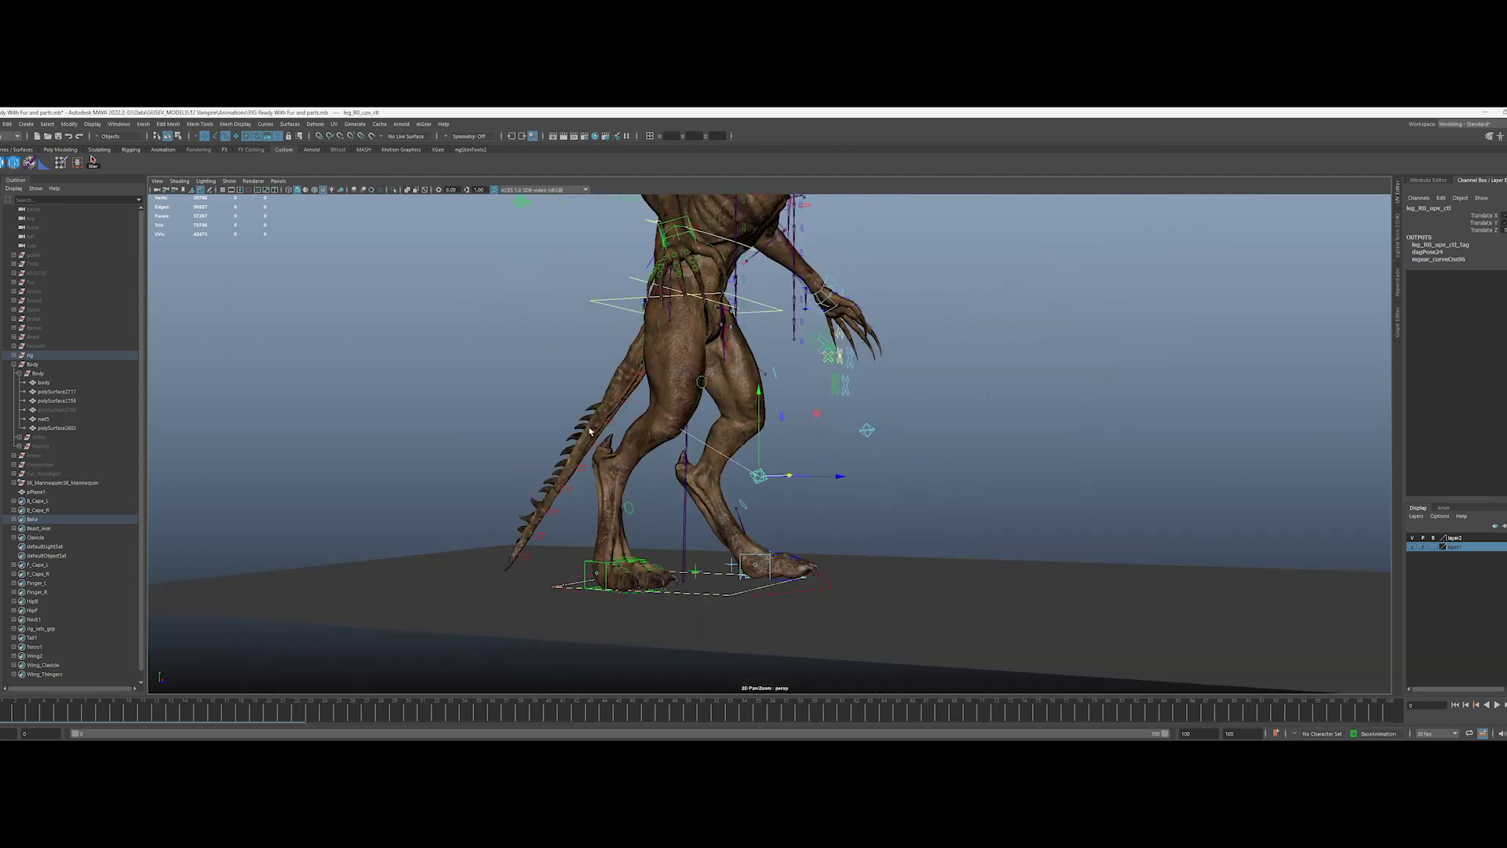
Step: Select the creature's main body control at the hips and set up its starting stance facing the mannequin
click(729, 334)
alt+drag(729, 333, 589, 334)
mouse_move(861, 320)
alt+mouse_down()
mouse_move(669, 316)
mouse_move(874, 340)
alt+mouse_up()
click(716, 404)
alt+drag(1114, 369, 860, 369)
click(695, 395)
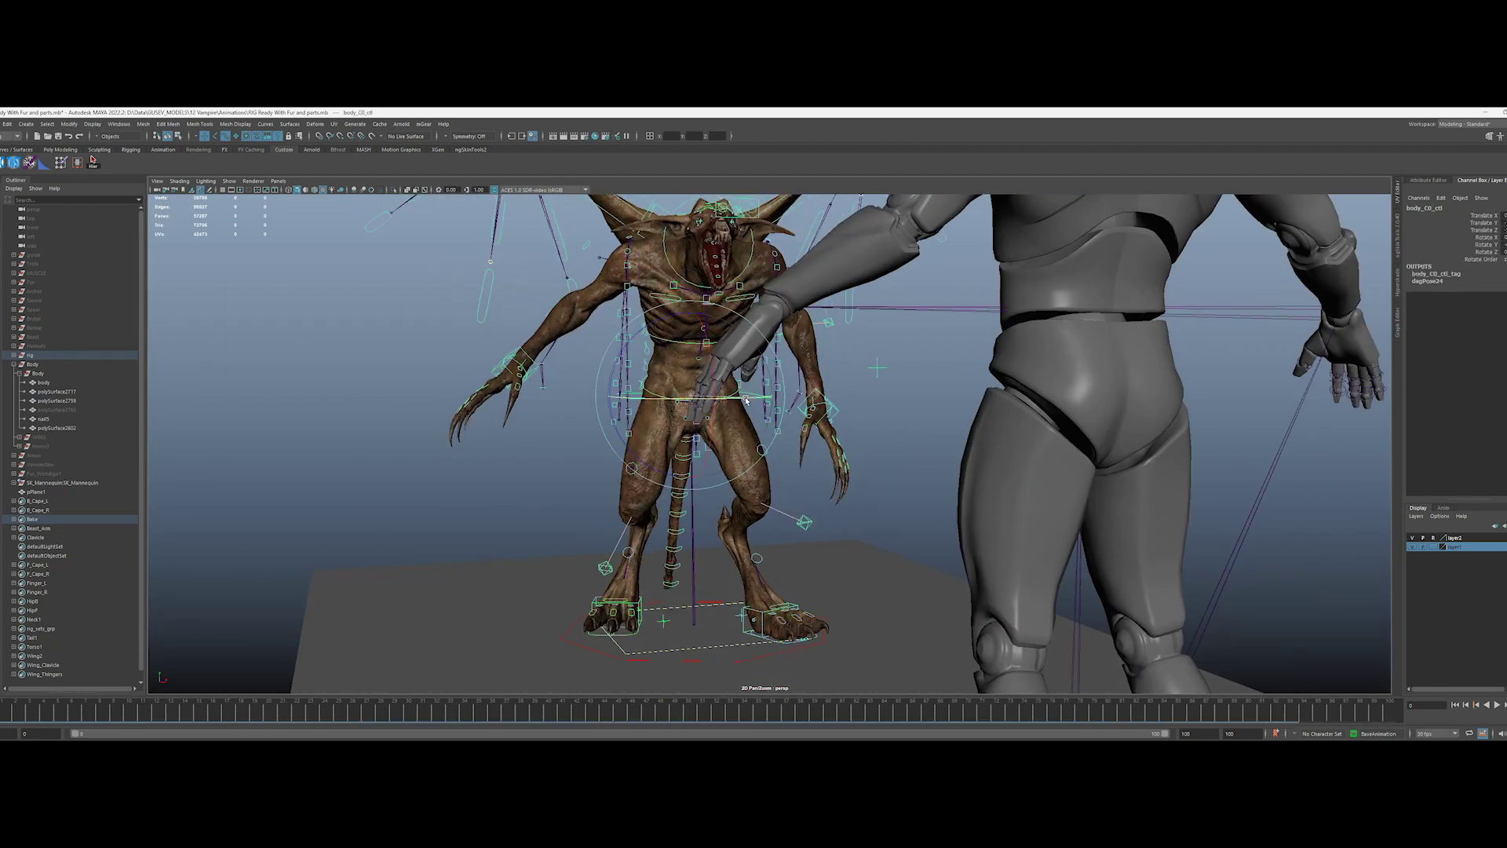
alt+drag(695, 396, 736, 393)
click(622, 339)
alt+drag(623, 339, 861, 448)
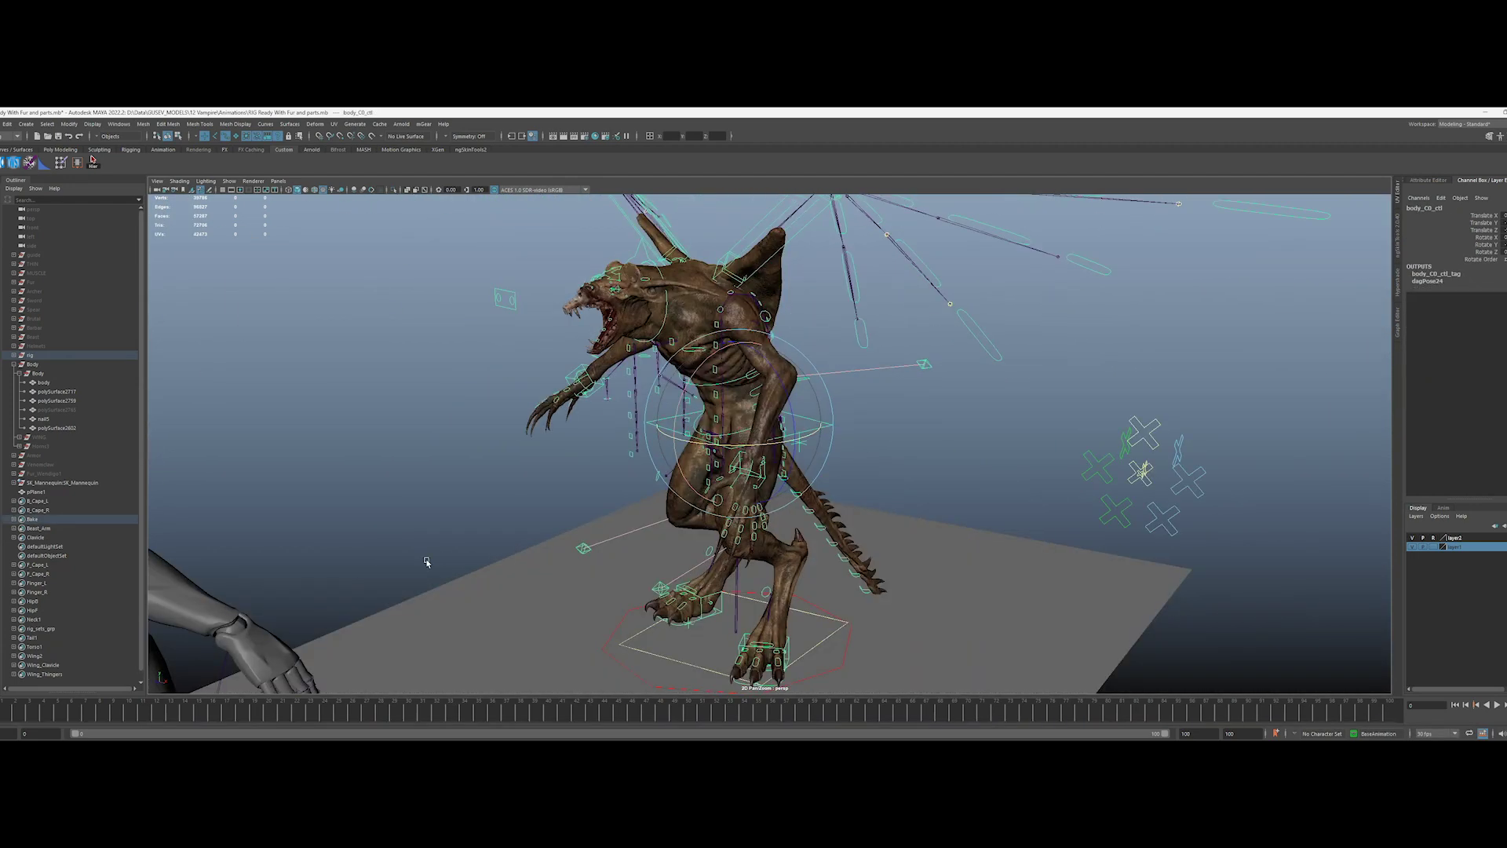
Step: Select the torso controls through their set and bend the creature's upper body forward into a crouch
right_click(43, 653)
click(75, 661)
scroll(518, 508, down, 6)
alt+drag(518, 507, 689, 463)
scroll(689, 463, up, 6)
click(690, 428)
scroll(649, 383, down, 1)
alt+drag(649, 384, 784, 510)
click(969, 384)
Step: Select the members of the Neck1 set and rotate the creature's neck and head toward the mannequin
right_click(32, 619)
click(55, 633)
alt+drag(706, 549, 666, 500)
key(e)
click(825, 501)
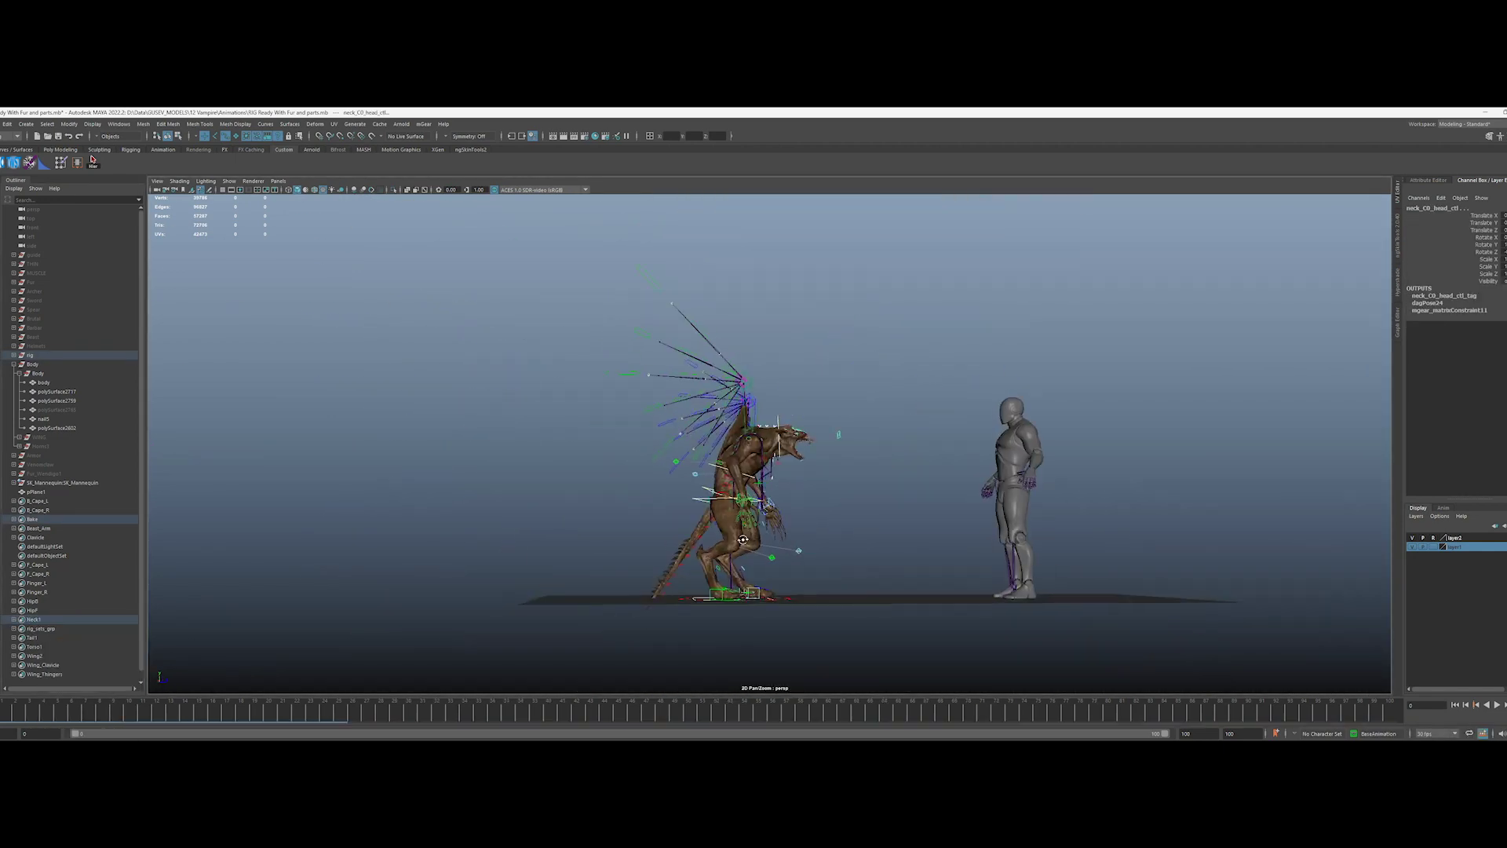
key(f)
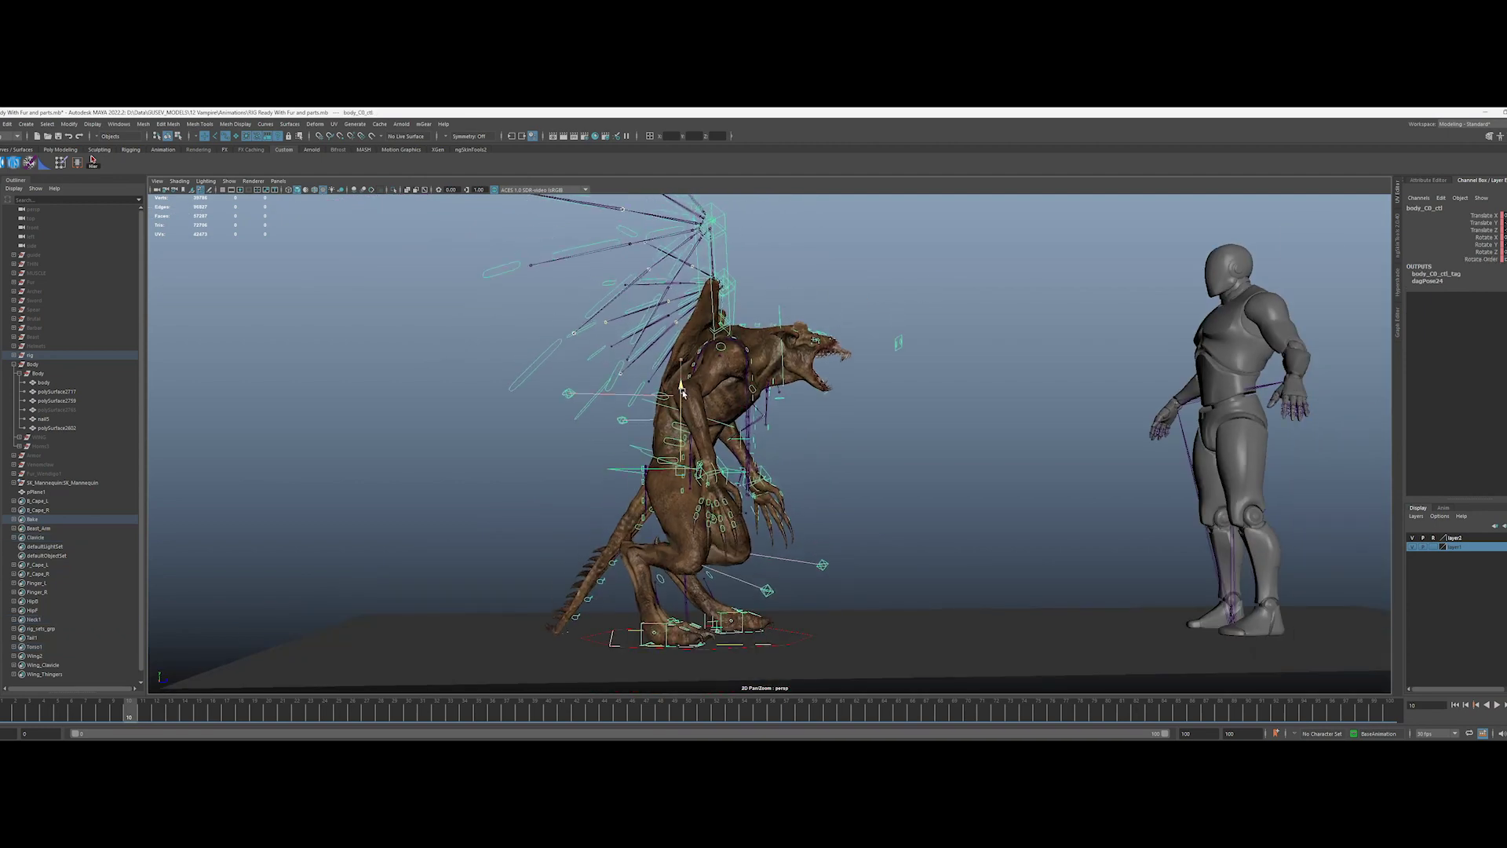
Step: Refine the creature's crouched anticipation pose at frame 10 and scrub the takeoff motion between frames 9 and 18
scroll(964, 486, up, 3)
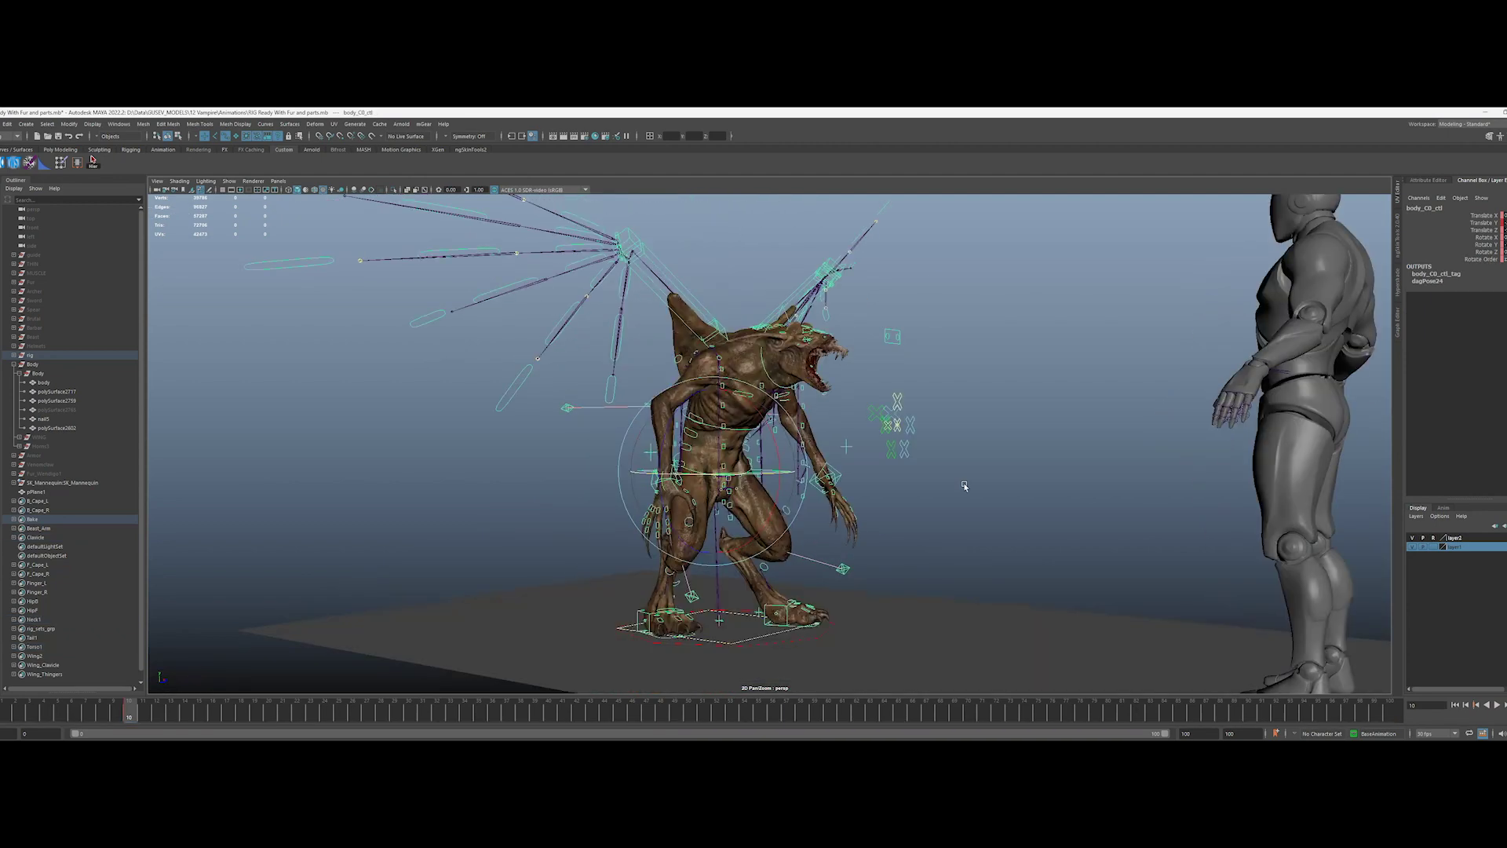
mouse_move(762, 514)
alt+mouse_down()
mouse_move(871, 572)
mouse_move(767, 471)
mouse_move(871, 478)
mouse_move(736, 503)
alt+mouse_up()
click(872, 478)
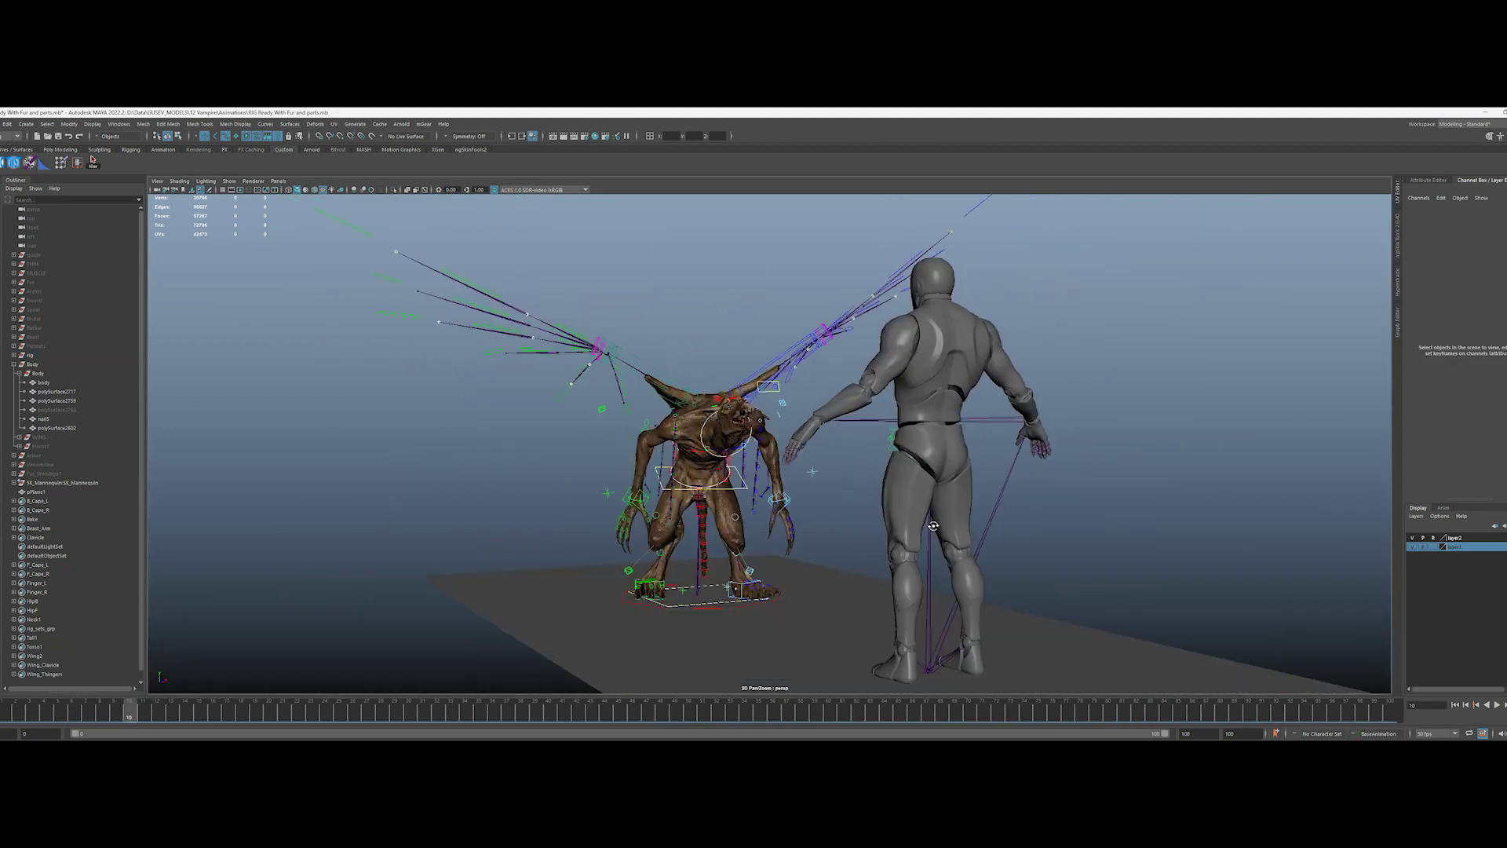
drag(928, 312, 781, 466)
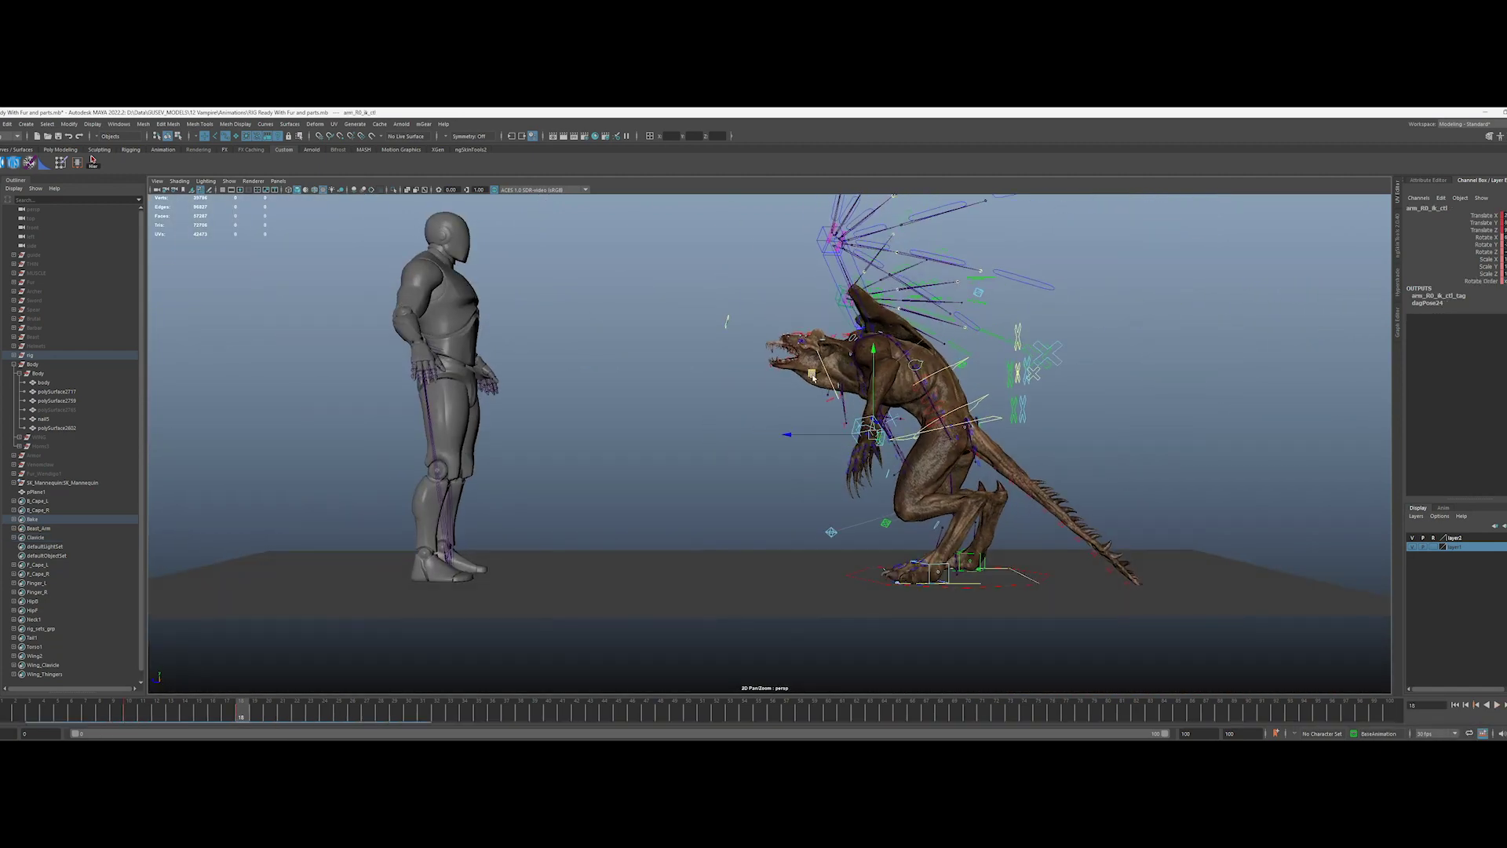
drag(241, 711, 113, 727)
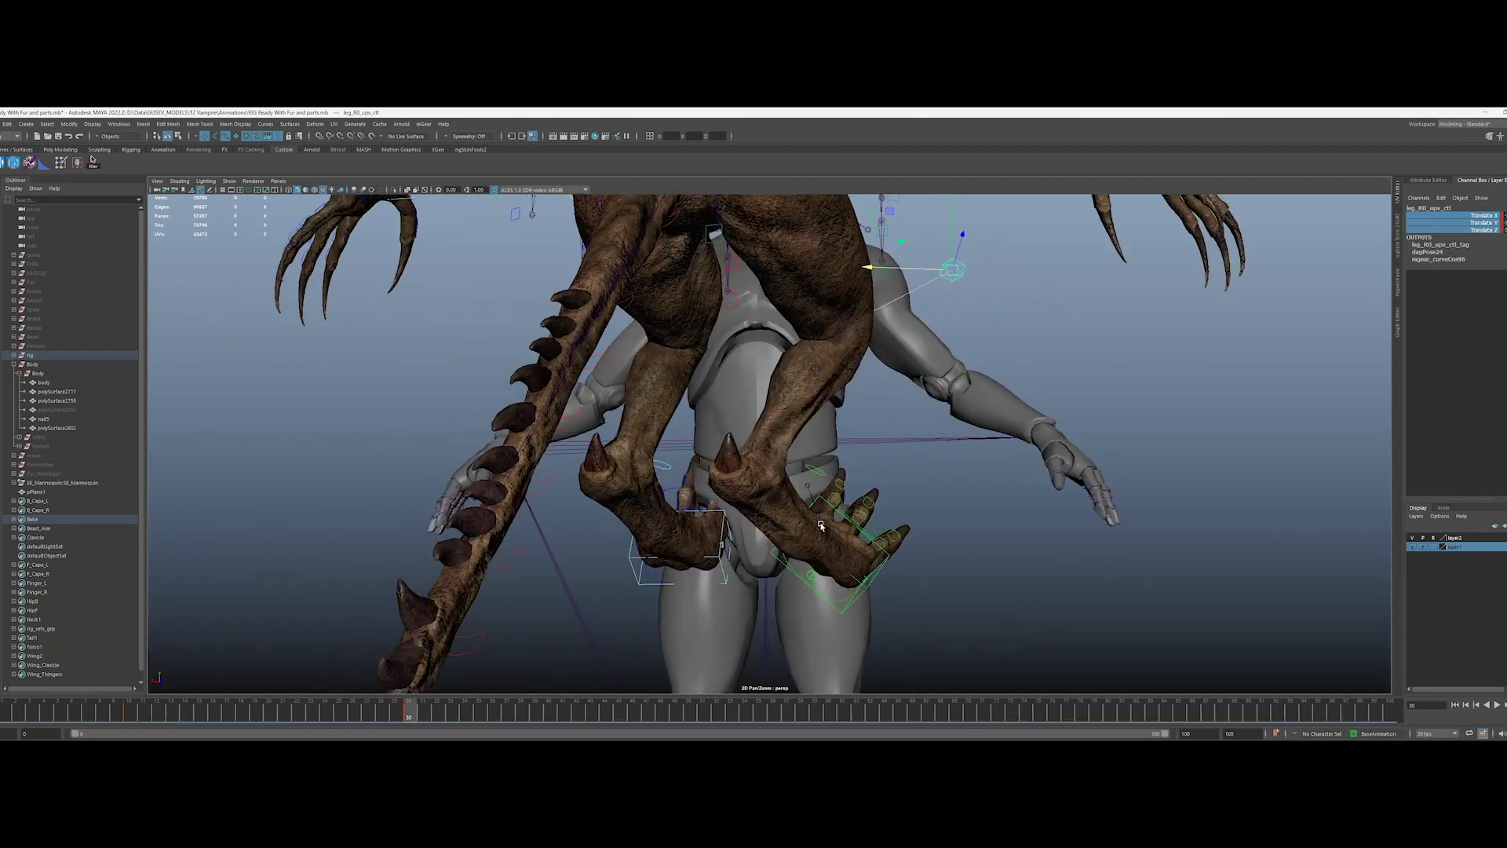
Step: At frame 30, refine the latched-on pose by adjusting the creature's arm and shoulder controls around the mannequin's head
scroll(821, 524, up, 3)
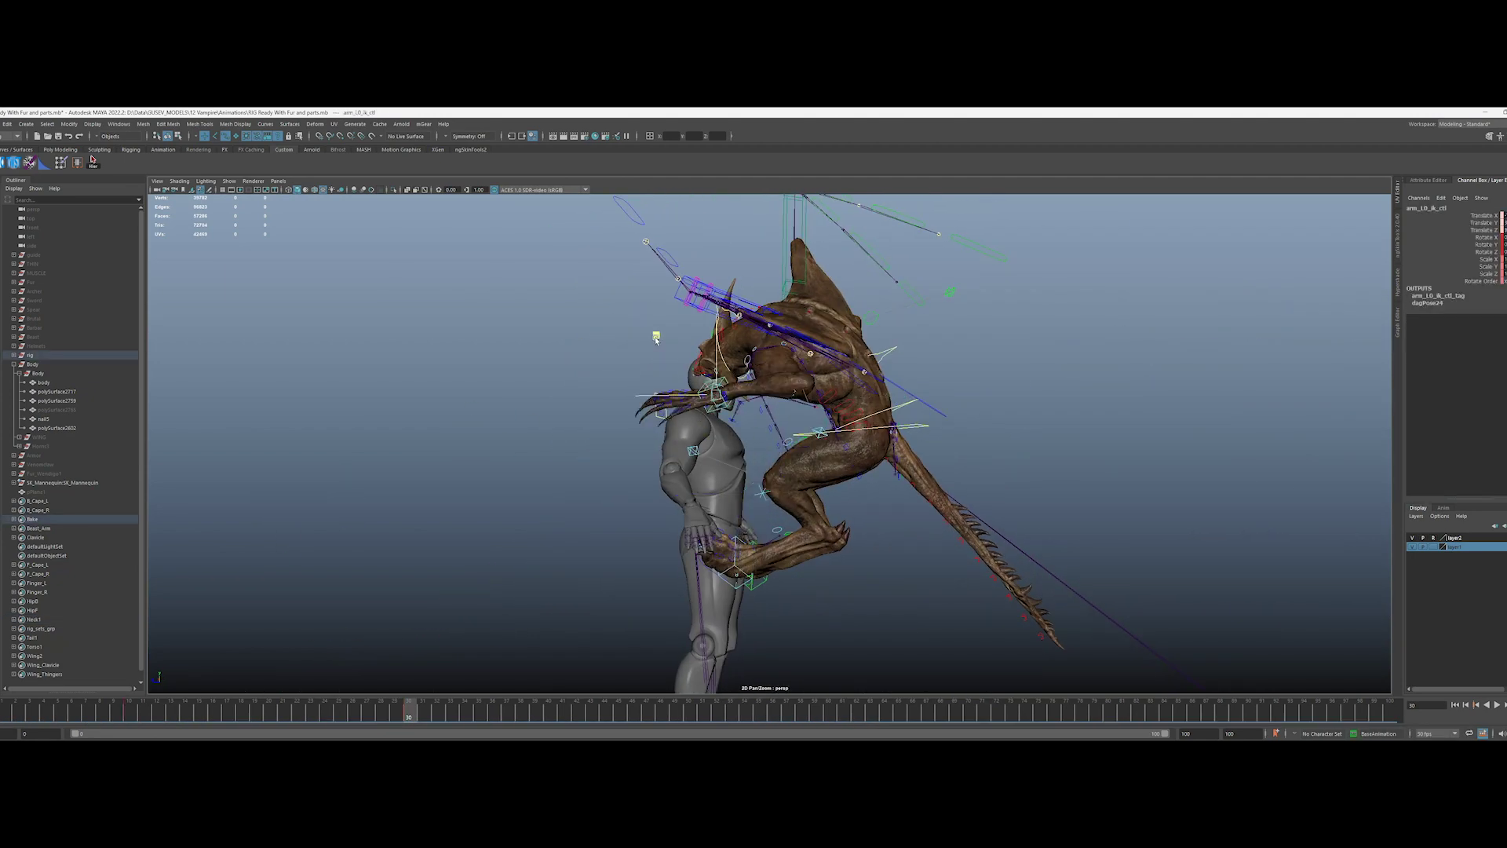
alt+drag(656, 339, 1130, 612)
click(656, 376)
drag(660, 379, 856, 510)
click(855, 410)
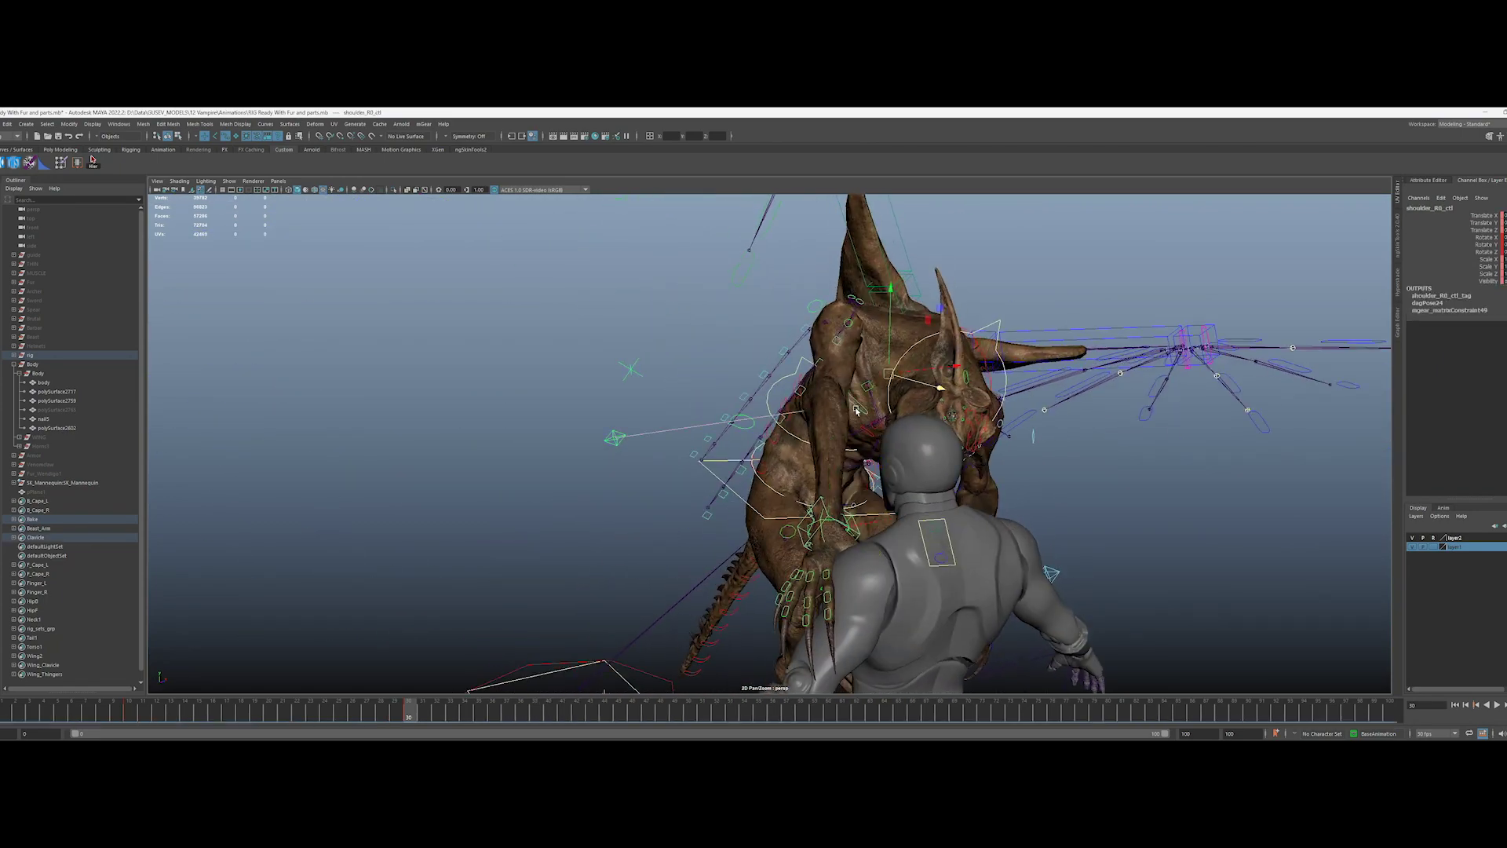
mouse_move(823, 393)
alt+mouse_down()
mouse_move(1084, 409)
mouse_move(824, 416)
alt+mouse_up()
scroll(903, 416, down, 5)
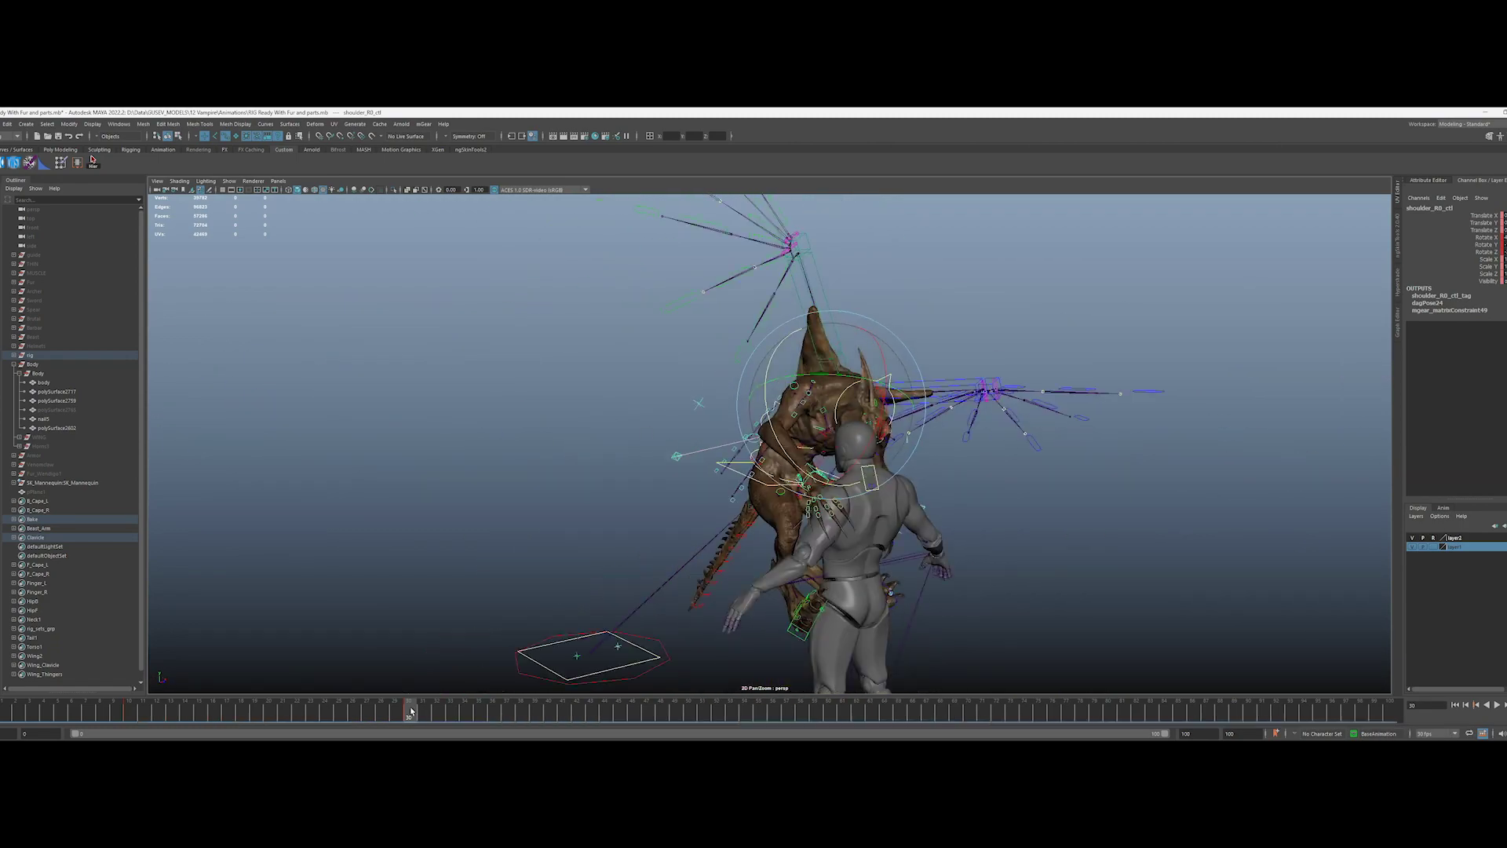
Step: Play and scrub the leap between frames 10 and 30, with the Base set's controls selected, to check its timing
key(alt+v)
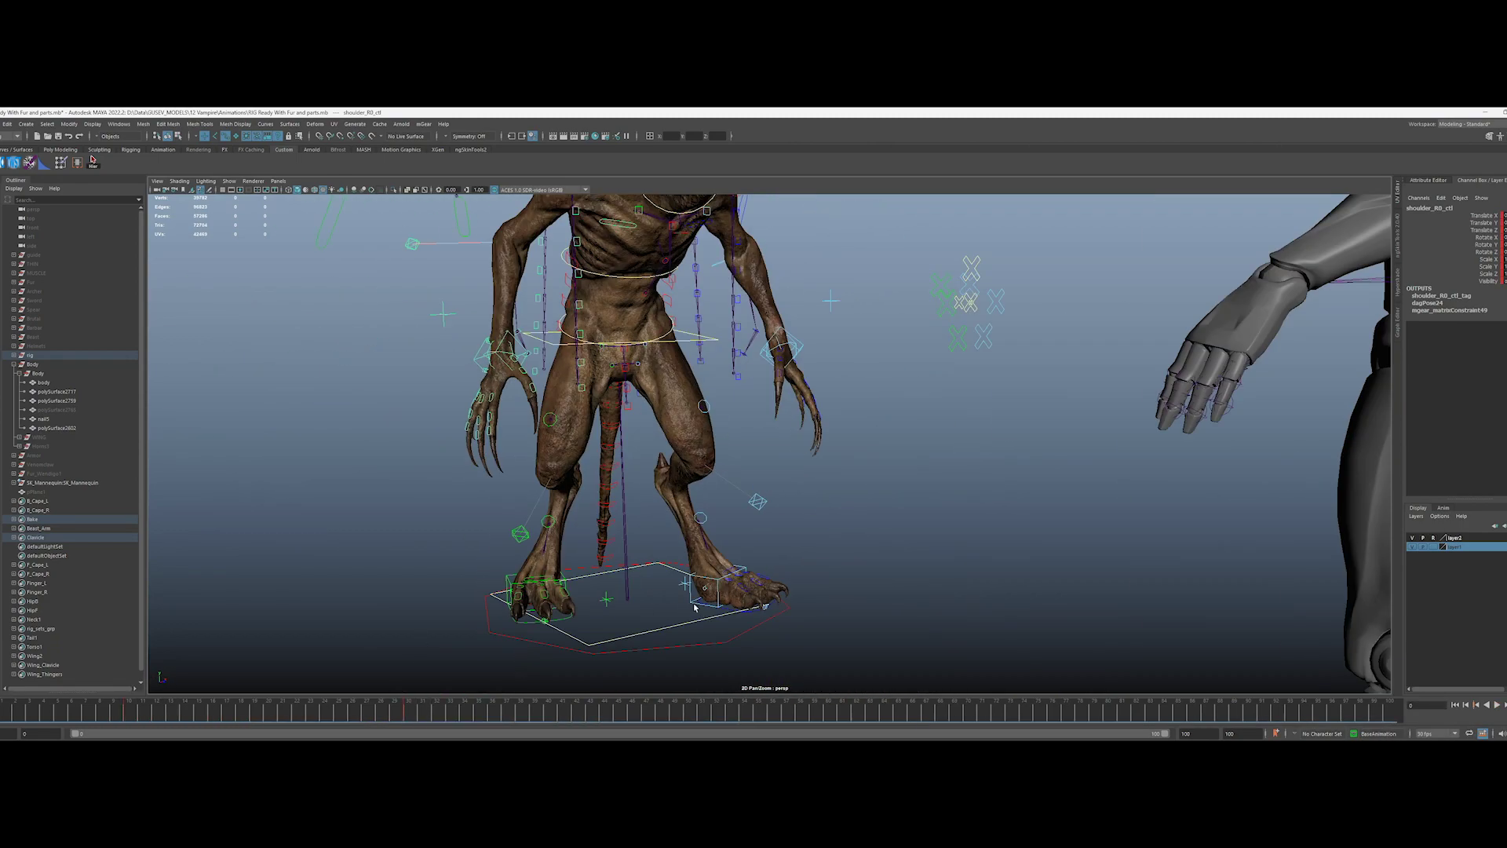
drag(125, 714, 272, 718)
right_click(45, 519)
click(69, 524)
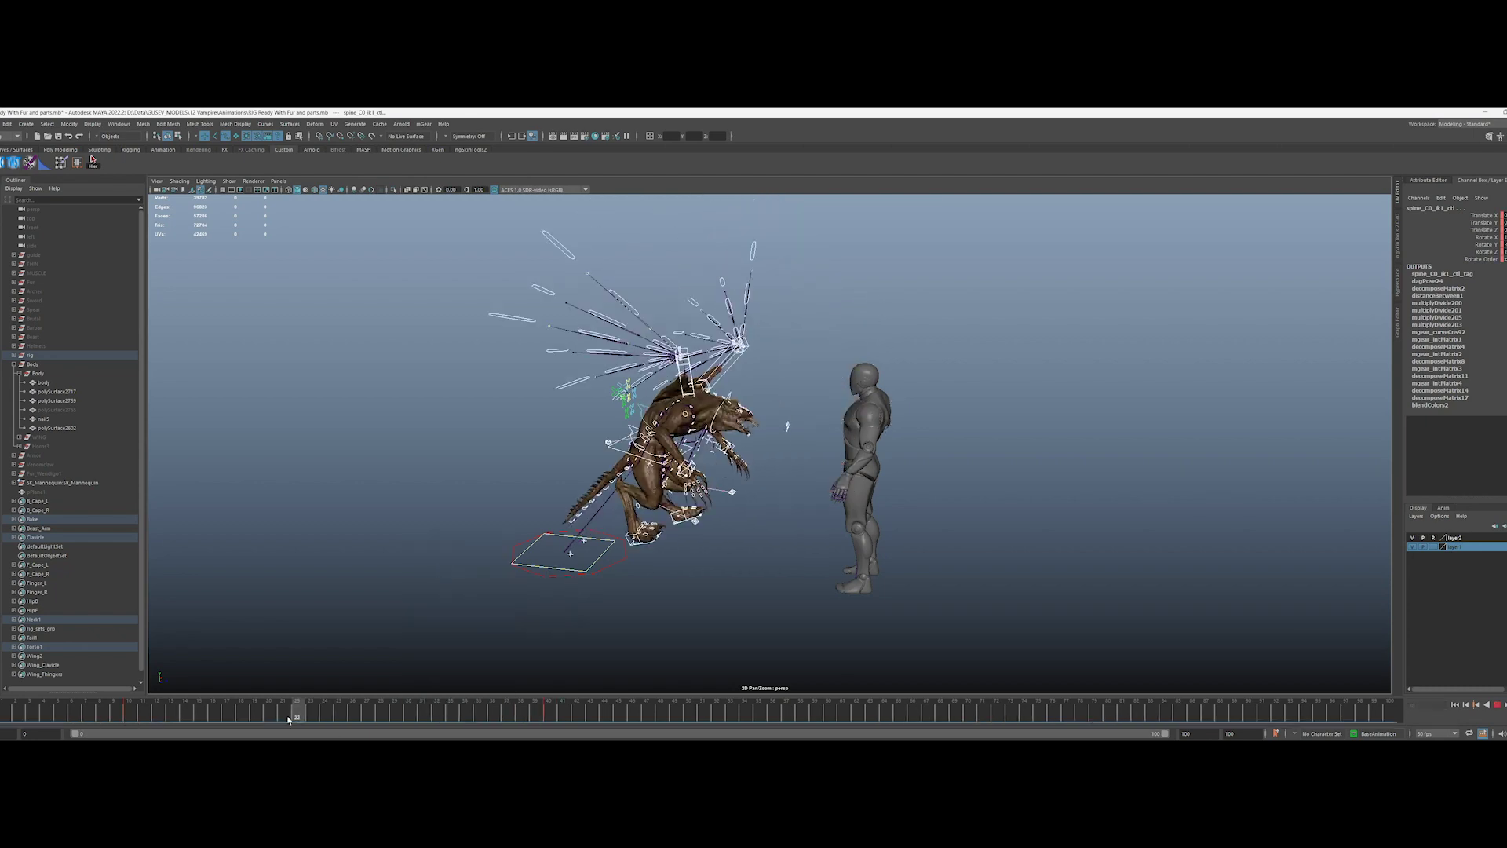
drag(340, 732, 133, 715)
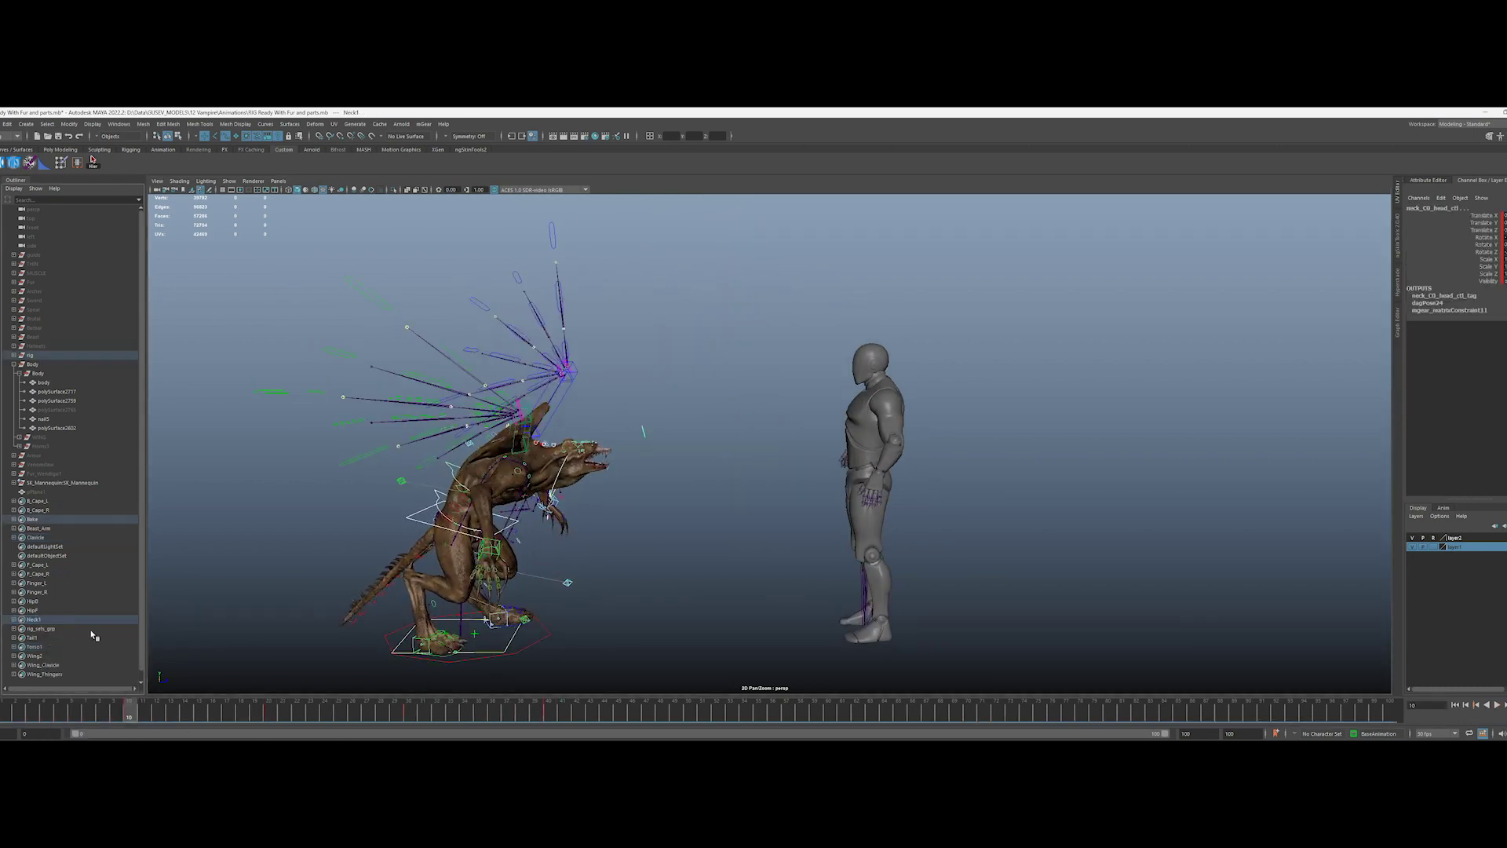
drag(369, 714, 407, 711)
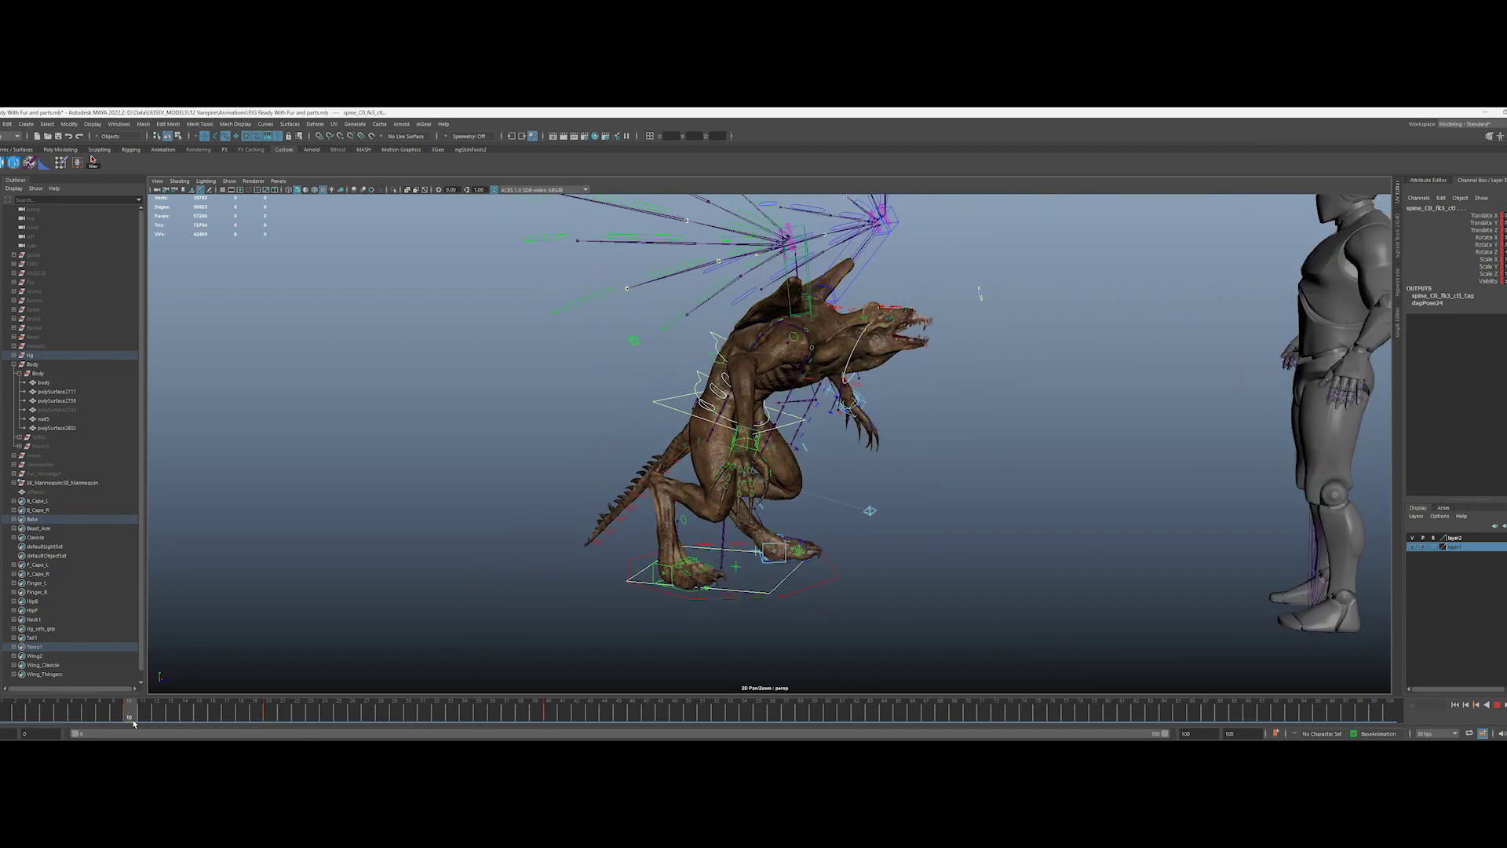
Step: Review the takeoff between frames 10 and 22, and select all rig controls through rig_controllers_grp
drag(134, 723, 164, 719)
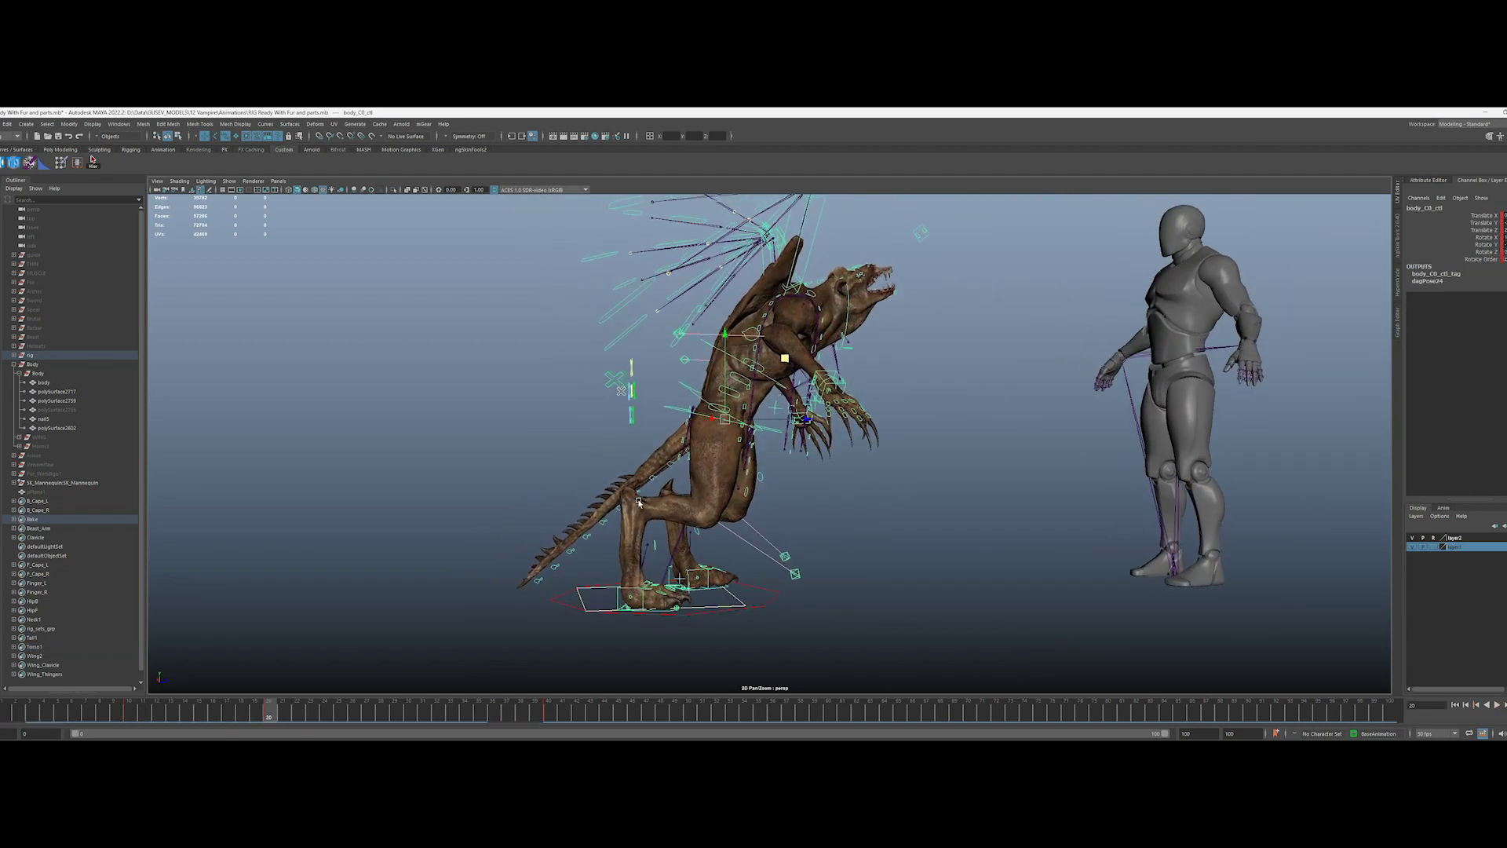
right_drag(312, 540, 356, 525)
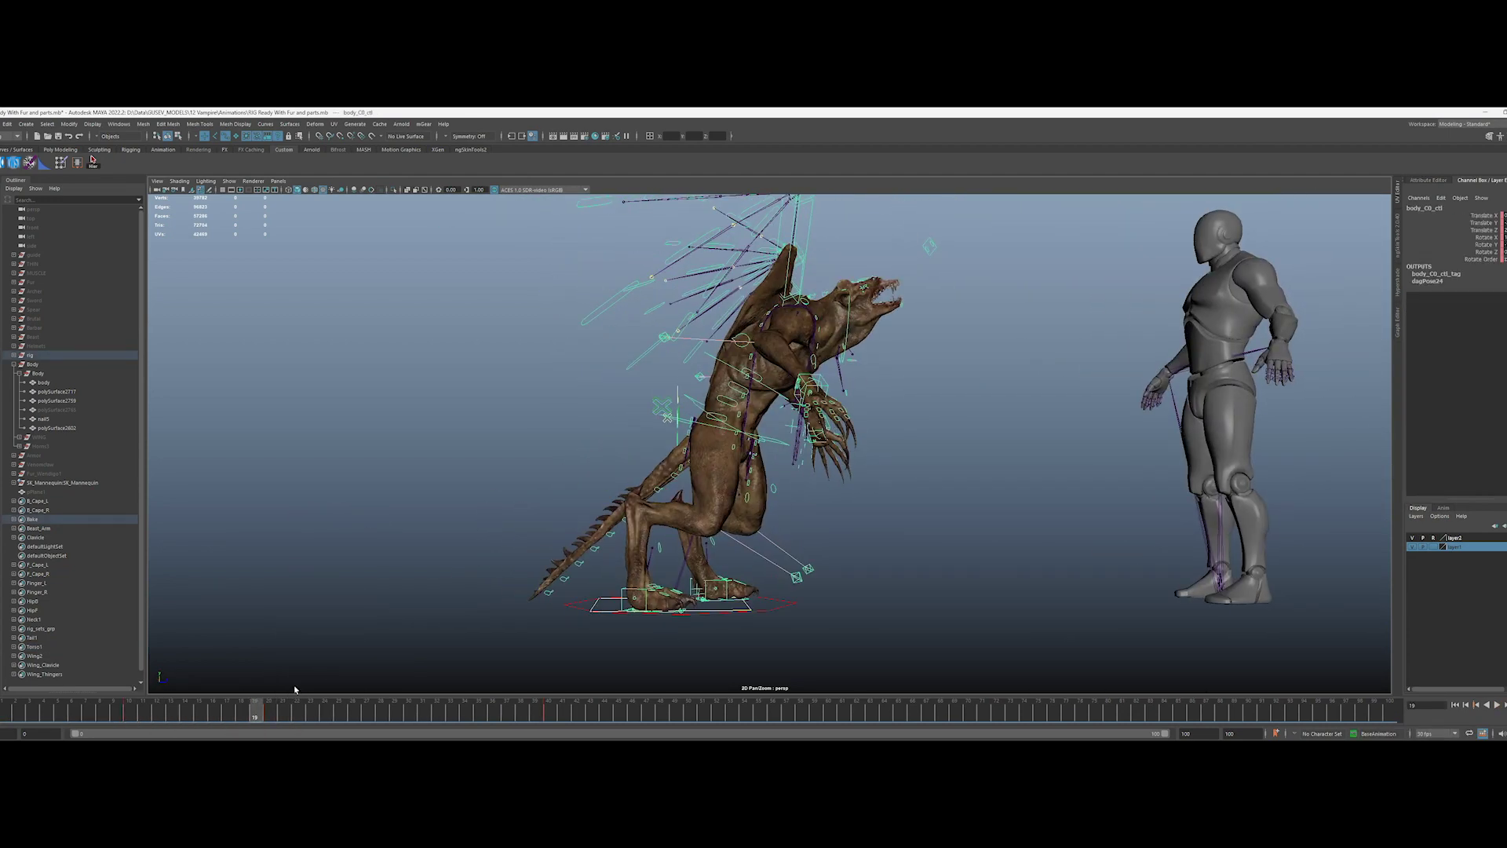
drag(233, 724, 130, 726)
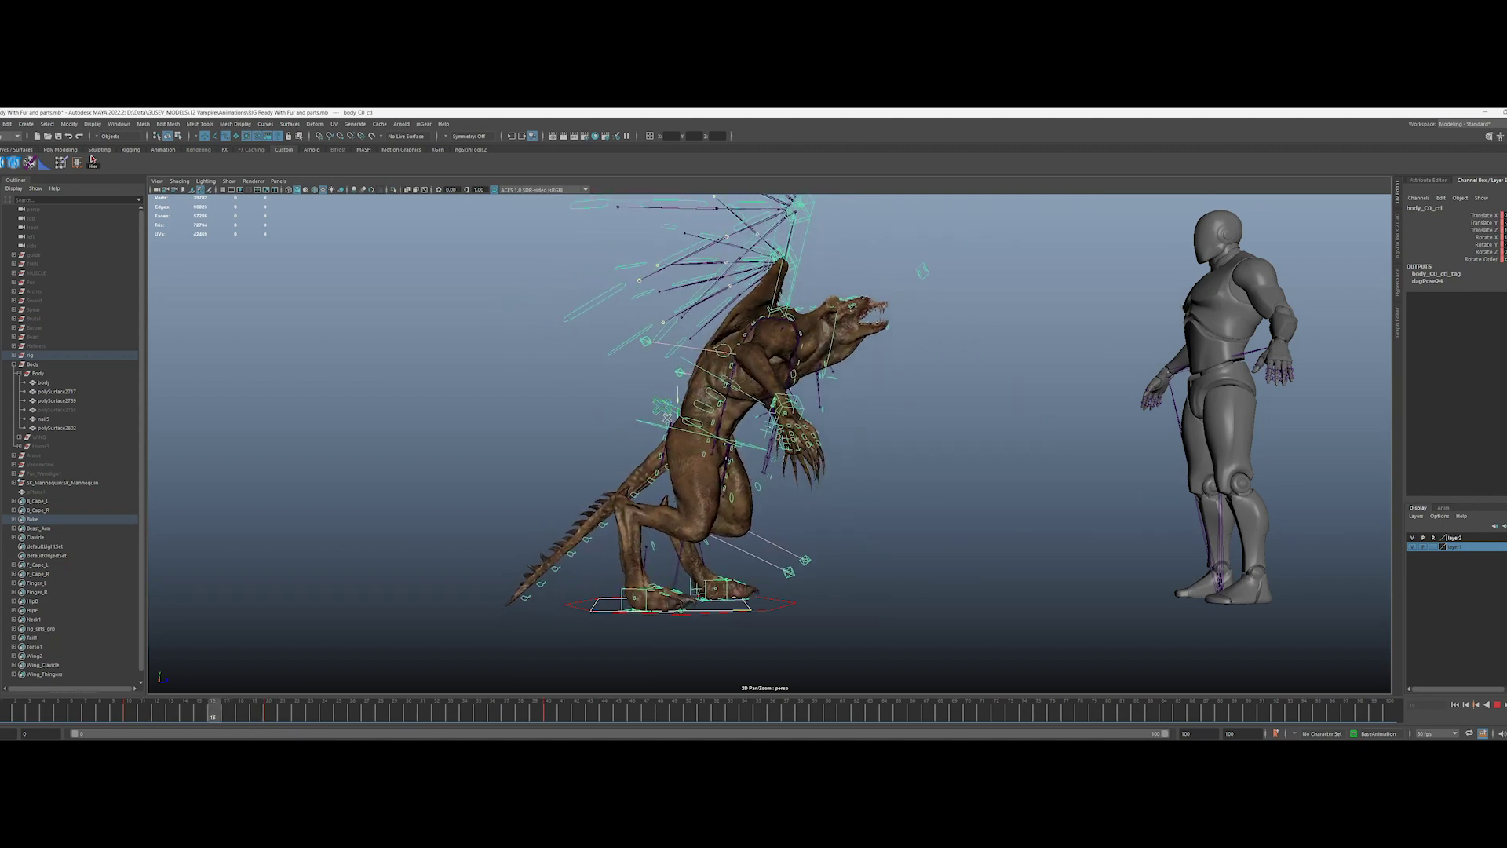
click(12, 628)
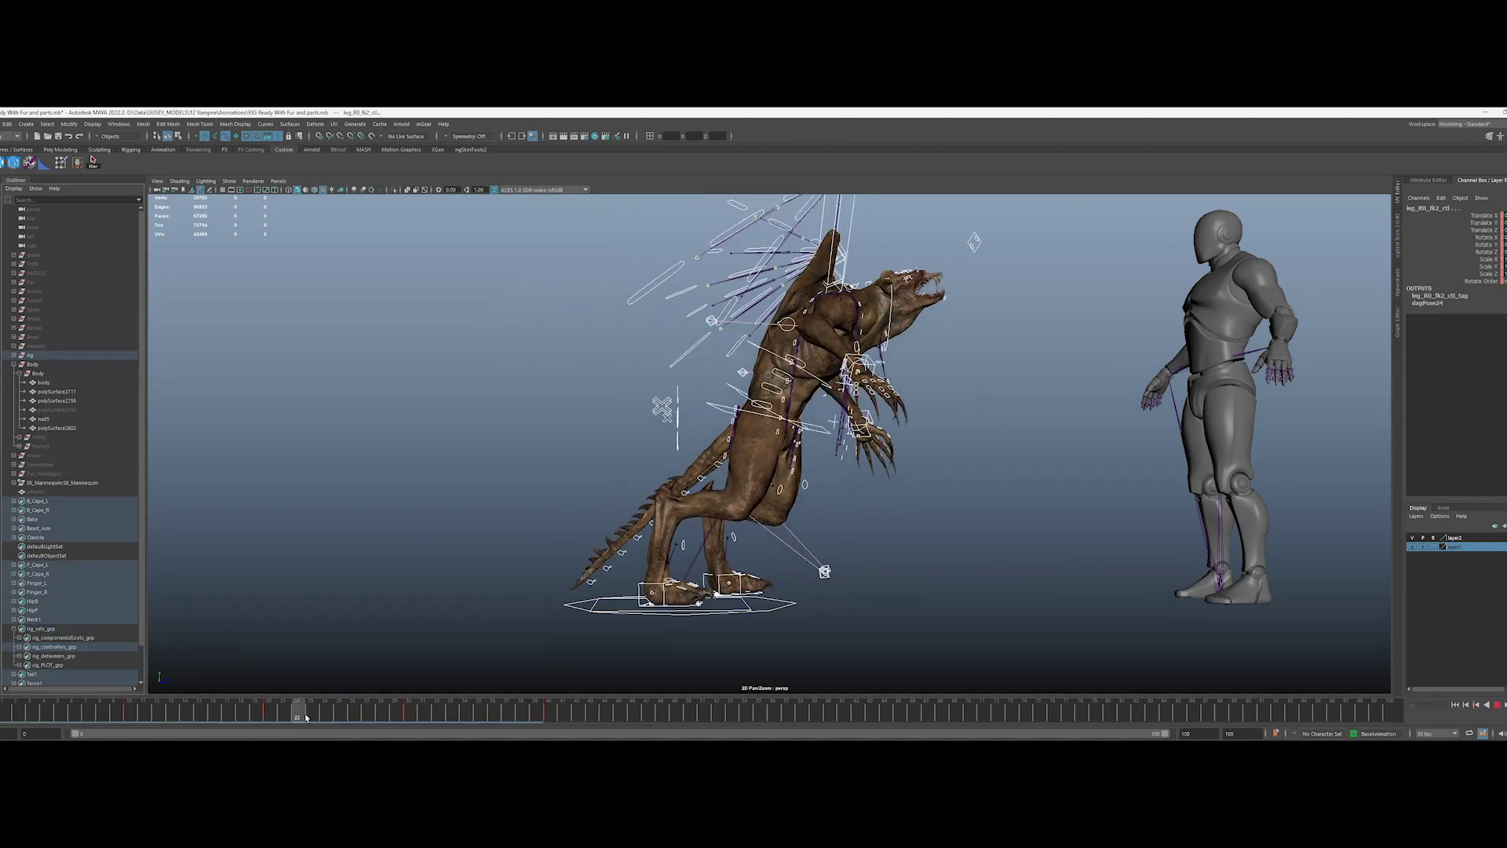
drag(305, 717, 269, 715)
Step: At frame 20, select the creature's arm IK controls and move the hands up and forward toward the mannequin
click(444, 535)
alt+drag(887, 533, 770, 531)
click(737, 353)
scroll(902, 393, up, 3)
shift+drag(1045, 350, 1032, 364)
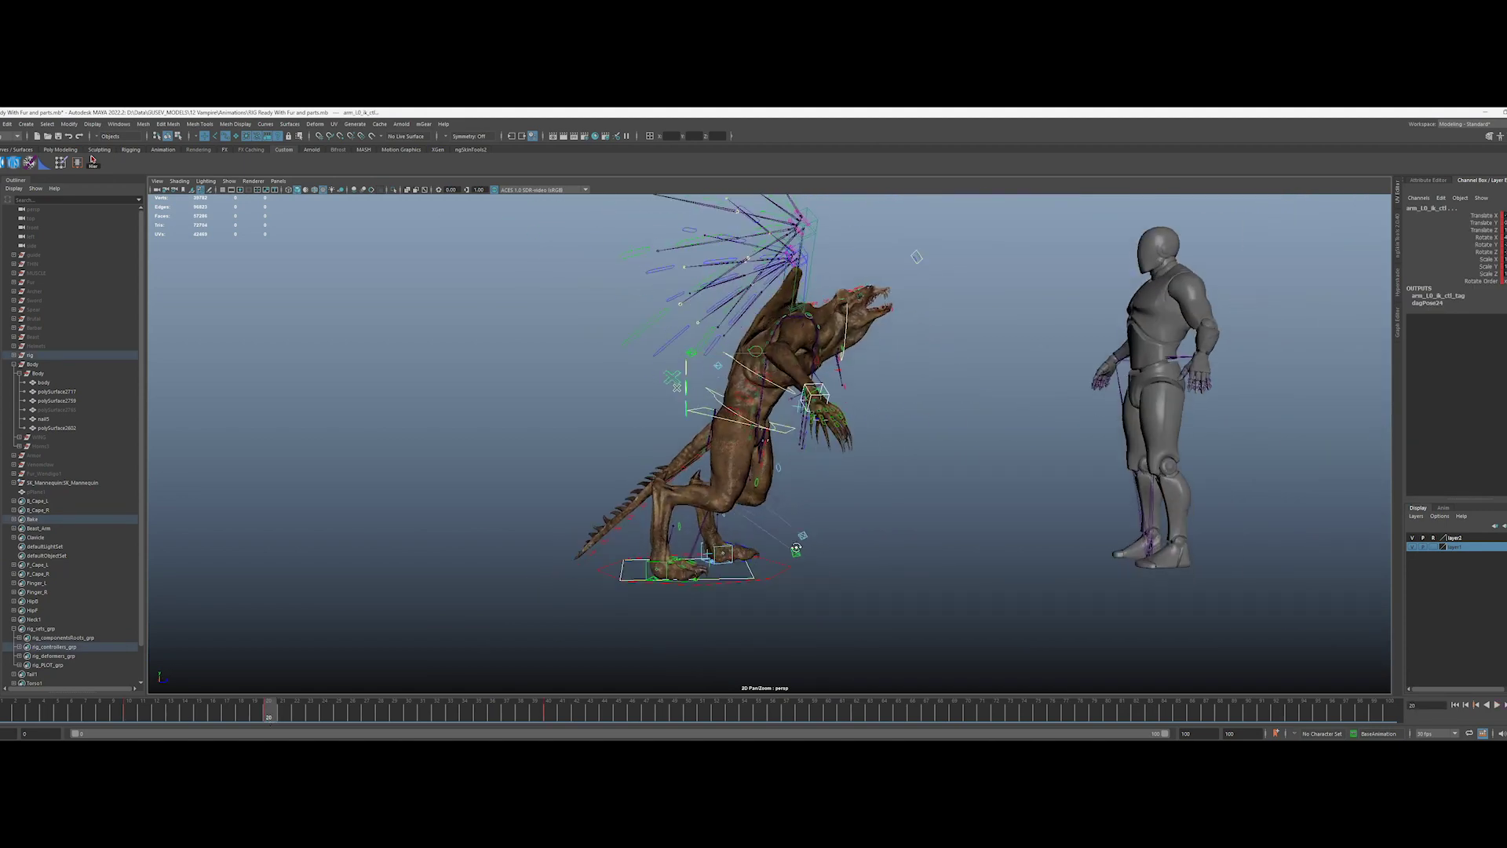
alt+drag(796, 548, 832, 548)
drag(817, 396, 874, 342)
alt+drag(863, 549, 643, 623)
scroll(643, 623, down, 3)
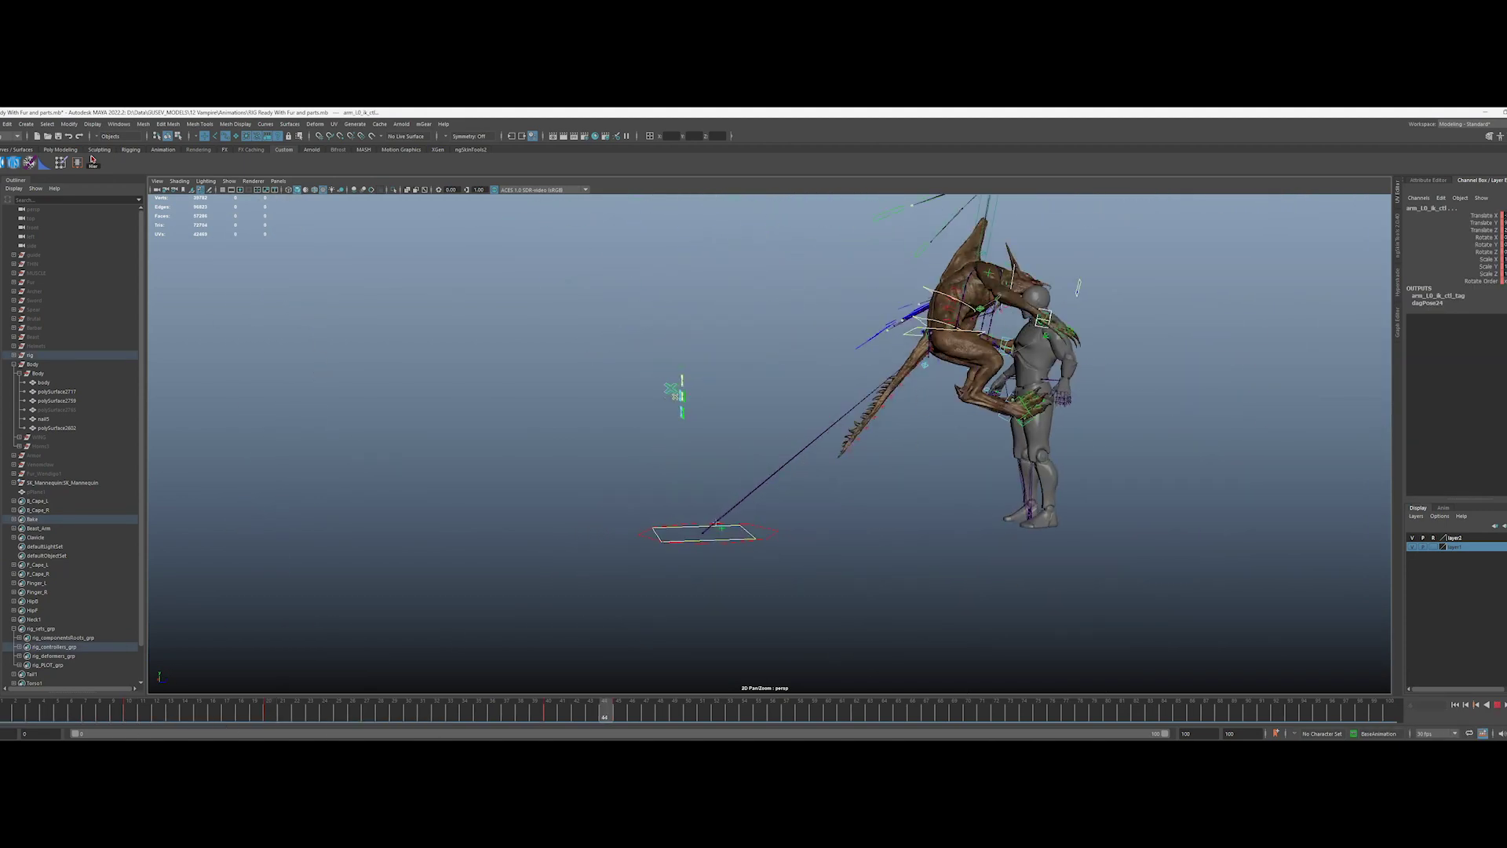
Step: Select the Neck1 set's controls and rotate the neck and head to refine the lunge
click(34, 619)
alt+drag(902, 377, 903, 542)
drag(773, 337, 855, 412)
key(e)
alt+drag(969, 565, 969, 440)
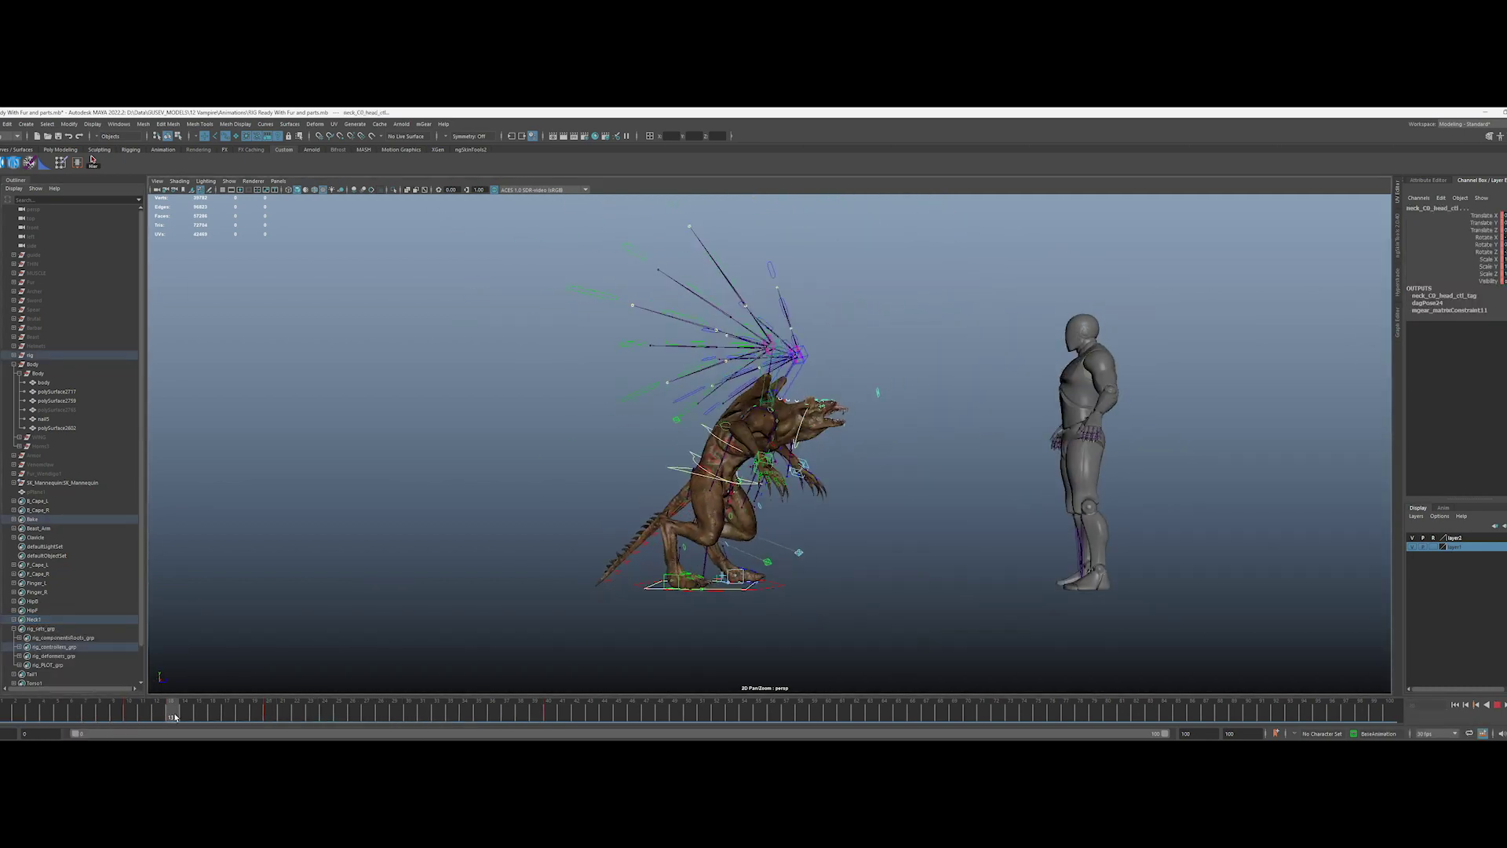
Step: Stop the playback, select the back controls of both feet, and go to frame 13 to work on the push-off
key(Escape)
scroll(486, 658, up, 6)
alt+middle_drag(518, 683, 486, 658)
shift+click(734, 609)
mouse_move(1162, 633)
alt+mouse_down()
mouse_move(986, 632)
mouse_move(1162, 632)
alt+mouse_up()
scroll(986, 633, down, 4)
click(171, 716)
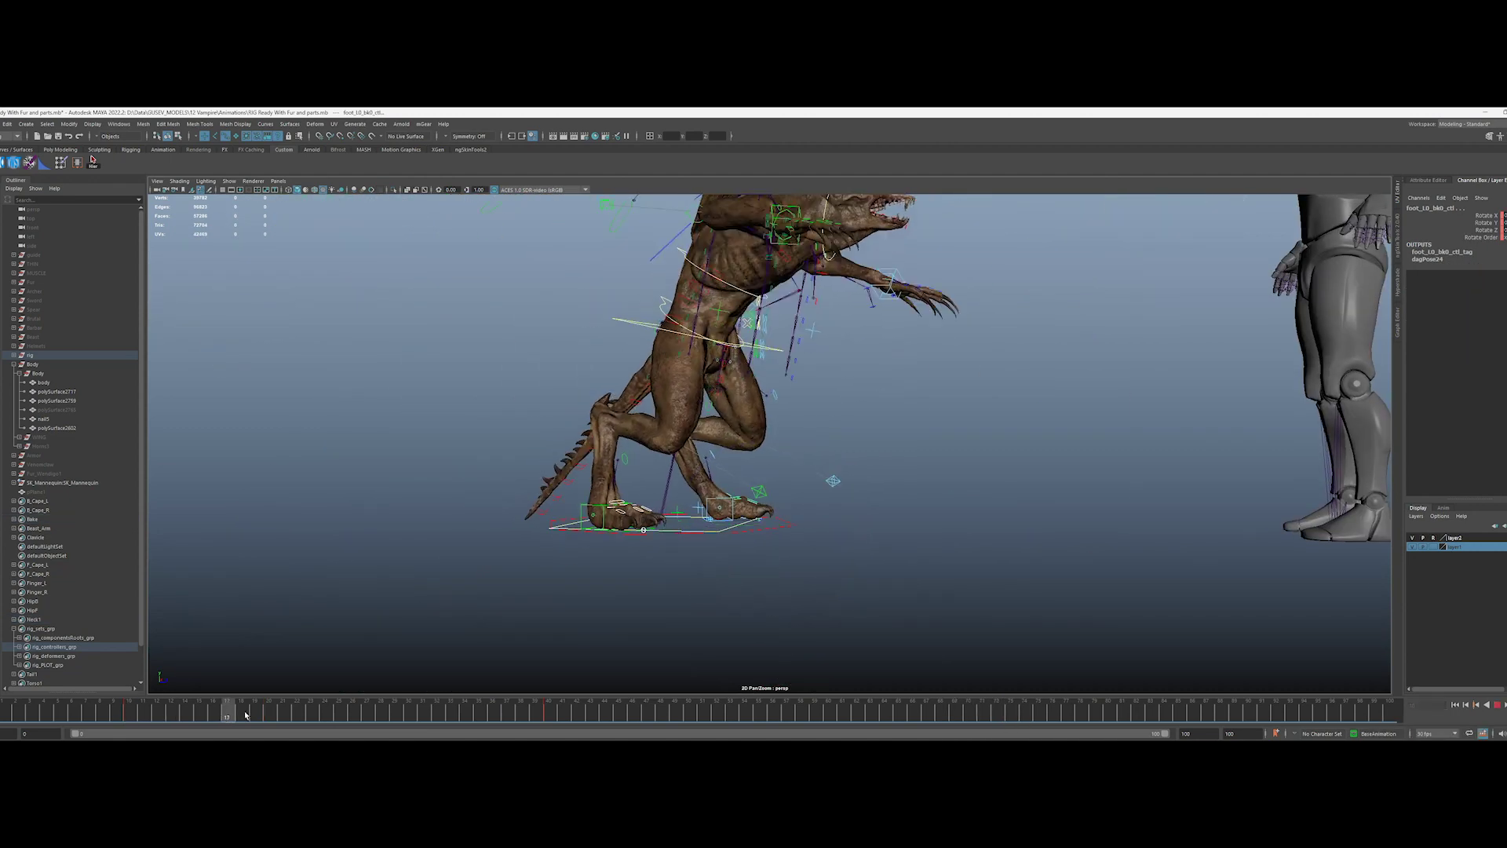
Step: Key all rig controls for the return, crouched at frame 90 and standing at frame 100, and play the motion back
scroll(683, 467, down, 4)
key(alt+v)
drag(344, 719, 592, 716)
drag(771, 717, 840, 719)
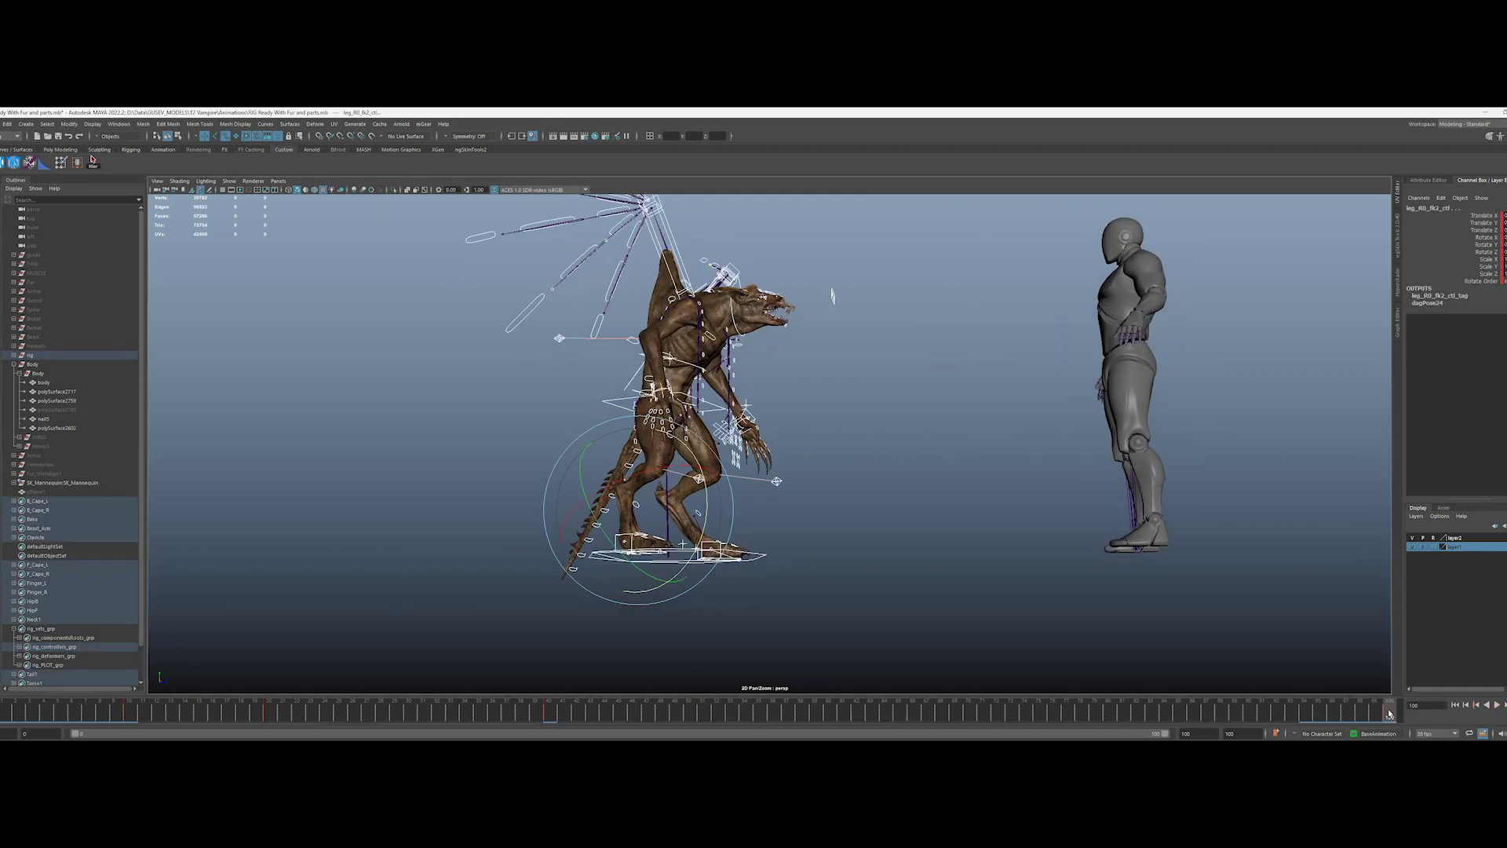
key(alt+v)
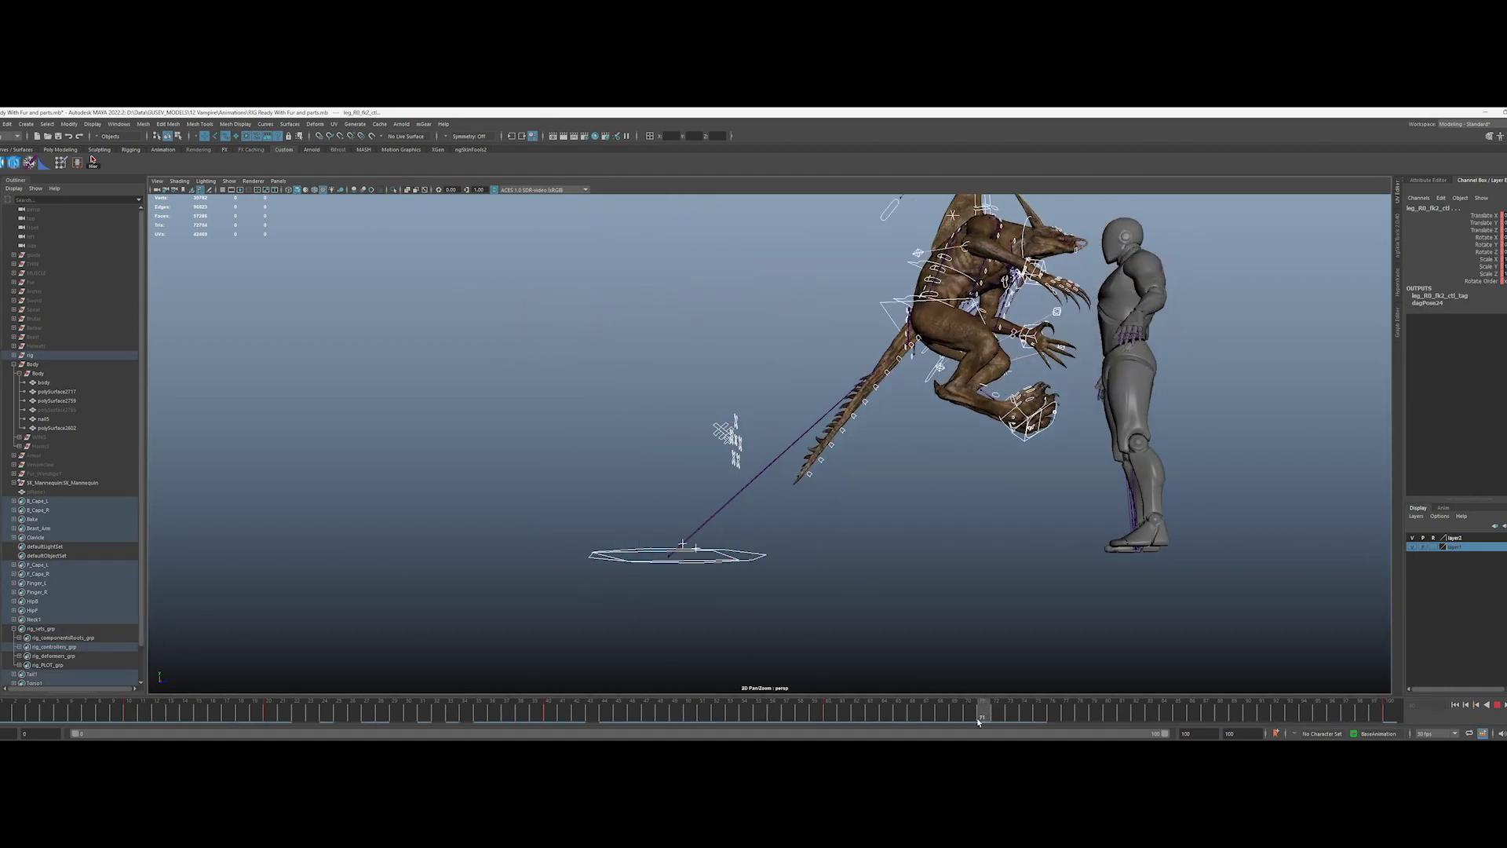
key(alt+v)
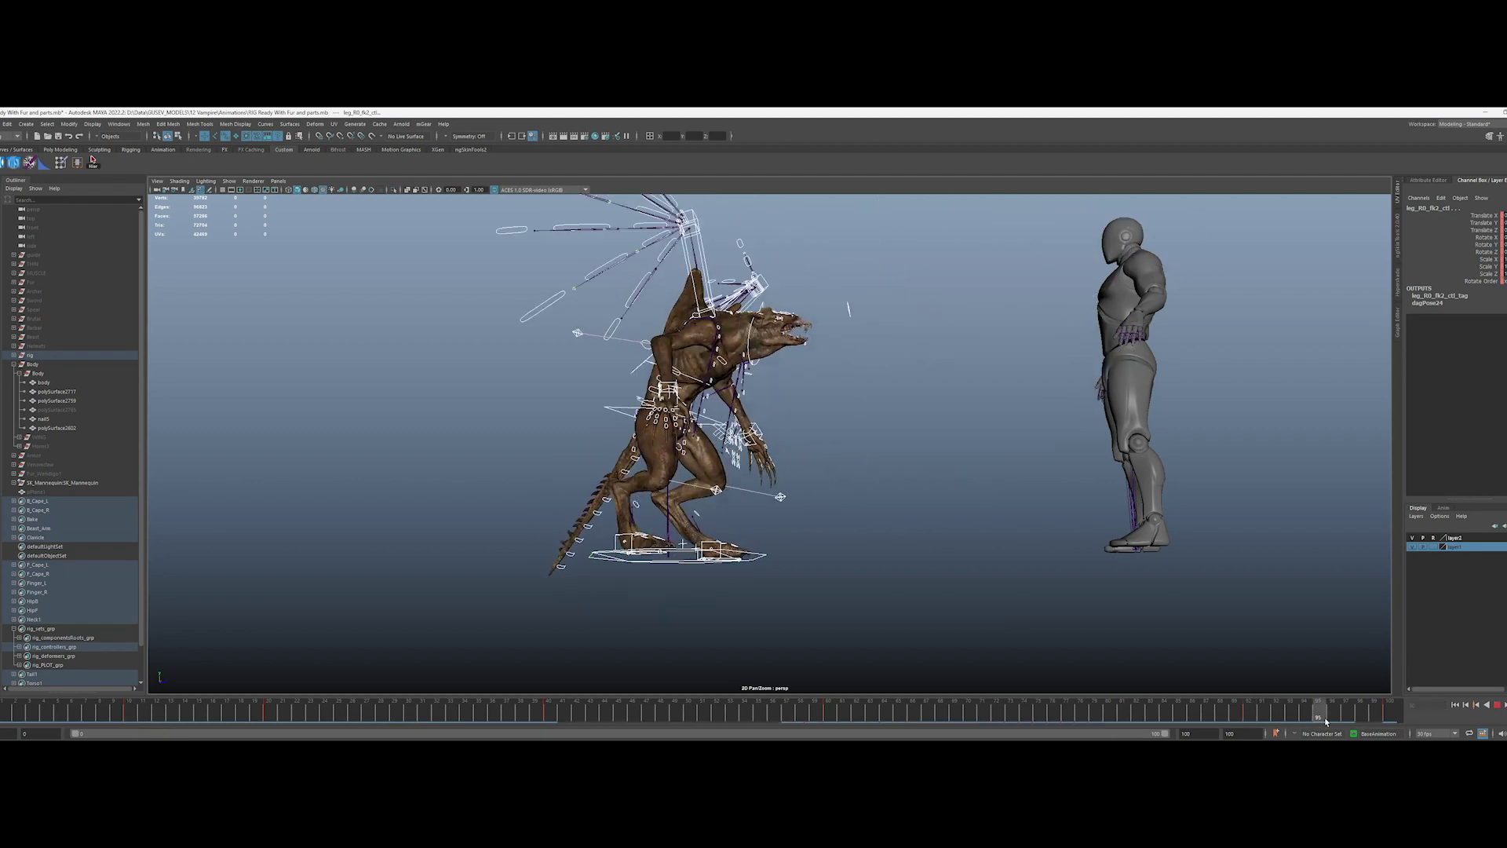
Step: Refine the creature's landing pose at frame 90 by adjusting its upper-body controls
click(1248, 699)
alt+drag(844, 520, 833, 500)
click(760, 400)
drag(837, 416, 836, 419)
alt+drag(836, 419, 471, 424)
drag(765, 330, 777, 345)
alt+drag(825, 471, 1108, 690)
alt+drag(852, 541, 903, 542)
Step: At frame 80, raise the creature's body control and both feet into a mid-air pose for the leap back
key(w)
click(816, 401)
drag(839, 332, 864, 259)
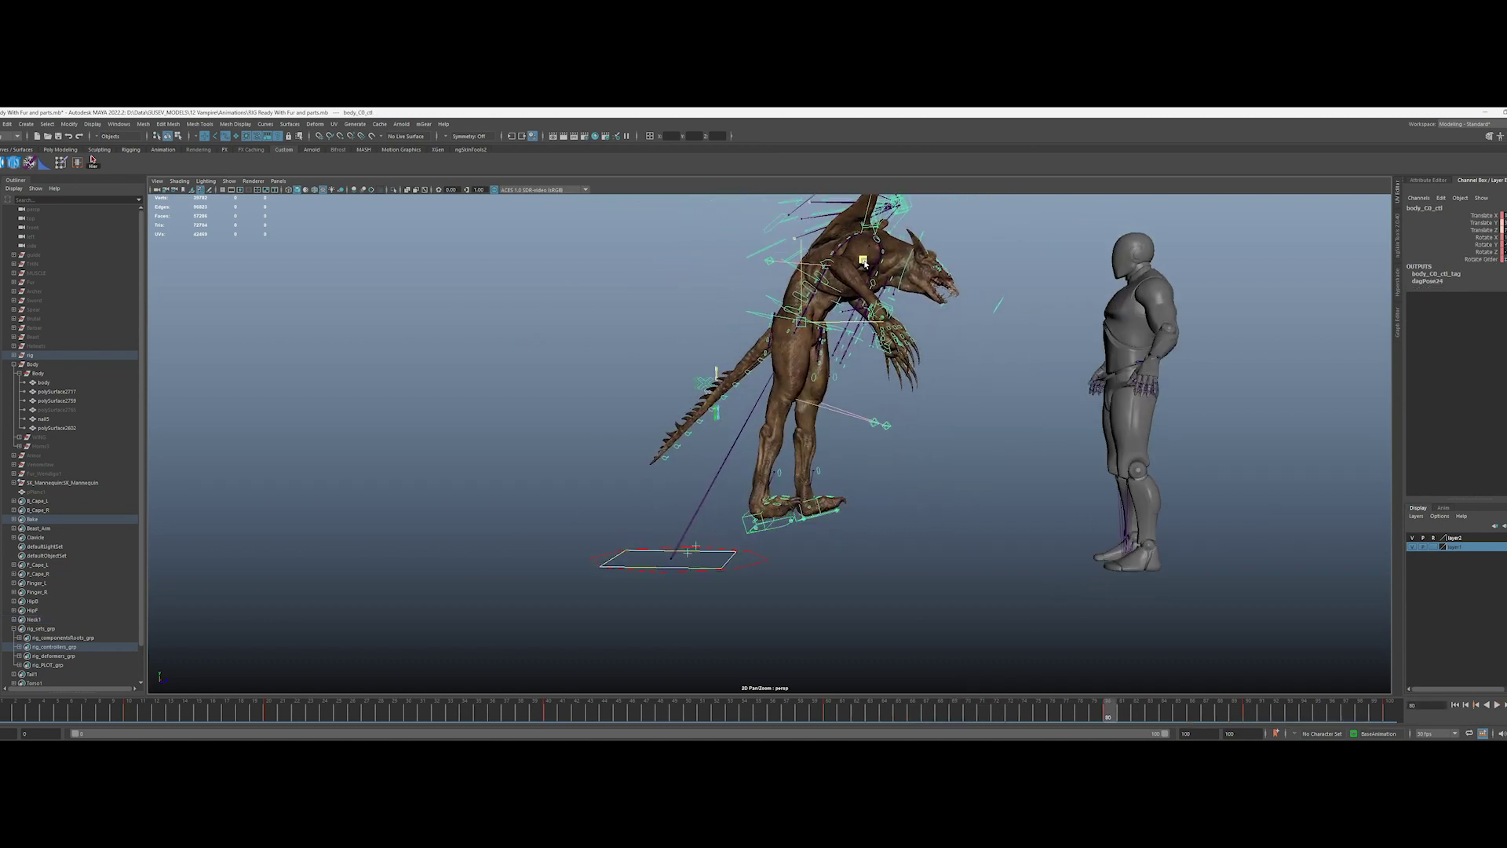
alt+drag(887, 471, 926, 463)
drag(734, 478, 857, 572)
alt+middle_drag(865, 357, 863, 449)
drag(866, 342, 888, 274)
Step: Create a motion trail for the body control and scrub the leap back to check its arc
drag(609, 713, 1108, 729)
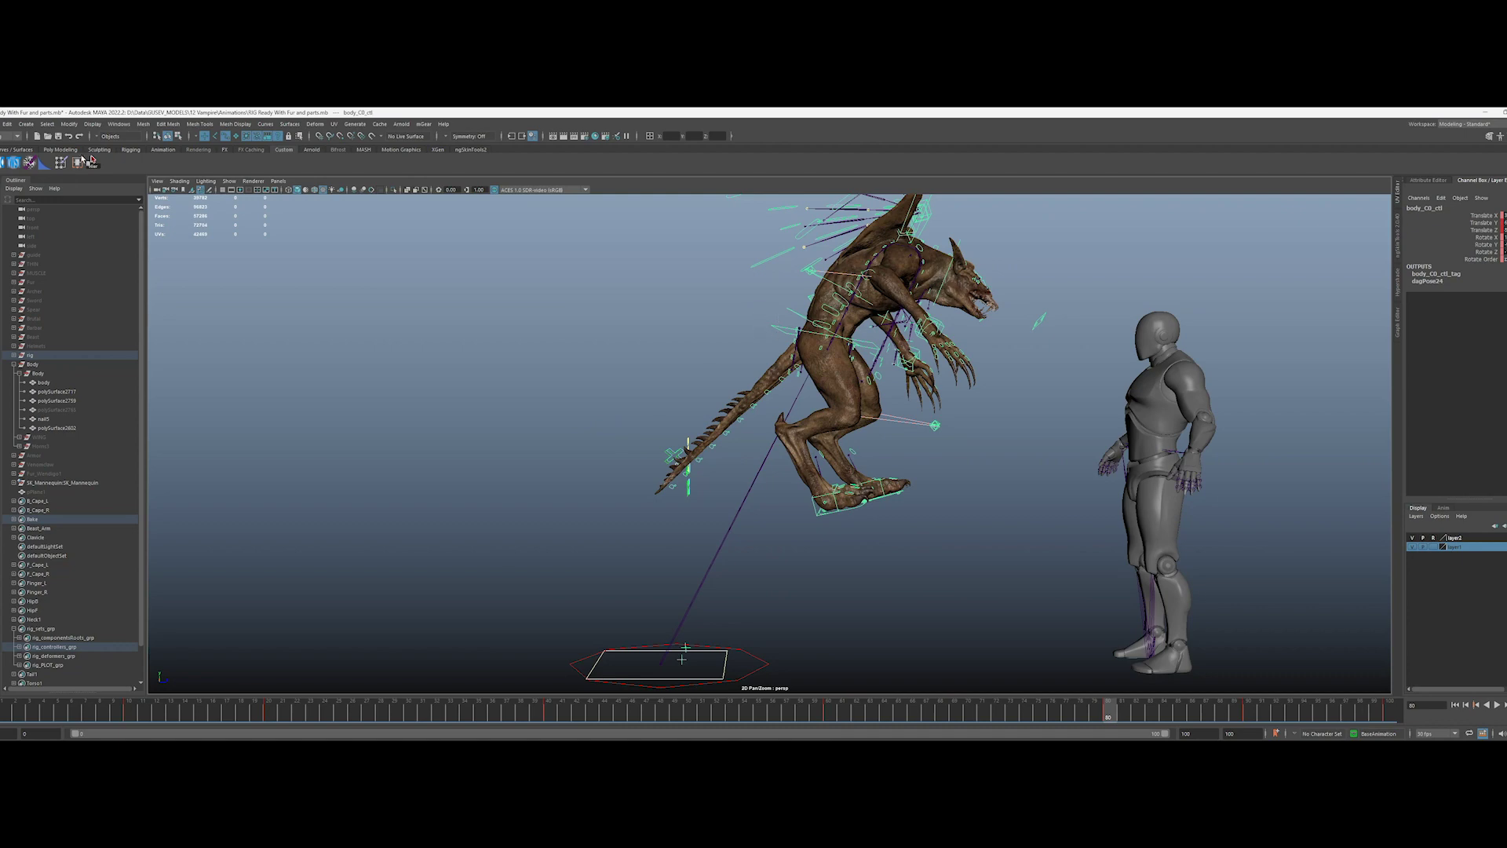
alt+drag(1027, 623, 1036, 633)
mouse_move(1103, 714)
mouse_down()
mouse_move(831, 719)
mouse_move(1192, 719)
mouse_move(1109, 716)
mouse_up()
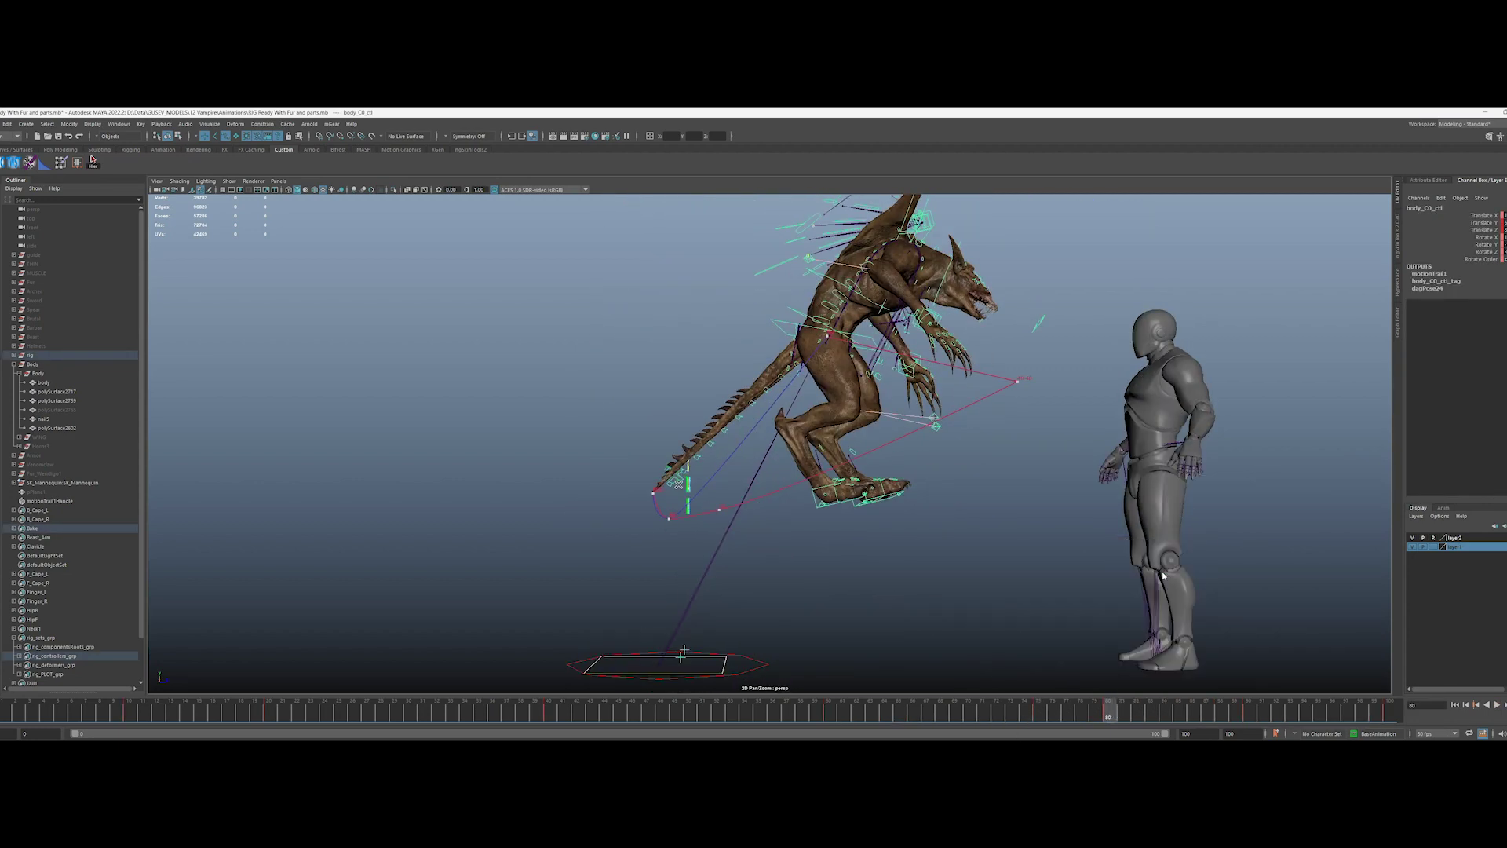
click(1012, 717)
drag(1063, 724, 1177, 728)
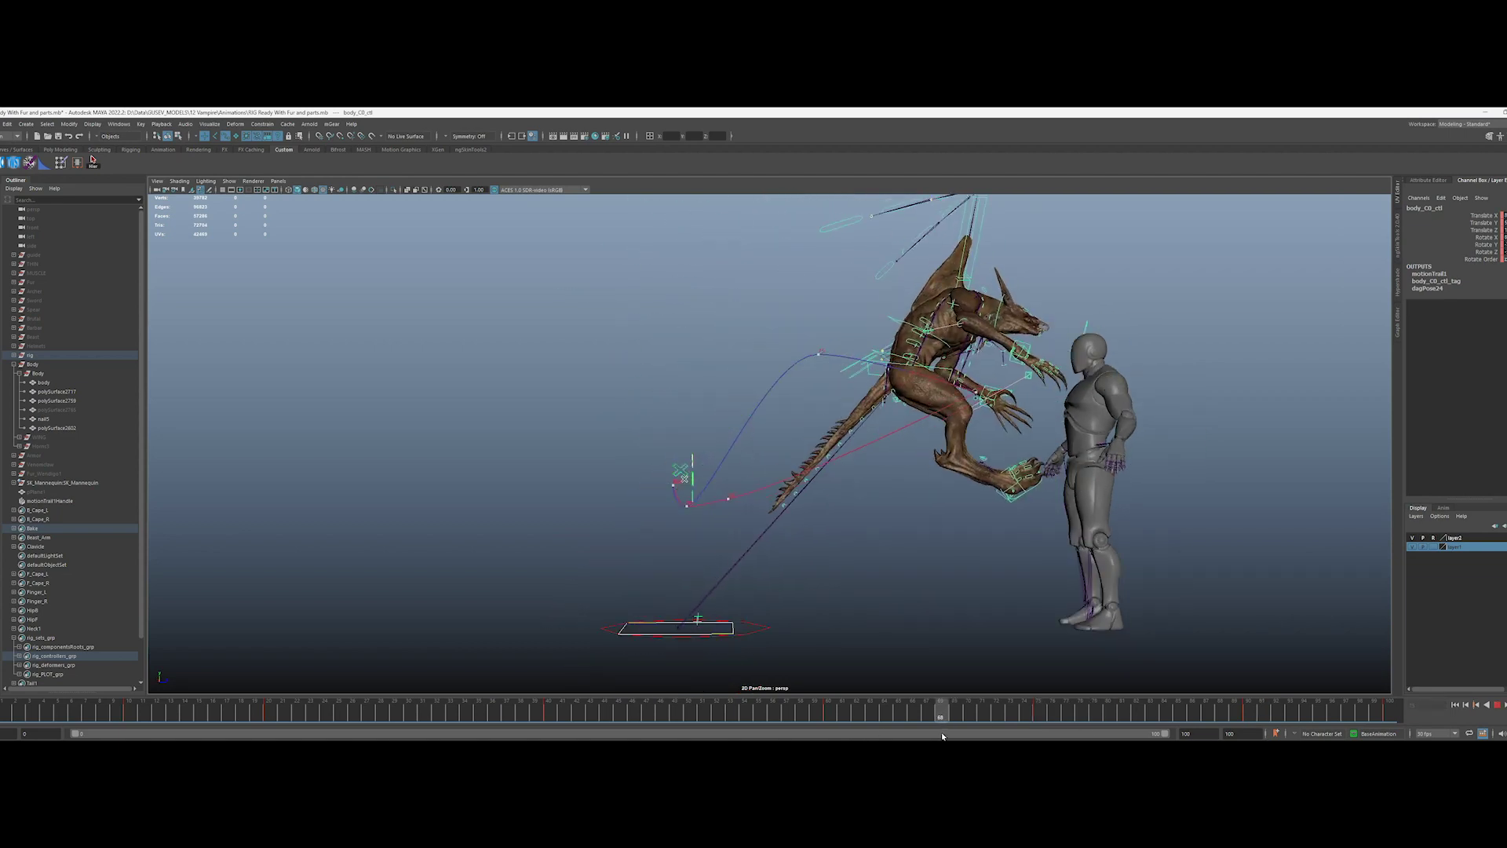
Step: Reposition the body control at frame 63 to shape the departure from the mannequin along the motion trail
alt+drag(916, 566, 906, 632)
drag(895, 713, 861, 697)
scroll(998, 562, up, 3)
scroll(999, 562, down, 3)
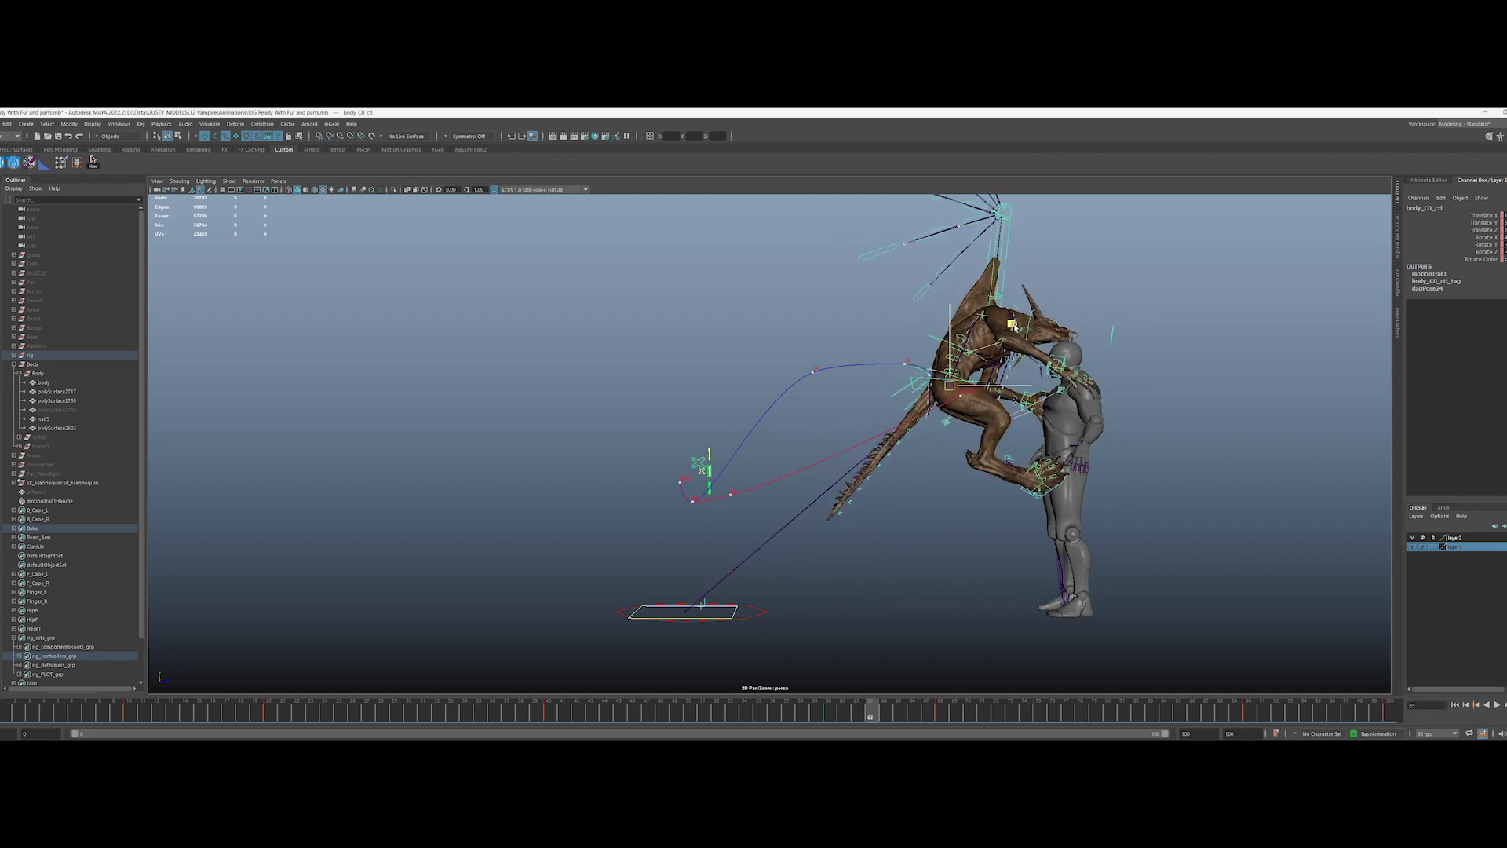
click(826, 716)
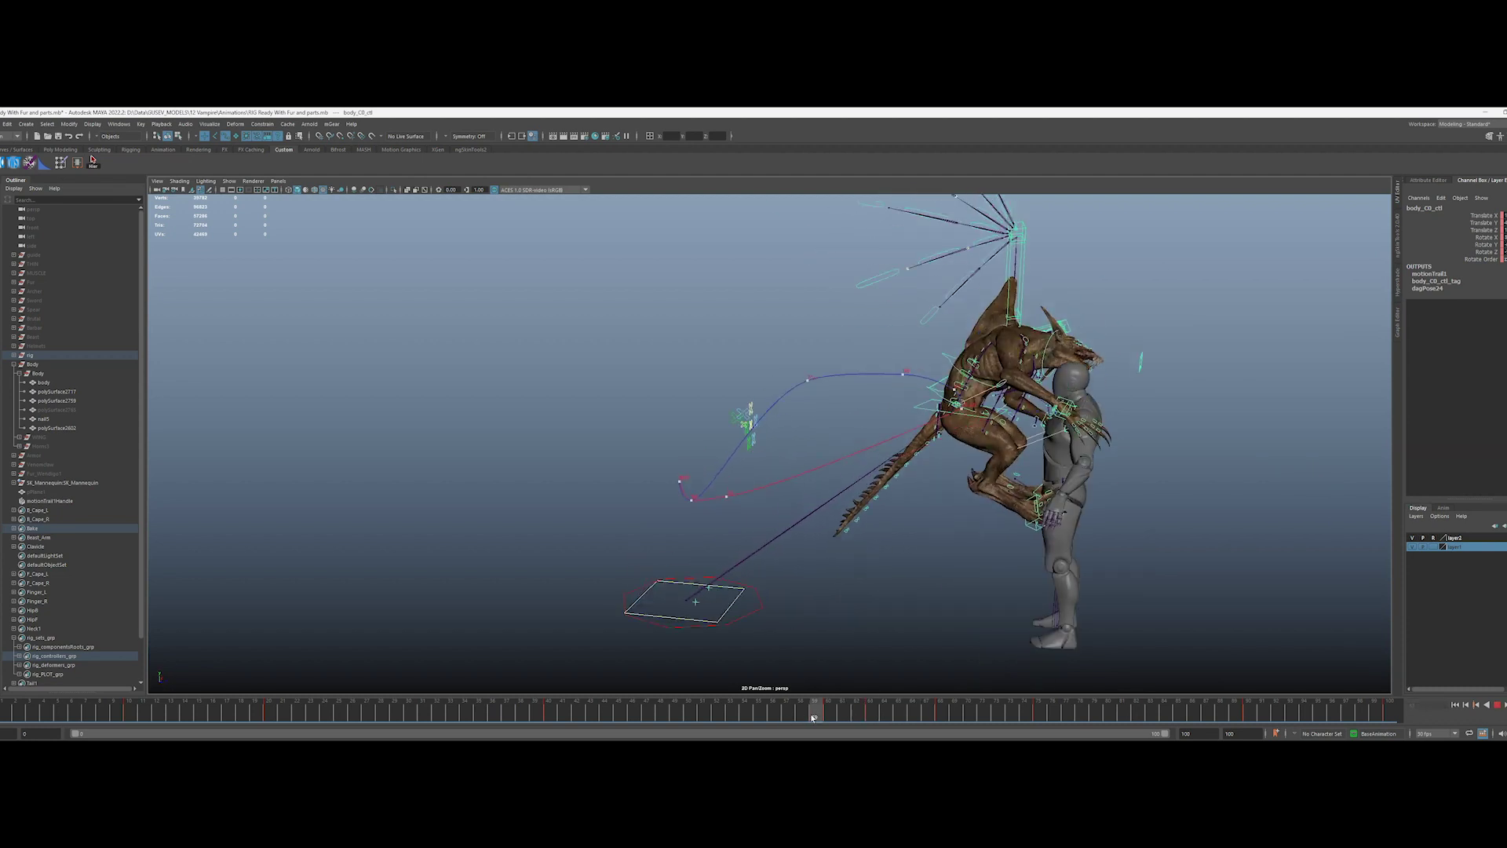
mouse_move(949, 589)
alt+mouse_down()
mouse_move(902, 539)
mouse_move(812, 533)
mouse_move(949, 589)
alt+mouse_up()
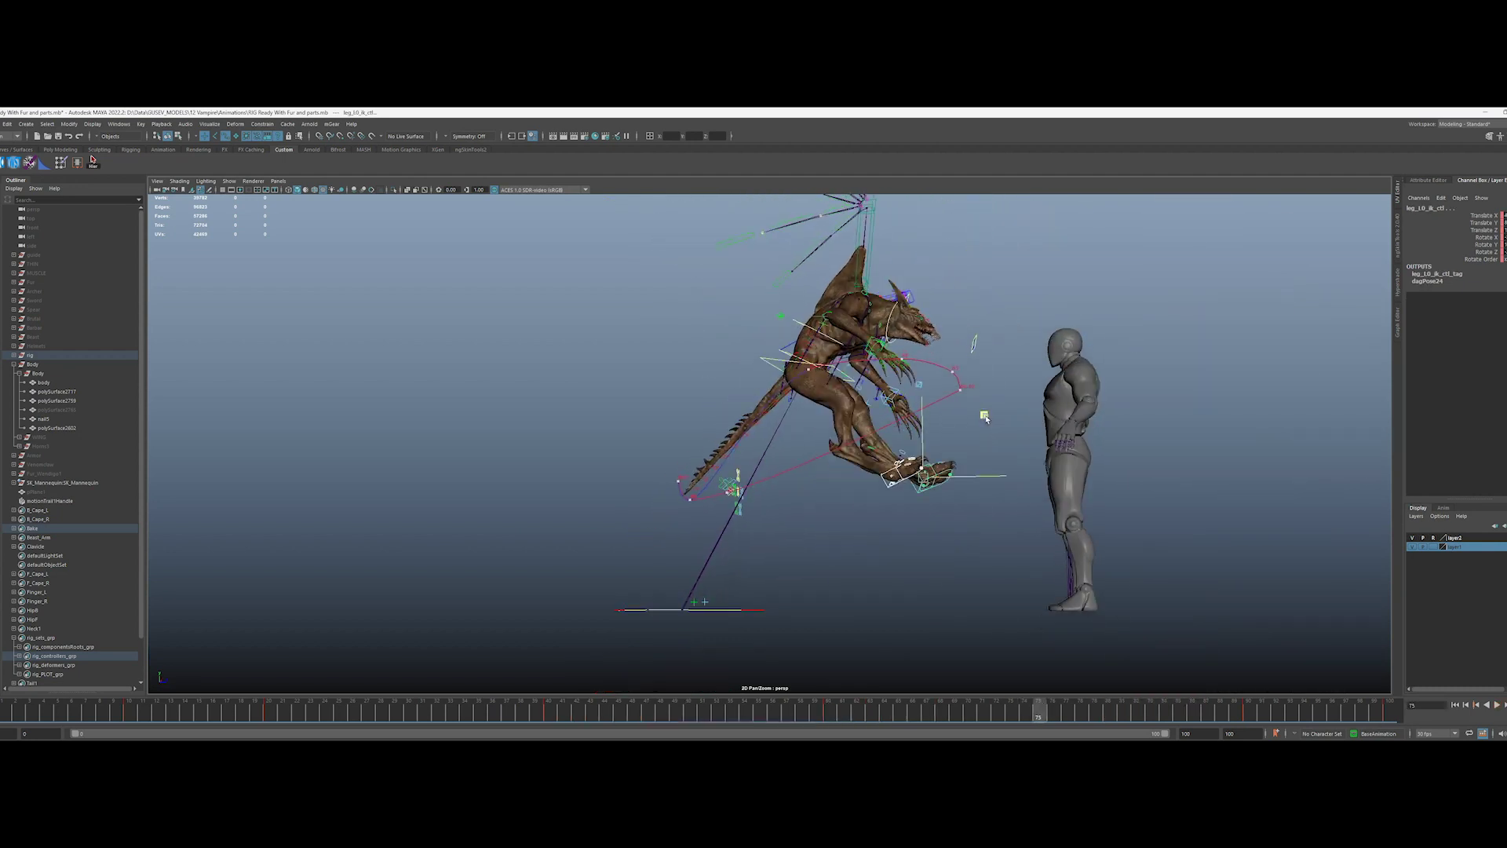
Step: Raise the creature's foot controls at frame 75 and delete the body's motion trail
drag(982, 414, 980, 384)
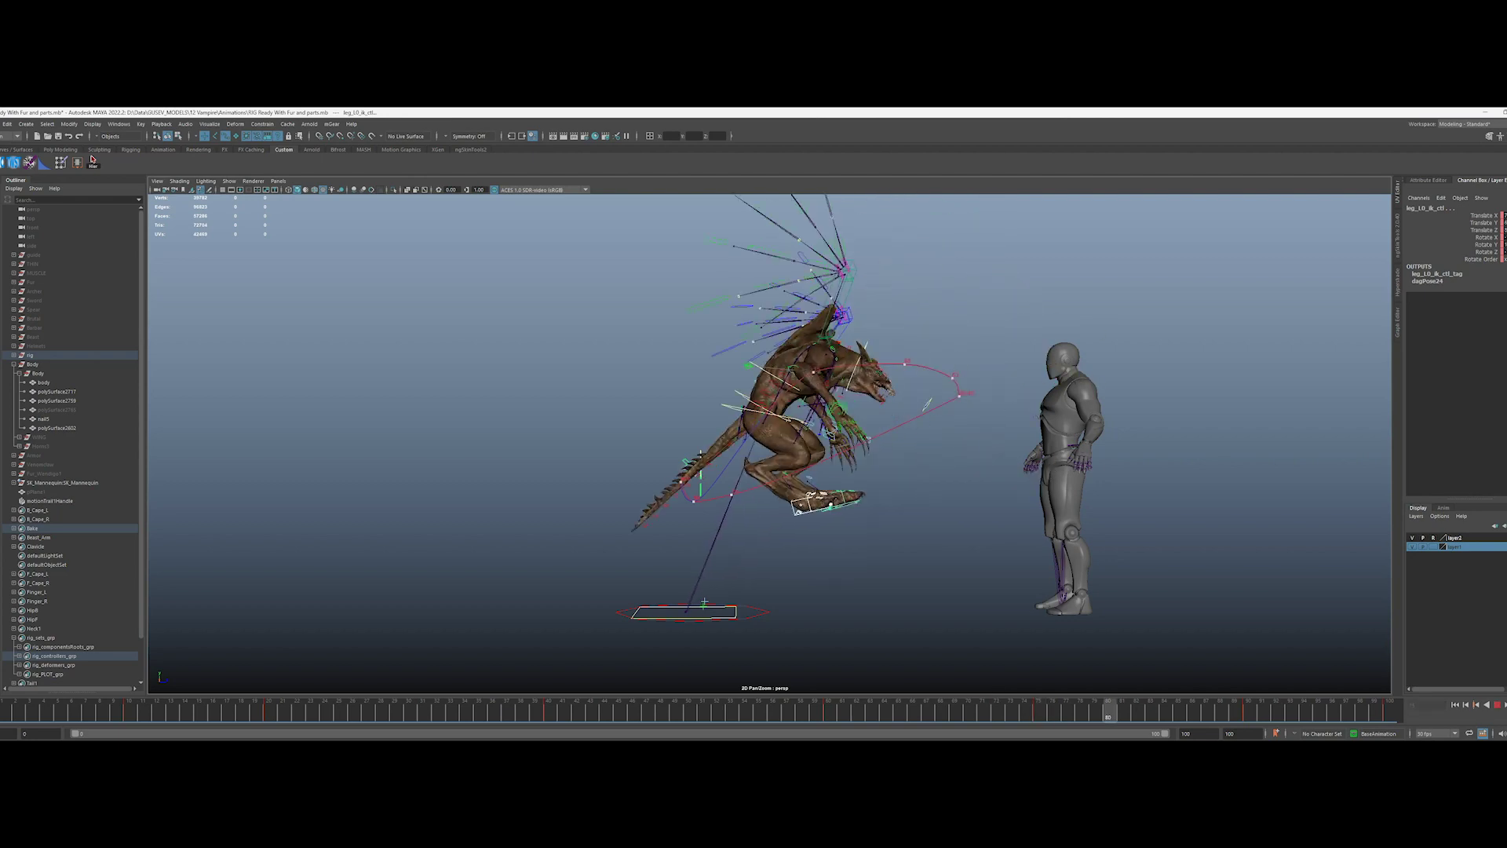
click(49, 500)
key(Delete)
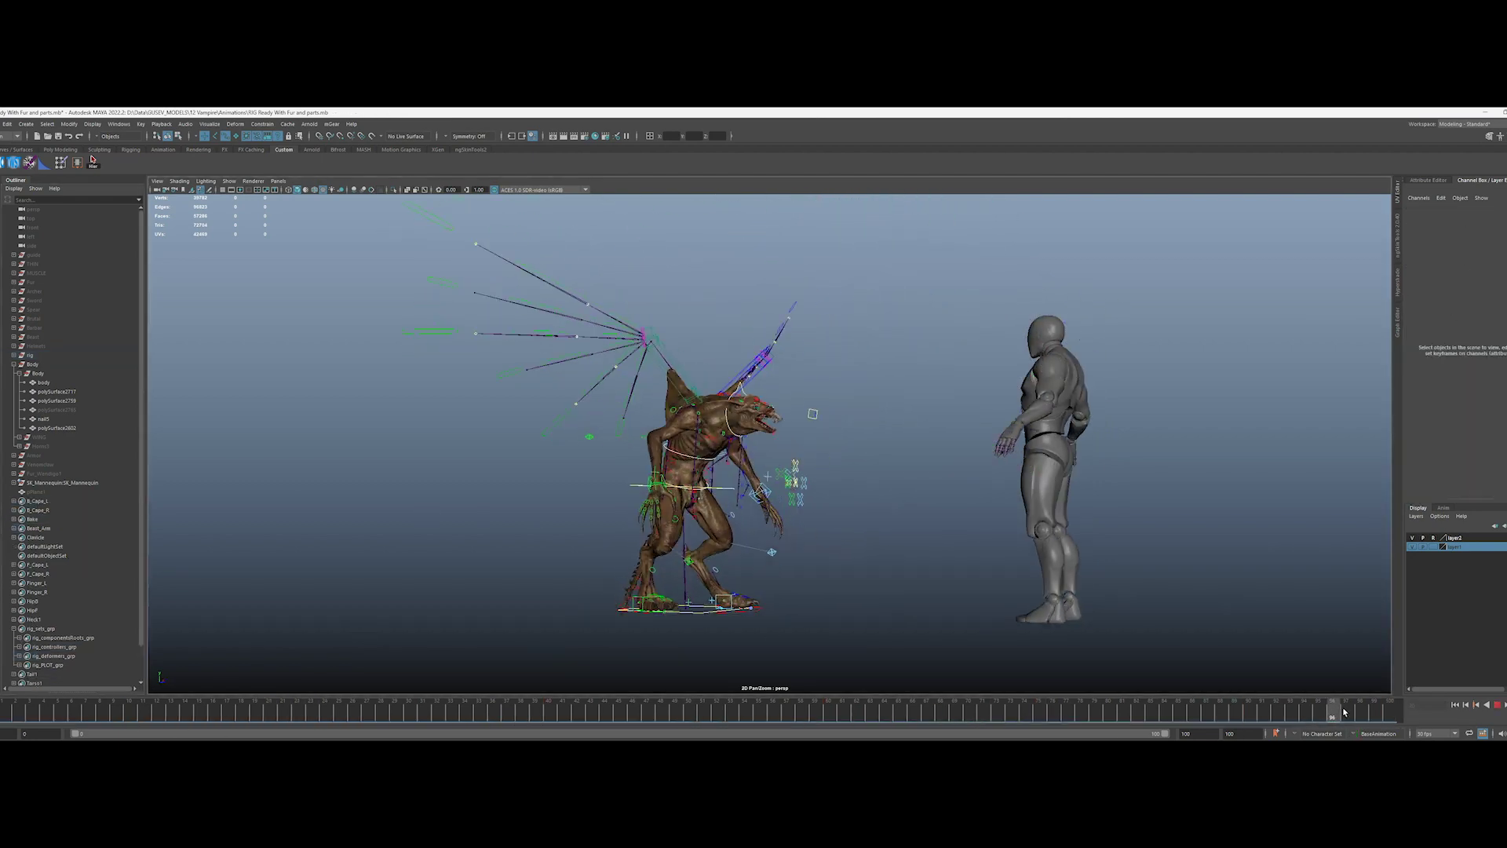
Step: Scrub through the whole leap and return while viewing the creature and mannequin from other angles
click(161, 711)
drag(181, 732, 1112, 717)
drag(780, 509, 834, 518)
scroll(835, 609, up, 5)
scroll(834, 609, down, 3)
drag(1044, 712, 1153, 717)
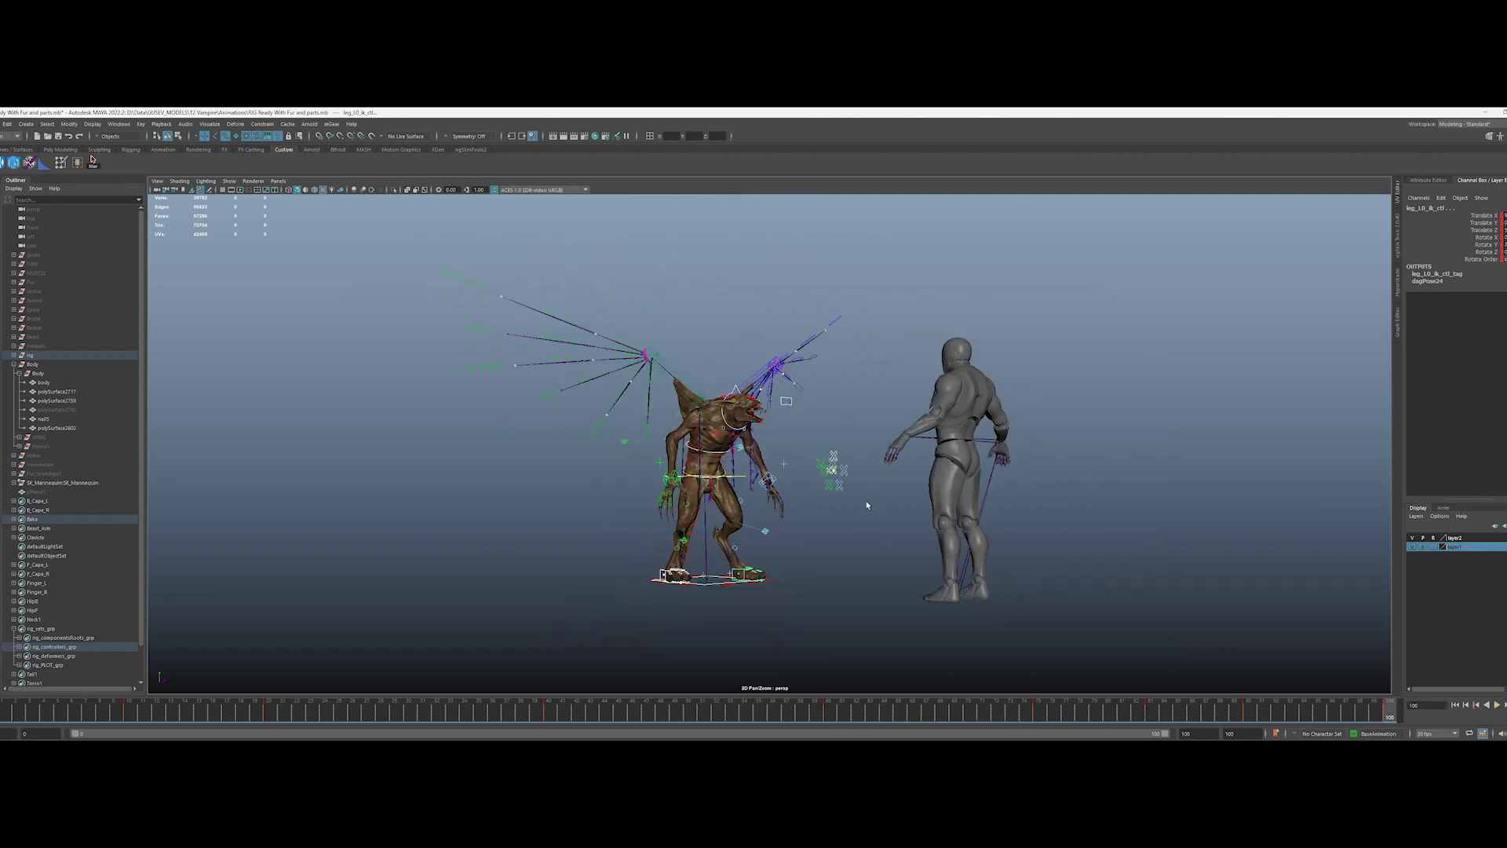
Step: Open the Graph Editor for the leg IK controls, enlarge it beside the viewport, and play the animation from frame 0
click(1397, 320)
drag(9, 719, 89, 718)
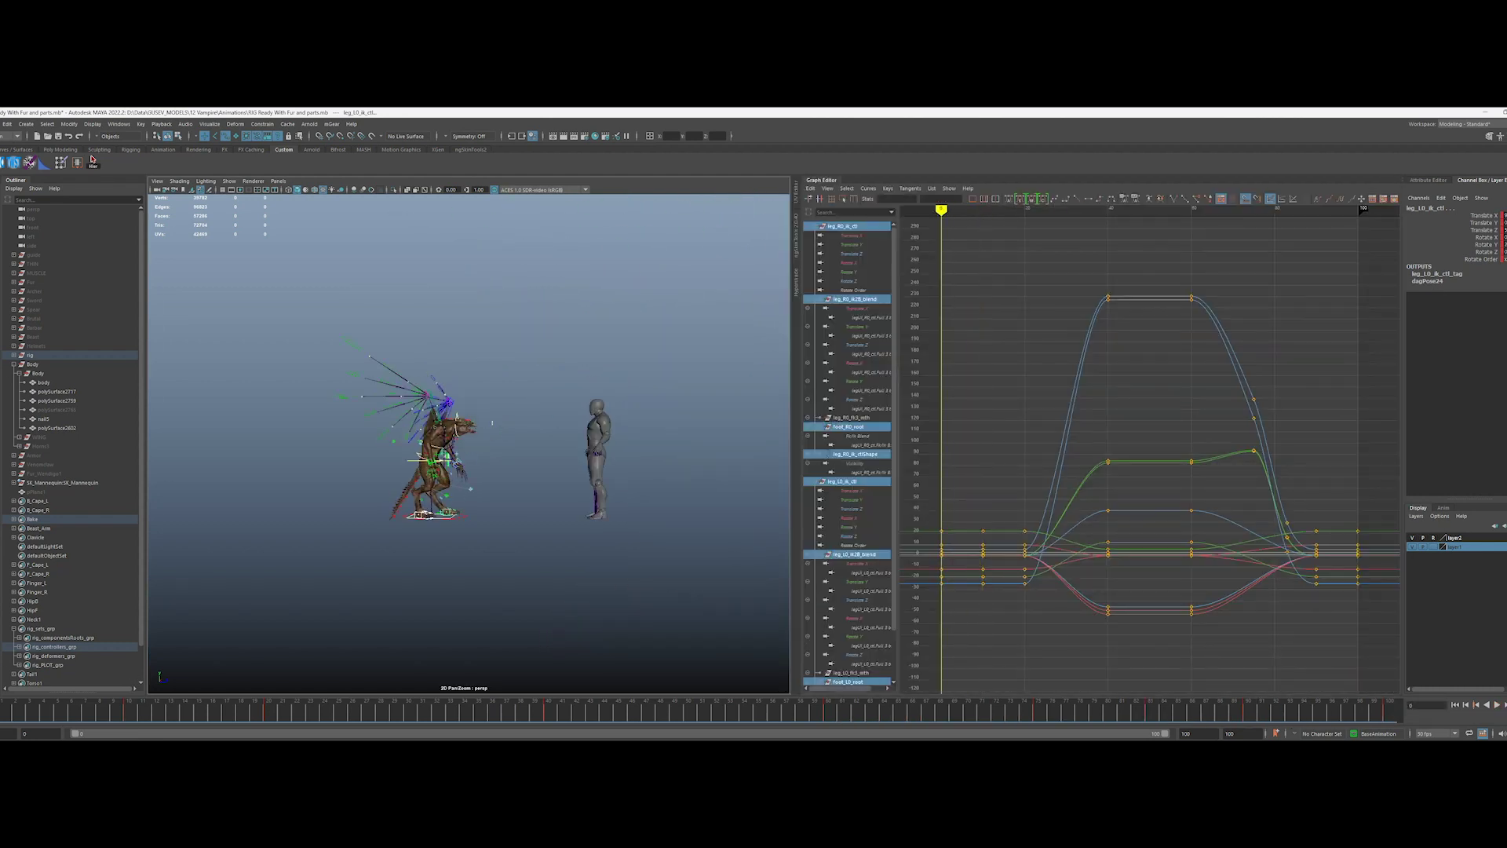
drag(144, 512, 108, 512)
drag(792, 483, 717, 483)
click(1496, 705)
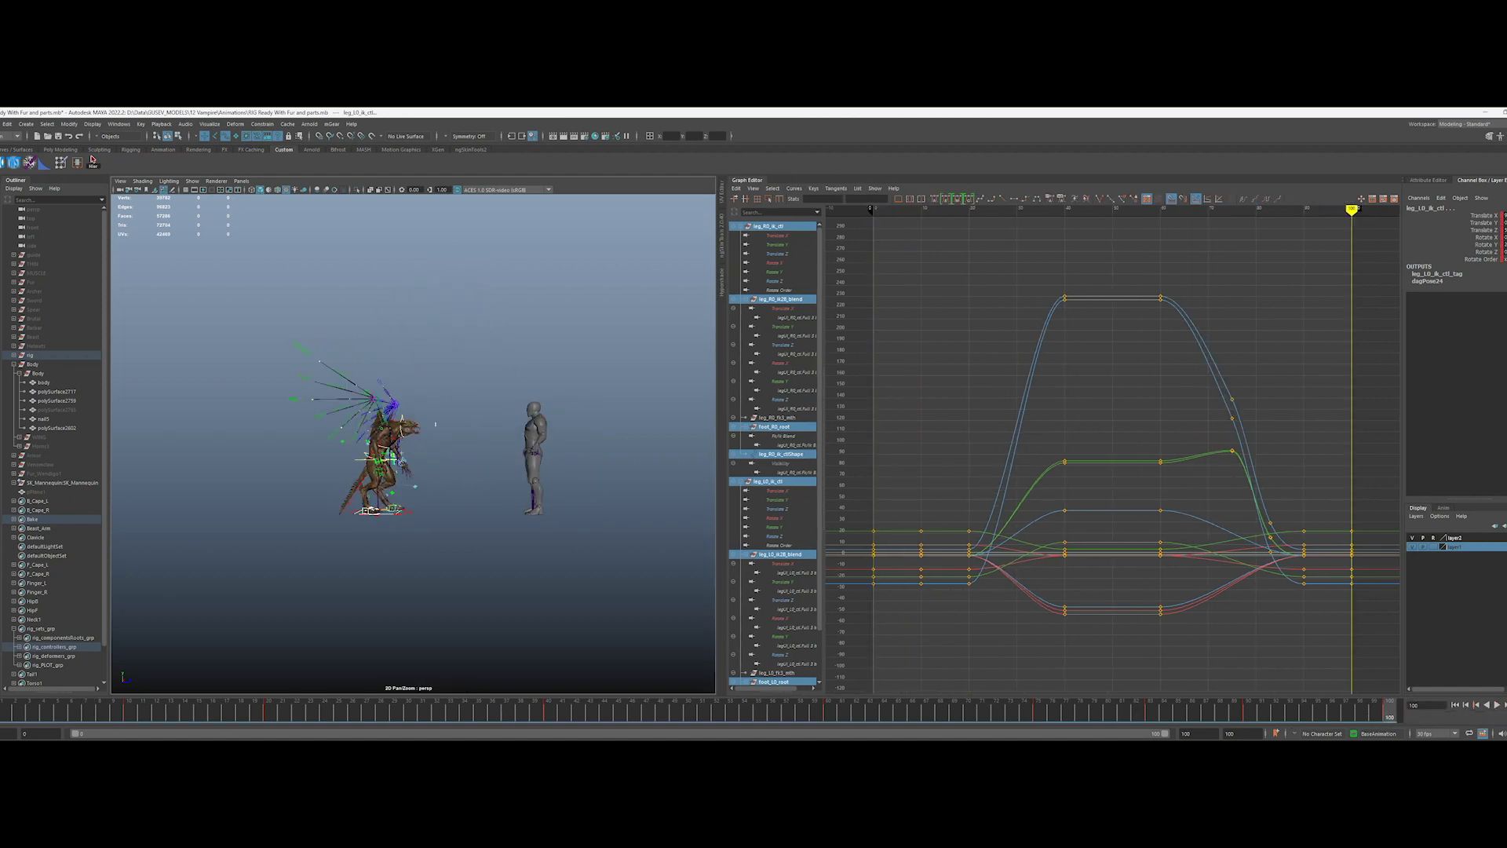
Step: Set the playback end to frame 150 and shift the leg controls' keys after the crouch 10 frames later
drag(846, 549, 893, 550)
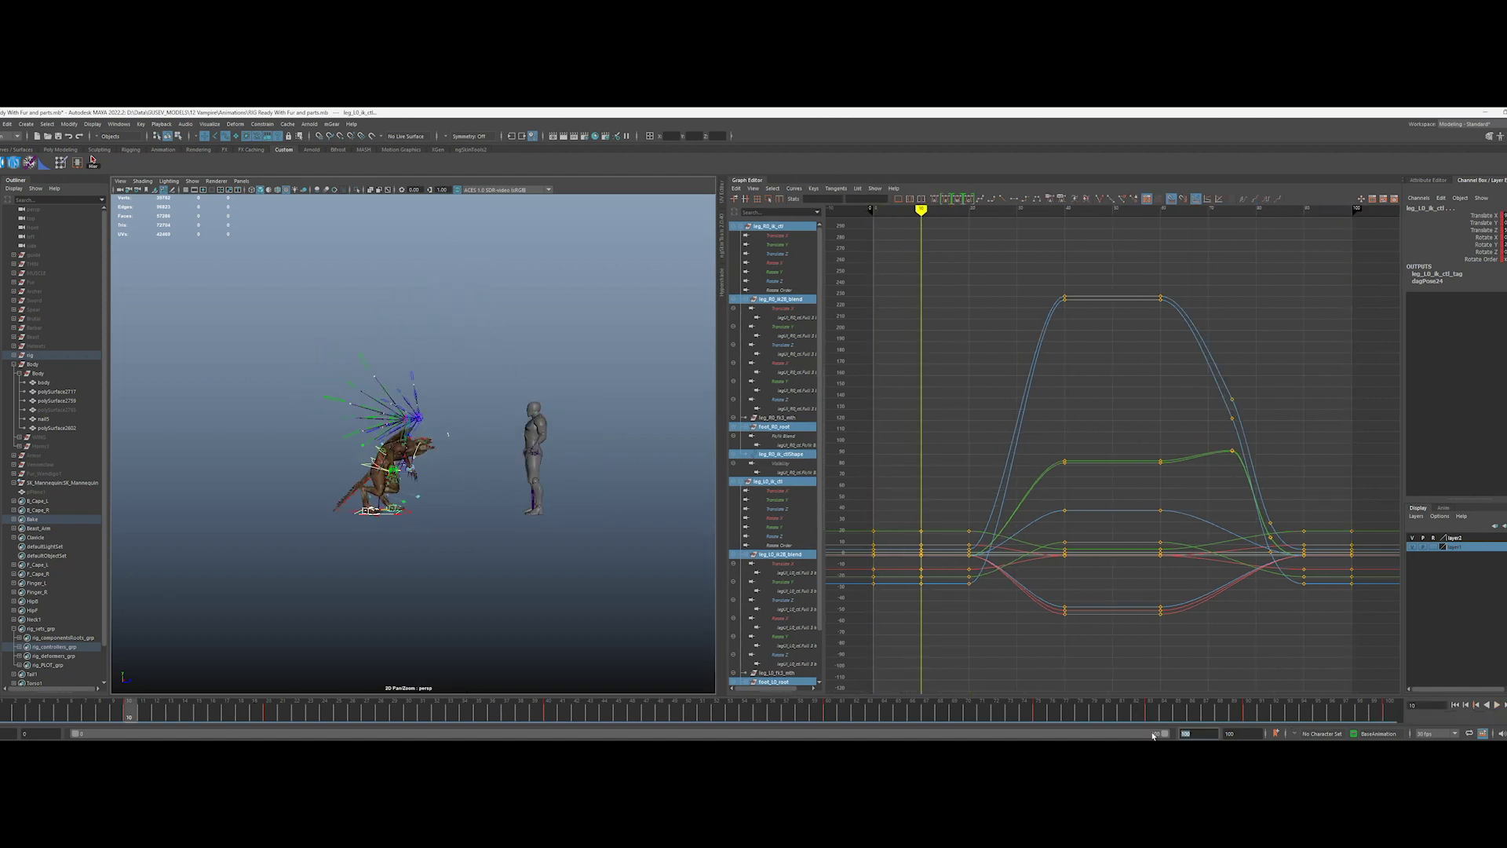
text(150)
key(Return)
drag(1378, 274, 954, 646)
shift+middle_drag(981, 628, 1025, 622)
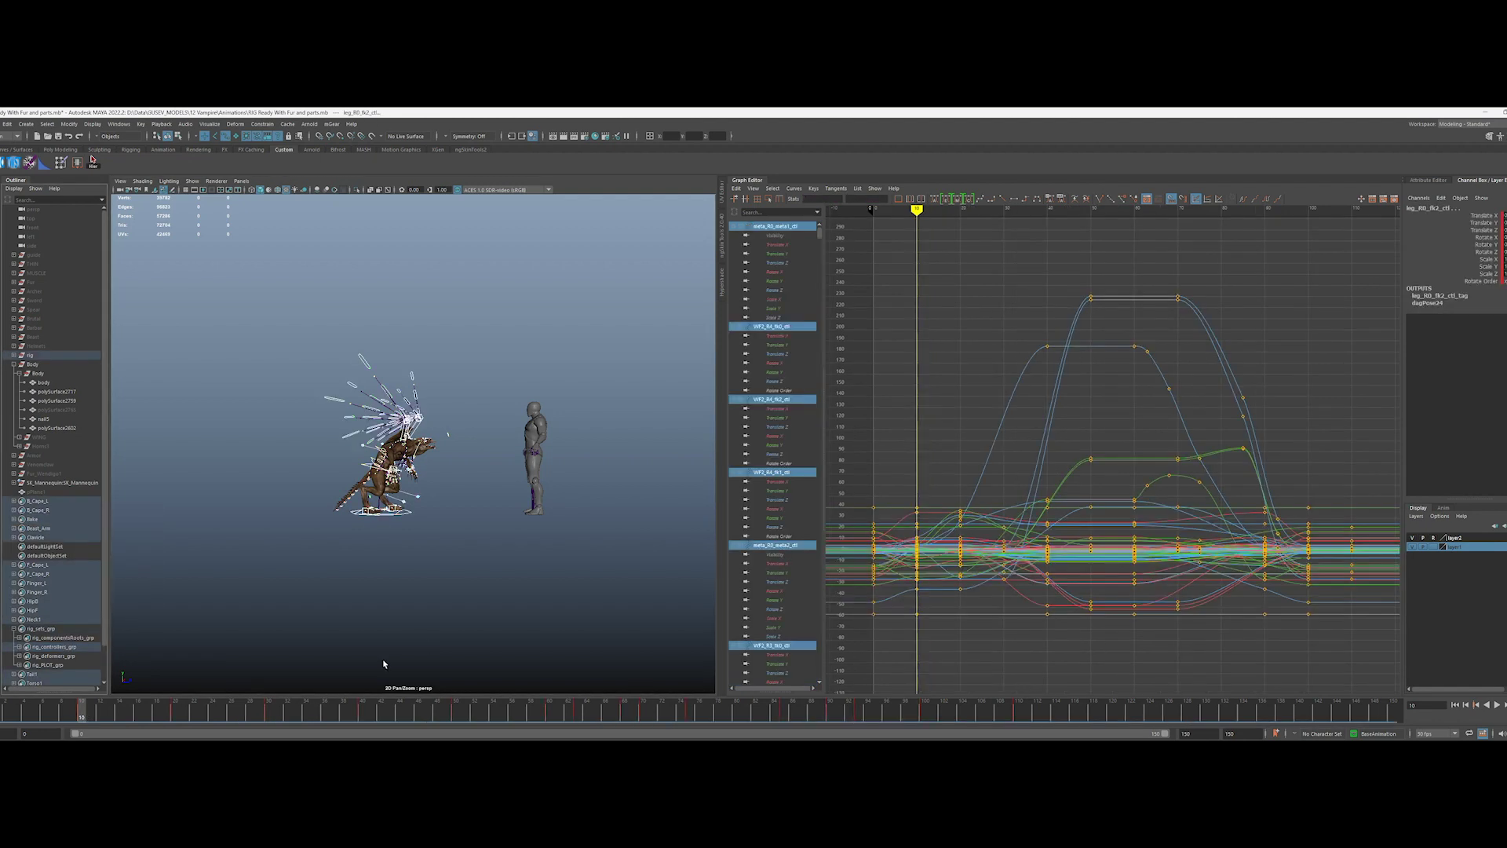
Step: Select all rig controls and shift their keys from frame 20 onward 10 frames later to match the legs
click(54, 646)
drag(1378, 287, 942, 628)
shift+middle_drag(977, 417, 1019, 420)
click(549, 567)
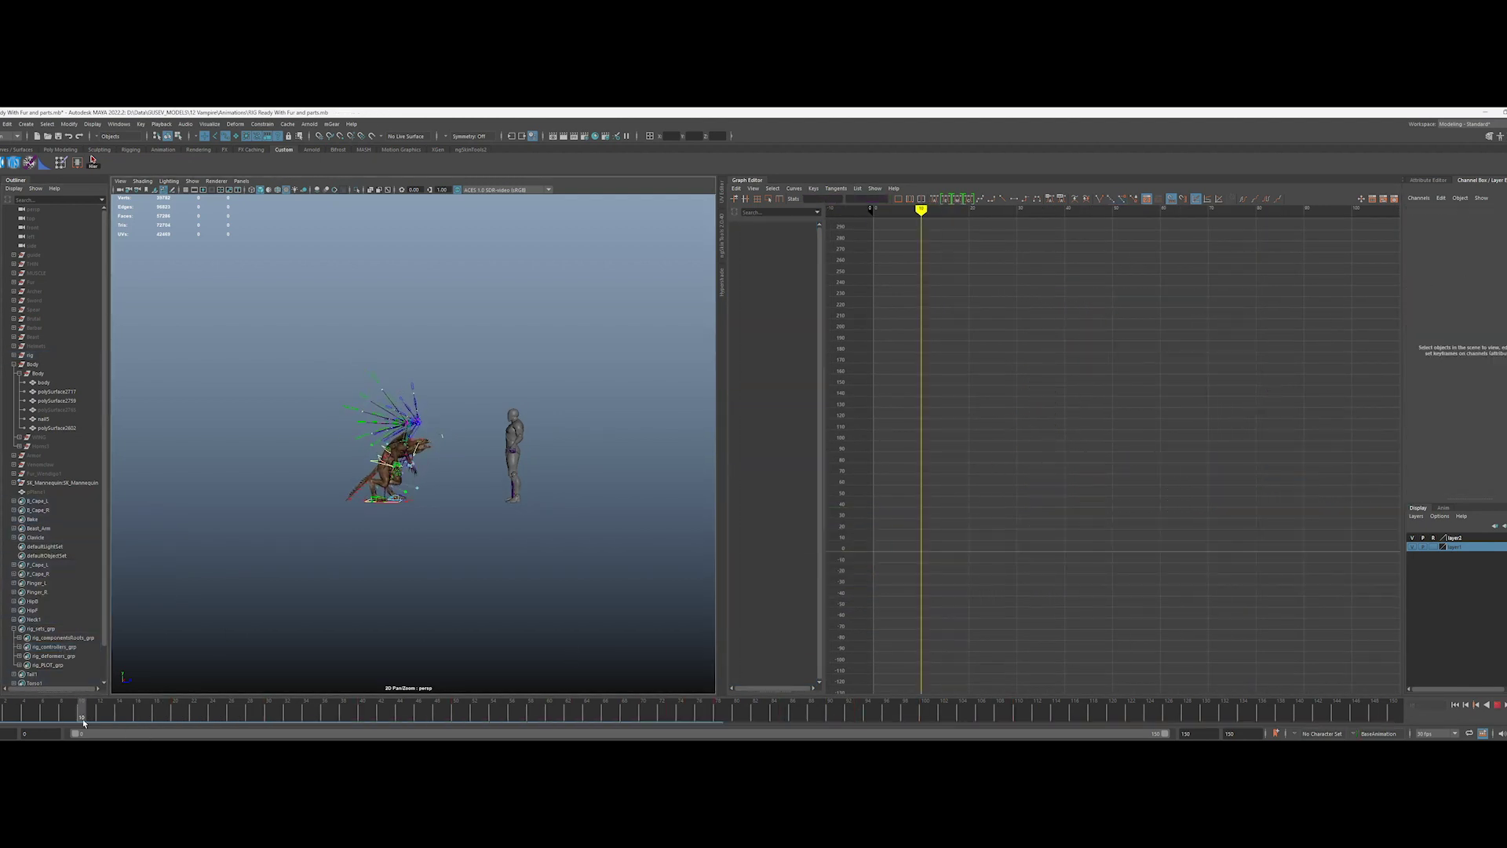
key(ctrl+z)
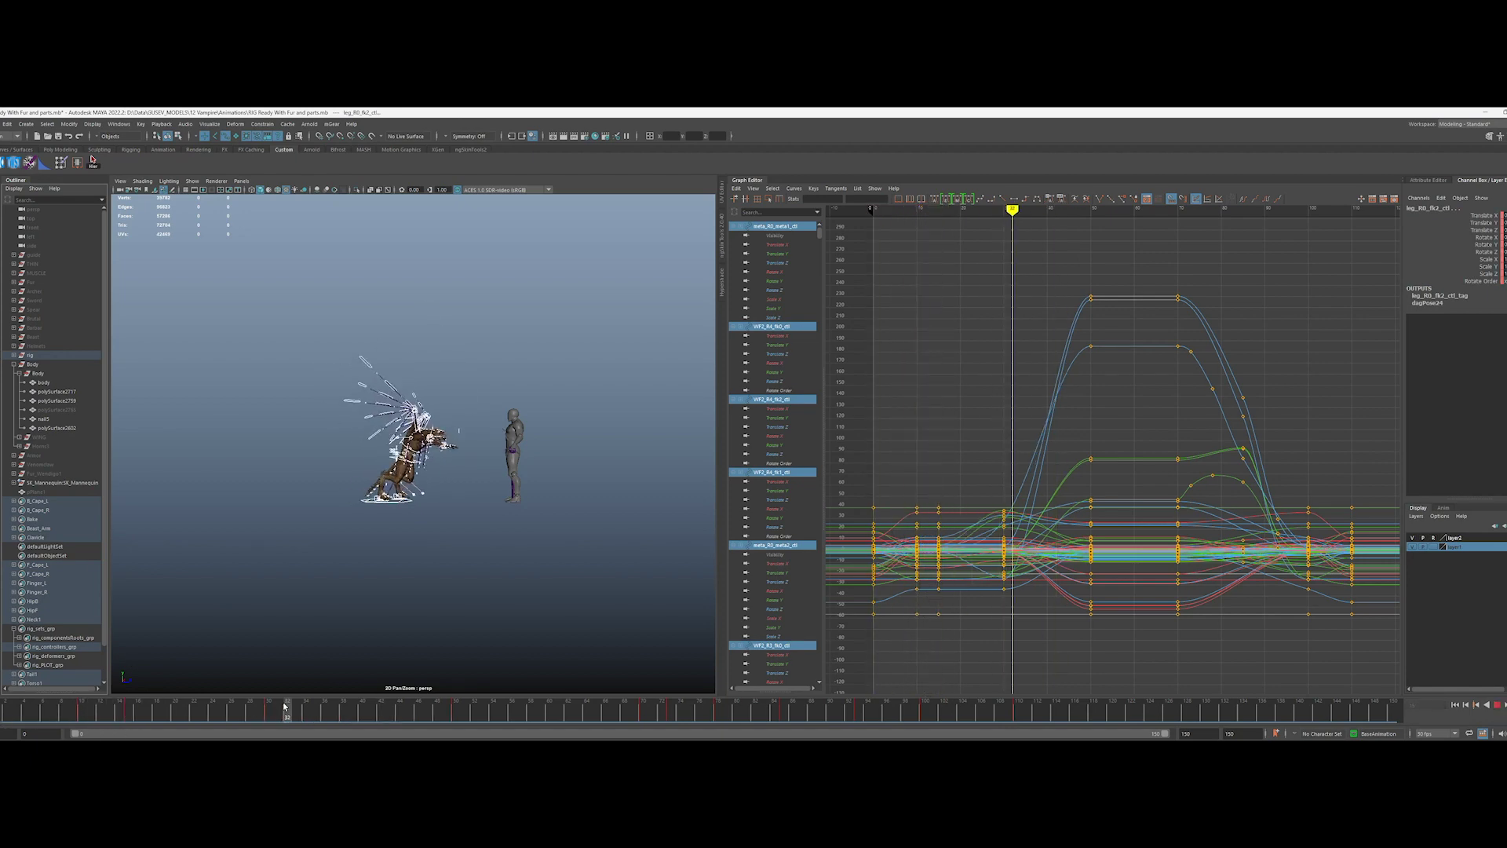
Step: Shift the launch-pose keys and everything after them earlier so the launch falls on frame 21
drag(285, 707, 268, 707)
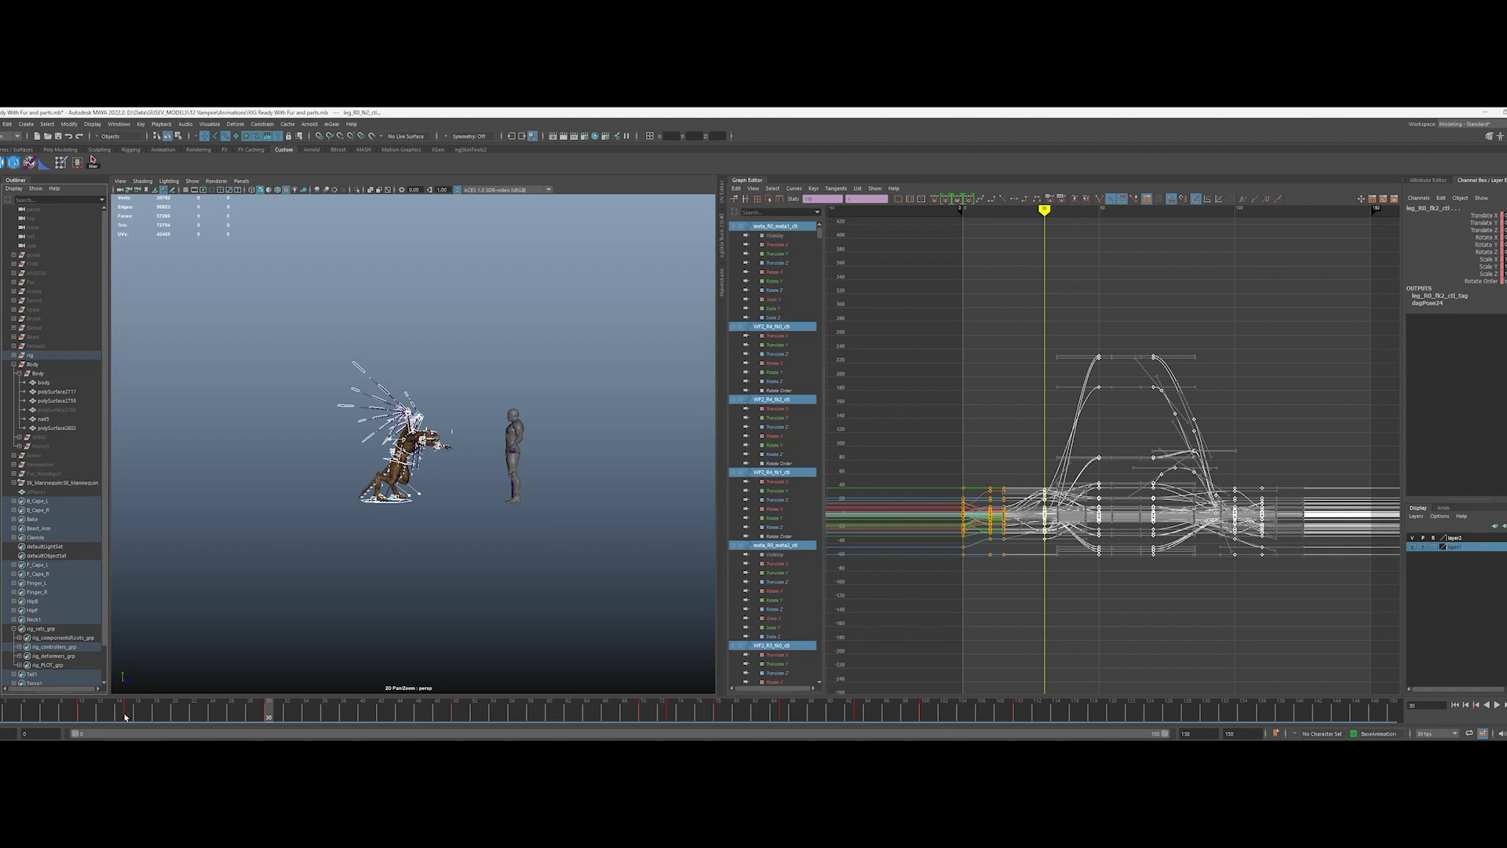
shift+middle_drag(1312, 442, 1278, 443)
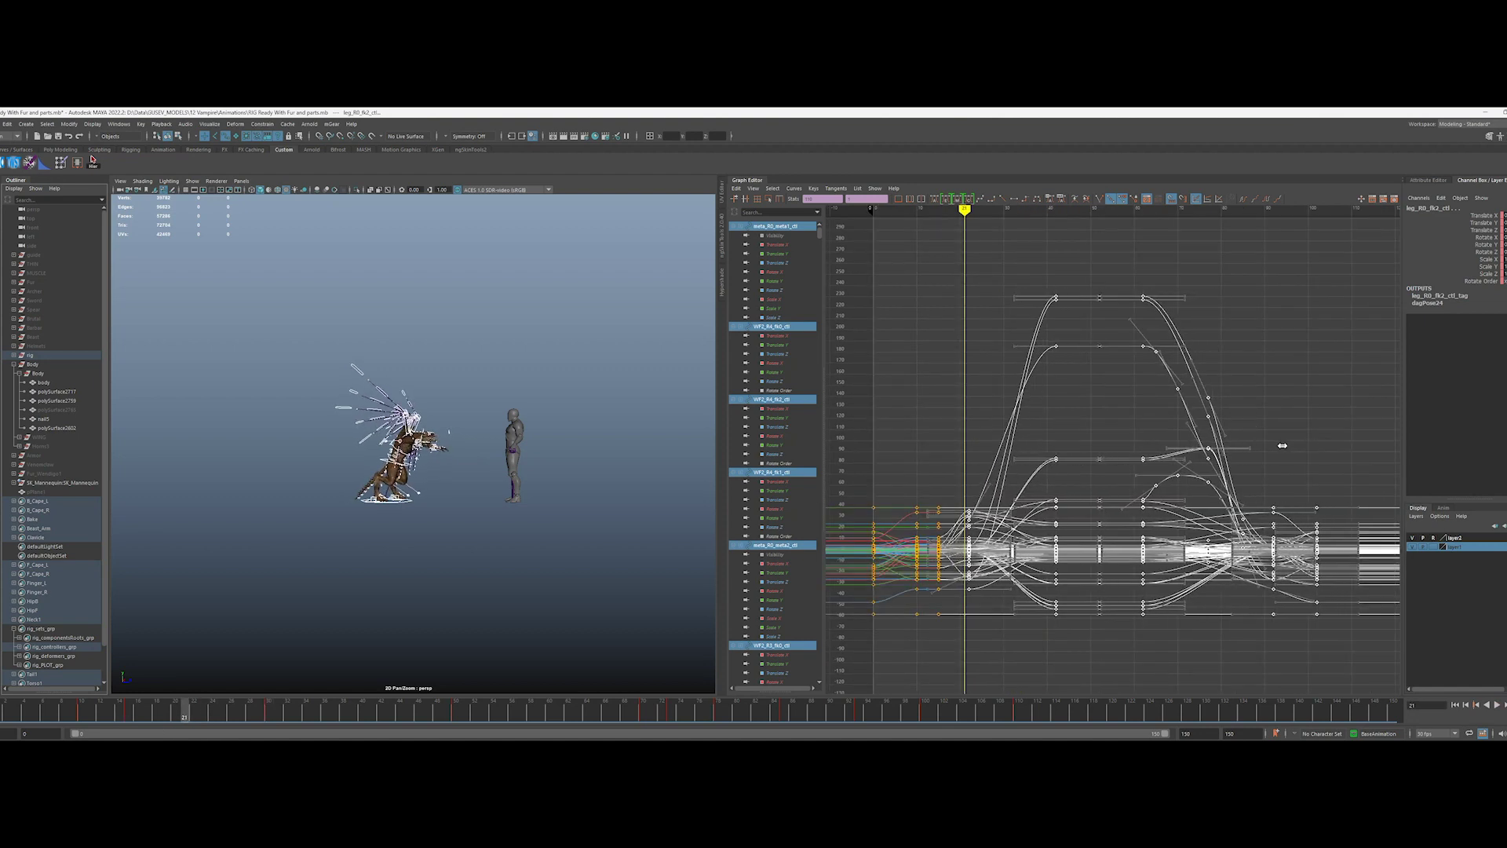
click(528, 587)
Step: Select all rig controls, shift the latch keys and everything after them about 10 frames earlier, and play the faster leap
mouse_move(2, 713)
mouse_down()
mouse_move(656, 714)
mouse_move(5, 718)
mouse_up()
click(53, 646)
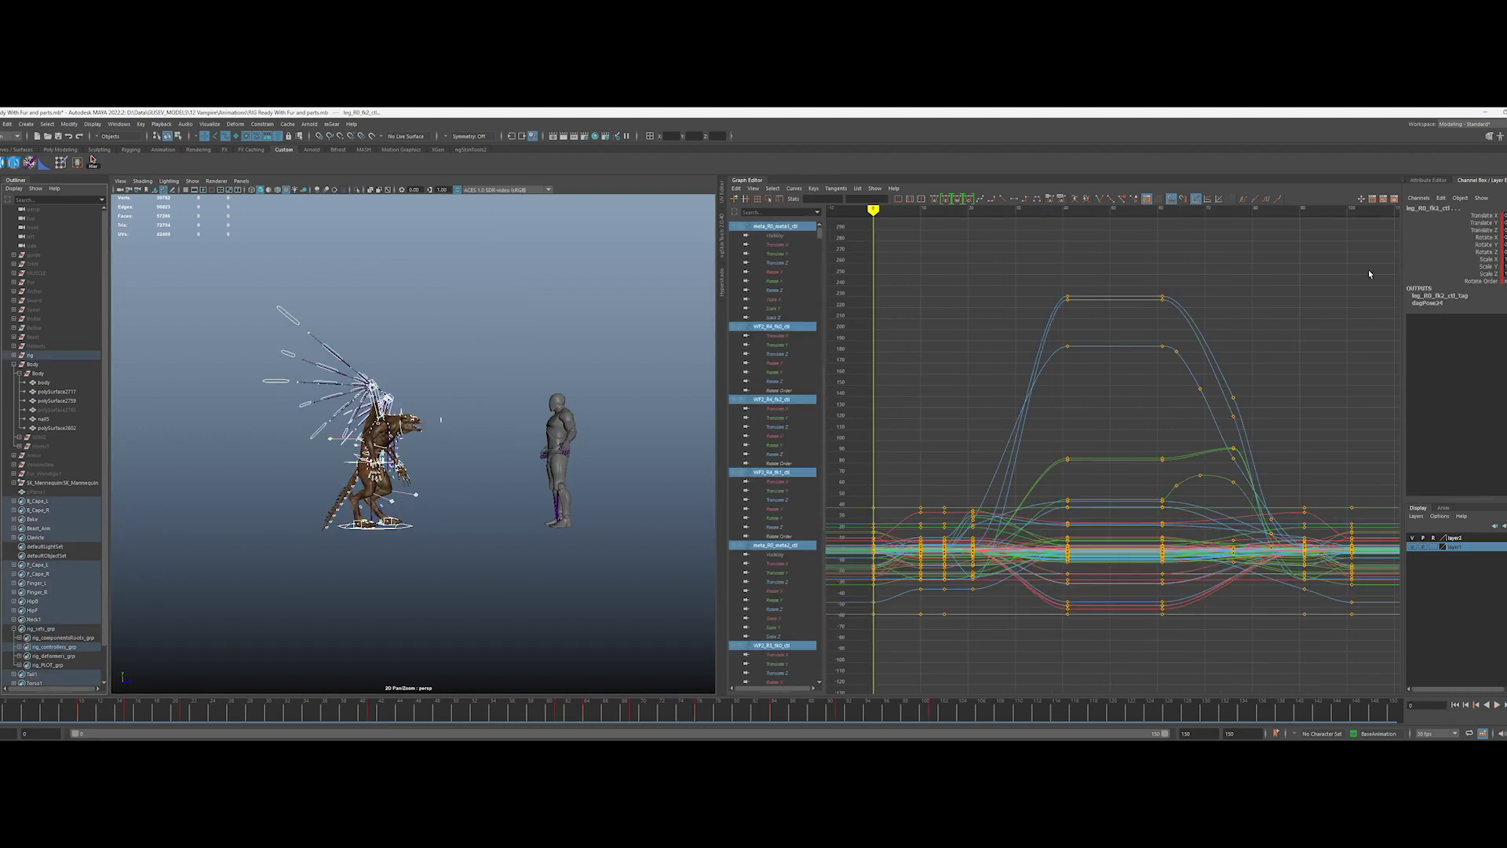
mouse_move(874, 210)
mouse_down()
mouse_move(973, 212)
mouse_move(1020, 236)
mouse_up()
shift+middle_drag(1247, 276, 1199, 276)
key(alt+shift+v)
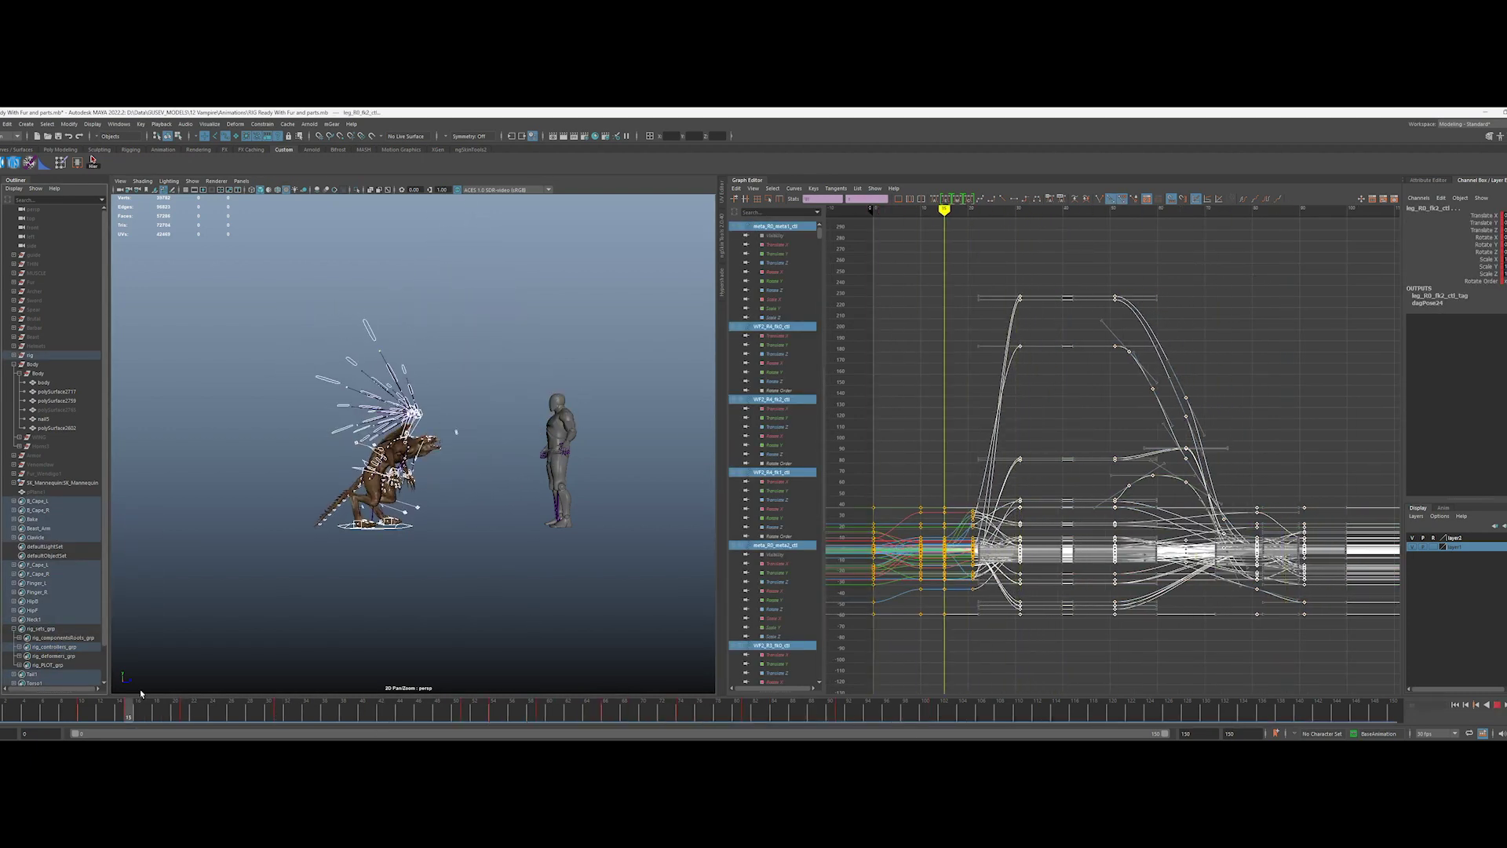
key(alt+shift+v)
key(alt+v)
Step: Shift the latch keys and everything after them about two frames later and replay the leap
shift+middle_drag(1066, 424, 1076, 425)
key(alt+shift+v)
key(alt+v)
key(alt+v)
mouse_move(705, 739)
click(1455, 704)
click(1497, 704)
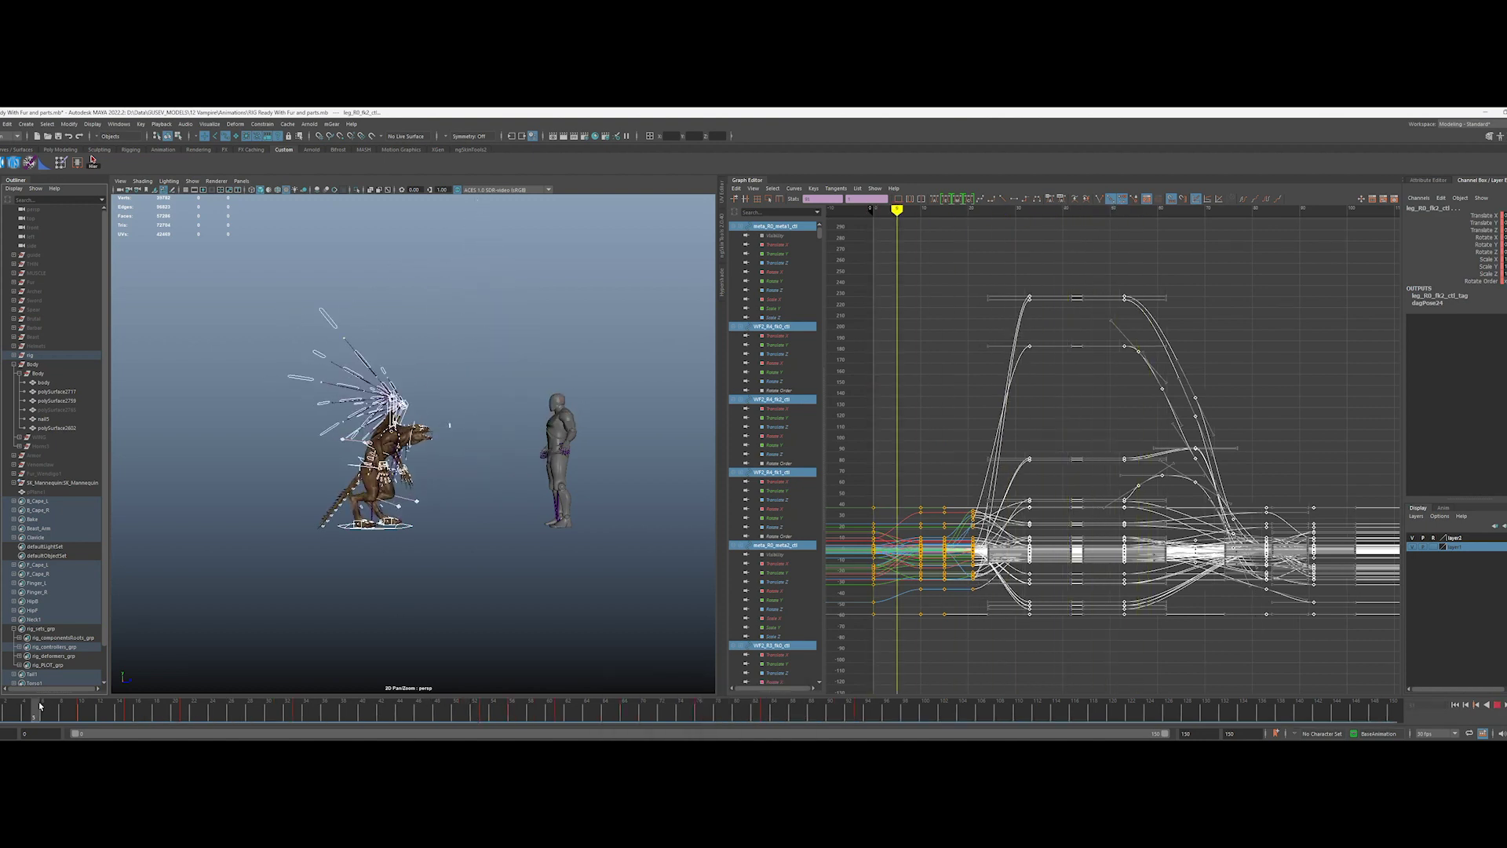
click(311, 709)
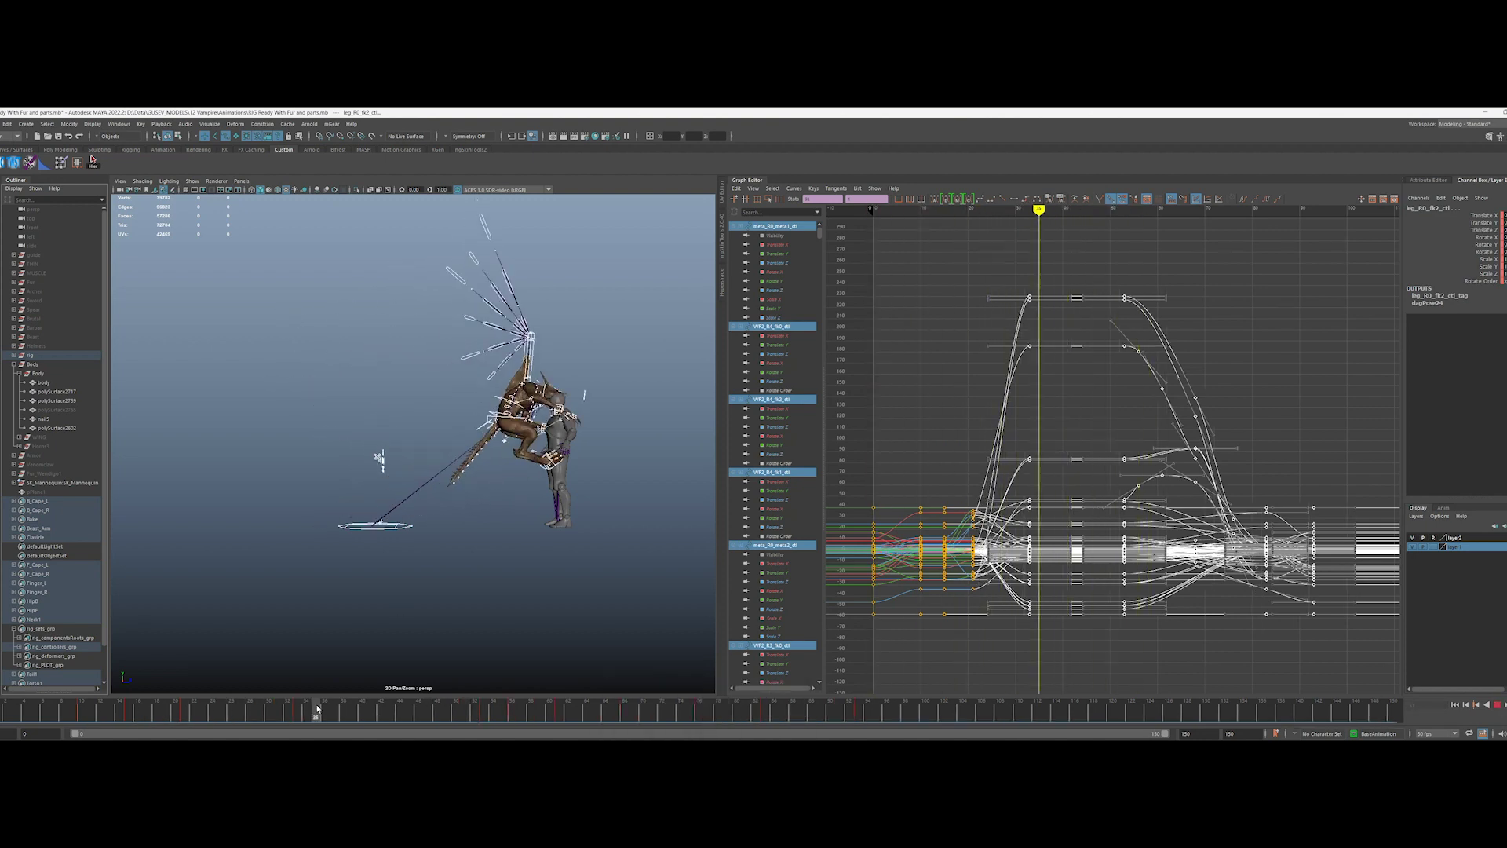
Step: Lengthen the hold on the mannequin by shifting the leap-back keys about 15 frames later, and check the playback
drag(1107, 646, 1107, 645)
drag(1124, 211, 1194, 213)
shift+middle_drag(1219, 257, 1290, 258)
key(alt+shift+v)
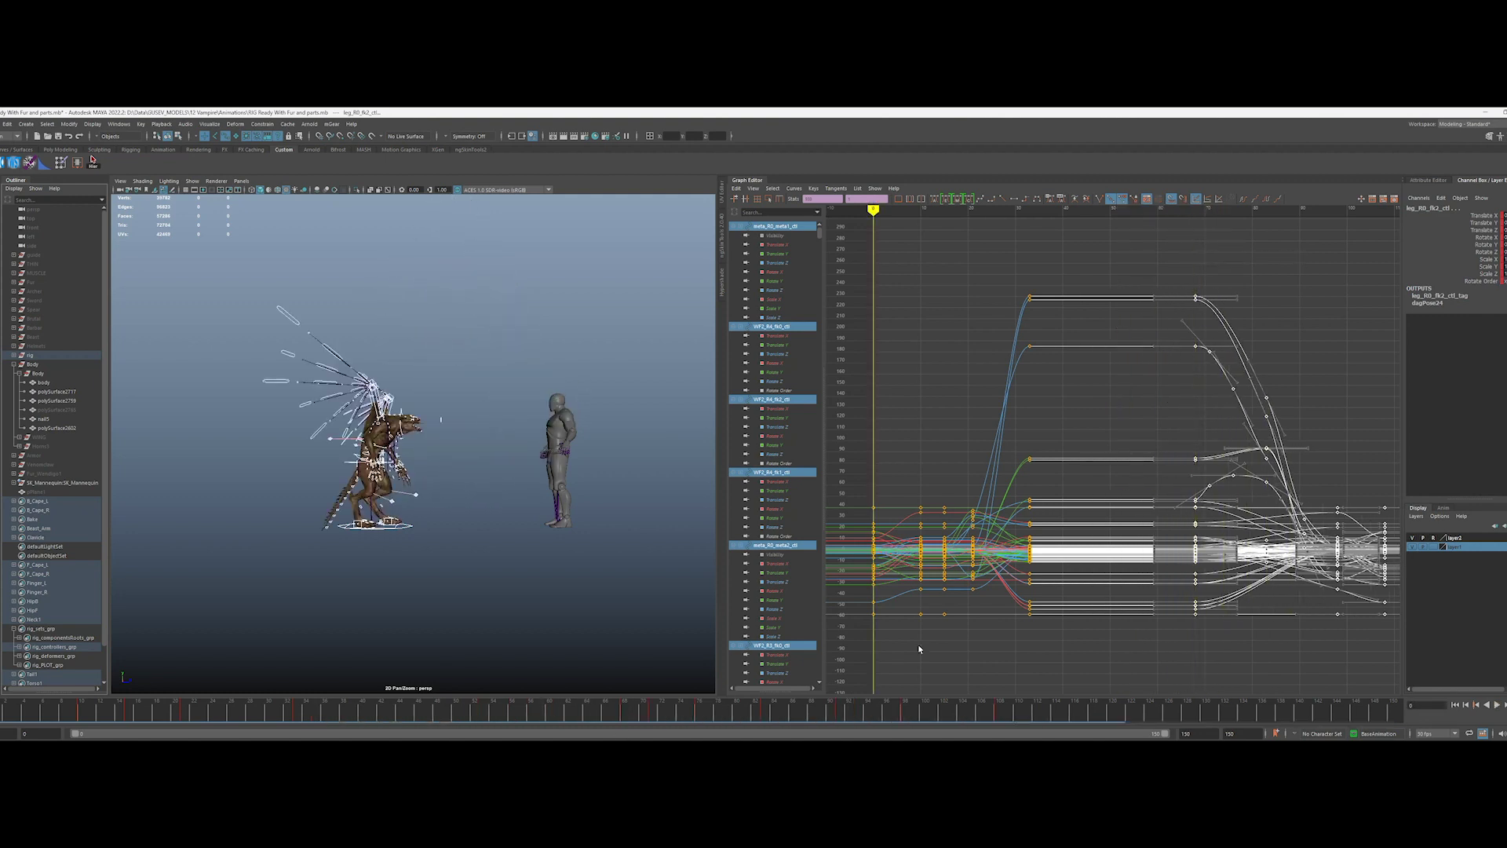
drag(390, 716, 887, 734)
Step: Compress the leap-back keys in time with the region scale so the landing falls near frame 82
ctrl+drag(1177, 278, 1205, 642)
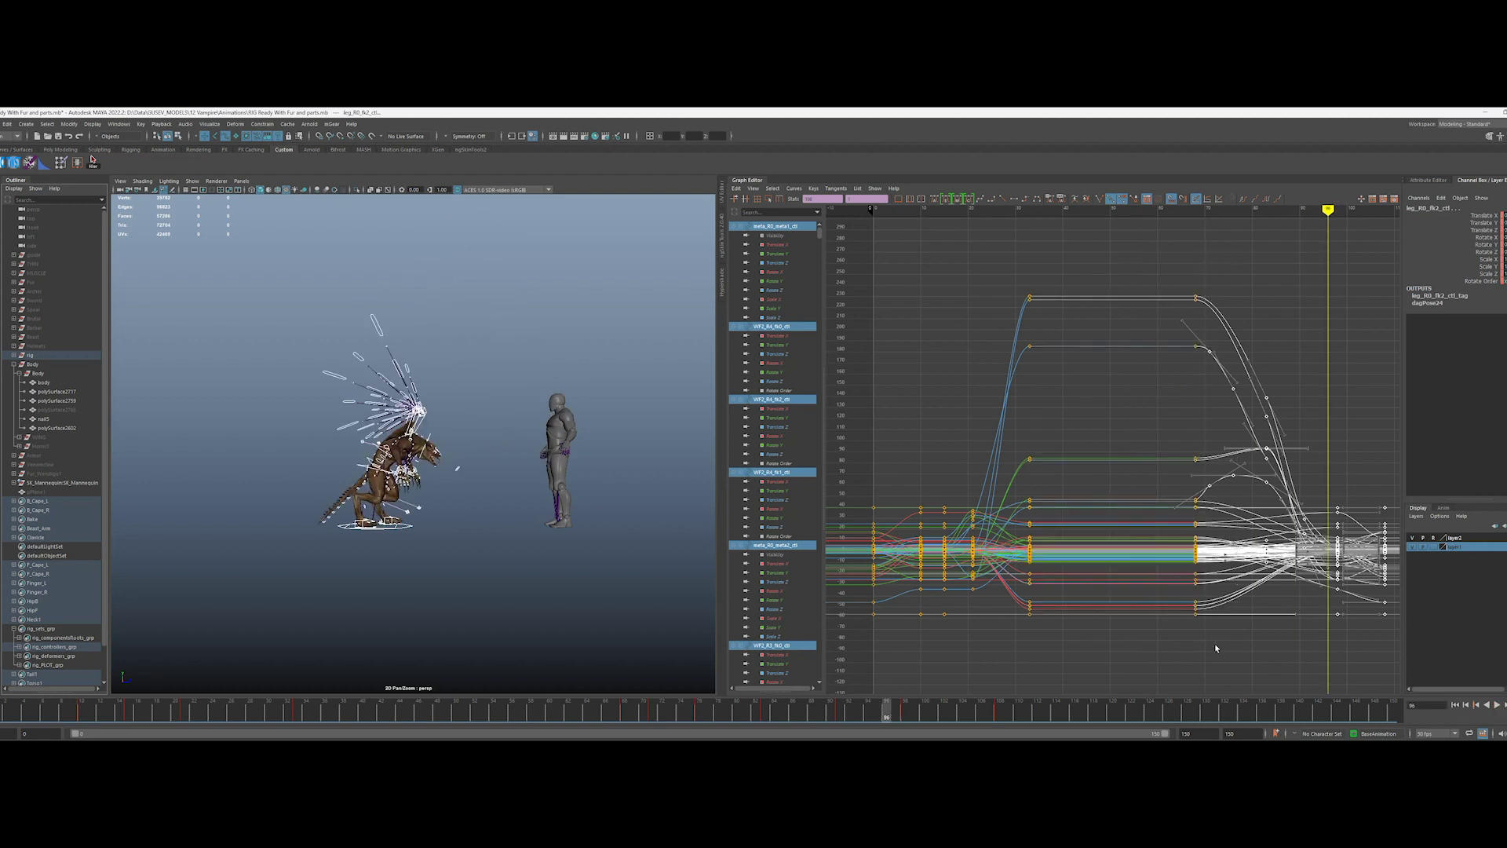
shift+drag(1177, 275, 1222, 646)
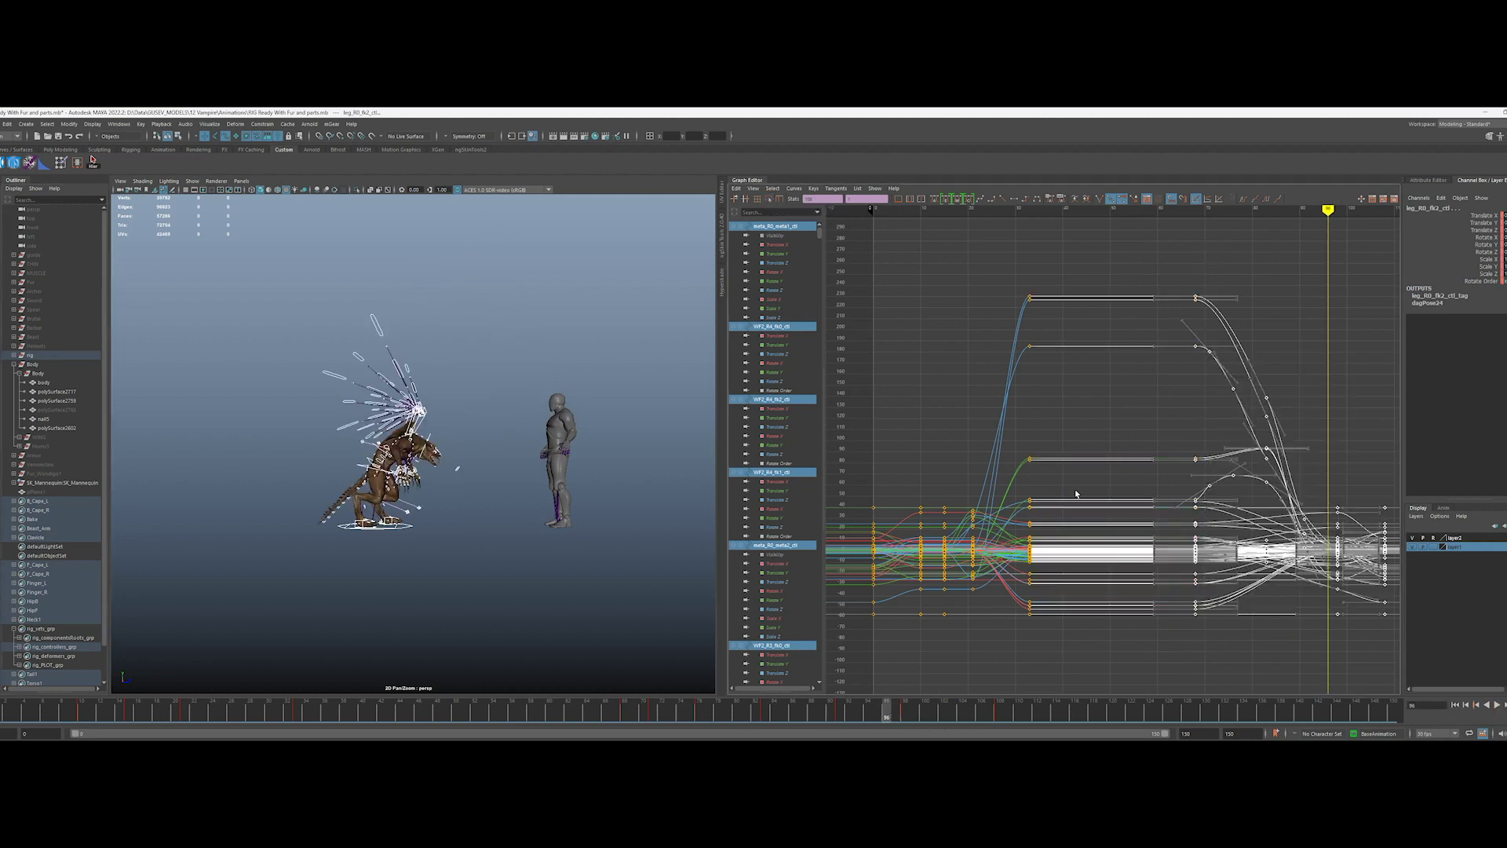
mouse_move(1394, 460)
mouse_down()
mouse_move(1374, 460)
mouse_move(1397, 460)
mouse_up()
key(k)
drag(1157, 298, 1340, 281)
drag(1291, 412, 1265, 259)
drag(1188, 290, 1342, 620)
drag(1345, 454, 1273, 454)
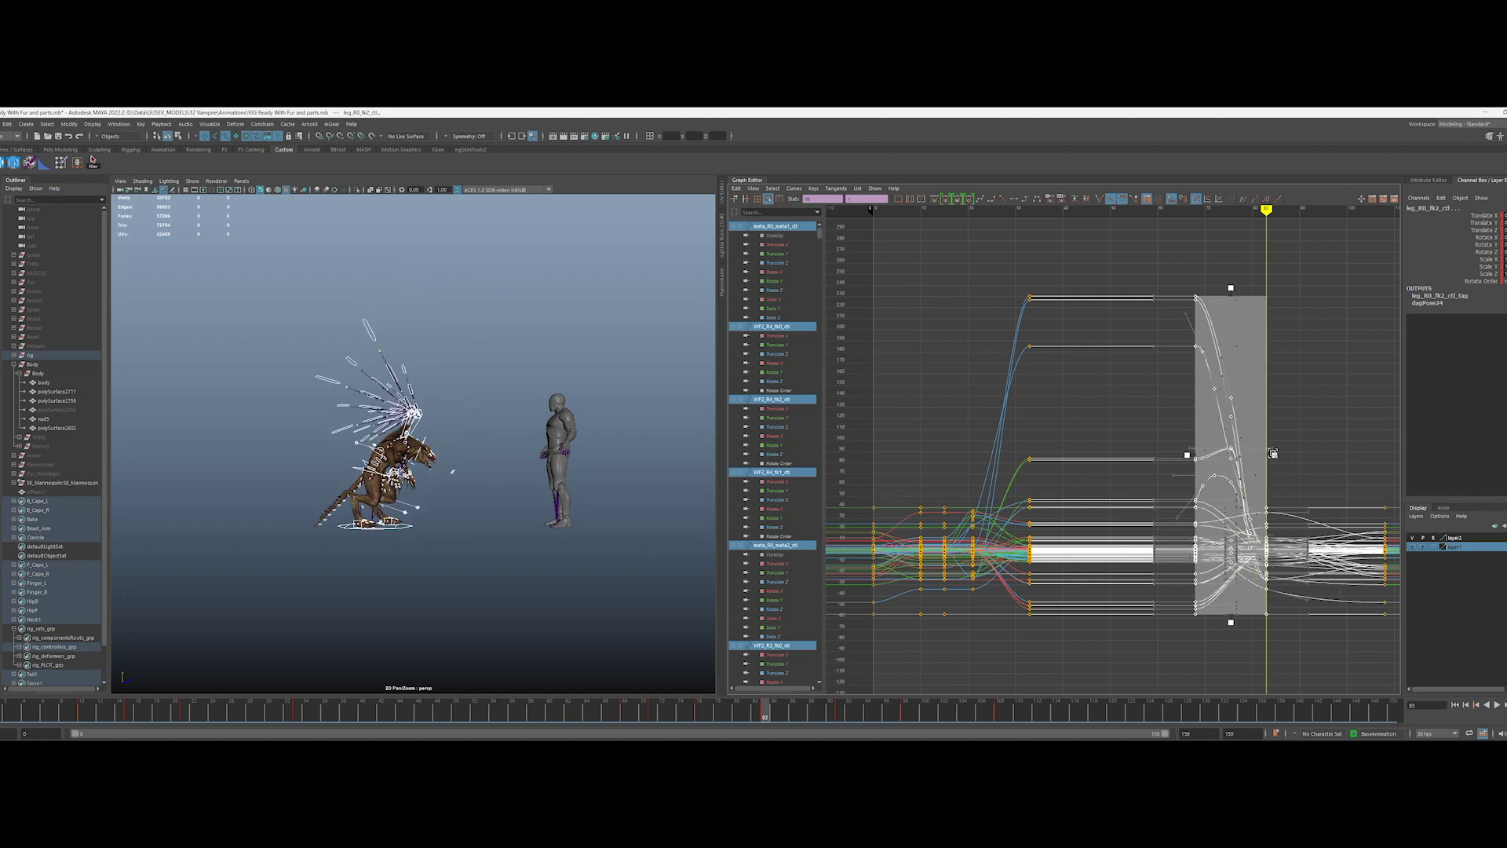
Step: Shift the final standing-pose keys about eight frames earlier, shorten the playback range to frame 100, and play the result
drag(769, 716, 624, 714)
drag(1280, 454, 1389, 648)
key(alt+v)
key(alt+v)
key(w)
mouse_move(1351, 212)
mouse_down()
mouse_move(1288, 236)
mouse_move(1346, 259)
mouse_up()
shift+middle_drag(1327, 440, 1289, 440)
drag(1164, 733, 802, 733)
key(alt+v)
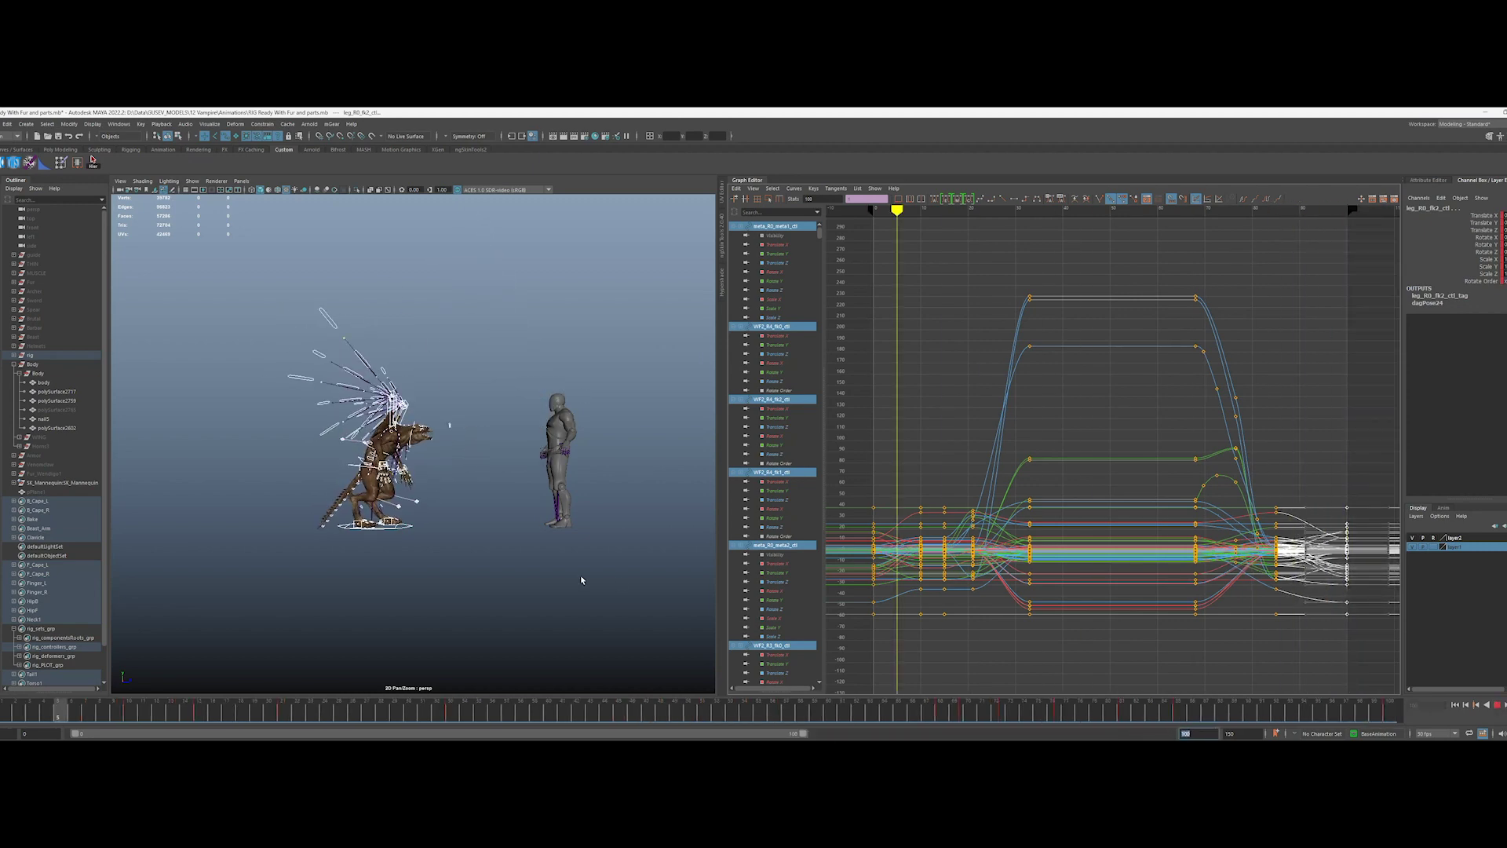
alt+drag(581, 575, 518, 609)
key(alt+v)
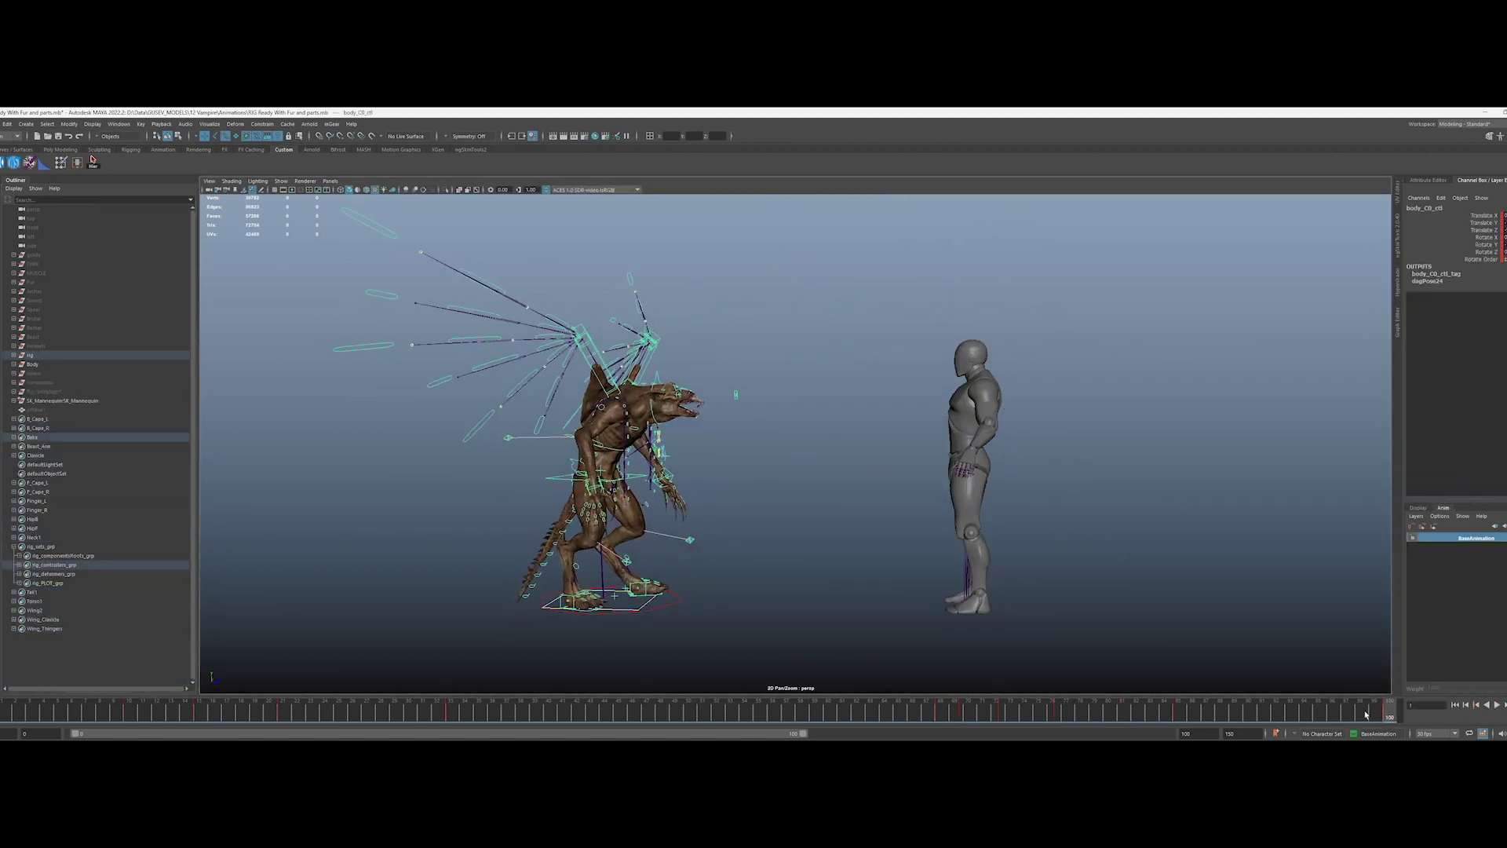
Step: On AnimLayer1, lower the body control slightly at frame 15 and scrub back to frame 10 to compare the crouch
drag(75, 711, 200, 720)
drag(676, 428, 684, 438)
drag(199, 718, 128, 717)
scroll(814, 538, up, 4)
alt+middle_drag(814, 538, 920, 487)
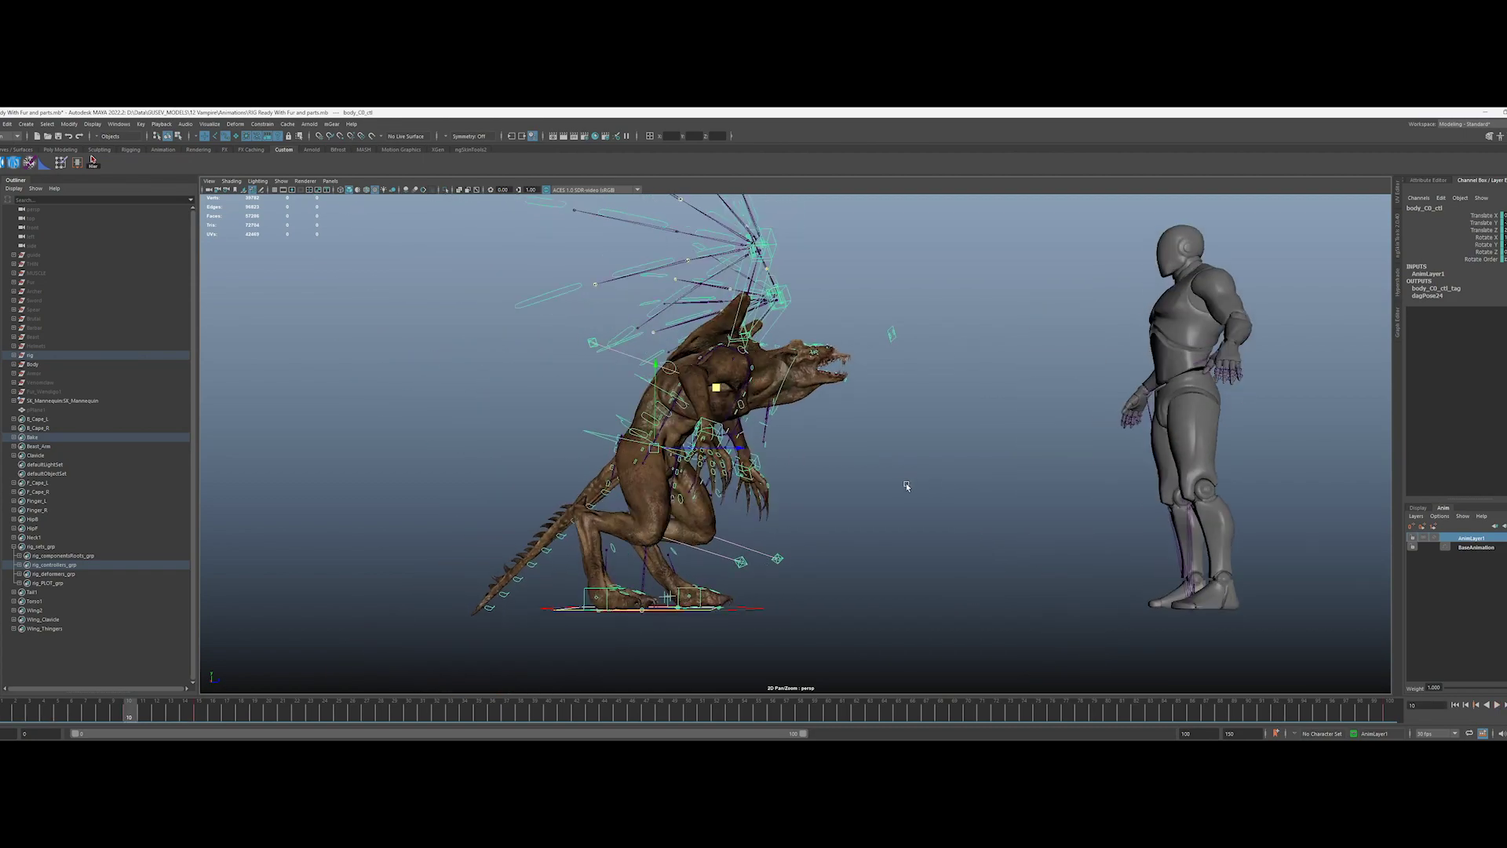
Step: Create a motion trail for the body control and inspect its path through the crouch keys in plain shading
click(210, 124)
click(235, 155)
scroll(597, 431, up, 5)
mouse_move(471, 416)
alt+mouse_down()
mouse_move(640, 424)
mouse_move(673, 448)
mouse_move(602, 448)
mouse_move(673, 448)
mouse_move(647, 415)
alt+mouse_up()
key(5)
key(w)
alt+drag(891, 445, 791, 453)
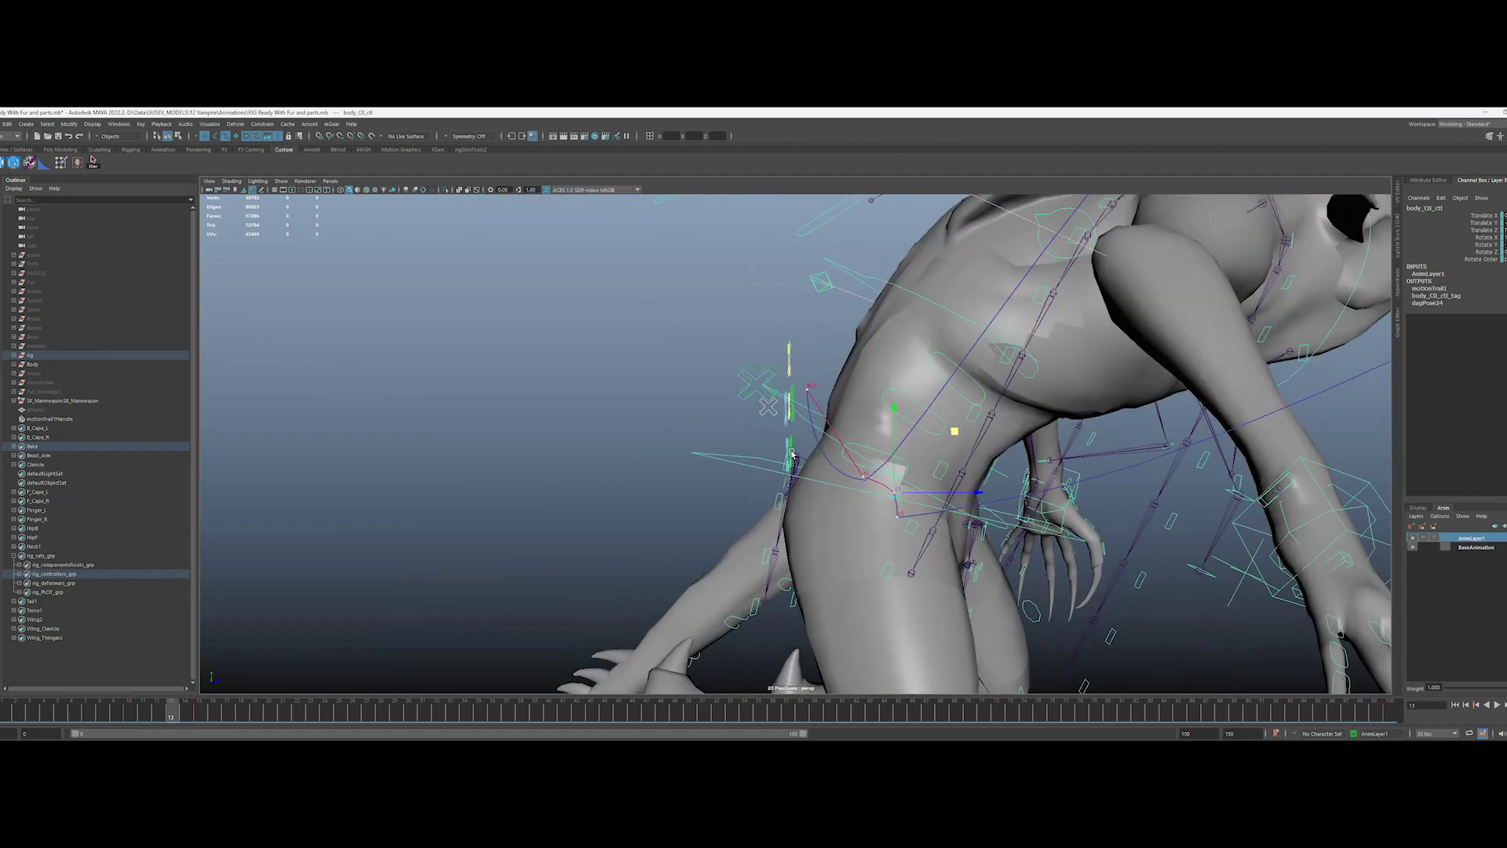
key(alt+period)
key(alt+period)
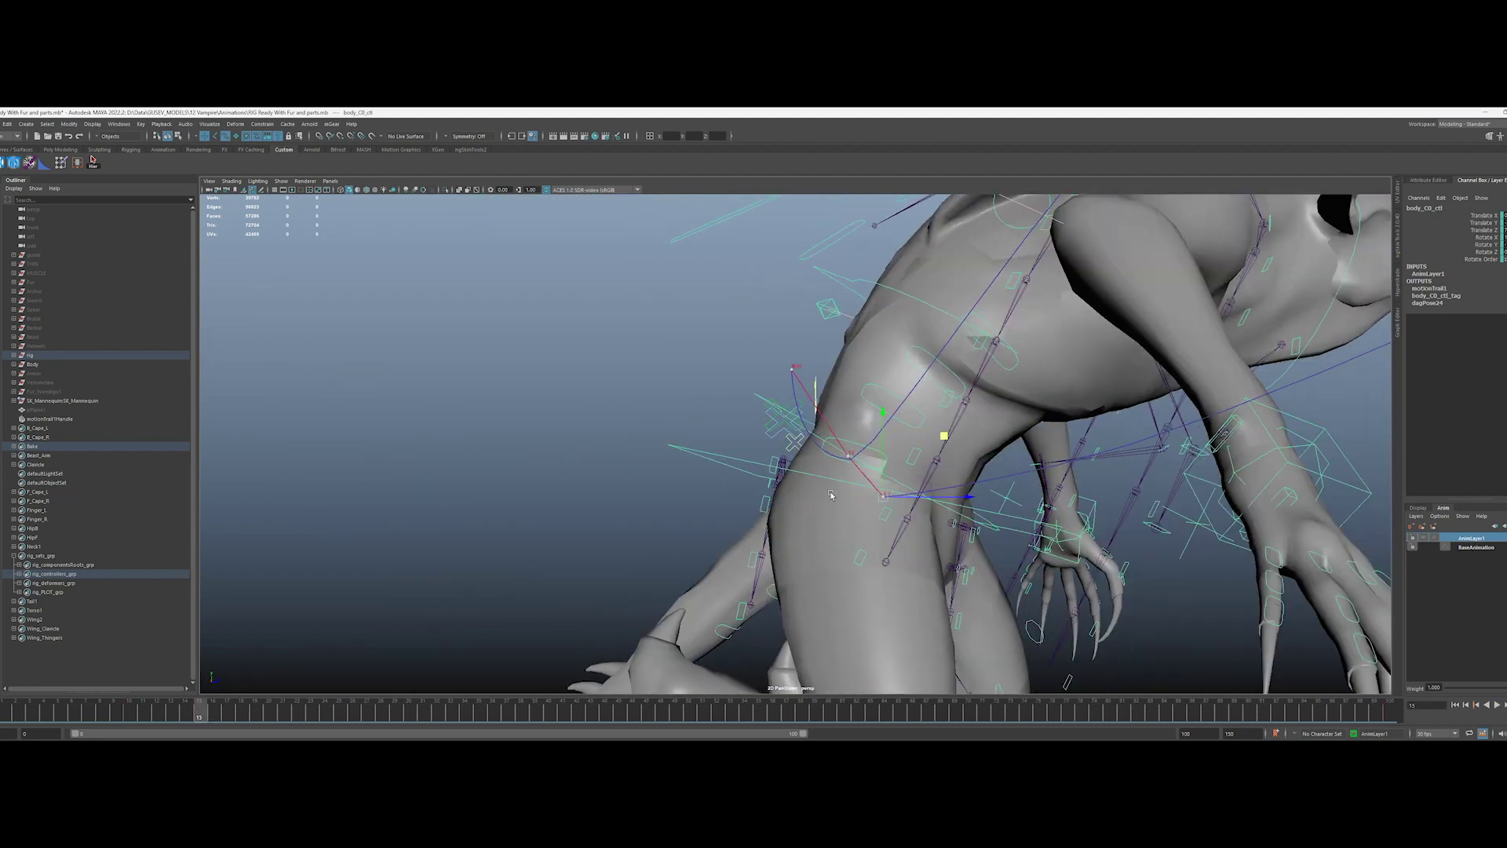
key(alt+v)
alt+right_drag(850, 423, 609, 619)
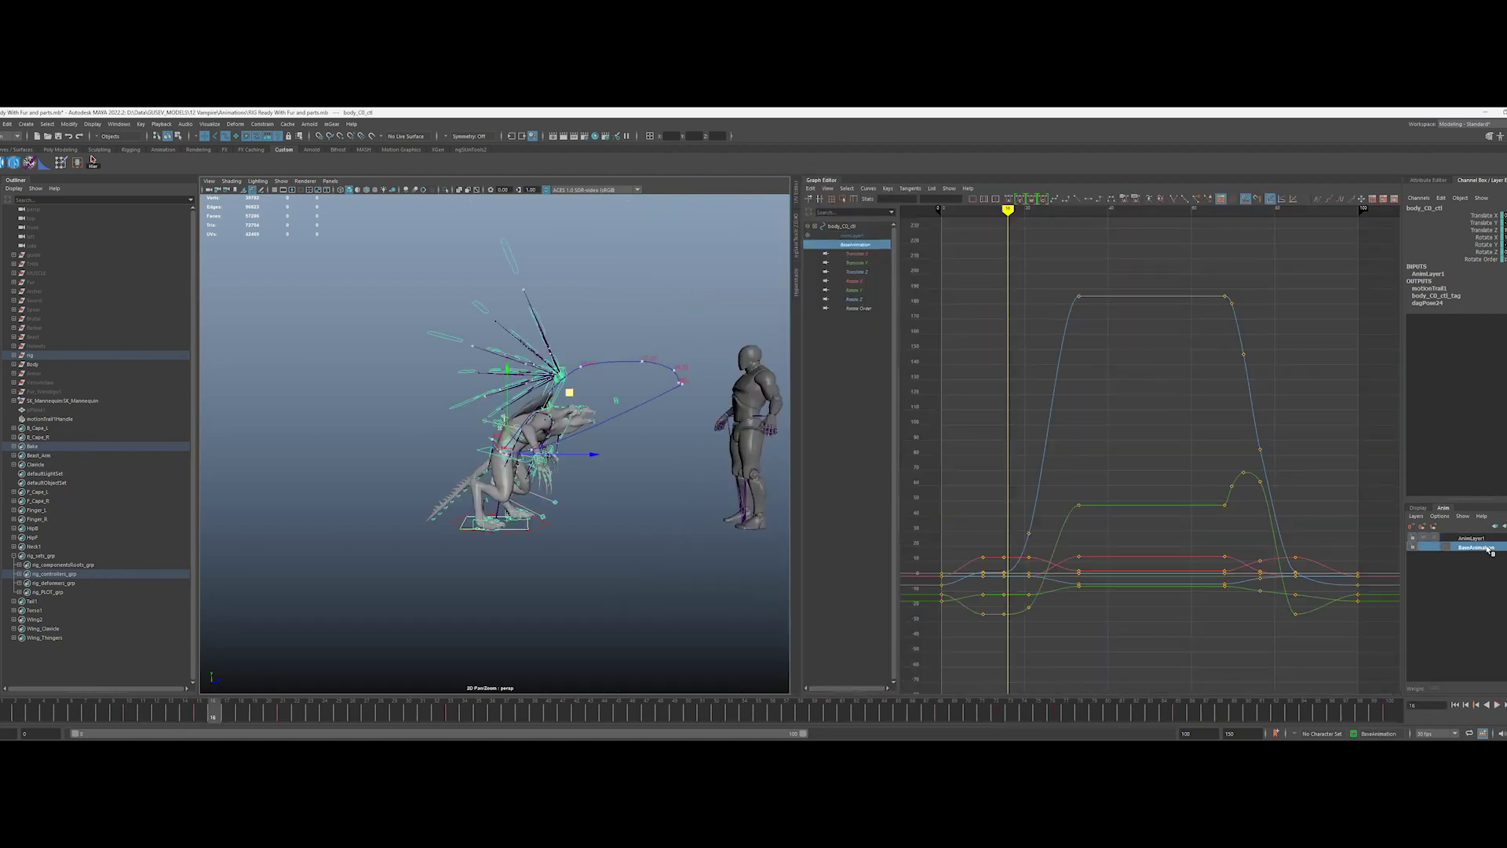
Step: Undo the recent changes back to before the body control's motion trail was created
drag(1011, 213, 958, 213)
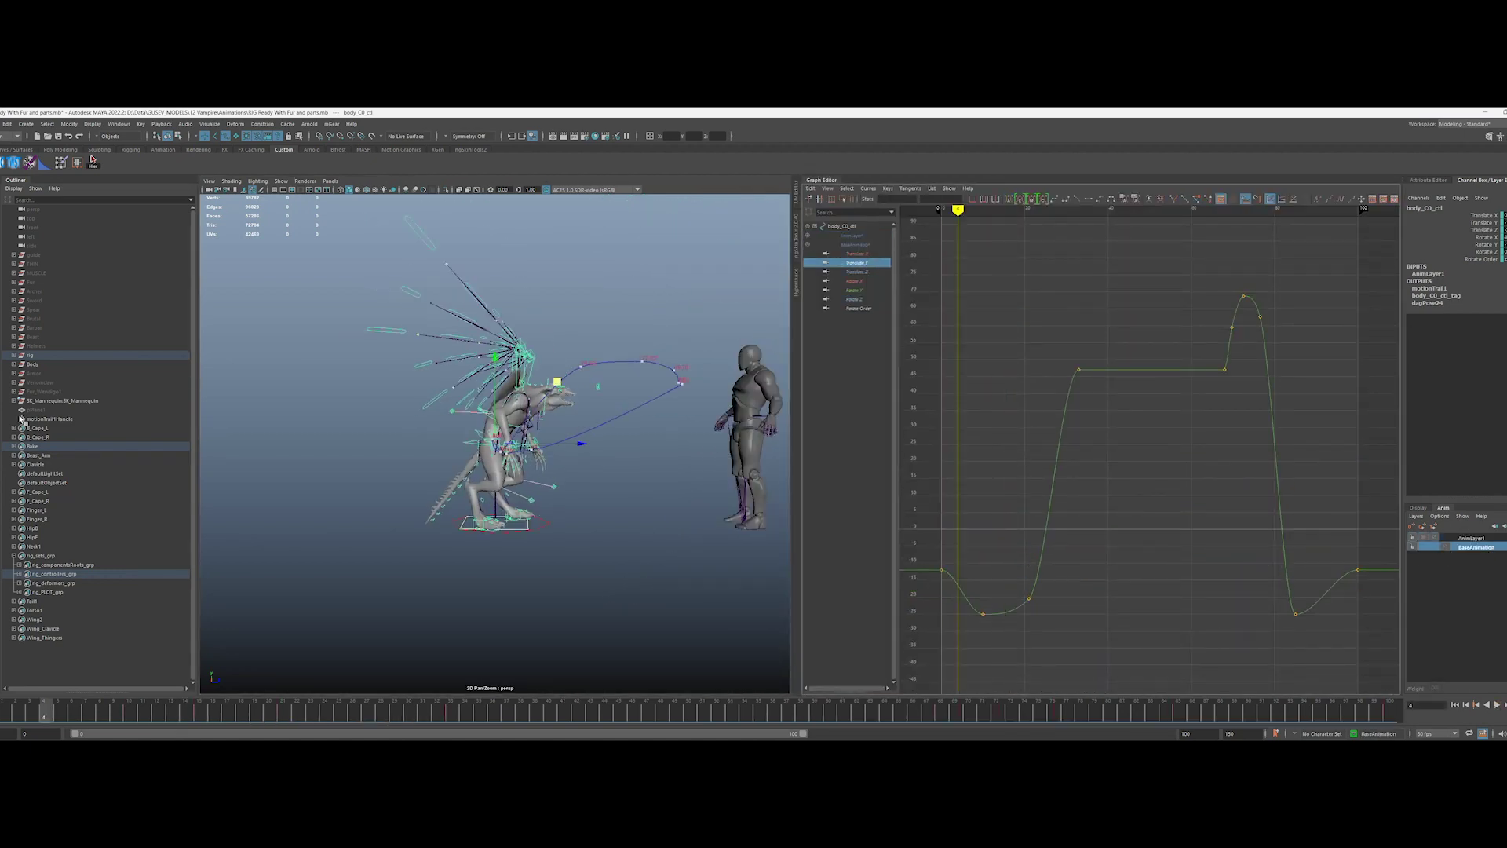
key(ctrl+z)
key(ctrl+z)
key(ctrl+z)
key(ctrl+z)
key(ctrl+z)
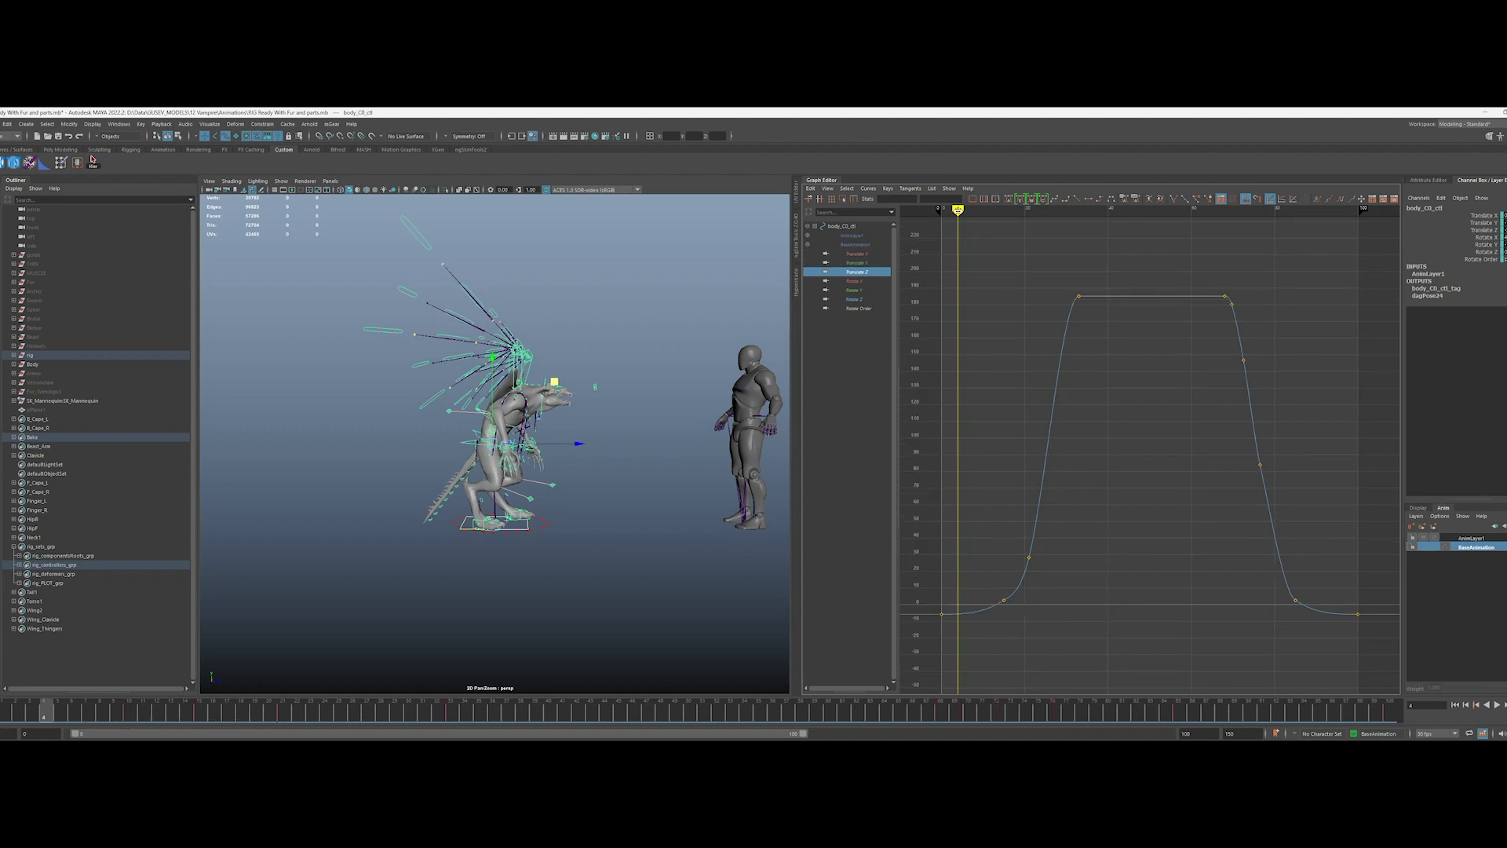
Step: Adjust the body control's Translate Y key at frame 10 for a smoother descent into the crouch
click(855, 263)
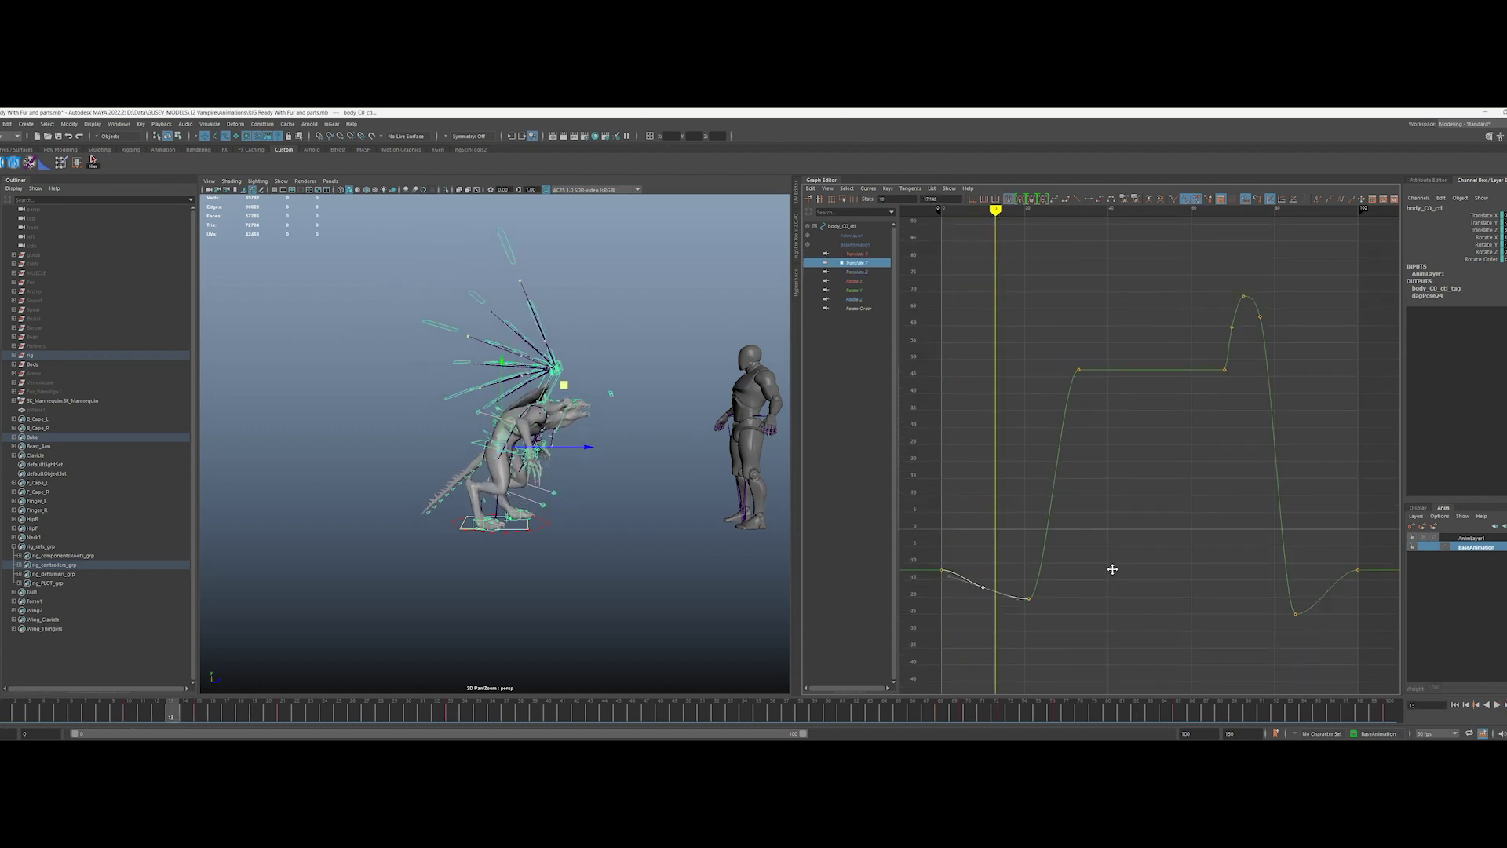
middle_drag(1076, 586, 1075, 598)
drag(991, 210, 1008, 298)
Step: Undo the last curve edits and lower the body control's Translate Z key near frame 20 to smooth the takeoff
key(ctrl+z)
key(ctrl+z)
key(ctrl+z)
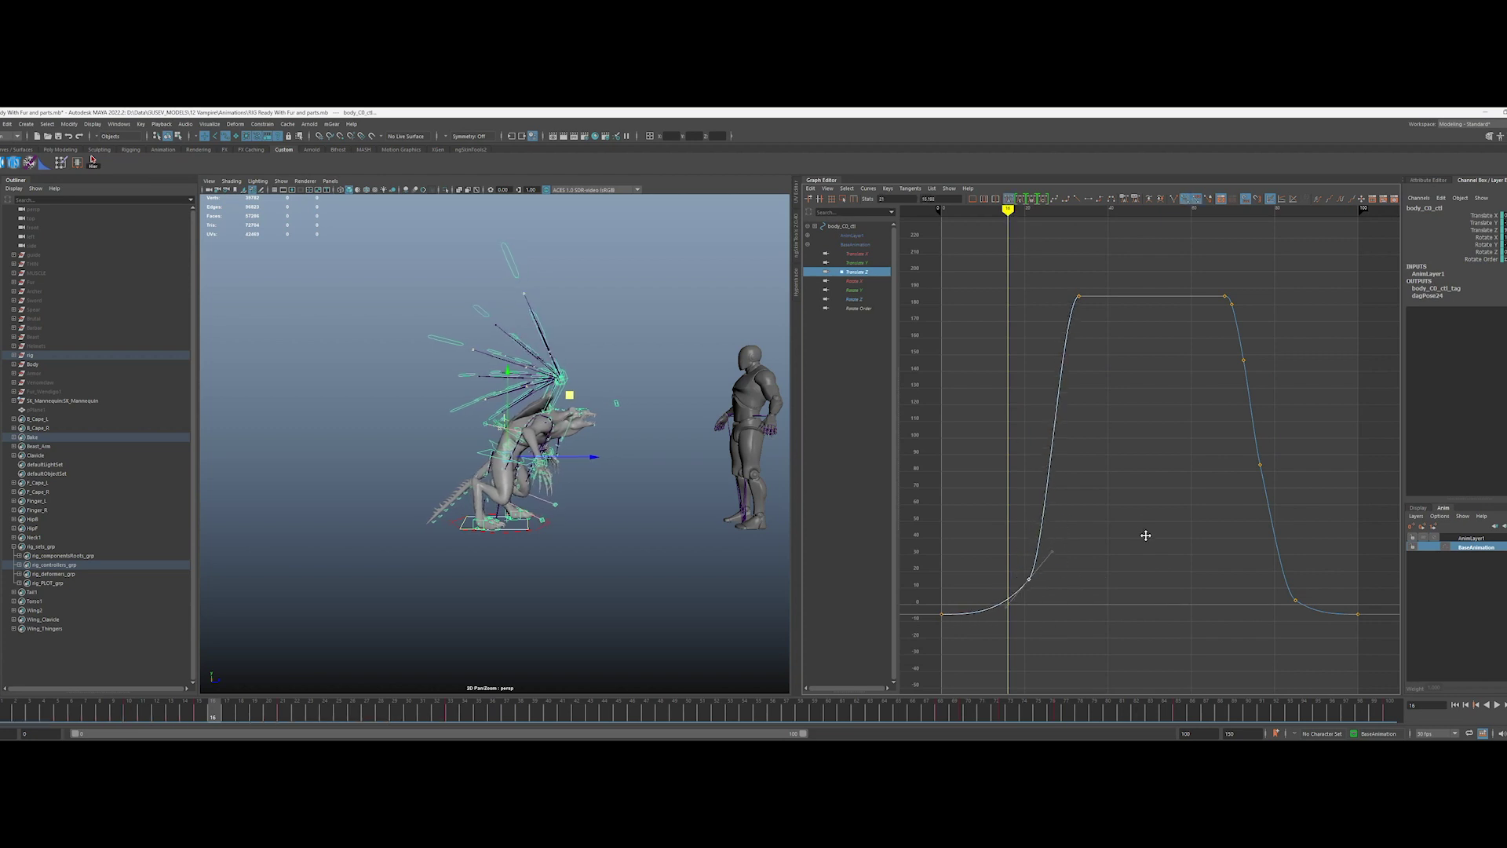
mouse_move(1020, 215)
mouse_down()
mouse_move(995, 211)
mouse_move(1044, 210)
mouse_up()
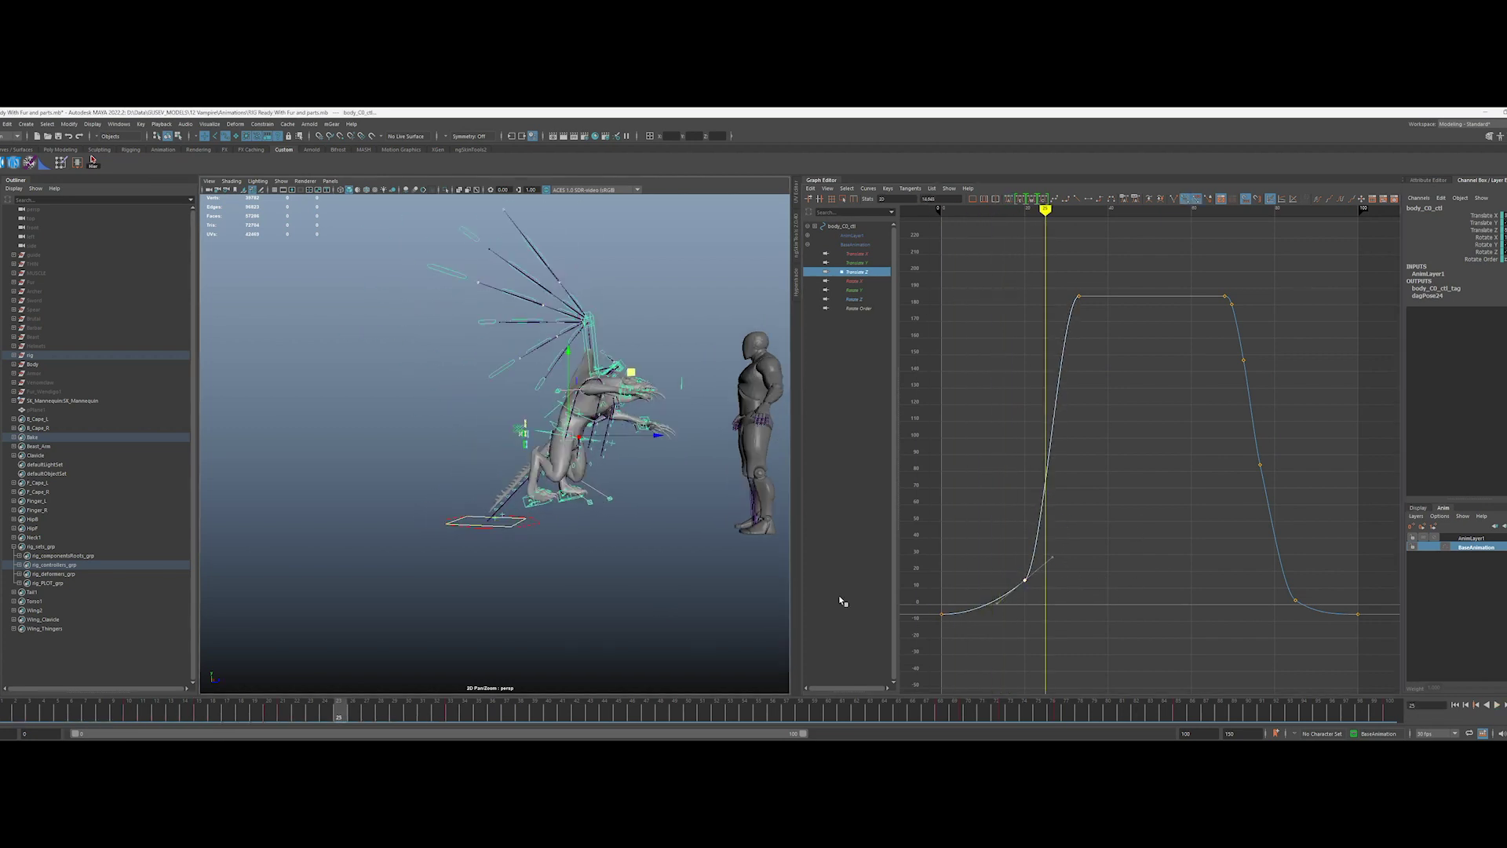
click(171, 710)
scroll(494, 510, up, 10)
alt+drag(549, 550, 549, 510)
click(548, 486)
shift+click(649, 487)
scroll(565, 601, down, 12)
scroll(471, 613, up, 5)
middle_drag(564, 601, 482, 605)
scroll(481, 605, up, 7)
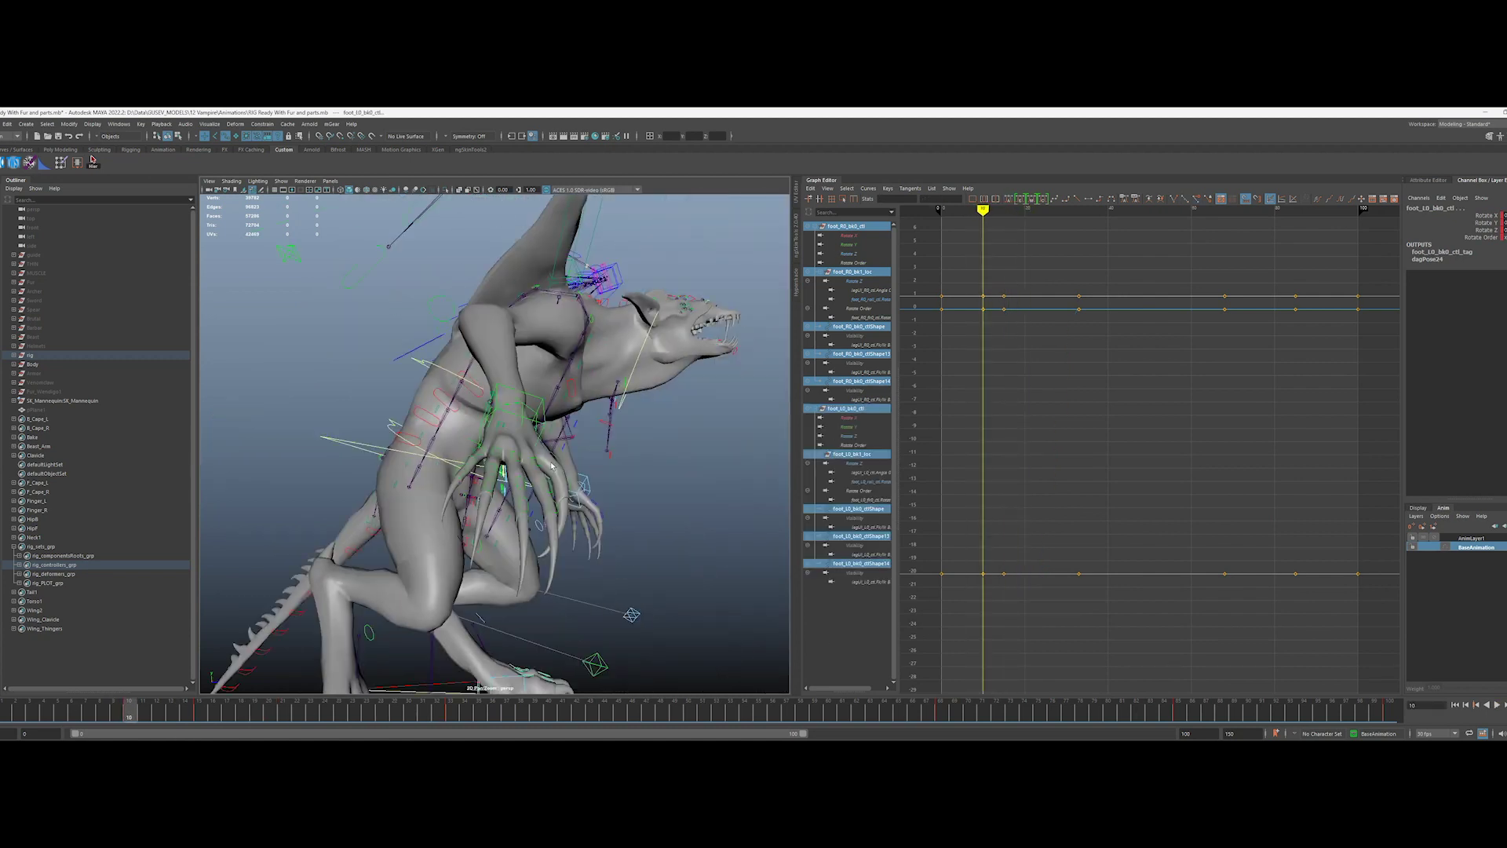
Step: Delete the Rotate and Scale curves of both arm IK controls, keeping only their Translate curves
click(550, 487)
shift+click(608, 496)
scroll(609, 496, down, 6)
drag(851, 263, 858, 317)
scroll(598, 478, up, 8)
scroll(598, 478, down, 4)
drag(1271, 275, 1020, 605)
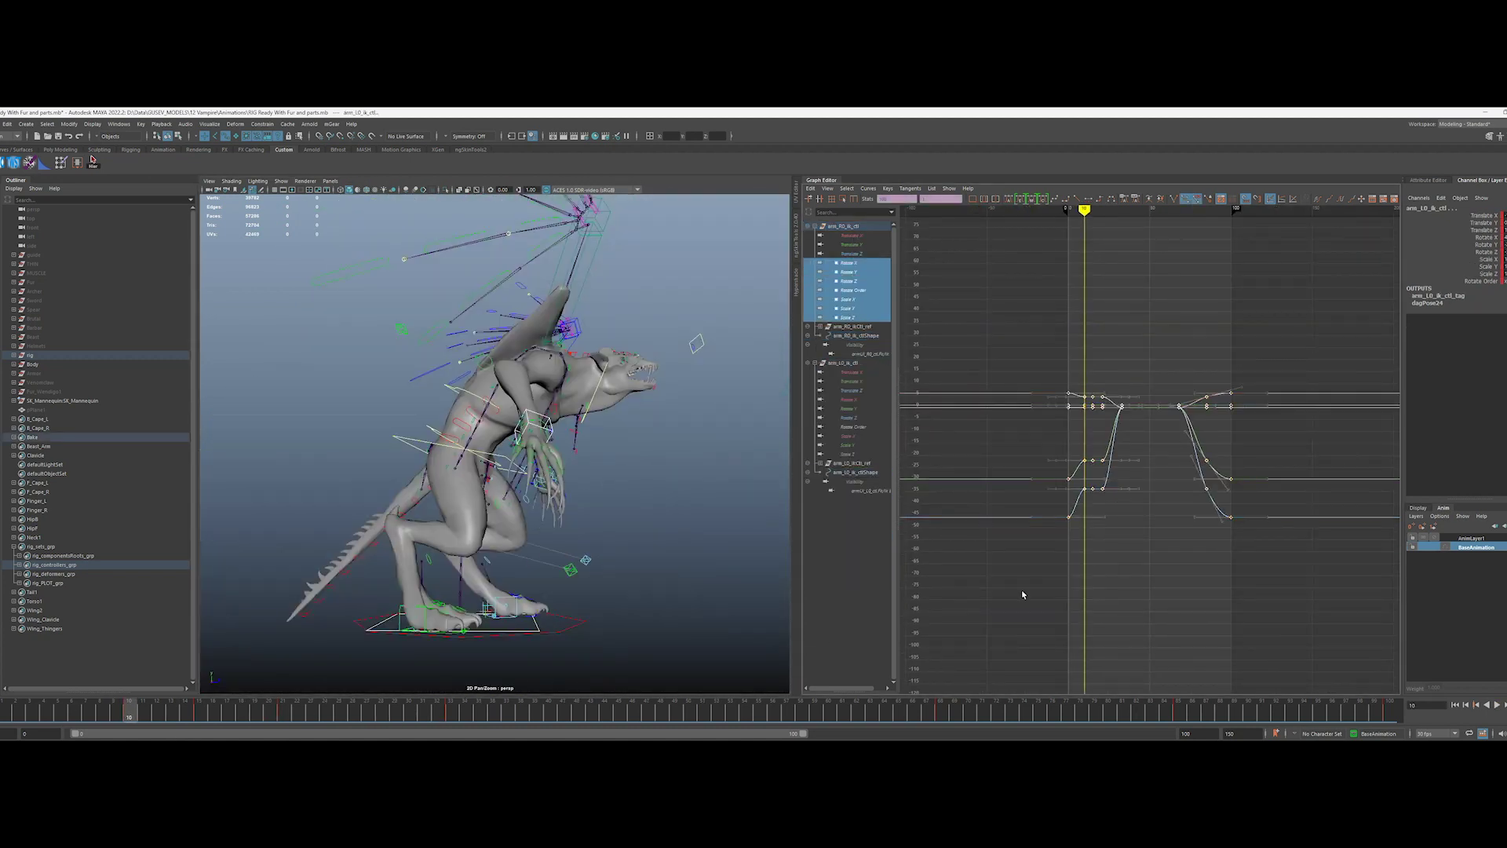
key(Delete)
drag(852, 335, 851, 390)
drag(1271, 275, 1021, 628)
key(Delete)
Step: Examine the arm IK controls' Translate curves while playing and scrubbing the crouch before the leap
drag(852, 235, 852, 253)
click(852, 236)
ctrl+click(851, 309)
key(alt+v)
drag(88, 715, 157, 706)
click(851, 317)
click(860, 328)
scroll(399, 599, down, 6)
alt+drag(402, 608, 399, 598)
drag(134, 717, 153, 717)
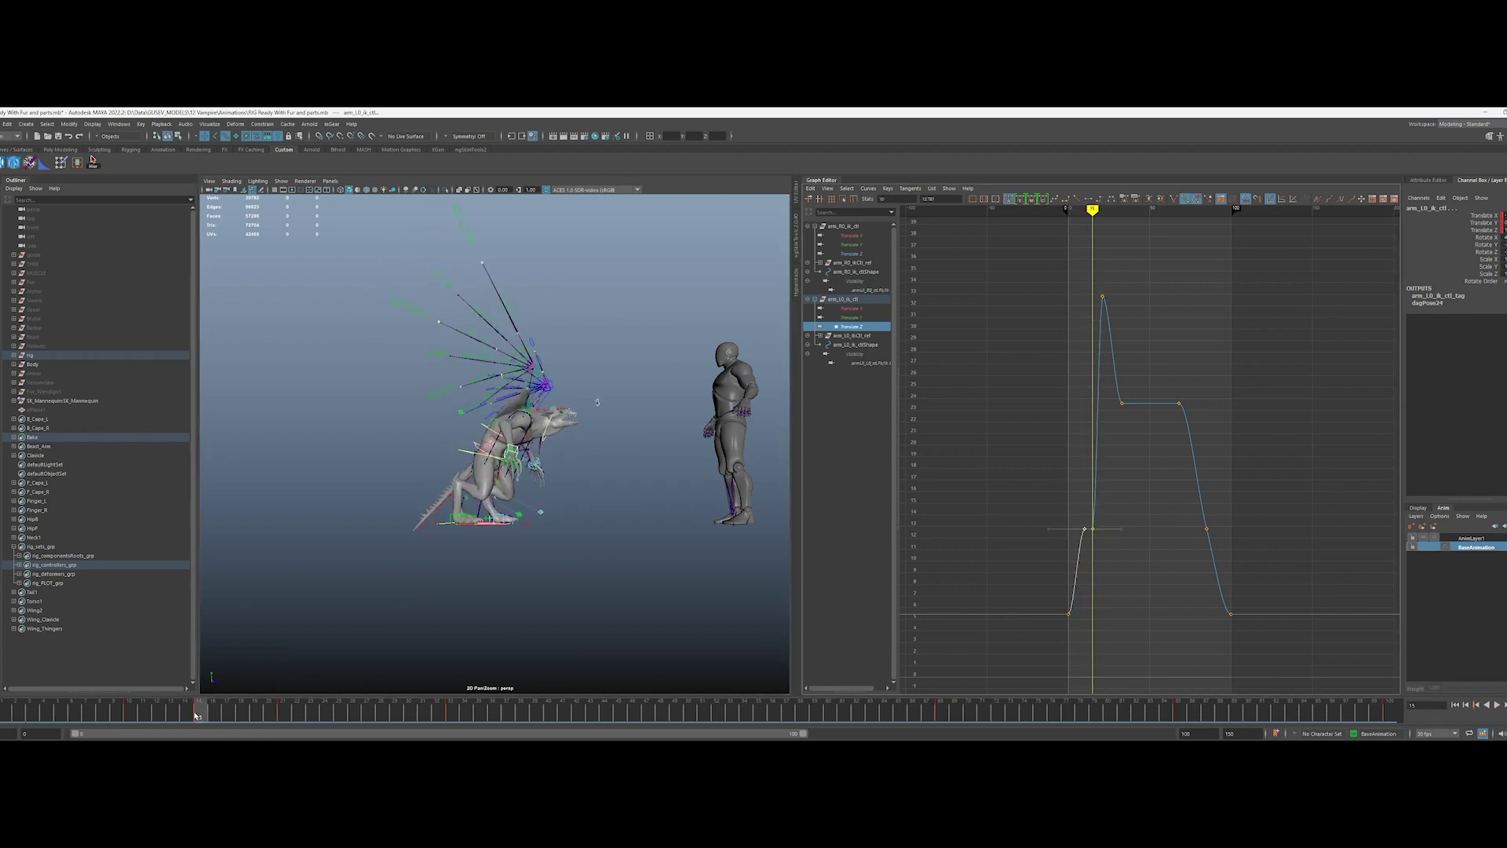
Step: Lower the left arm IK control's Translate Y key at frame 10 to smooth the arm's swing into the leap
drag(185, 718, 198, 717)
click(1112, 420)
drag(1093, 250, 1085, 242)
click(1014, 436)
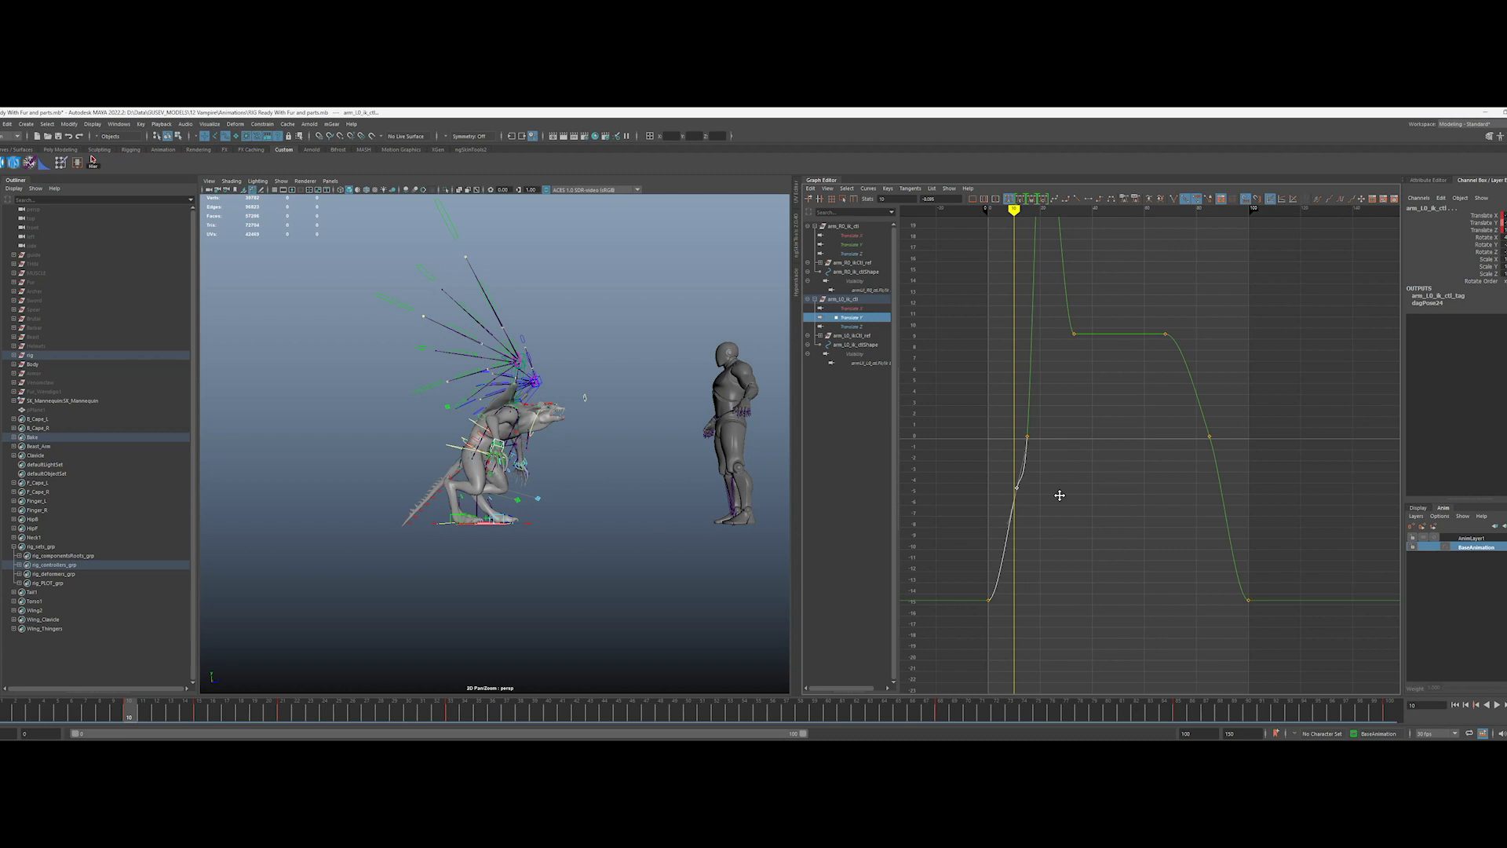
drag(198, 733, 255, 732)
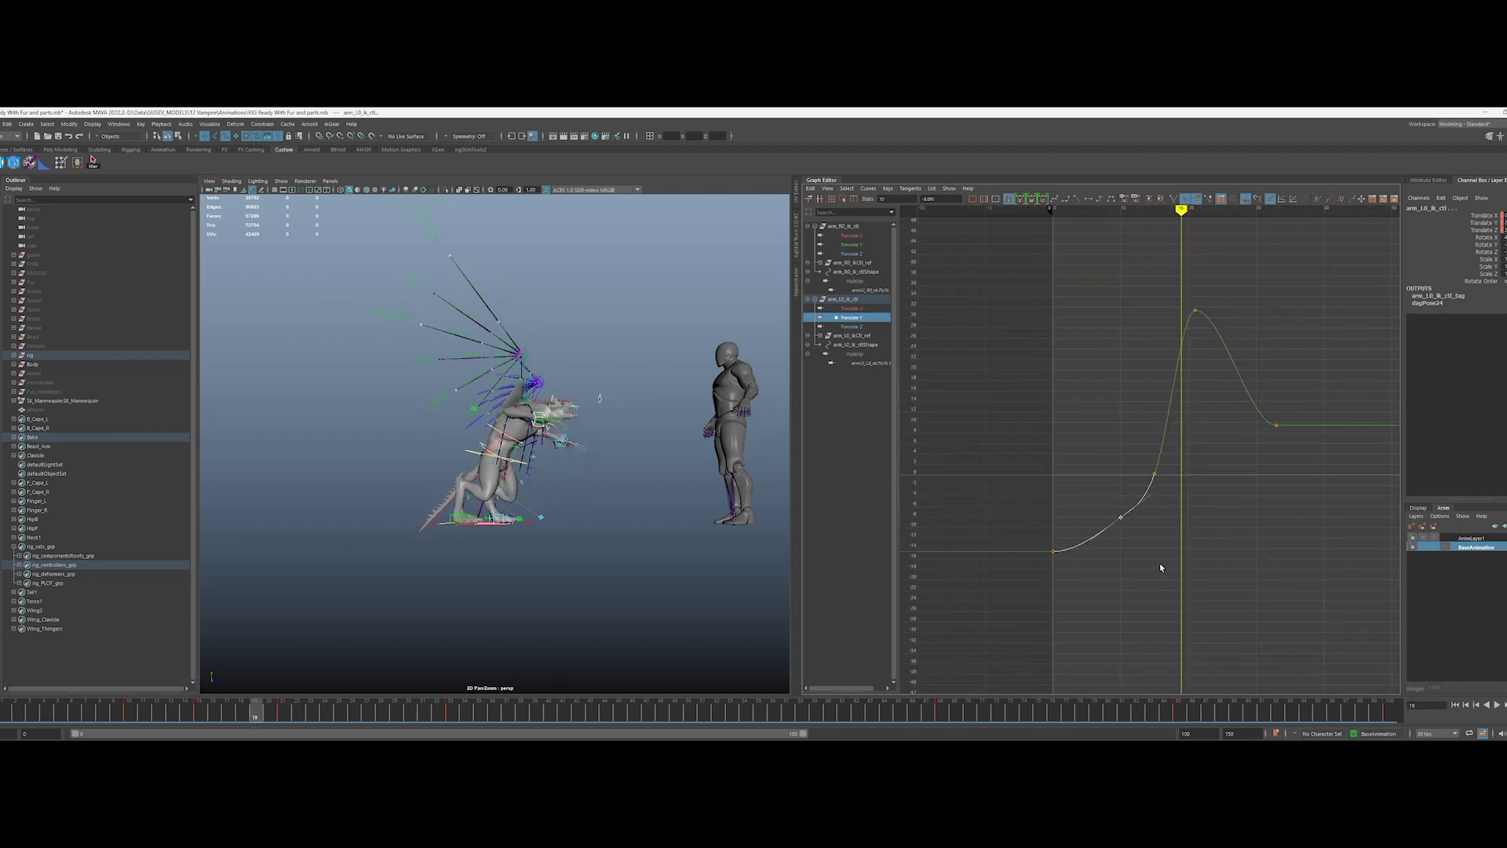
Step: Lower the right arm IK control's Translate Z key at frame 10 to smooth its forward motion
click(856, 245)
drag(1103, 542, 1136, 589)
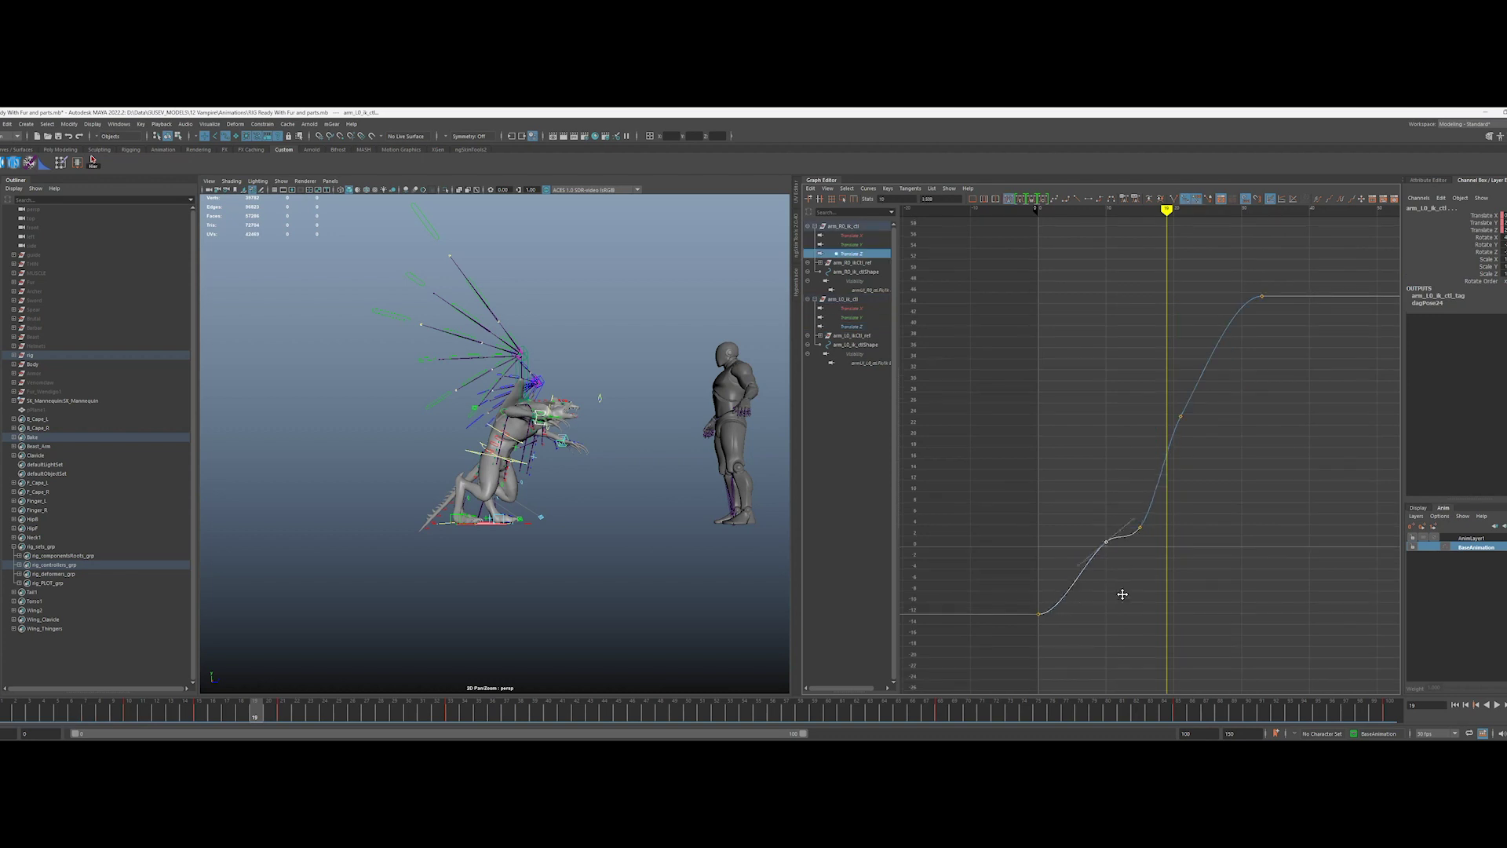
alt+right_drag(1120, 592, 1218, 531)
alt+middle_drag(1217, 532, 1118, 567)
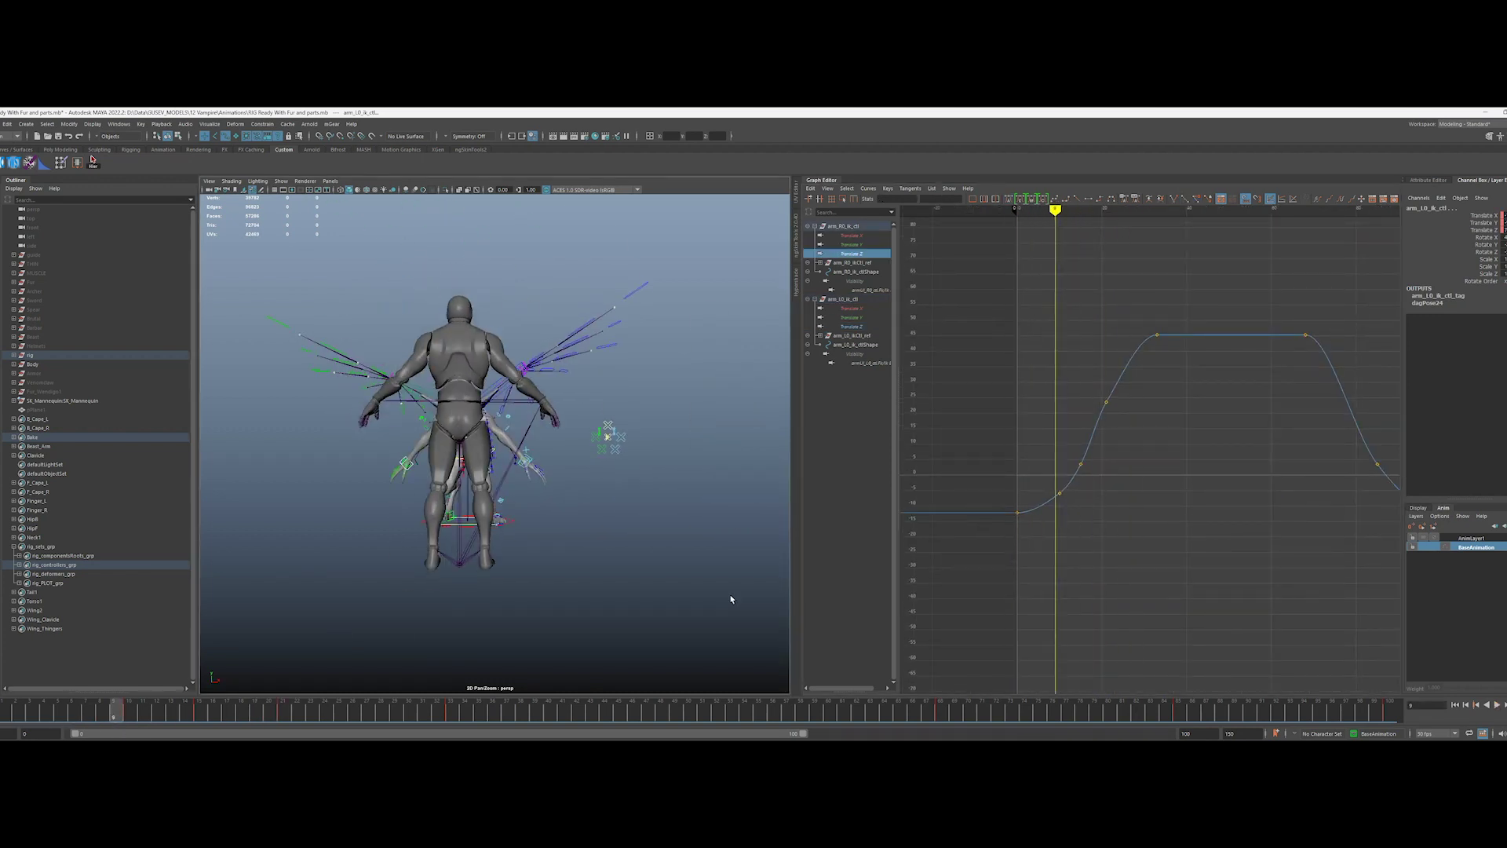
Step: Examine the left arm IK control's Translate X curve around its frame 10 key while scrubbing the start of the leap
click(858, 236)
click(858, 309)
key(f)
scroll(989, 333, down, 3)
click(1044, 397)
alt+drag(665, 424, 1057, 416)
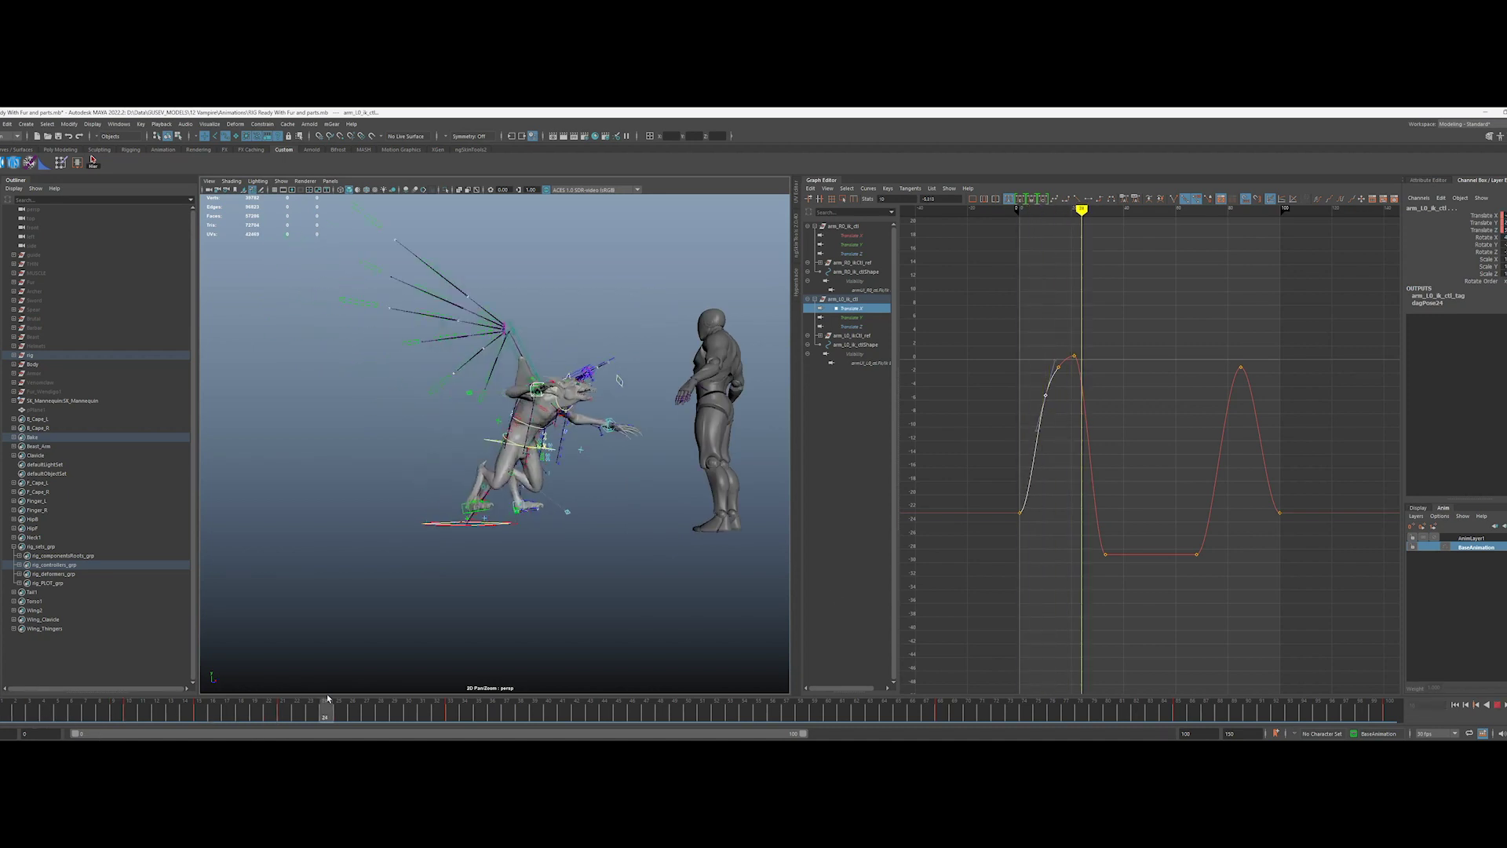
drag(328, 699, 178, 706)
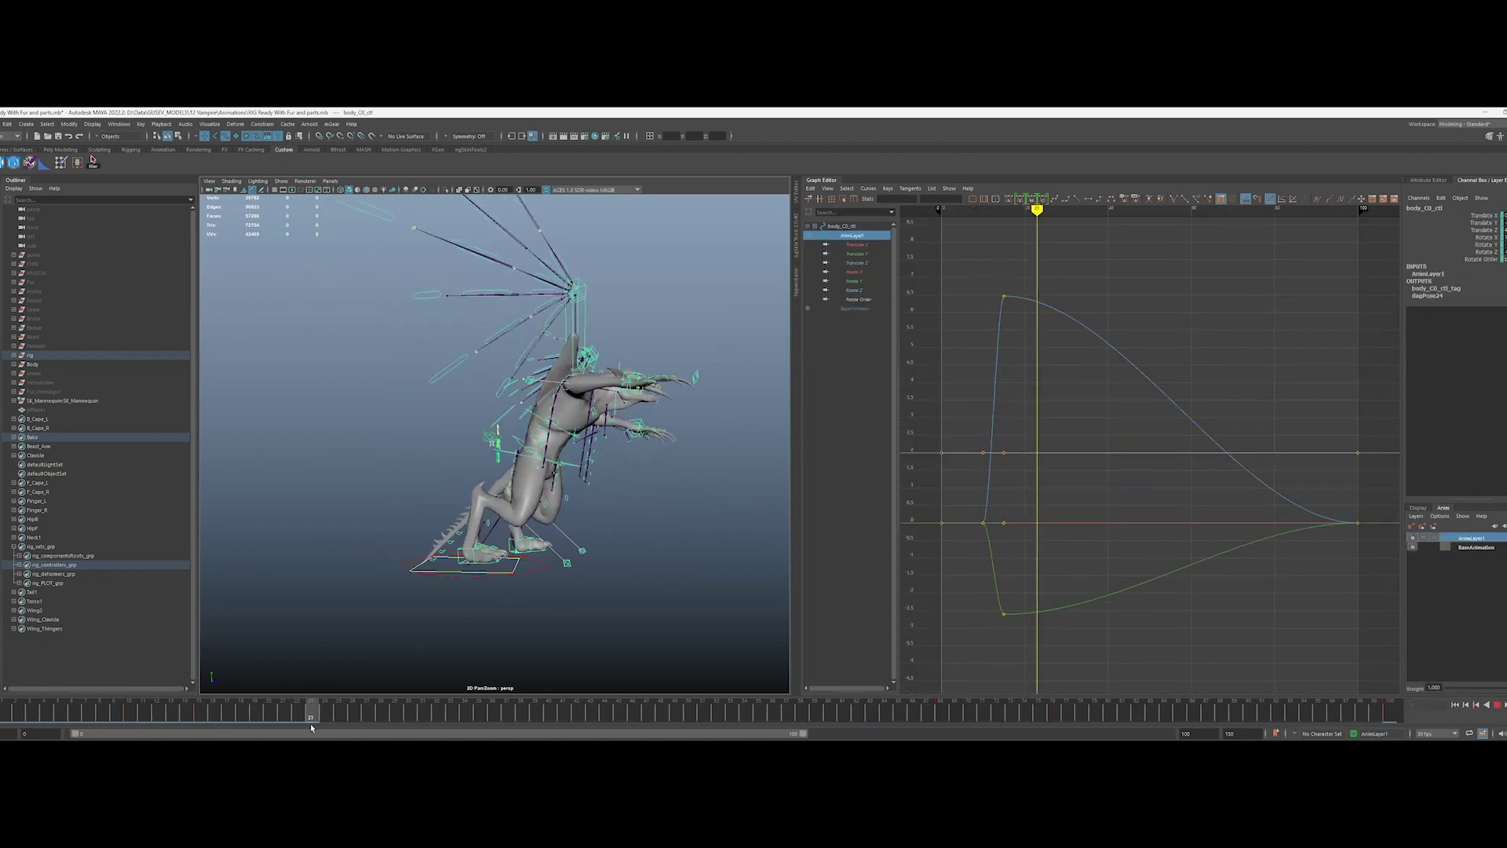
Step: Raise the body control on AnimLayer1 at frame 21 so the creature lifts into the takeoff
click(242, 715)
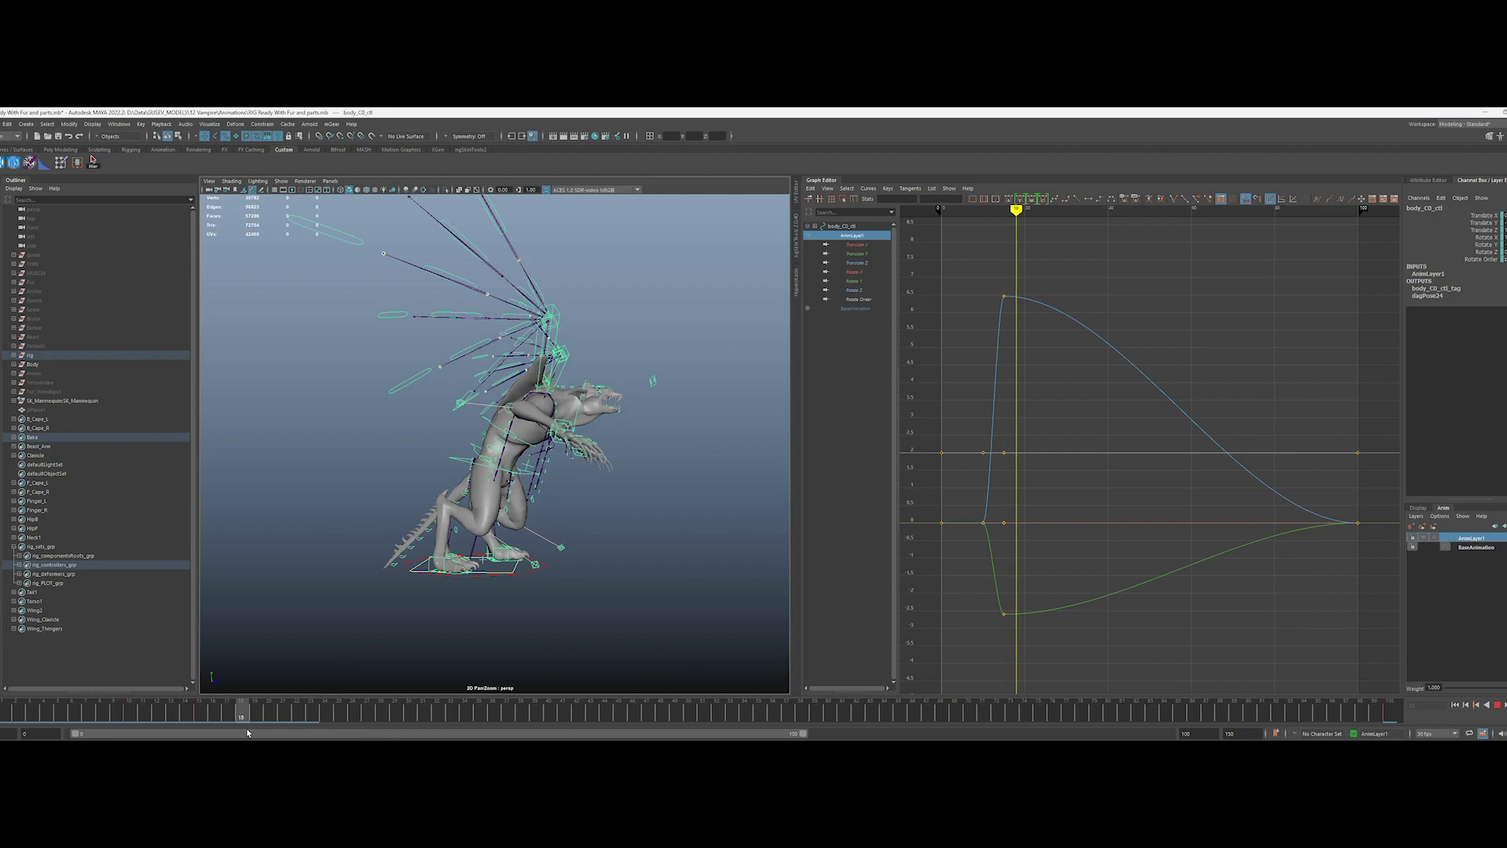
middle_drag(565, 455, 566, 434)
drag(86, 710, 283, 711)
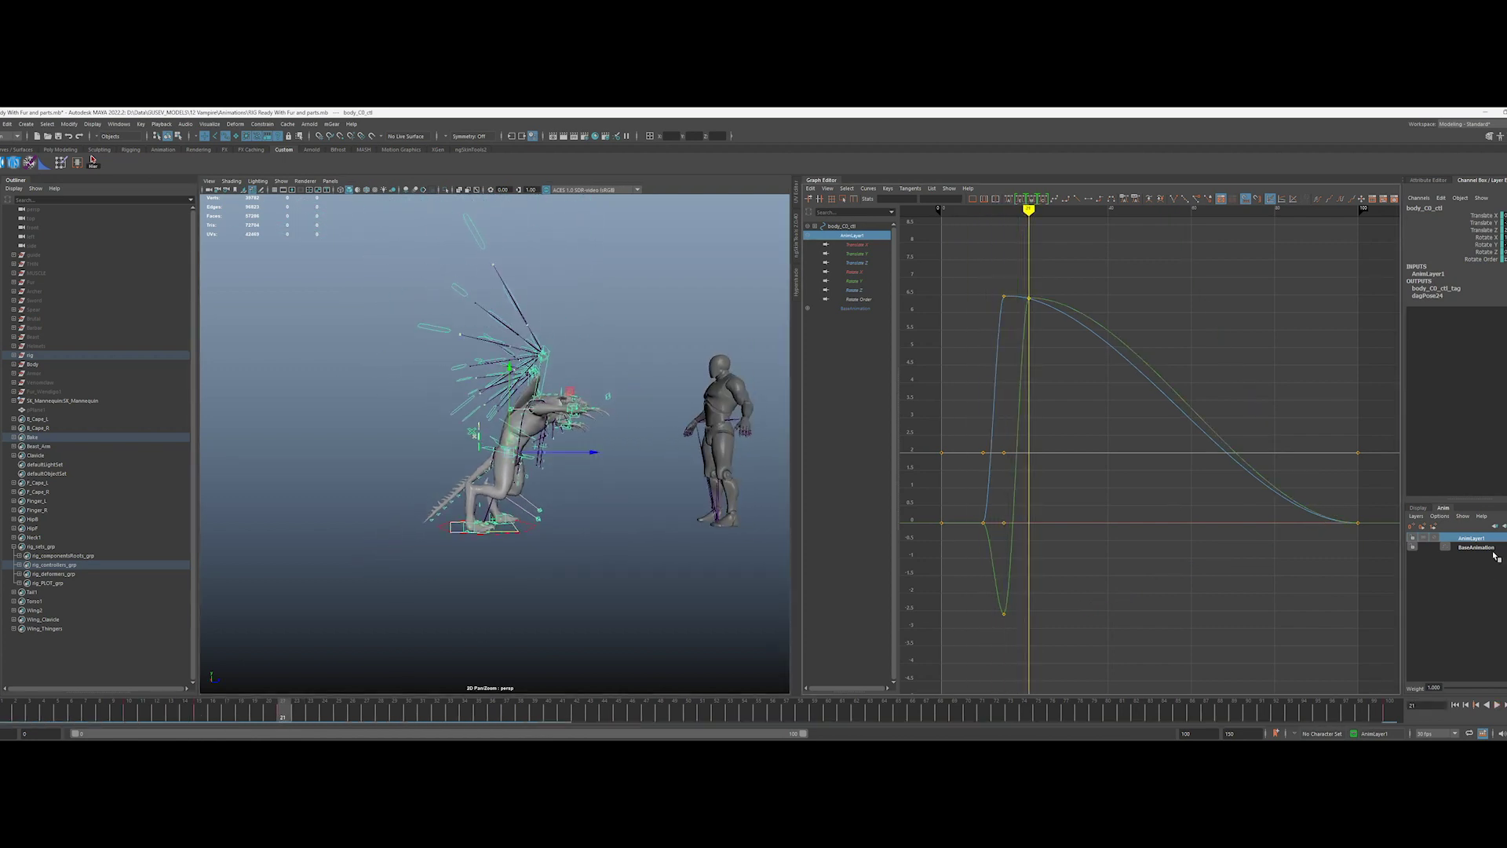
Step: Bring the body control's AnimLayer1 offset back to zero at frame 33 and increase its upward and forward offset at frame 21
click(1476, 541)
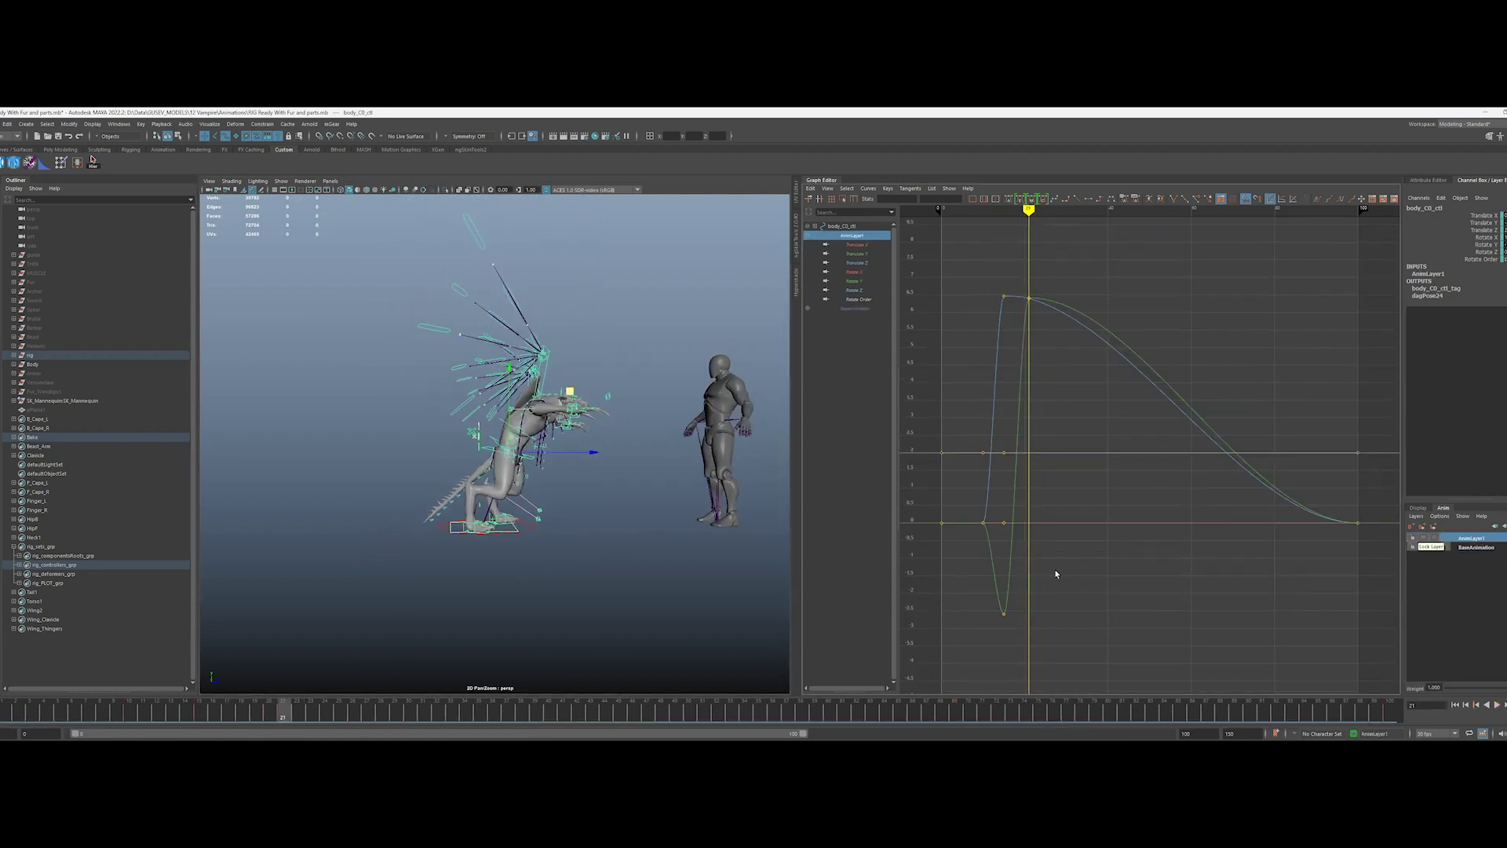
drag(210, 716, 270, 717)
click(99, 710)
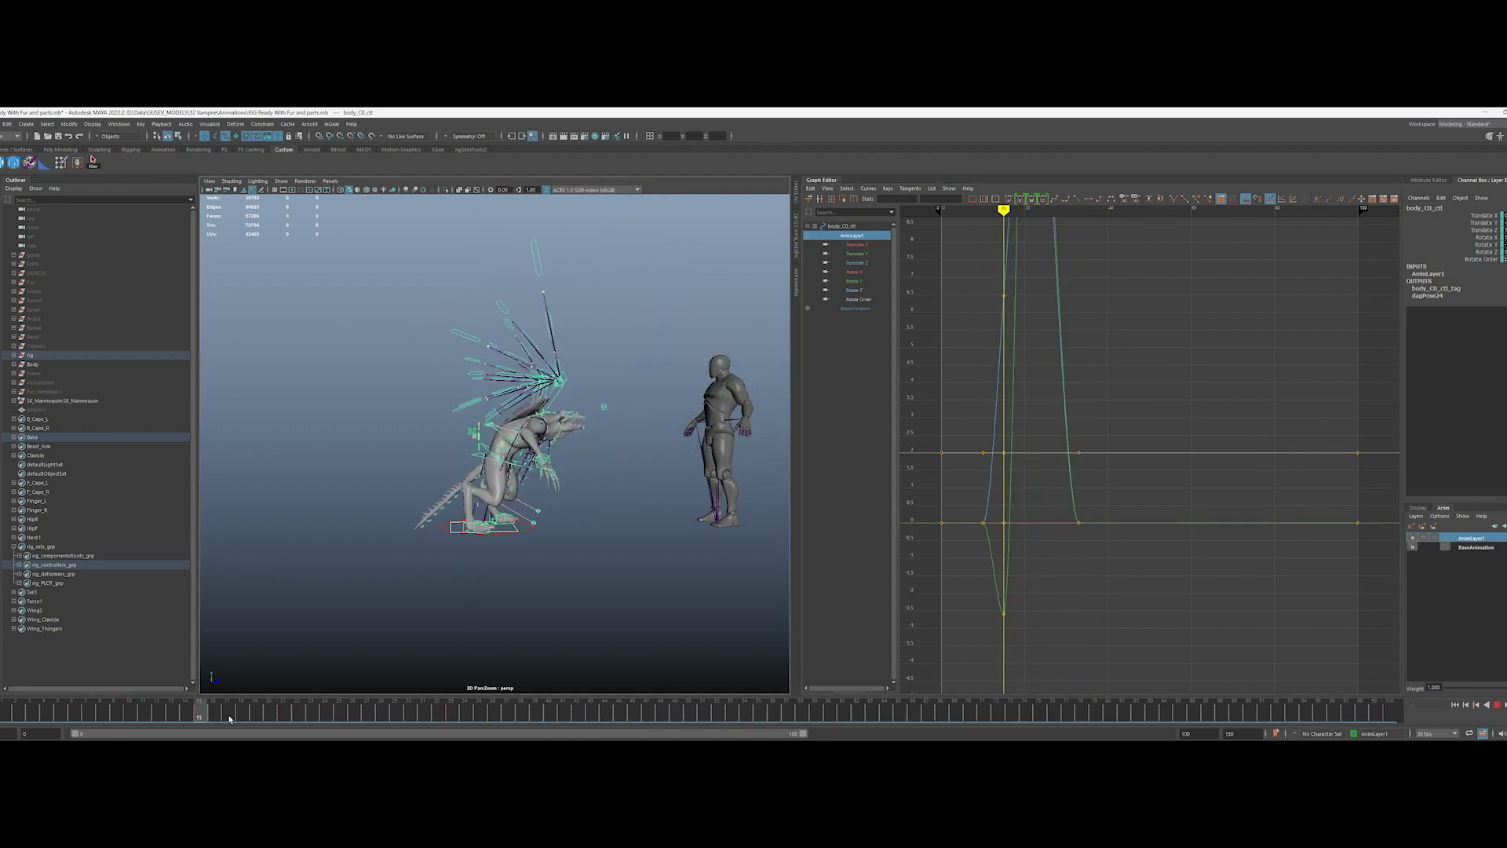
drag(305, 713, 256, 719)
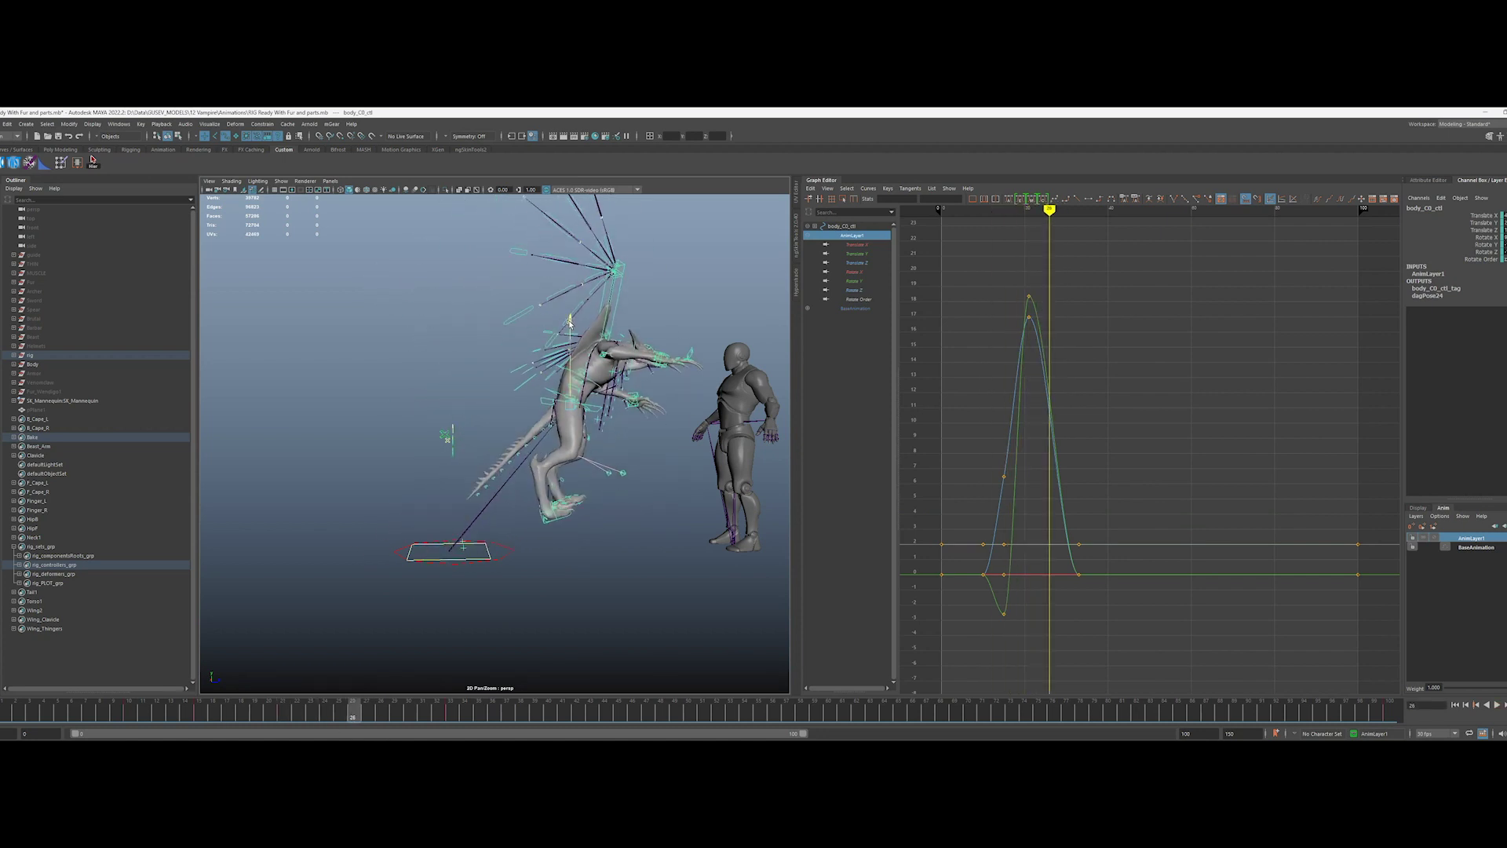
Step: Raise the body control at frame 26 on AnimLayer1 and refine the top of the leap along its motion trail
drag(307, 708, 370, 711)
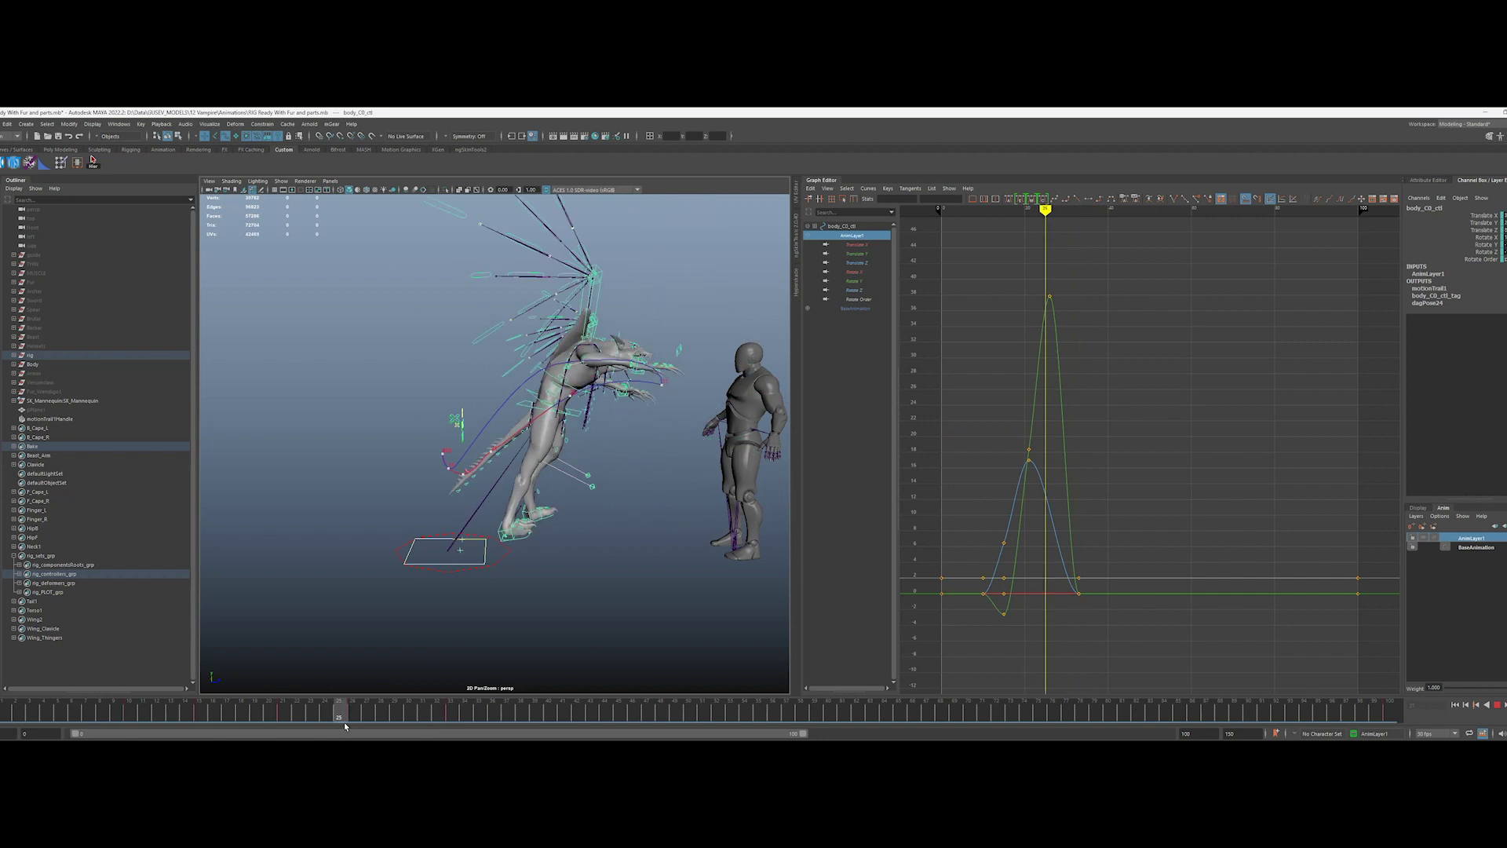
drag(345, 727, 353, 727)
scroll(717, 437, up, 5)
scroll(691, 369, down, 2)
click(664, 306)
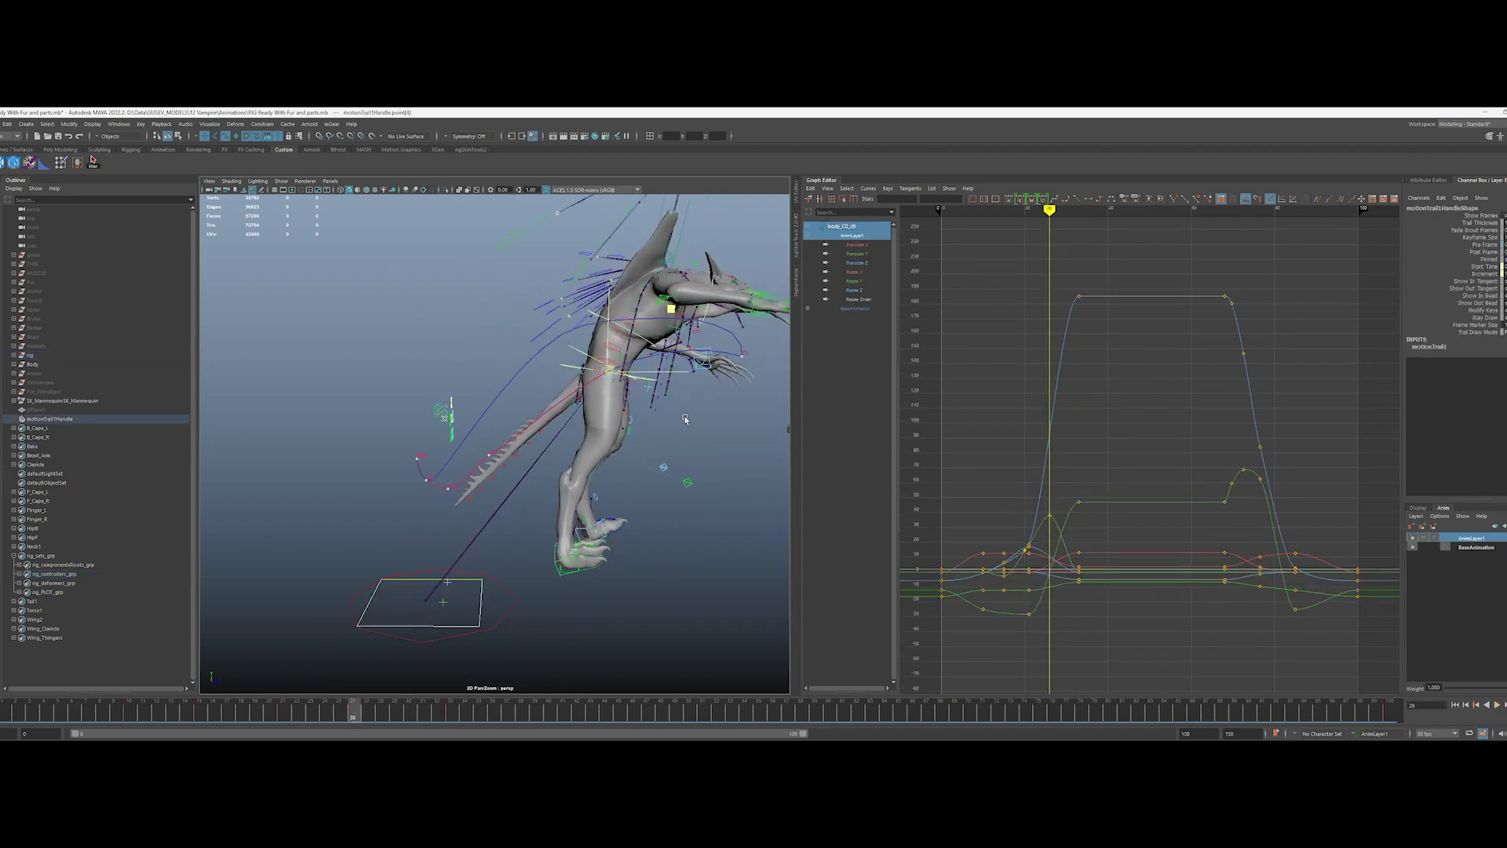
mouse_move(670, 420)
alt+mouse_down()
mouse_move(575, 357)
mouse_move(667, 393)
alt+mouse_up()
drag(671, 309, 659, 297)
Step: Adjust the body control at frames 24 and 29 on AnimLayer1 to smooth the motion trail's arc toward the mannequin
drag(353, 712, 325, 712)
alt+drag(476, 651, 503, 645)
click(585, 408)
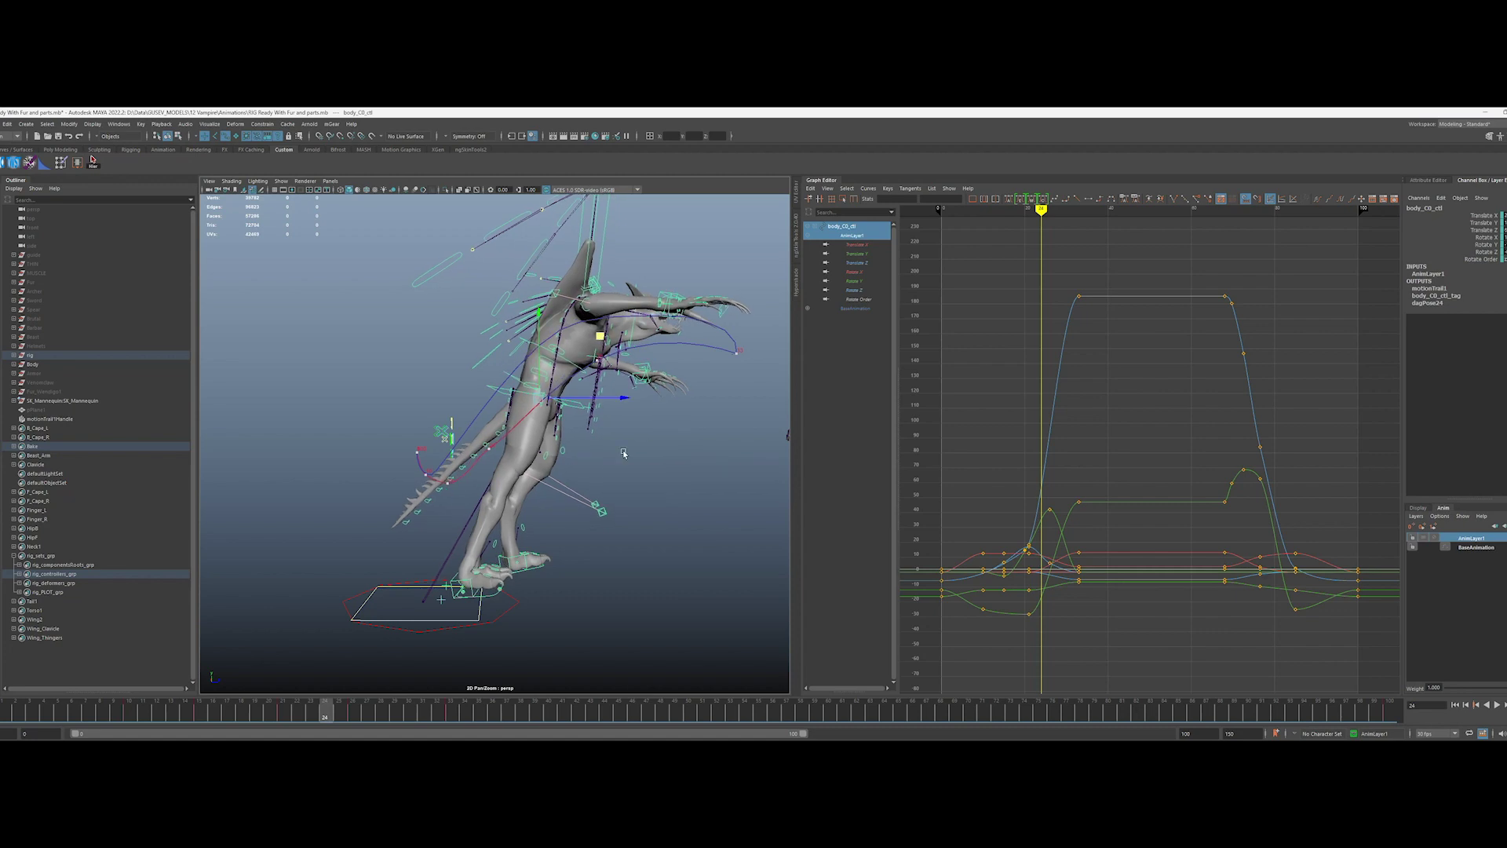
alt+drag(624, 453, 621, 467)
drag(328, 711, 395, 712)
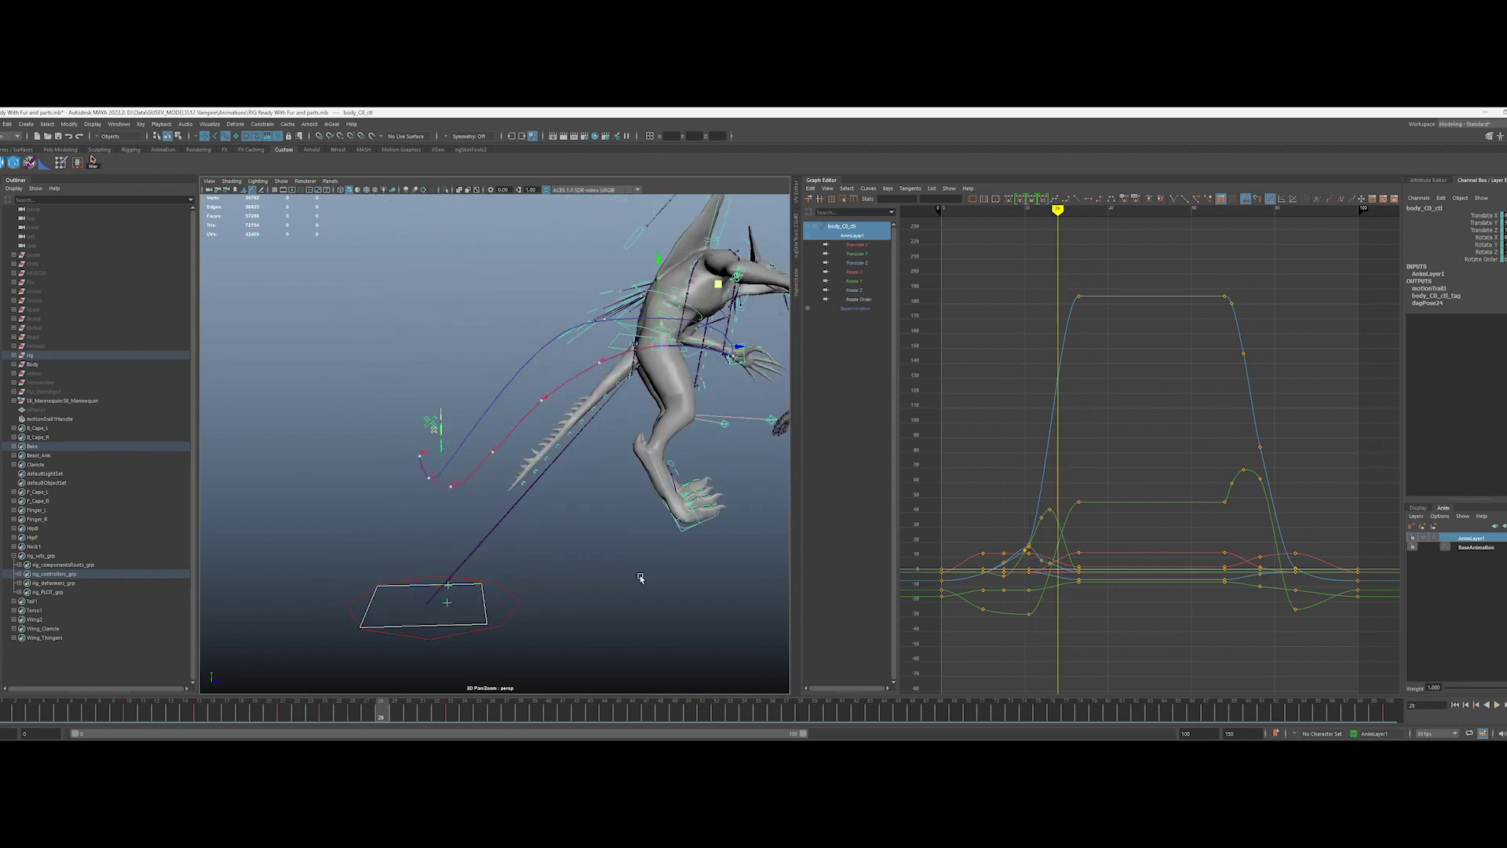
alt+middle_drag(639, 579, 550, 585)
alt+drag(630, 404, 616, 405)
Step: Remove the body's motion trail and play back the leap with AnimLayer1's body control selected
drag(395, 712, 0, 711)
scroll(580, 515, down, 5)
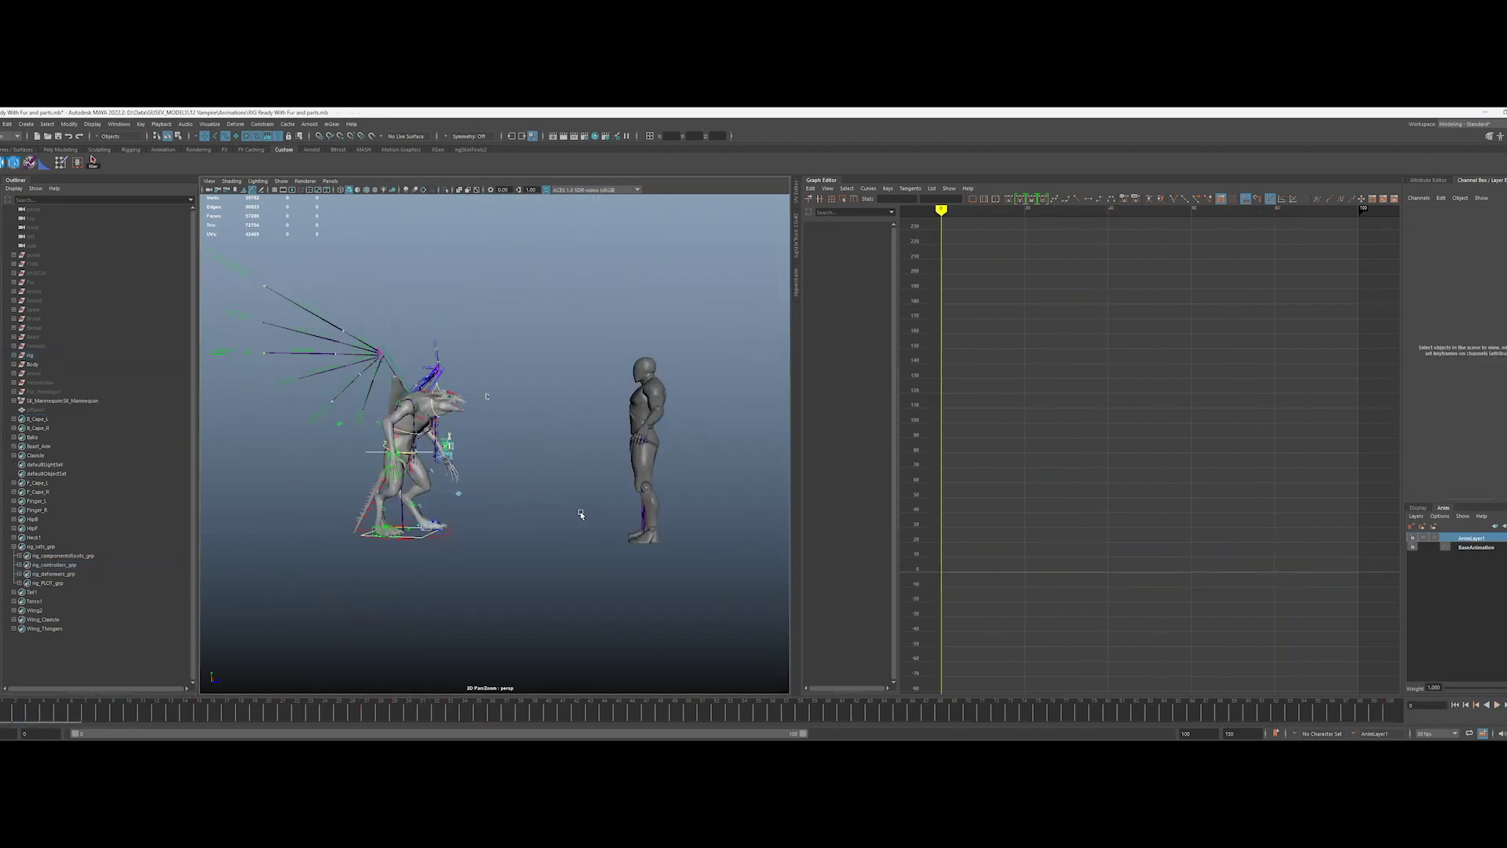
drag(85, 714, 500, 716)
right_click(1470, 537)
click(1457, 347)
click(1474, 540)
key(alt+v)
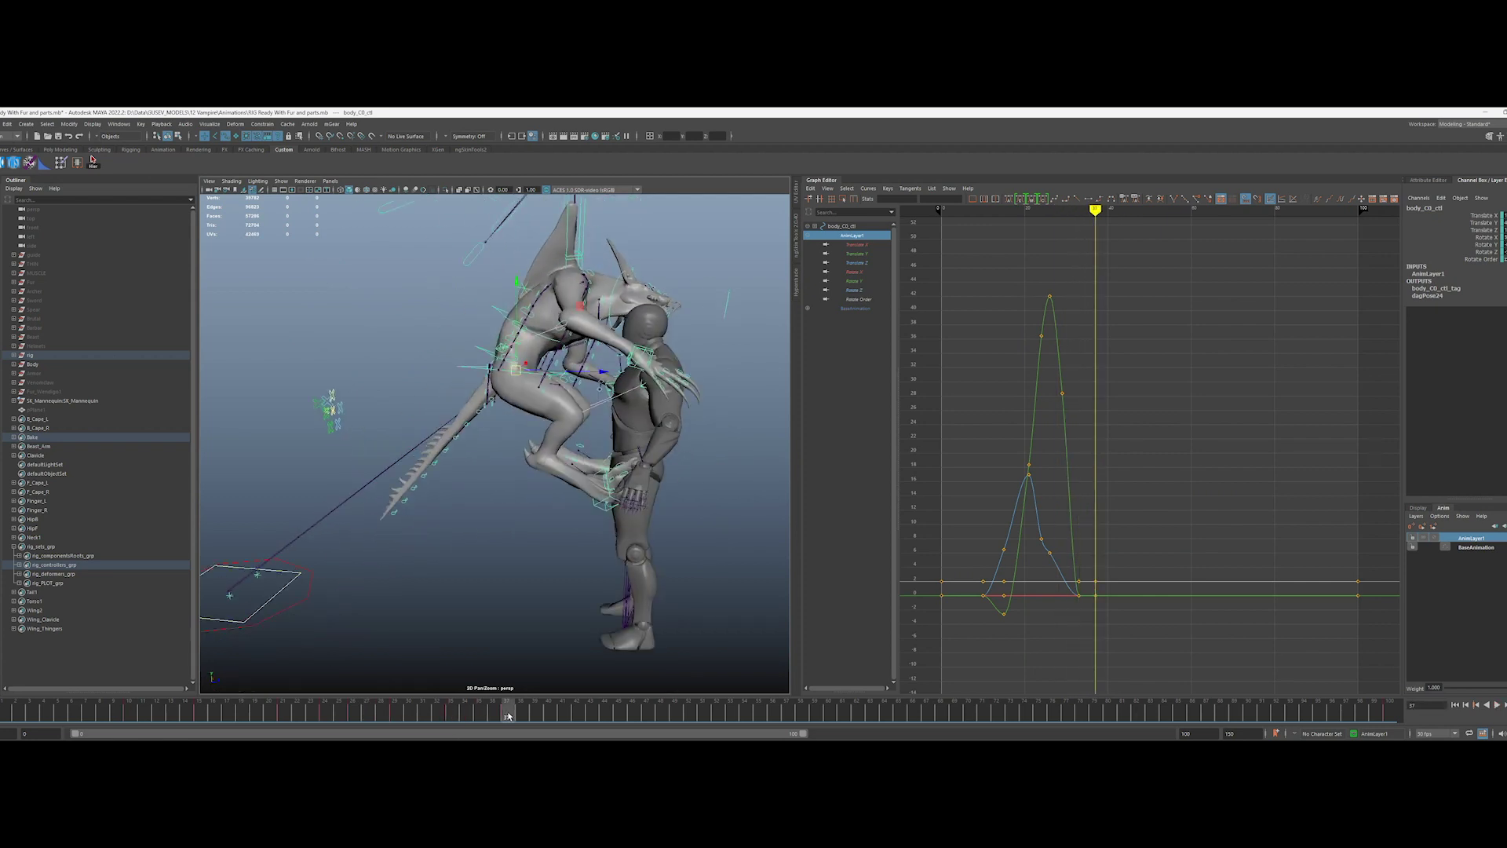
Step: Key a small settle of the body control after landing on the mannequin, retimed to frames 37 and 41 on AnimLayer1
mouse_move(481, 716)
mouse_down()
mouse_move(310, 697)
mouse_move(475, 697)
mouse_move(510, 715)
mouse_up()
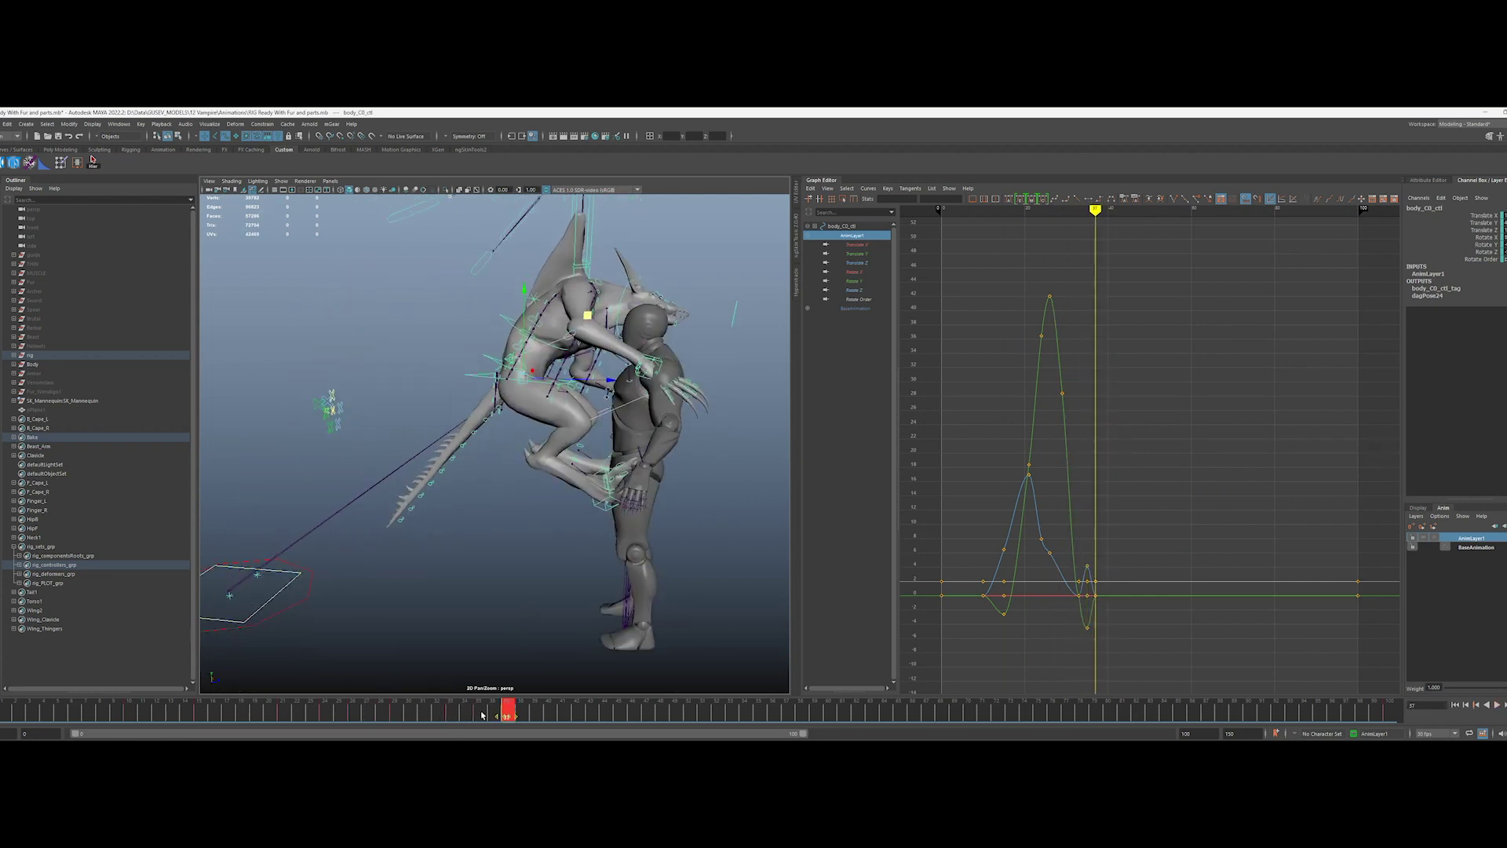
drag(492, 715, 521, 715)
mouse_move(549, 713)
mouse_down()
mouse_move(605, 713)
mouse_move(536, 708)
mouse_up()
drag(632, 715, 506, 667)
Step: Refine the body control's Translate Y dip at frame 37 on AnimLayer1 and play back the landing
scroll(1113, 609, up, 3)
alt+middle_drag(1114, 609, 1150, 478)
click(1099, 499)
middle_drag(1172, 453, 1172, 487)
key(ctrl+z)
key(ctrl+z)
key(alt+shift+v)
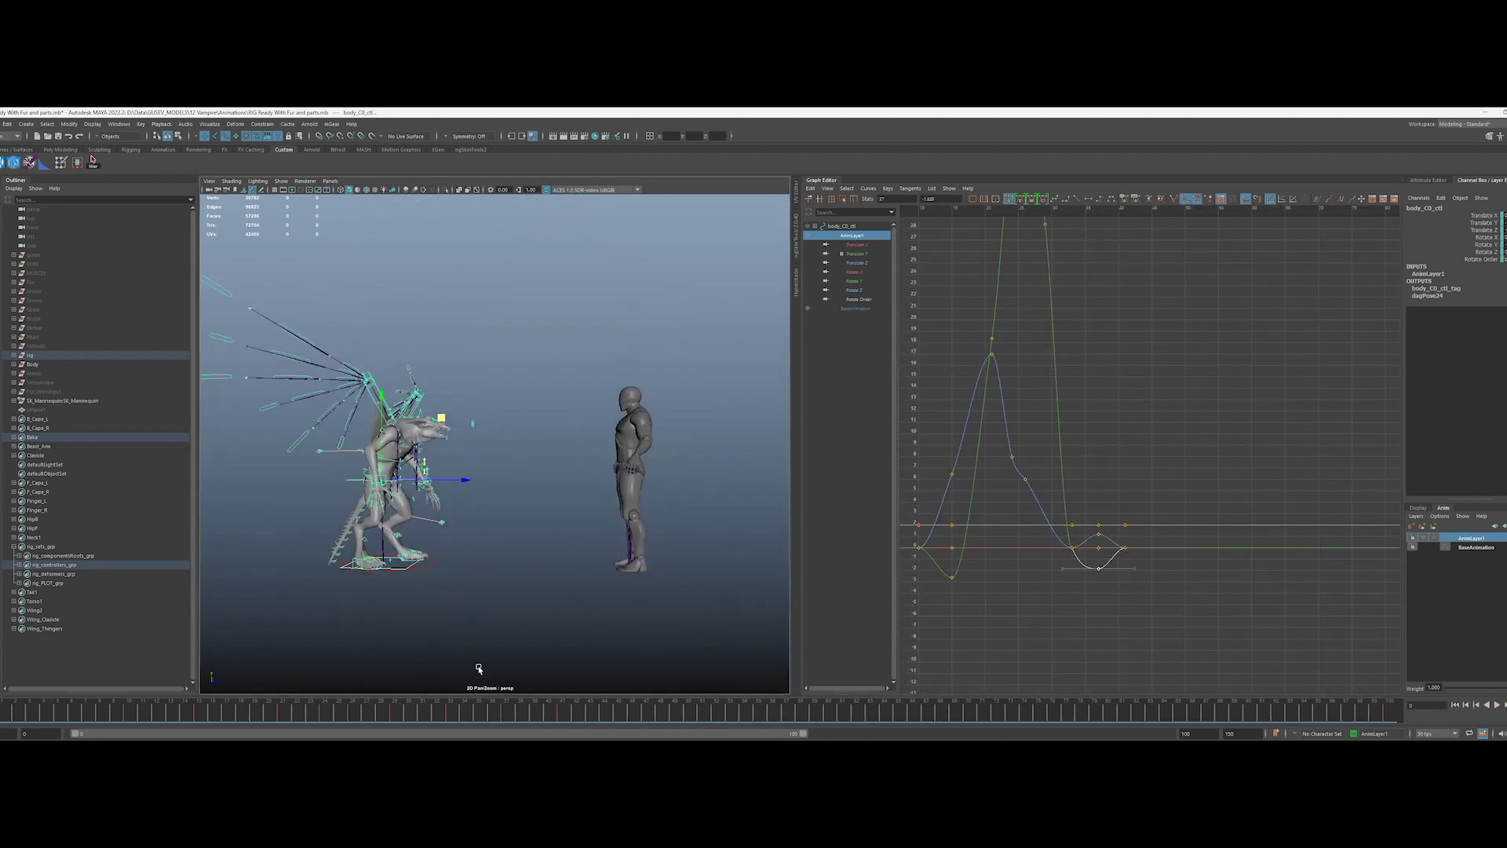
key(alt+v)
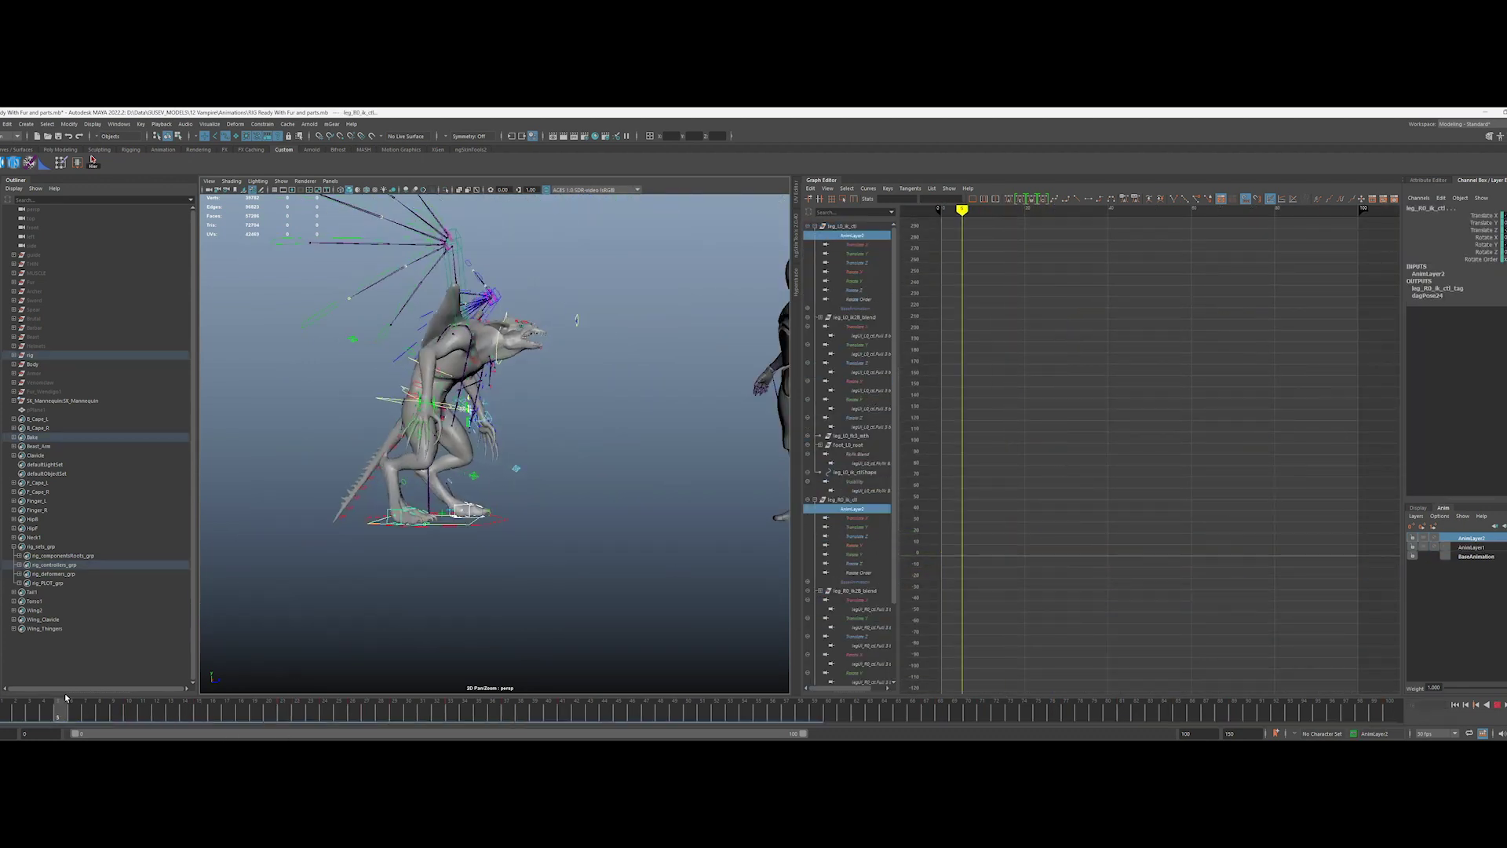
Step: Offset both leg IK controls on AnimLayer2 at frames 24 and 27 so the feet follow the body through the takeoff
drag(350, 710, 312, 724)
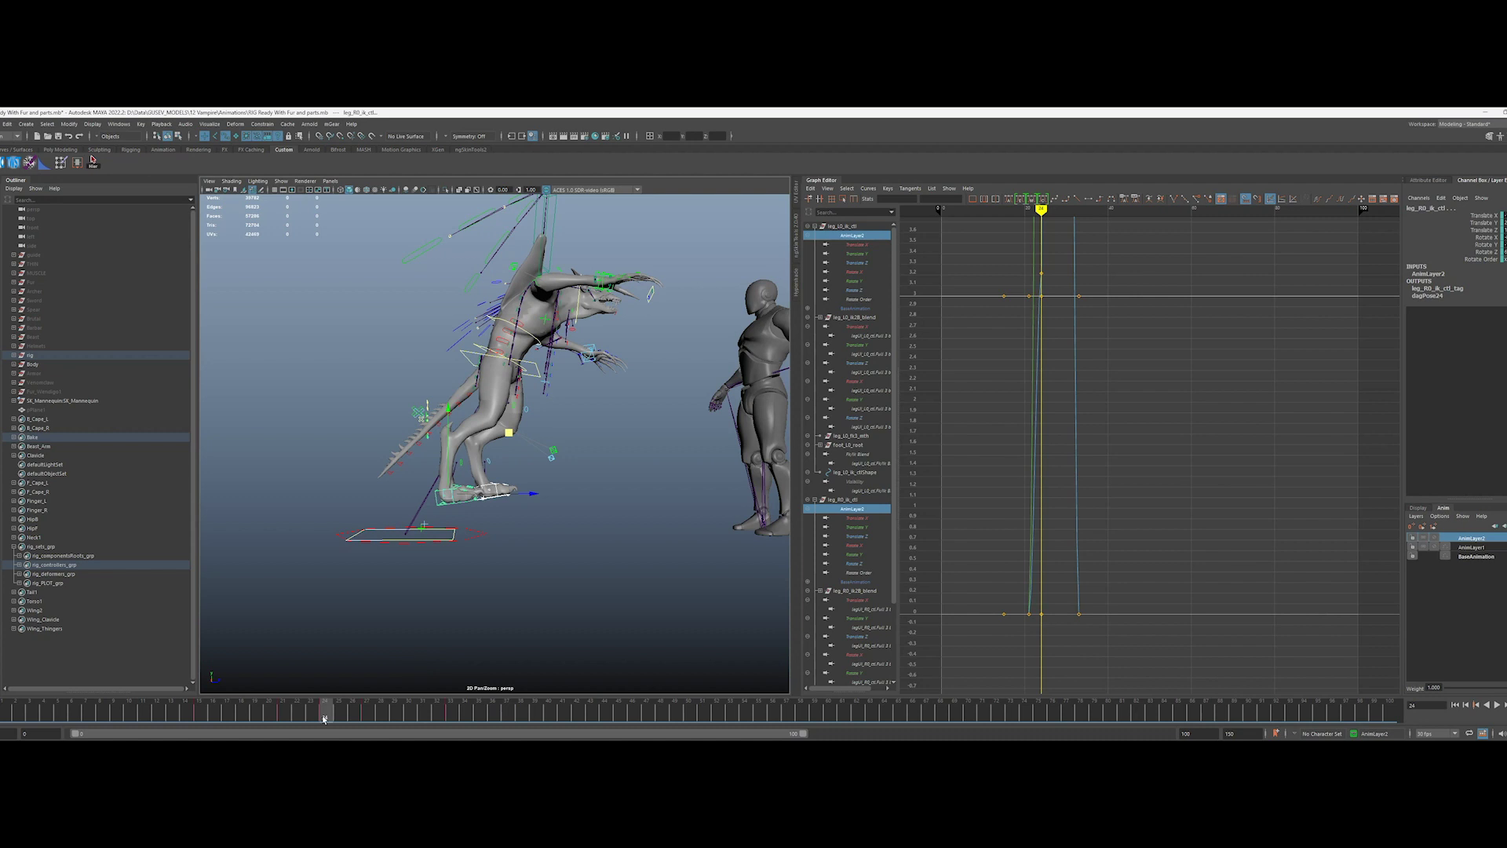
drag(289, 726, 414, 707)
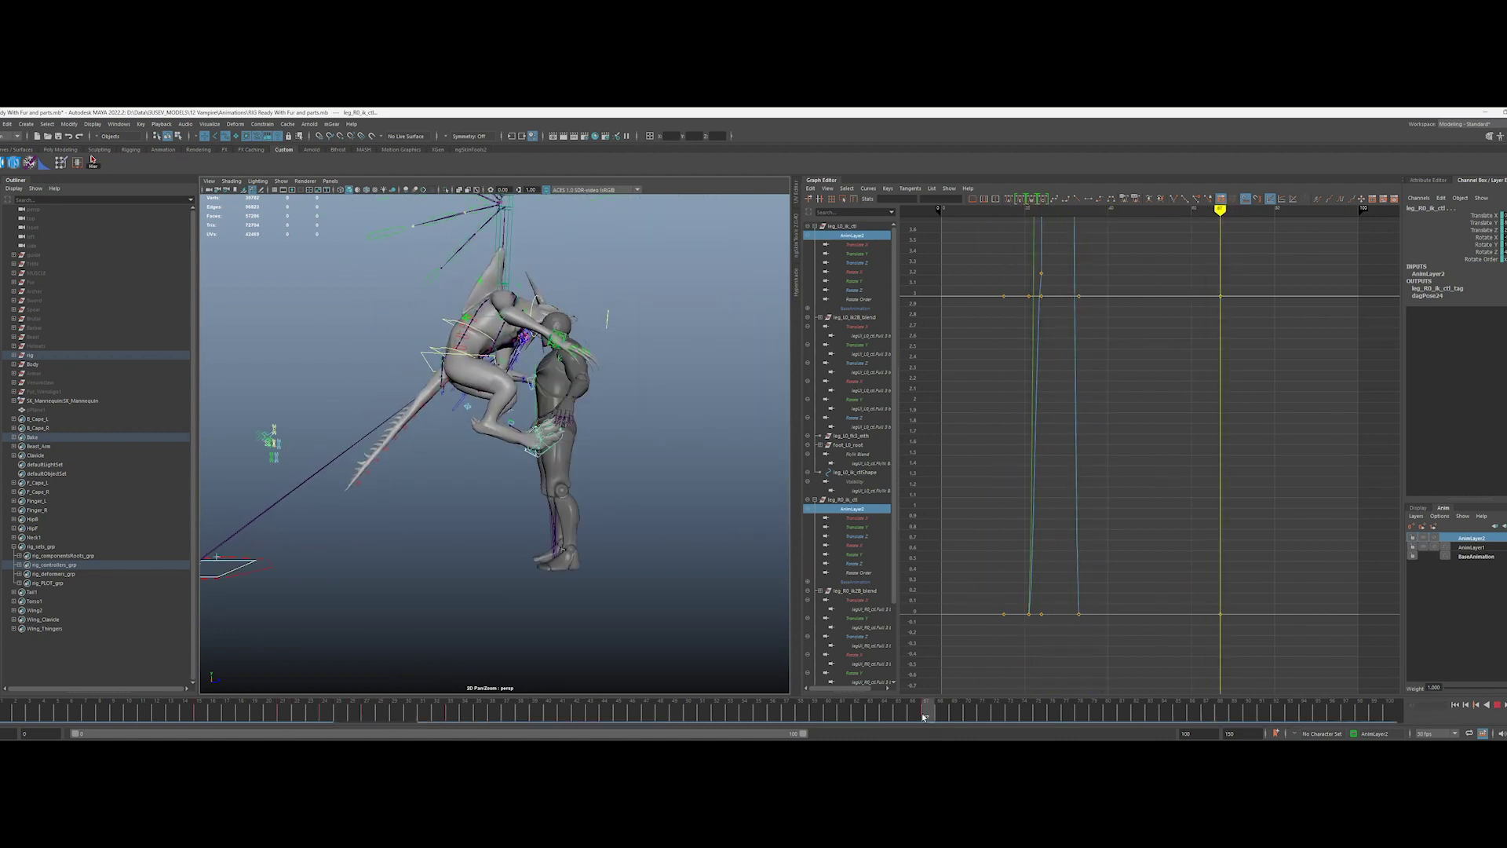
drag(927, 721, 968, 716)
Step: Key both leg IK controls on AnimLayer2 between frames 70 and 85 to shape the feet's path in the jump back
click(1418, 556)
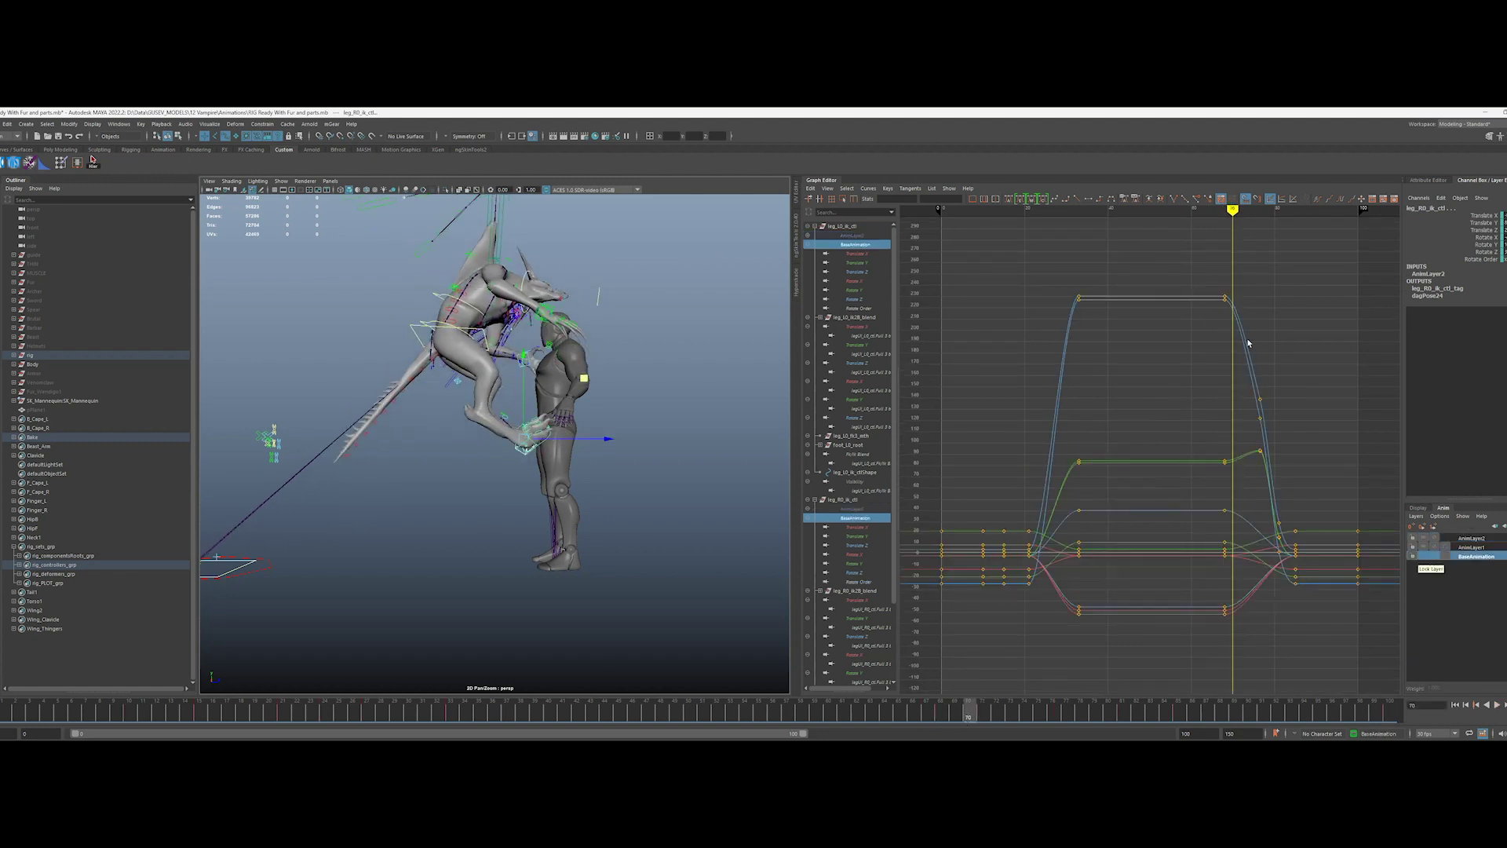
drag(967, 707, 785, 706)
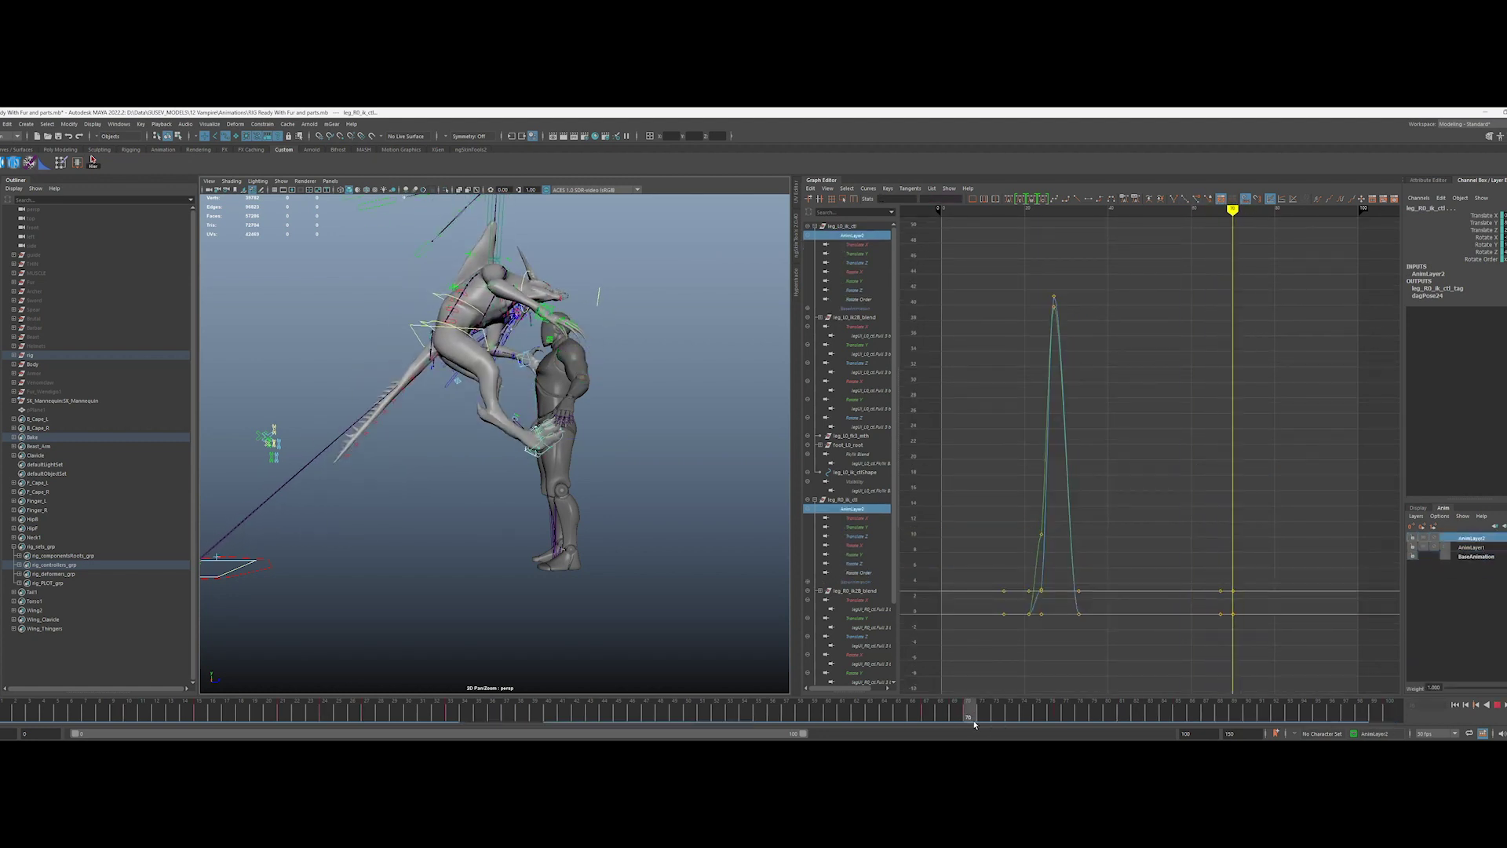
drag(974, 723, 902, 716)
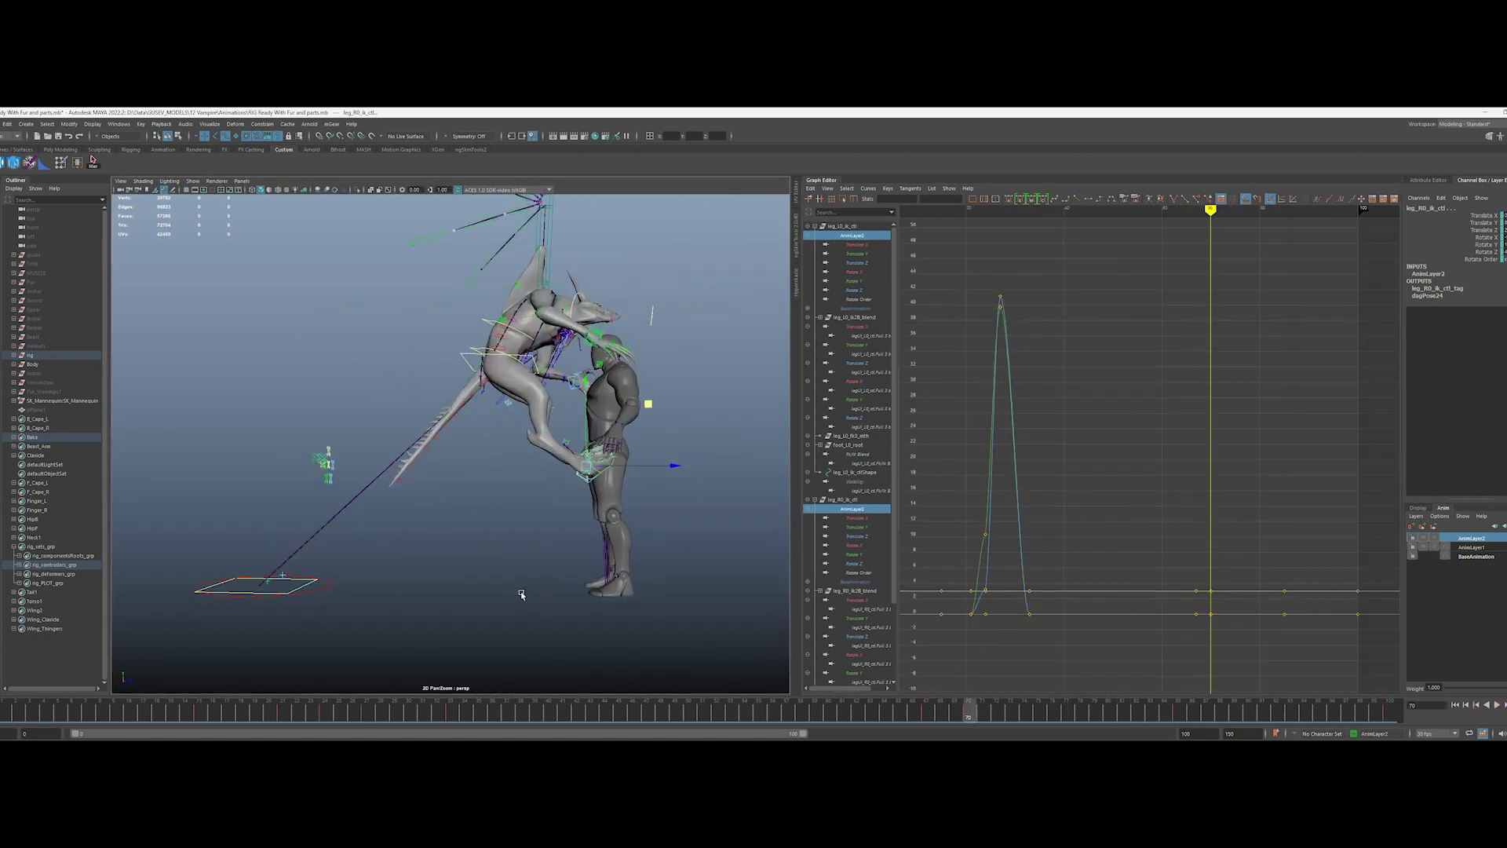
drag(581, 387, 589, 387)
drag(1025, 718, 1098, 724)
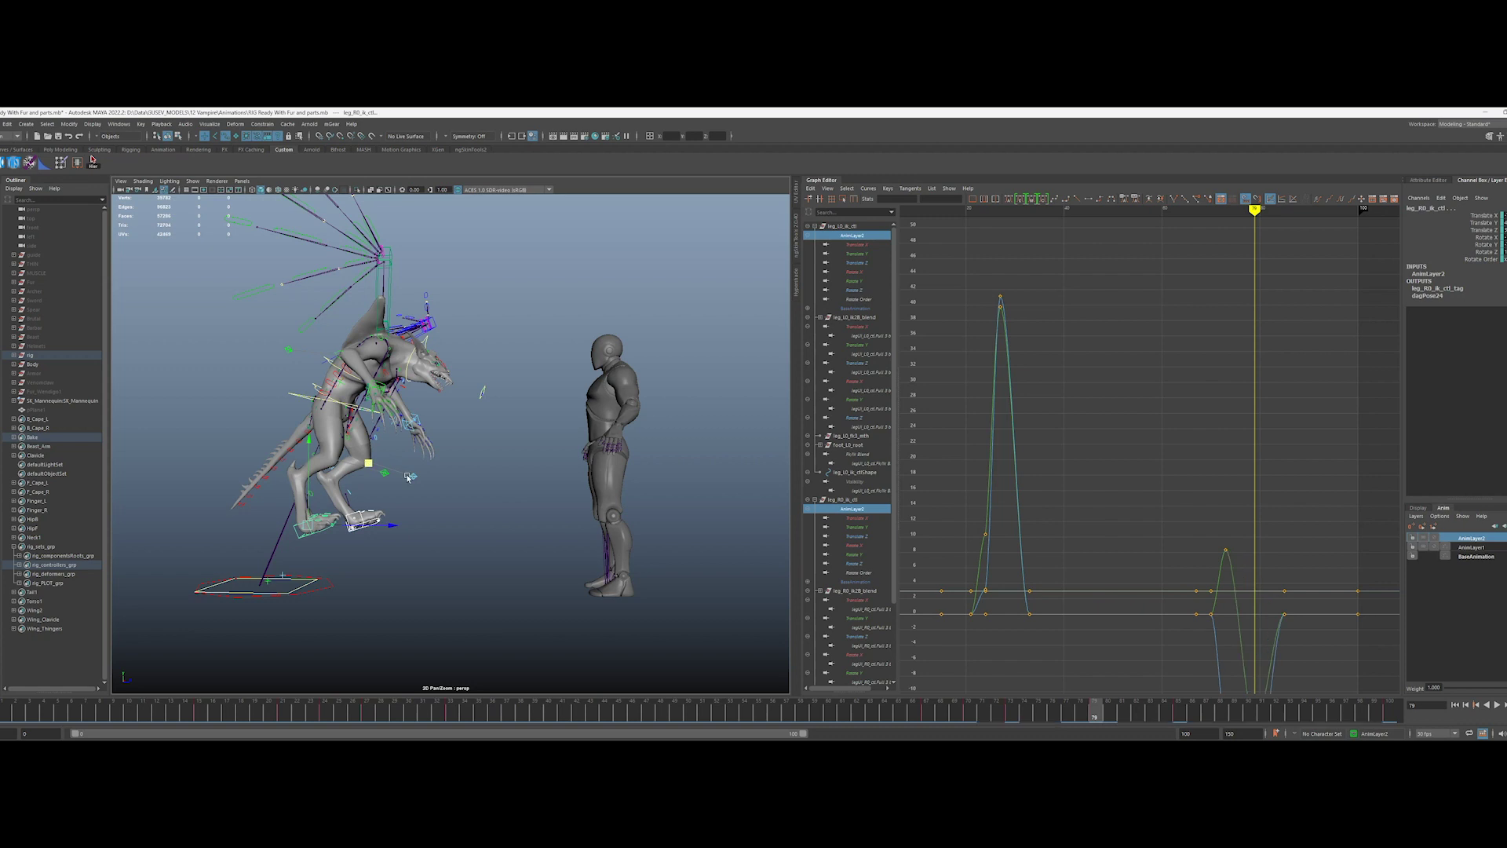
drag(1084, 711, 1023, 692)
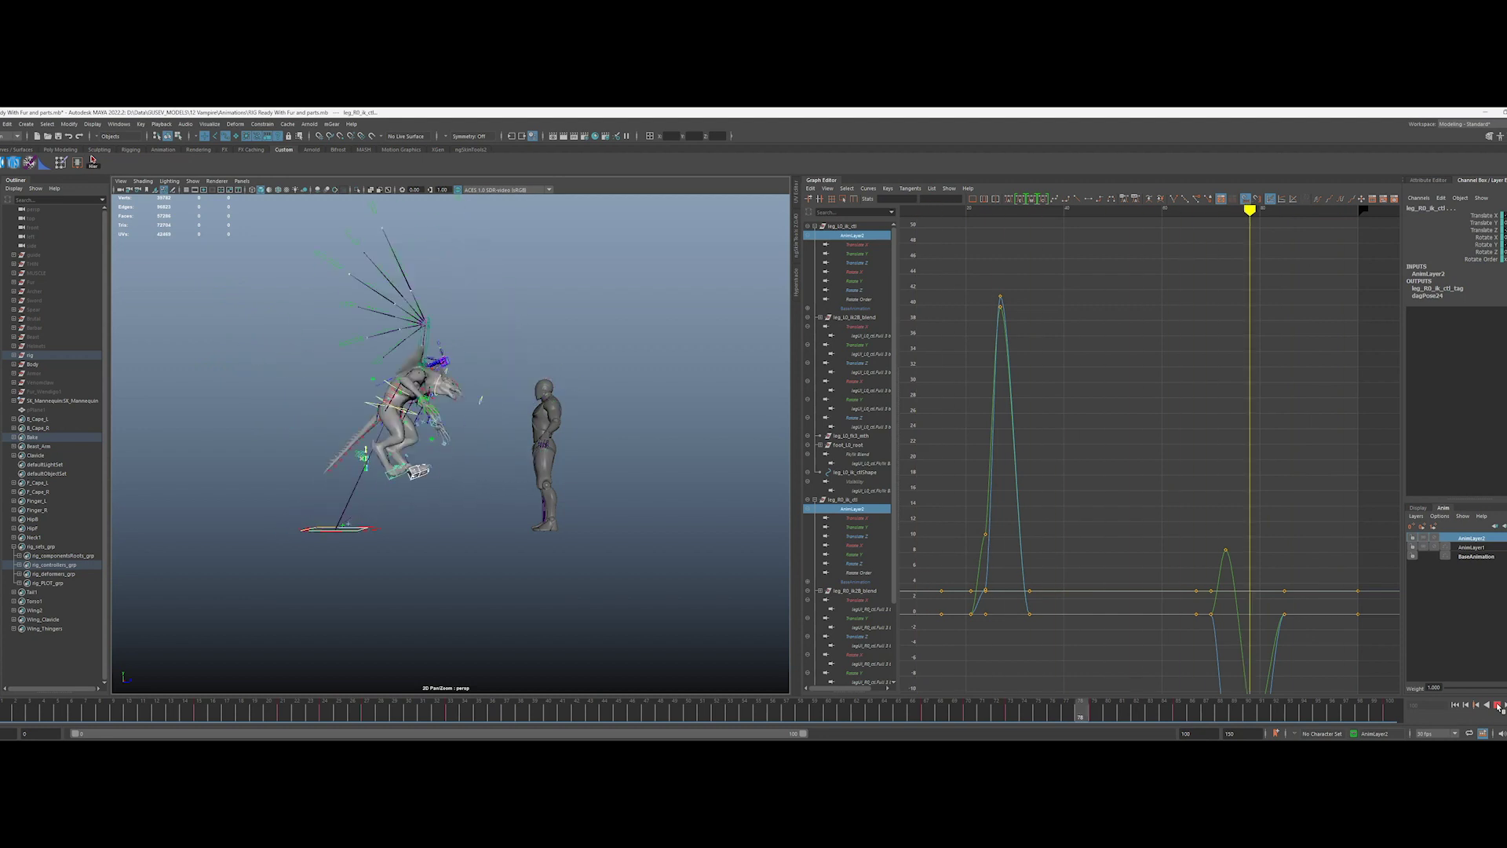
Step: Play back both jumps and place the right leg IK control on a new animation layer
mouse_move(675, 541)
alt+mouse_down()
mouse_move(500, 544)
mouse_move(675, 541)
alt+mouse_up()
click(1497, 705)
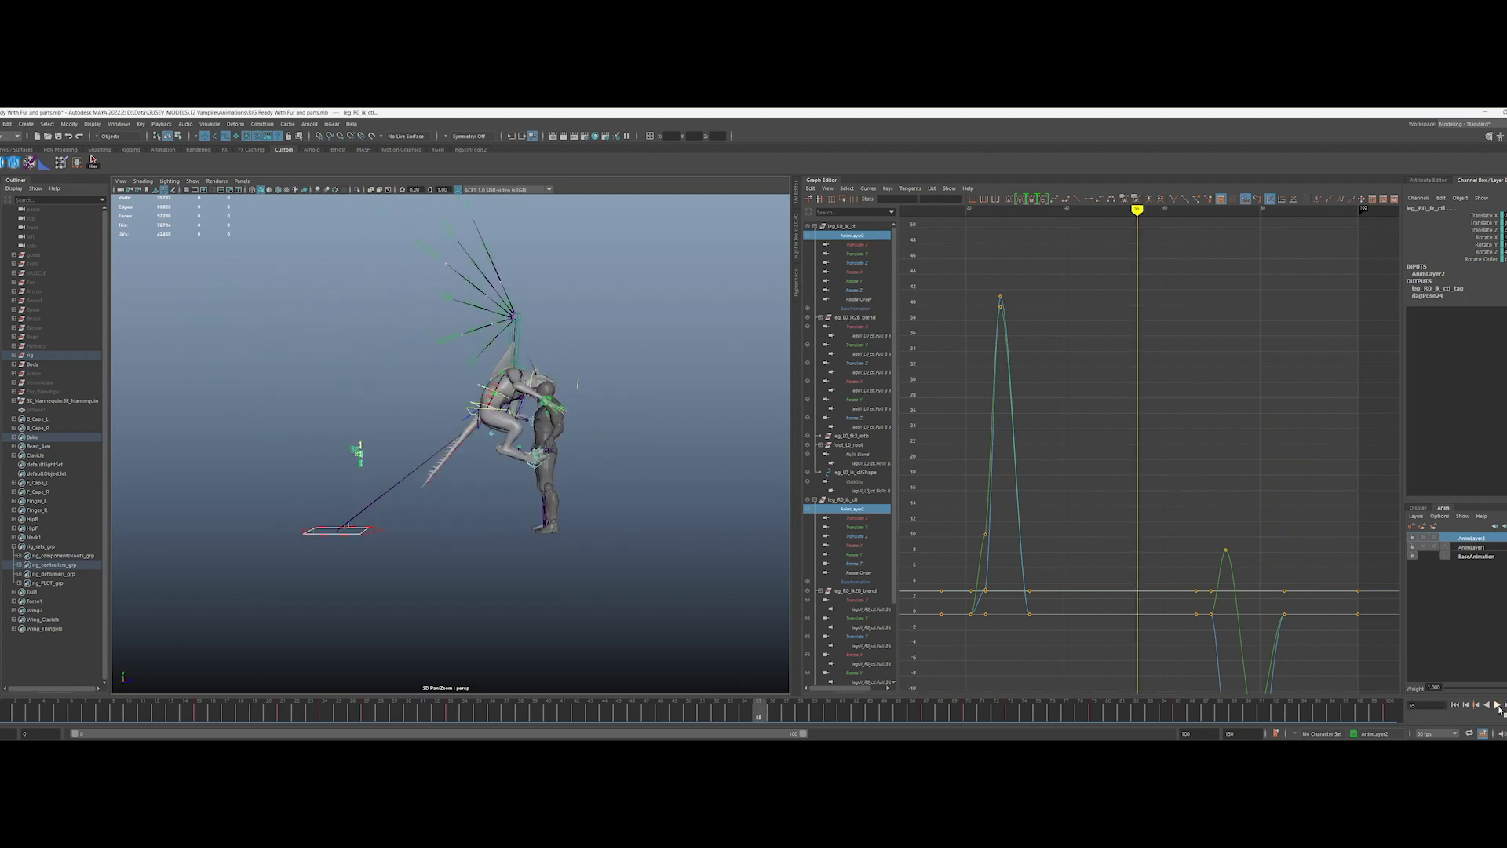
alt+drag(597, 502, 424, 510)
alt+right_drag(314, 522, 424, 521)
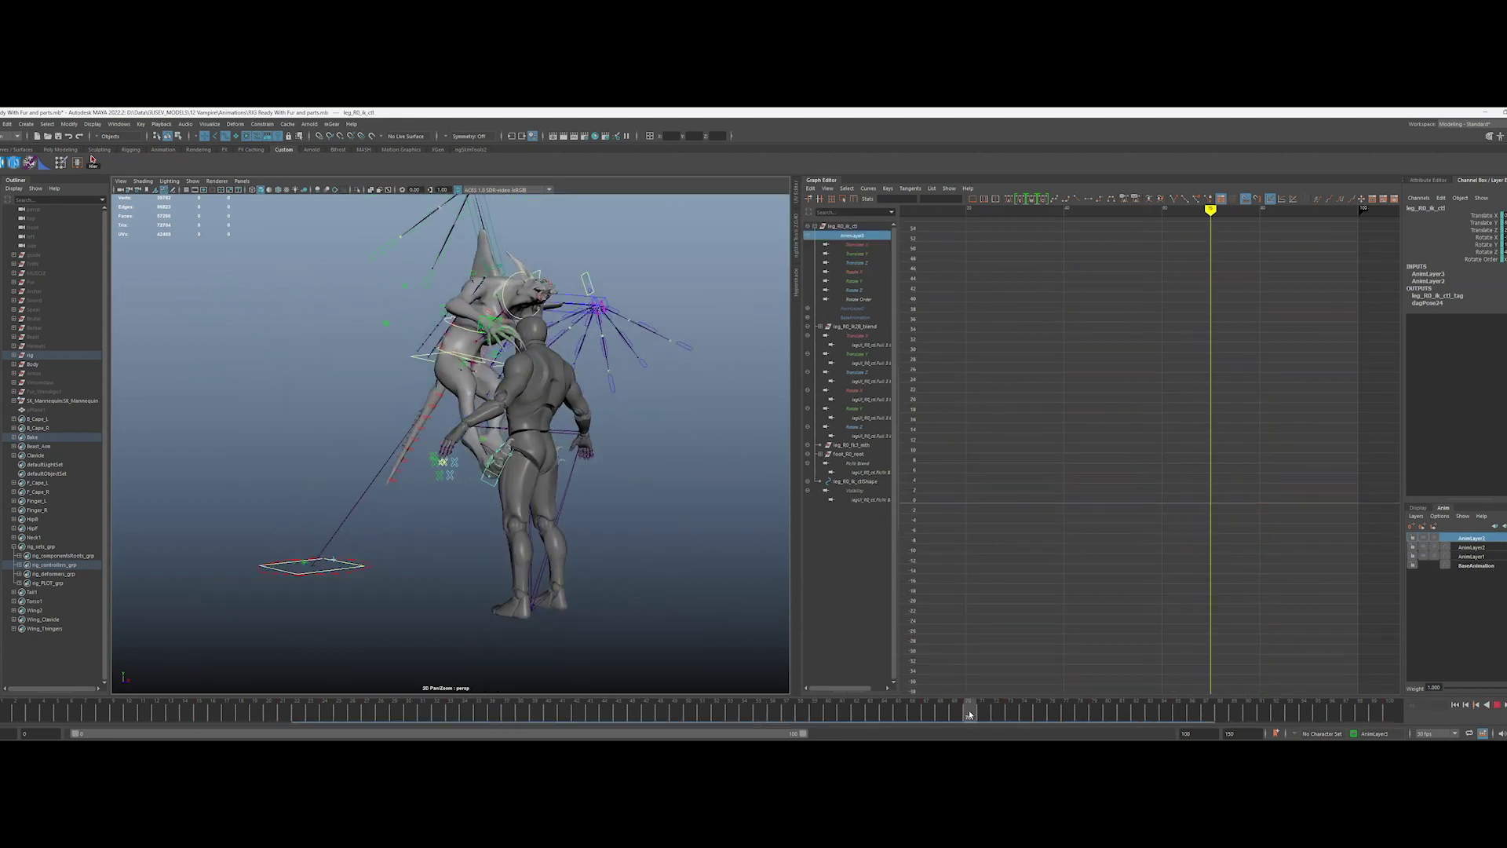
Step: Offset the right leg IK control sideways on AnimLayer3 around frame 76 to vary its path in the jump back
drag(471, 711, 224, 716)
alt+drag(439, 502, 565, 502)
drag(368, 711, 1052, 711)
alt+drag(597, 502, 424, 502)
drag(1183, 720, 1053, 714)
alt+drag(628, 577, 493, 577)
drag(402, 522, 439, 518)
alt+drag(440, 518, 566, 518)
drag(1053, 714, 1106, 717)
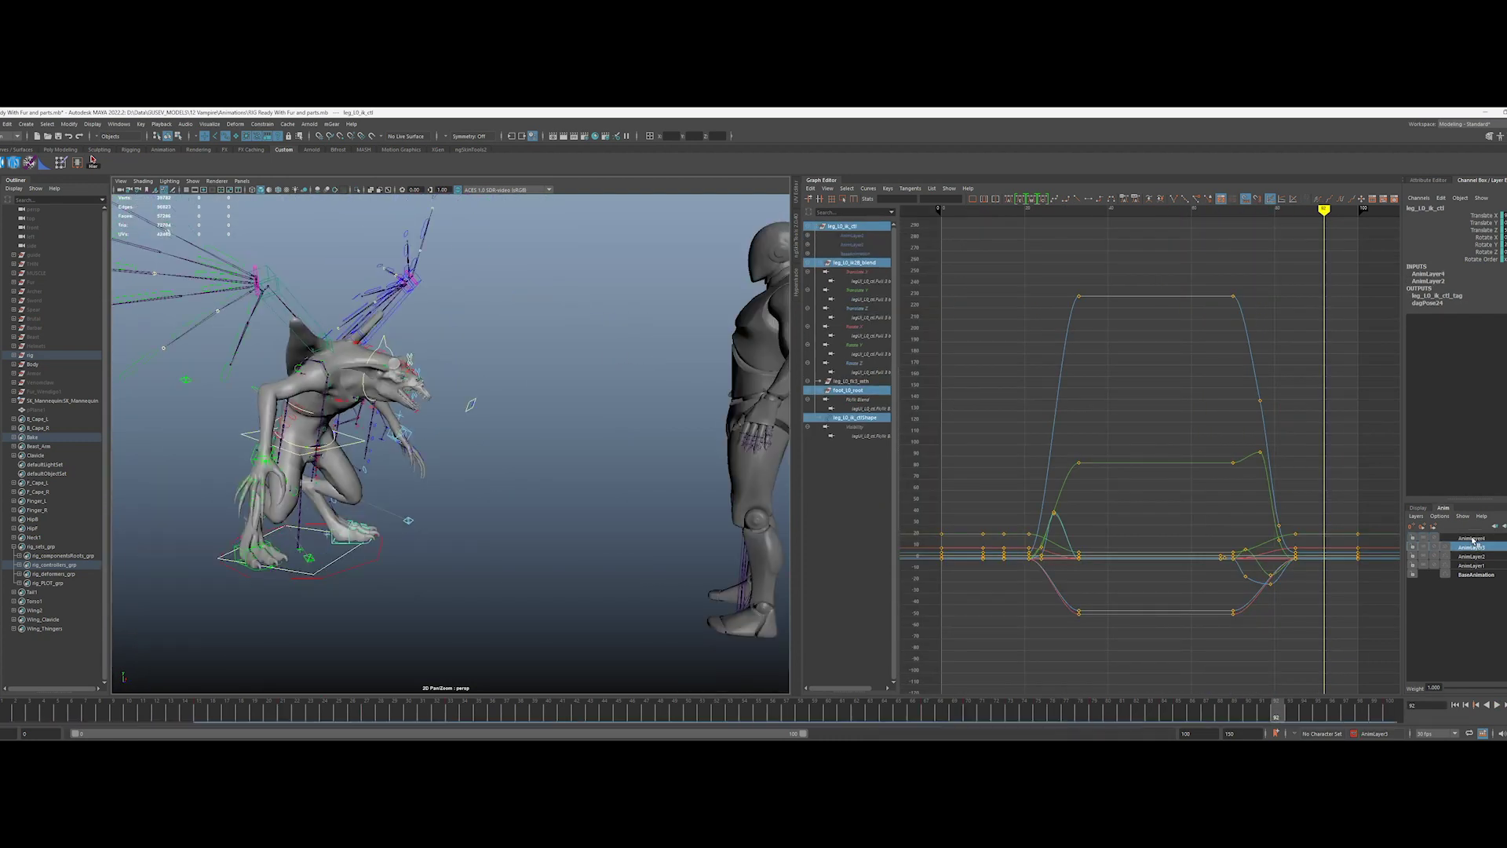
Step: Undo the separate layer for the left leg and add the left leg IK control to AnimLayer3 instead
key(ctrl+z)
key(ctrl+z)
key(ctrl+z)
drag(1151, 711, 968, 719)
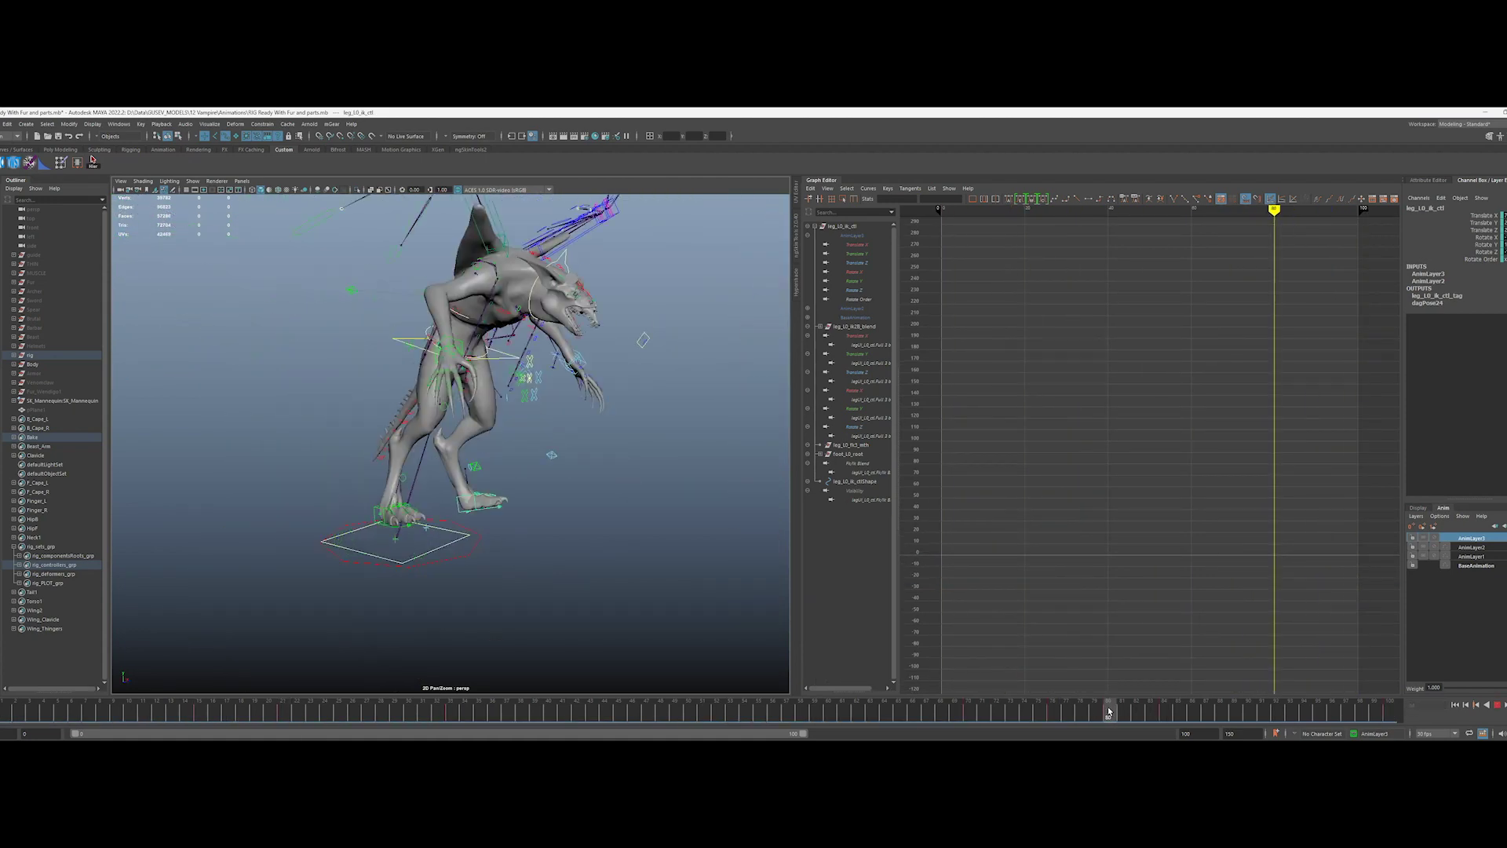
Step: Reposition the left leg IK control on AnimLayer3 around frame 76 and check its motion through the final landing
alt+middle_drag(400, 524, 514, 547)
drag(471, 718, 1053, 720)
alt+drag(439, 597, 705, 604)
alt+drag(593, 489, 620, 463)
drag(515, 471, 503, 440)
drag(534, 440, 463, 455)
click(1106, 716)
drag(1107, 716, 1389, 716)
Step: Place the right foot's bk0 control and the left foot's tip control on a new animation layer
alt+drag(440, 550, 549, 550)
alt+right_drag(440, 549, 544, 553)
click(545, 552)
shift+click(730, 416)
alt+drag(667, 518, 565, 534)
alt+right_drag(707, 549, 644, 549)
alt+middle_drag(754, 573, 620, 500)
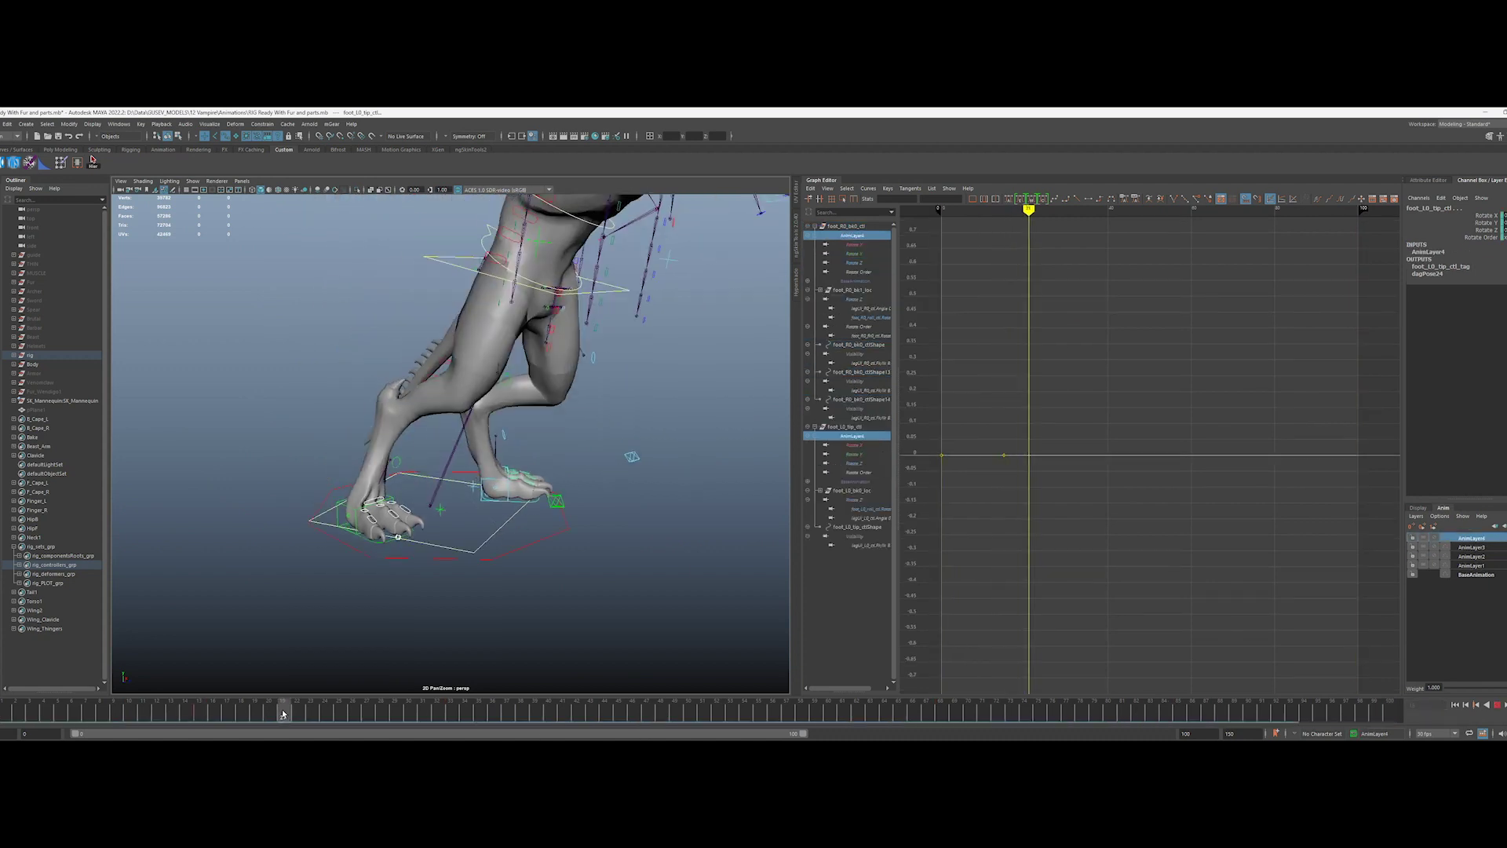
Step: Add the left foot's bk0 control to AnimLayer4 along with the right foot's bk0 control
scroll(585, 522, up, 3)
key(e)
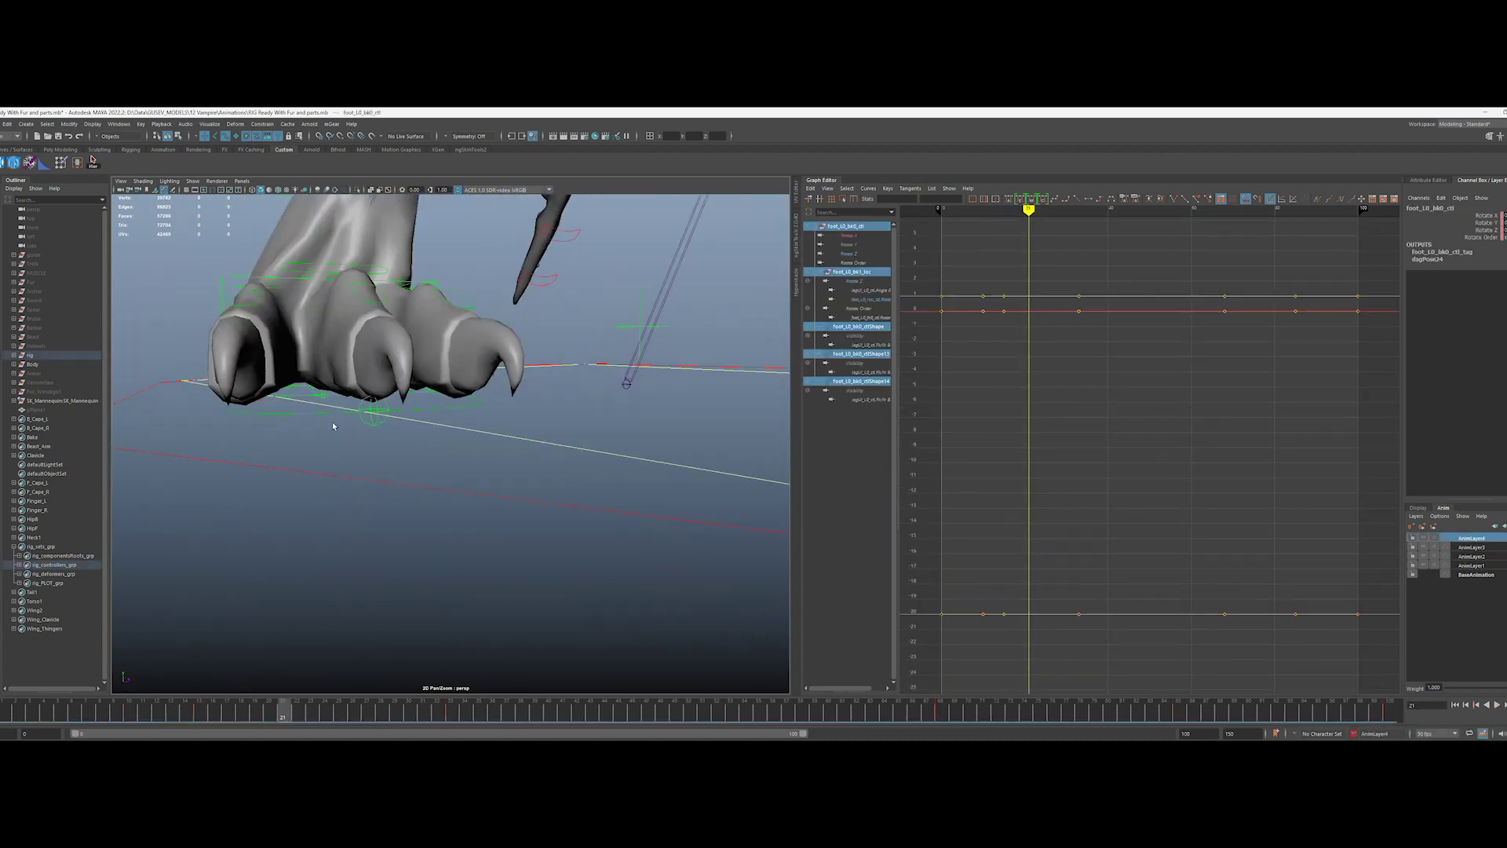
right_click(1470, 537)
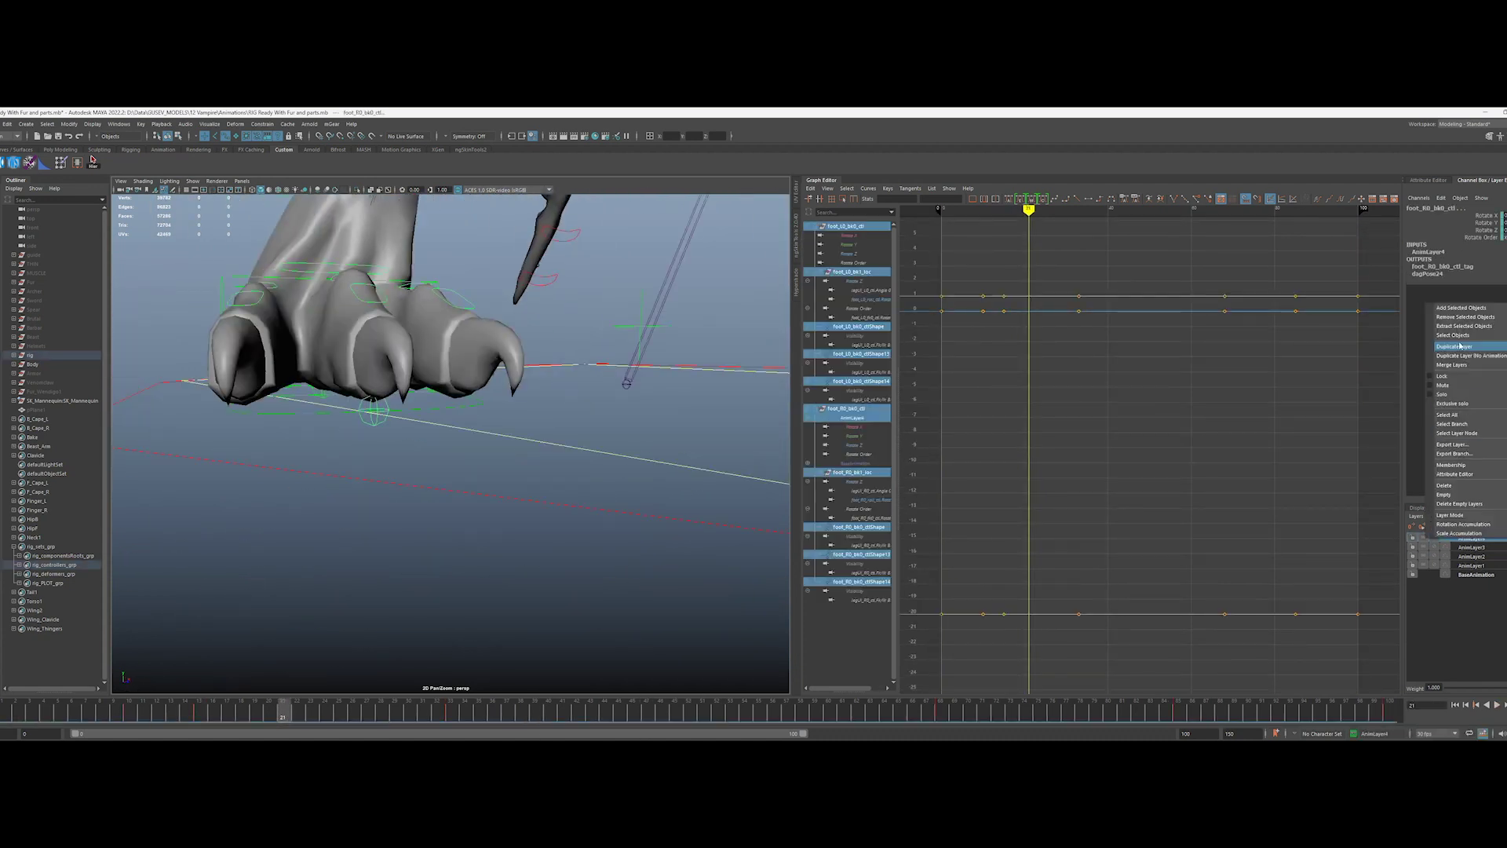
click(1463, 307)
alt+right_drag(690, 549, 605, 565)
alt+drag(605, 565, 541, 549)
Step: Rotate both feet's bk0 controls at frame 21 on AnimLayer4 to bend the feet at push-off, returning to neutral by frame 30
key(e)
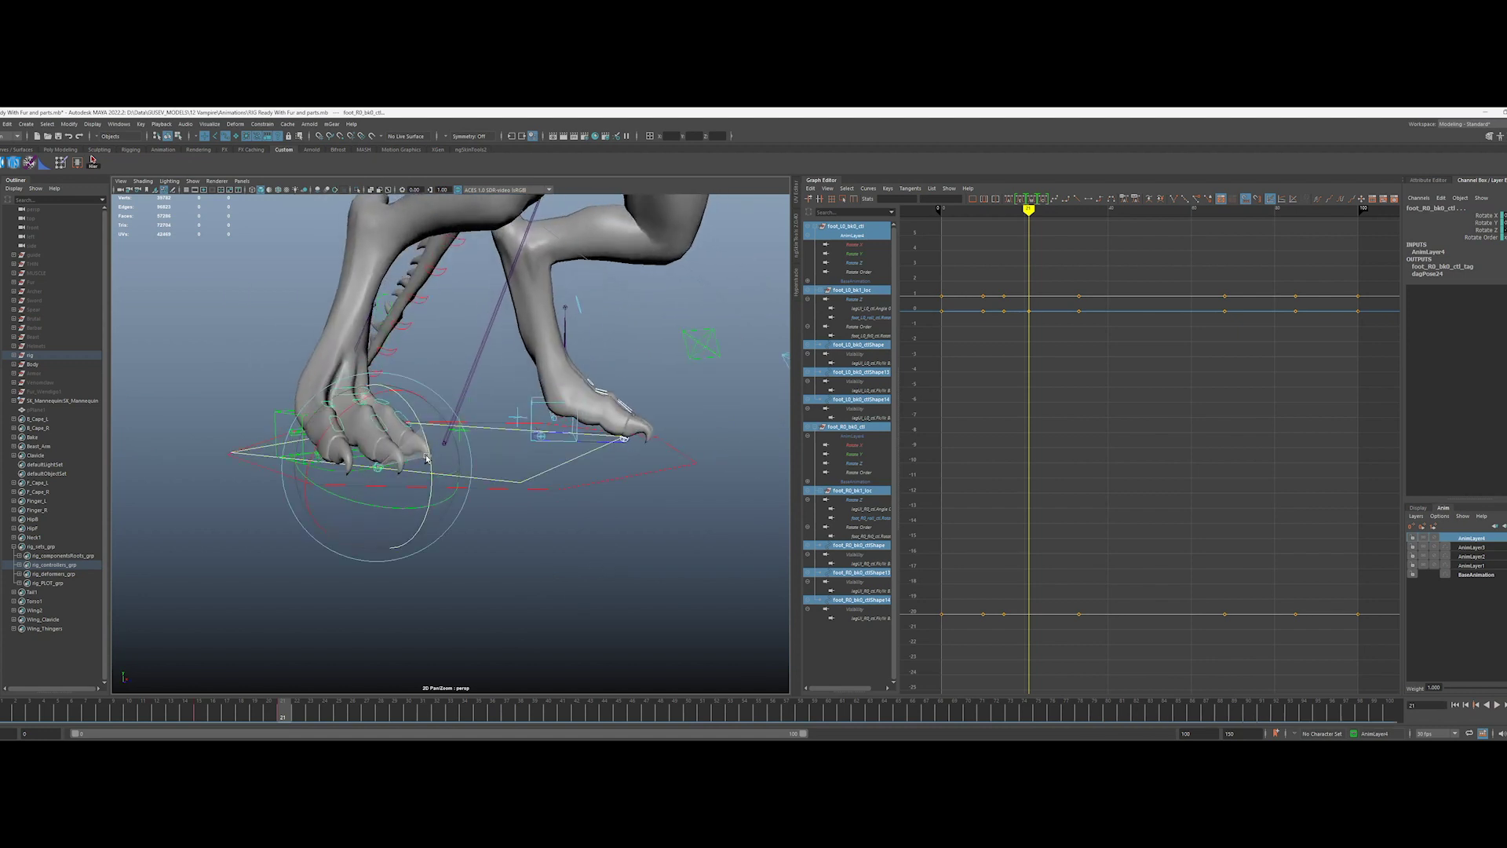
drag(282, 704, 292, 704)
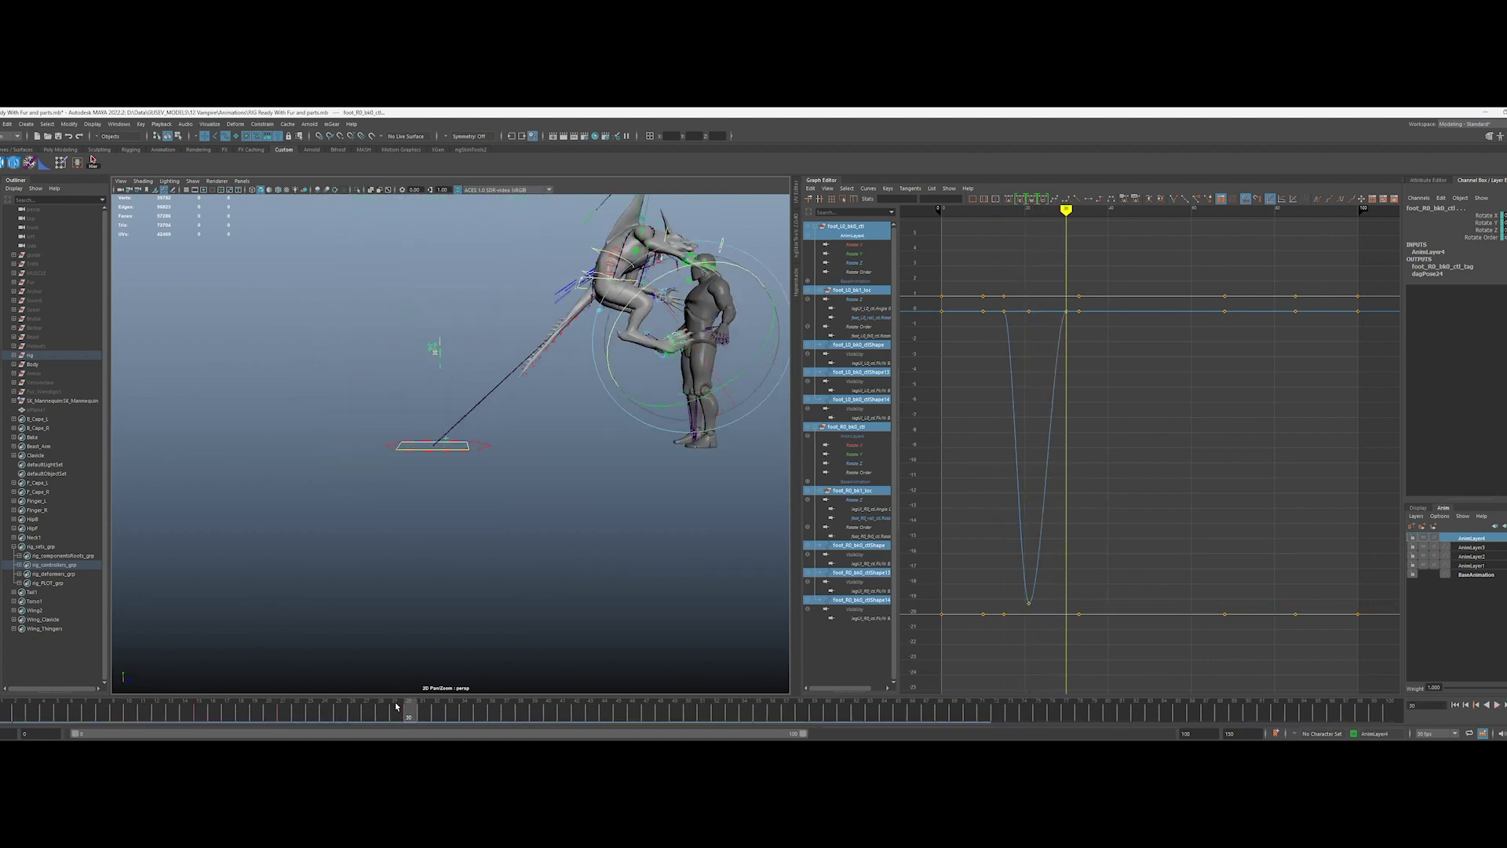
key(alt+v)
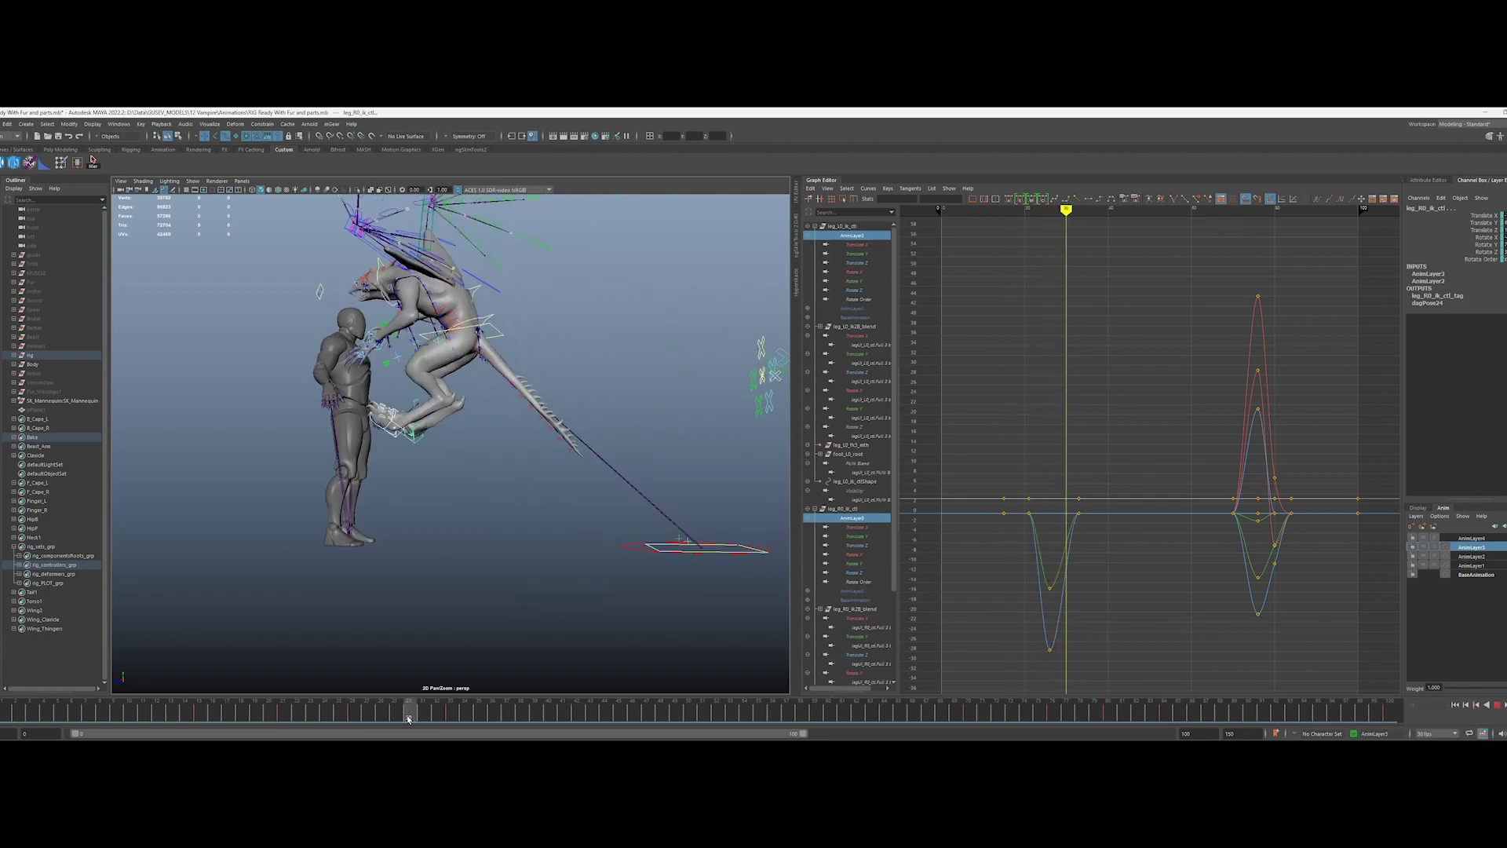
Step: Rotate both feet's bk0 controls further on AnimLayer4 as the feet leave the ground after frame 21
drag(398, 716, 312, 712)
alt+middle_drag(306, 628, 526, 600)
alt+drag(526, 599, 542, 550)
alt+right_drag(541, 549, 667, 549)
click(454, 554)
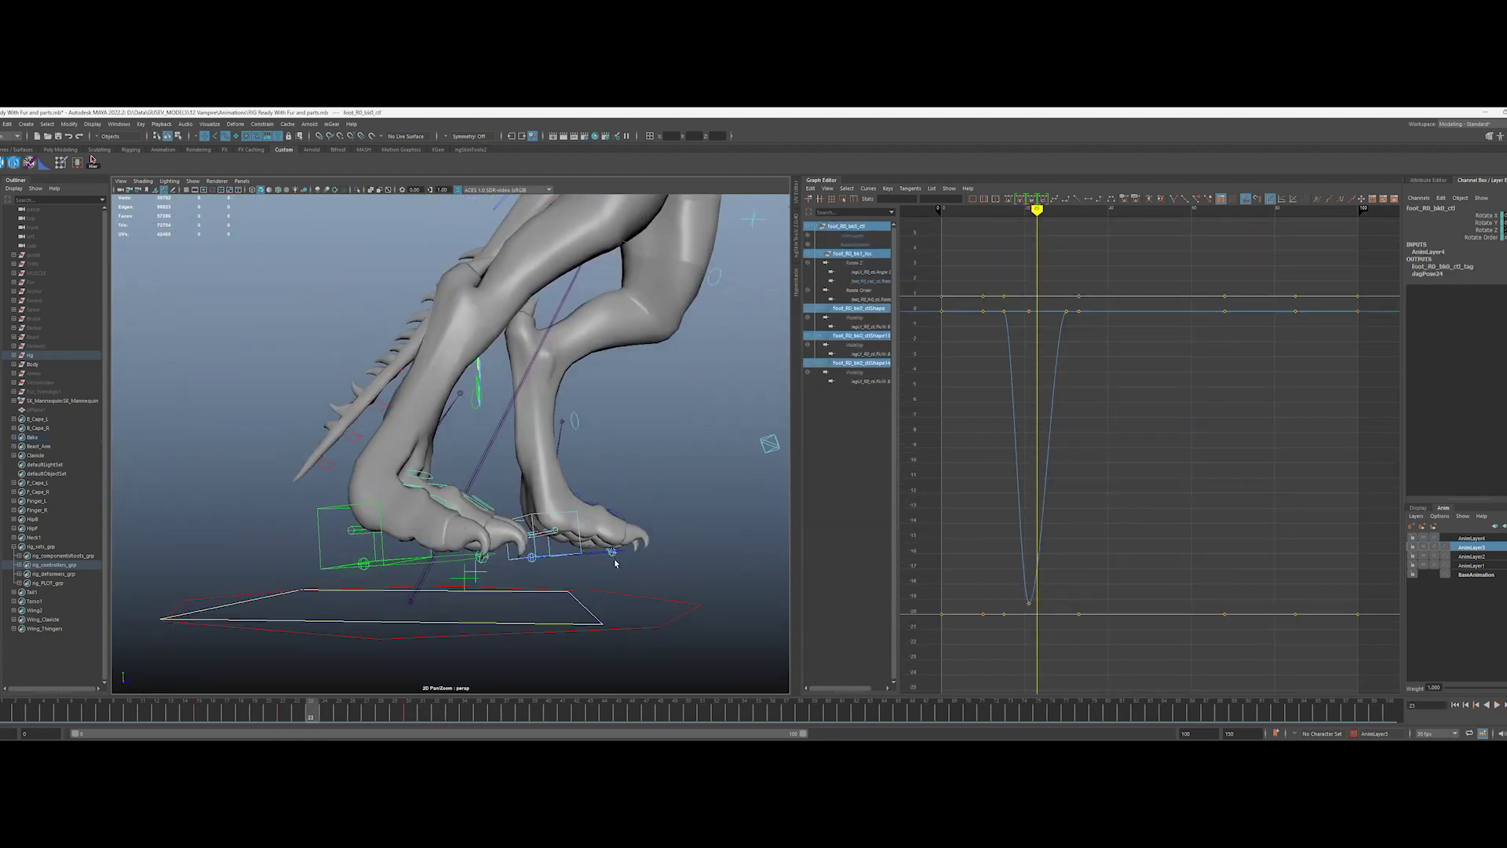
shift+click(578, 559)
key(e)
key(comma)
drag(555, 538, 528, 552)
alt+right_drag(527, 553, 259, 691)
Step: Inspect the feet up close as they reach the mannequin around frame 32, checking the AnimLayer3 curves
drag(364, 712, 445, 725)
scroll(605, 558, up, 5)
drag(738, 447, 652, 553)
click(1470, 548)
scroll(598, 481, down, 4)
click(1066, 428)
Step: Rotate AnimLayer4's foot controls at frame 71 to push off the mannequin for the jump back, and play back the animation
drag(449, 709, 982, 716)
right_click(1466, 538)
click(1459, 335)
drag(872, 713, 982, 715)
alt+drag(699, 455, 479, 522)
drag(973, 713, 1393, 699)
scroll(668, 663, up, 3)
scroll(629, 575, down, 5)
alt+drag(629, 576, 275, 565)
click(1496, 705)
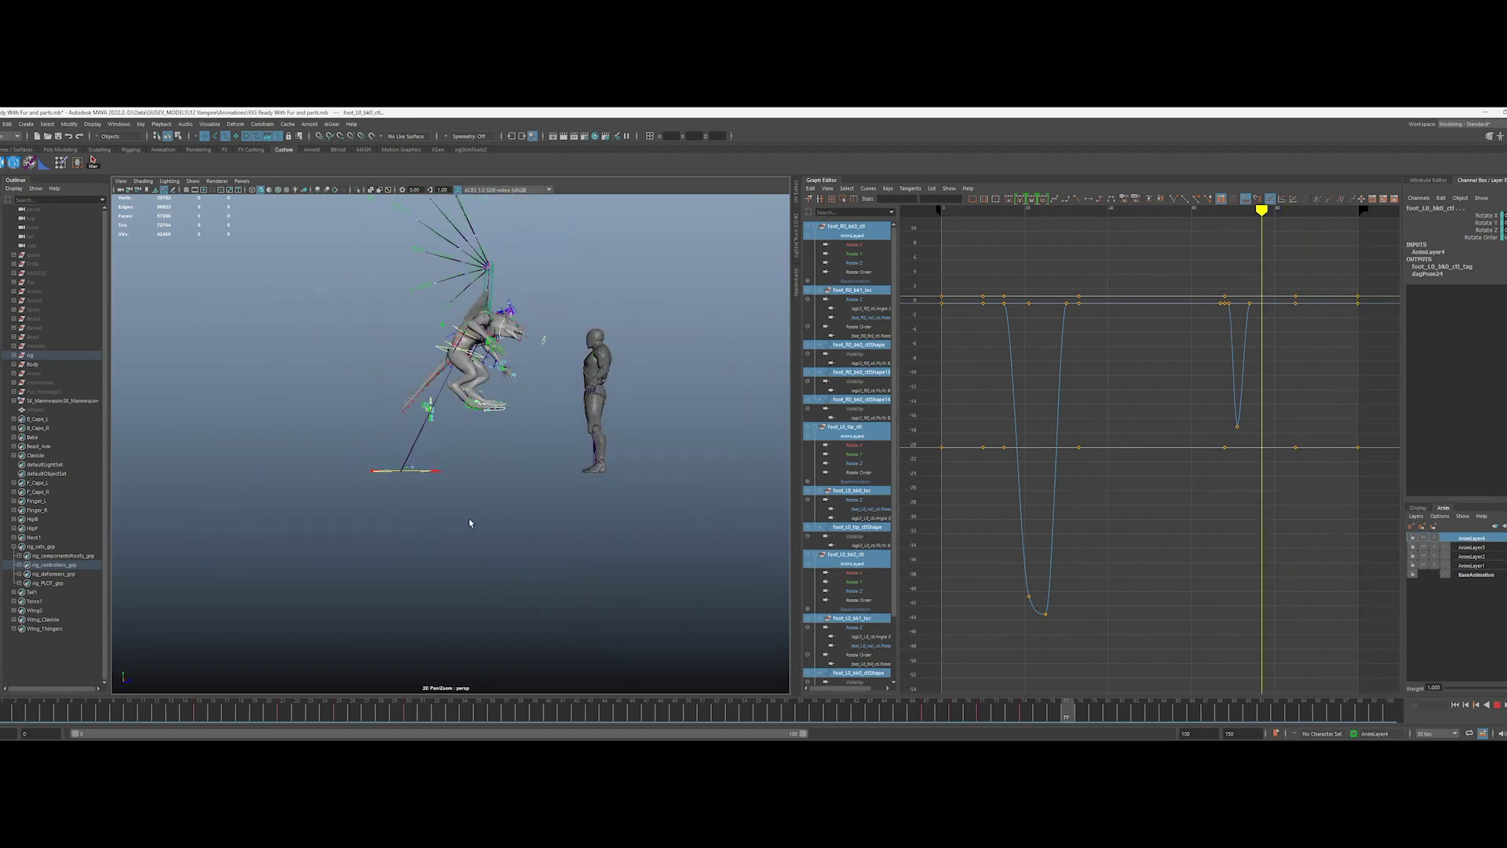
Step: Raise the spine controls' rotation keys around frame 12 on BaseAnimation to deepen the crouch before the leap
key(alt+v)
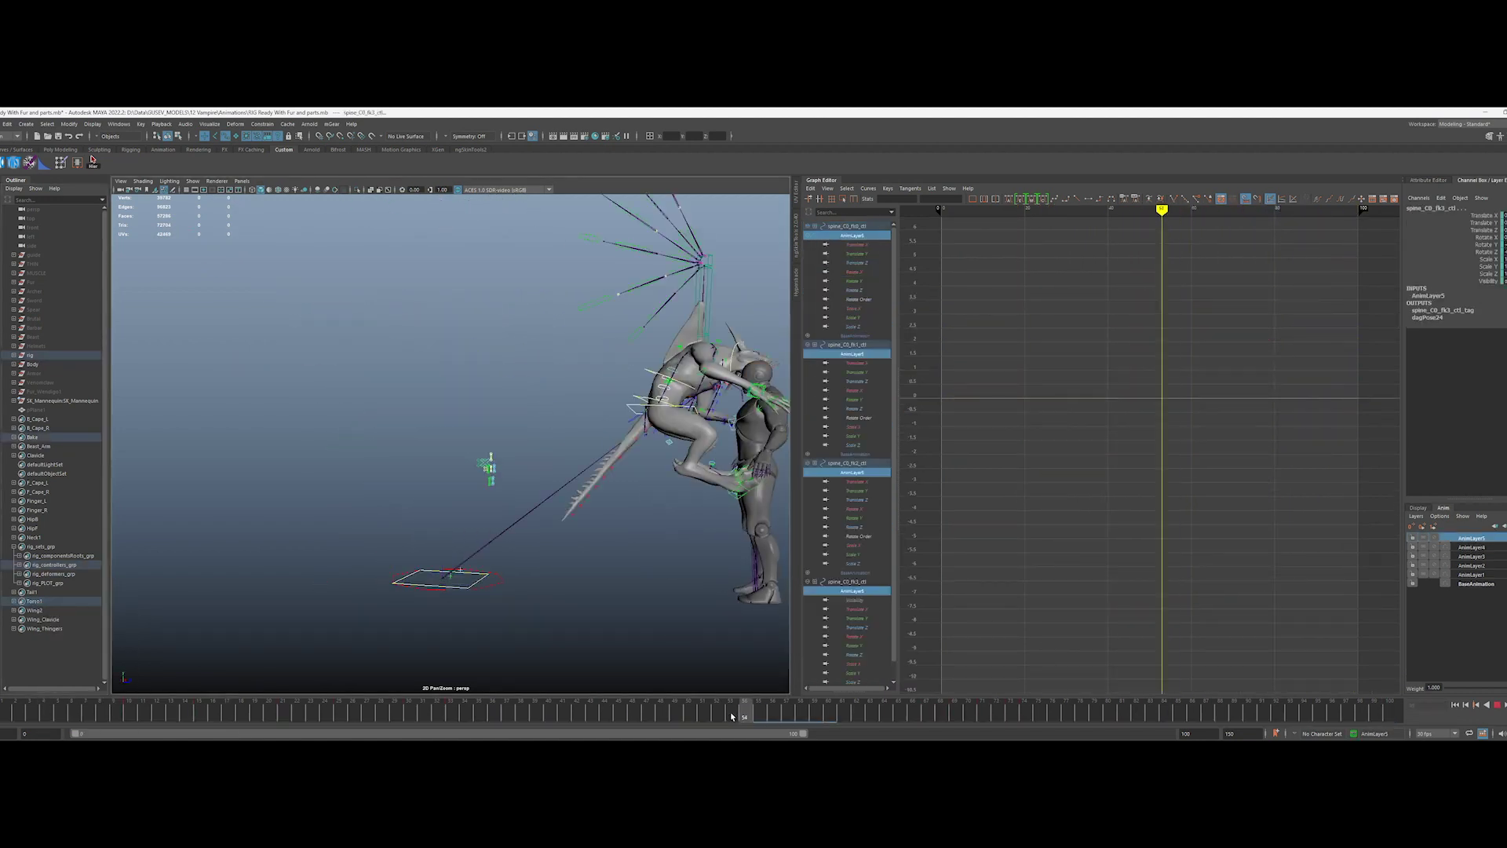
drag(730, 716, 157, 712)
click(1475, 583)
alt+middle_drag(991, 299, 1100, 430)
drag(1097, 416, 1103, 433)
scroll(1103, 430, up, 3)
middle_drag(1077, 405, 1090, 399)
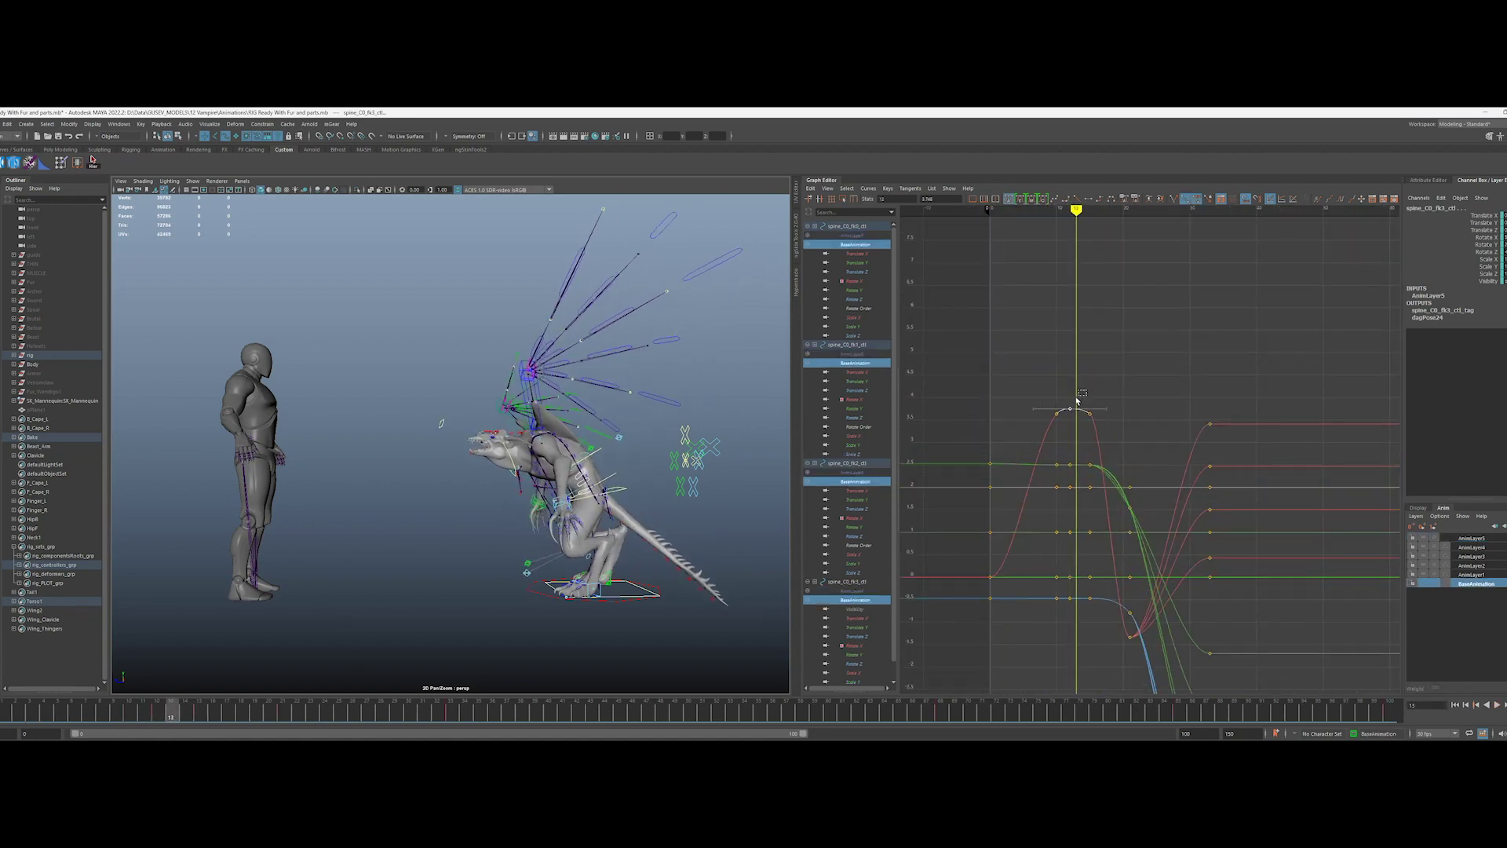
Step: Play back and scrub the animation to review the spine motion through the leap, the jump back and the landing
key(alt+v)
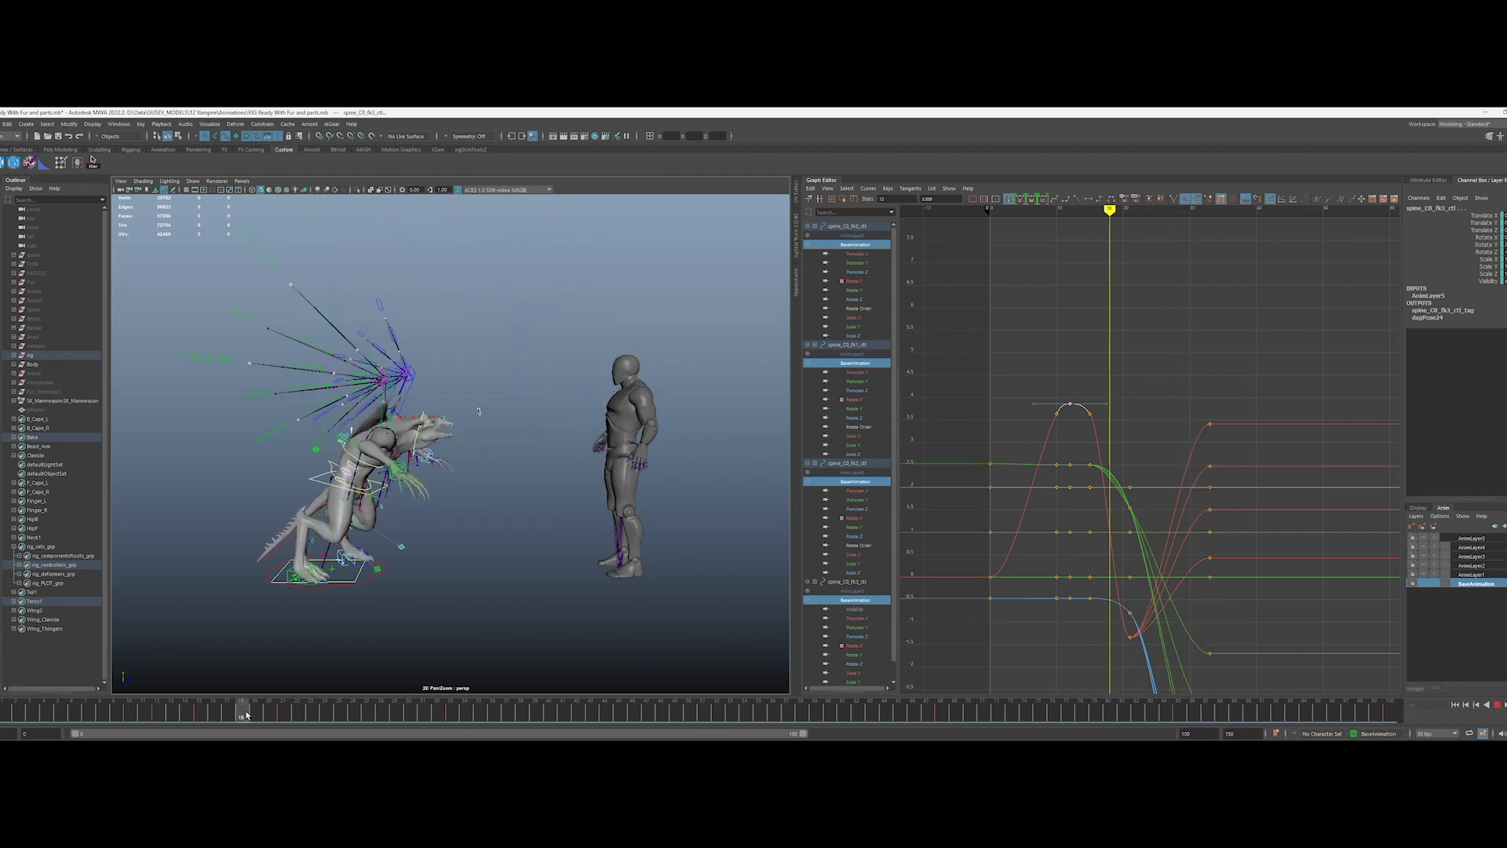
alt+drag(669, 432, 636, 436)
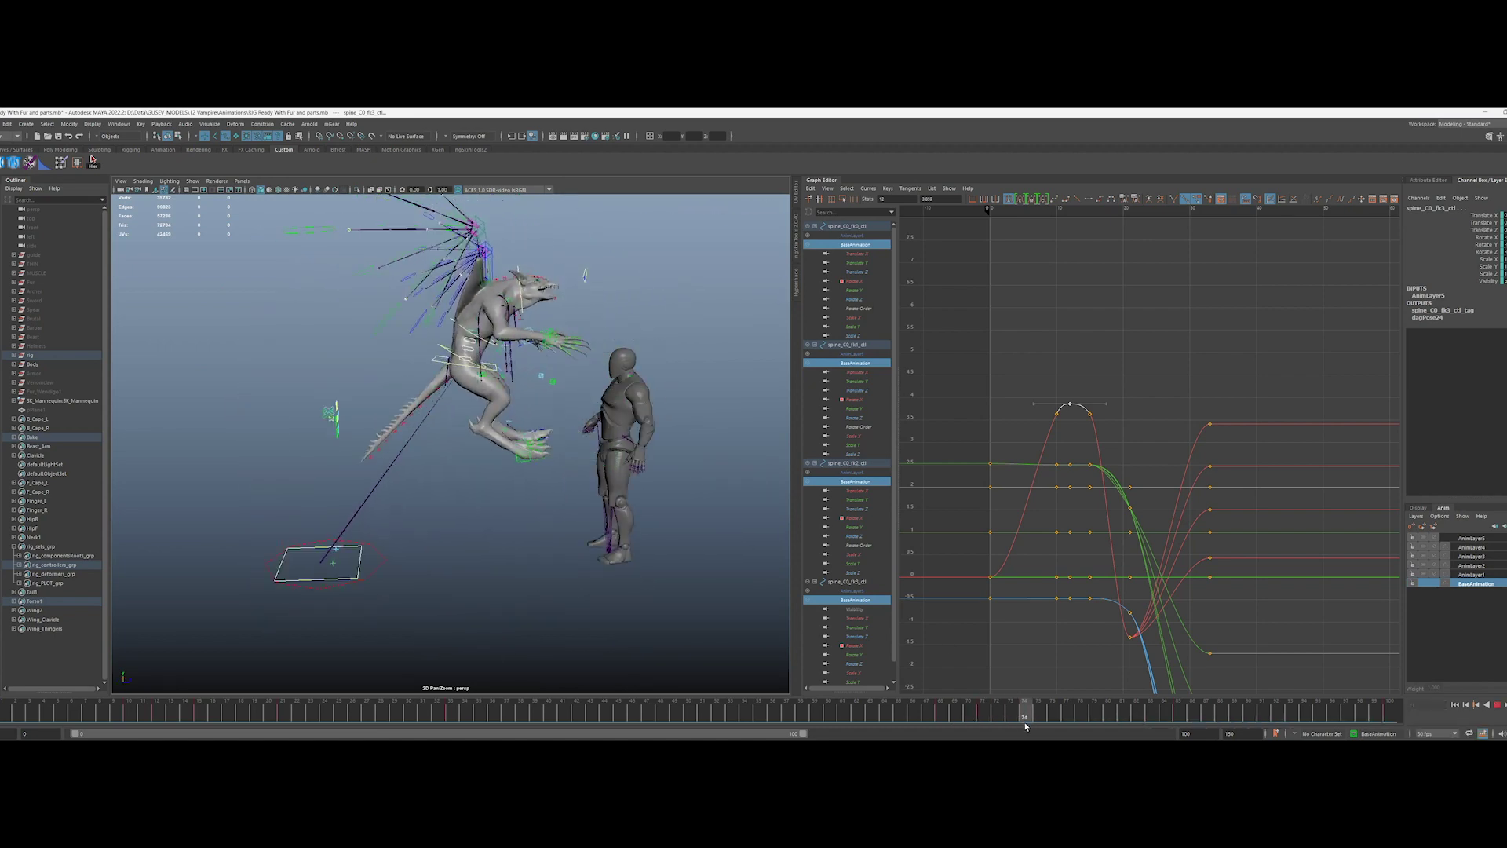
mouse_move(489, 493)
alt+mouse_down()
mouse_move(322, 493)
mouse_move(494, 493)
alt+mouse_up()
click(996, 712)
key(alt+v)
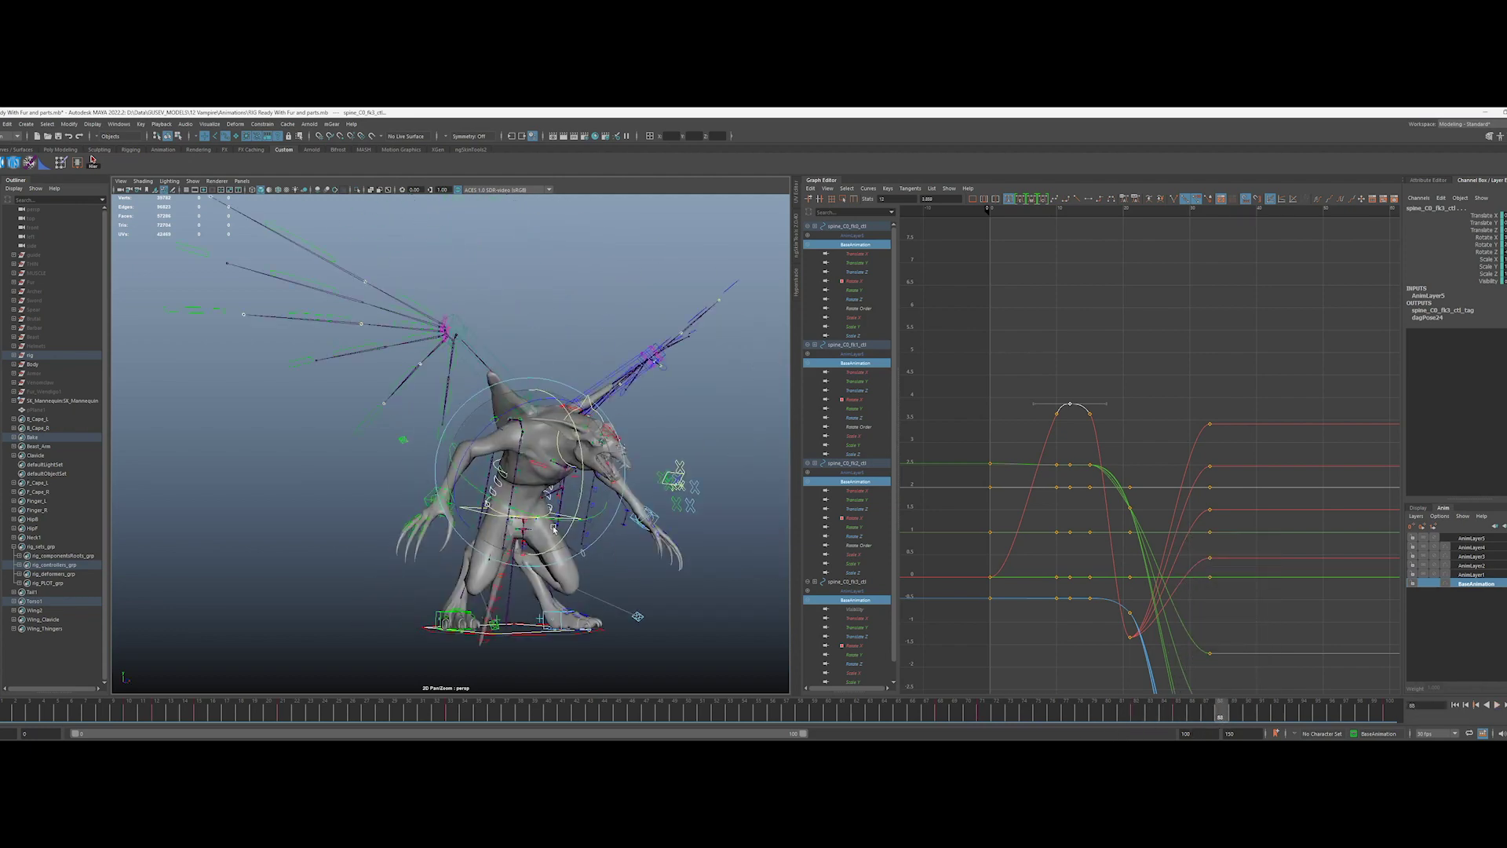
right_click(1190, 711)
click(1184, 711)
key(alt+v)
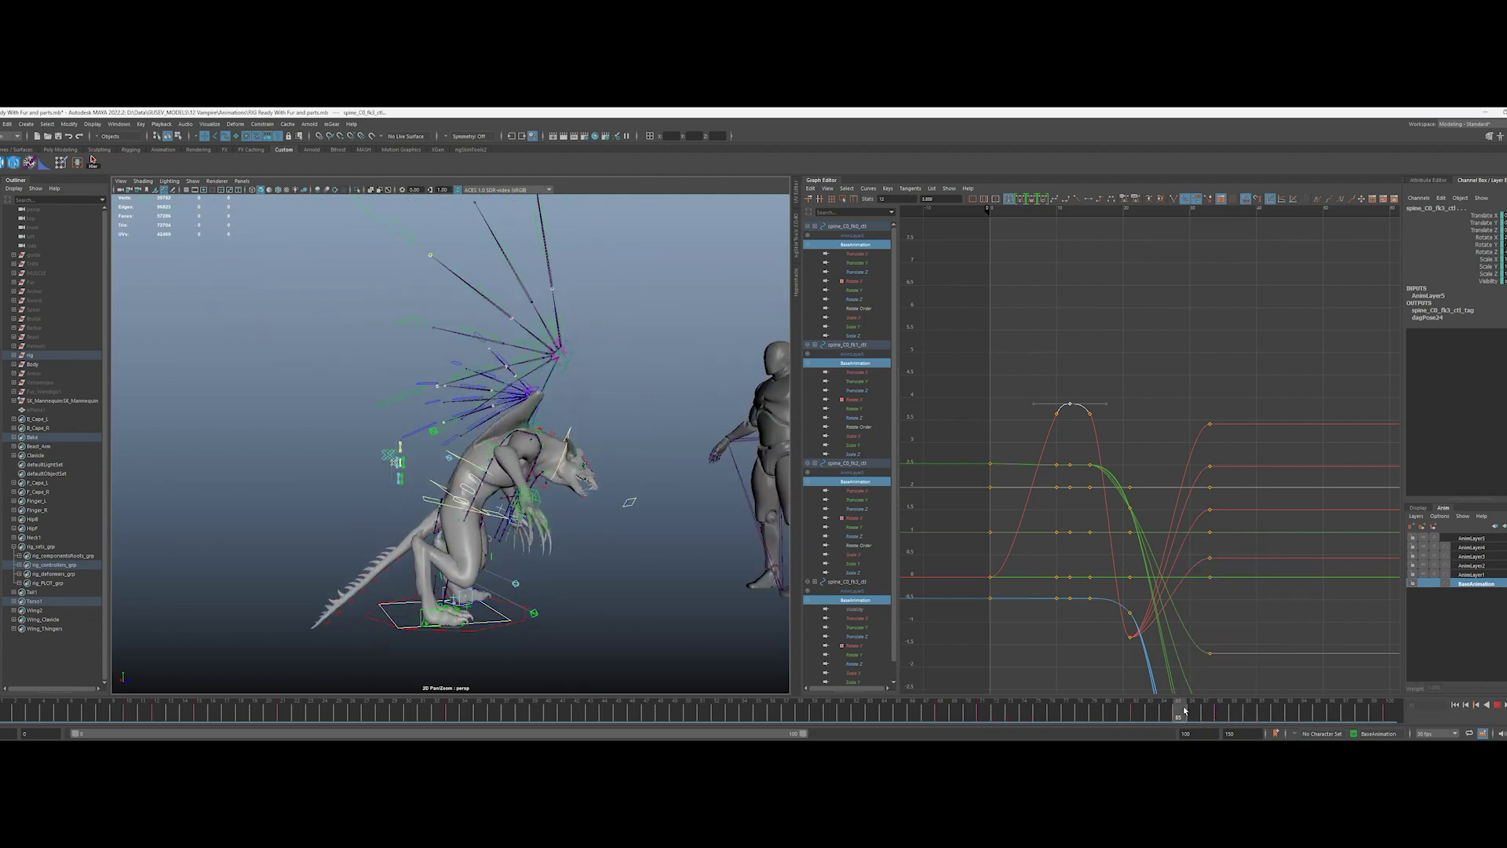
mouse_move(1307, 729)
mouse_down()
mouse_move(923, 676)
mouse_move(1305, 710)
mouse_up()
Step: Select the members of the neck set and add the neck and head controls to a new animation layer
click(49, 537)
right_click(59, 537)
click(77, 544)
alt+drag(510, 486, 439, 487)
drag(441, 711, 1028, 712)
key(alt+shift+v)
click(1503, 526)
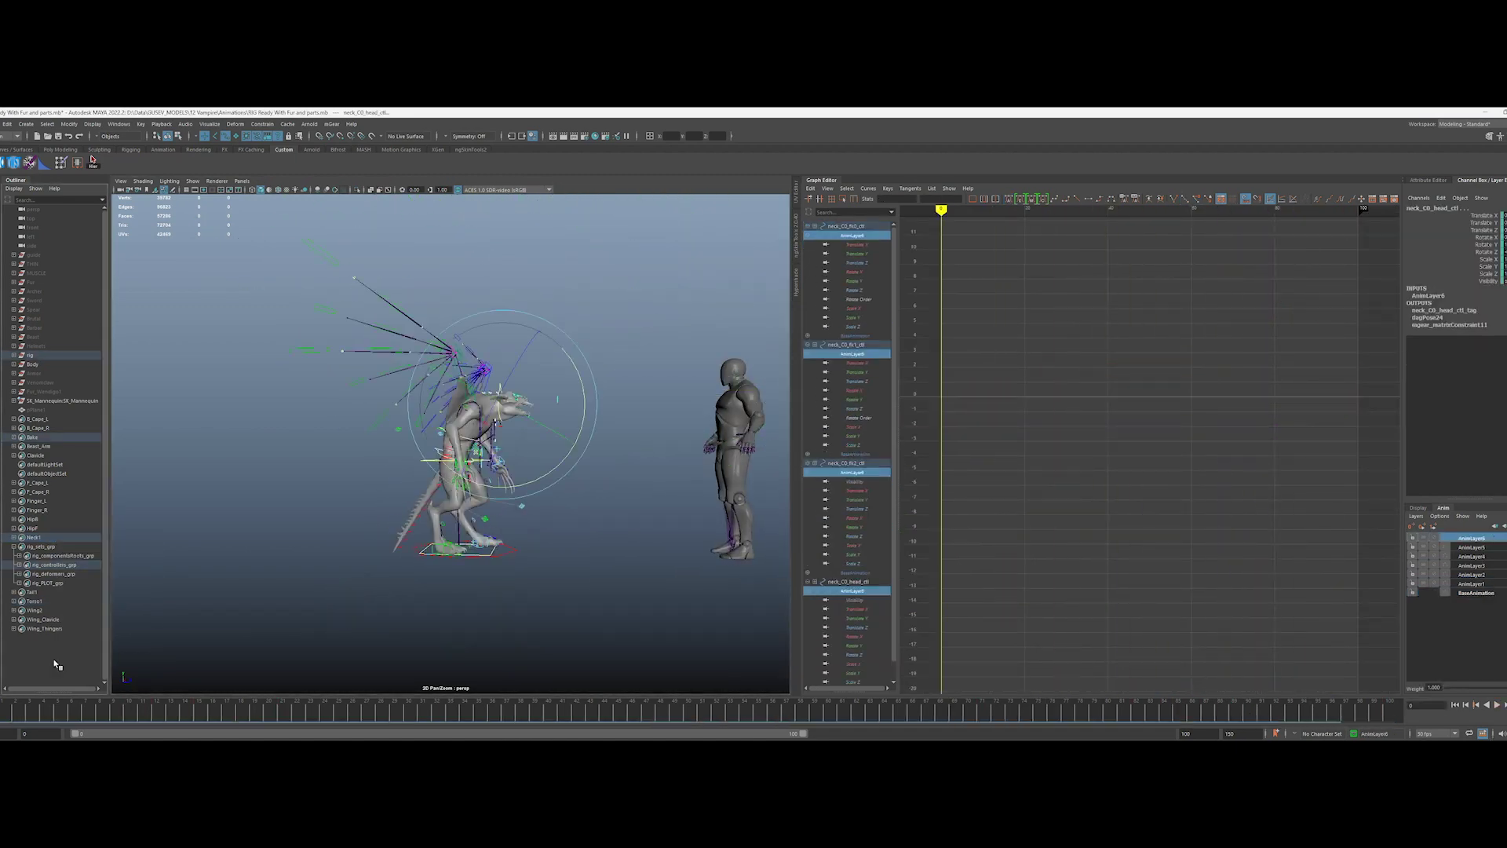
Step: Rotate the neck and head controls on AnimLayer6 through the leap up to frame 33, aiming the head at the mannequin
key(alt+v)
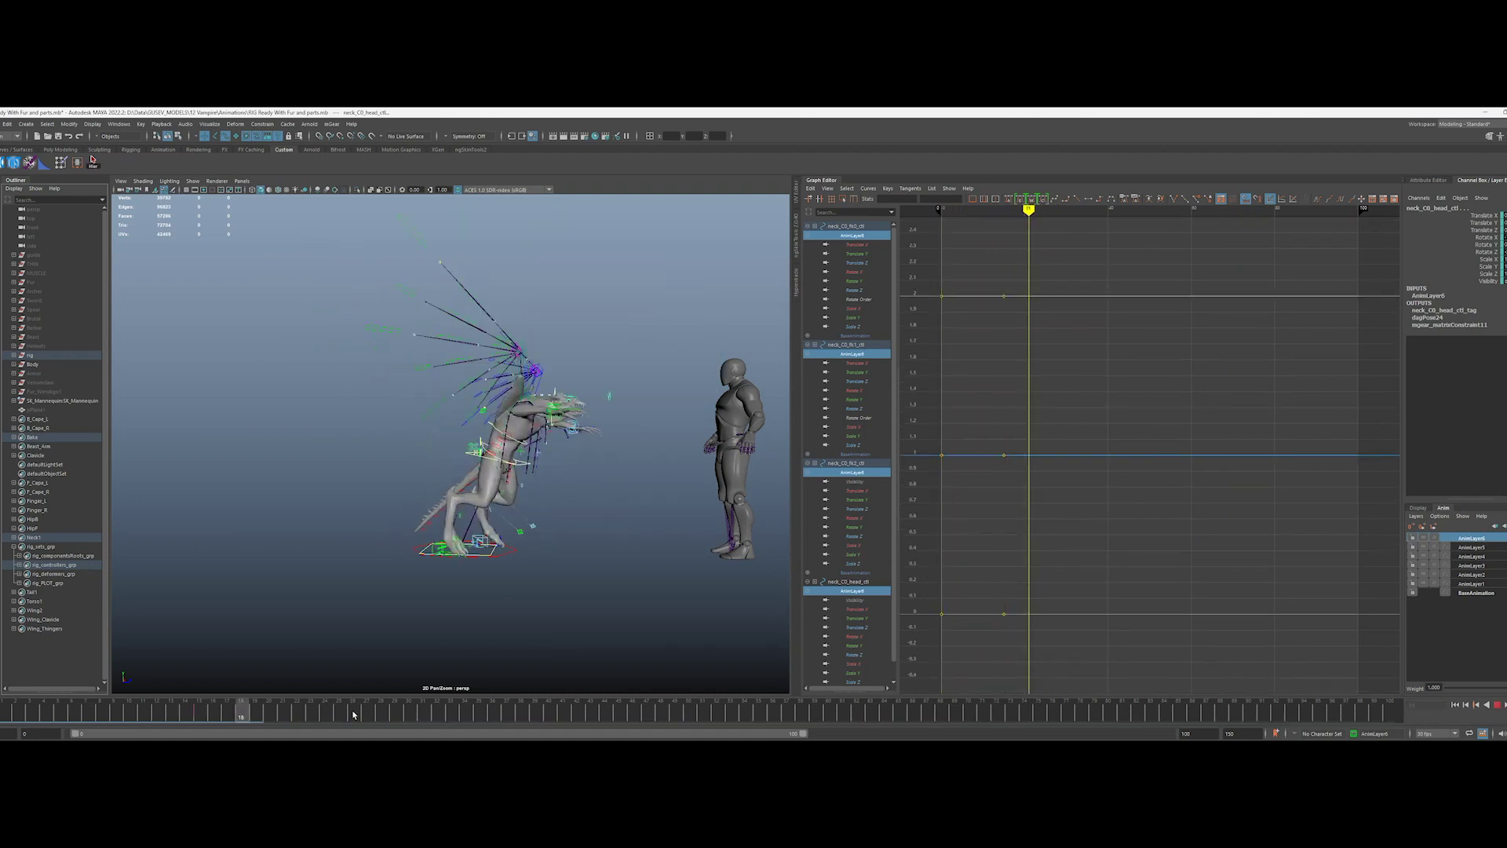
click(339, 711)
alt+drag(596, 439, 424, 439)
drag(604, 338, 628, 392)
alt+drag(502, 440, 675, 440)
alt+middle_drag(774, 518, 626, 439)
mouse_move(339, 713)
mouse_down()
mouse_move(205, 713)
mouse_move(383, 716)
mouse_move(367, 716)
mouse_up()
mouse_move(596, 439)
alt+mouse_down()
mouse_move(456, 439)
mouse_move(596, 440)
alt+mouse_up()
drag(559, 337, 503, 409)
drag(463, 702, 450, 706)
alt+right_drag(550, 440, 644, 440)
drag(644, 440, 604, 495)
alt+drag(604, 494, 510, 528)
Step: Rotate the neck and head controls at frame 80 on AnimLayer6 for the jump back
key(alt+v)
drag(941, 717, 682, 717)
drag(1080, 728, 1108, 726)
alt+right_drag(503, 534, 572, 535)
alt+drag(572, 534, 440, 526)
drag(440, 471, 628, 498)
alt+drag(502, 518, 644, 522)
alt+right_drag(643, 522, 595, 528)
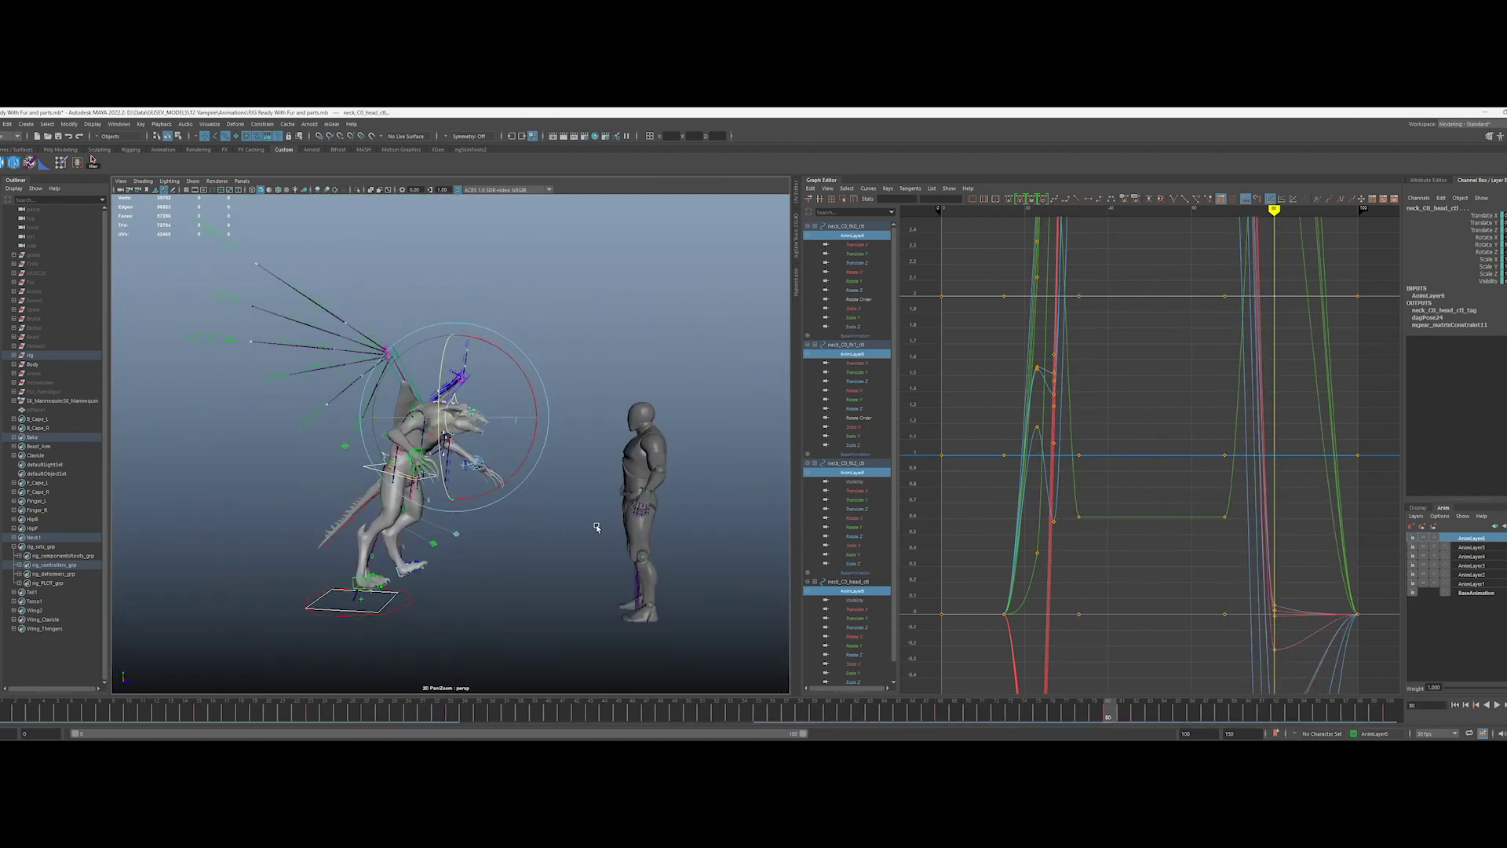
Step: Refine the neck and head rotation on AnimLayer6 between the push-off at frame 71 and the landing, checking it through frame 100
drag(970, 717, 1029, 717)
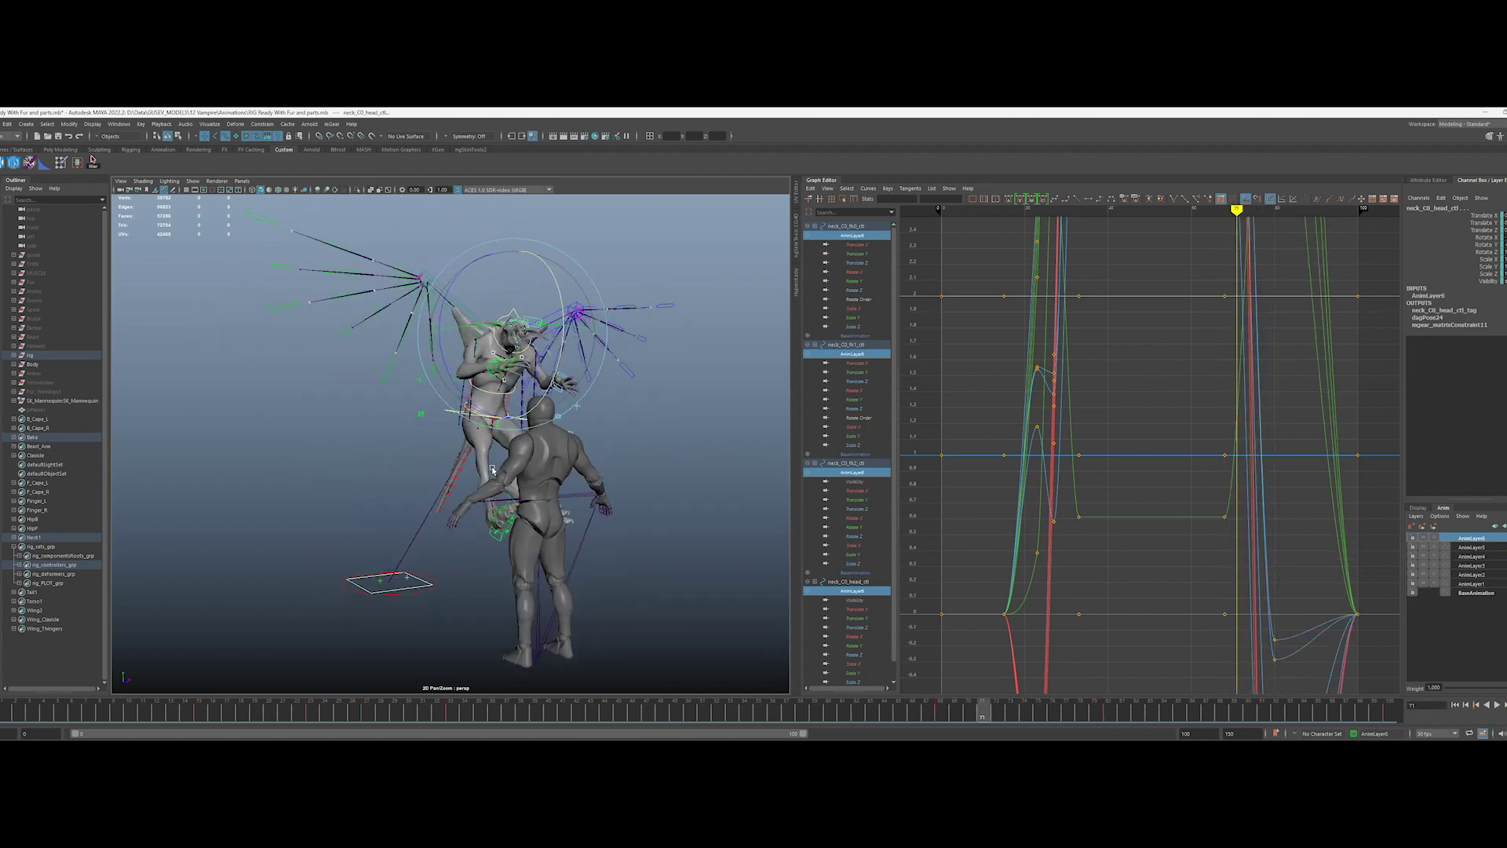
alt+drag(475, 467, 377, 464)
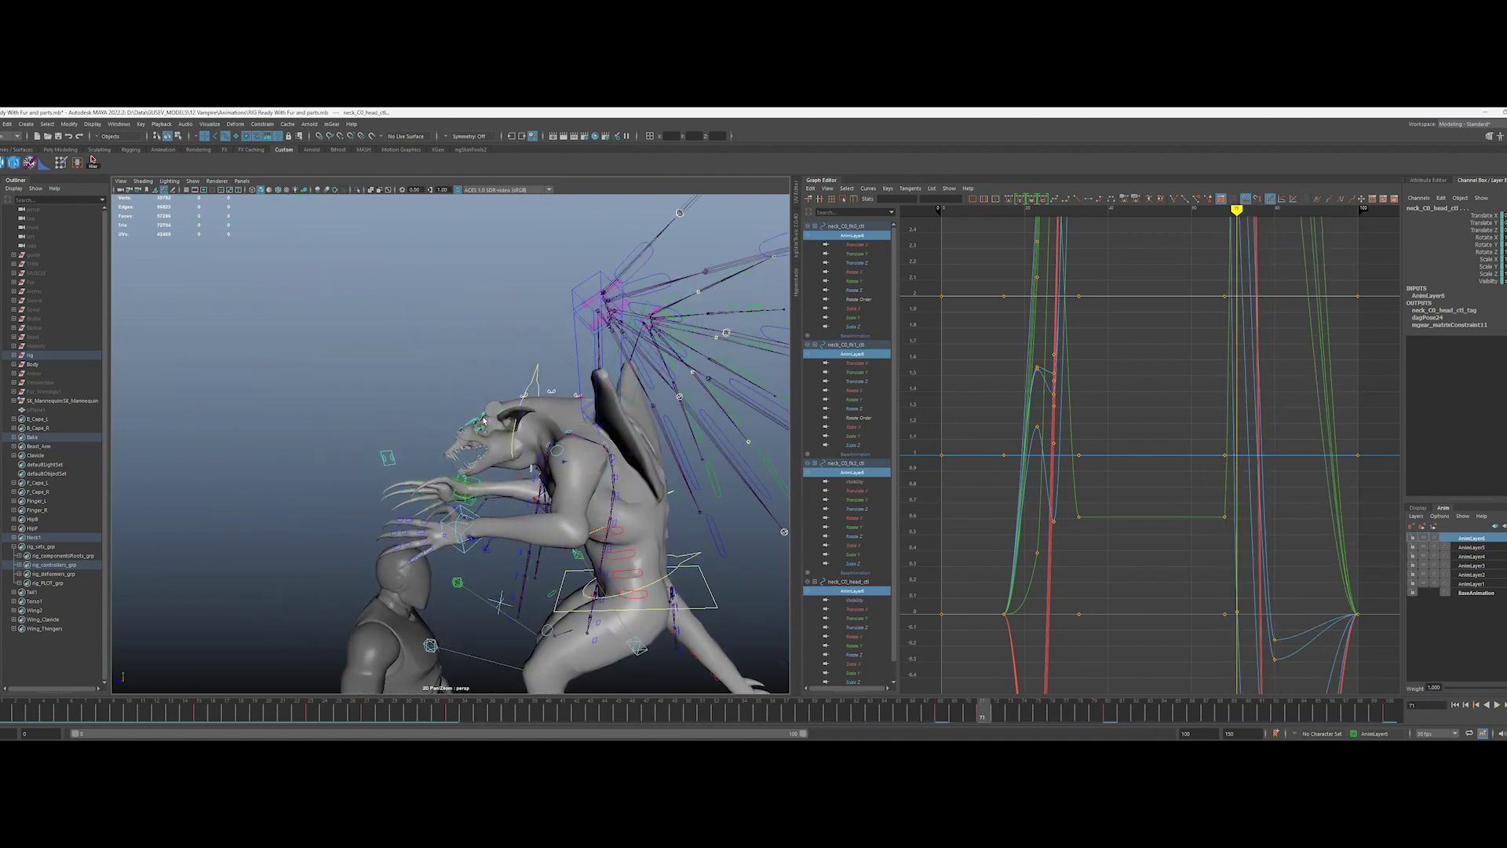
click(518, 361)
alt+right_drag(690, 409, 621, 408)
key(ctrl+z)
drag(986, 710, 1053, 711)
alt+drag(463, 439, 662, 444)
alt+drag(471, 471, 639, 481)
drag(463, 385, 455, 416)
drag(1053, 710, 1152, 711)
alt+middle_drag(393, 502, 606, 414)
drag(1152, 713, 1248, 717)
alt+drag(628, 451, 416, 432)
alt+drag(314, 502, 492, 539)
drag(1118, 710, 1390, 713)
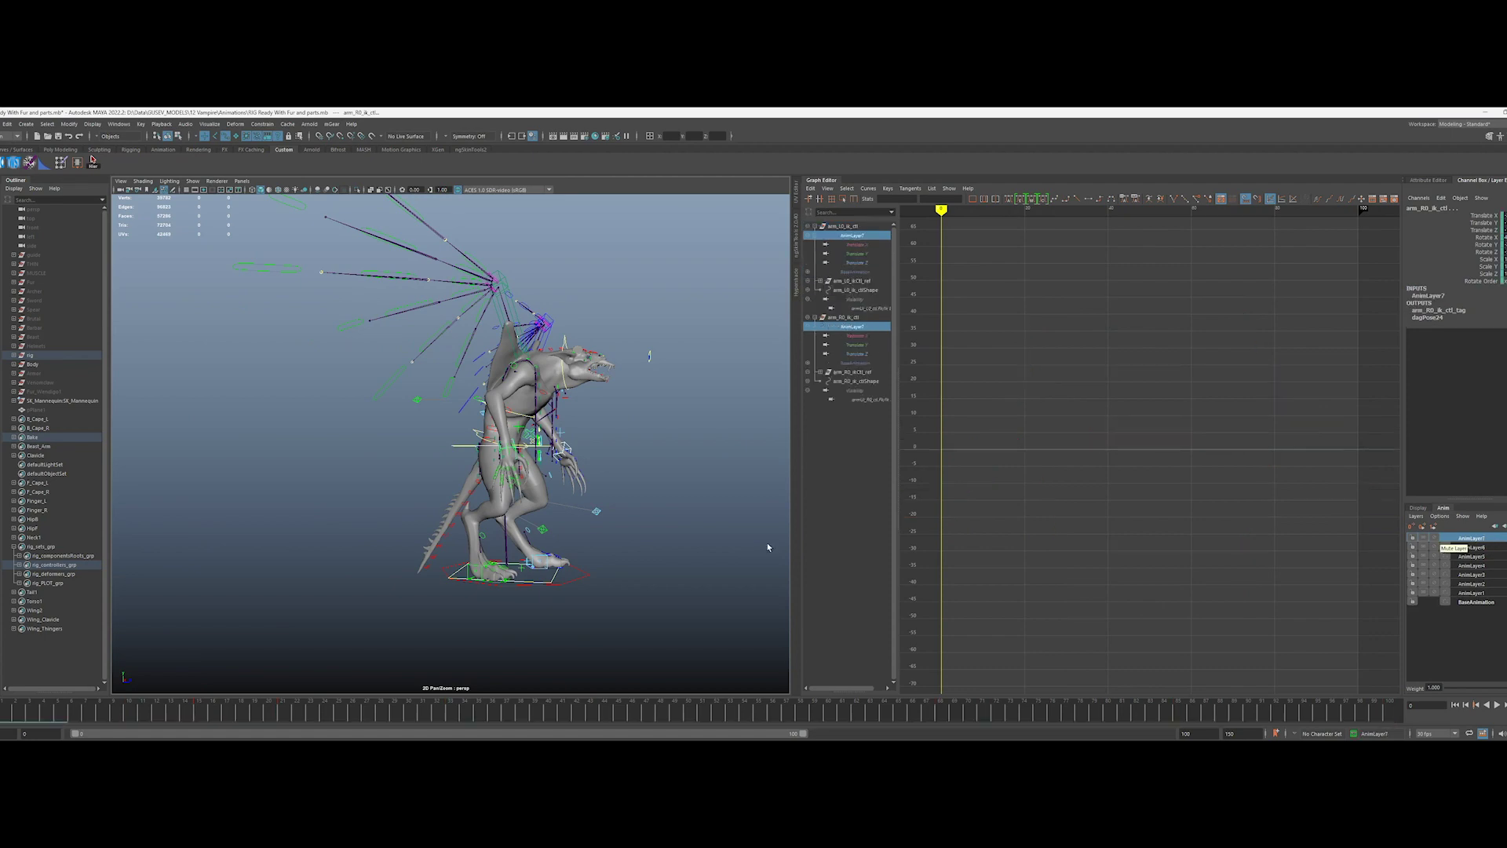
Step: Place both arm IK controls on AnimLayer7 so the hands grip the mannequin's shoulders from frame 33 to 68
click(1390, 715)
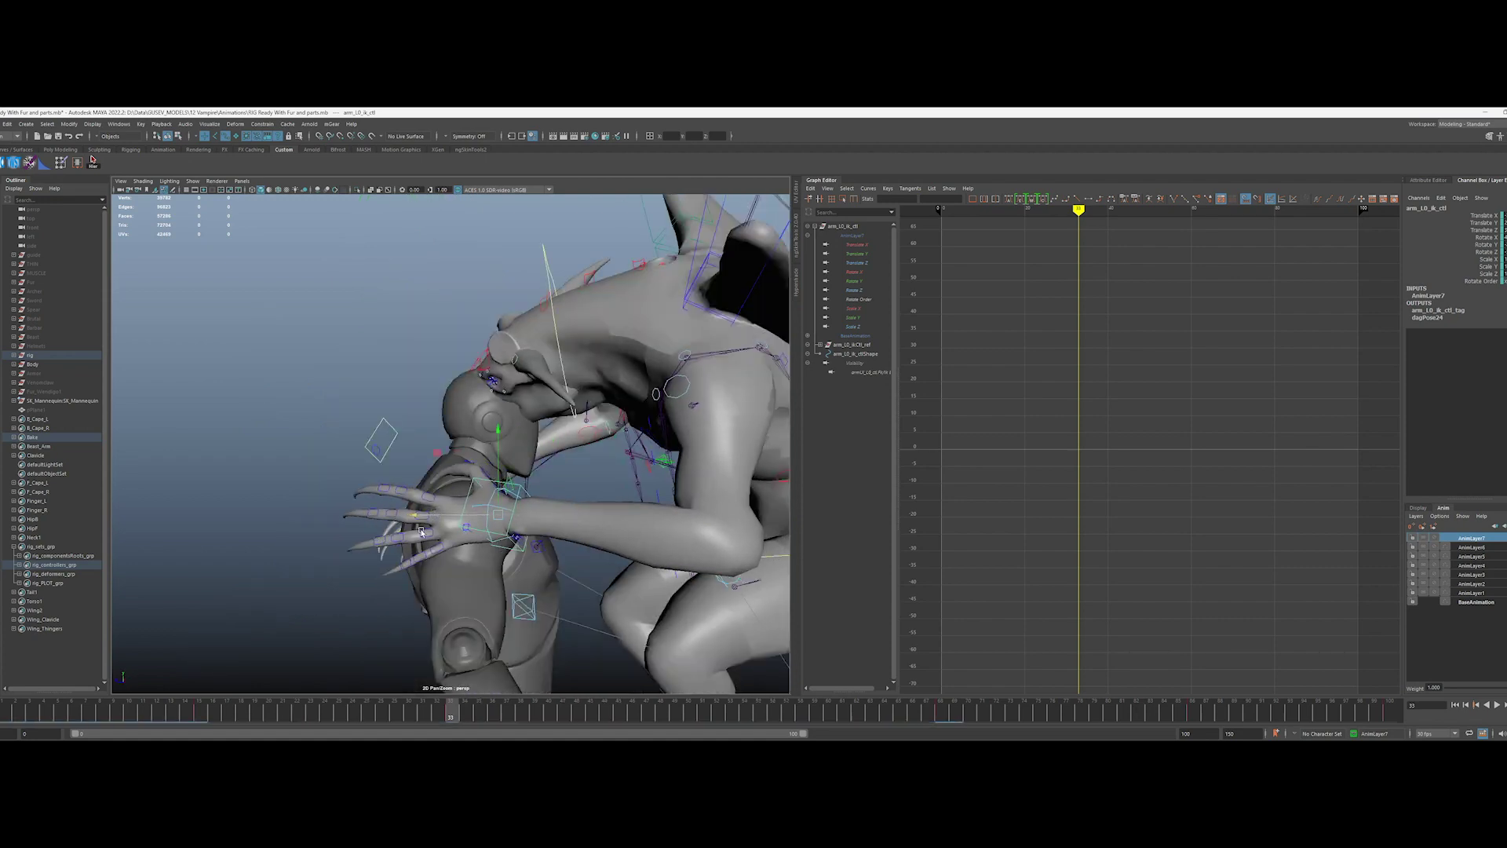
alt+drag(375, 406, 549, 424)
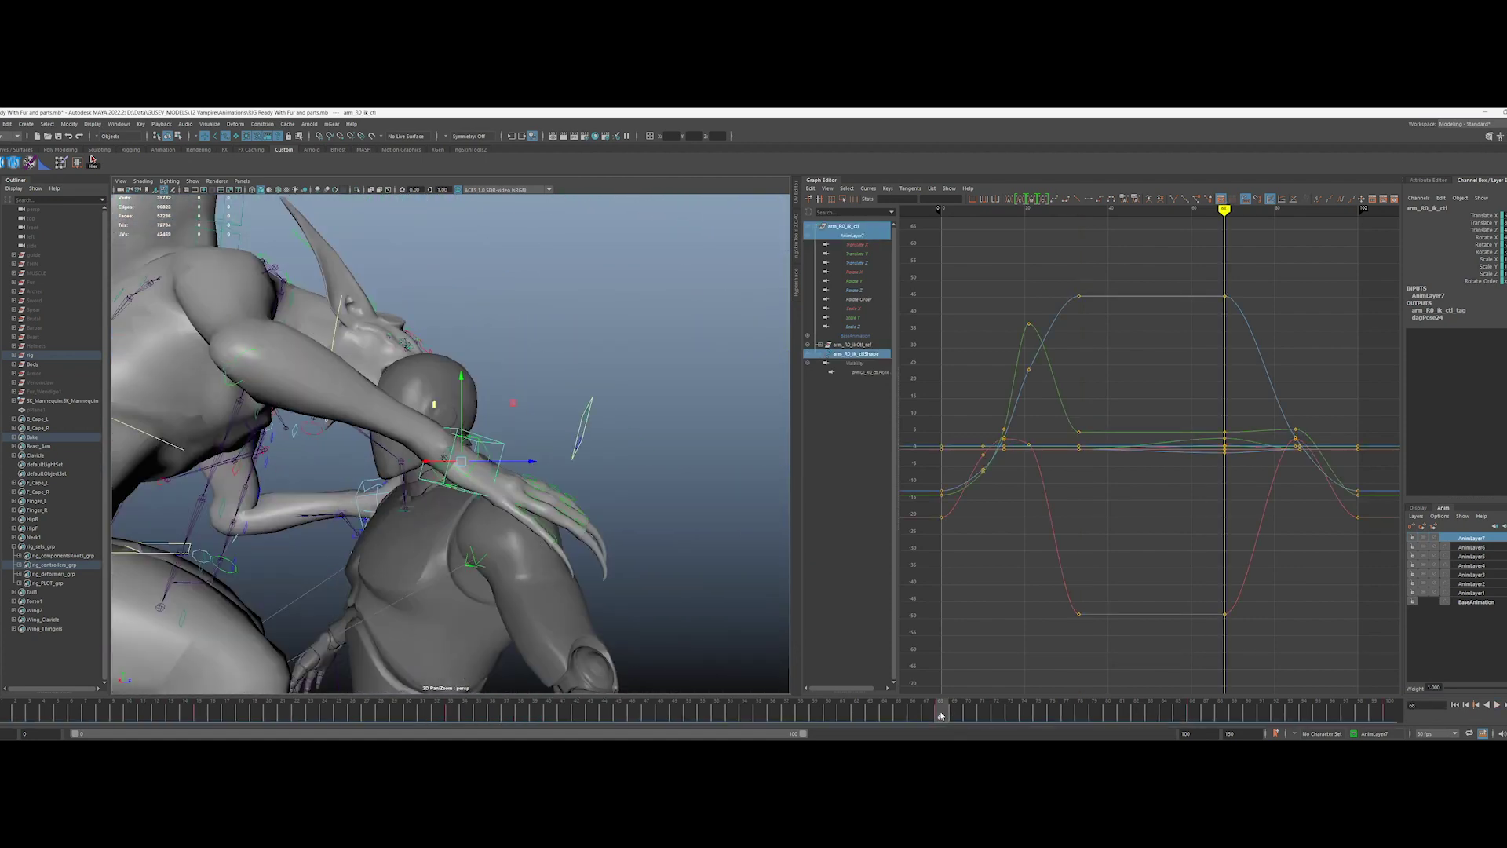
alt+right_drag(549, 424, 447, 522)
key(alt+shift+v)
right_click(1466, 539)
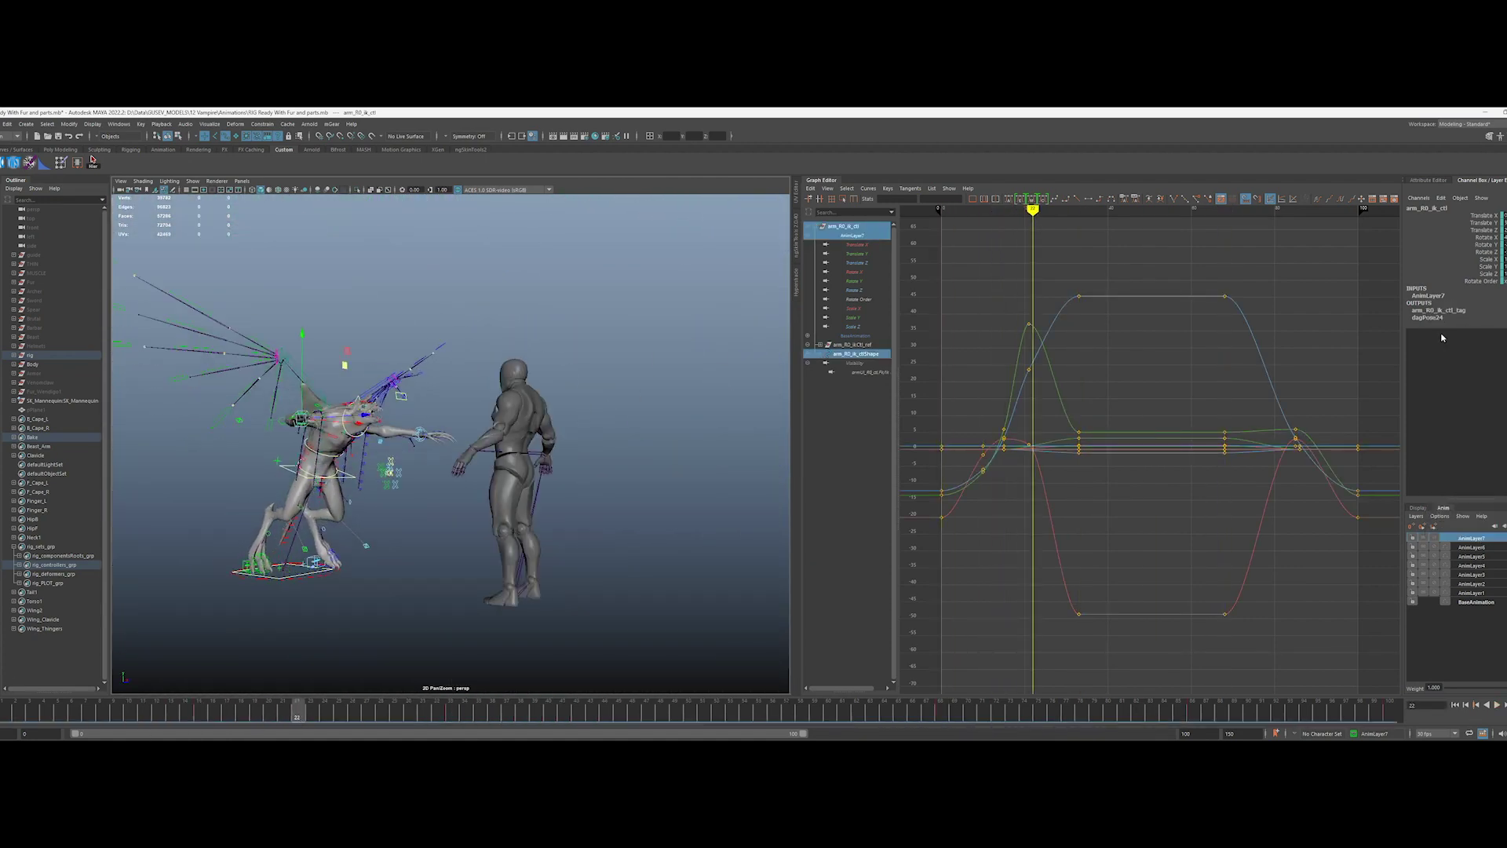
click(1451, 333)
Step: Reposition the arm IK controls on AnimLayer7 between frames 21 and 28 so the hands reach for the mannequin during the leap
drag(269, 715, 338, 714)
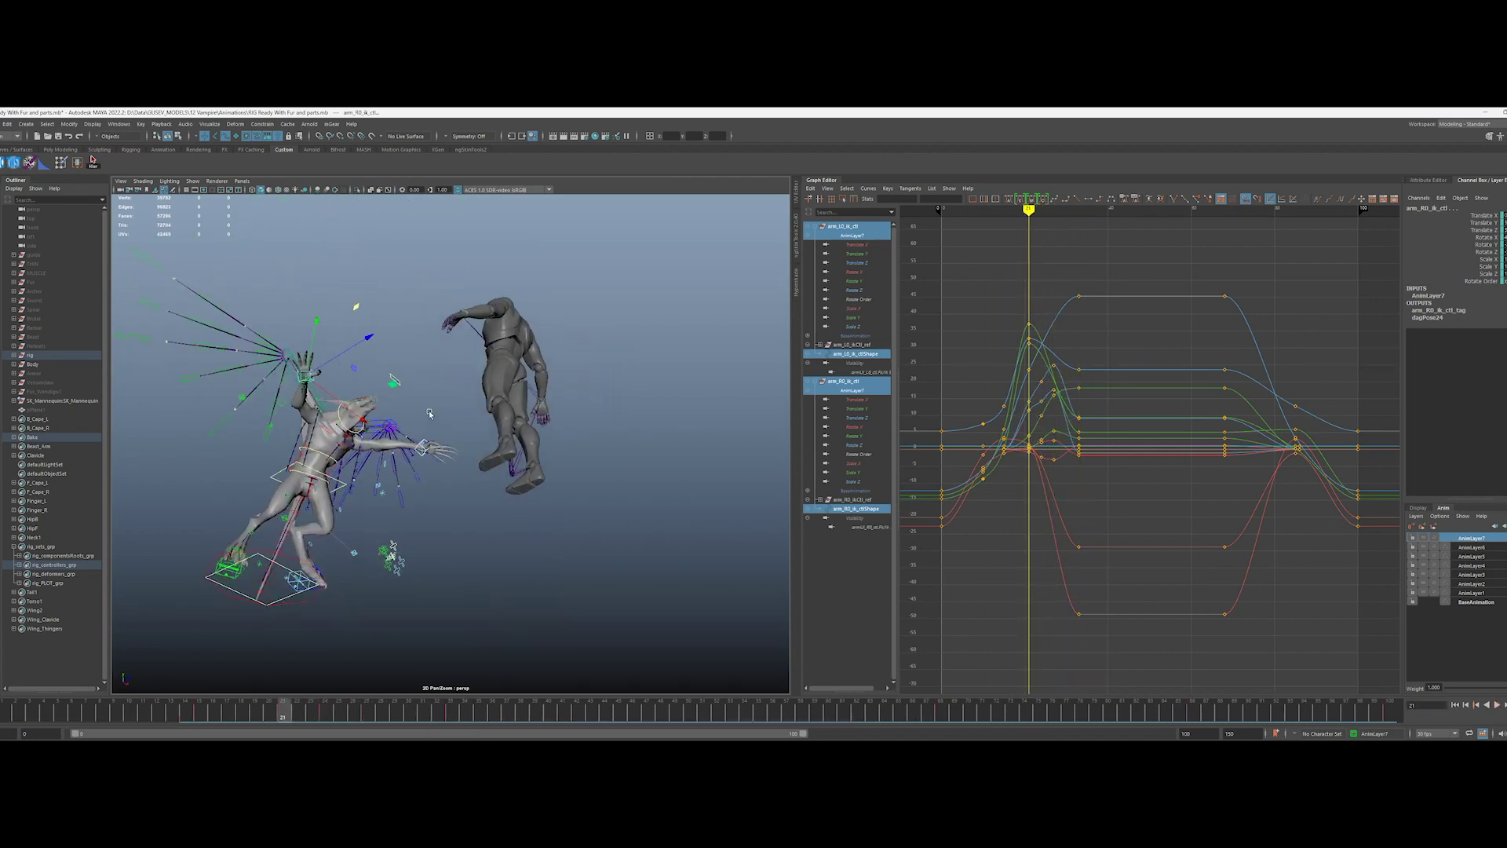
alt+drag(438, 422, 353, 401)
click(367, 712)
right_click(369, 711)
click(387, 581)
drag(366, 712, 283, 713)
alt+drag(392, 510, 549, 437)
click(690, 406)
drag(505, 330, 479, 320)
alt+drag(479, 321, 377, 659)
mouse_move(367, 712)
mouse_down()
mouse_move(397, 712)
mouse_move(281, 715)
mouse_move(381, 712)
mouse_up()
alt+drag(550, 487, 565, 597)
click(658, 431)
Step: Move both arm IK controls around frame 70 on AnimLayer7 as the hands release the mannequin, and play back the motion
drag(381, 713, 968, 715)
scroll(550, 369, up, 6)
right_click(1468, 539)
click(1473, 333)
click(554, 408)
right_click(1468, 538)
click(1465, 310)
drag(627, 370, 440, 404)
click(615, 478)
mouse_move(615, 478)
alt+mouse_down()
mouse_move(486, 471)
mouse_move(604, 471)
alt+mouse_up()
key(alt+v)
alt+drag(502, 471, 691, 471)
scroll(550, 471, down, 5)
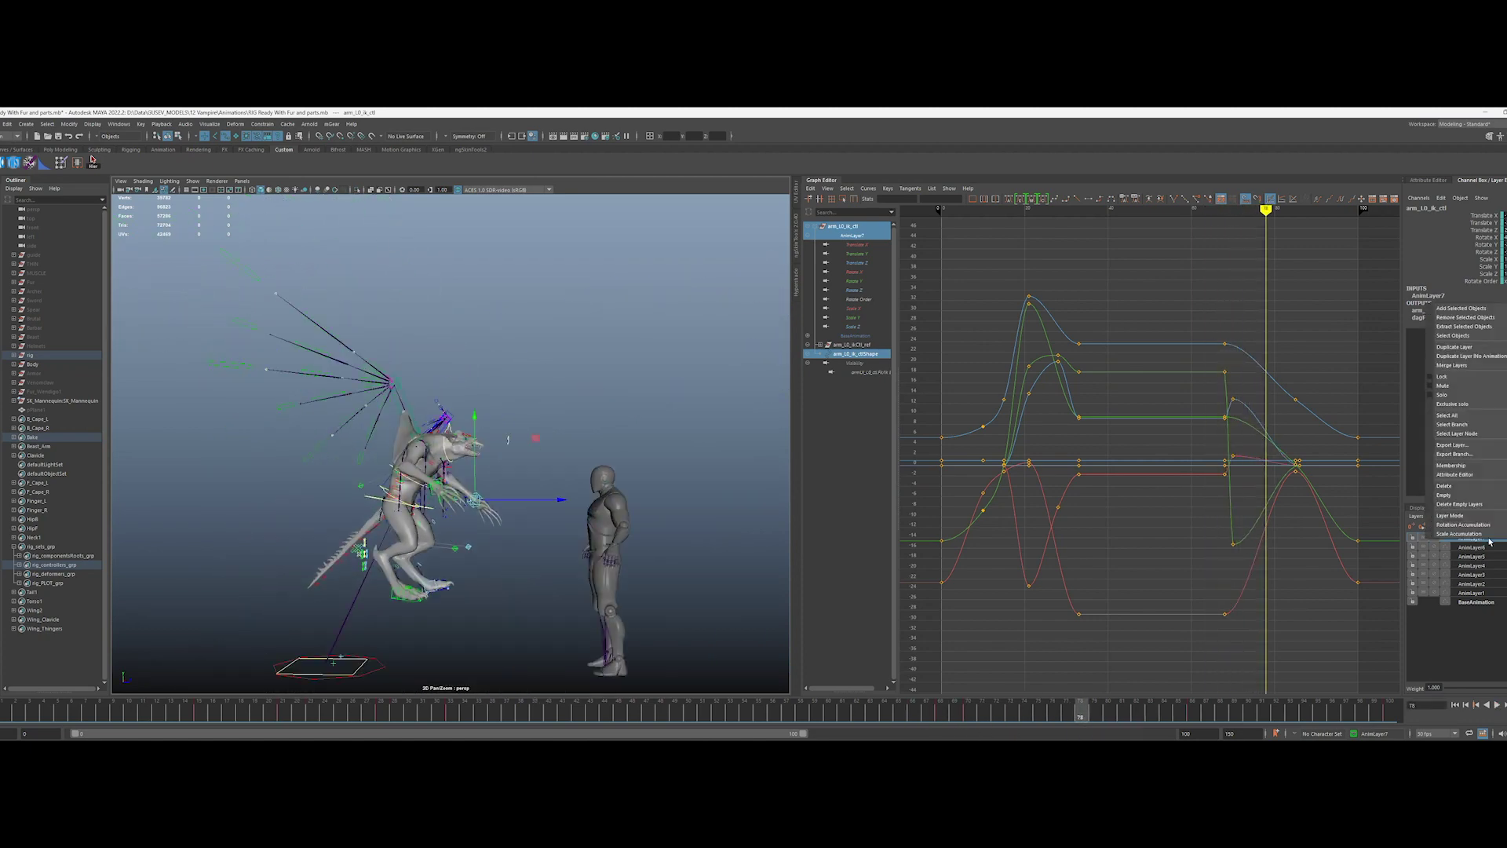
Step: Raise and spread both arm IK controls at frame 80 on AnimLayer7 while the creature jumps back
drag(1081, 714, 1107, 712)
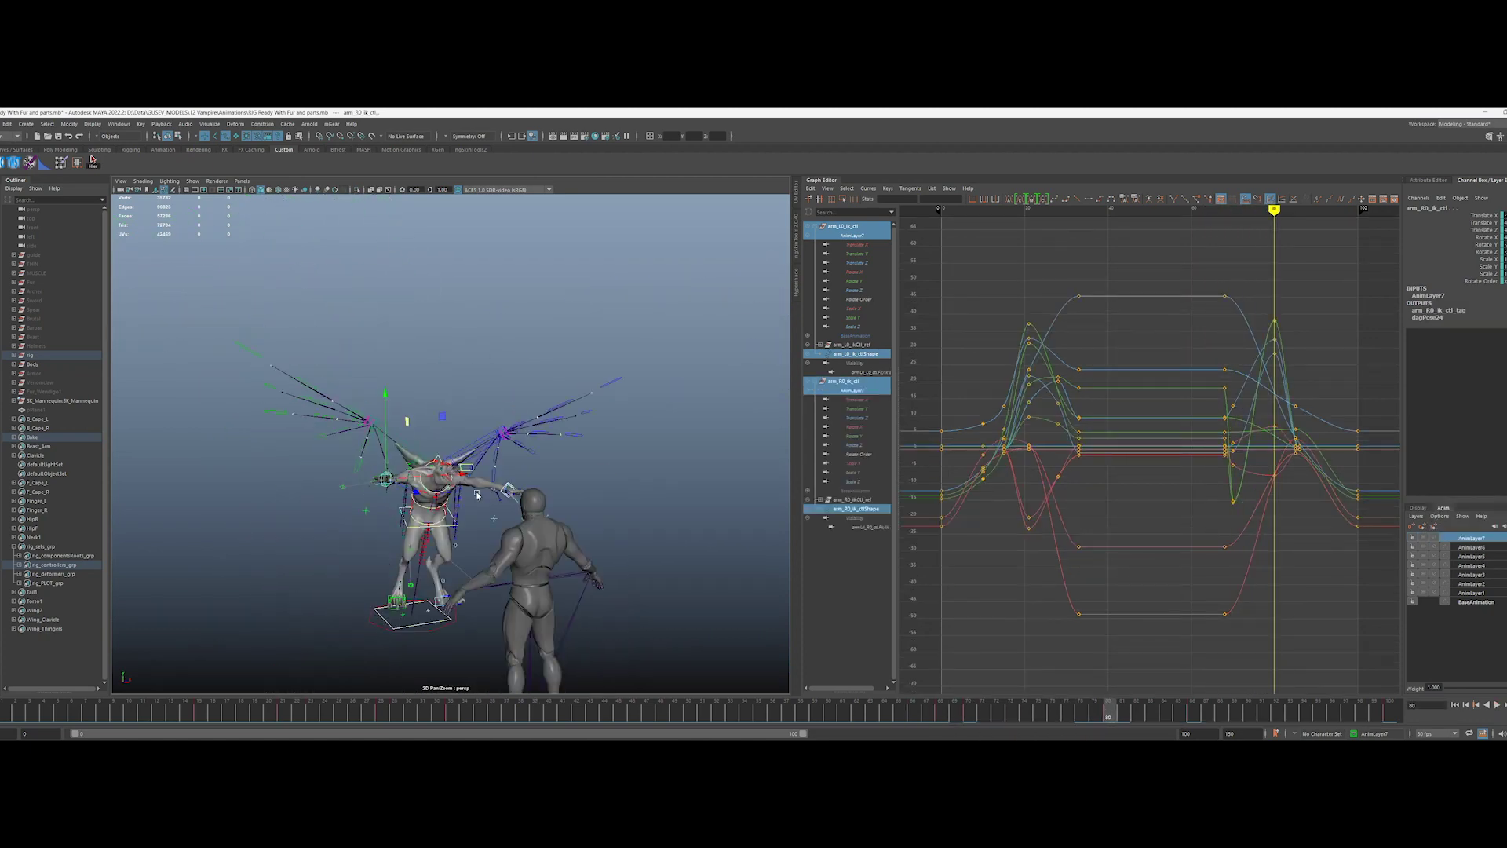
scroll(477, 495, up, 5)
alt+drag(478, 494, 518, 533)
click(633, 622)
drag(633, 597, 632, 541)
alt+drag(471, 495, 417, 439)
alt+drag(416, 471, 628, 499)
click(498, 527)
alt+right_drag(628, 499, 487, 534)
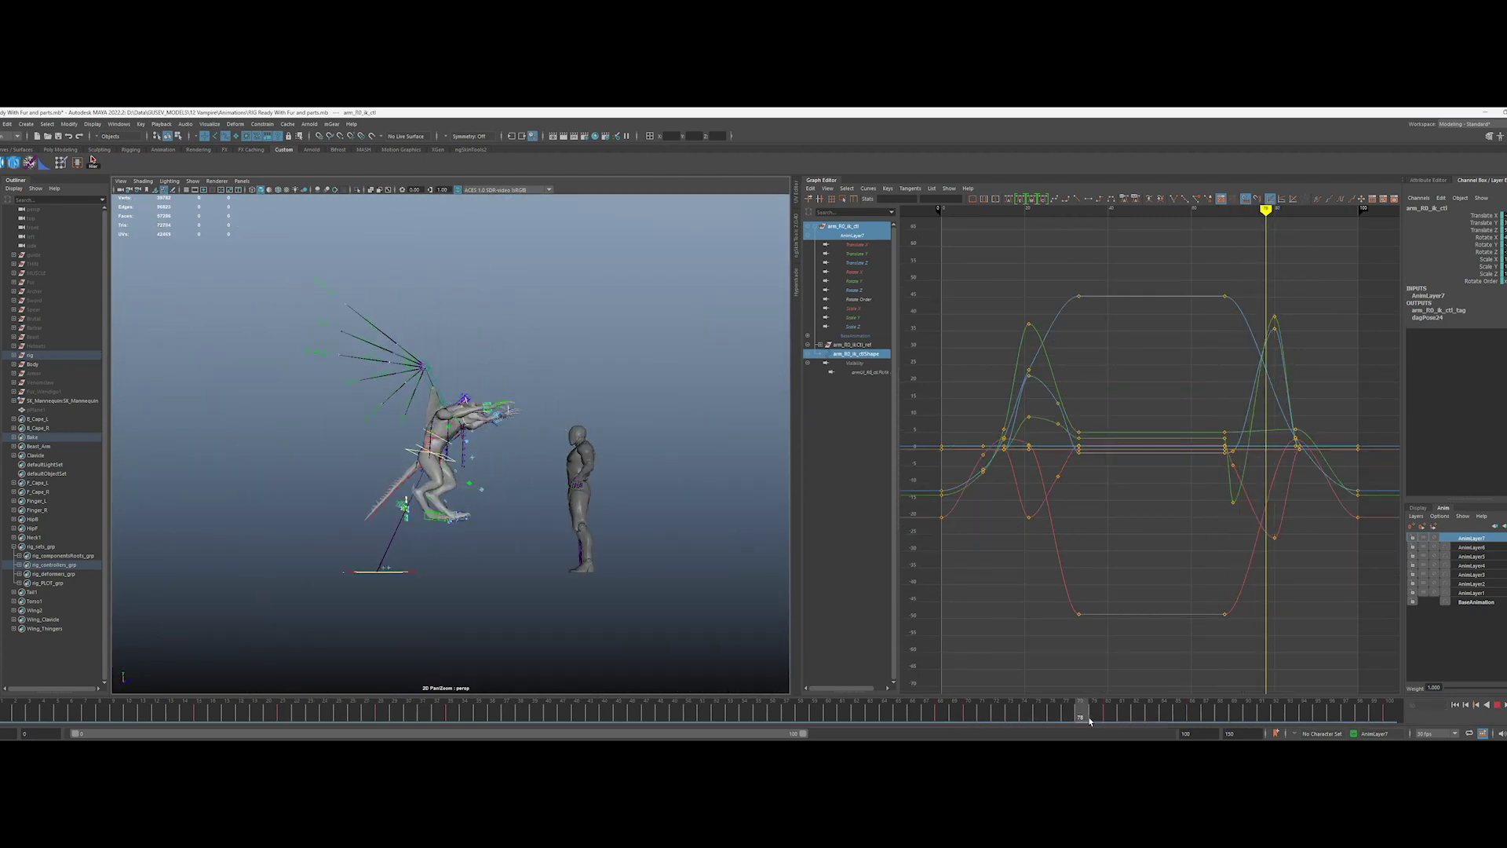
Step: Refine the arm IK controls around frame 79 on AnimLayer7, checking the airborne arm pose from several angles
click(554, 410)
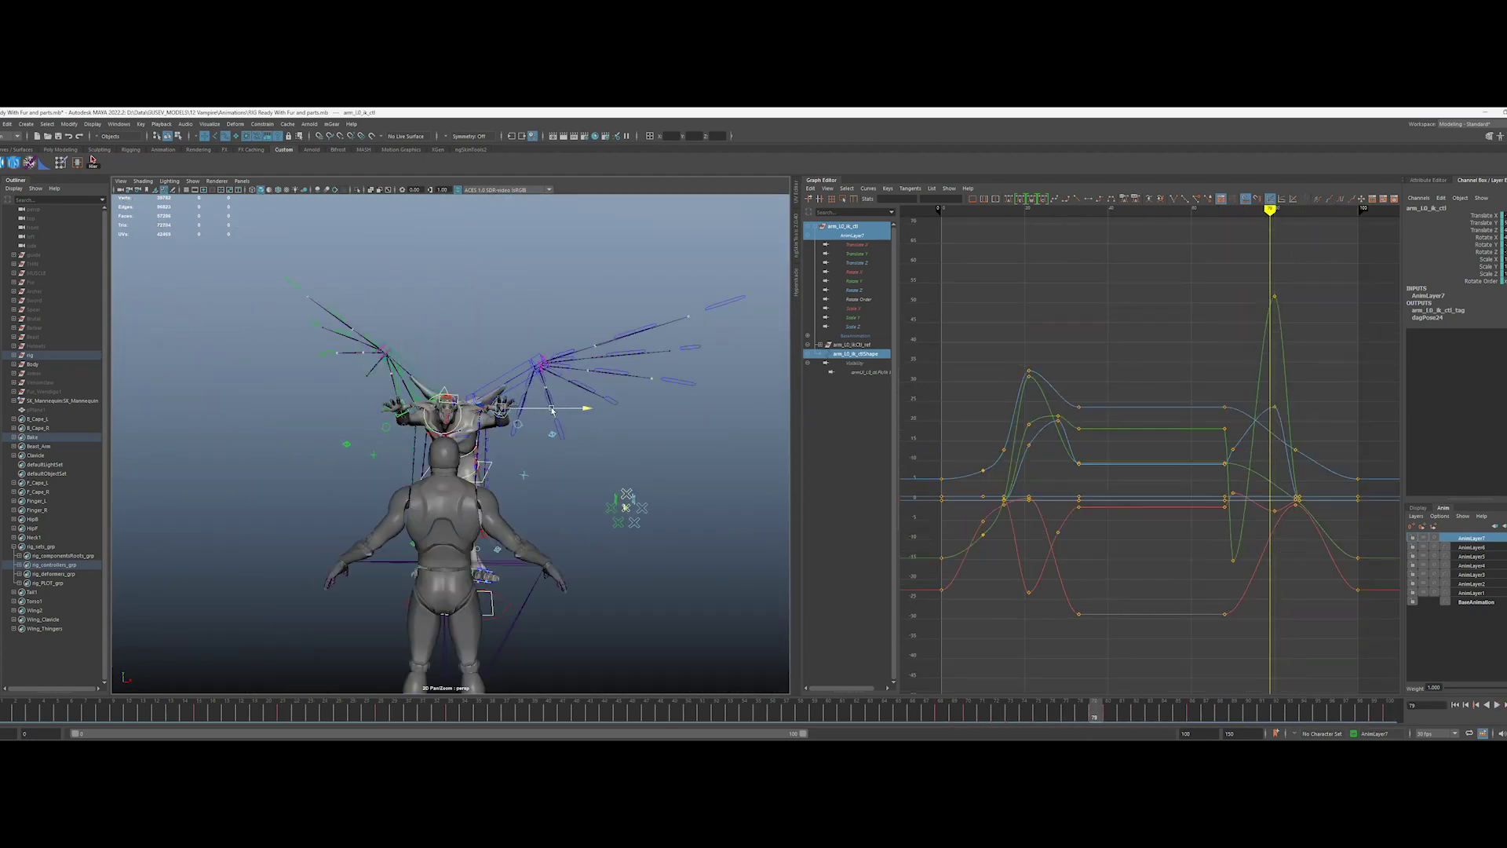
key(ctrl+z)
scroll(233, 374, up, 5)
scroll(232, 374, down, 3)
click(336, 438)
click(1150, 717)
alt+drag(487, 511, 533, 611)
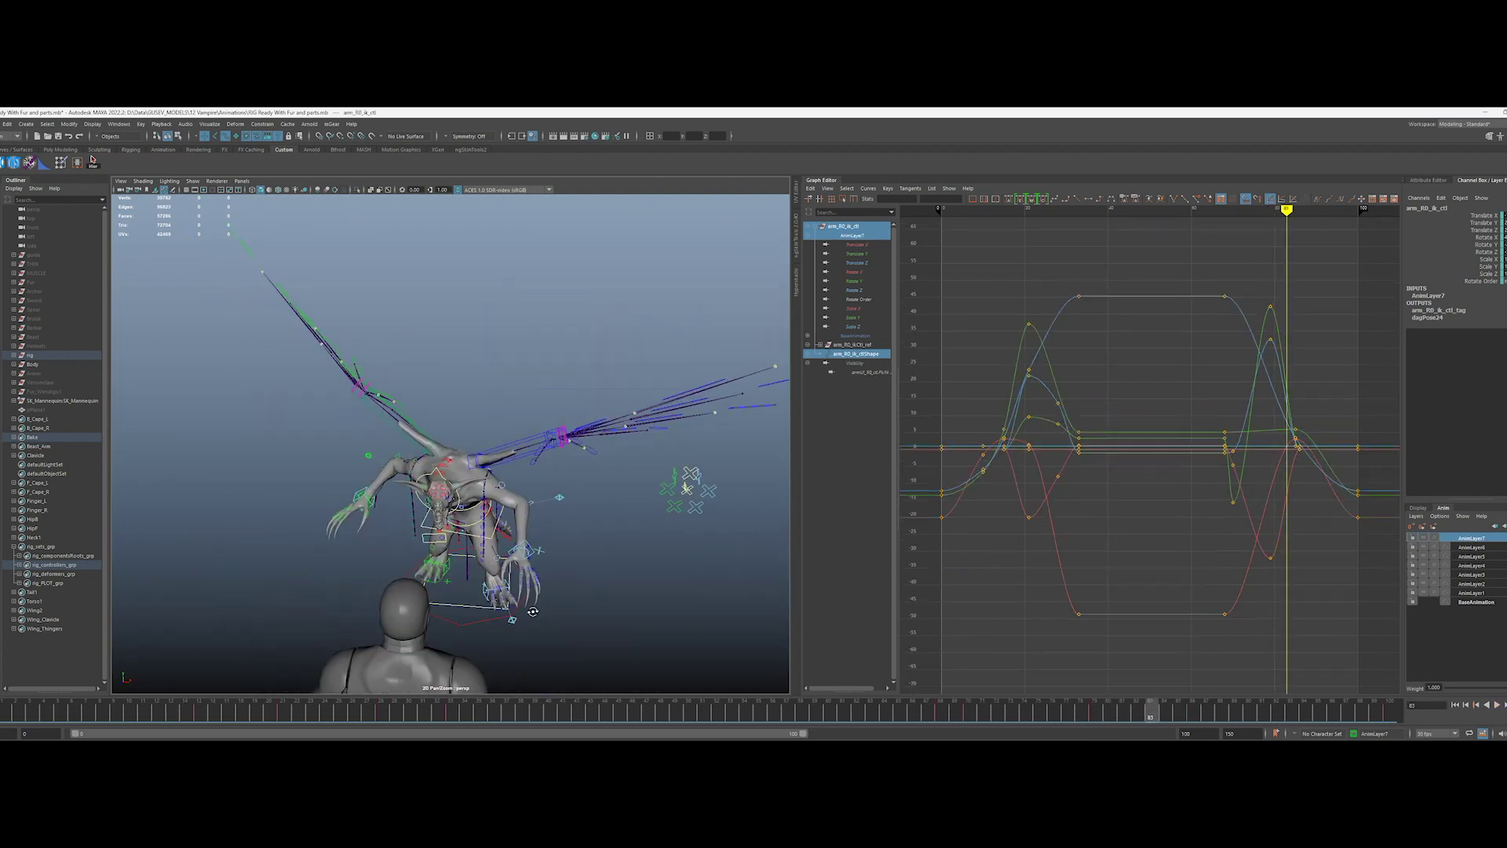
drag(1127, 702, 1095, 705)
alt+drag(549, 502, 471, 487)
alt+right_drag(550, 502, 471, 518)
click(445, 436)
alt+drag(596, 533, 653, 554)
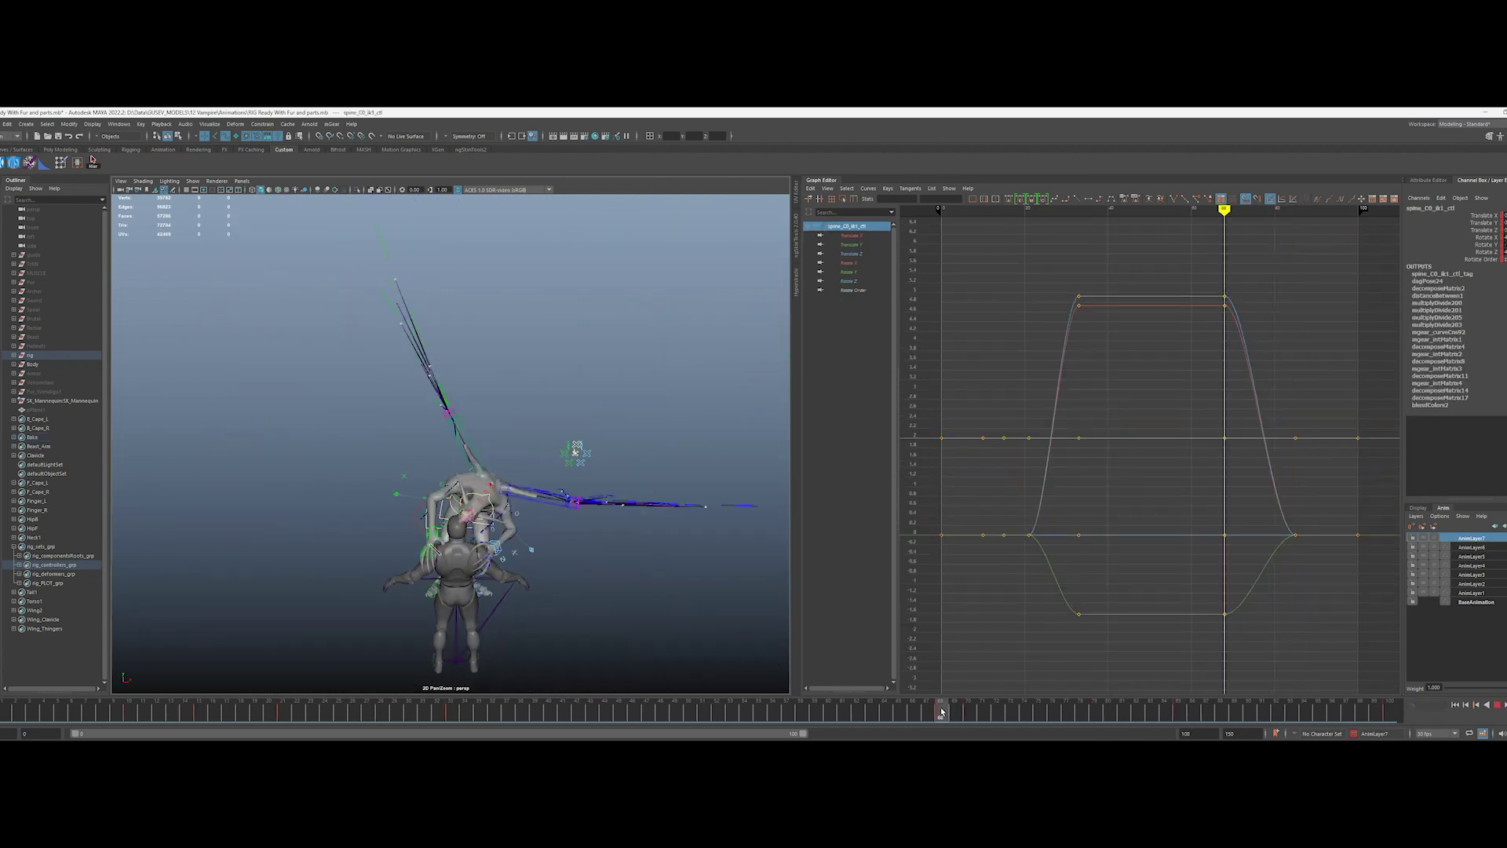
scroll(451, 439, up, 5)
click(982, 713)
click(1498, 526)
key(s)
click(1164, 712)
key(s)
click(1066, 713)
key(ctrl+z)
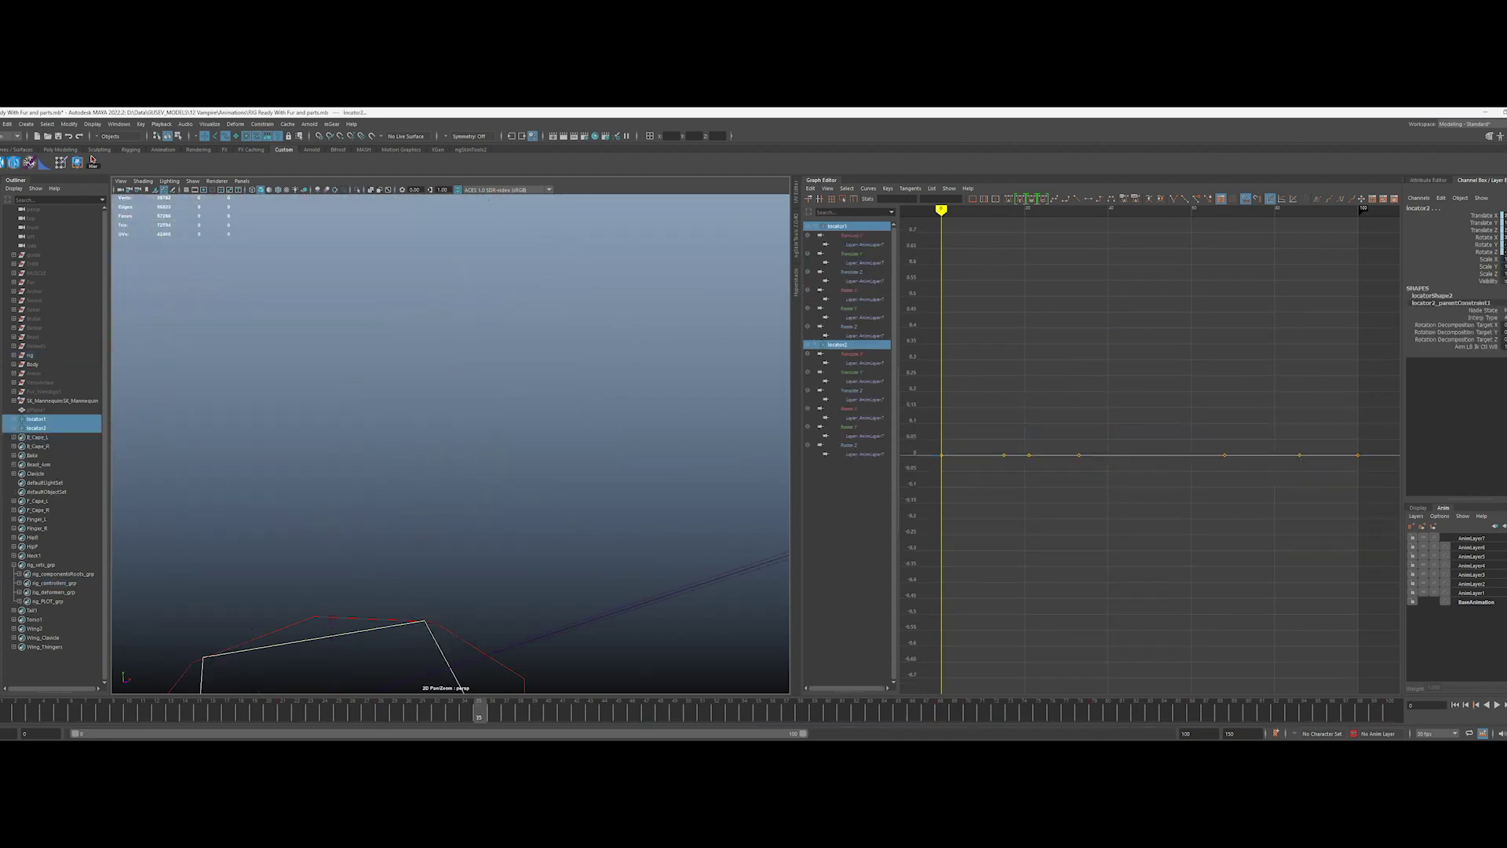
Step: Constrain the hand controls to the baked locators and delete the locators' rotation and scale curves, keeping only translation
click(263, 124)
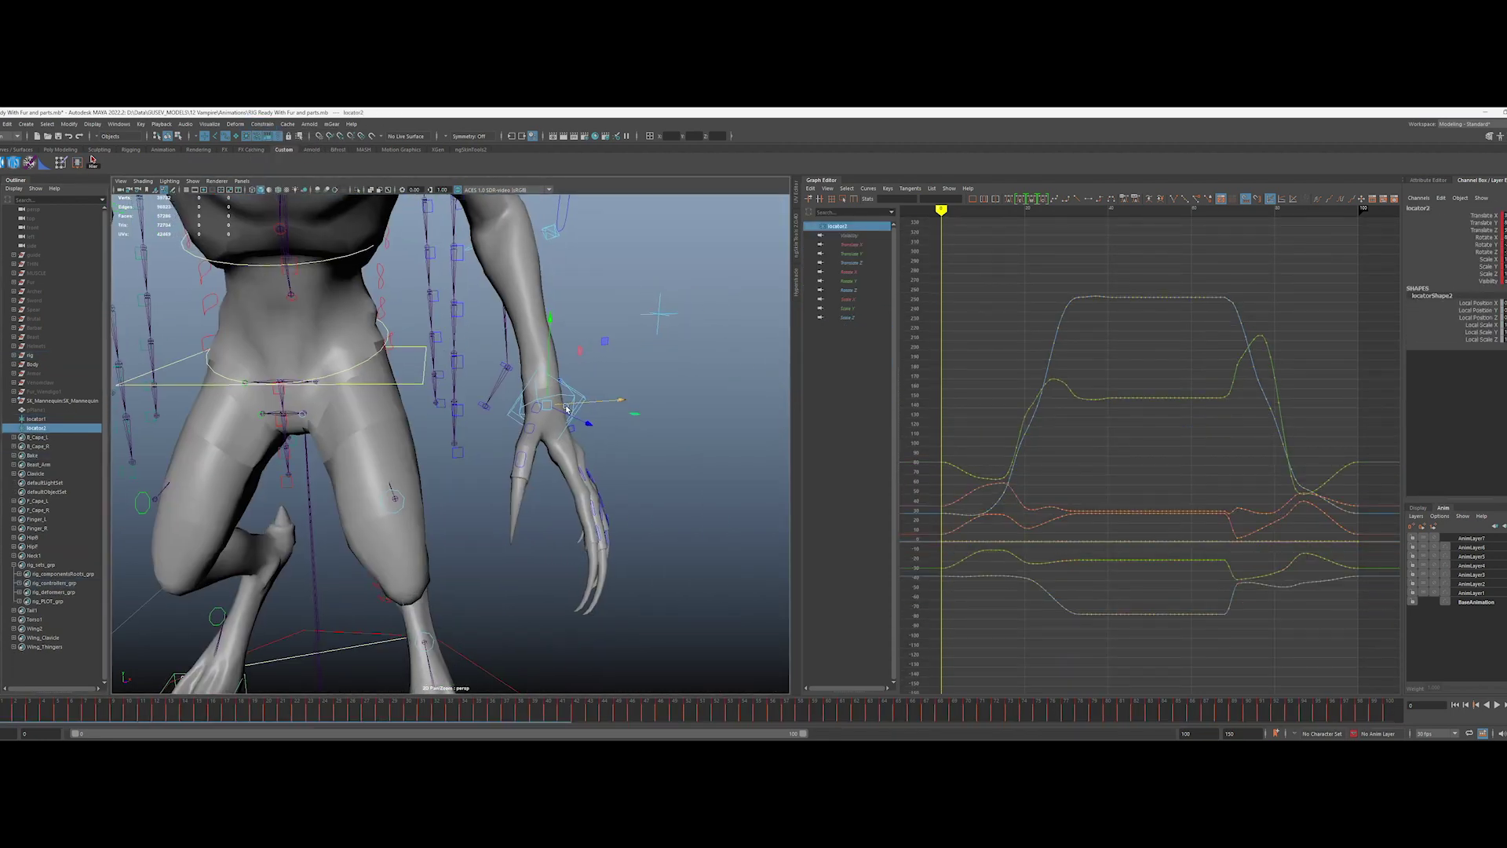
drag(848, 271, 853, 418)
key(Delete)
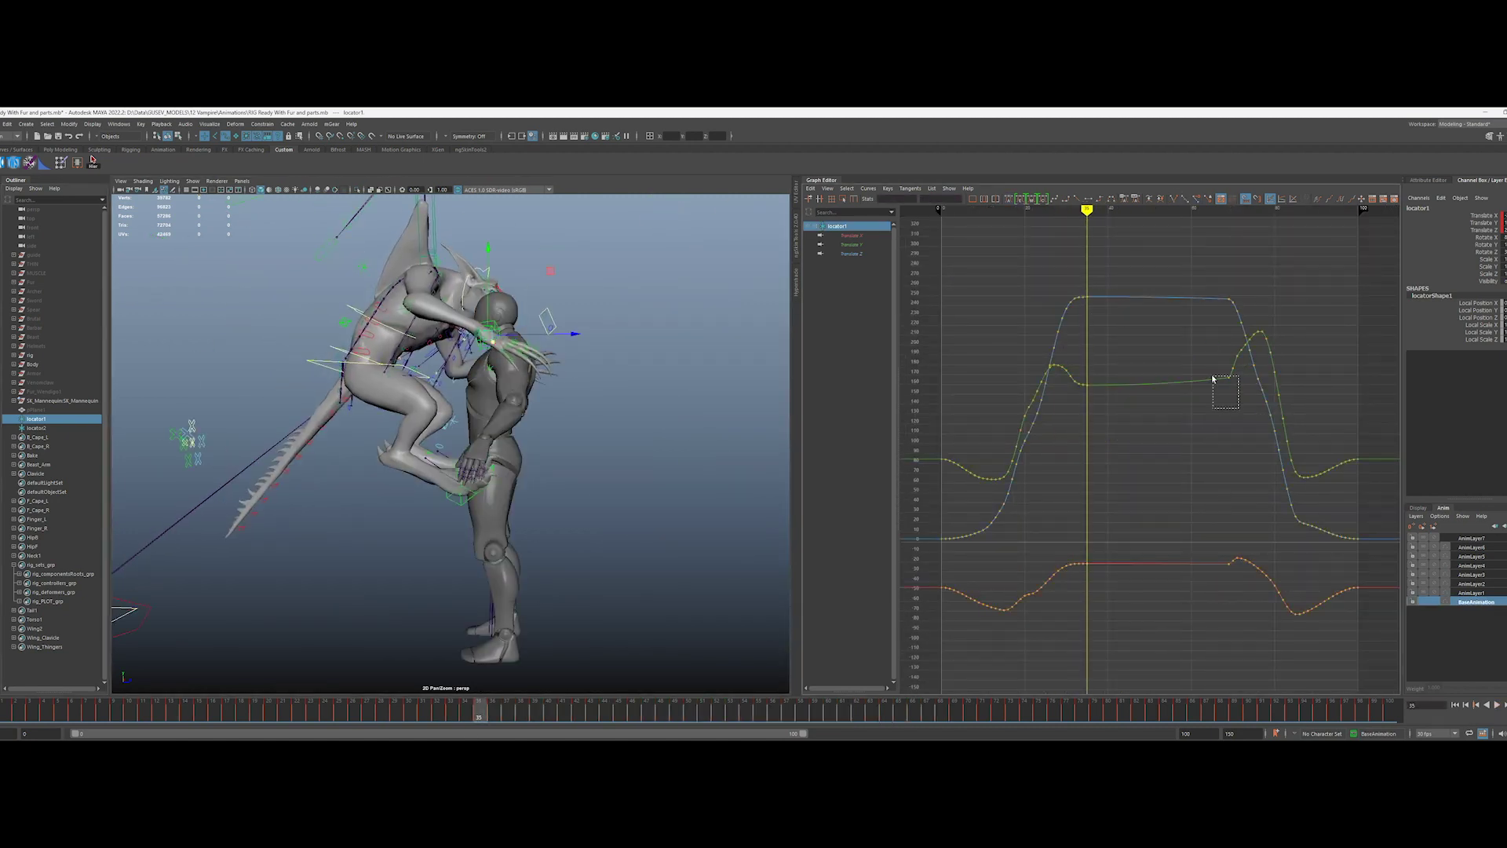
Step: Flatten the translation curves of locator1 and locator2 between about frames 33 and 68 to keep the hands planted on the mannequin
mouse_move(1119, 270)
mouse_down()
mouse_move(1228, 270)
mouse_move(1062, 397)
mouse_up()
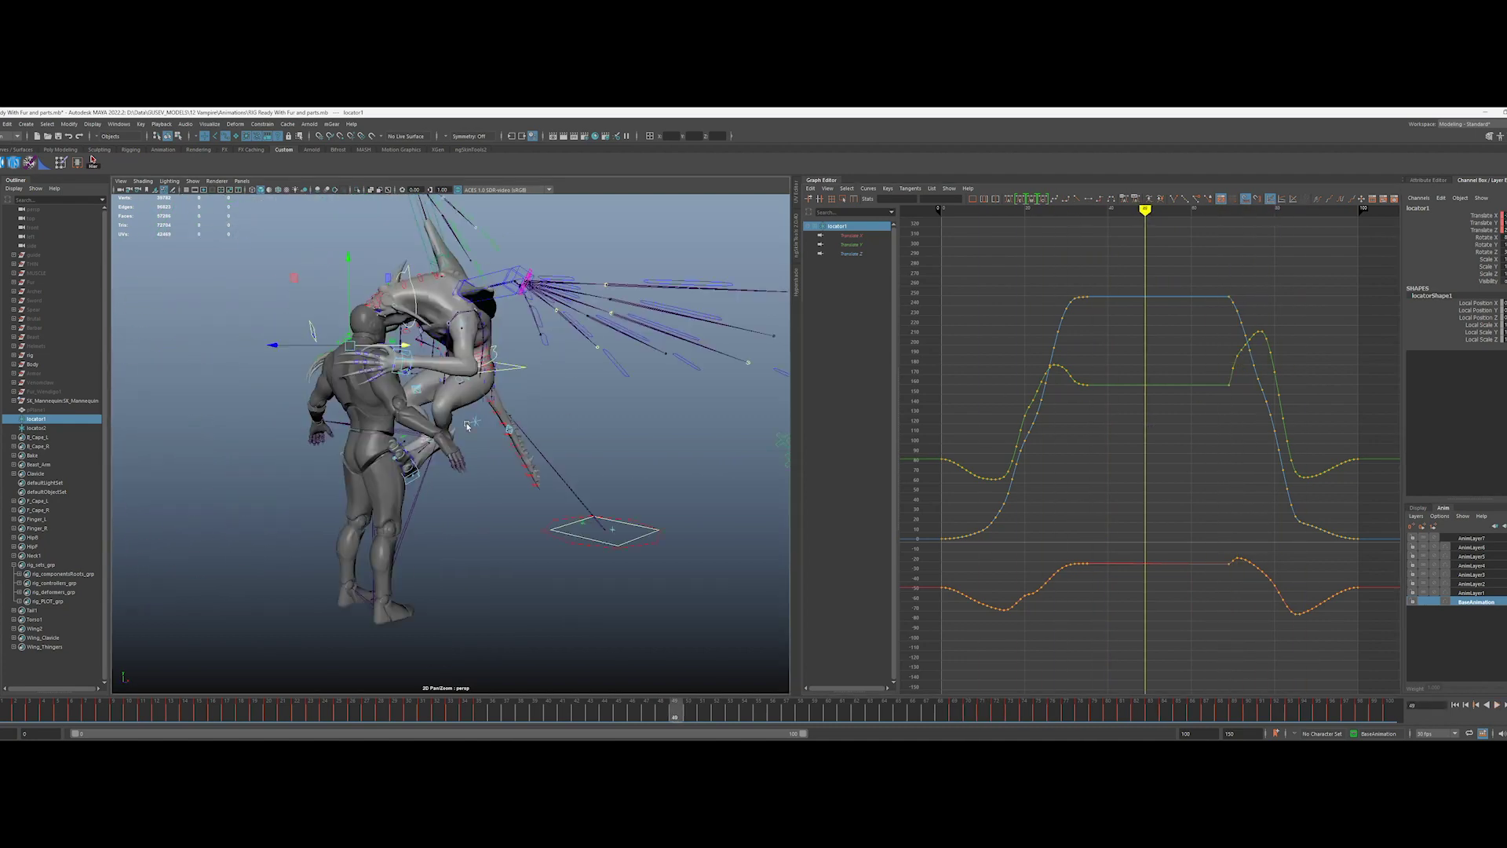
click(471, 423)
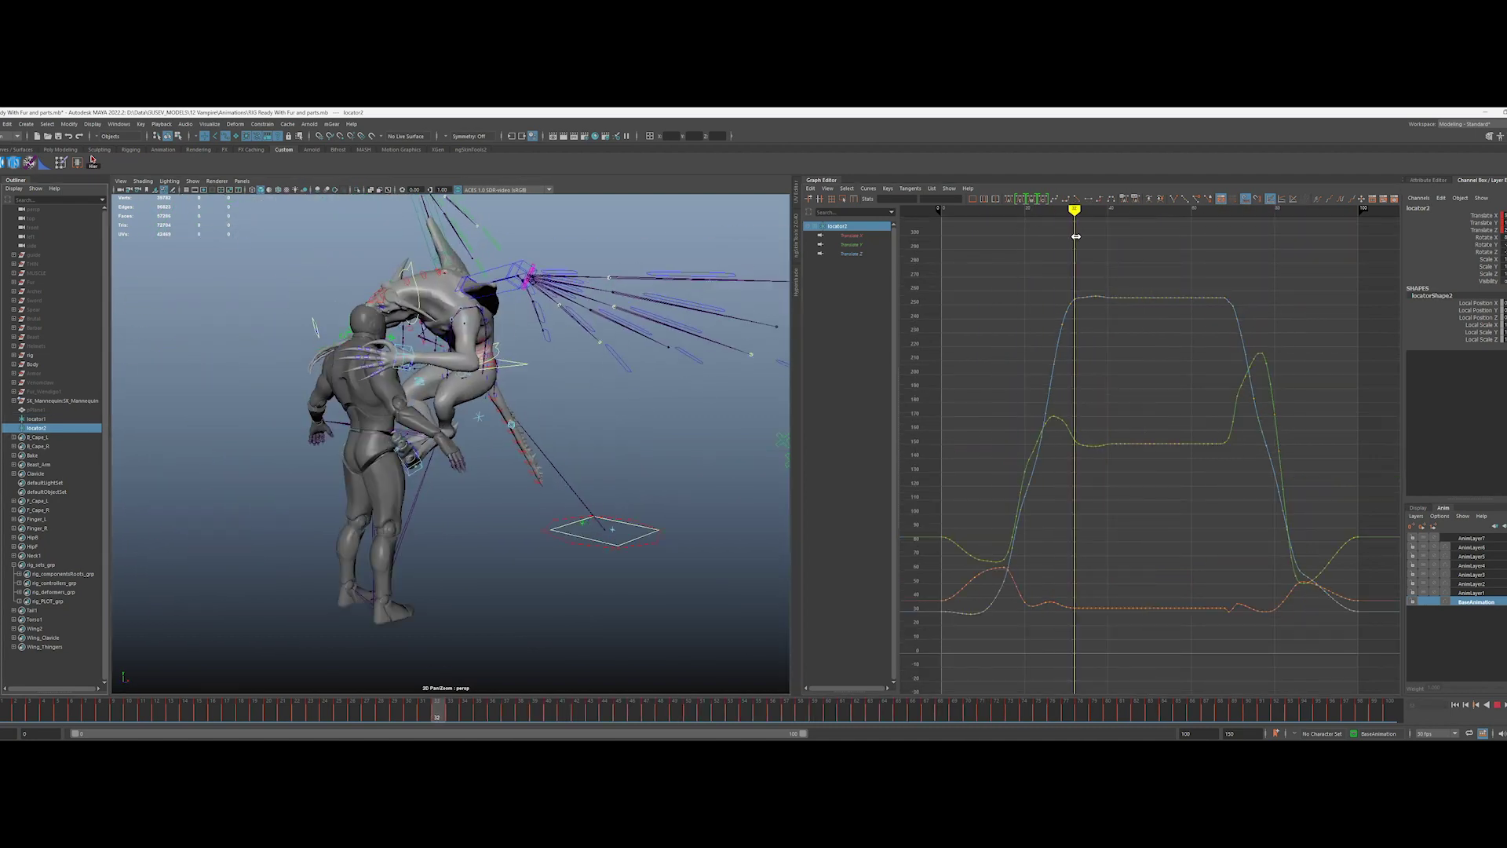
drag(1235, 239, 1229, 239)
drag(1211, 279, 1229, 621)
middle_drag(1291, 282, 1291, 286)
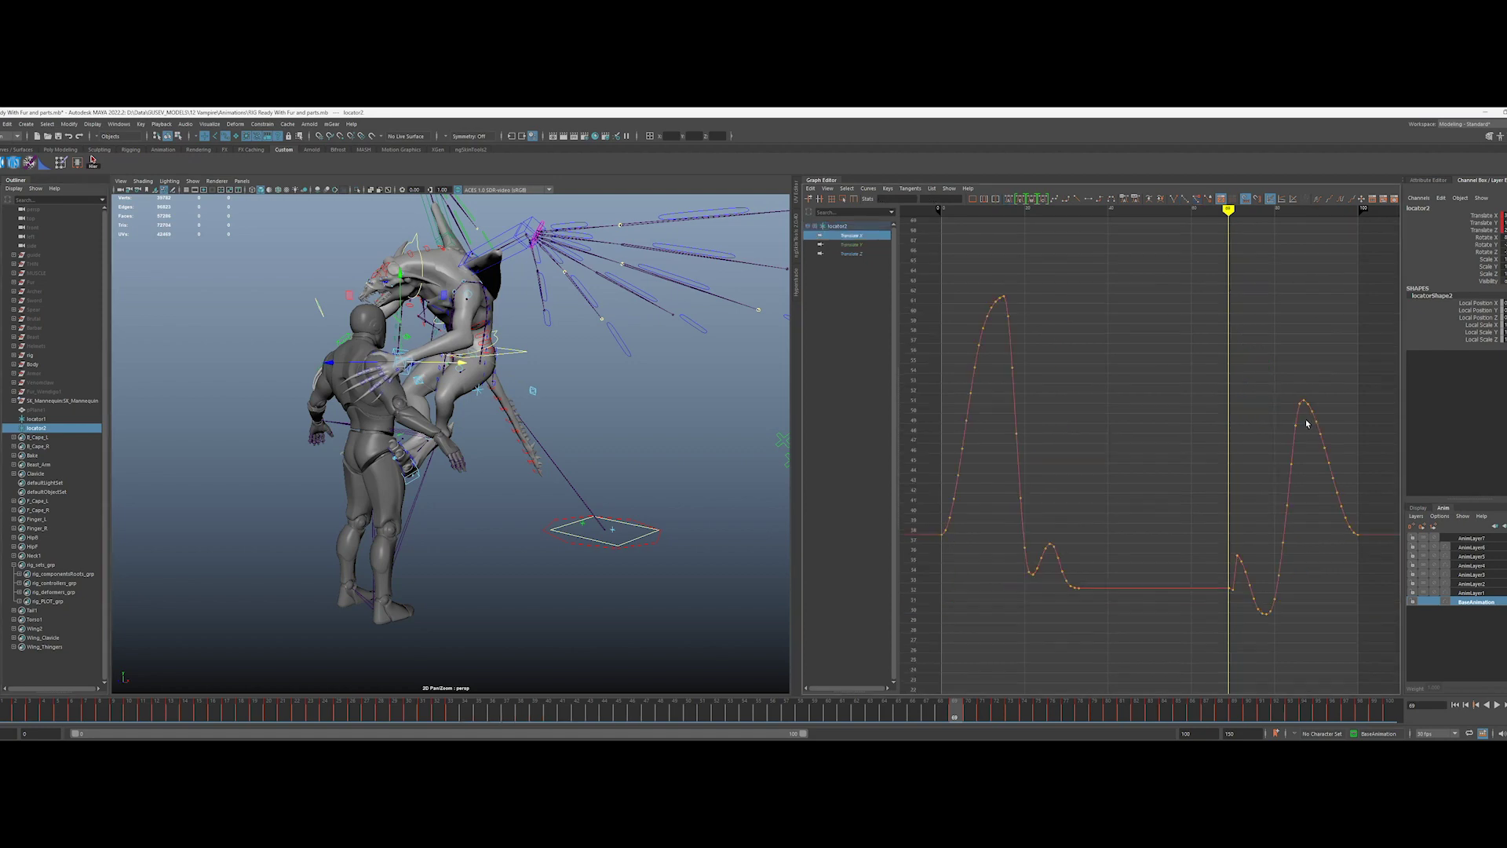
drag(1228, 210, 1225, 211)
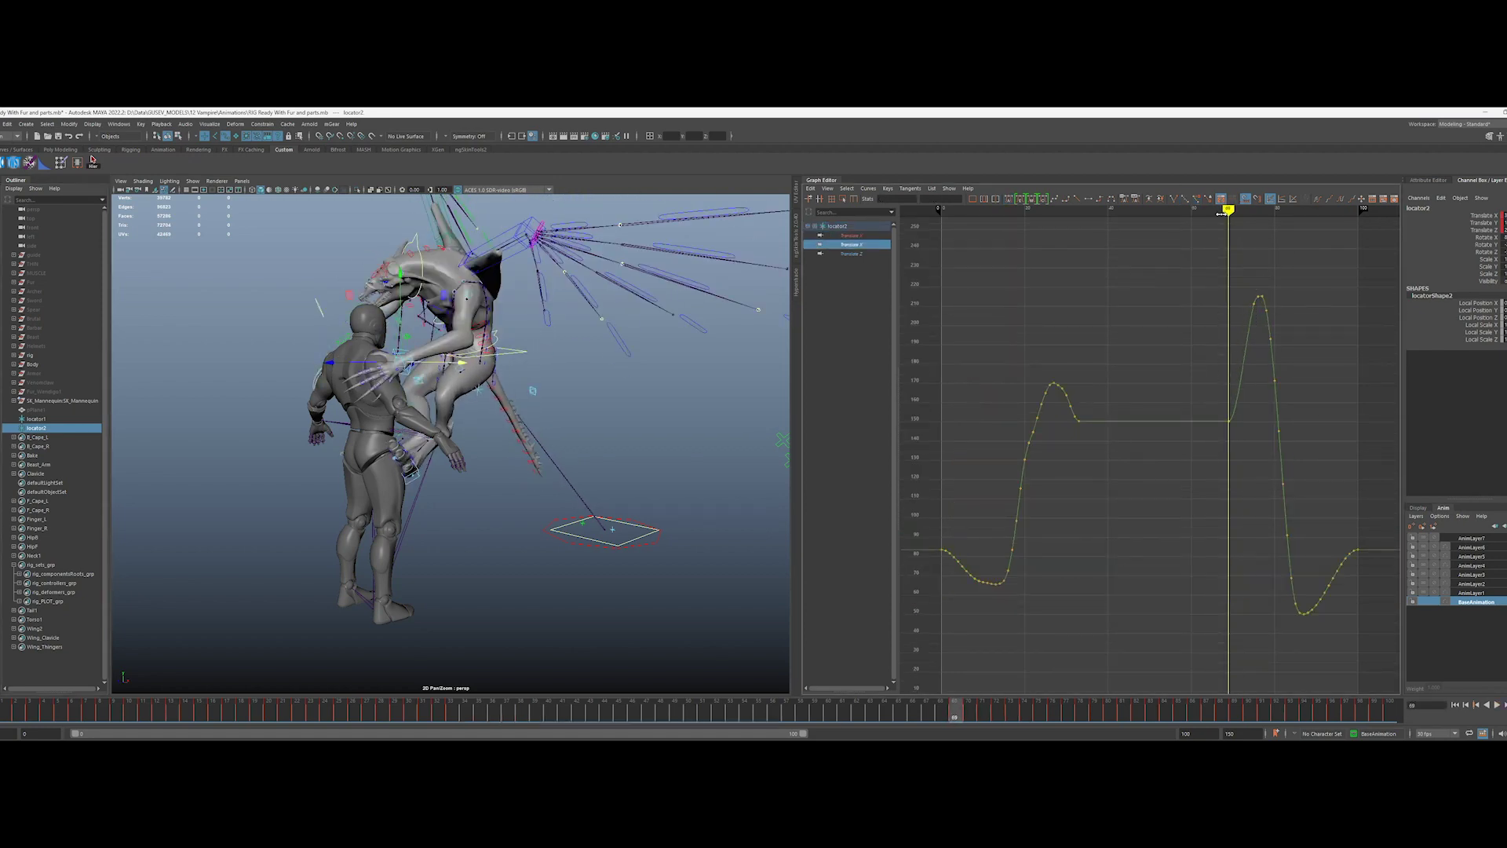
Step: Delete locator2's Translate Z keys during the jump back, between about frames 70 and 85, and scrub through the result
drag(1317, 557, 1318, 558)
key(Delete)
drag(1229, 246, 1305, 246)
drag(1305, 246, 1292, 245)
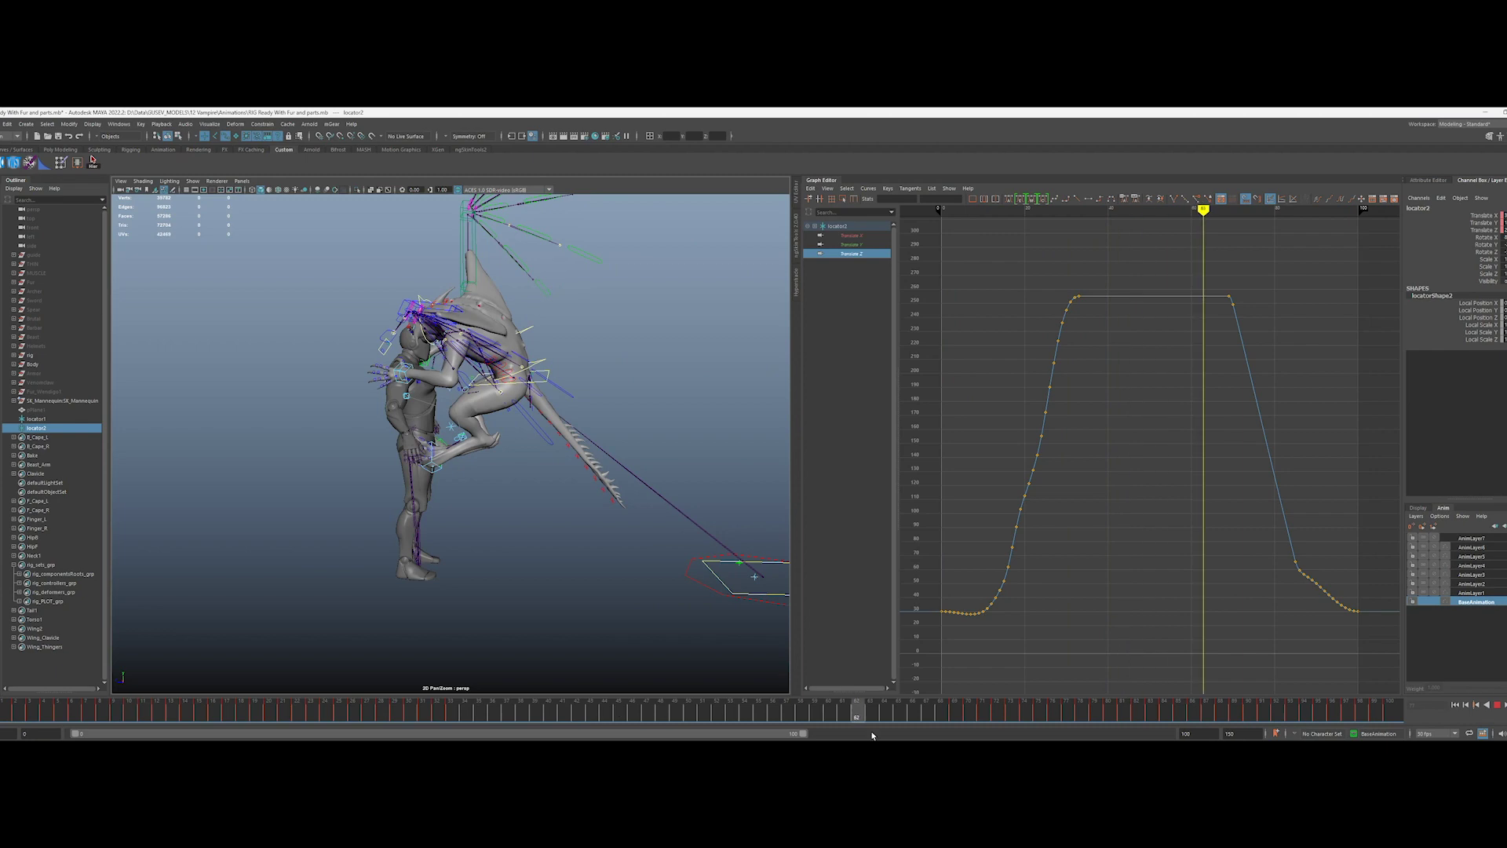
drag(872, 735, 1002, 738)
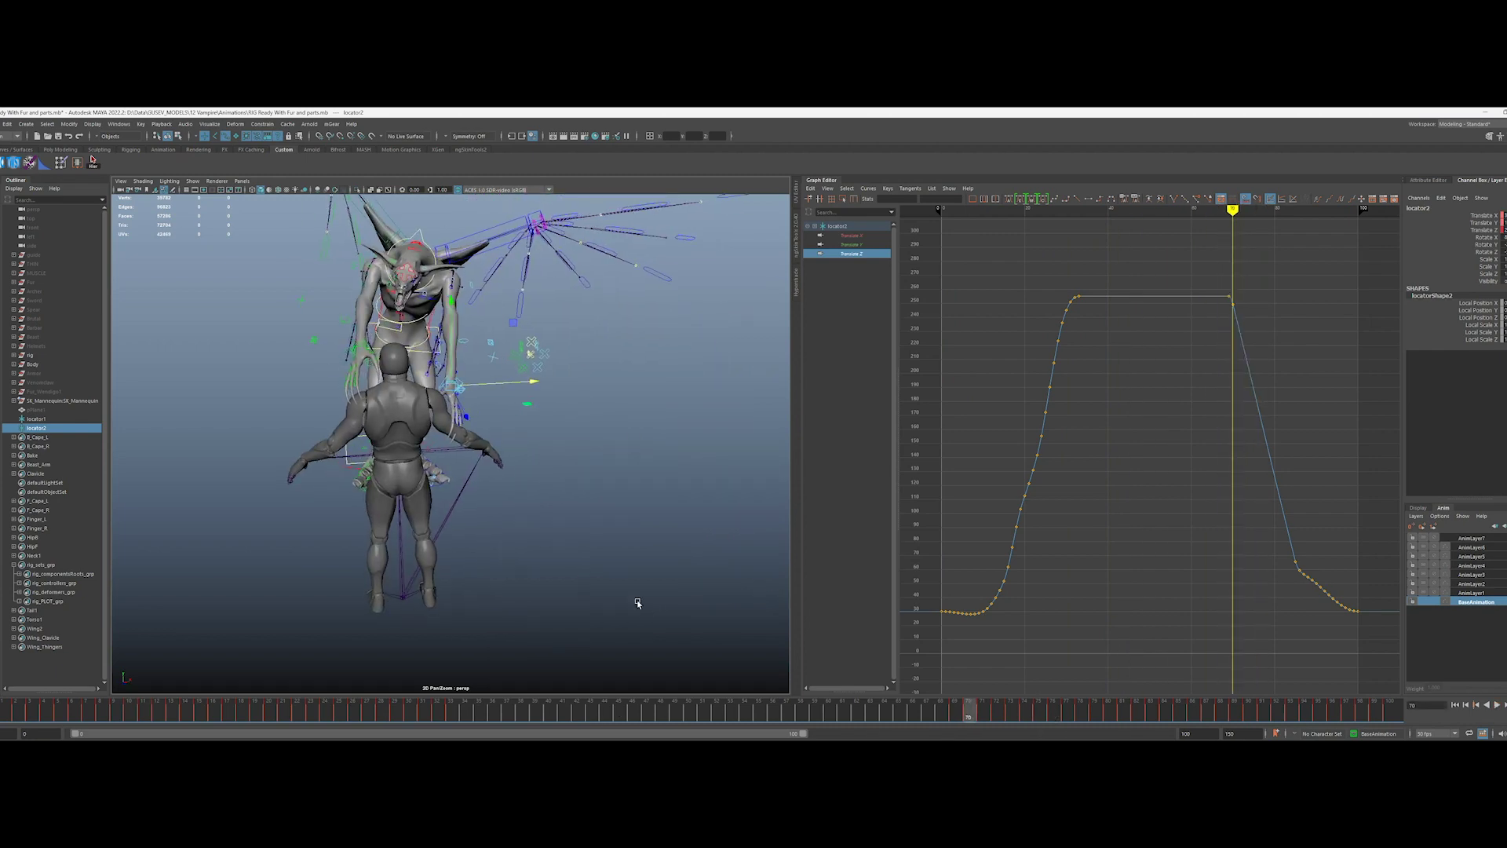
Step: Add both shoulder controls to a new animation layer and turn on textured display in the viewport
click(415, 431)
click(1503, 526)
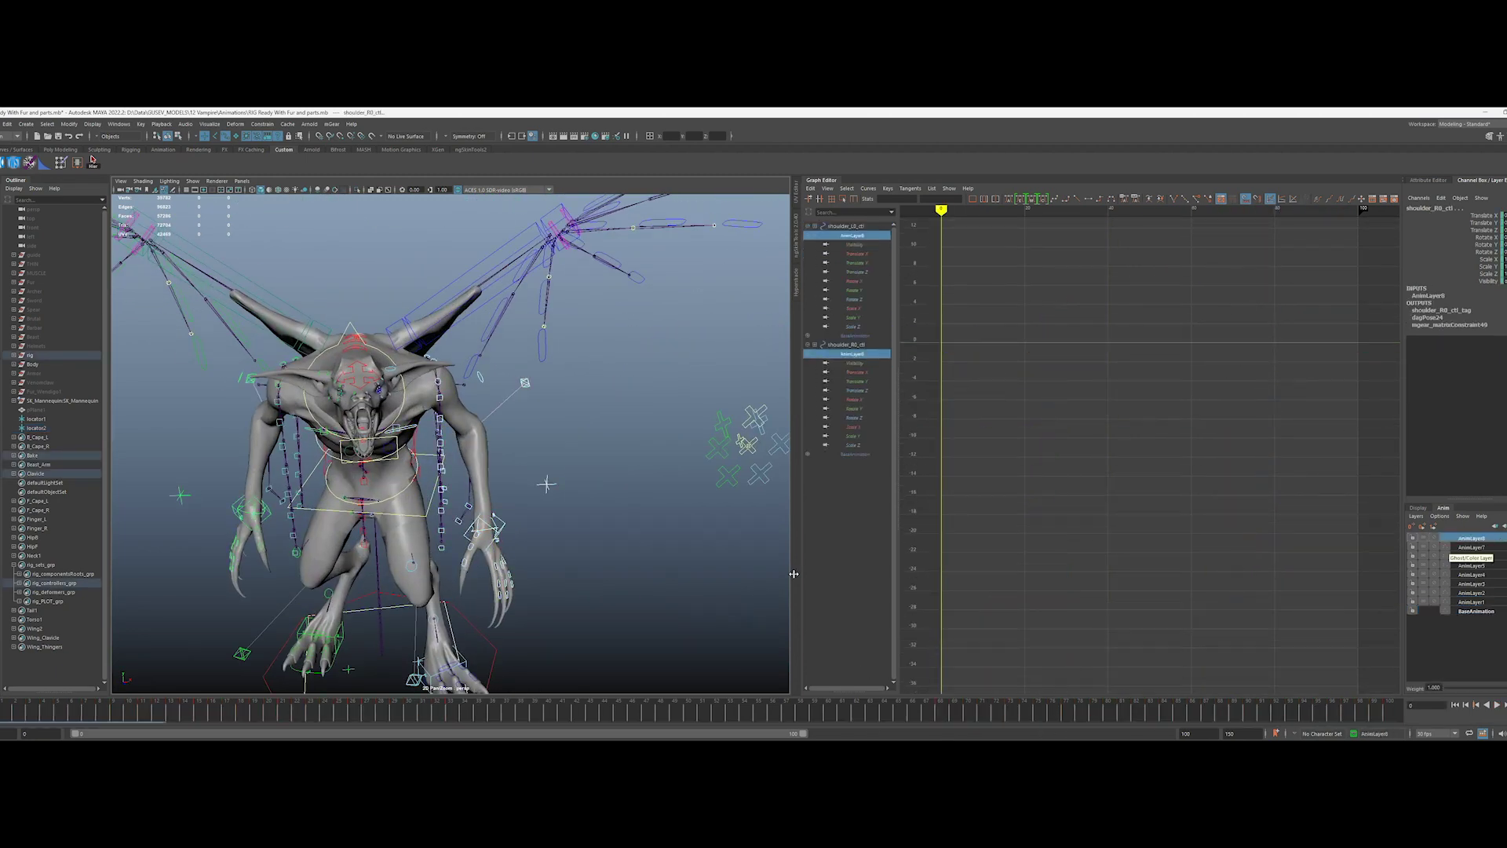
click(287, 189)
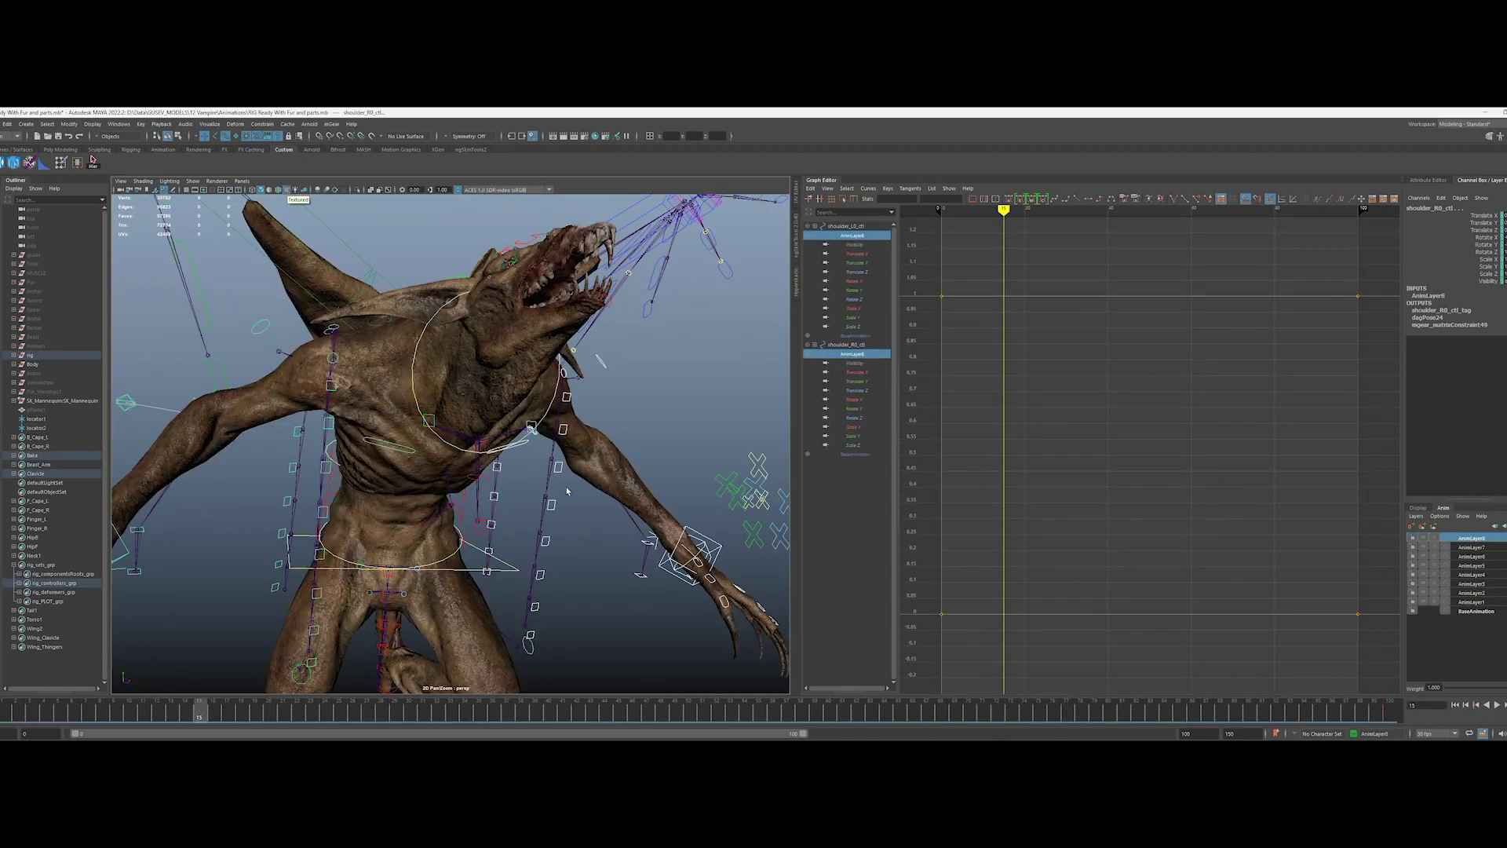
Step: Key the shoulder pose at frame 33 as the creature lands on the mannequin, and copy it to frame 68
alt+drag(566, 491, 427, 505)
scroll(427, 504, down, 8)
click(450, 711)
key(s)
key(f)
alt+drag(633, 539, 487, 478)
click(486, 478)
right_click(1472, 538)
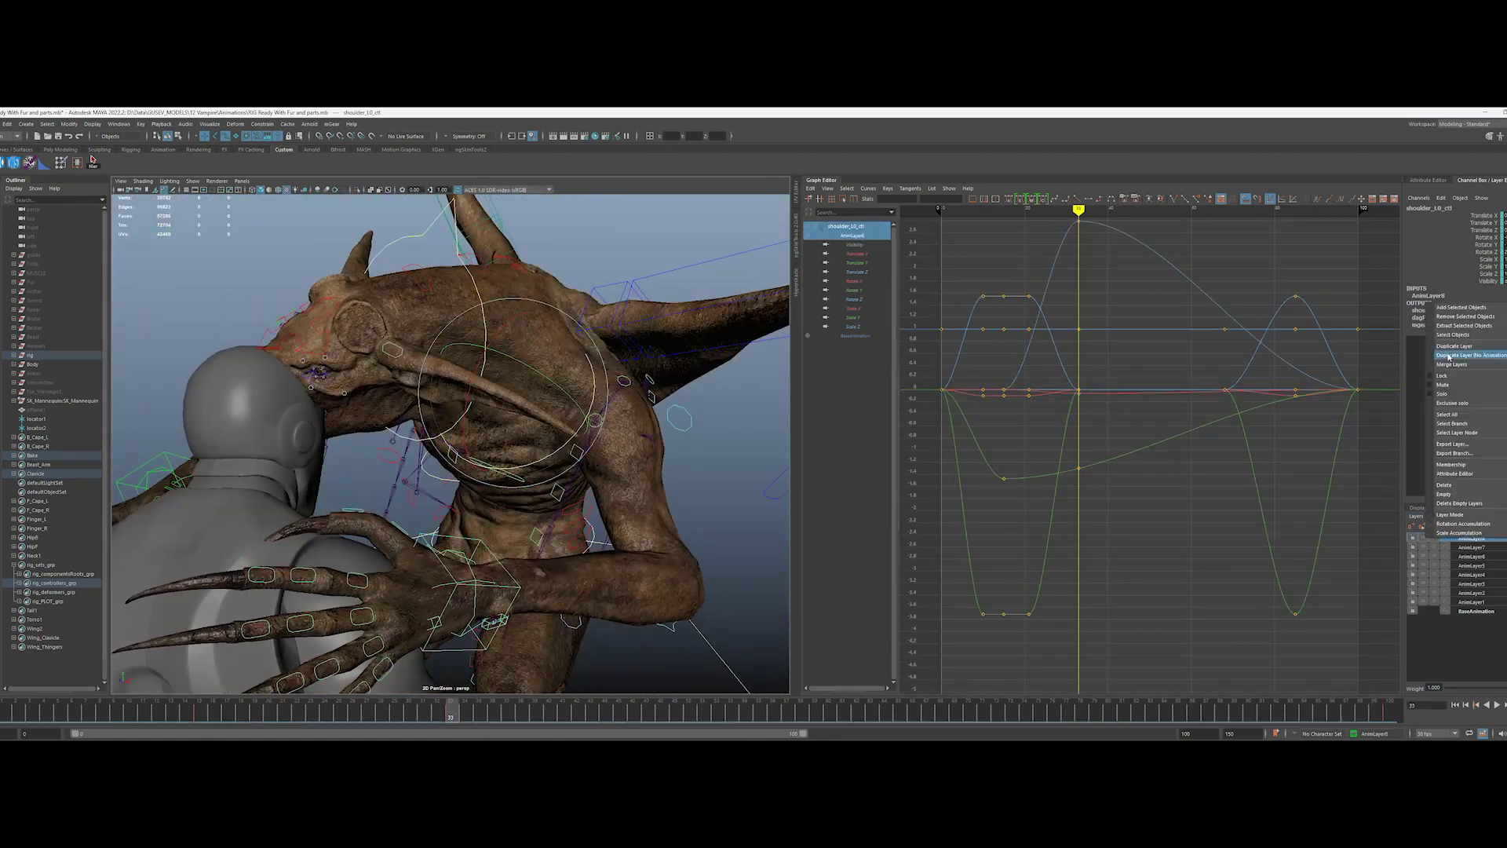
click(1452, 388)
middle_drag(451, 710, 940, 711)
key(s)
Step: Rotate the shoulder control at frame 30, just before the creature reaches the mannequin
click(296, 710)
alt+drag(439, 471, 502, 439)
alt+drag(503, 439, 463, 695)
key(alt+period)
key(alt+period)
key(alt+period)
click(408, 710)
alt+drag(463, 565, 502, 471)
alt+right_drag(502, 471, 549, 439)
click(439, 364)
click(502, 365)
drag(489, 430, 377, 440)
alt+right_drag(376, 440, 314, 471)
Step: Rotate the shoulder controls at frame 71, where the creature starts to pull away from the mannequin
drag(408, 712, 982, 713)
alt+drag(550, 471, 550, 439)
drag(514, 346, 526, 402)
click(459, 361)
drag(525, 402, 546, 404)
alt+drag(546, 404, 753, 408)
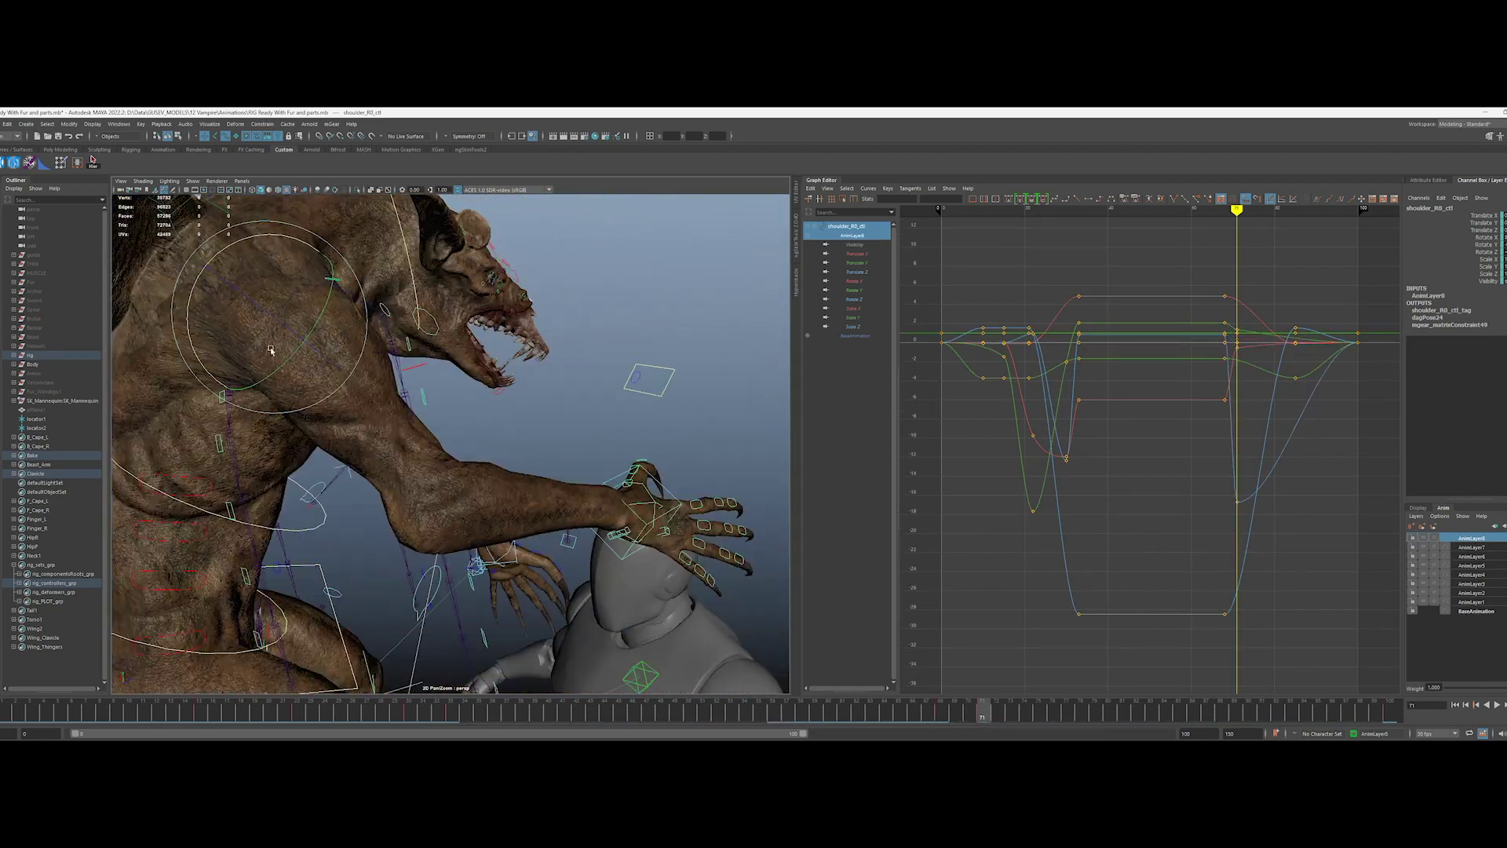
drag(272, 350, 263, 369)
Step: Pose and key the right shoulder control at frame 88, after the jump back
alt+drag(471, 369, 314, 350)
alt+right_drag(314, 350, 205, 350)
alt+drag(205, 350, 259, 361)
drag(982, 713, 1219, 714)
alt+right_drag(471, 439, 707, 471)
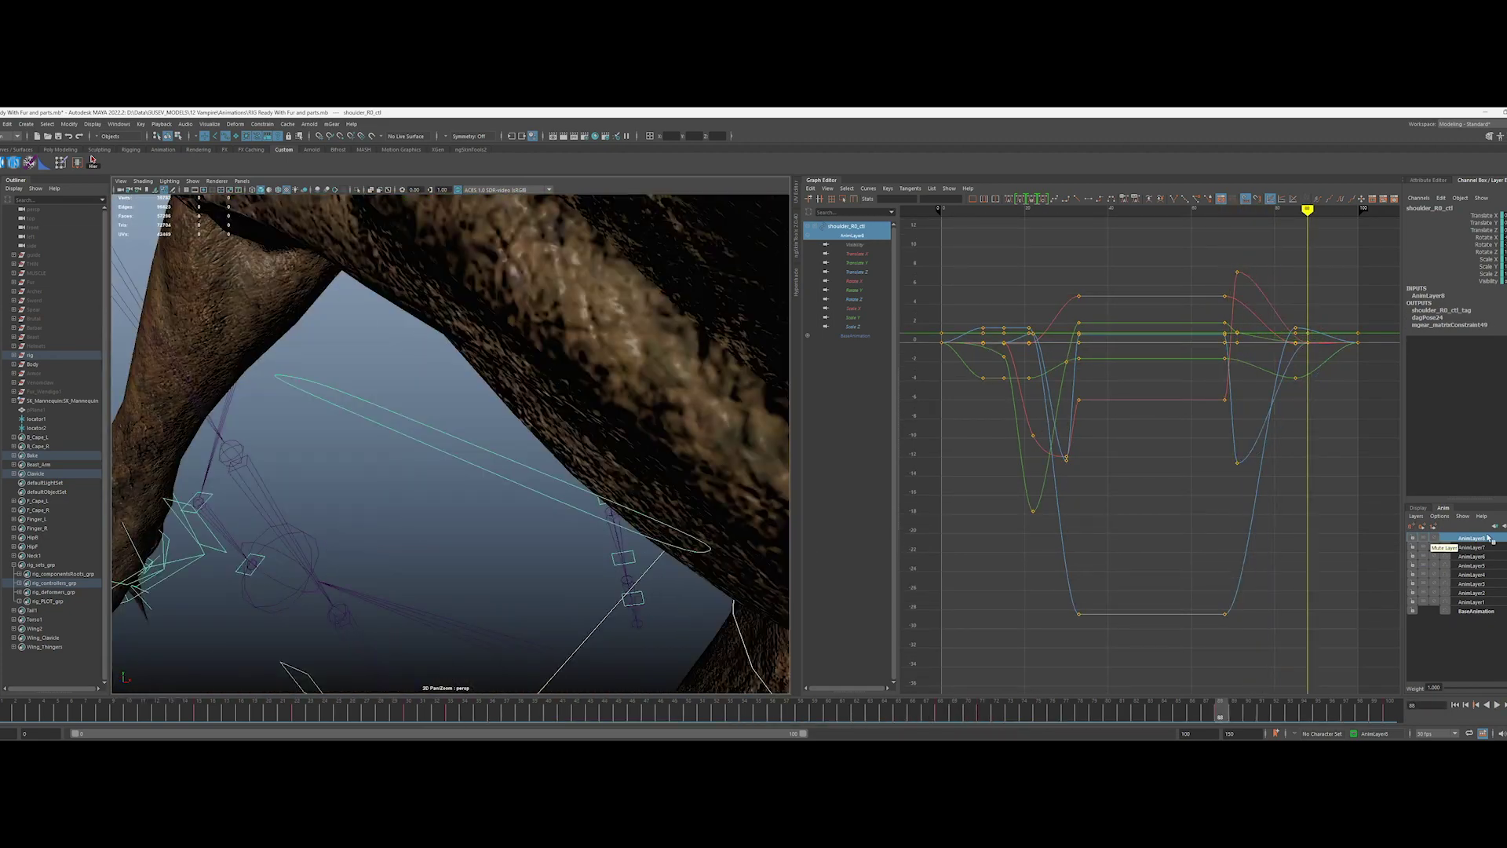
shift+click(657, 460)
alt+drag(656, 460, 597, 463)
alt+right_drag(597, 463, 471, 463)
Step: Rotate the shoulder controls at frame 80, in the middle of the jump back with the arms raised
drag(1219, 713, 1108, 713)
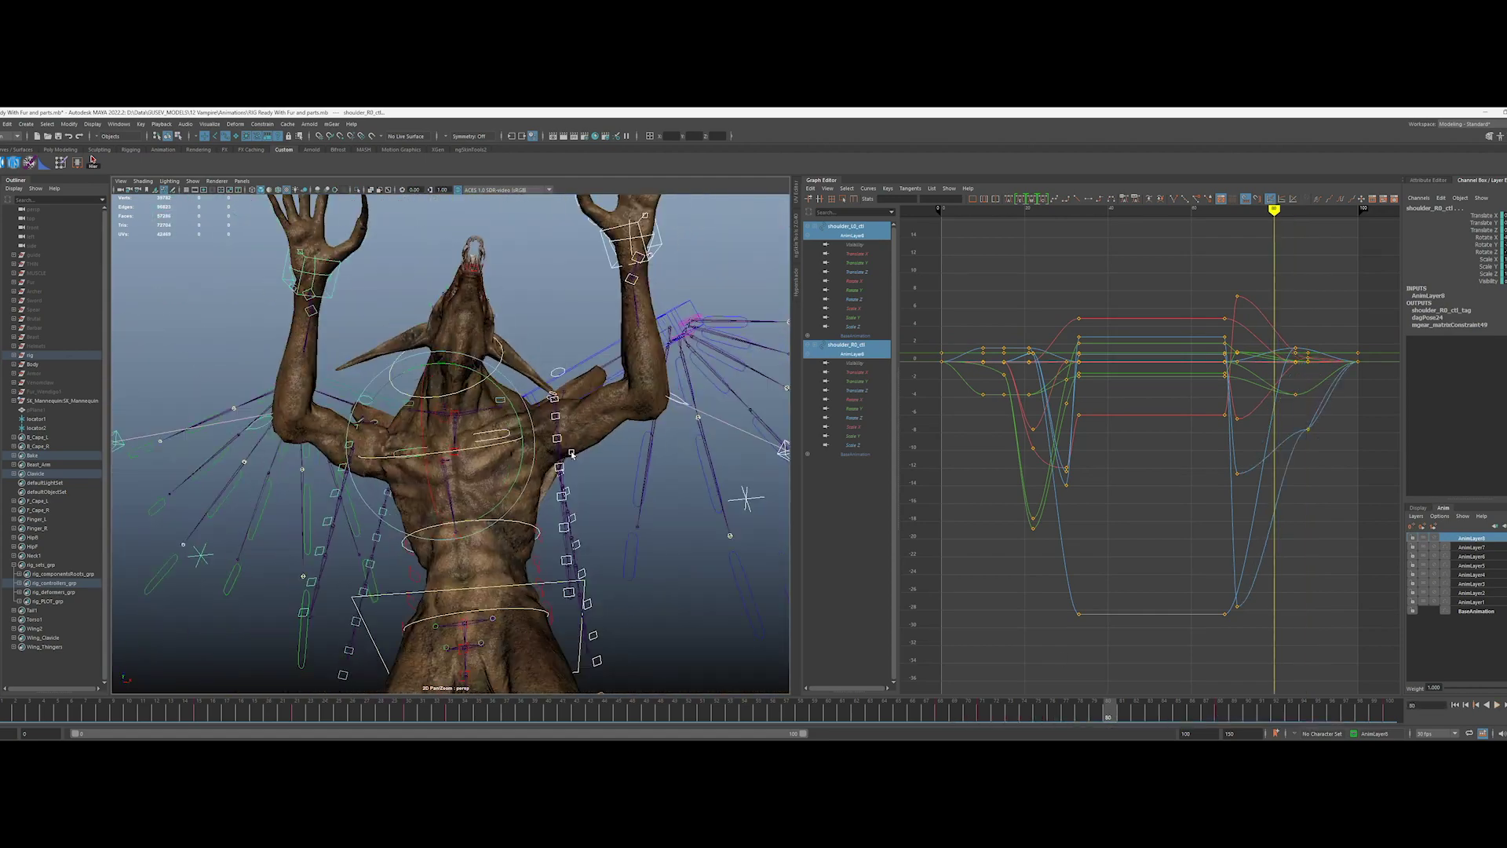
alt+drag(572, 454, 549, 471)
drag(354, 440, 408, 471)
click(534, 444)
drag(572, 463, 542, 483)
alt+drag(690, 487, 554, 496)
alt+right_drag(553, 496, 338, 496)
Step: Rotate the right shoulder control at frame 74, early in the jump back
drag(1109, 713, 1024, 711)
alt+drag(353, 424, 502, 431)
alt+right_drag(439, 431, 644, 440)
alt+middle_drag(505, 502, 549, 298)
click(514, 399)
drag(542, 369, 526, 393)
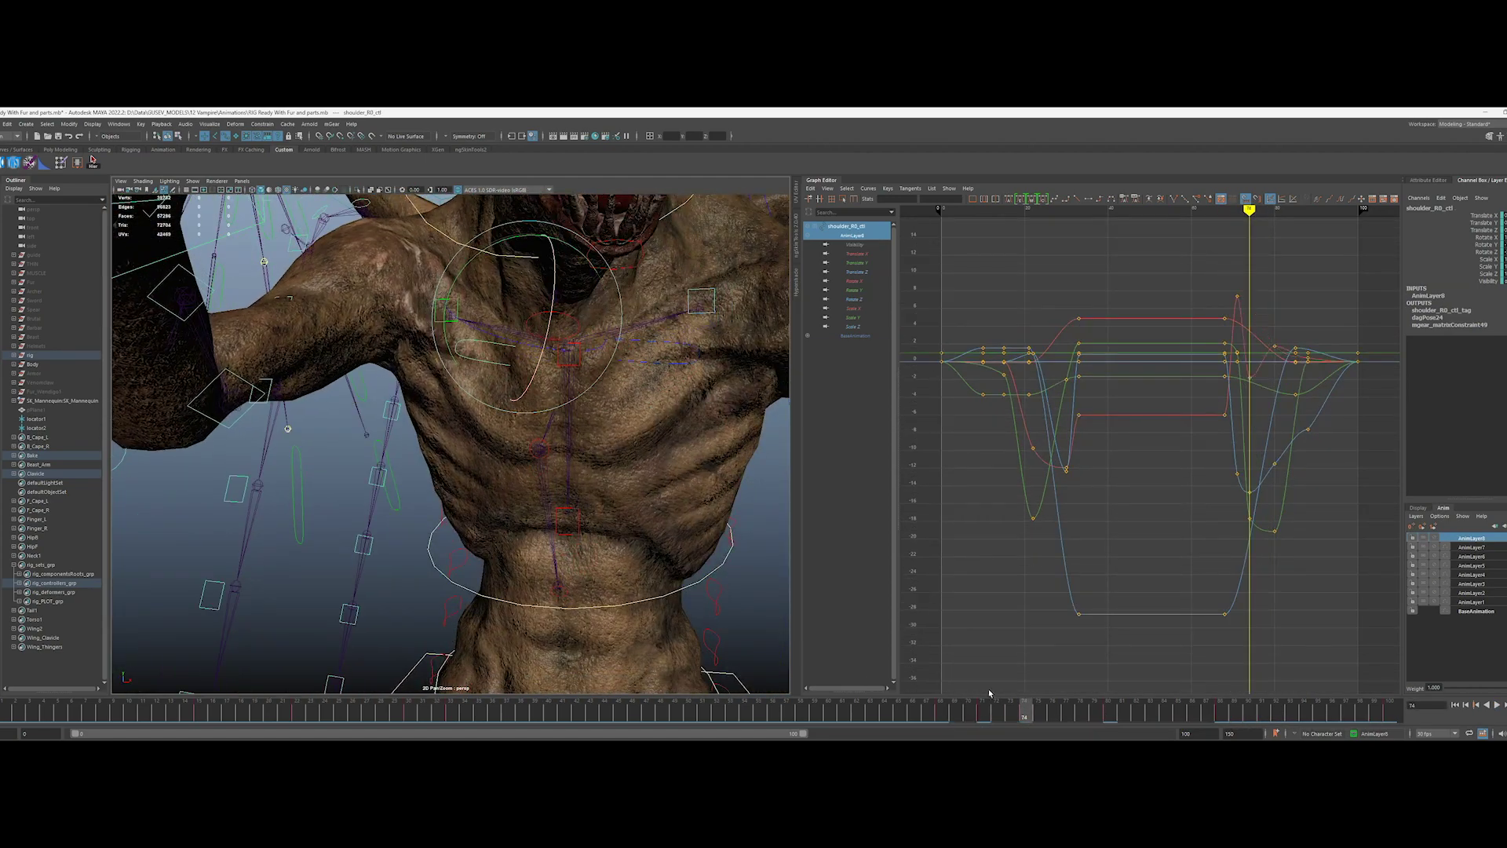
Step: Rotate the right shoulder control at frame 77 and scrub through the rest of the animation
drag(1024, 711, 1080, 711)
alt+right_drag(549, 440, 439, 439)
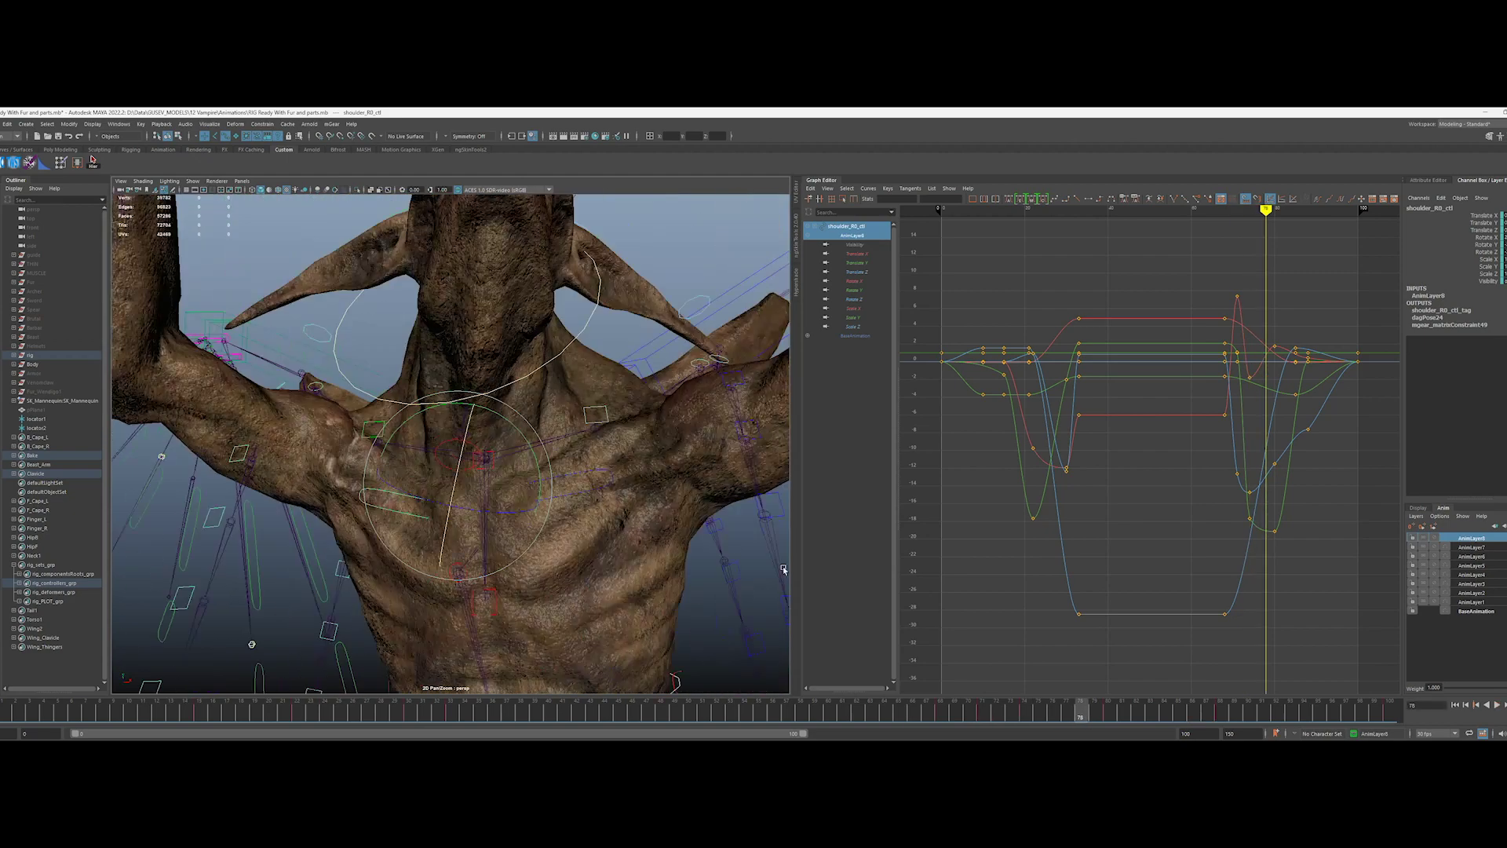
drag(1080, 712, 1107, 711)
alt+drag(439, 440, 376, 463)
drag(1107, 711, 1067, 711)
alt+right_drag(440, 448, 549, 448)
drag(495, 353, 542, 376)
drag(1067, 711, 1178, 711)
alt+right_drag(605, 446, 535, 592)
drag(1178, 711, 1389, 711)
alt+right_drag(361, 628, 138, 677)
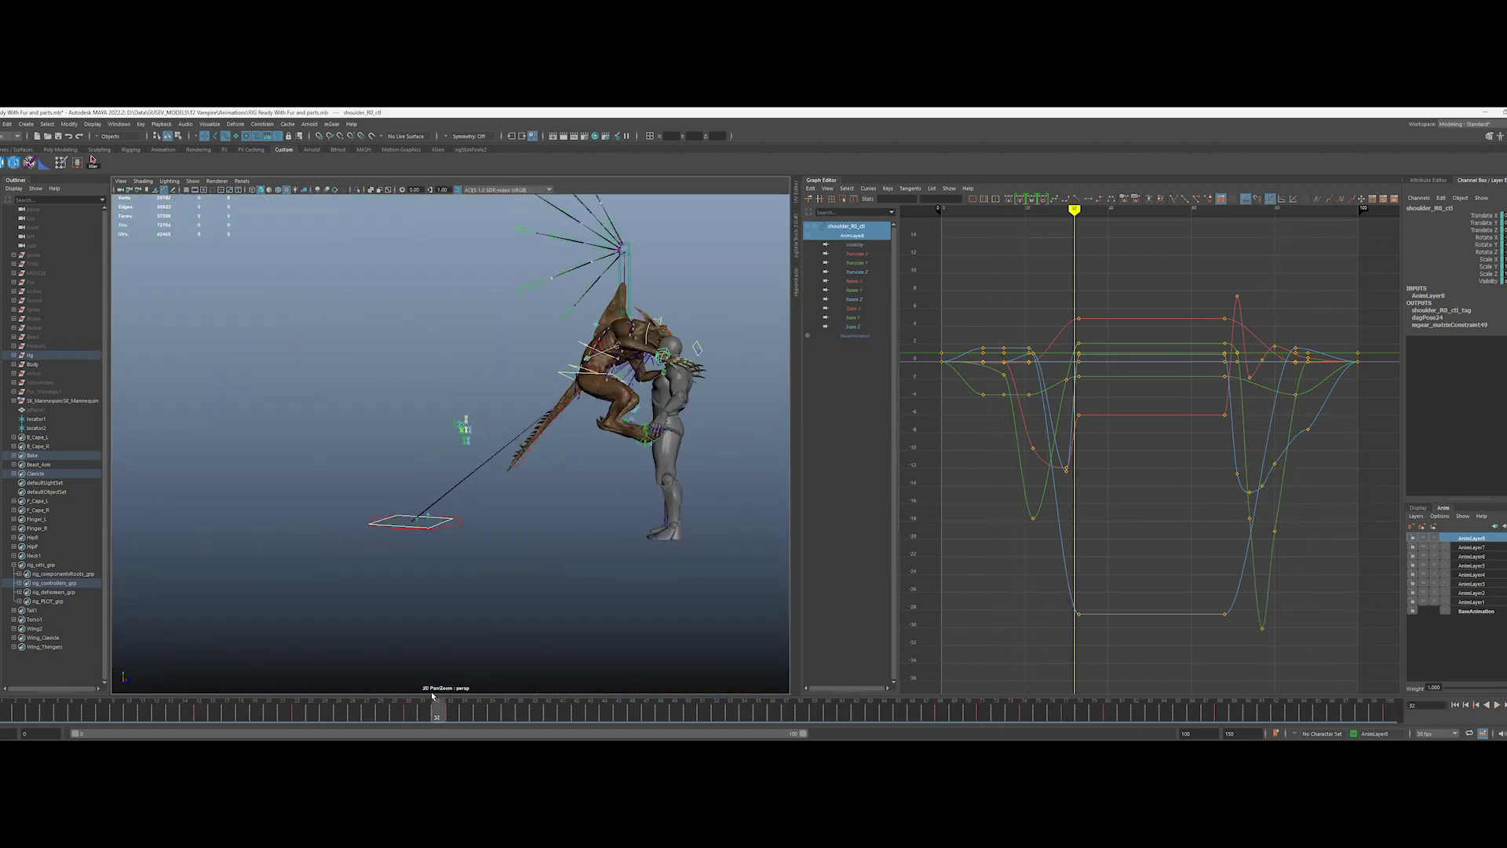
Step: Inspect the hands around frame 70 and put locator2 on a new animation layer
alt+right_drag(581, 661, 471, 549)
click(36, 419)
alt+drag(503, 471, 408, 487)
drag(942, 713, 969, 717)
alt+right_drag(487, 471, 423, 503)
drag(968, 717, 978, 716)
click(36, 428)
alt+drag(503, 471, 424, 471)
mouse_move(978, 717)
mouse_down()
mouse_move(999, 716)
mouse_move(968, 713)
mouse_up()
click(1504, 526)
Step: Scrub the hand release between frames 70 and 77 and put locator1 and locator2 together on a new animation layer
alt+drag(596, 503, 432, 507)
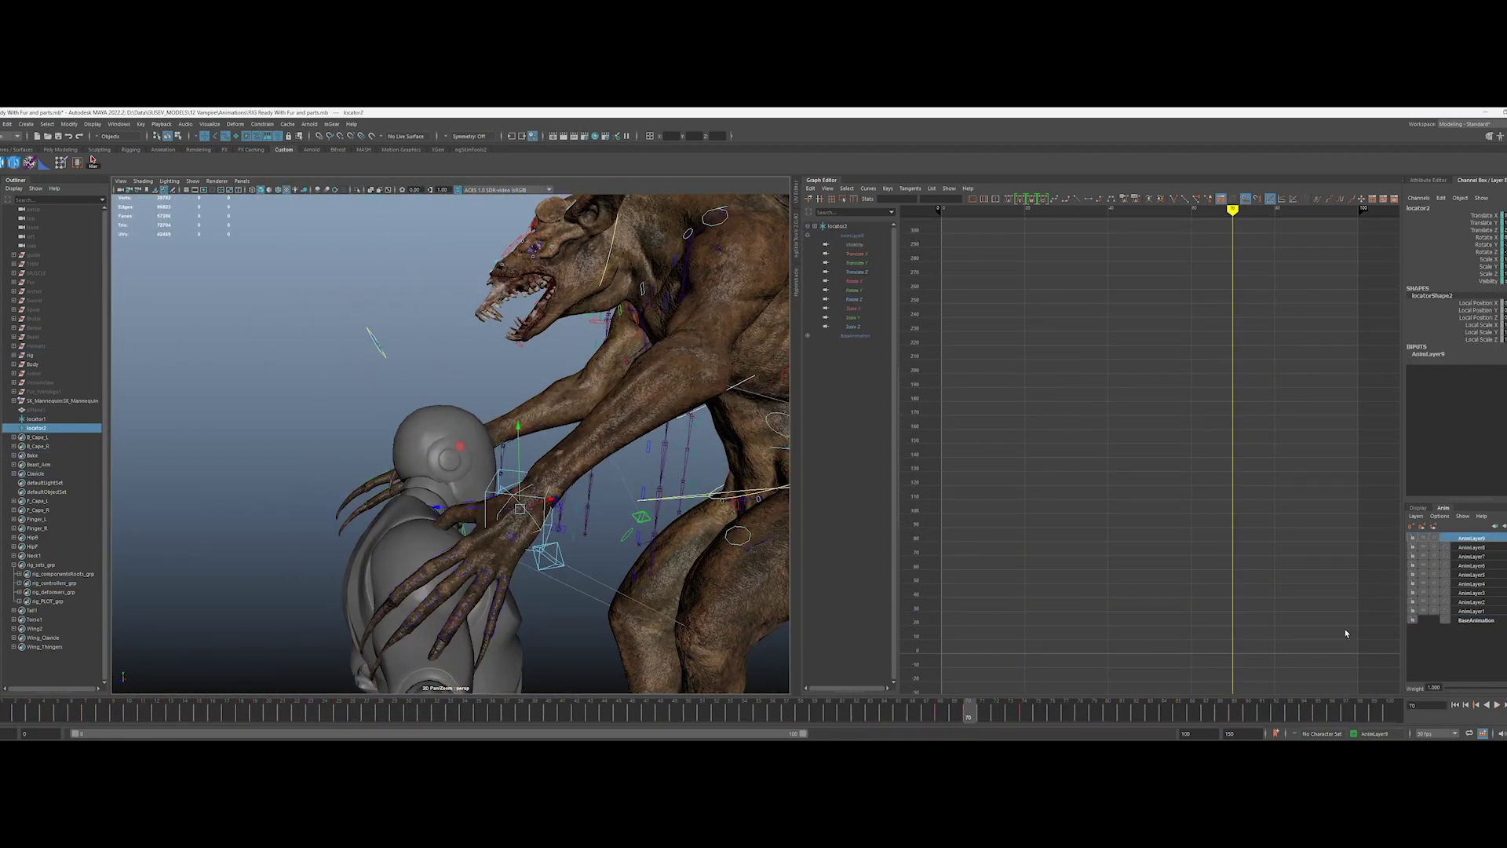
mouse_move(969, 717)
mouse_down()
mouse_move(996, 716)
mouse_move(982, 717)
mouse_up()
alt+drag(549, 581, 706, 605)
drag(982, 719, 969, 717)
alt+drag(628, 550, 440, 549)
alt+drag(550, 550, 502, 549)
drag(969, 714, 1067, 714)
alt+right_drag(628, 550, 487, 549)
drag(1067, 714, 1025, 714)
ctrl+click(36, 418)
click(1412, 526)
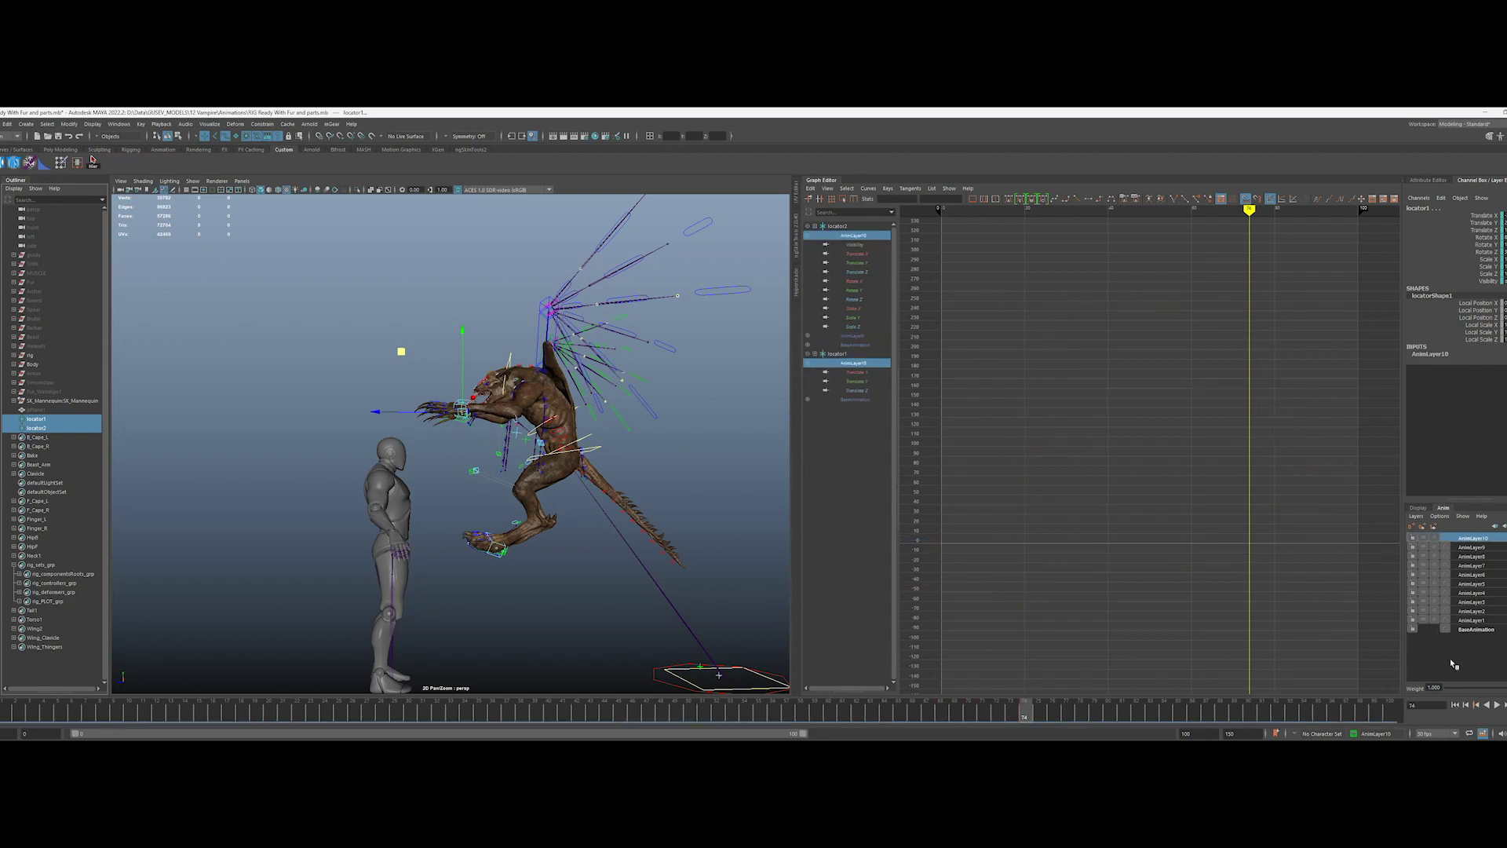
Step: Reposition the hand locators at frame 88 so the hands spread to the creature's sides after landing
alt+drag(668, 456, 714, 447)
drag(1024, 717, 1220, 717)
alt+right_drag(597, 605, 934, 592)
alt+drag(549, 526, 427, 471)
mouse_move(1209, 715)
mouse_down()
mouse_move(1194, 715)
mouse_move(1376, 718)
mouse_move(1210, 722)
mouse_up()
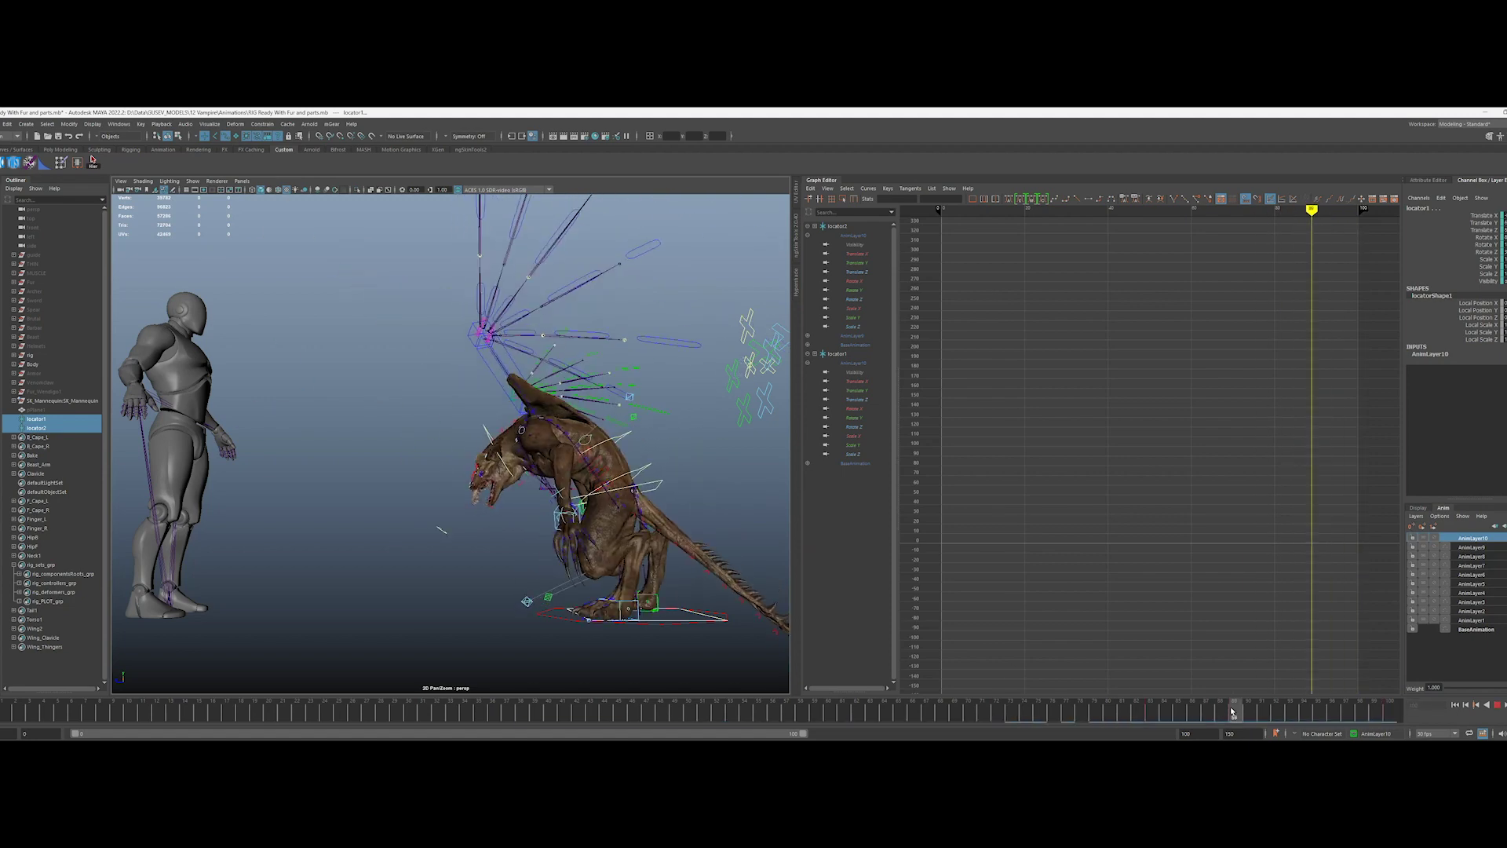
alt+drag(504, 443, 707, 448)
mouse_move(1234, 716)
mouse_down()
mouse_move(1180, 717)
mouse_move(1234, 716)
mouse_up()
alt+right_drag(471, 471, 659, 477)
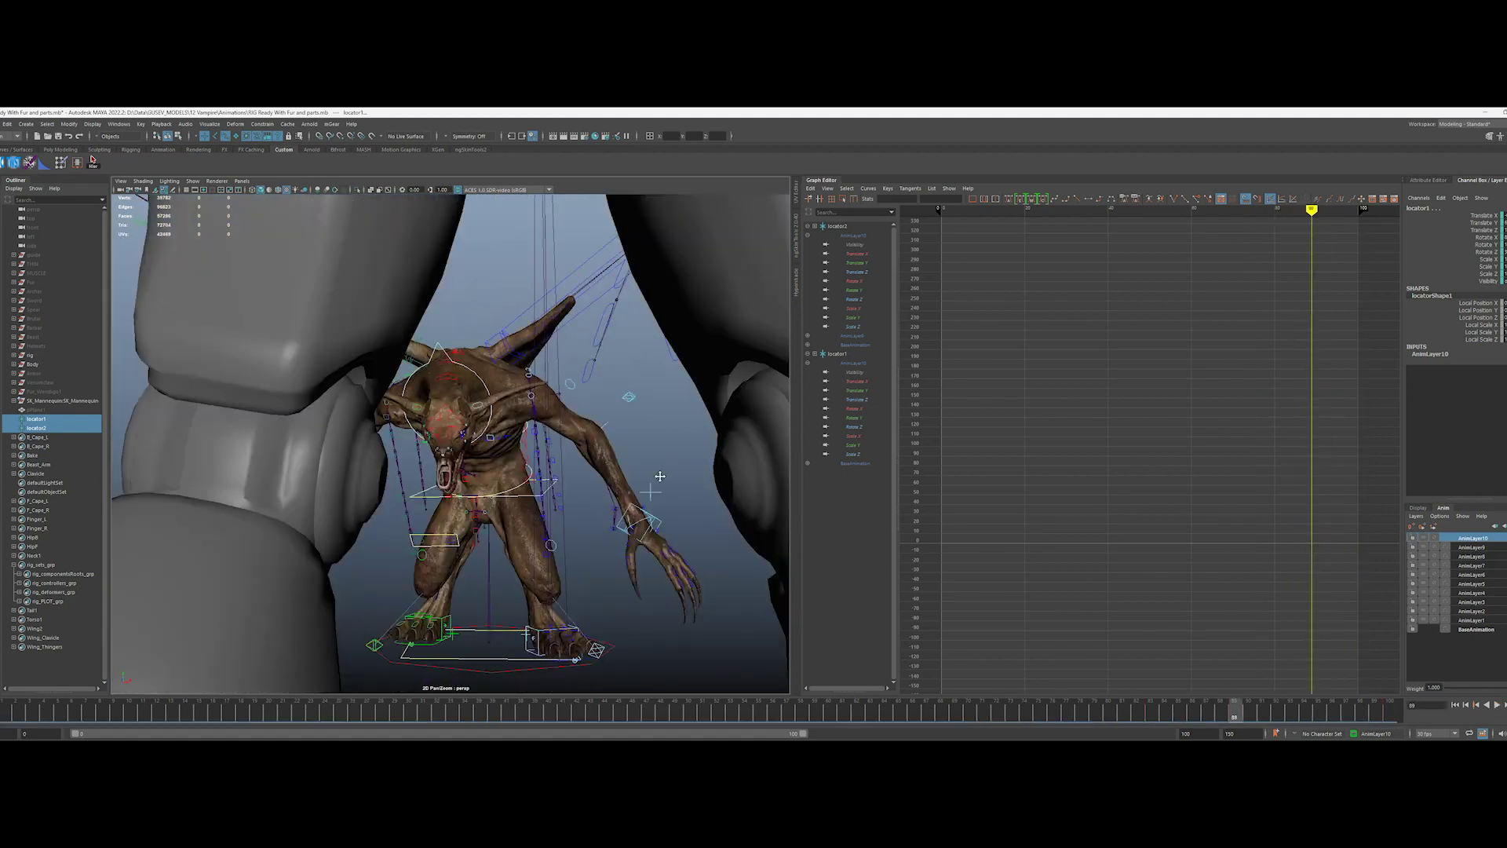
alt+drag(659, 477, 628, 479)
alt+drag(395, 432, 440, 439)
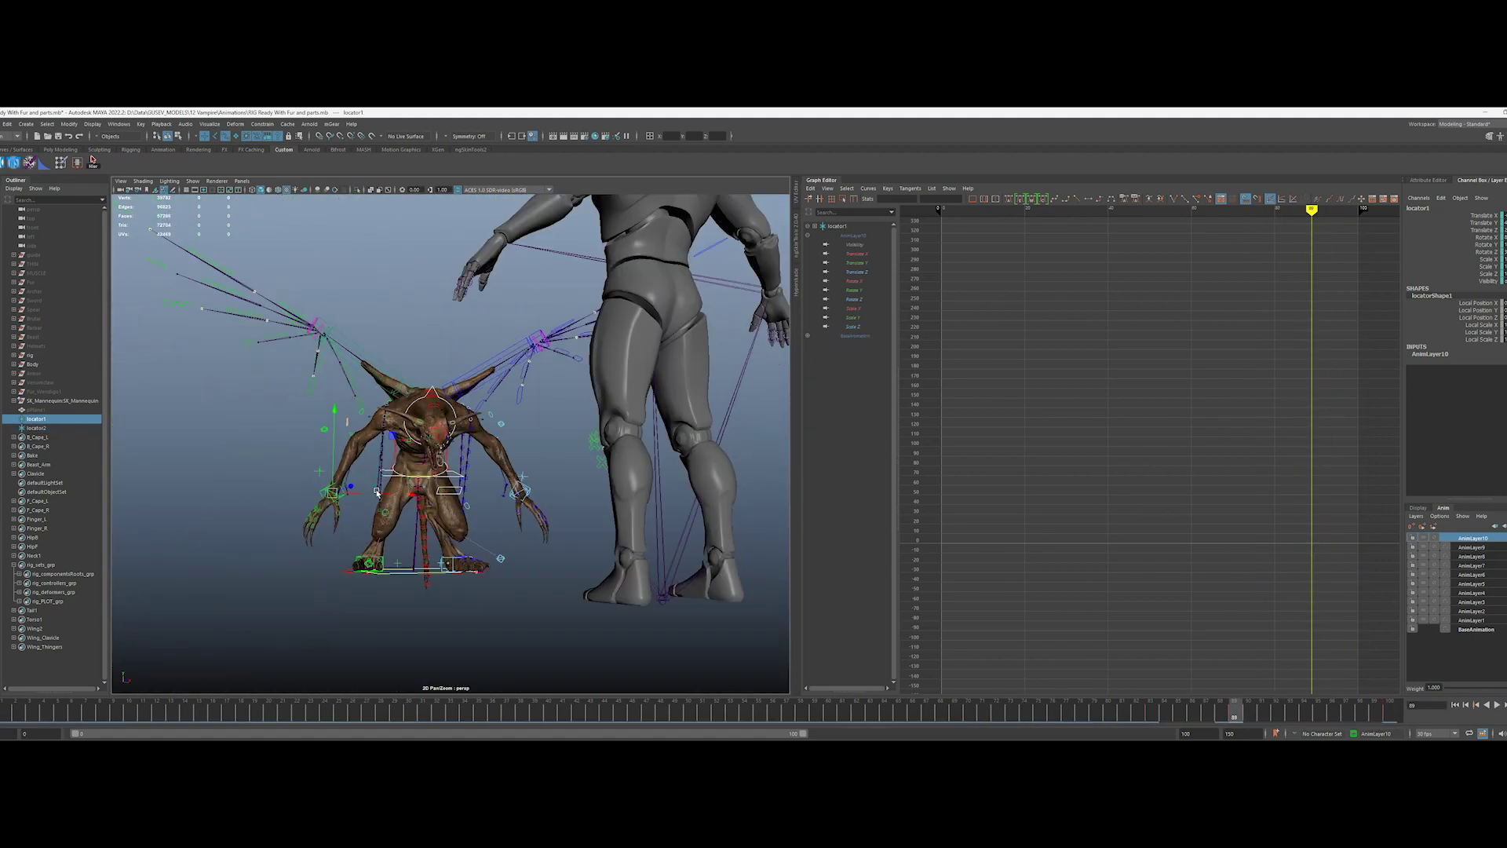
click(507, 512)
Step: Scrub through the landing and step back through the keys of the neck and head controls
alt+drag(573, 434, 393, 450)
drag(1234, 715, 1317, 716)
scroll(411, 589, down, 5)
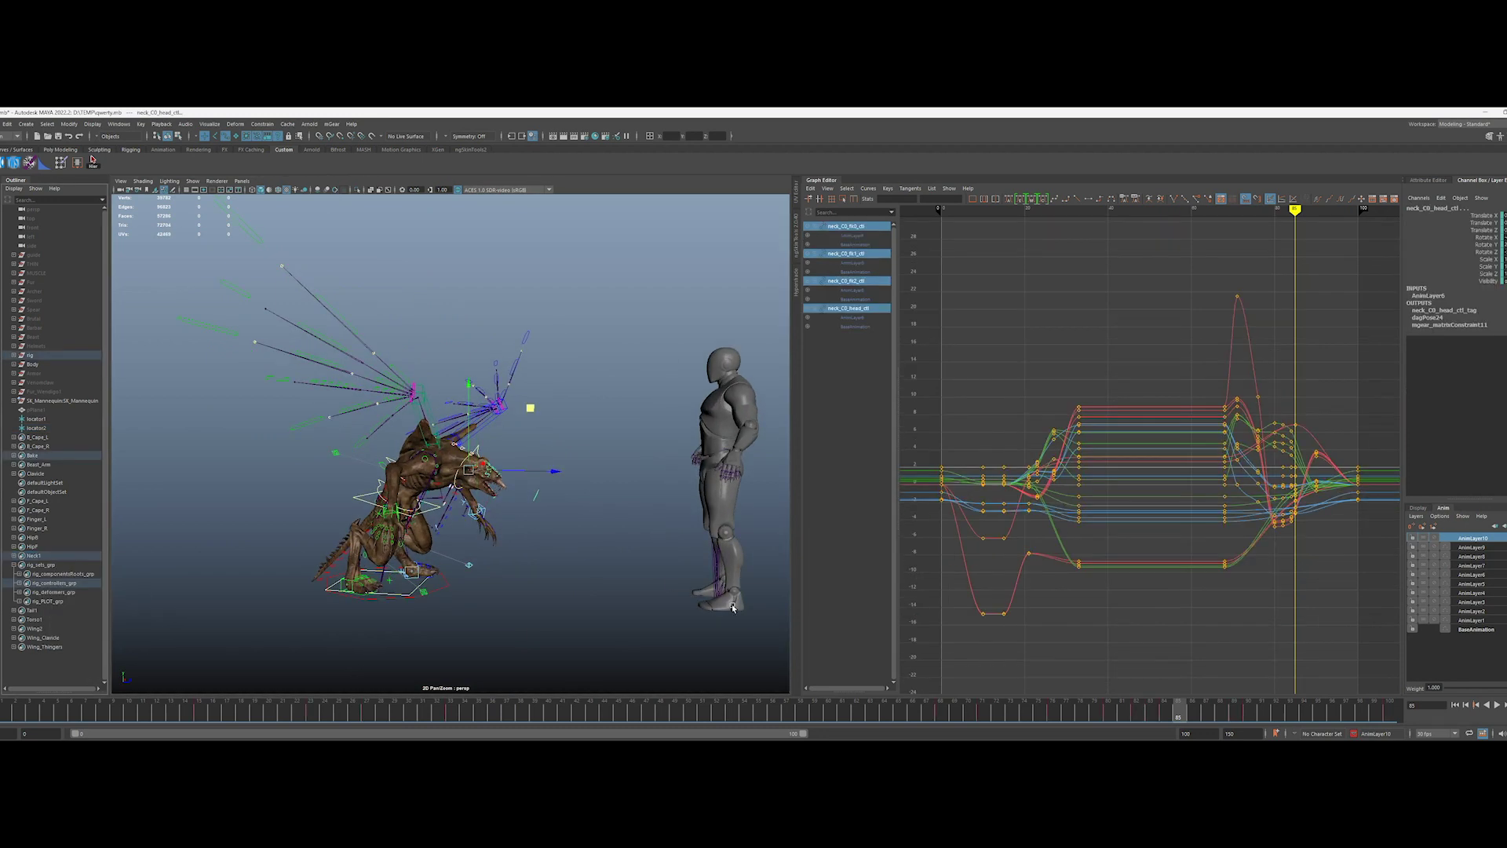
key(comma)
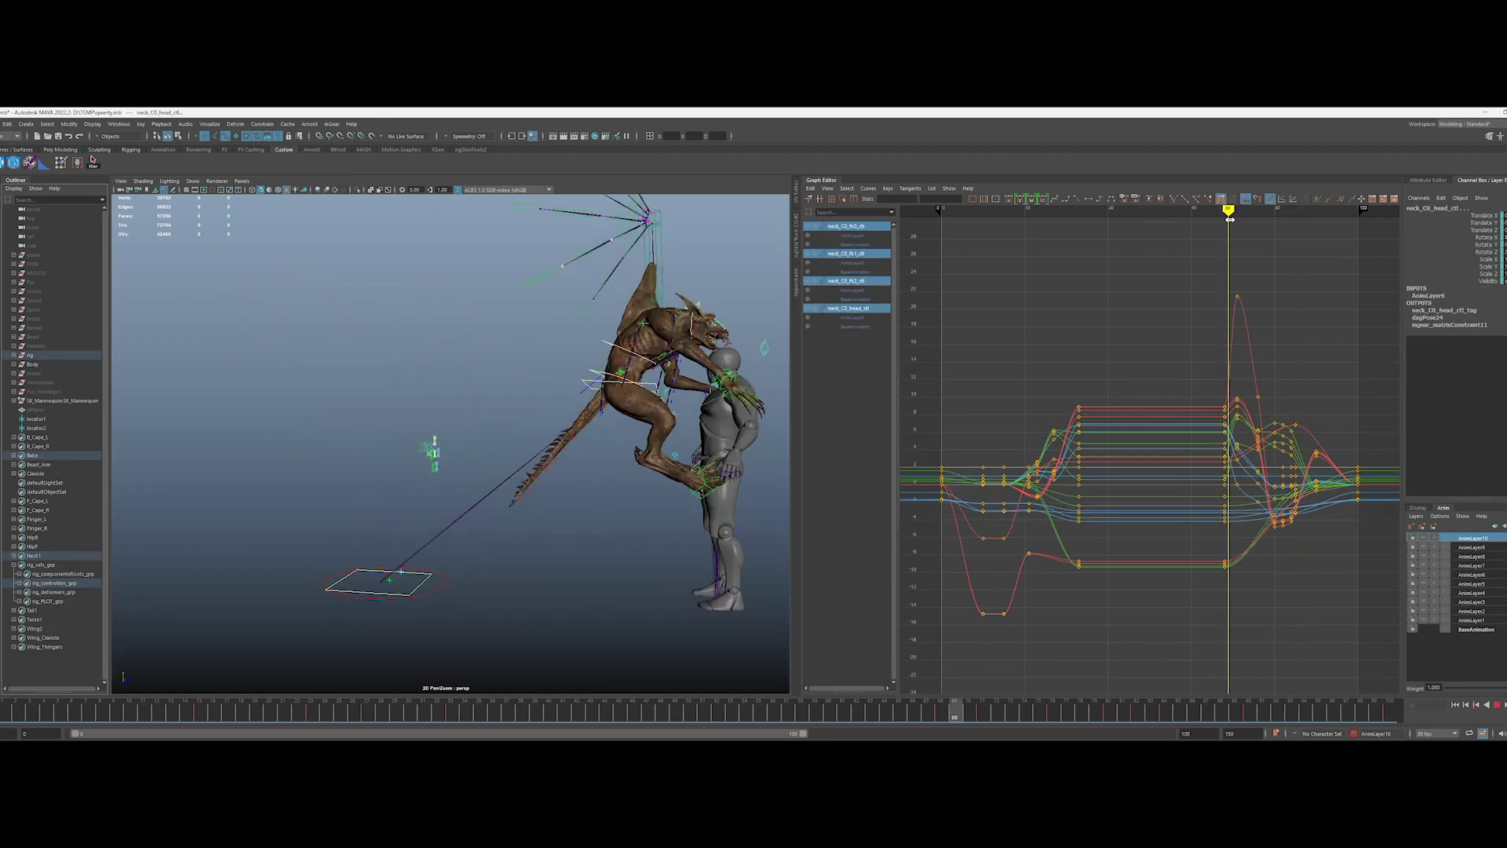
key(comma)
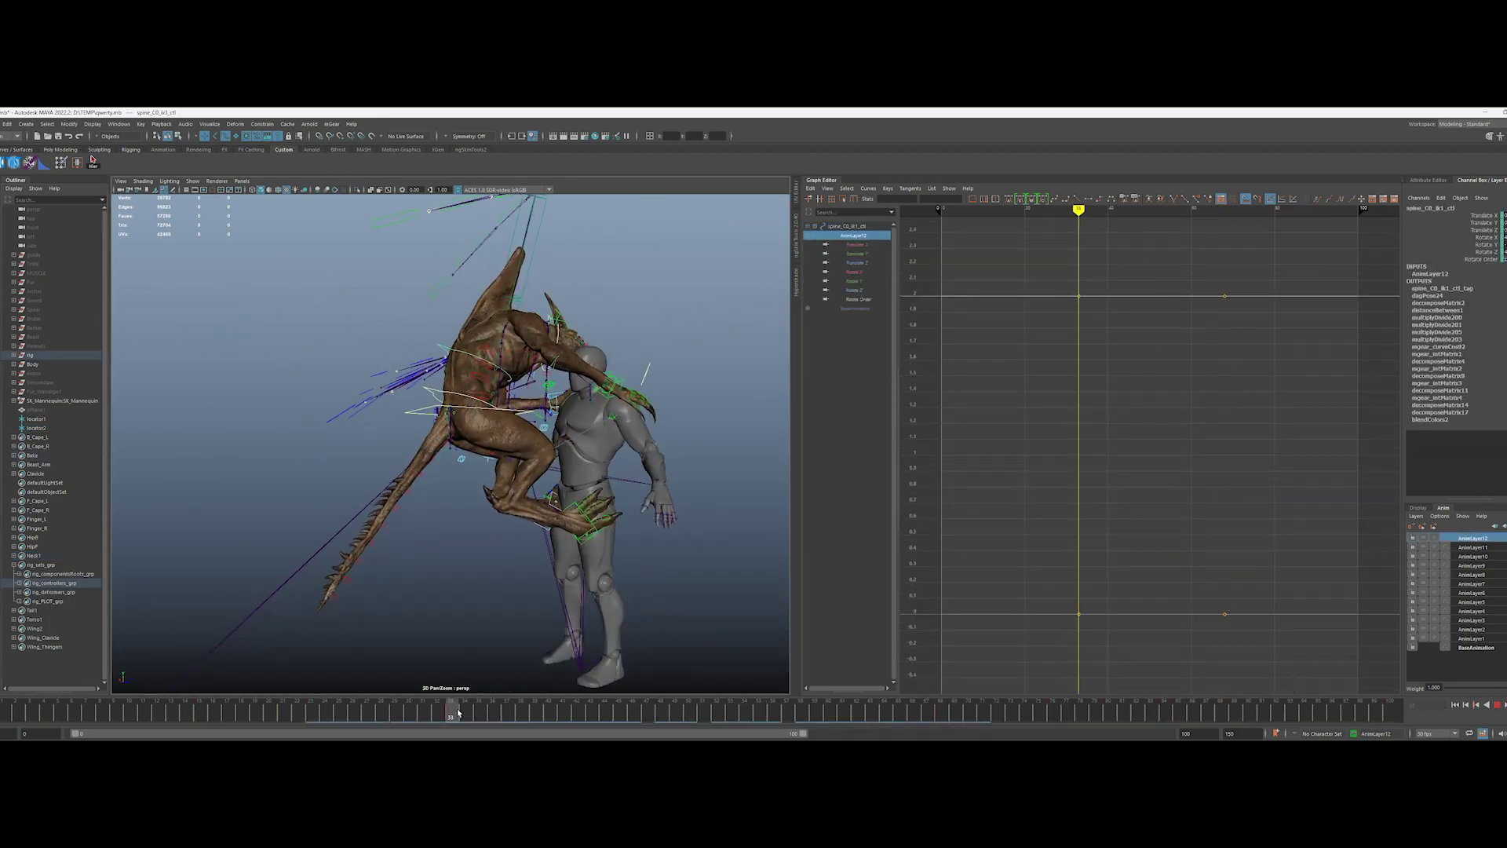
Step: Animate spine_C0_ik1_ctl swaying between frames 33 and 68 on AnimLayer12, and play the motion back
drag(682, 715, 689, 715)
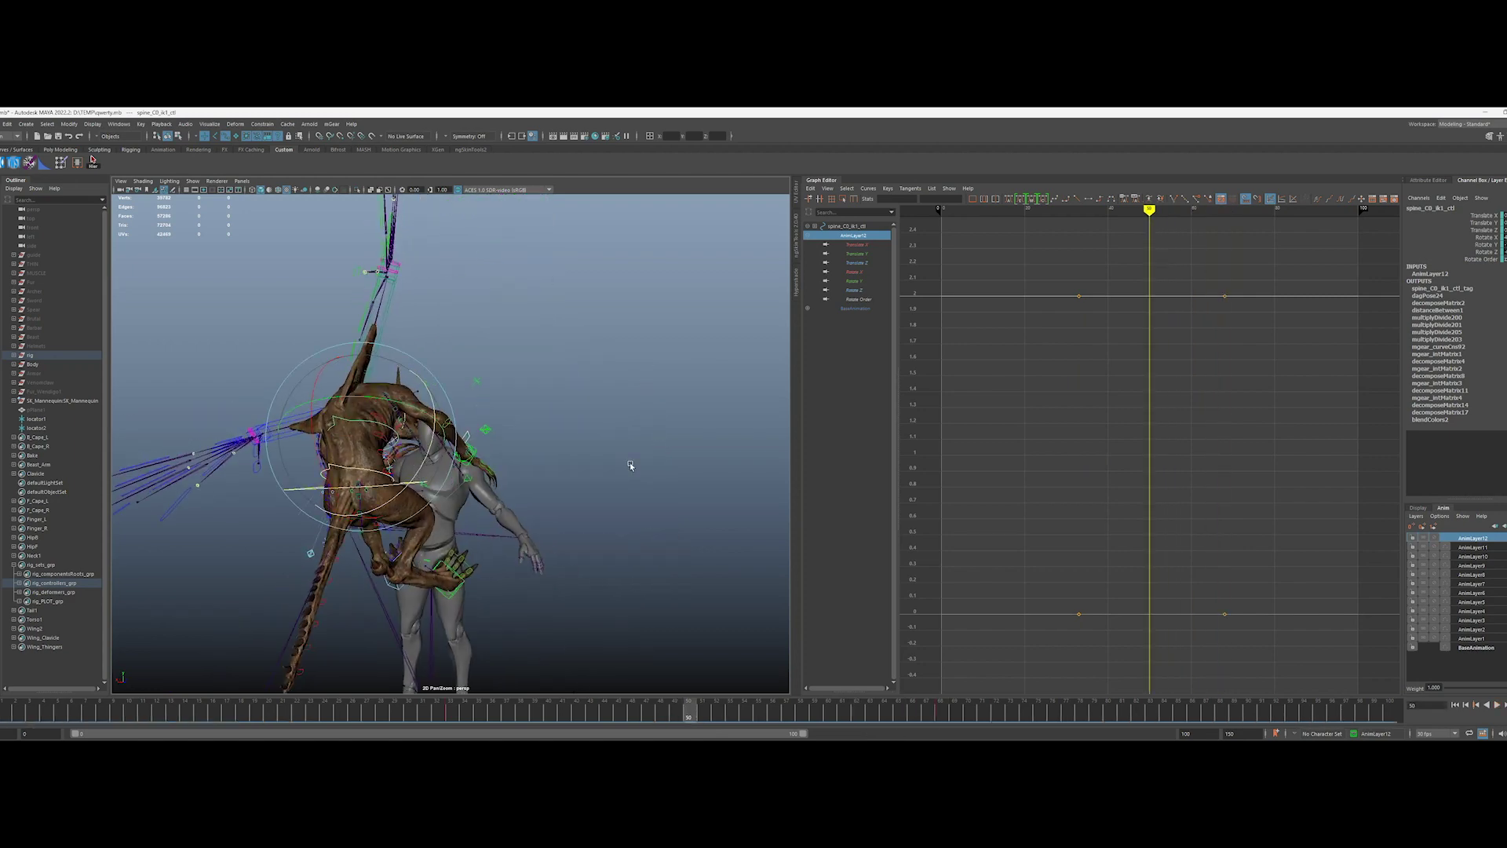
alt+drag(425, 458, 630, 528)
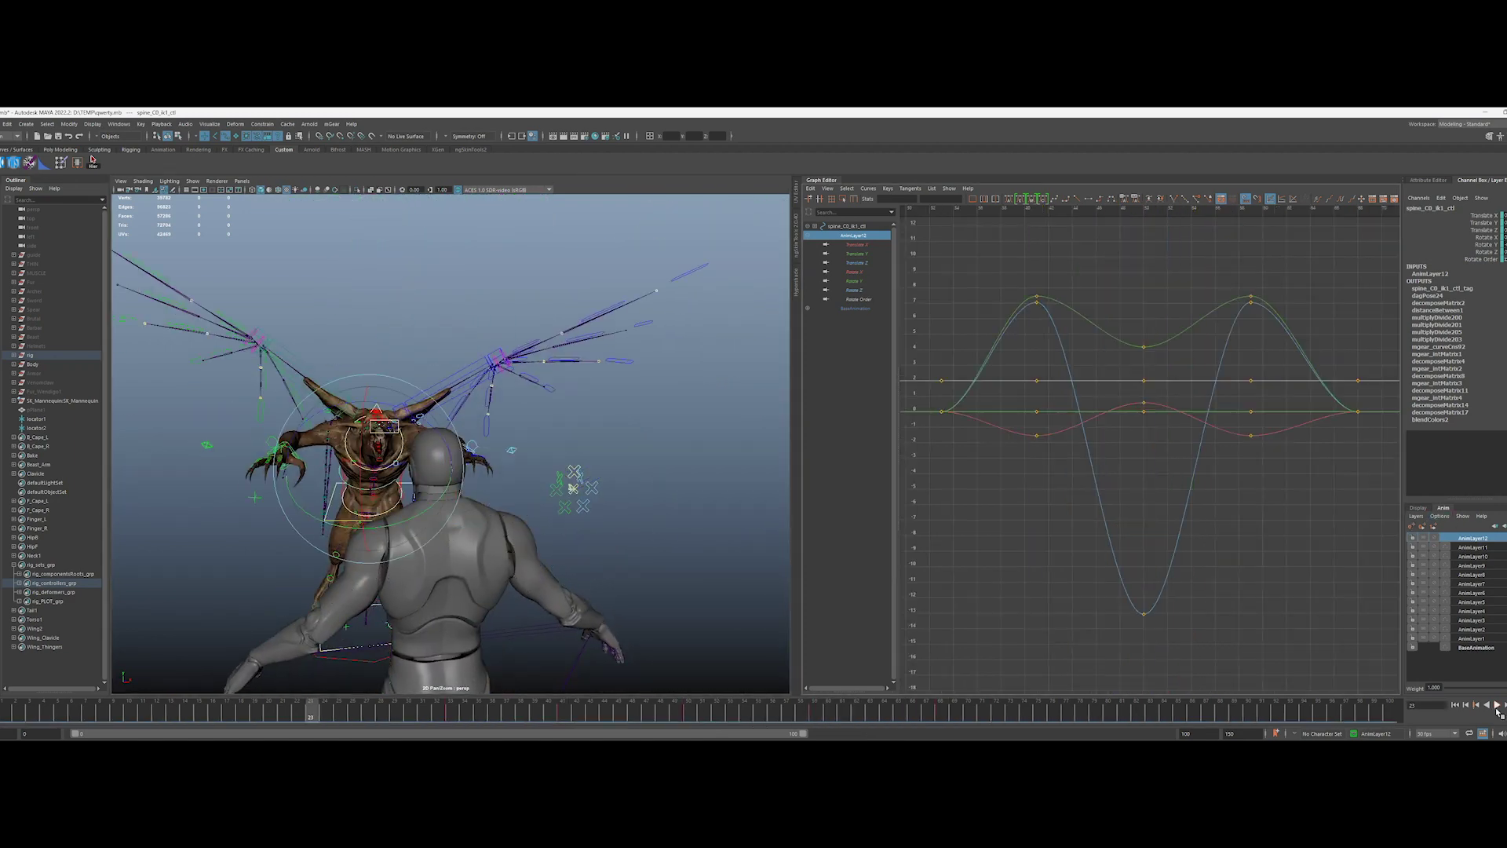
drag(313, 713, 640, 697)
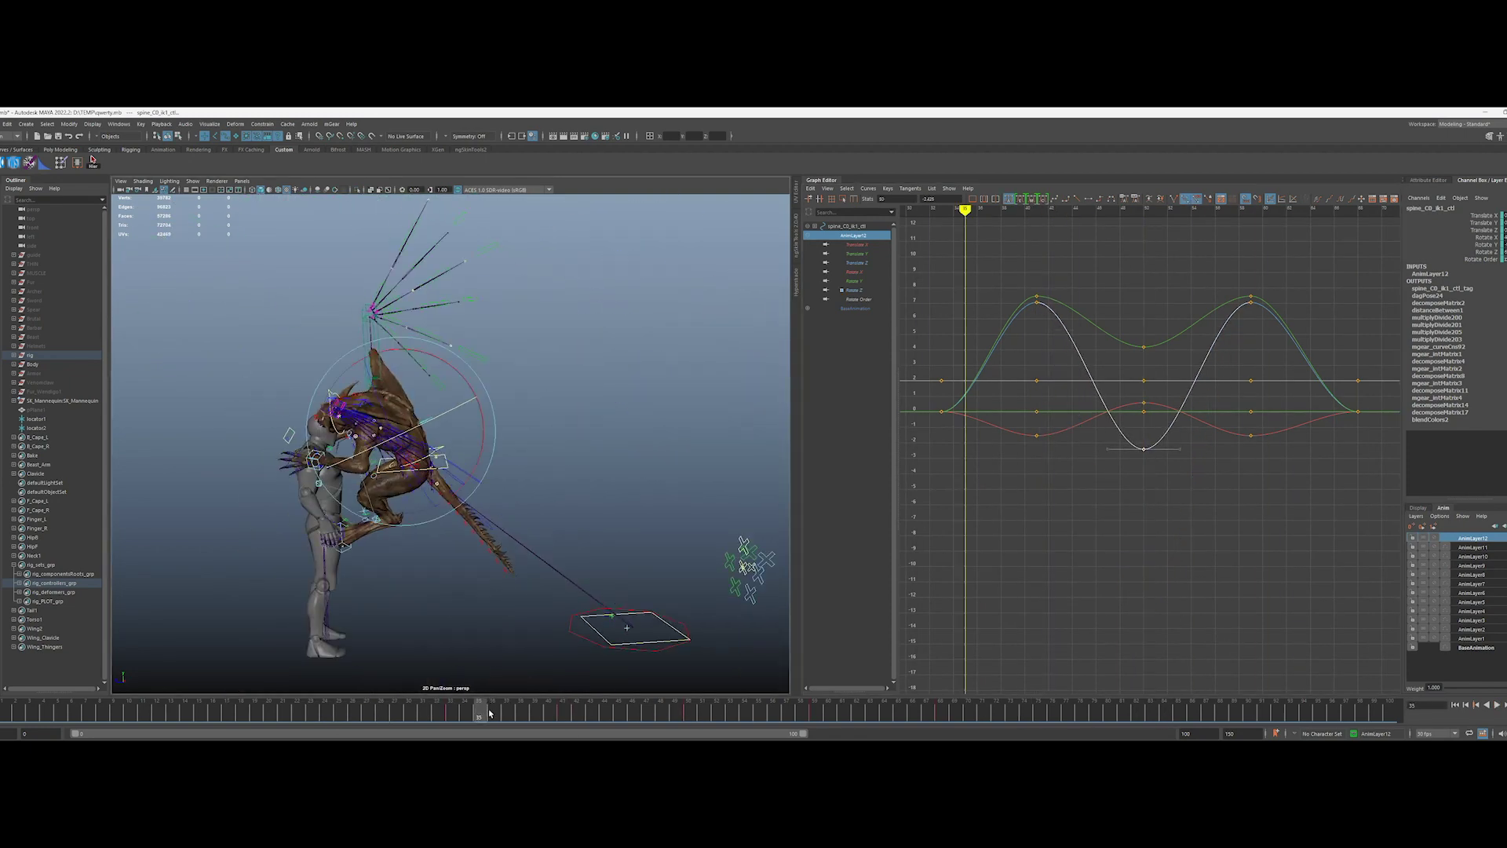
click(1497, 705)
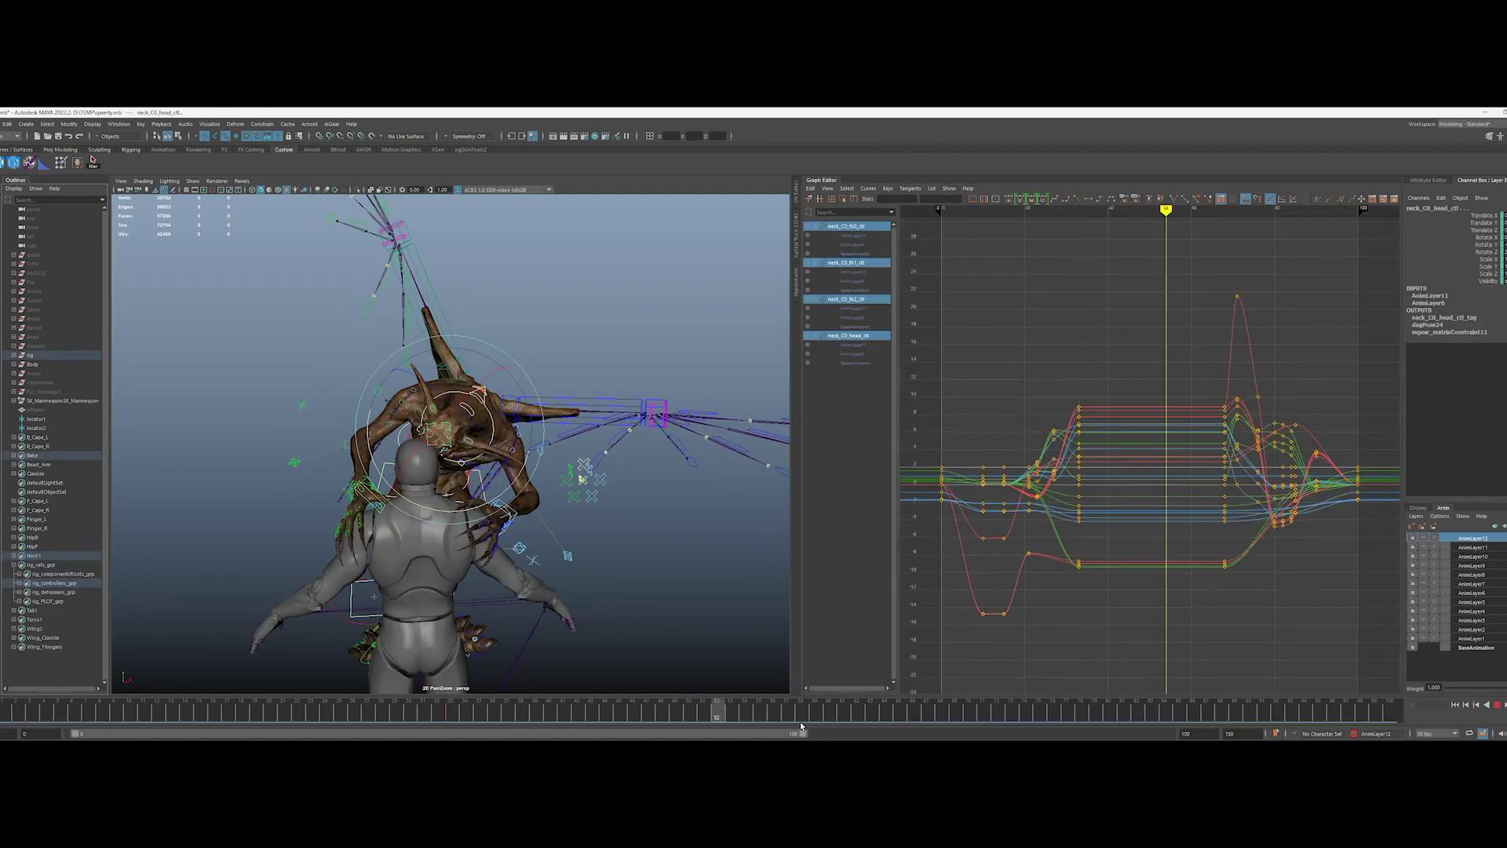
Step: Rotate the neck and head controls at frames 50 and 41 while the creature holds the mannequin, and review the playback
click(679, 716)
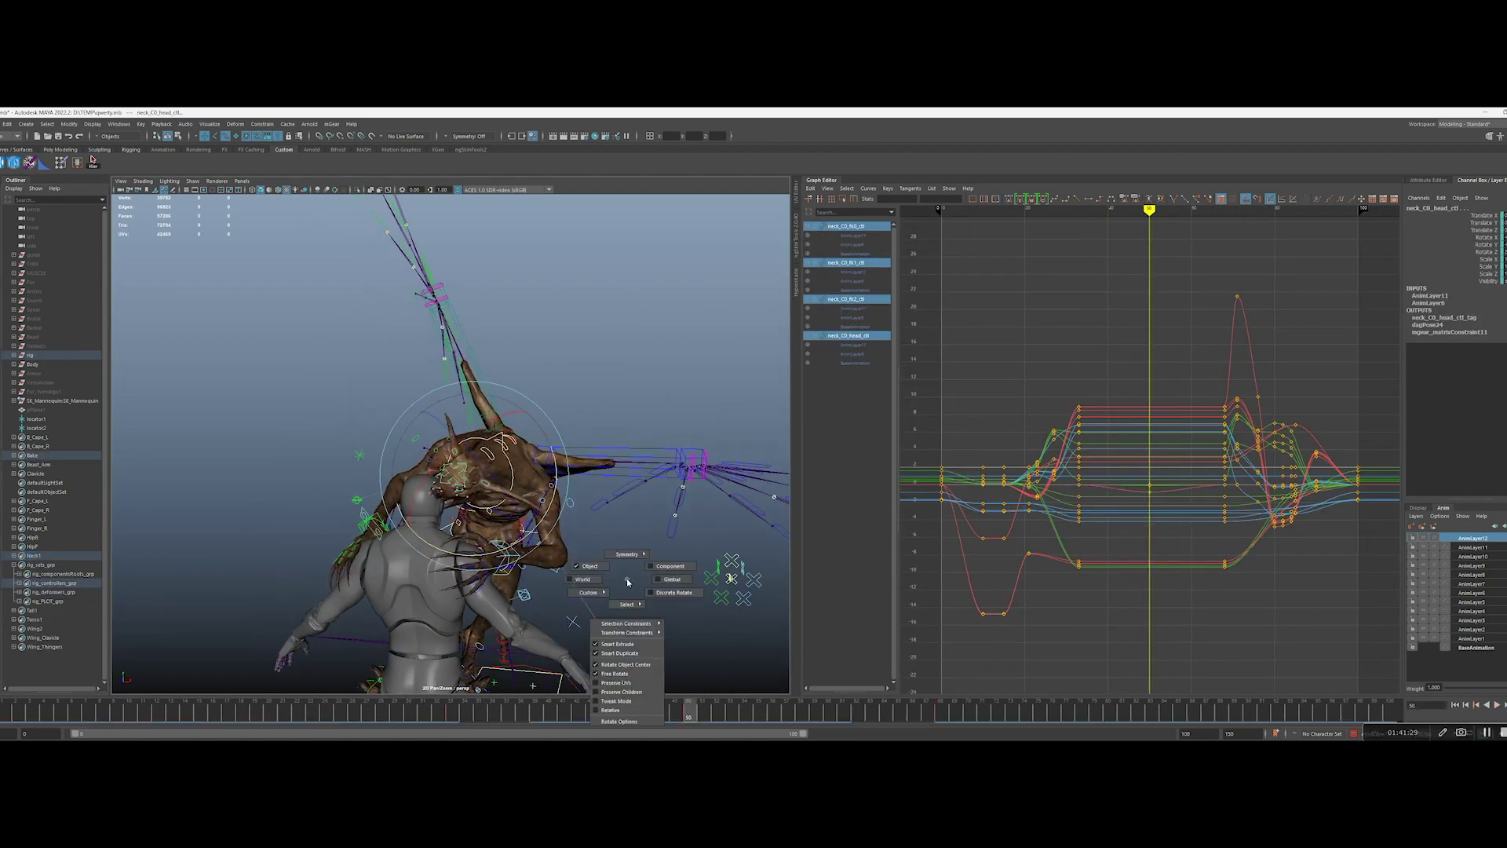
click(564, 716)
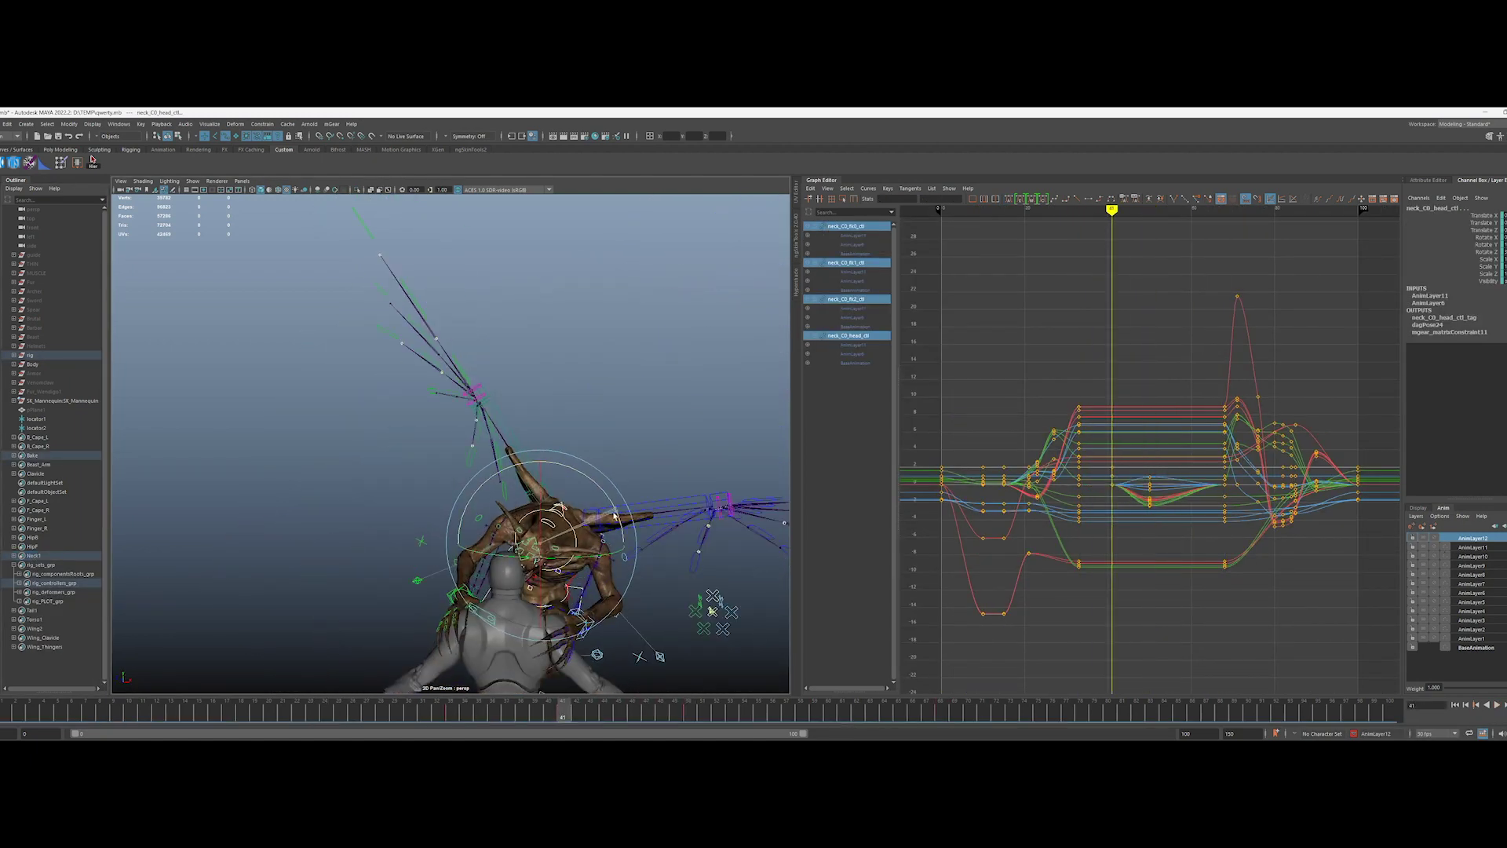
drag(614, 516, 613, 502)
alt+drag(726, 675, 633, 679)
alt+drag(445, 567, 535, 554)
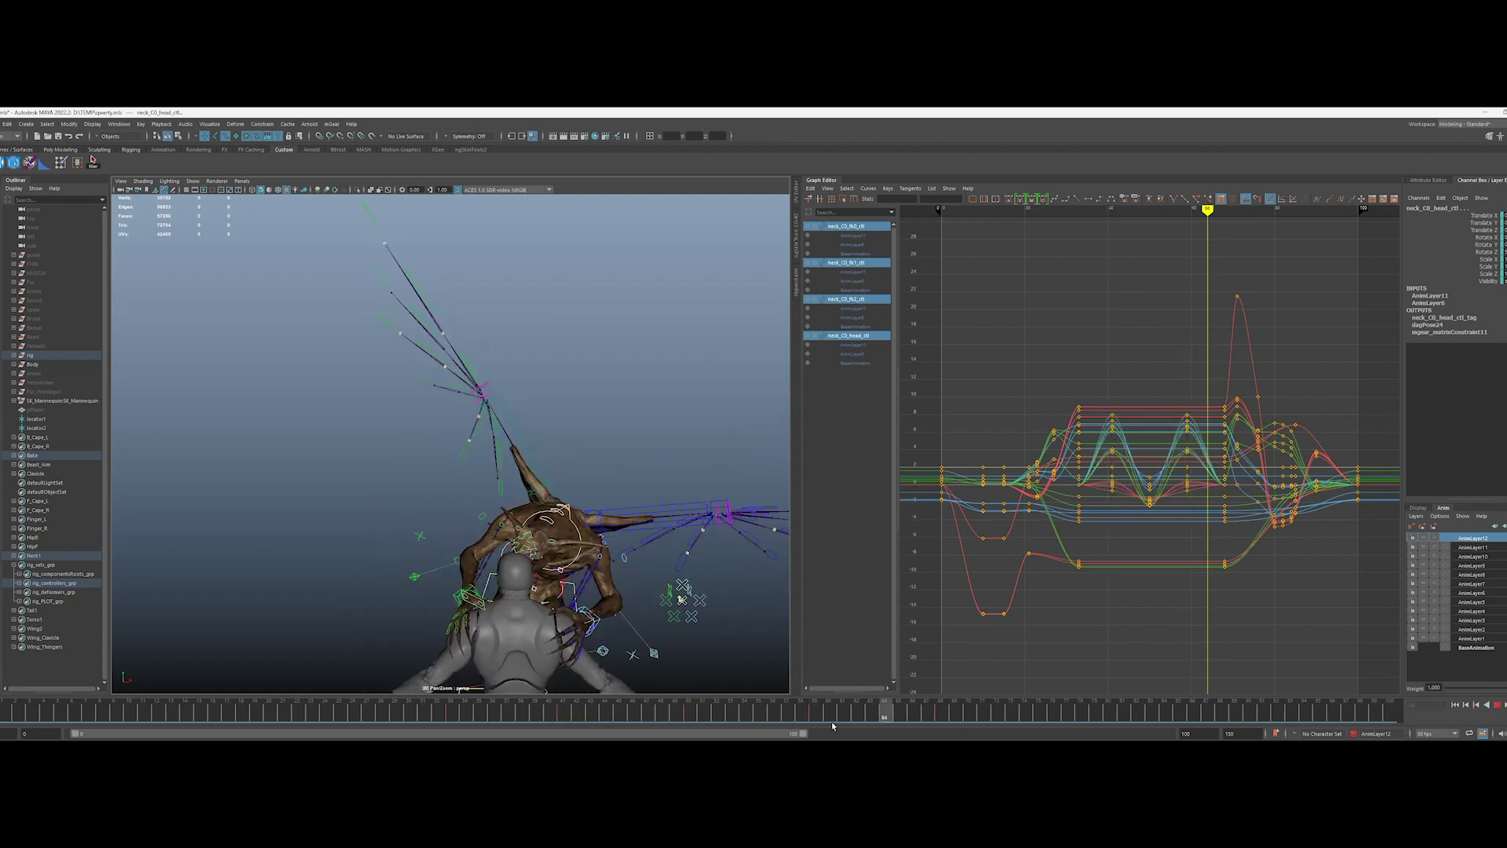
click(1472, 547)
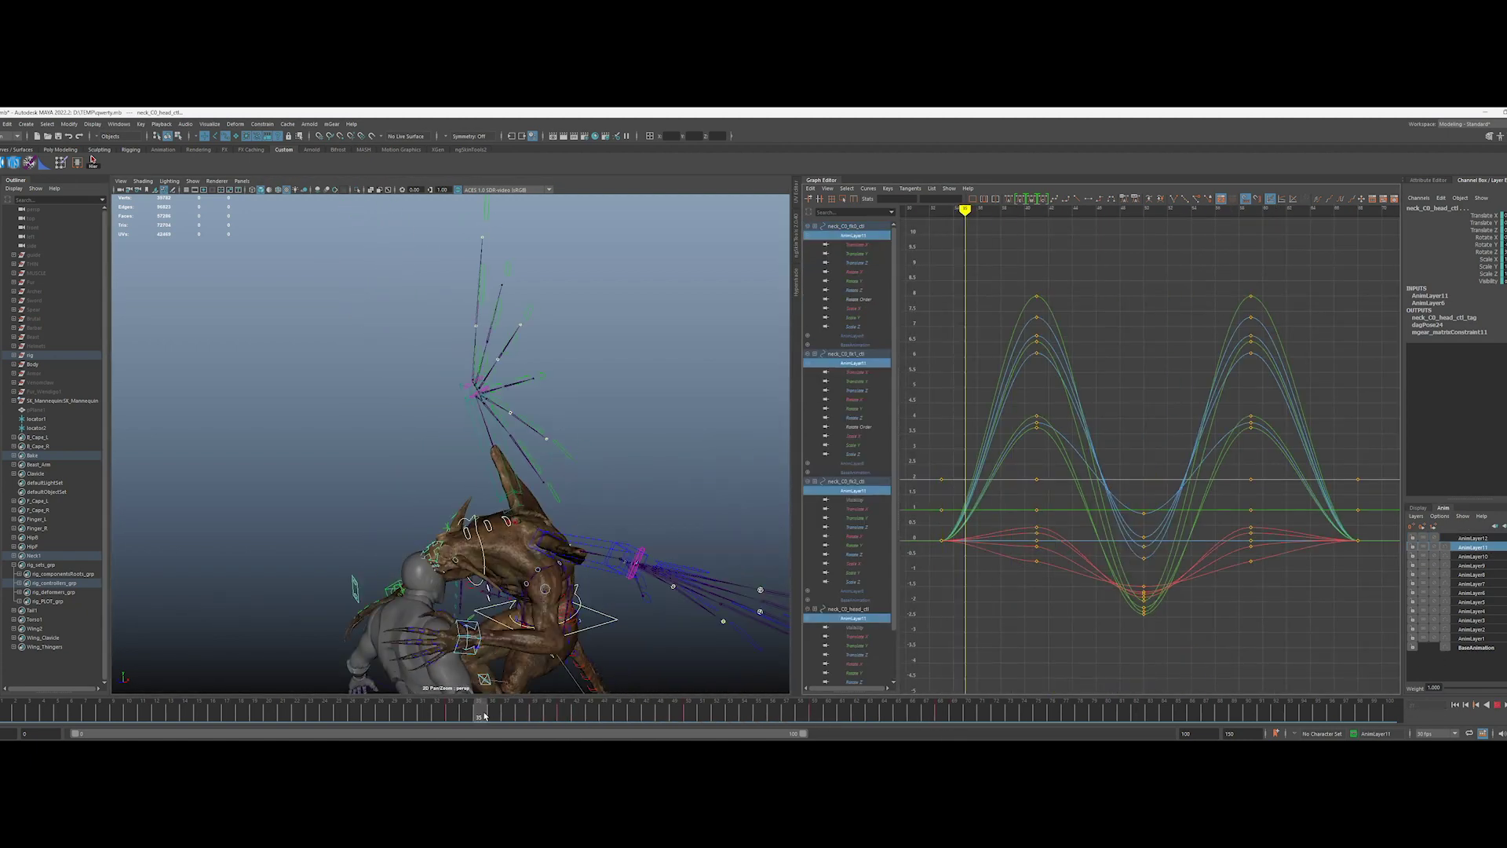
key(alt+v)
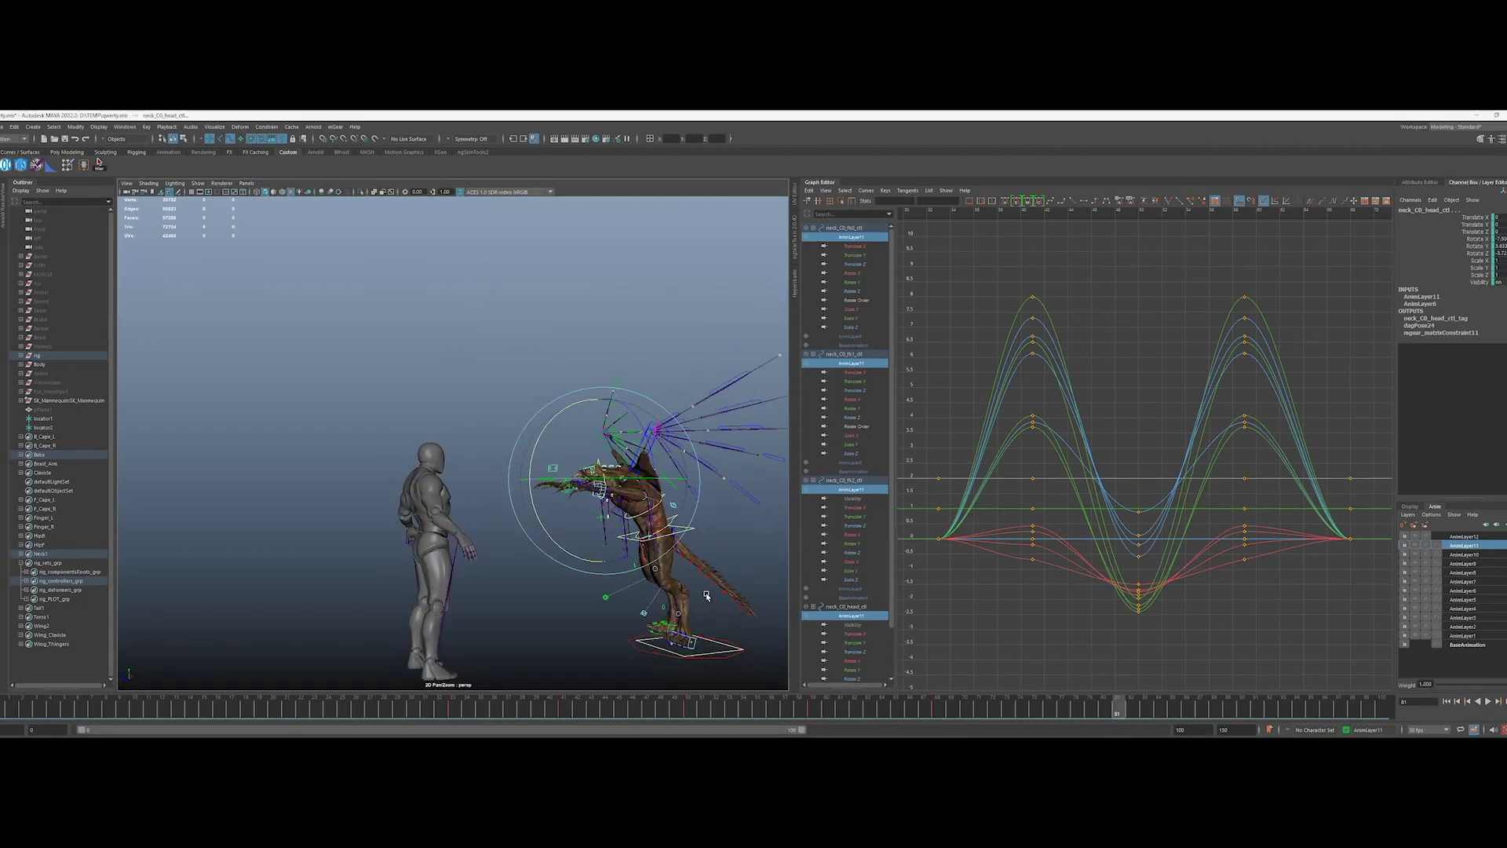
drag(486, 722, 722, 721)
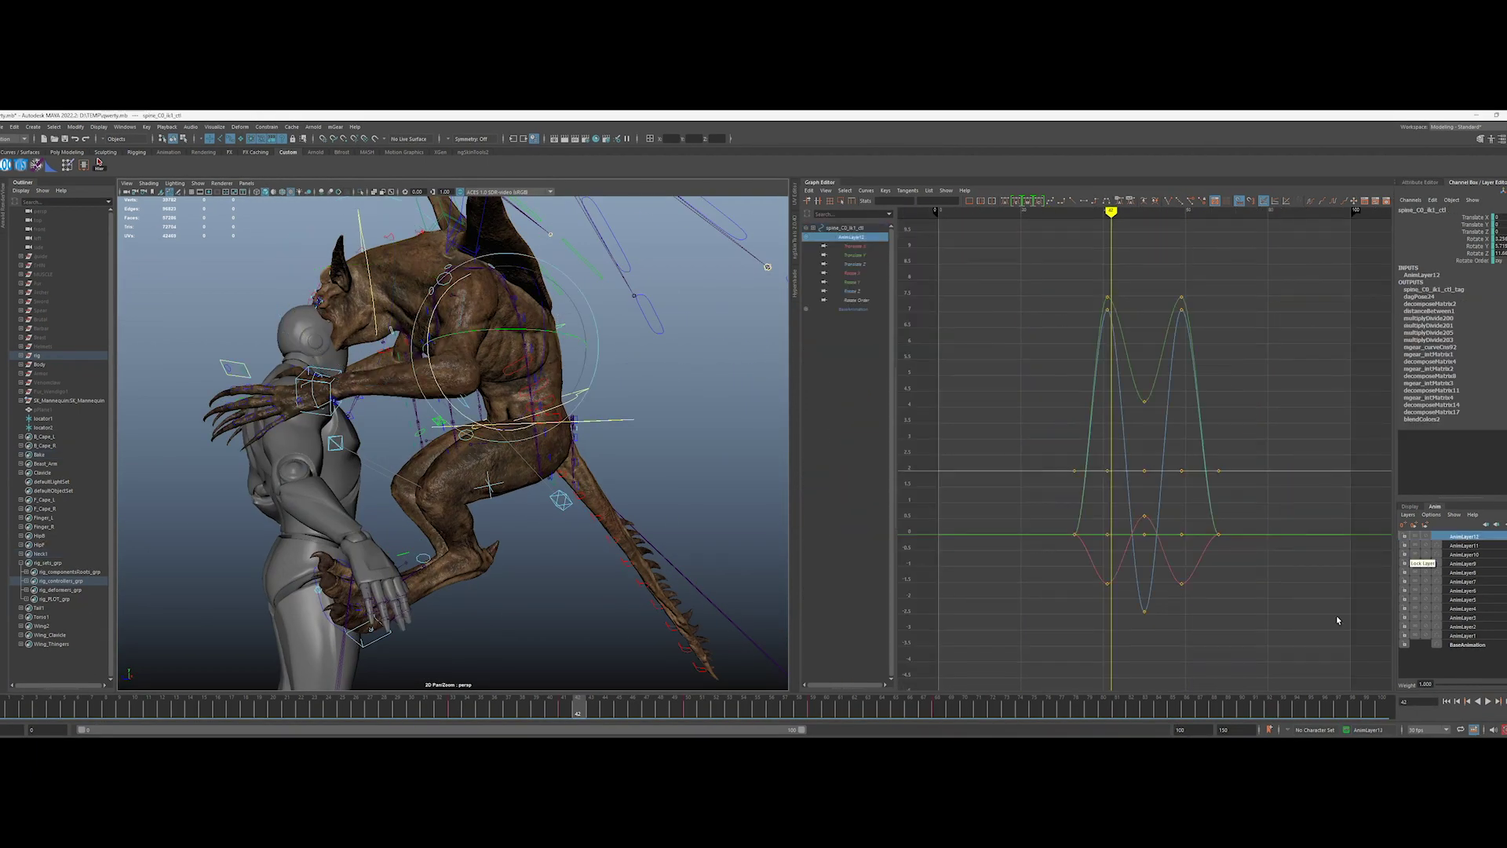
Step: Rotate spine_C0_ik1_ctl at about frame 41 on AnimLayer12 and play the animation
drag(688, 710, 565, 710)
drag(460, 412, 485, 424)
drag(565, 711, 688, 711)
key(alt+v)
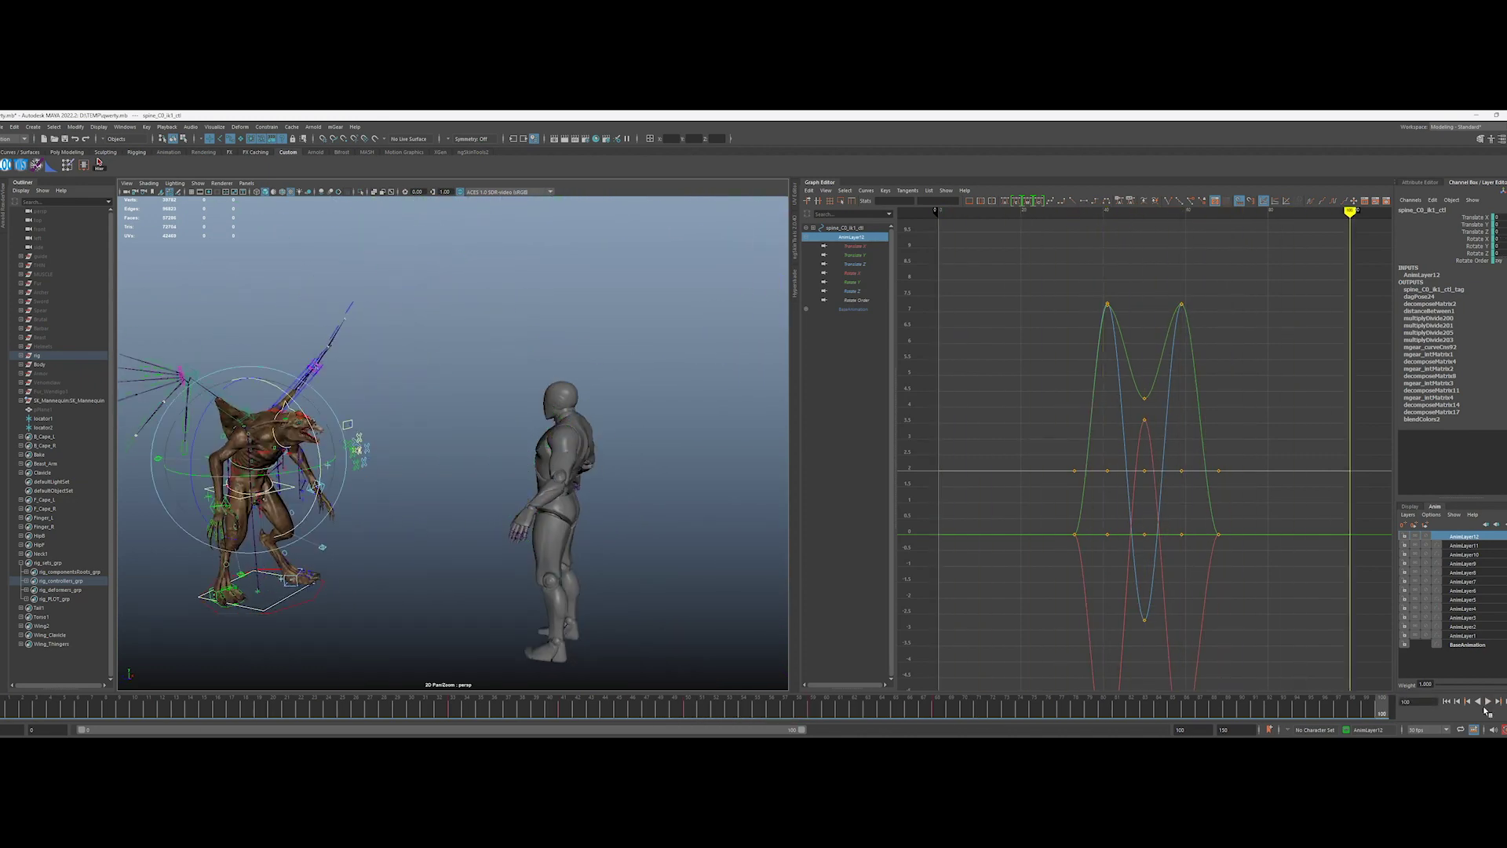
Step: Merge all animation layers into BaseAnimation, play the result and scrub the crouch before the leap
shift+click(1475, 645)
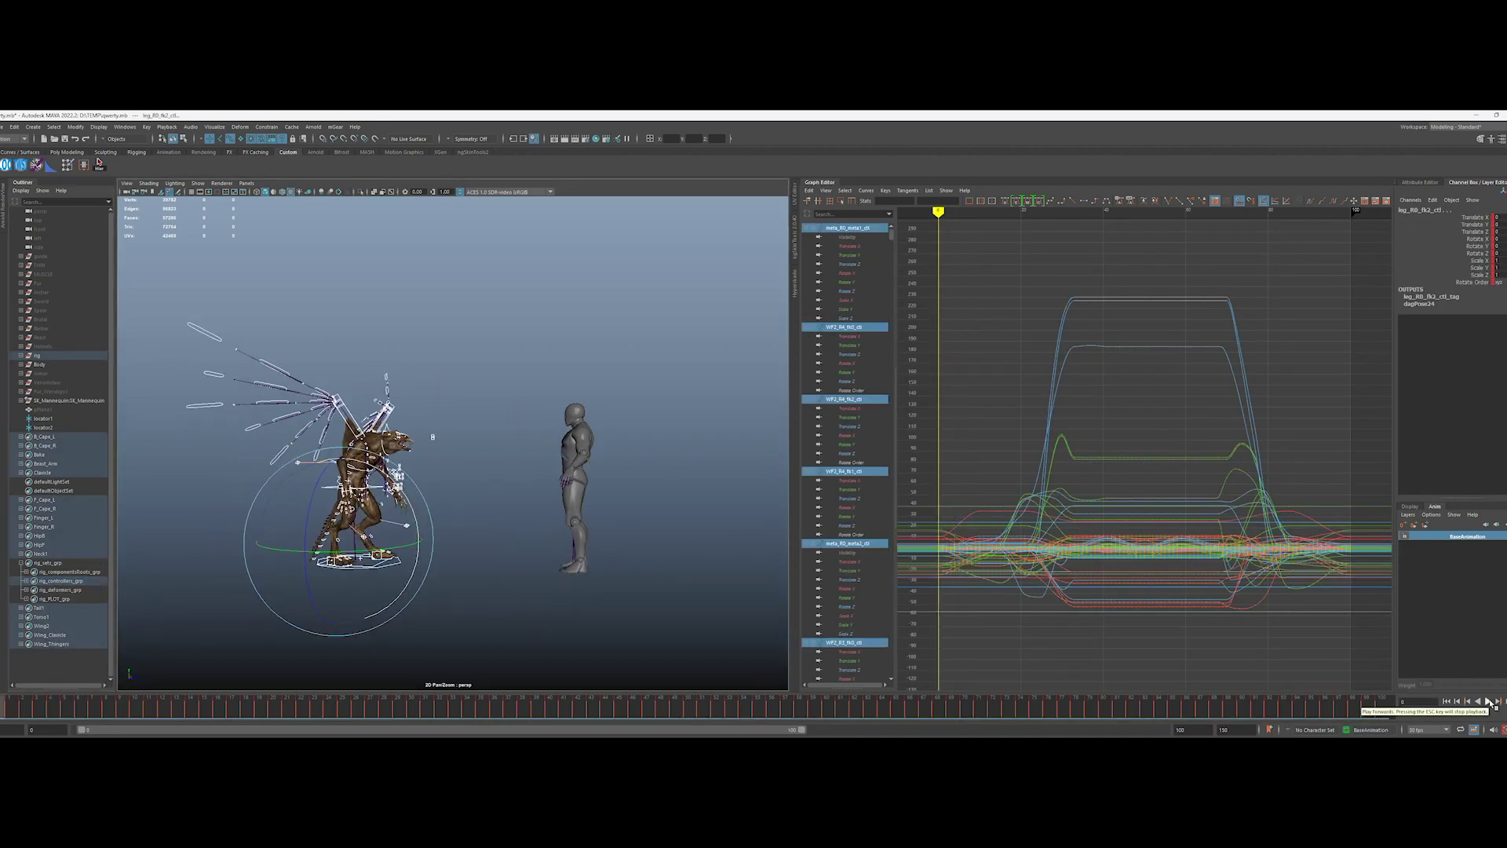
click(1488, 701)
click(1489, 702)
click(1490, 702)
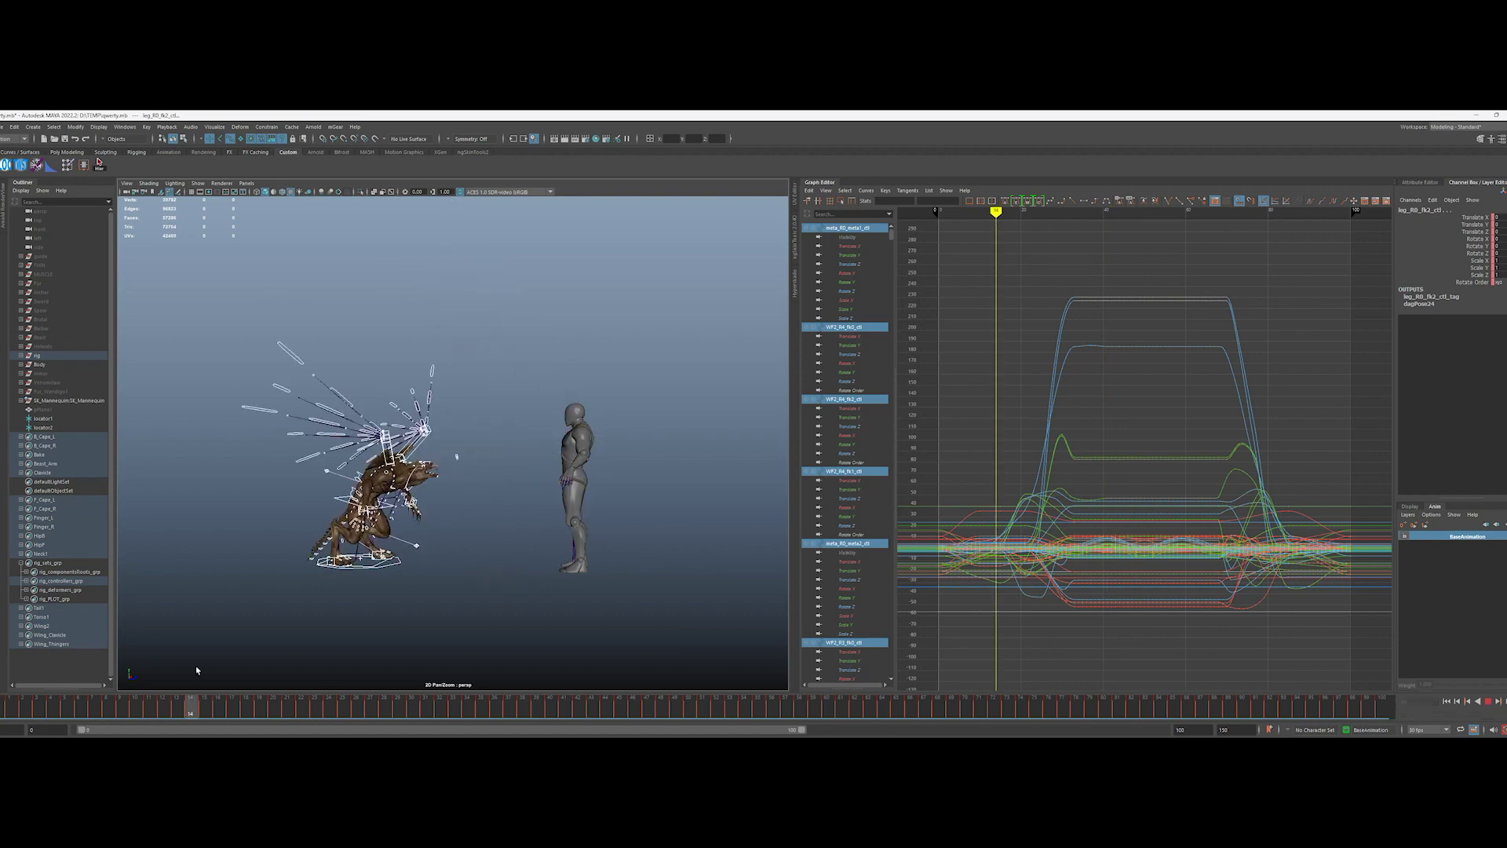
click(163, 710)
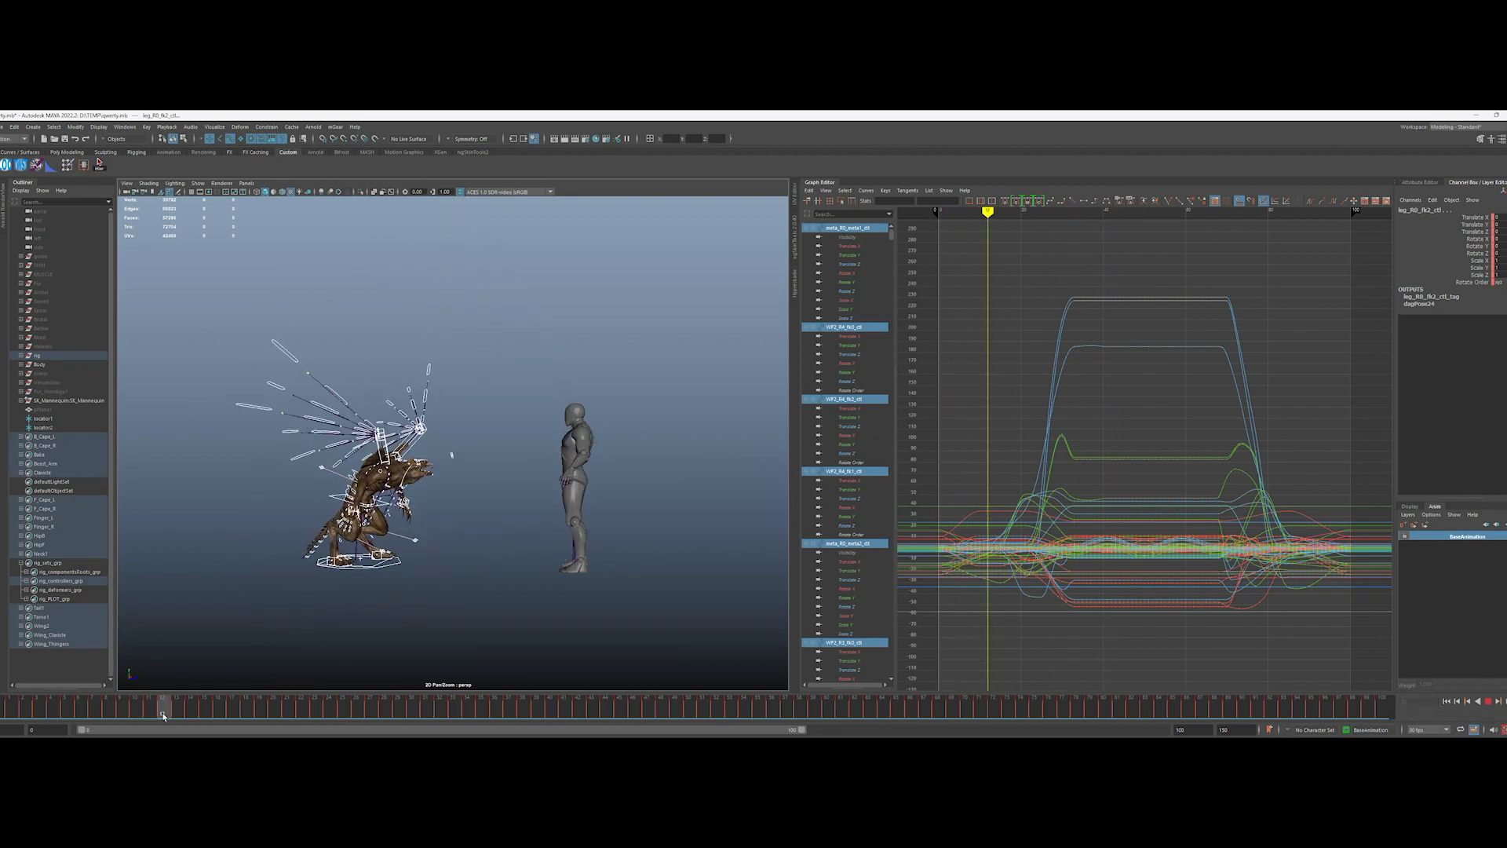
mouse_move(179, 710)
mouse_down()
mouse_move(453, 712)
mouse_move(177, 711)
mouse_up()
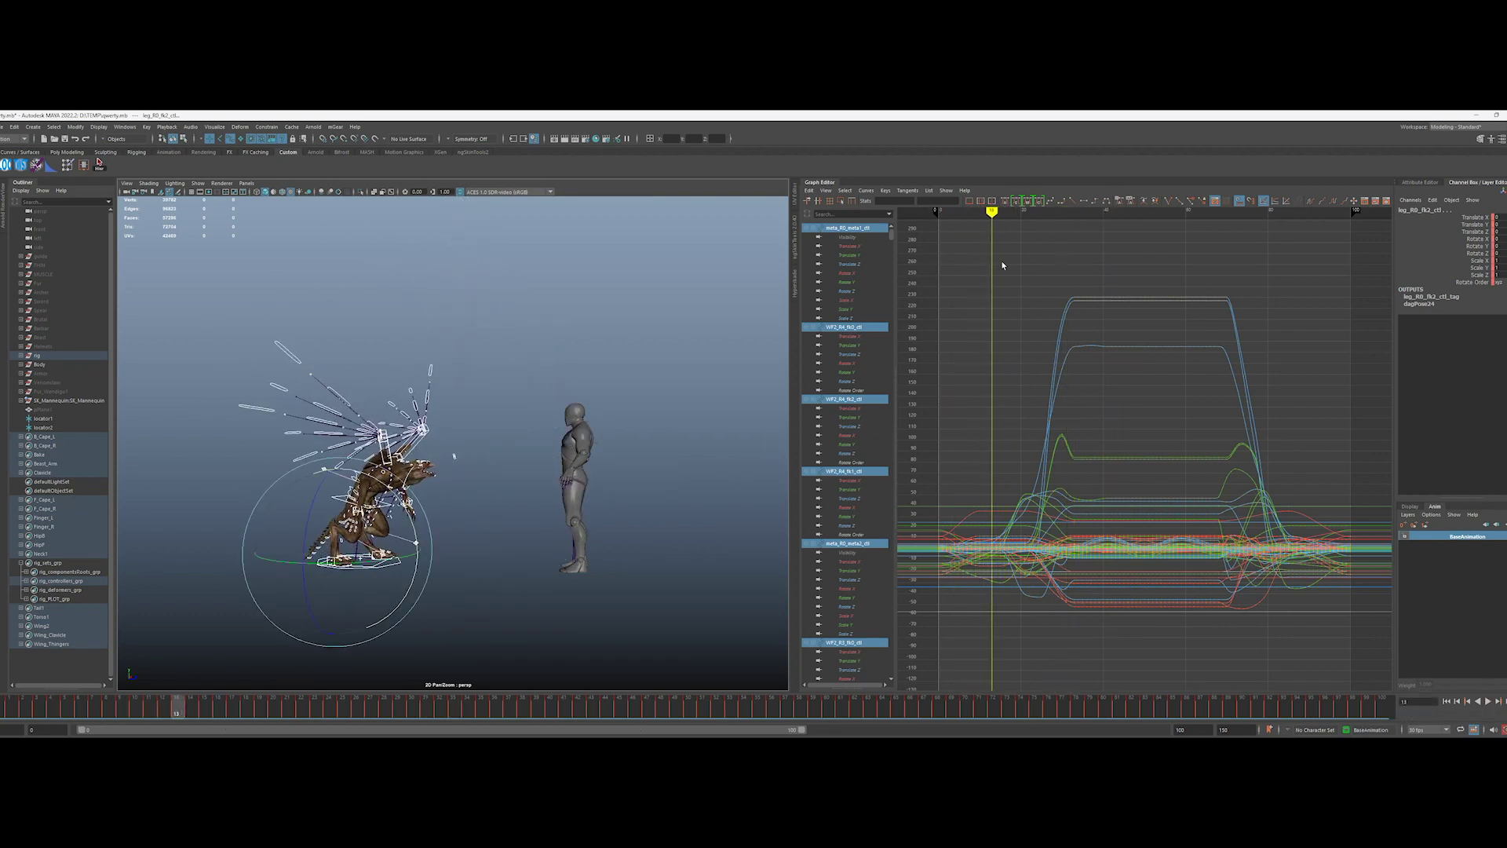
Step: Select all rig keys between about frames 14 and 33 and compress the leap's timing with the Region tool
drag(1062, 644, 1071, 650)
scroll(1103, 463, up, 5)
scroll(1265, 427, down, 5)
middle_drag(1046, 262, 1129, 262)
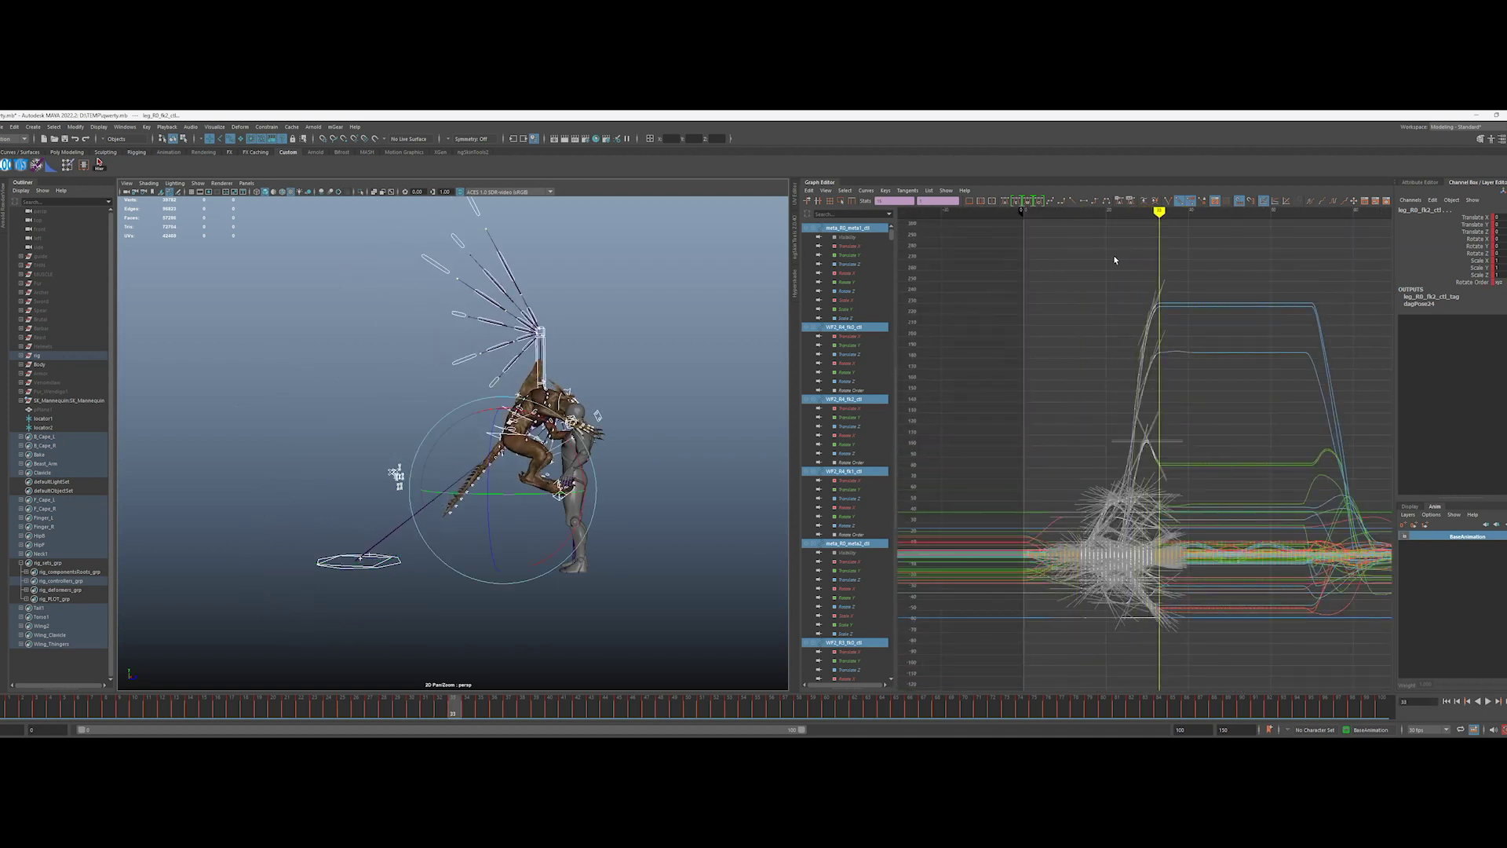
click(842, 202)
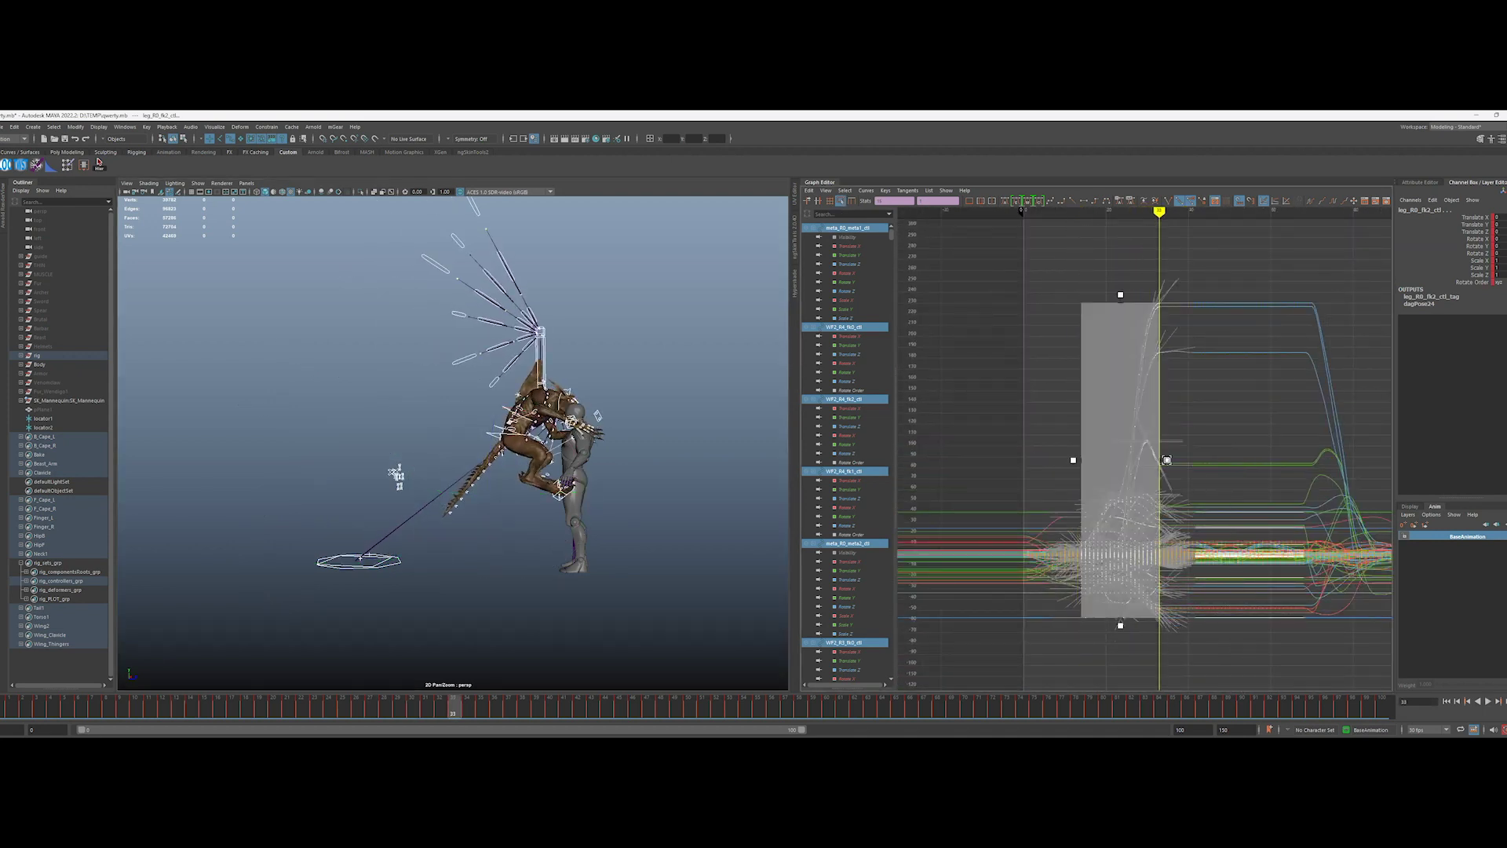
key(q)
Step: Shift all later rig keys earlier to close the gap after the compressed leap, and play the result
drag(1147, 263, 1388, 659)
alt+middle_drag(1142, 454, 1191, 438)
alt+right_drag(1190, 438, 1354, 456)
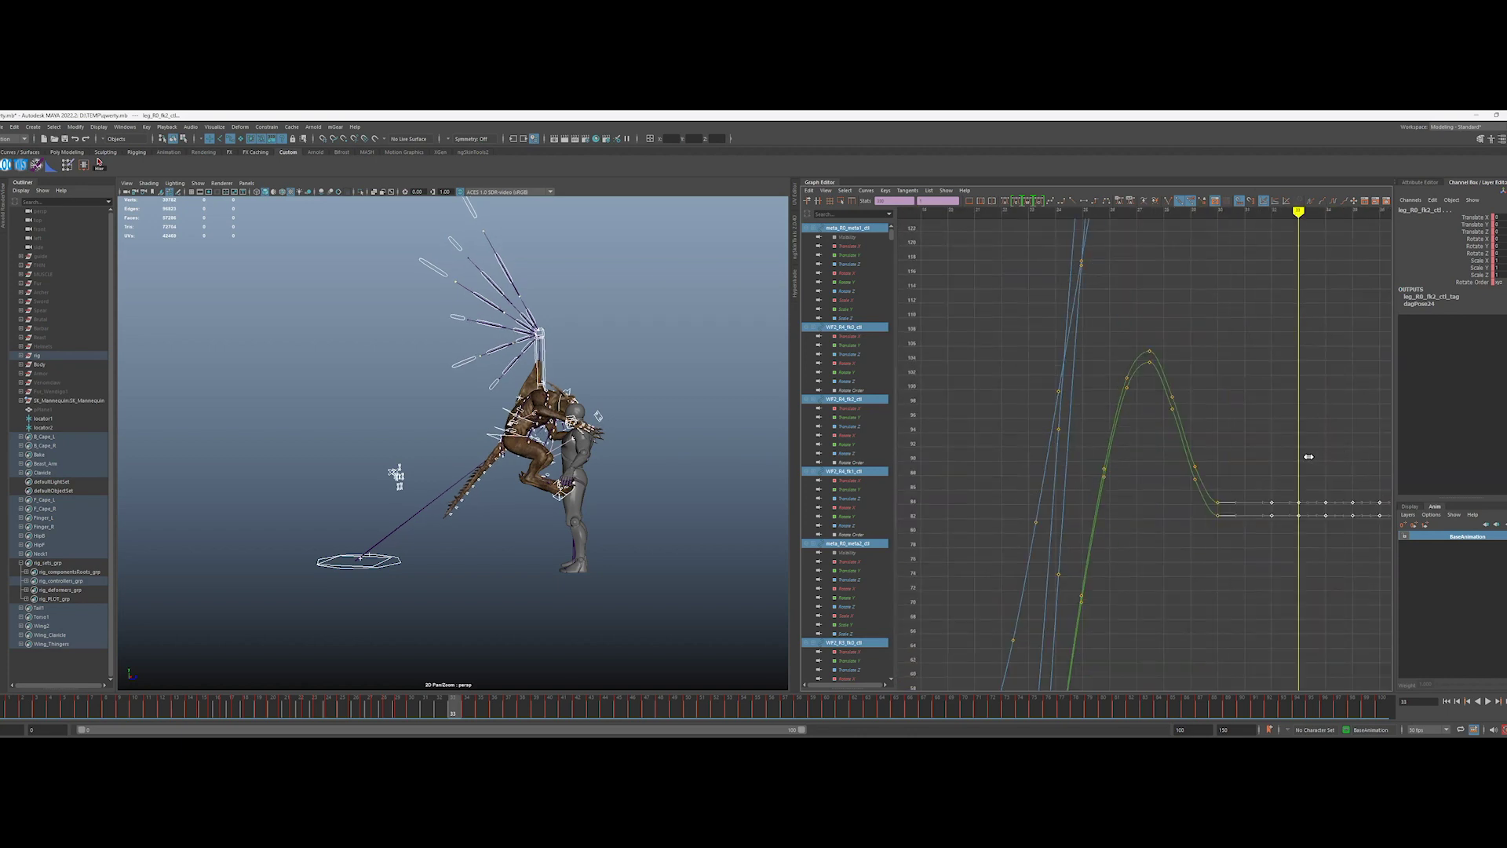
mouse_move(453, 706)
mouse_down()
mouse_move(343, 688)
mouse_move(67, 706)
mouse_move(576, 712)
mouse_up()
key(alt+v)
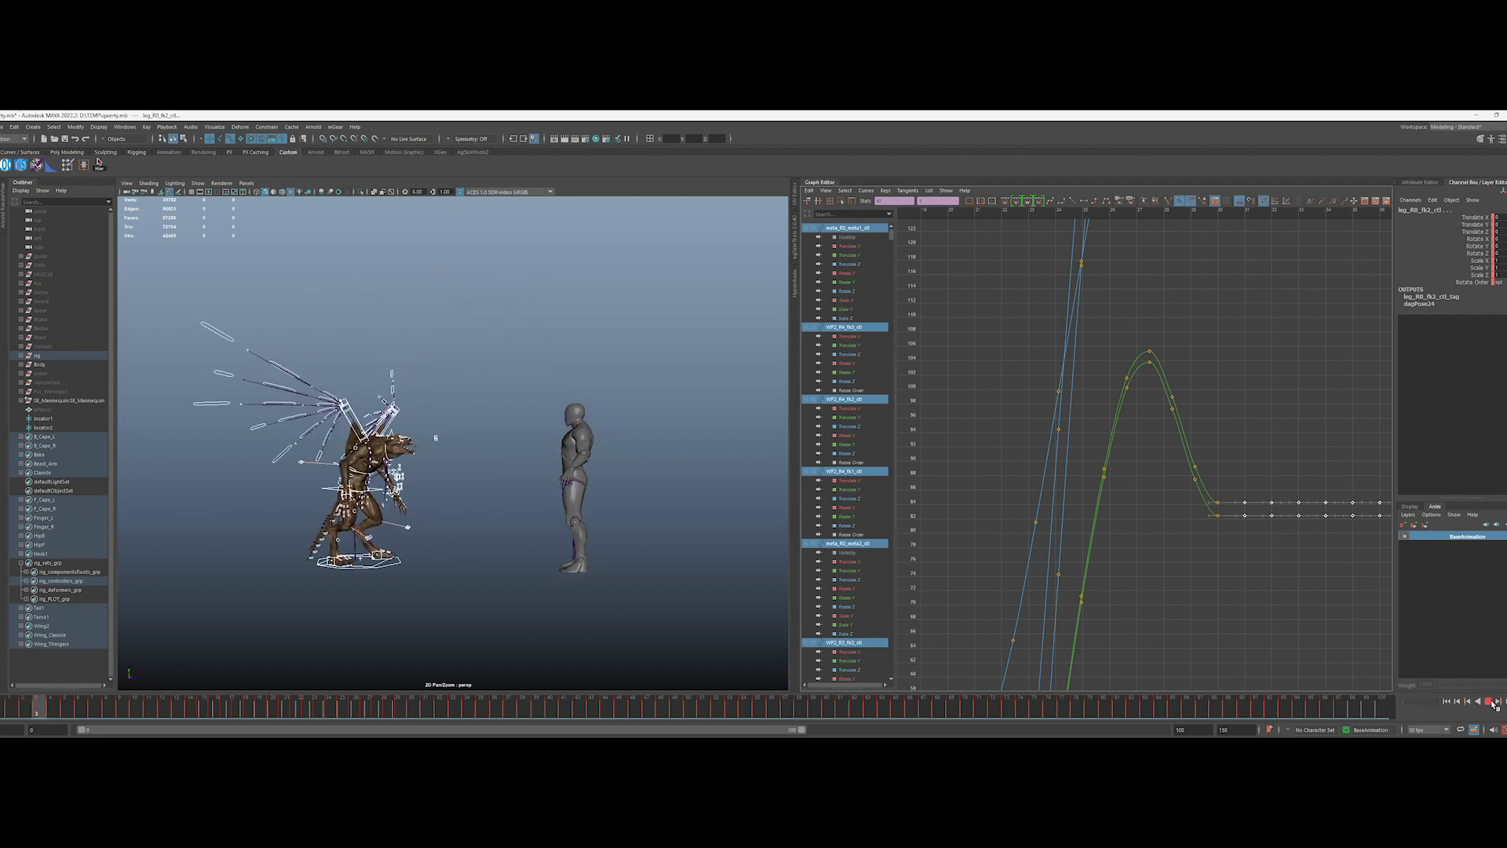
key(alt+v)
Step: Retime locator1 and locator2 the same way, compressing their leap keys and shifting the remaining keys earlier
drag(43, 418, 43, 427)
key(f)
drag(1054, 212, 1074, 263)
drag(1072, 276, 1044, 405)
drag(1038, 564, 1039, 562)
click(1381, 264)
click(841, 201)
key(w)
drag(1374, 268, 1062, 673)
Step: Scrub through the retimed animation, set the playback end to frame 97 and play it
drag(174, 708, 1338, 709)
drag(1187, 729, 1070, 729)
text(97)
key(Return)
click(1488, 702)
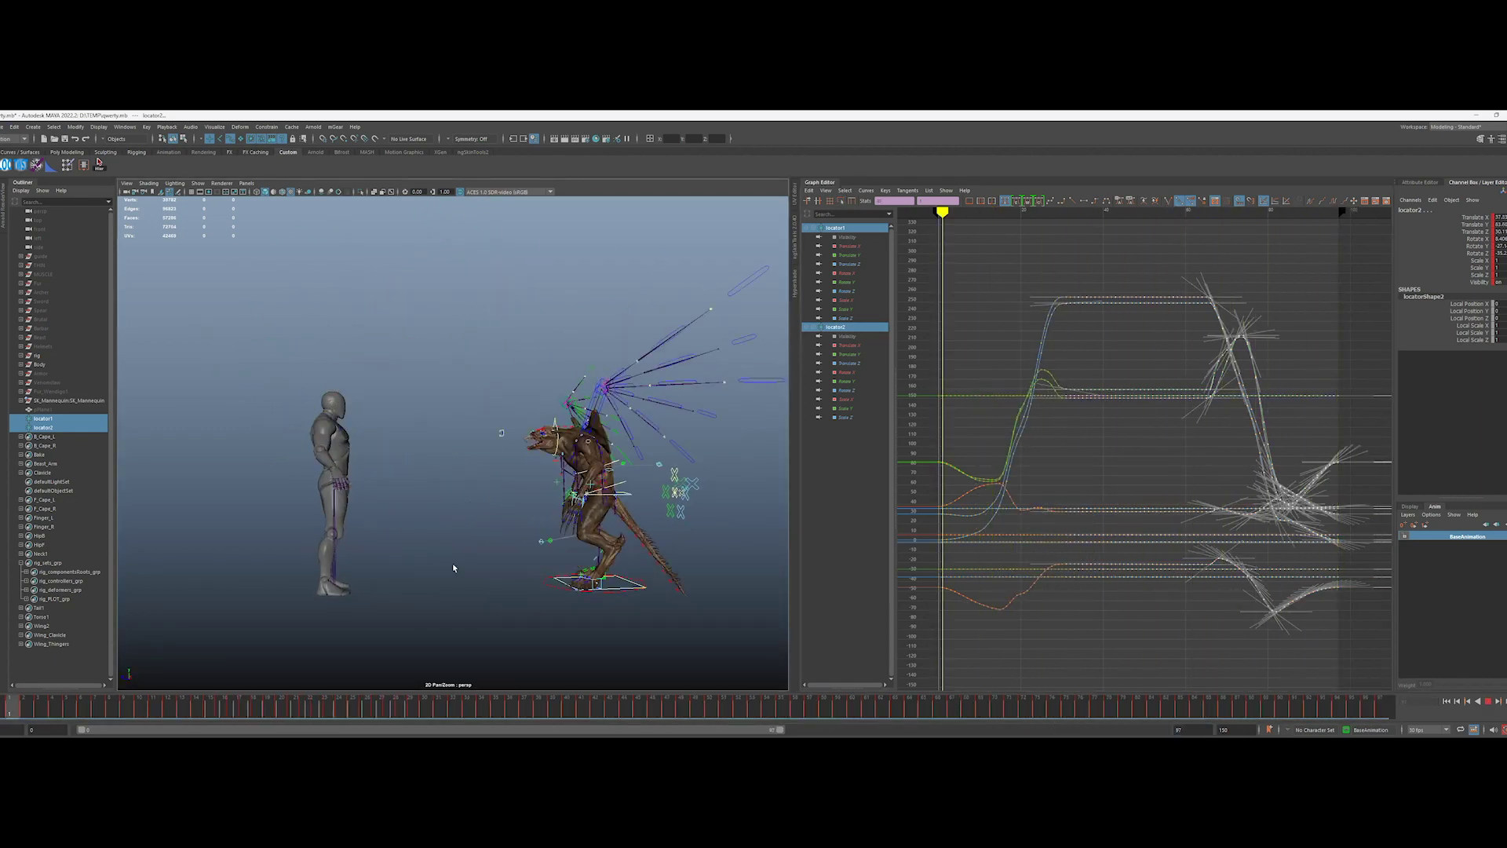
Step: Select both arm IK rotation controls and pose them on a new animation layer for the crouch around frame 11
drag(553, 708, 614, 708)
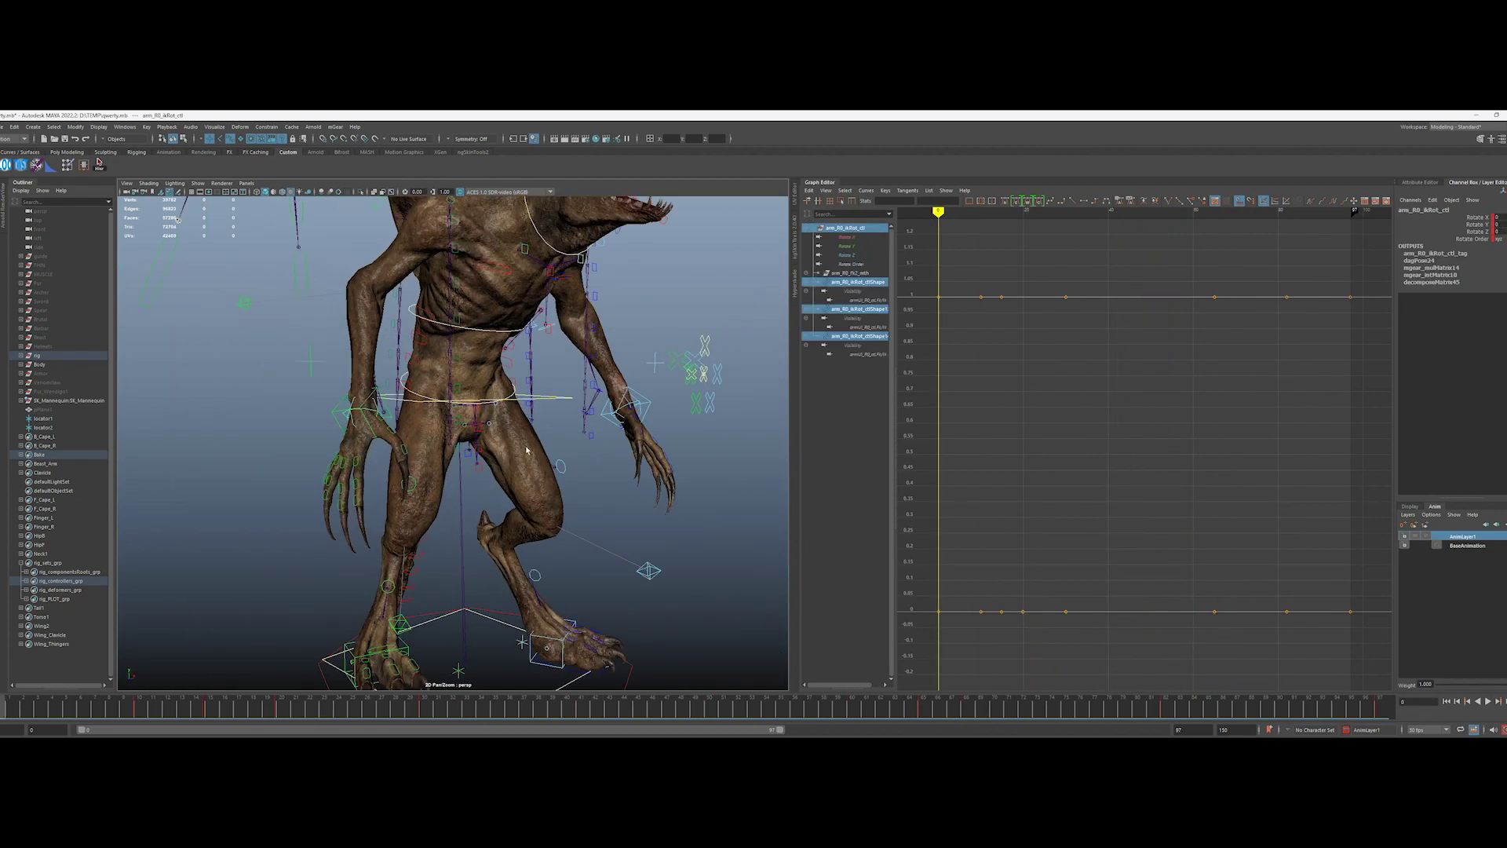
shift+click(628, 404)
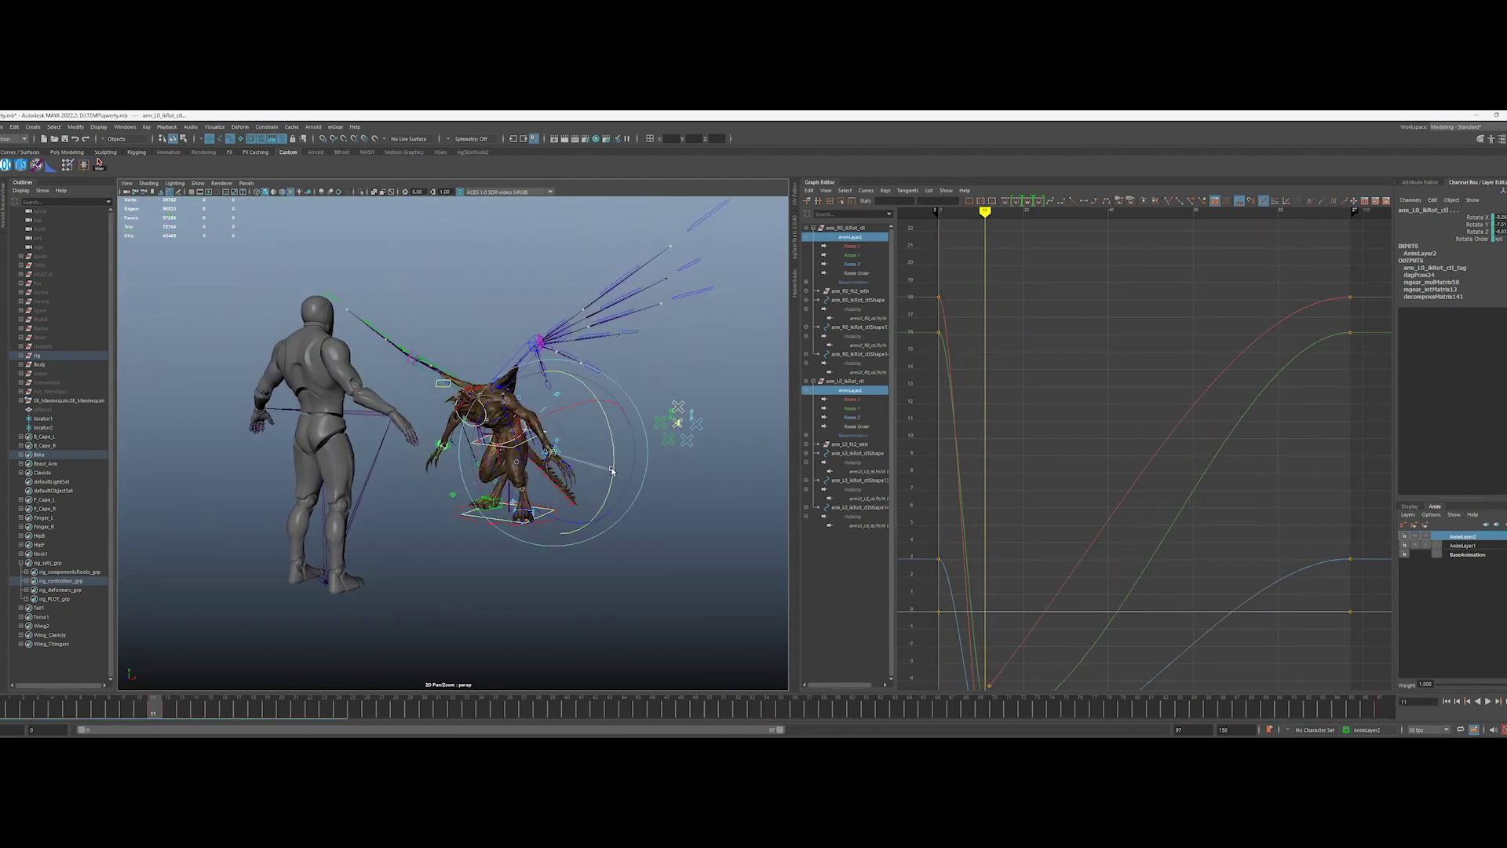
click(168, 706)
right_click(168, 706)
click(185, 578)
Step: Rotate both arm IK controls at about frames 21 and 33 so the creature reaches for the mannequin
click(296, 707)
alt+drag(296, 599, 313, 491)
click(467, 707)
alt+drag(484, 597, 644, 549)
click(646, 498)
drag(683, 471, 691, 510)
alt+drag(690, 510, 427, 439)
click(456, 422)
alt+drag(471, 440, 392, 381)
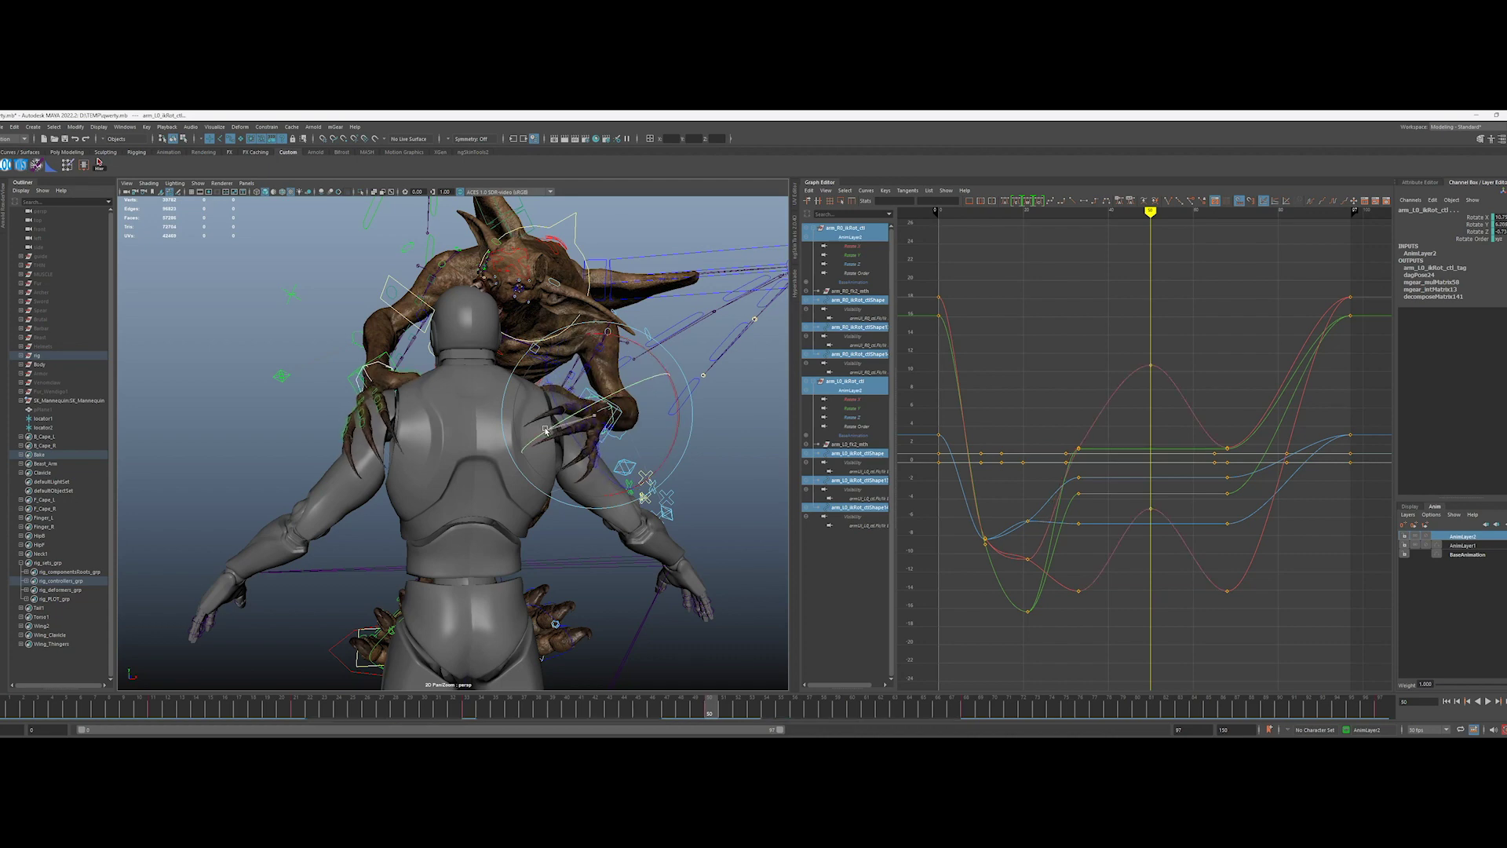
Step: Refine the arm rotations while the creature holds the mannequin, between about frames 41 and 68, checking the playback
scroll(664, 683, down, 5)
alt+drag(665, 682, 486, 542)
key(alt+v)
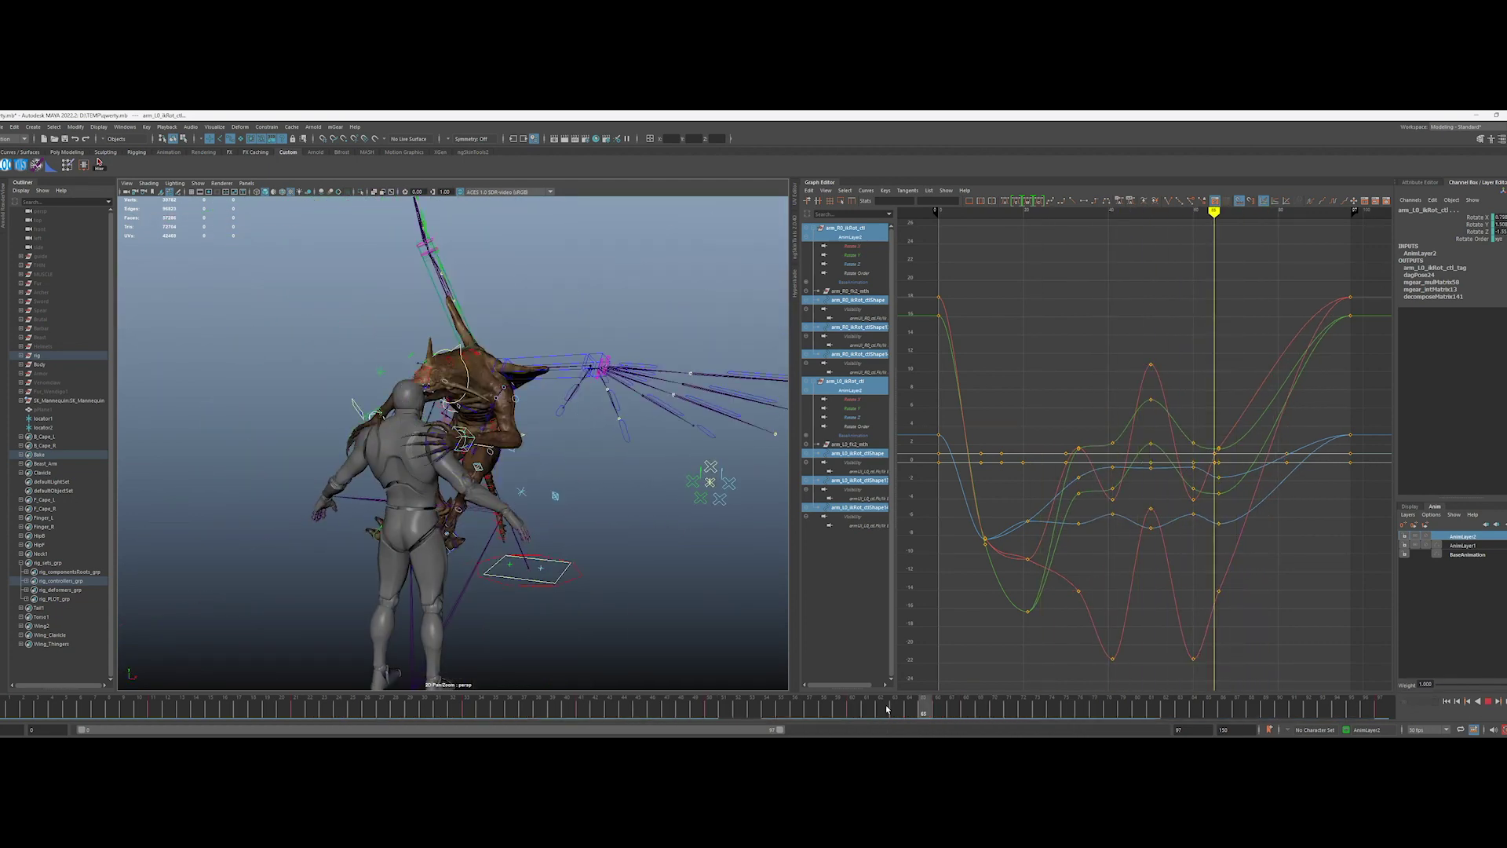
alt+drag(455, 503, 563, 586)
drag(490, 445, 494, 471)
alt+drag(494, 471, 354, 478)
drag(965, 711, 1284, 734)
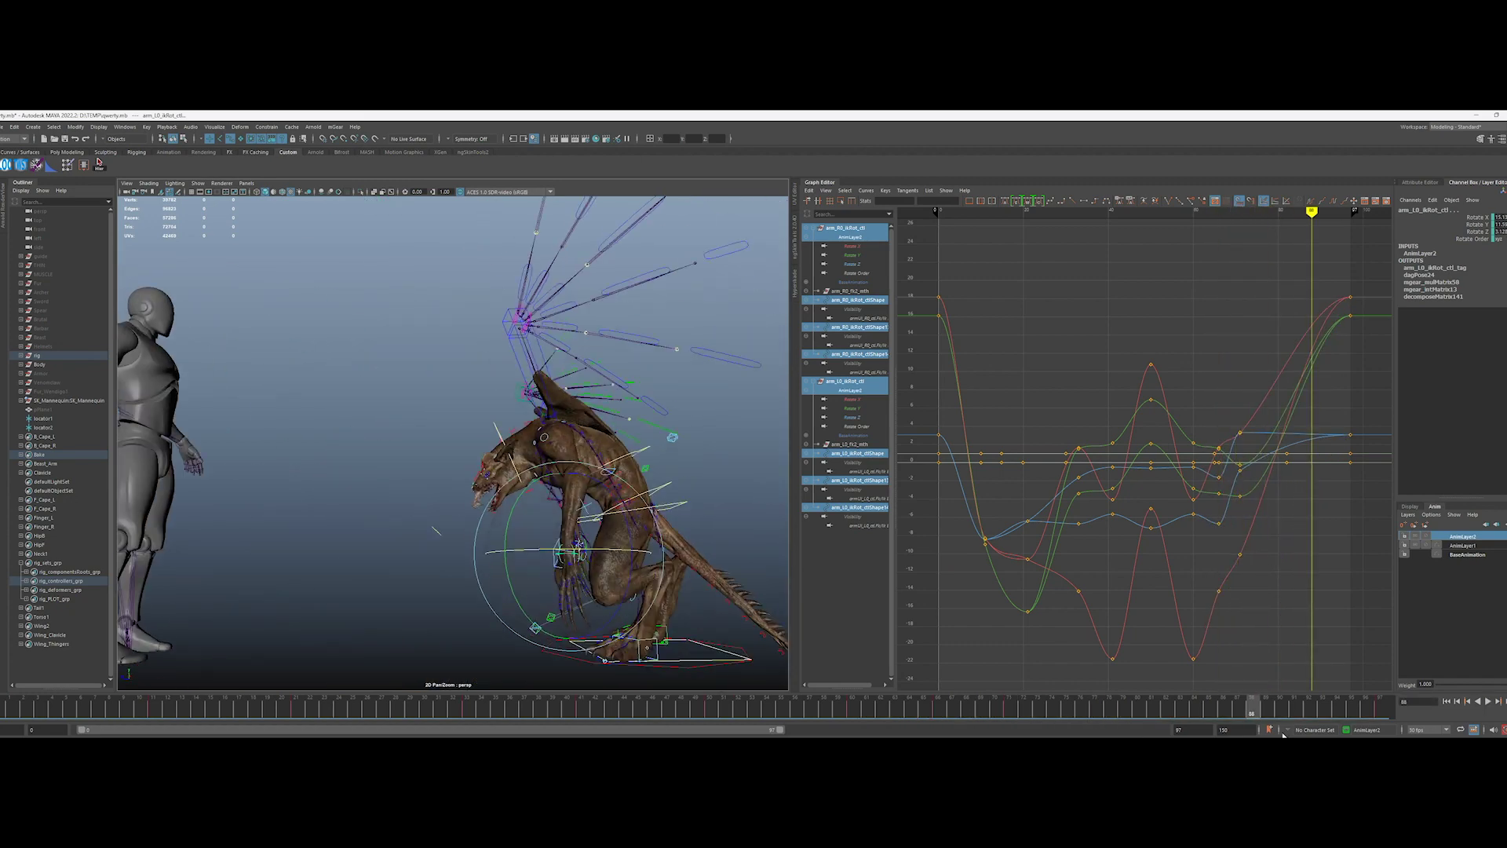
Step: Rotate the arms for the landing around frame 88 and scrub through the arm motion
drag(497, 586, 502, 549)
alt+drag(424, 503, 486, 510)
drag(1237, 710, 1375, 711)
alt+drag(376, 487, 511, 495)
drag(117, 711, 3, 711)
Step: Select the Finger_L and Finger_R sets and start a new animation layer for the finger controls
key(f)
click(21, 562)
click(43, 517)
shift+click(43, 526)
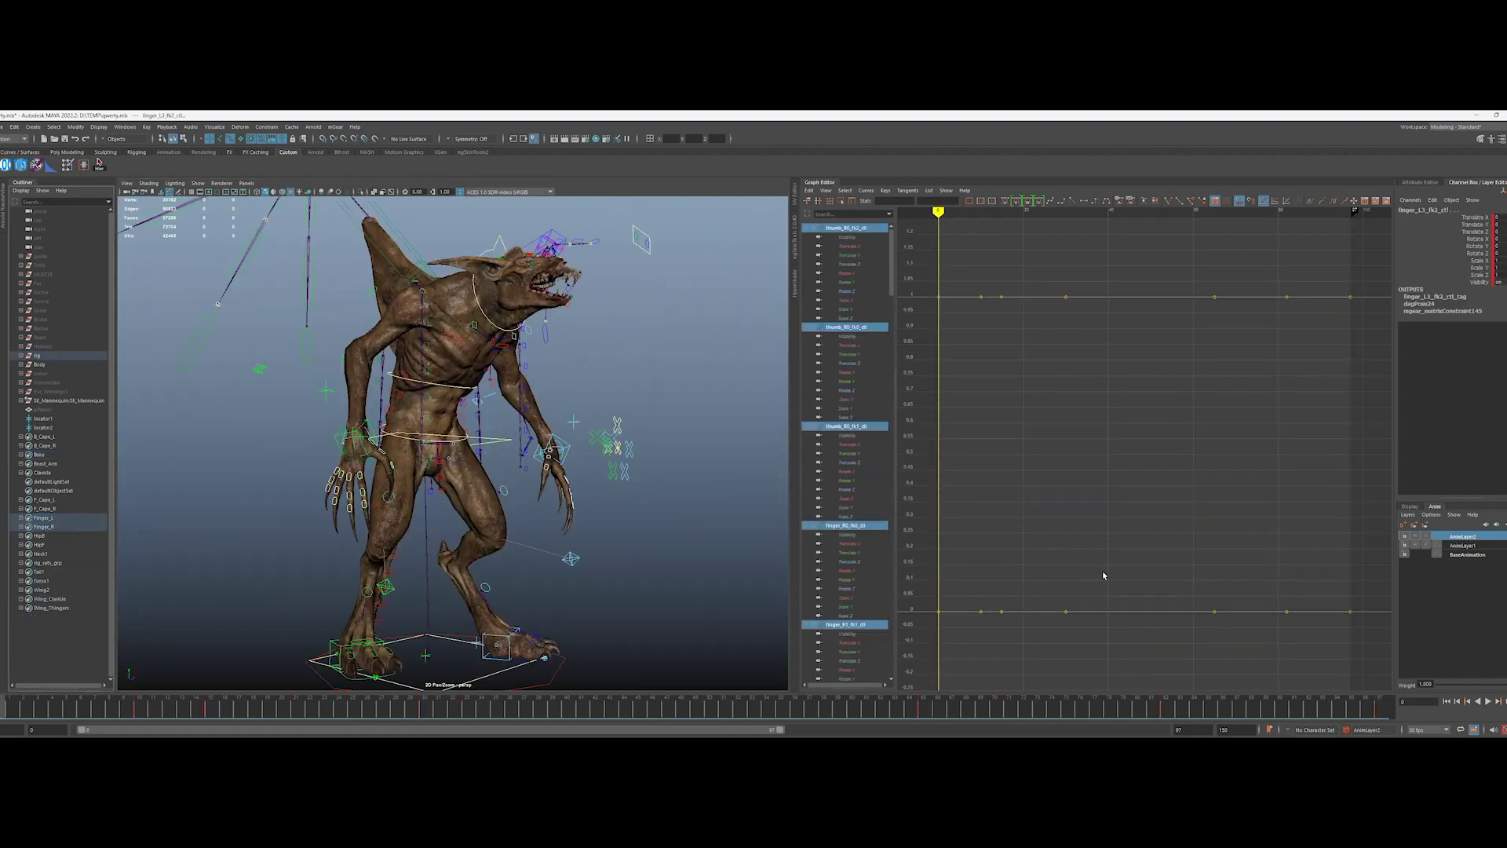
alt+drag(549, 440, 408, 424)
alt+right_drag(377, 408, 446, 406)
alt+drag(311, 542, 562, 503)
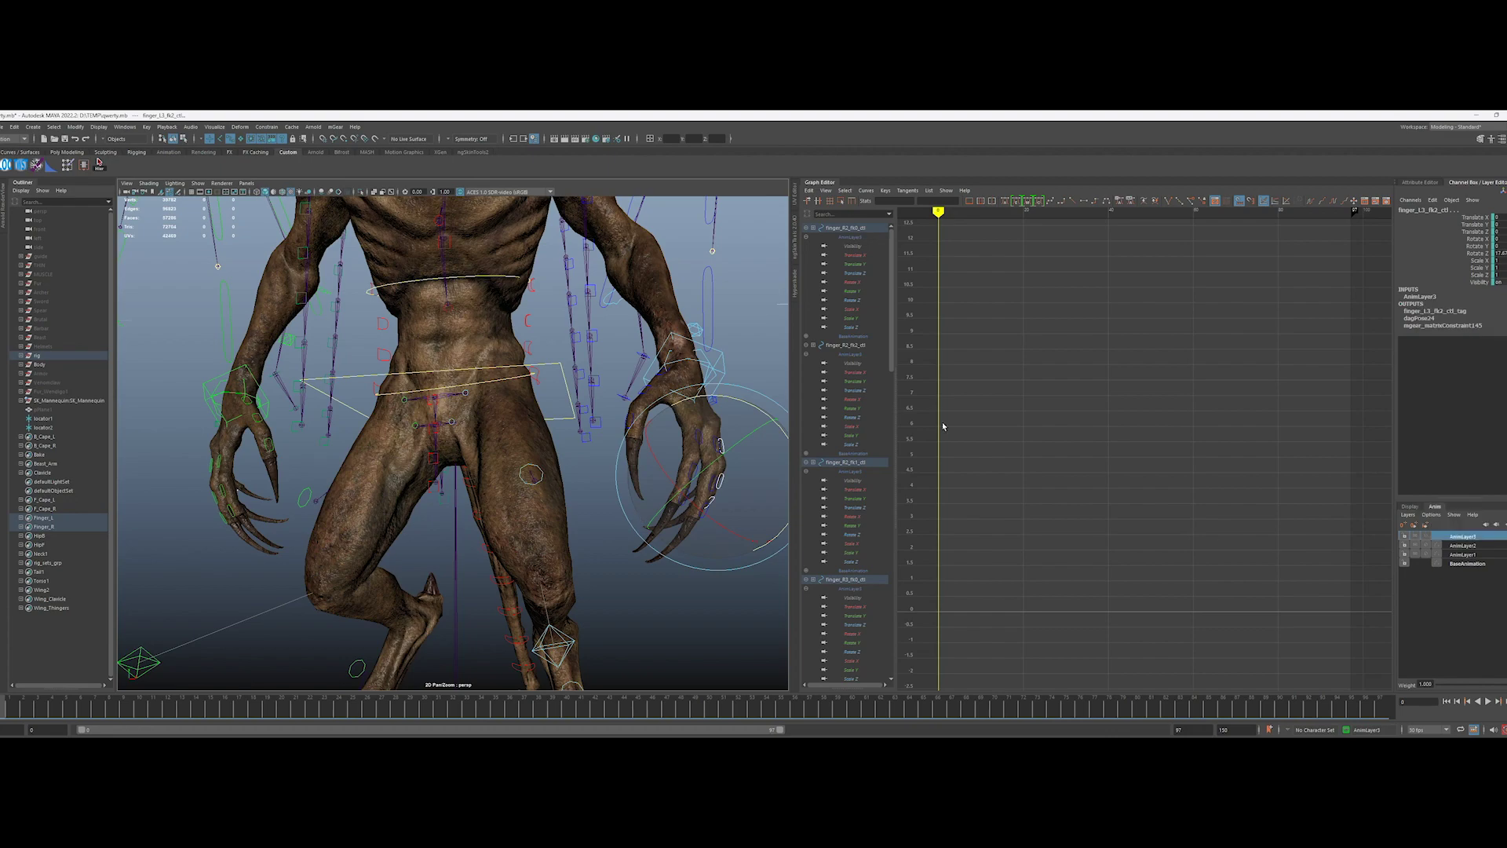
Step: Key matching finger poses at the first and last frames and pose the fingers for the leap at about frames 12 and 23
click(1375, 710)
drag(1375, 709, 168, 710)
alt+right_drag(446, 439, 329, 439)
mouse_move(408, 439)
alt+mouse_down()
mouse_move(502, 471)
mouse_move(408, 440)
alt+mouse_up()
drag(168, 710, 320, 708)
alt+right_drag(439, 439, 565, 440)
alt+drag(502, 471, 691, 564)
alt+drag(550, 471, 408, 455)
drag(329, 709, 461, 700)
alt+drag(471, 455, 408, 447)
drag(479, 703, 429, 700)
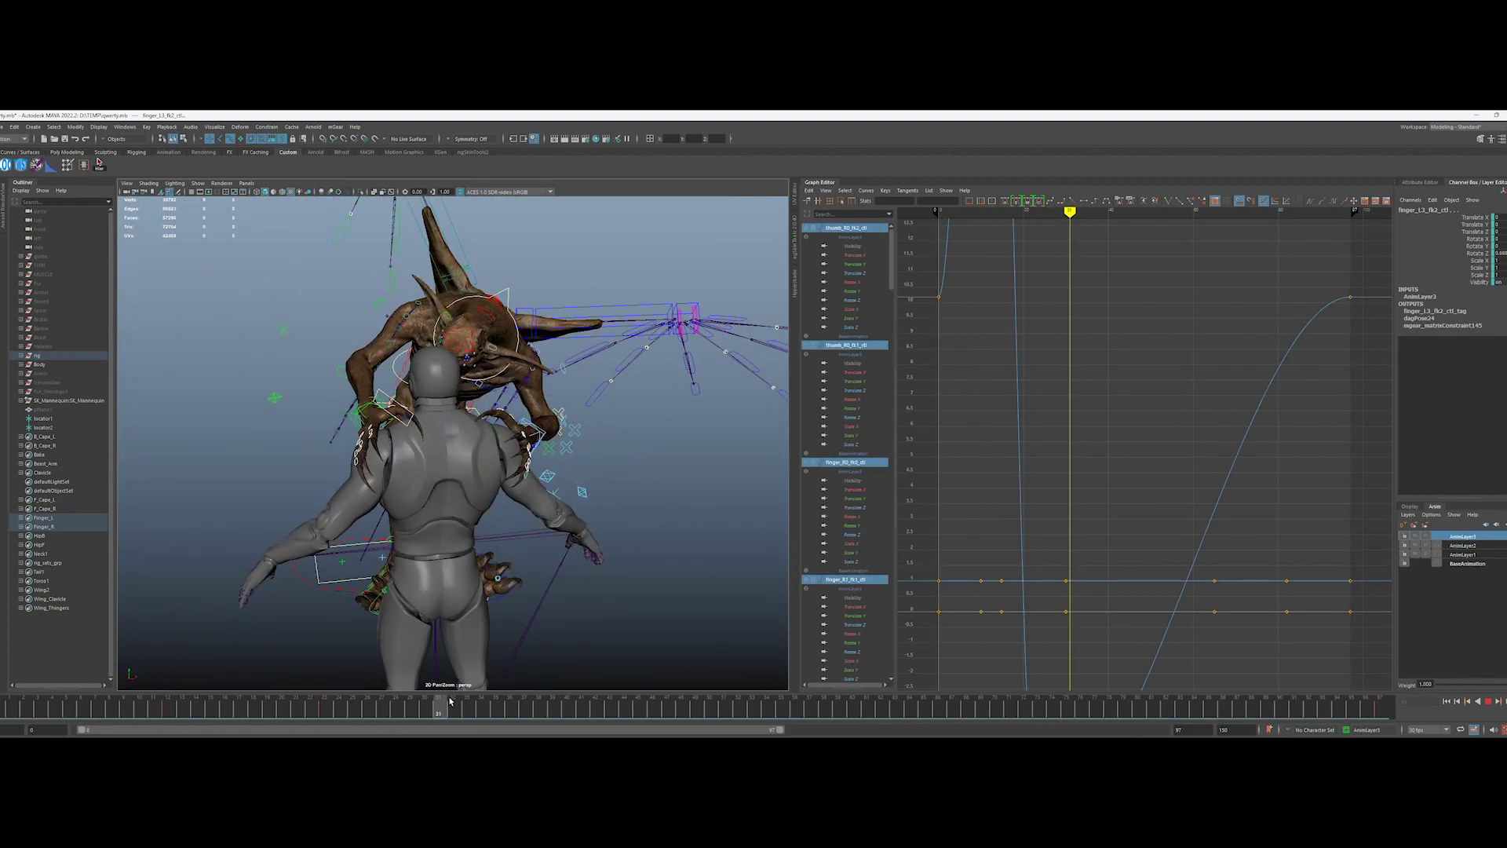
Step: Close the fingers onto the mannequin's shoulders at about frame 33 and hold that pose with a key at frame 65
alt+right_drag(545, 525, 628, 525)
drag(597, 572, 549, 561)
drag(539, 361, 558, 378)
right_drag(1465, 536, 1436, 546)
alt+right_drag(566, 471, 502, 471)
alt+drag(502, 471, 549, 463)
middle_drag(468, 708, 928, 708)
key(s)
Step: Pose the fingers for the jump back at about frame 73
drag(928, 709, 1038, 716)
alt+right_drag(549, 471, 408, 471)
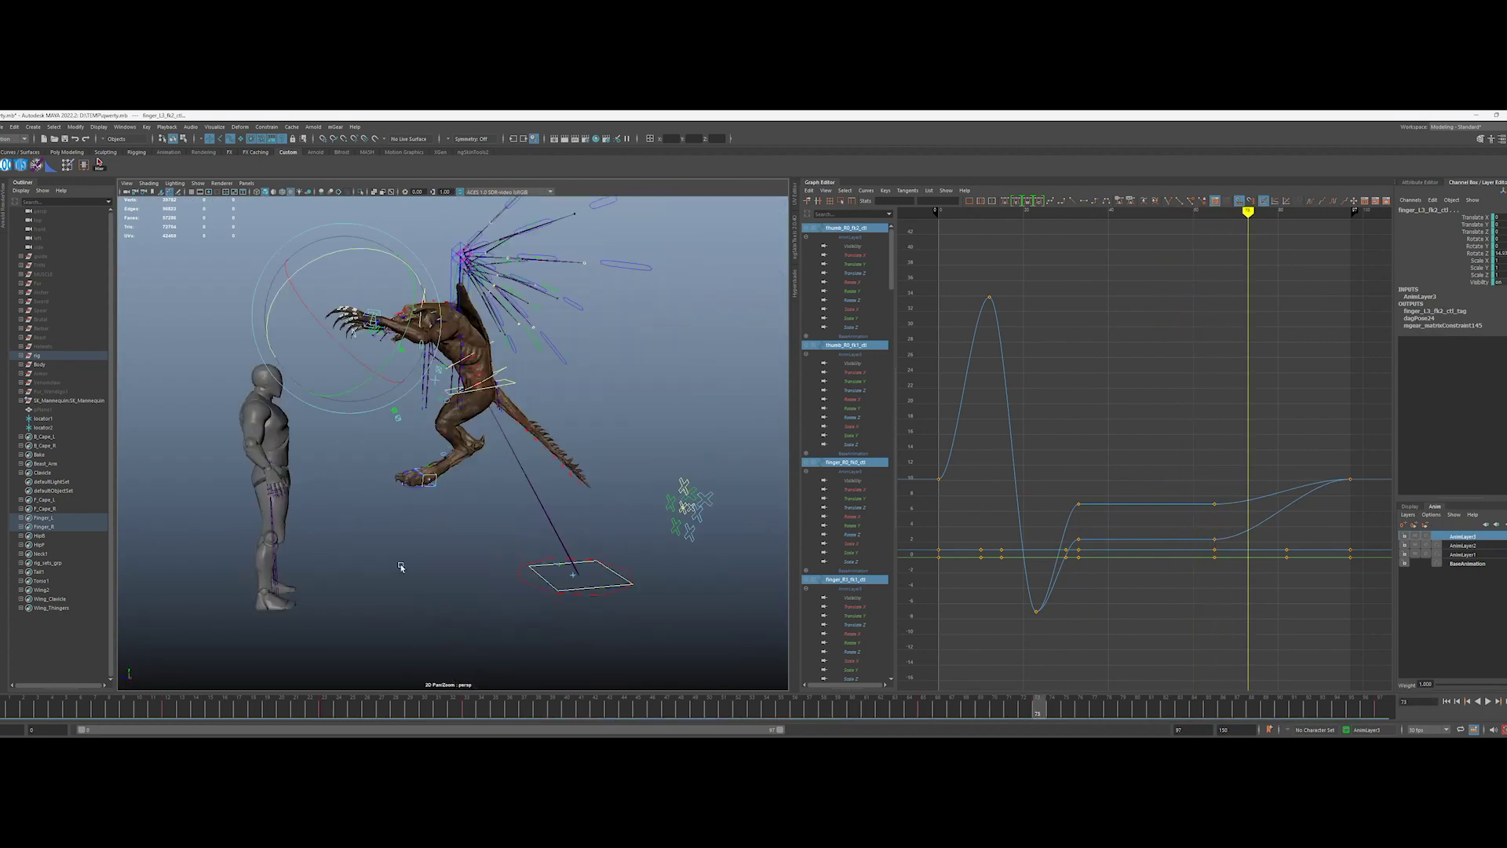
alt+drag(471, 470, 534, 487)
alt+right_drag(549, 502, 707, 549)
drag(1009, 709, 1038, 713)
alt+drag(691, 502, 675, 534)
drag(713, 446, 734, 430)
alt+drag(628, 439, 471, 439)
Step: Adjust the fingers in mid-air at about frame 79 and scrub through the landing to the end
drag(1038, 710, 1110, 709)
alt+right_drag(549, 471, 440, 471)
mouse_move(1110, 710)
mouse_down()
mouse_move(1136, 709)
mouse_move(1123, 710)
mouse_up()
drag(299, 424, 310, 365)
drag(1110, 710, 1251, 711)
alt+drag(542, 581, 592, 590)
drag(1258, 711, 1380, 711)
alt+right_drag(596, 642, 501, 642)
alt+drag(500, 642, 439, 628)
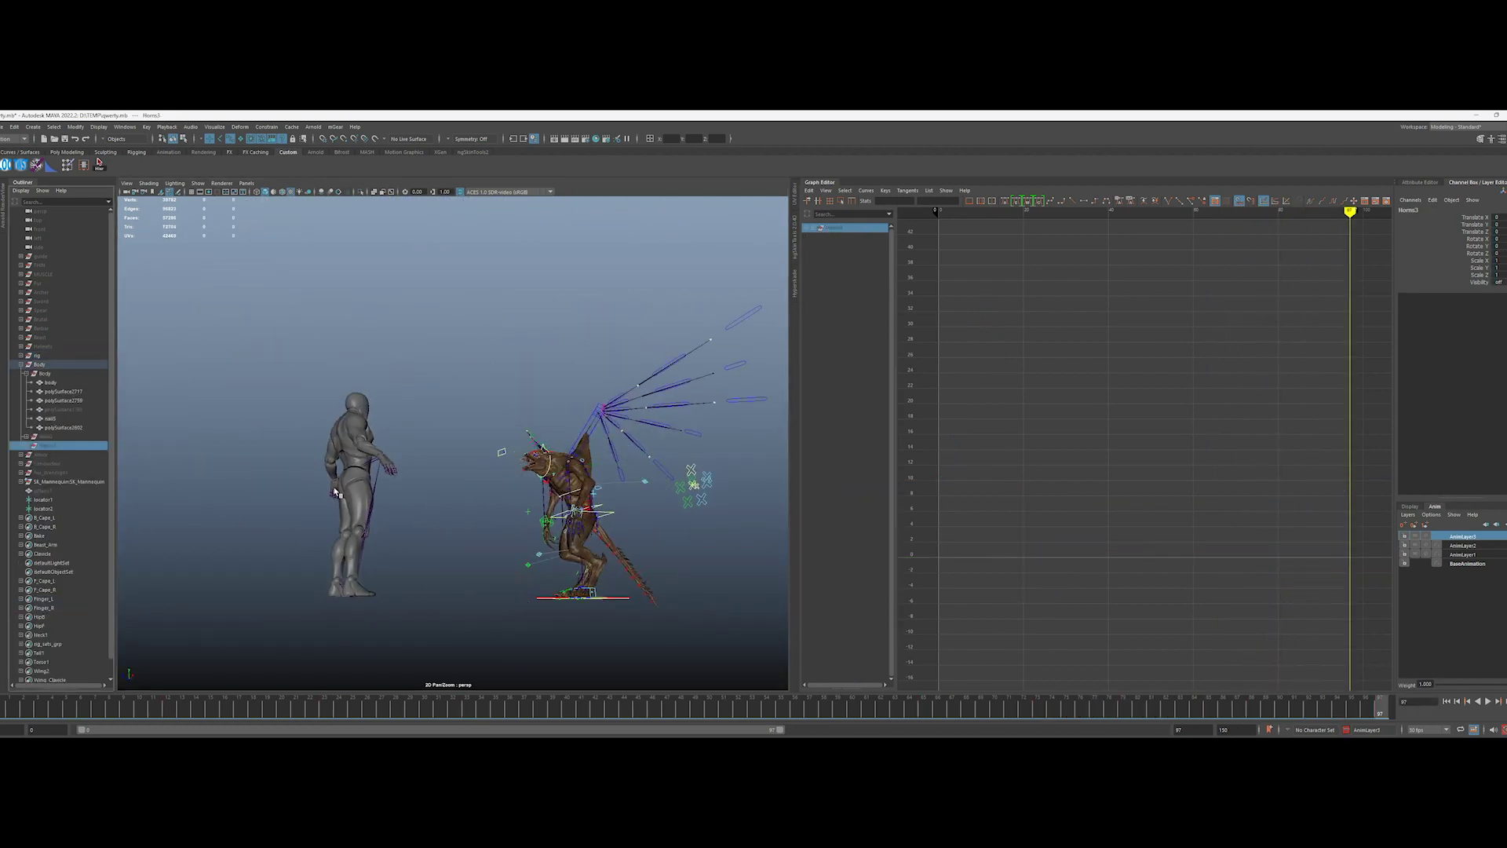
Step: Play the animation and select all deformer joints through the rig_deformers_grp set
click(124, 683)
click(1489, 701)
alt+drag(582, 571, 440, 424)
click(21, 563)
click(60, 590)
alt+drag(439, 569, 511, 568)
right_drag(66, 590, 98, 601)
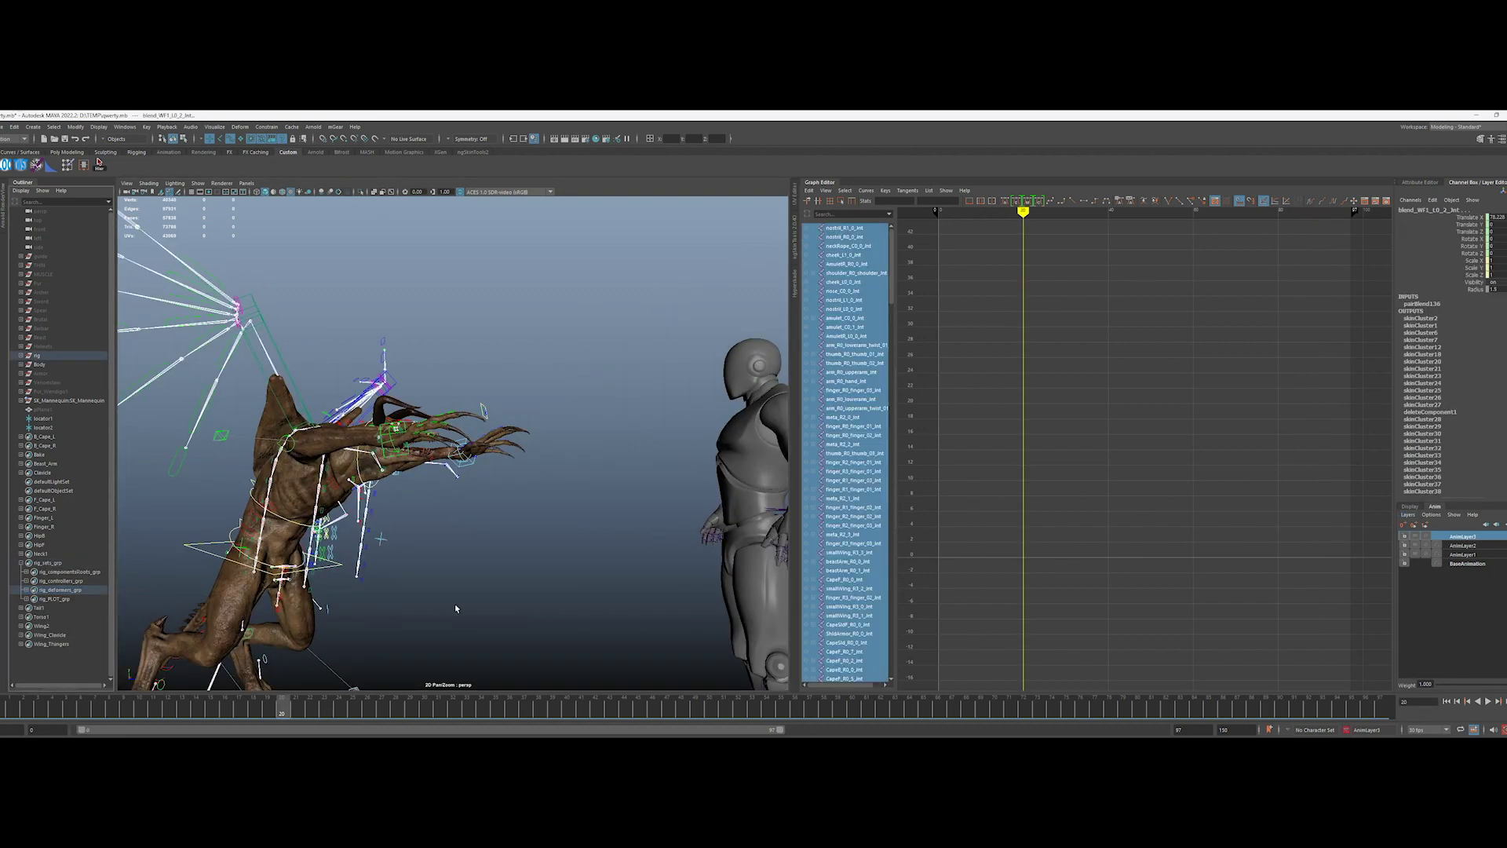
click(445, 515)
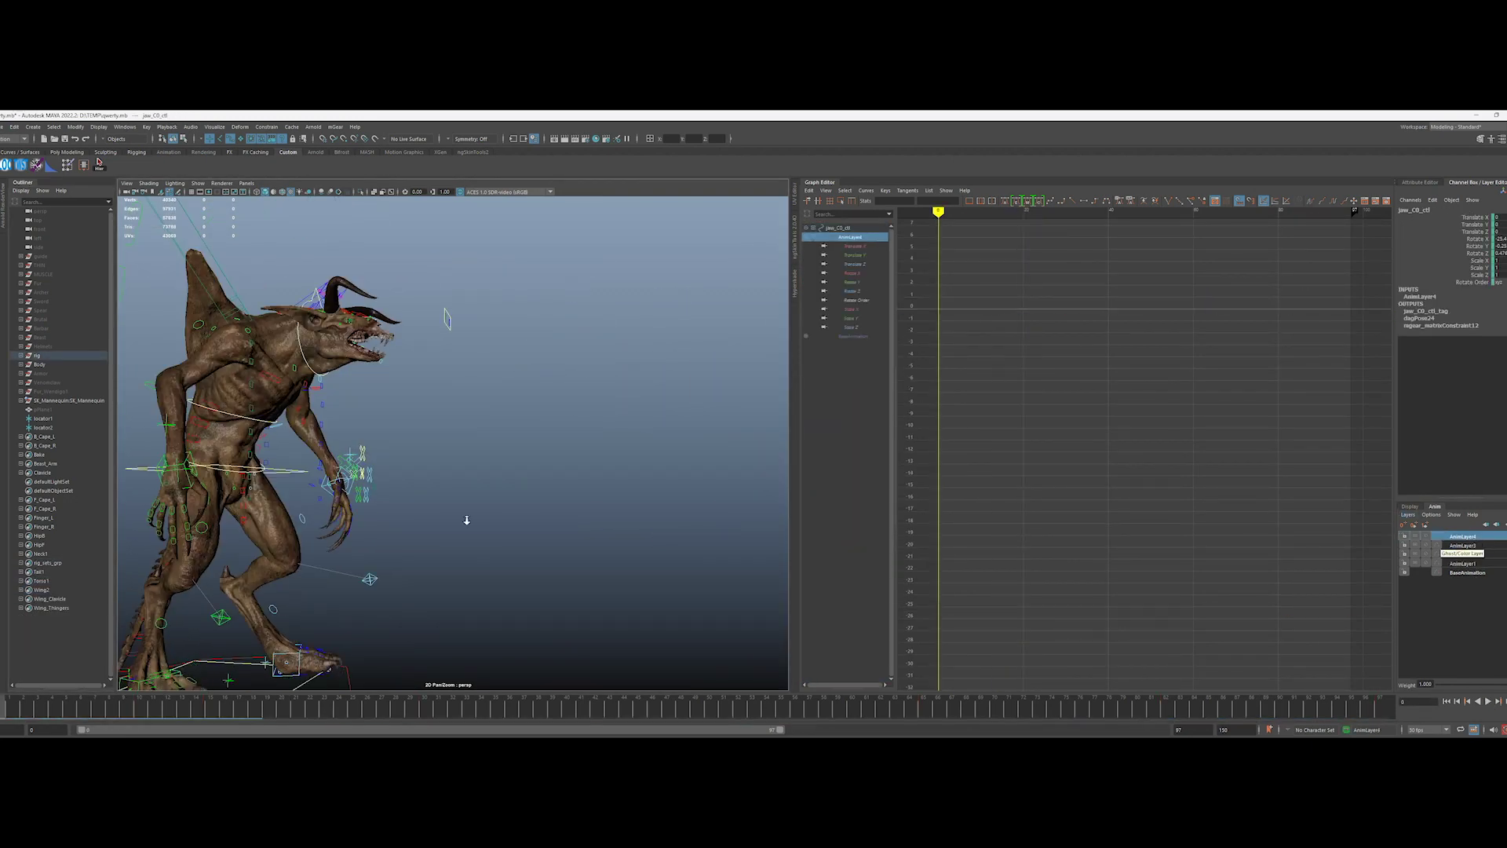
Step: Key the jaw's rotation at the first and last frames on a new layer and animate the jaw through the leap
alt+right_drag(466, 520, 410, 521)
drag(1379, 710, 166, 717)
click(1, 717)
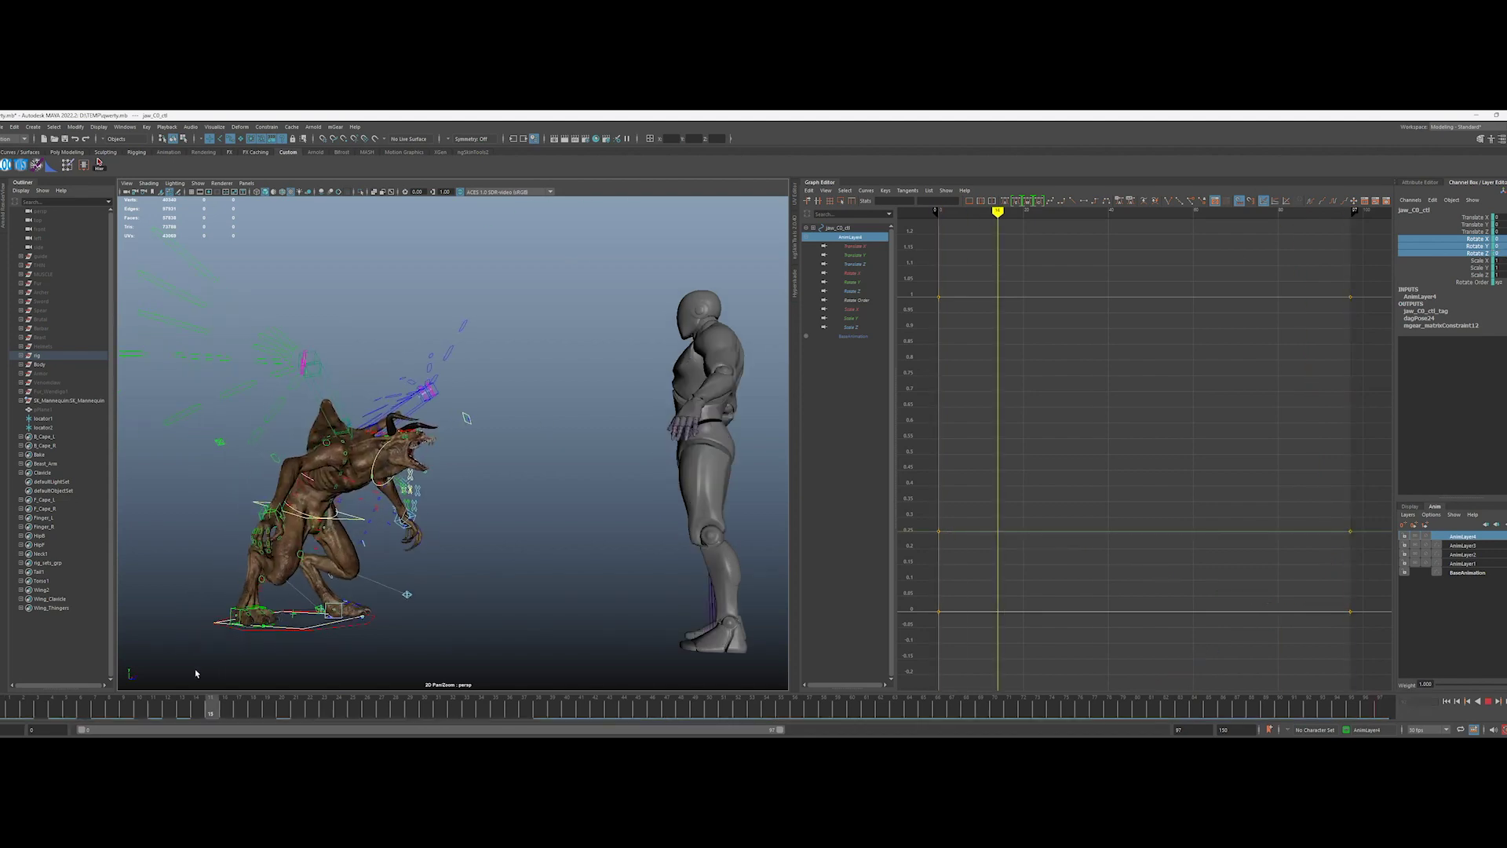
click(168, 711)
drag(167, 711, 340, 711)
alt+drag(339, 656, 424, 644)
key(alt+v)
alt+drag(329, 541, 604, 541)
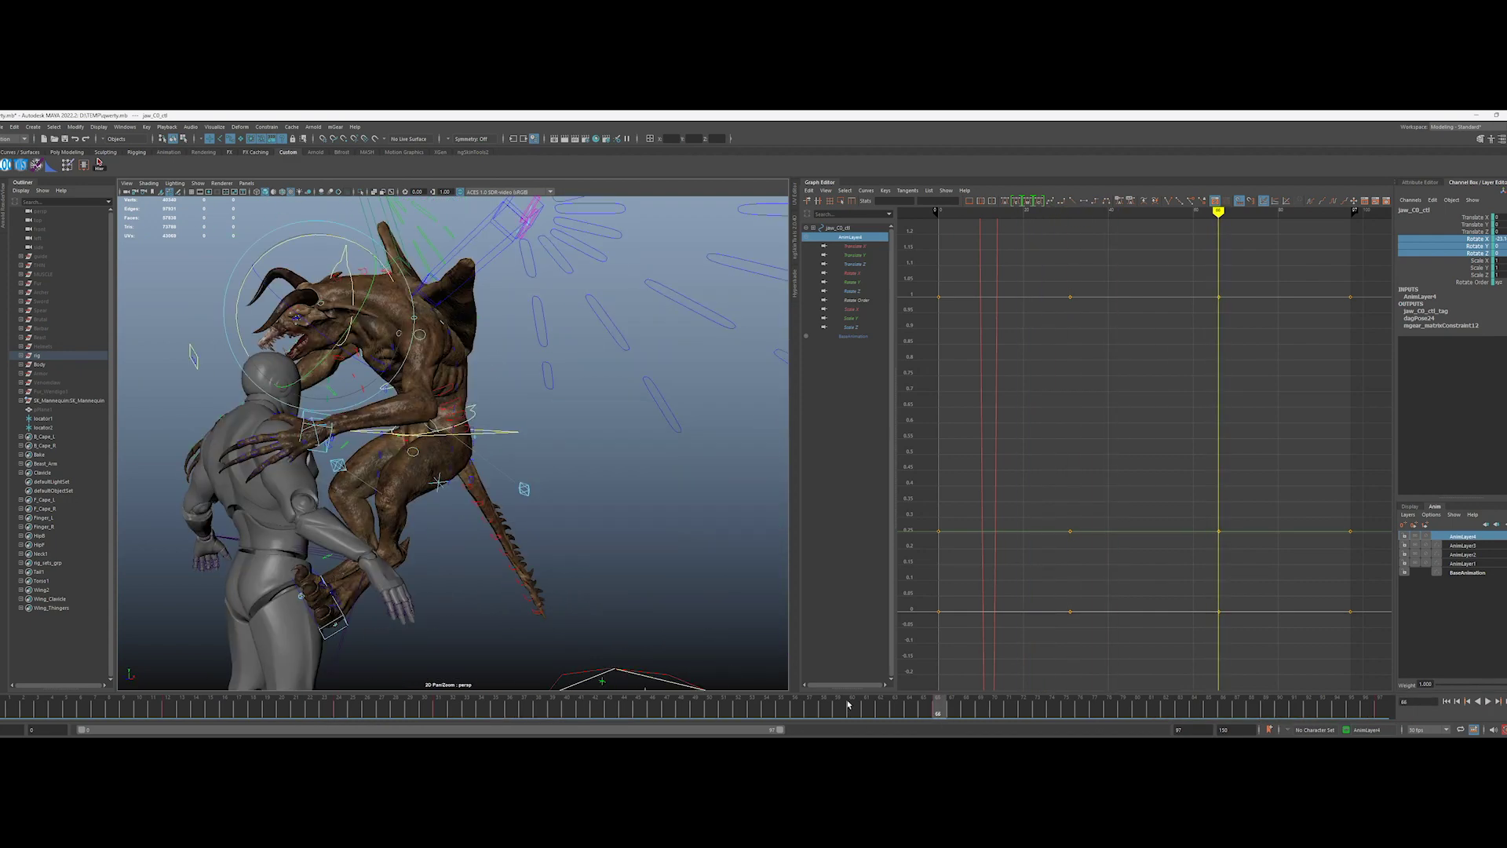
Step: Key the jaw's rotation for the jump back around frame 79
drag(848, 709, 695, 711)
alt+drag(498, 538, 226, 521)
alt+right_drag(225, 521, 424, 522)
drag(696, 712, 1167, 710)
key(s)
alt+middle_drag(481, 609, 691, 369)
drag(1167, 709, 1124, 709)
key(s)
Step: Pose the jaw for the landing around frame 87, set its Rotate X to 0 at the previous key, and scrub to the end
drag(1124, 710, 1238, 710)
middle_drag(579, 515, 627, 515)
key(comma)
click(1498, 238)
text(0)
key(Return)
drag(1124, 709, 1052, 709)
alt+right_drag(549, 470, 463, 471)
drag(1052, 710, 1380, 710)
alt+drag(541, 504, 497, 507)
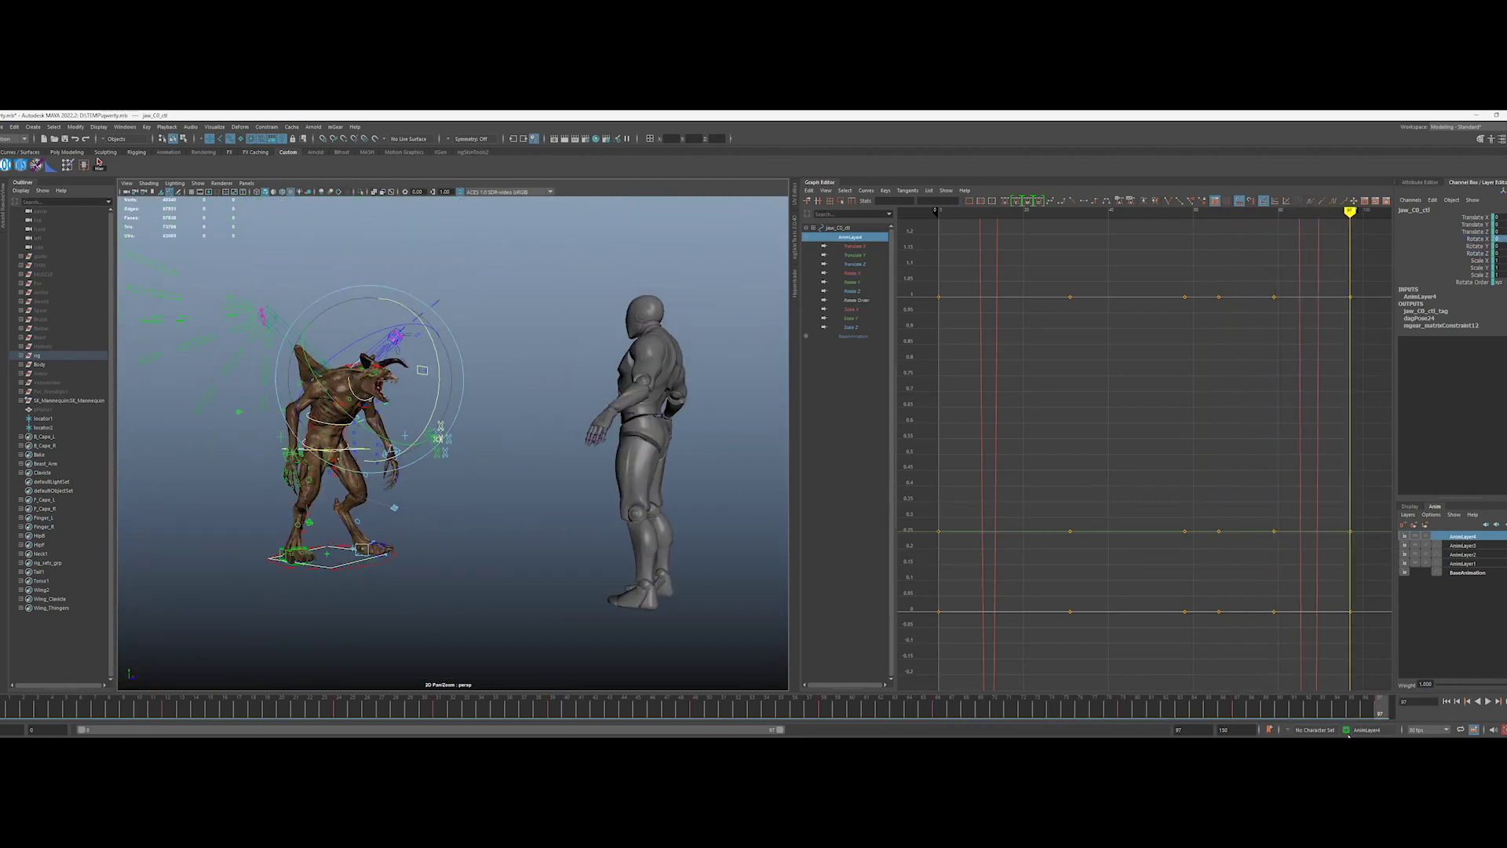
Step: Select the toe controls on both feet for keying on a new animation layer
alt+right_drag(289, 624, 440, 549)
alt+middle_drag(440, 549, 258, 408)
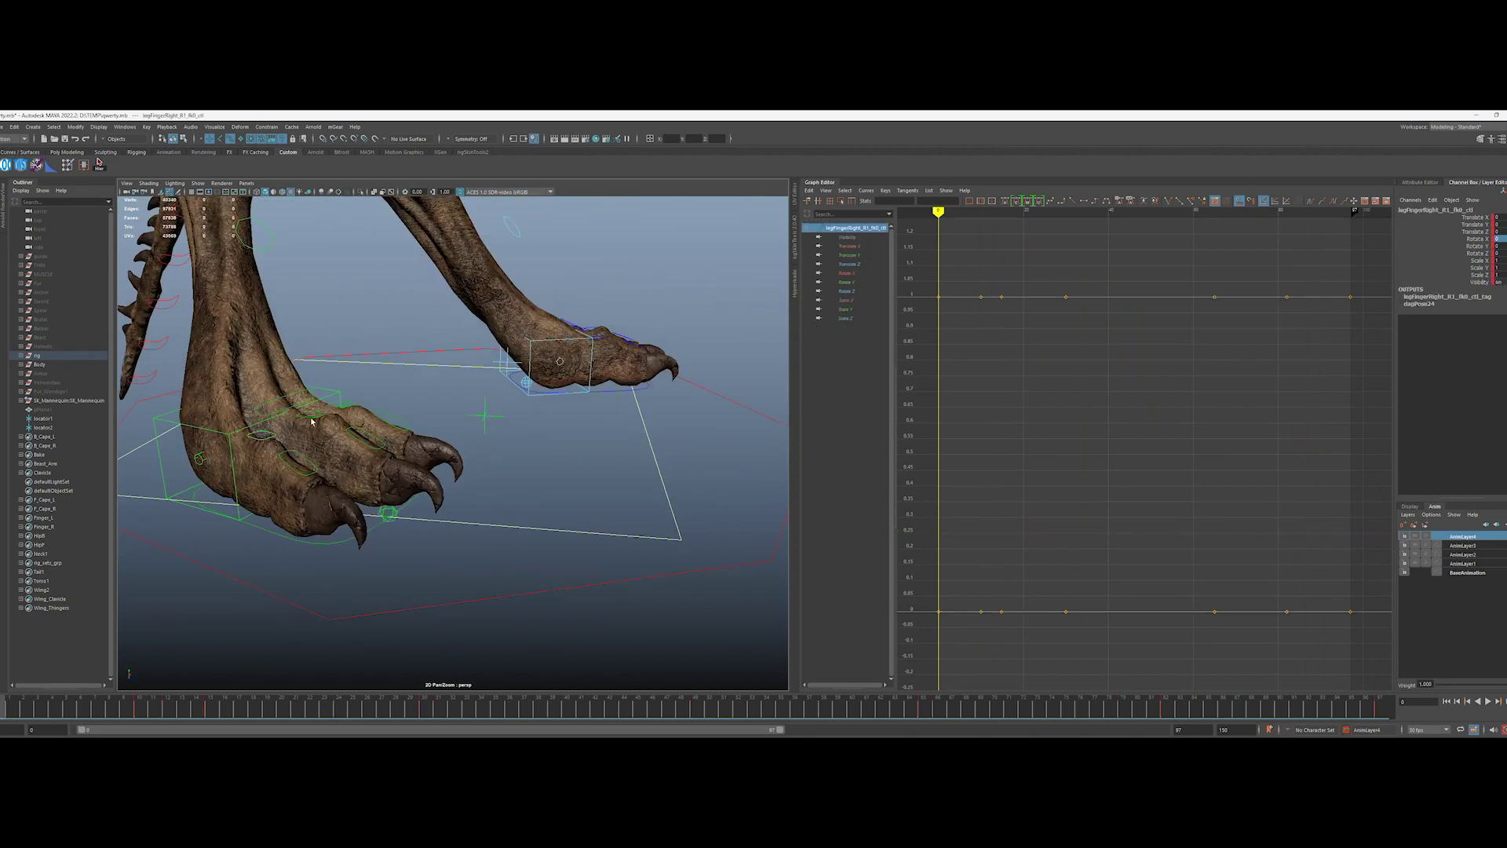
shift+click(308, 465)
alt+drag(502, 451, 408, 443)
shift+click(430, 442)
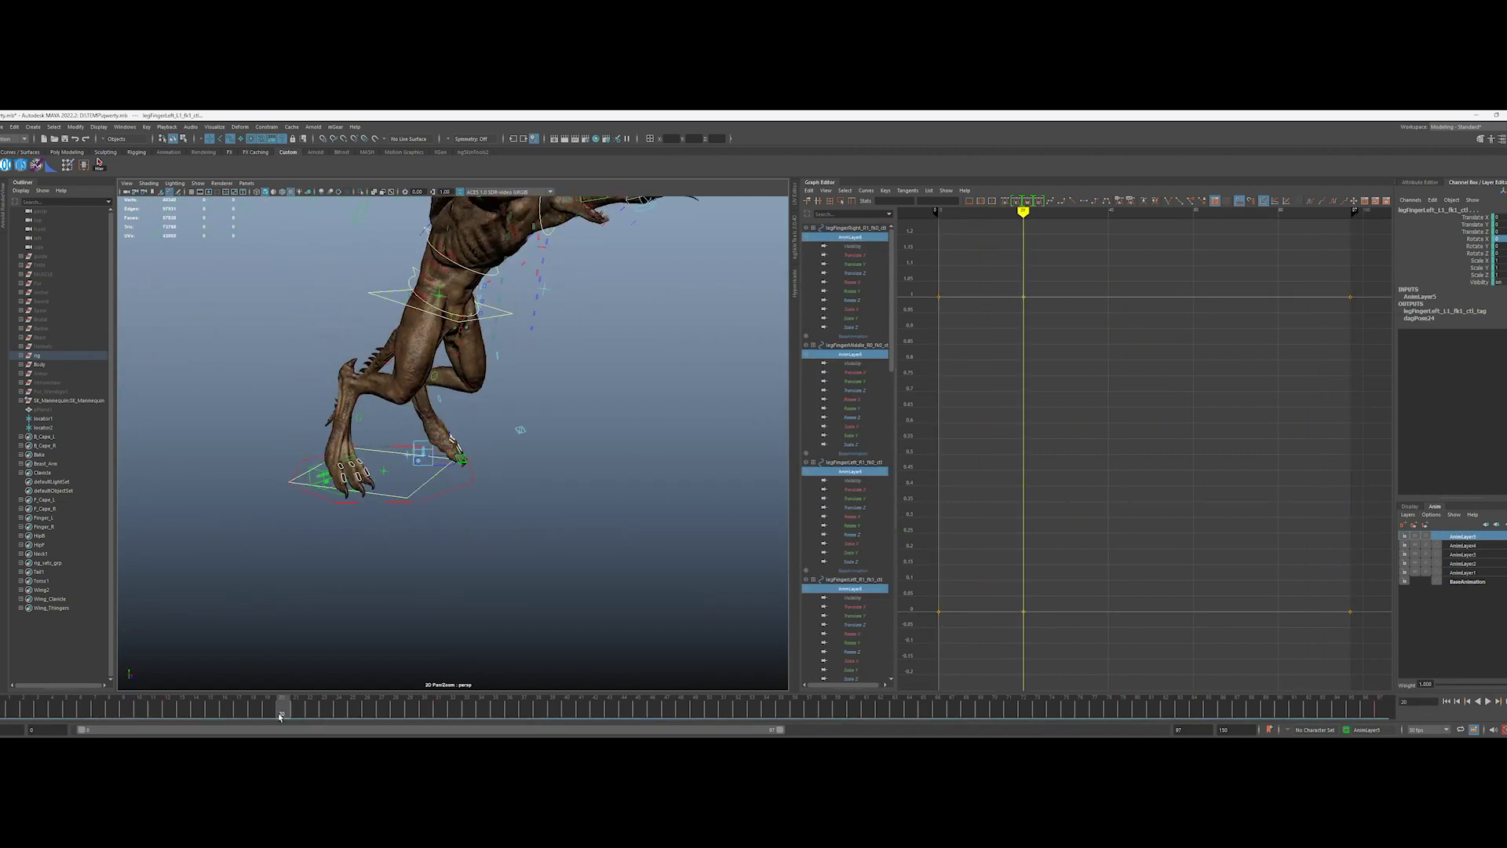
Step: Key the toe controls at about frames 32, 67 and 80 to bracket the hold and the landing
click(451, 707)
alt+right_drag(471, 440, 628, 408)
alt+drag(667, 392, 539, 592)
drag(325, 710, 453, 710)
click(948, 694)
drag(1155, 713, 453, 711)
key(s)
click(1151, 713)
right_click(1151, 713)
click(1170, 574)
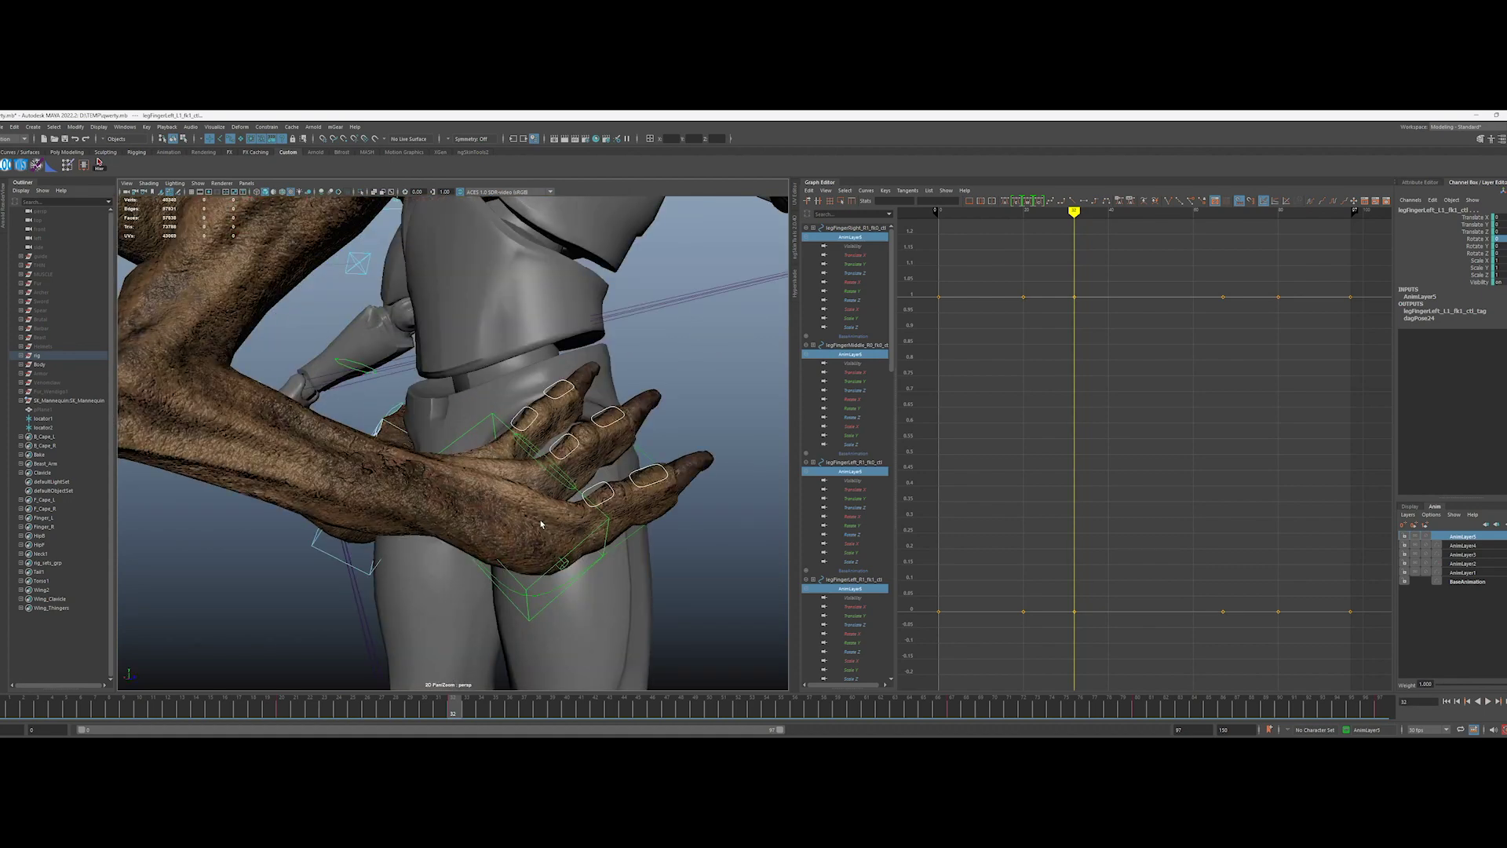
Step: Rotate the toes of both feet at frame 32 so they wrap around the mannequin's hips
alt+drag(625, 587, 609, 494)
alt+right_drag(609, 494, 471, 495)
click(347, 505)
middle_drag(347, 505, 357, 466)
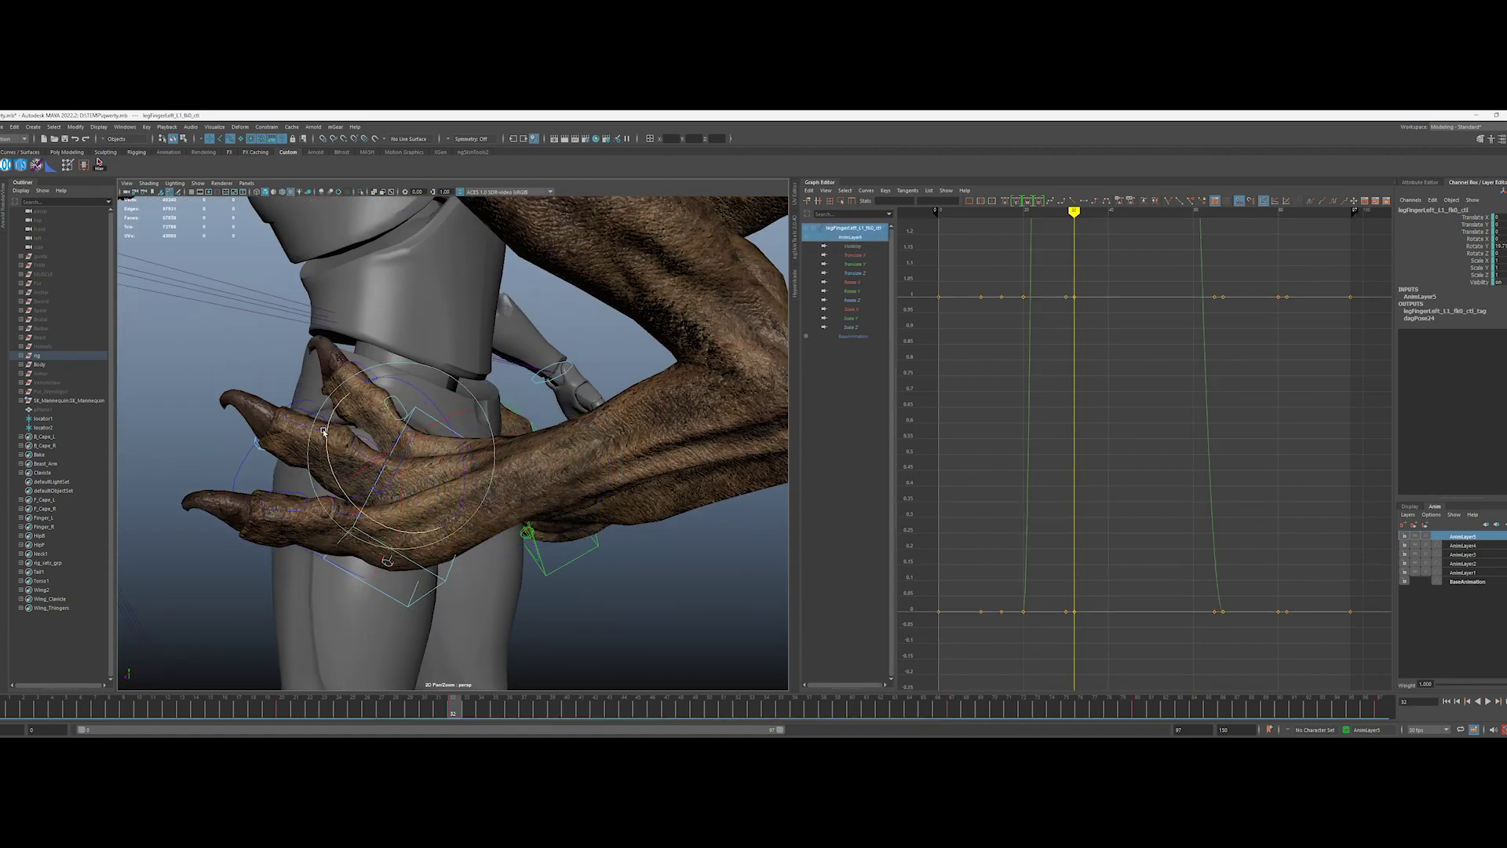
click(324, 430)
shift+click(345, 381)
shift+click(290, 506)
alt+drag(330, 455, 596, 455)
shift+click(572, 471)
shift+click(572, 396)
shift+click(505, 377)
alt+right_drag(550, 424, 439, 424)
Step: Select the toe layer's controls and copy their gripping pose from frame 32 to a key at frame 67
right_click(1479, 538)
click(1449, 312)
middle_drag(452, 714, 953, 714)
key(s)
Step: Bend the toes back at frame 26 to open the feet before they reach the mannequin
click(367, 710)
alt+right_drag(376, 572, 470, 572)
mouse_move(440, 549)
alt+mouse_down()
mouse_move(478, 549)
mouse_move(397, 522)
mouse_move(440, 541)
alt+mouse_up()
alt+drag(440, 522, 345, 523)
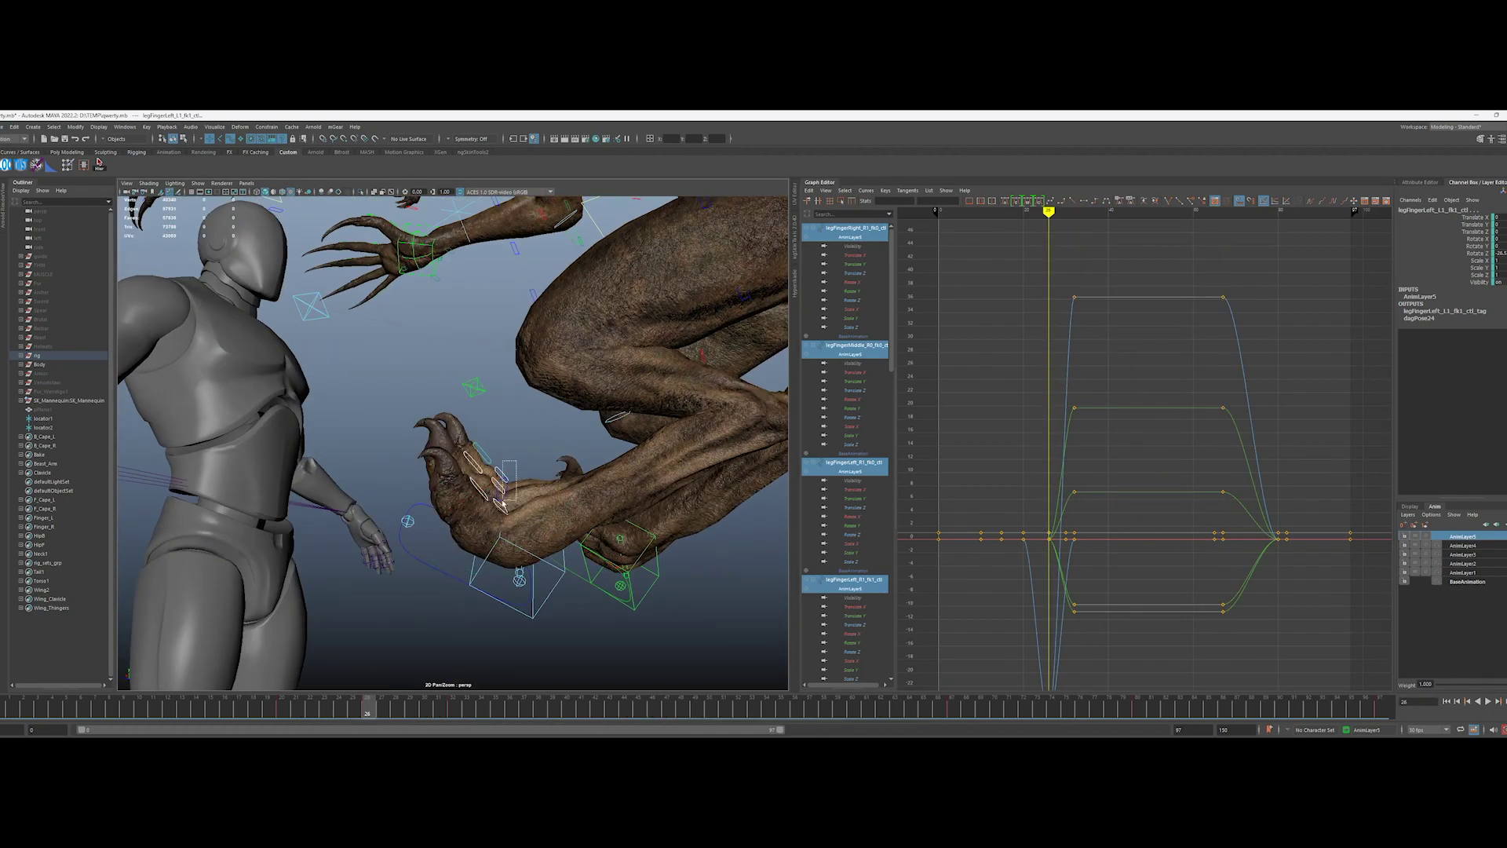
ctrl+drag(549, 479, 596, 561)
alt+drag(408, 511, 612, 510)
alt+right_drag(440, 518, 534, 518)
Step: Try rotating a smaller group of toe controls further at frame 26
ctrl+drag(368, 463, 408, 526)
mouse_move(379, 487)
mouse_down()
mouse_move(429, 515)
mouse_move(377, 471)
mouse_up()
alt+drag(377, 471, 502, 503)
drag(424, 487, 550, 502)
alt+right_drag(423, 518, 502, 518)
click(490, 566)
Step: Undo the last toe rotation and selection changes
key(ctrl+z)
key(ctrl+z)
key(ctrl+z)
key(ctrl+z)
key(ctrl+z)
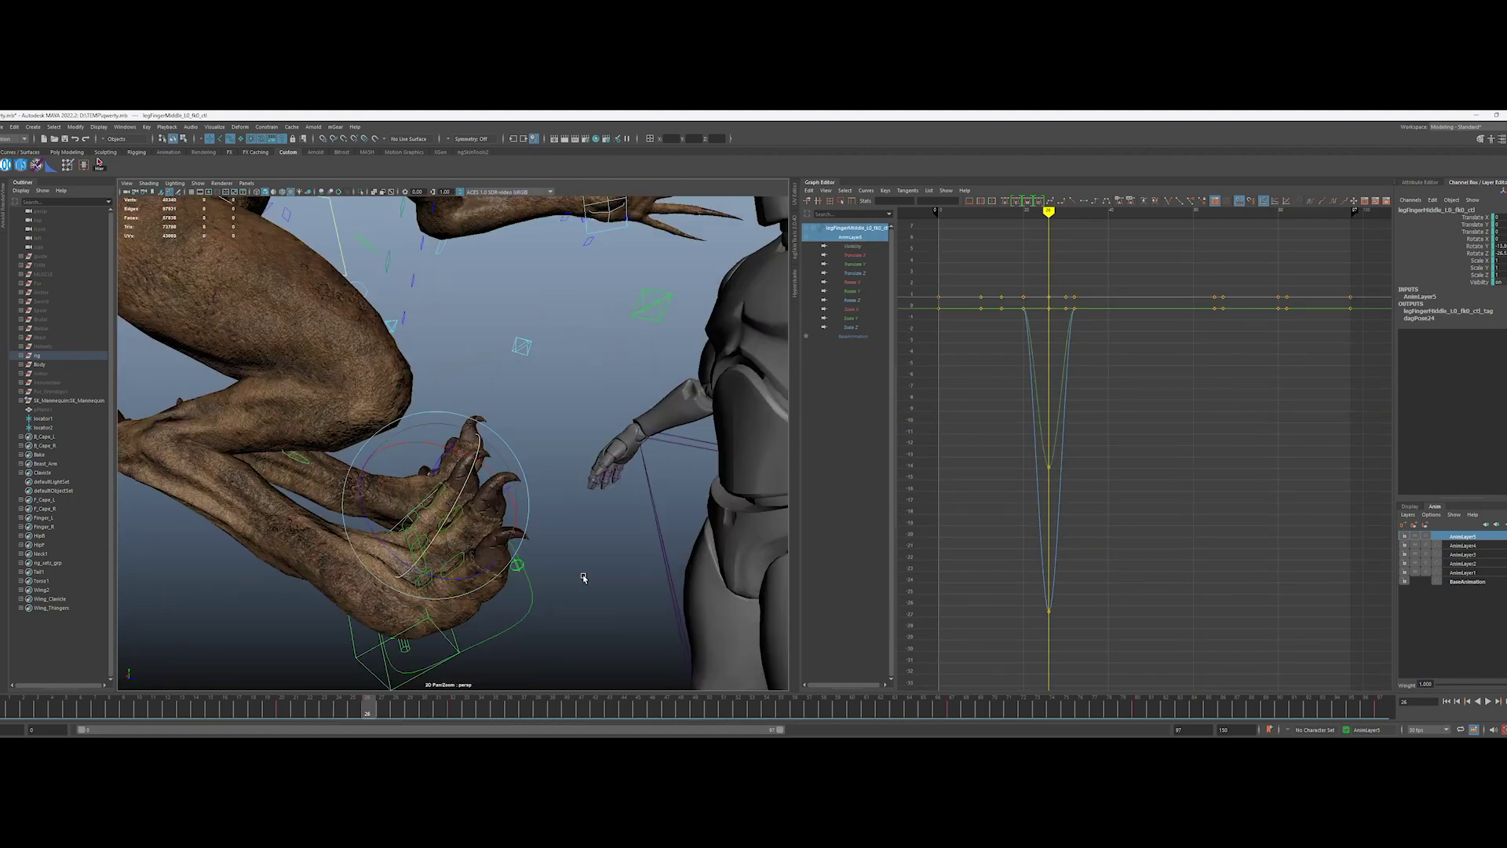
key(ctrl+z)
key(ctrl+z)
key(ctrl+z)
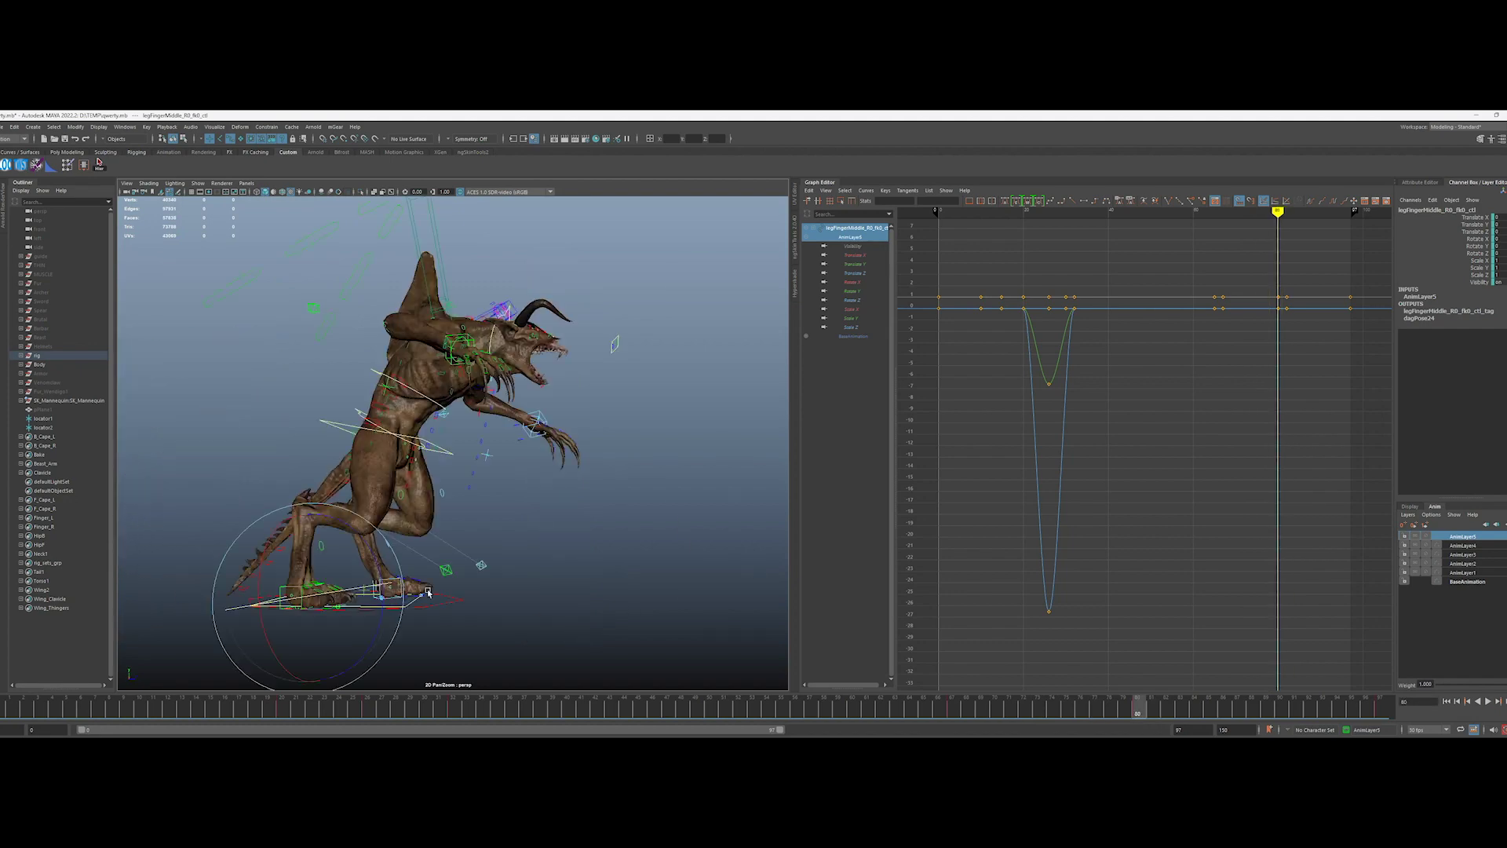
Step: Select the toe layer's controls and bend the toes back just after frame 67 as the feet release the mannequin
right_click(1456, 536)
click(1452, 308)
key(f)
drag(534, 518, 612, 549)
alt+drag(612, 550, 740, 558)
click(978, 712)
key(alt+v)
key(ctrl+z)
drag(978, 712, 1061, 714)
drag(1218, 697, 1265, 704)
alt+drag(526, 571, 738, 565)
drag(651, 542, 649, 502)
click(574, 713)
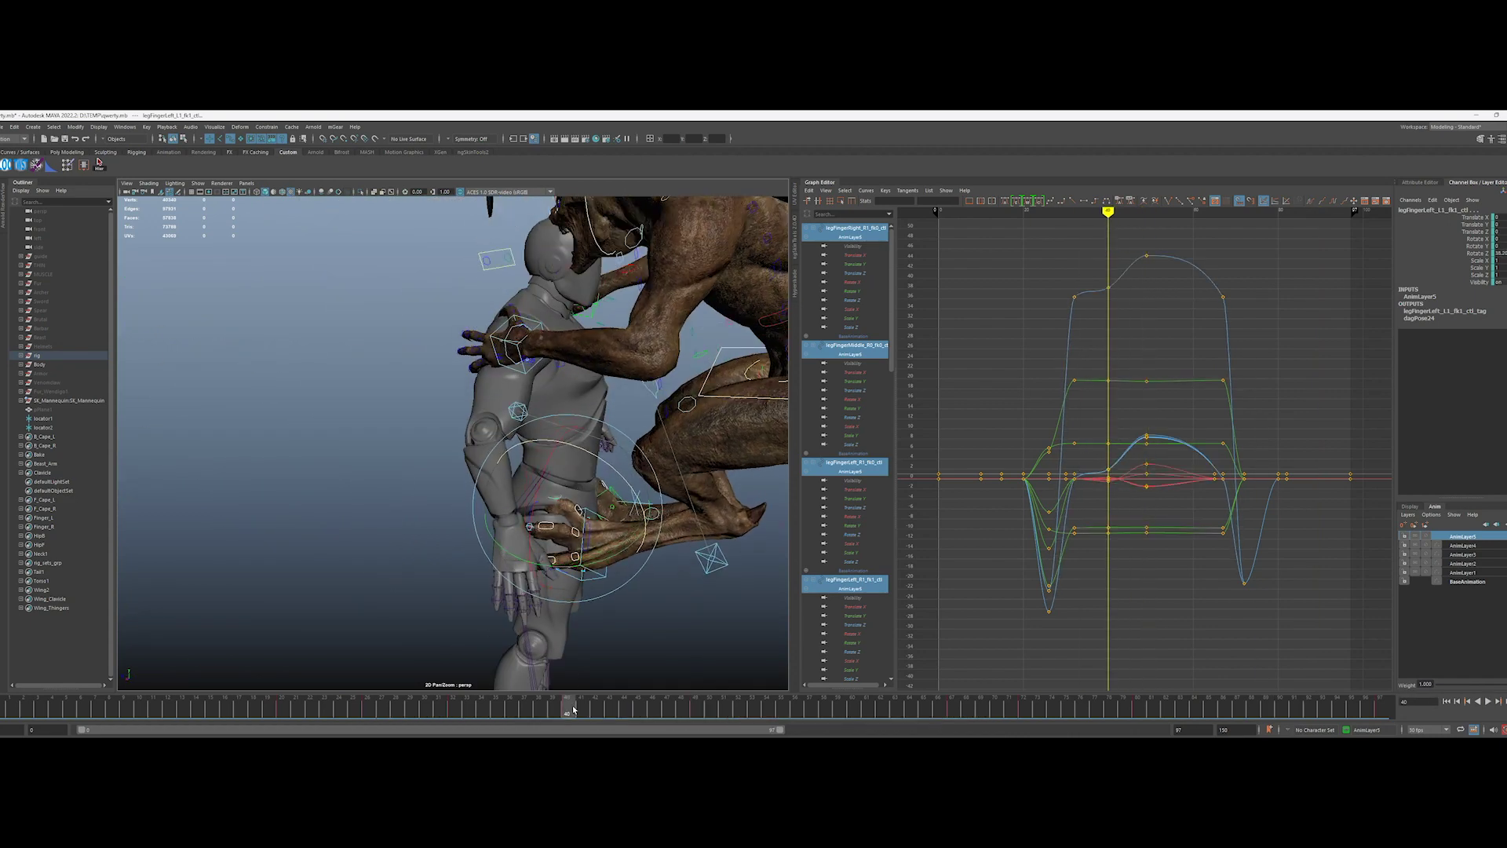
Step: Merge all animation layers down into BaseAnimation and scrub back through the motion
key(Escape)
shift+click(1466, 582)
right_click(1444, 579)
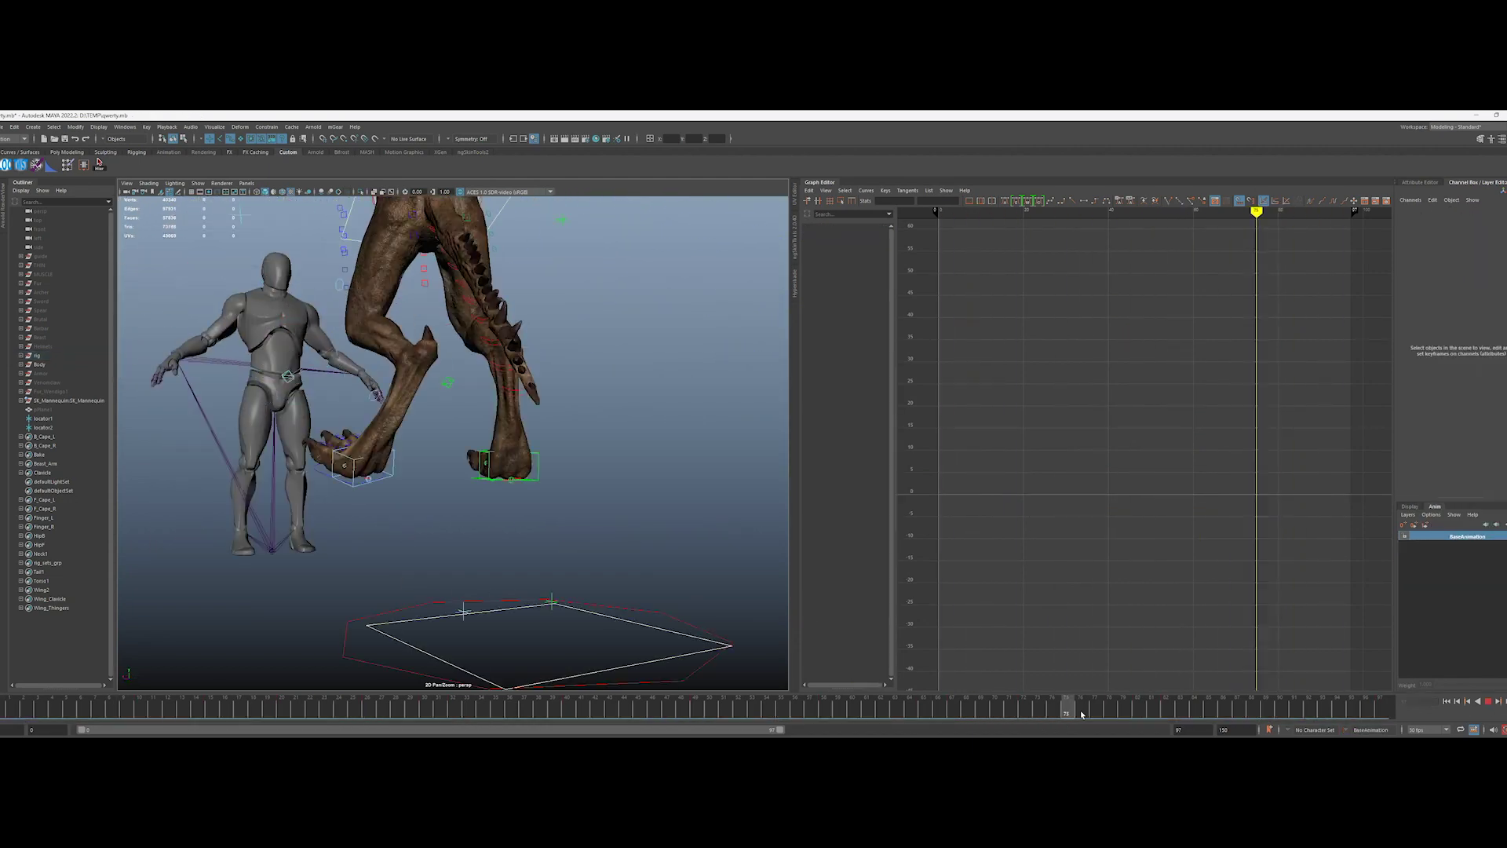
drag(1076, 715, 280, 720)
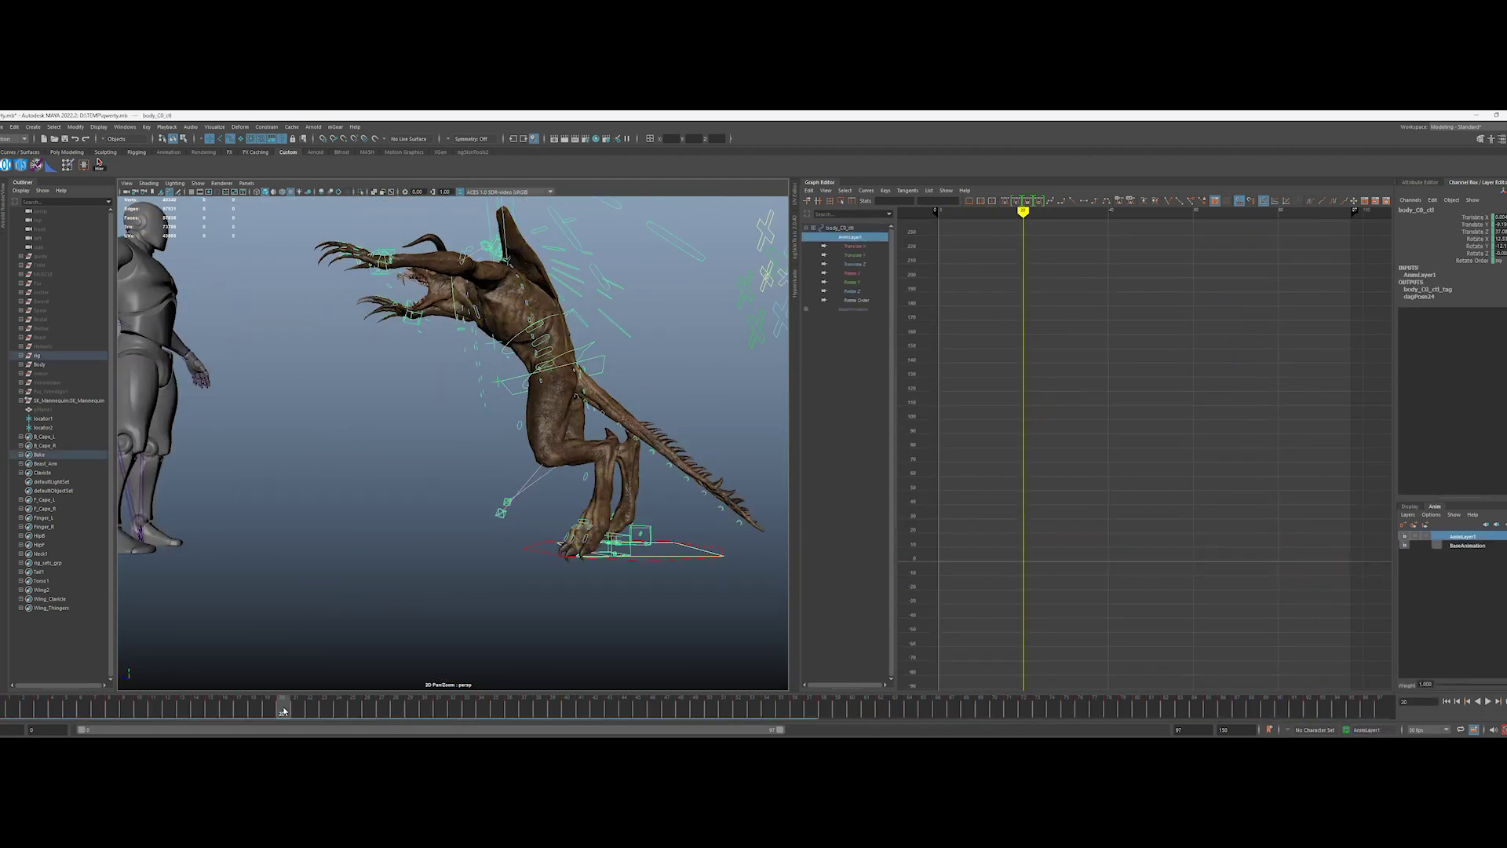
Step: Bake the animation of both arm IK controls to keys and delete the two arm locators
click(301, 717)
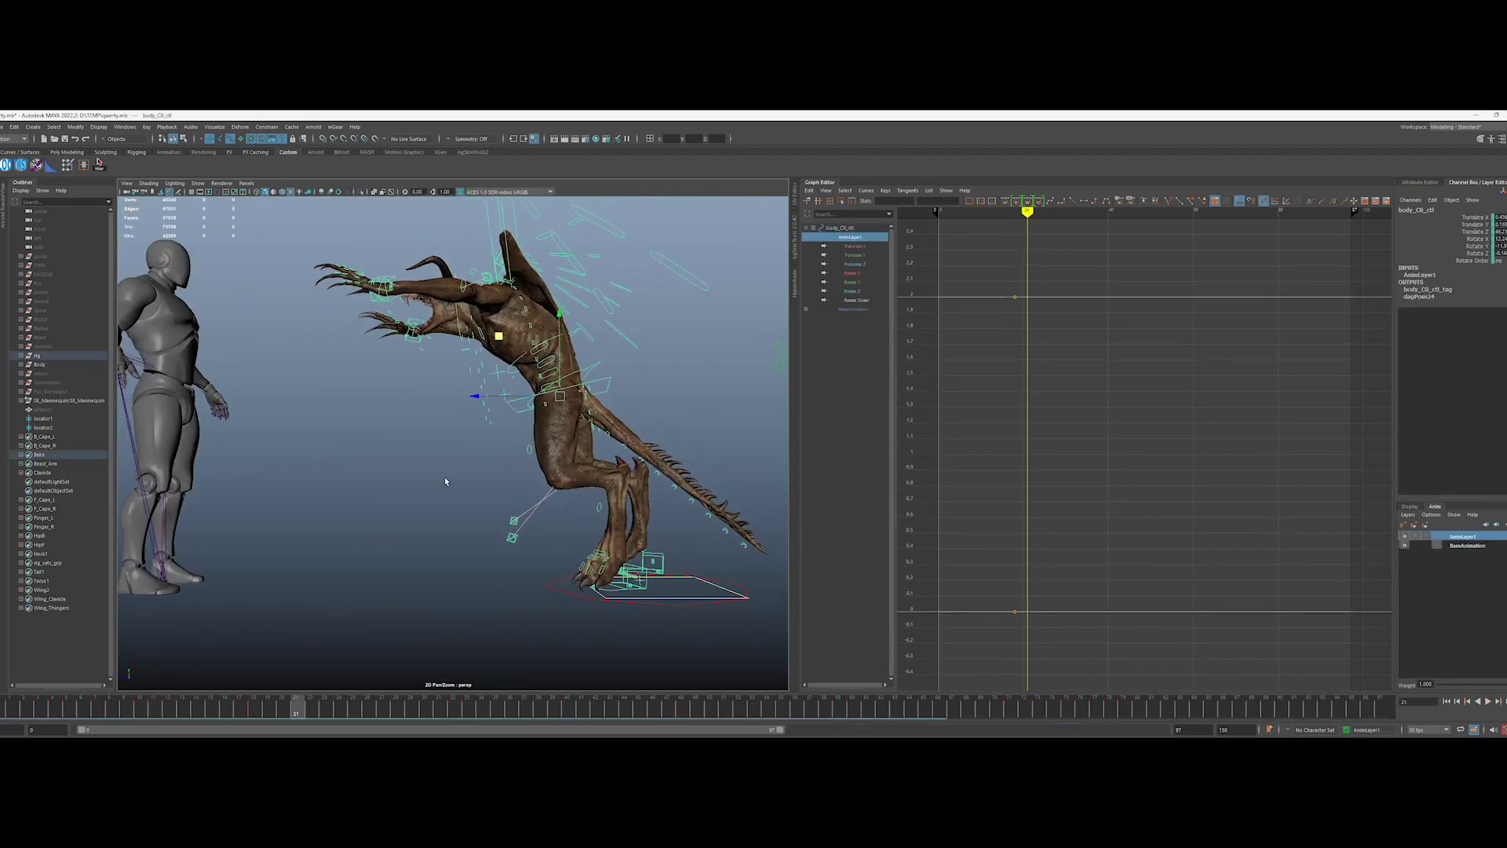
scroll(445, 481, up, 5)
scroll(445, 439, down, 4)
click(450, 381)
shift+click(427, 396)
scroll(440, 393, up, 5)
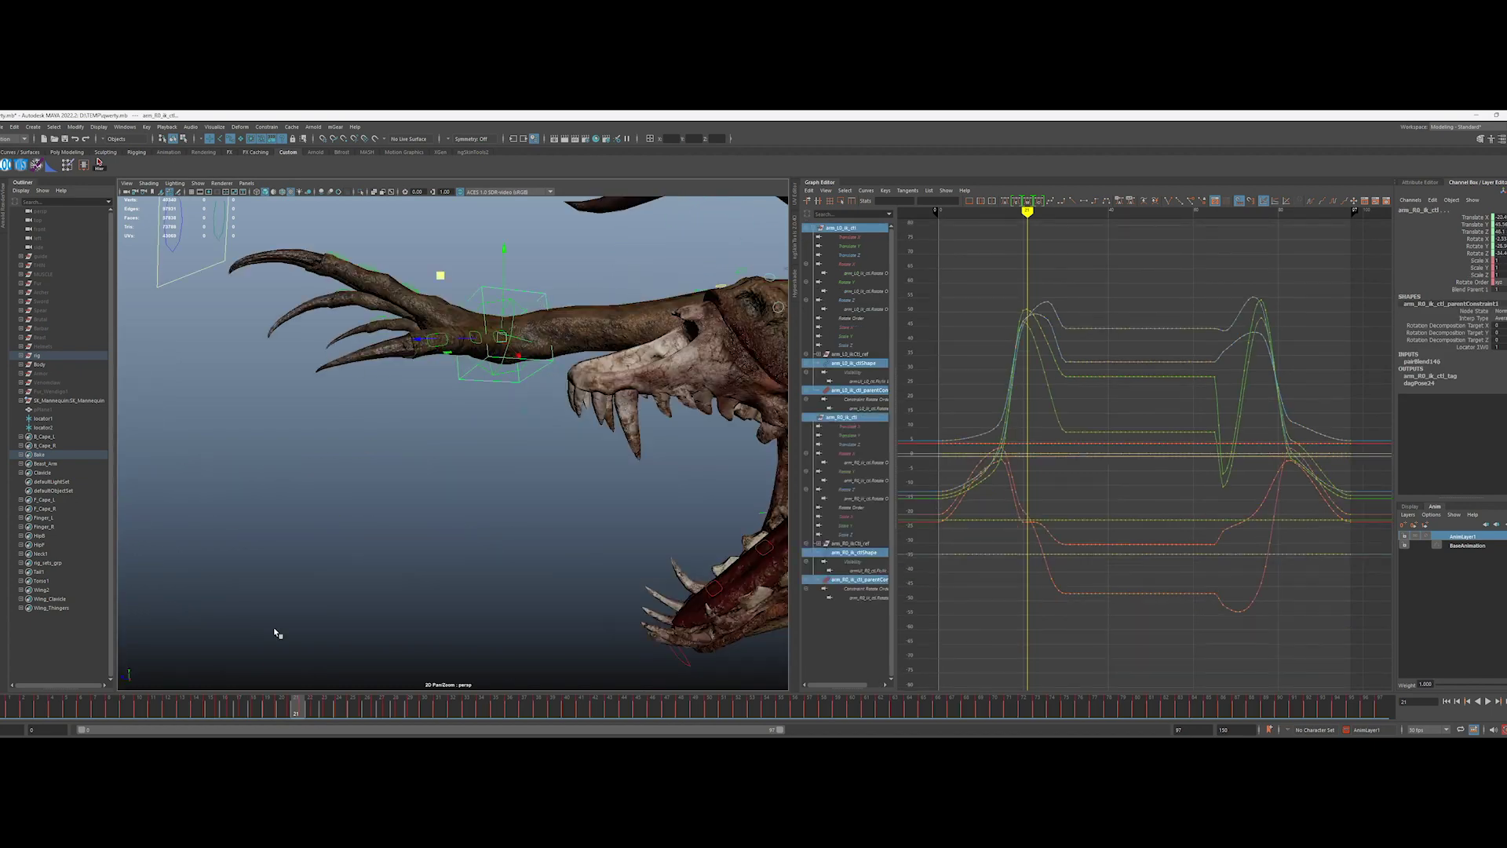
click(4, 706)
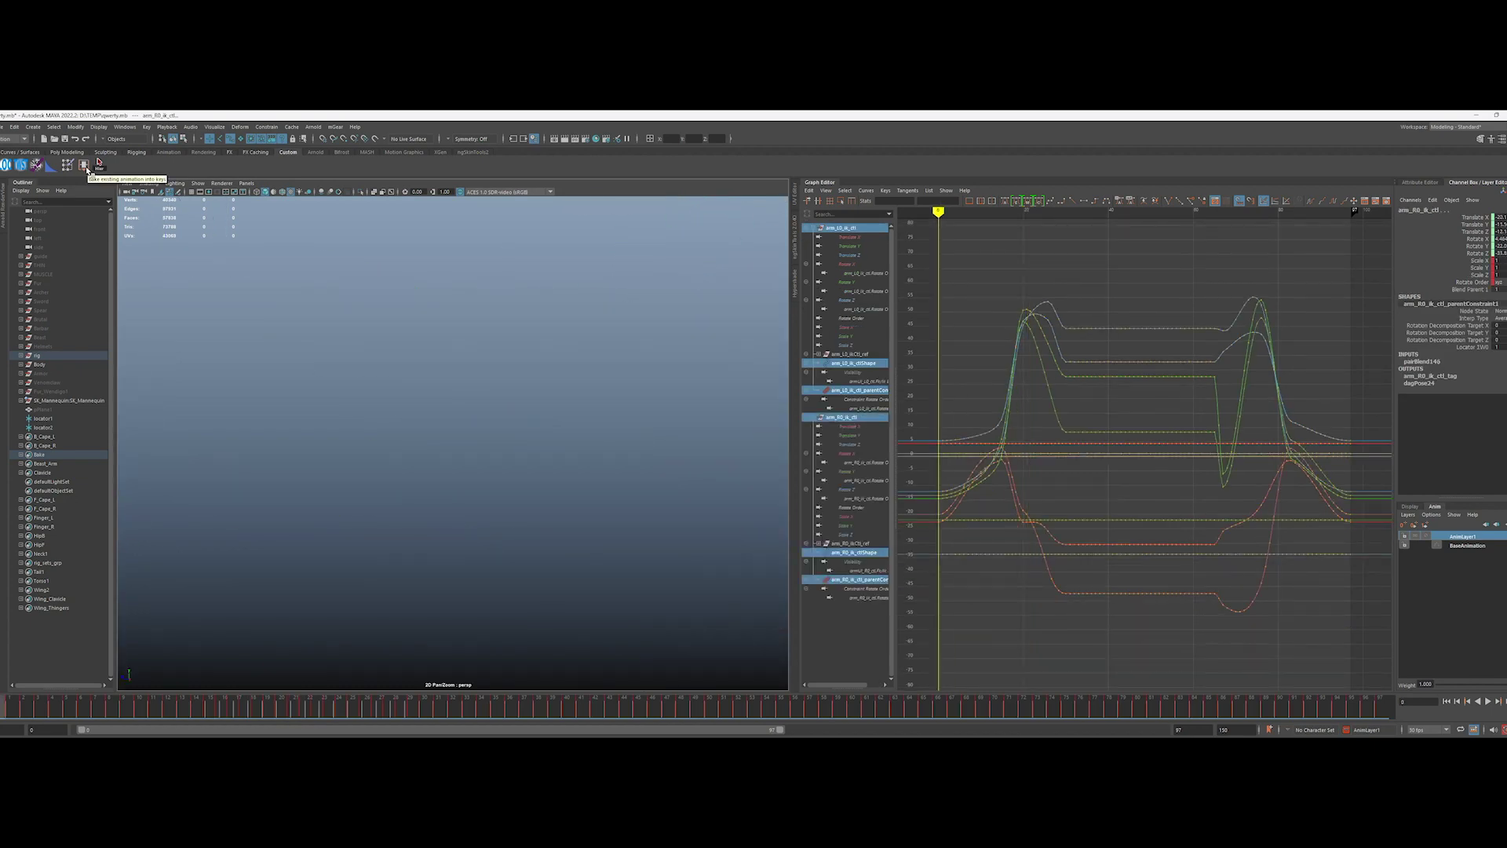
click(44, 418)
shift+click(44, 427)
key(Delete)
Step: Play back the leap with the body control selected to check the body's movement
alt+middle_drag(455, 440, 259, 440)
click(404, 471)
drag(222, 710, 295, 708)
key(alt+v)
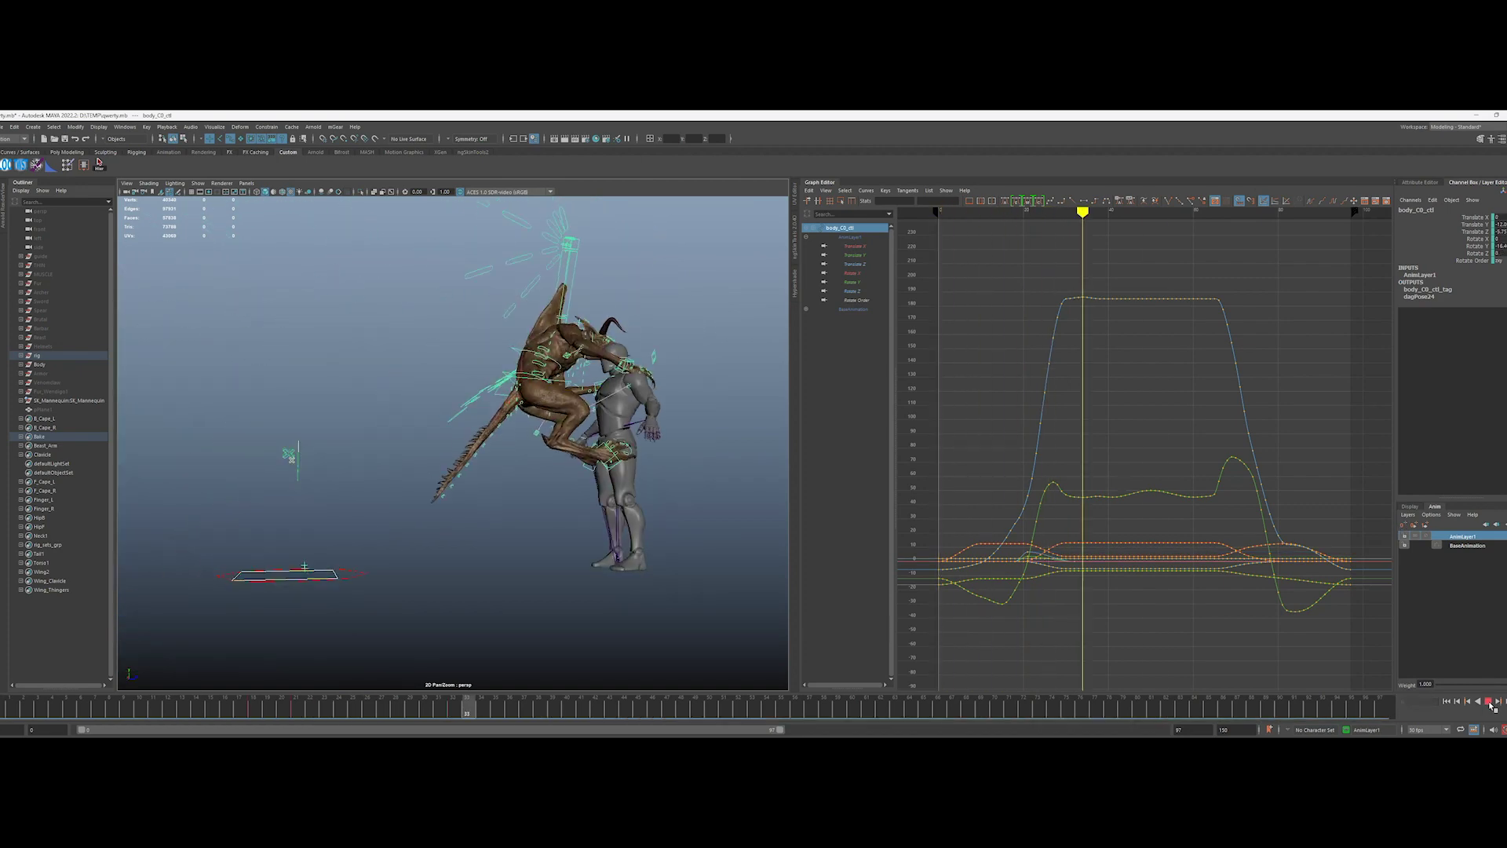
scroll(332, 666, up, 1)
click(295, 711)
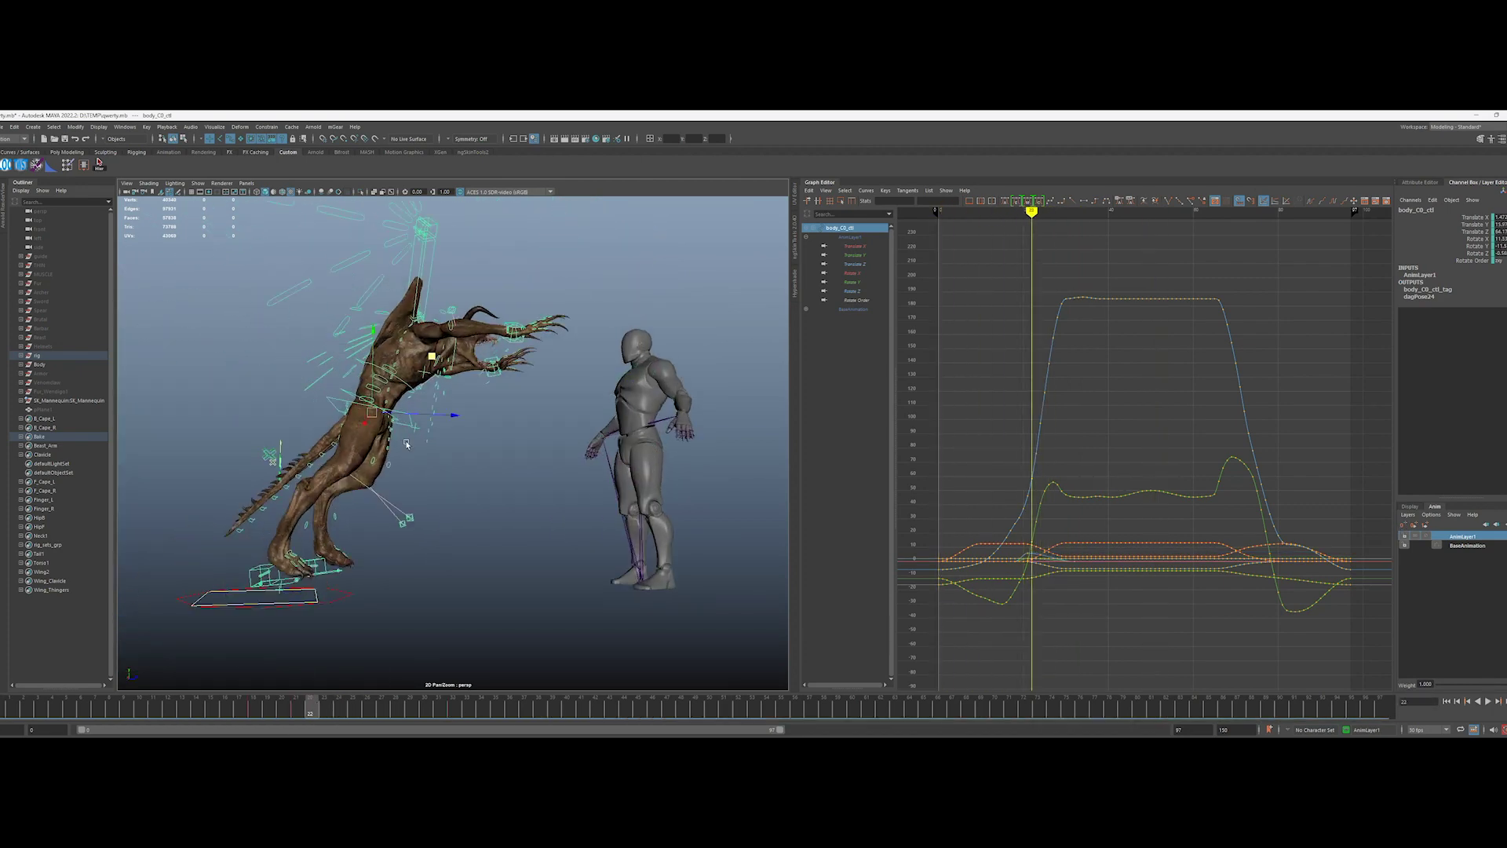
key(alt+v)
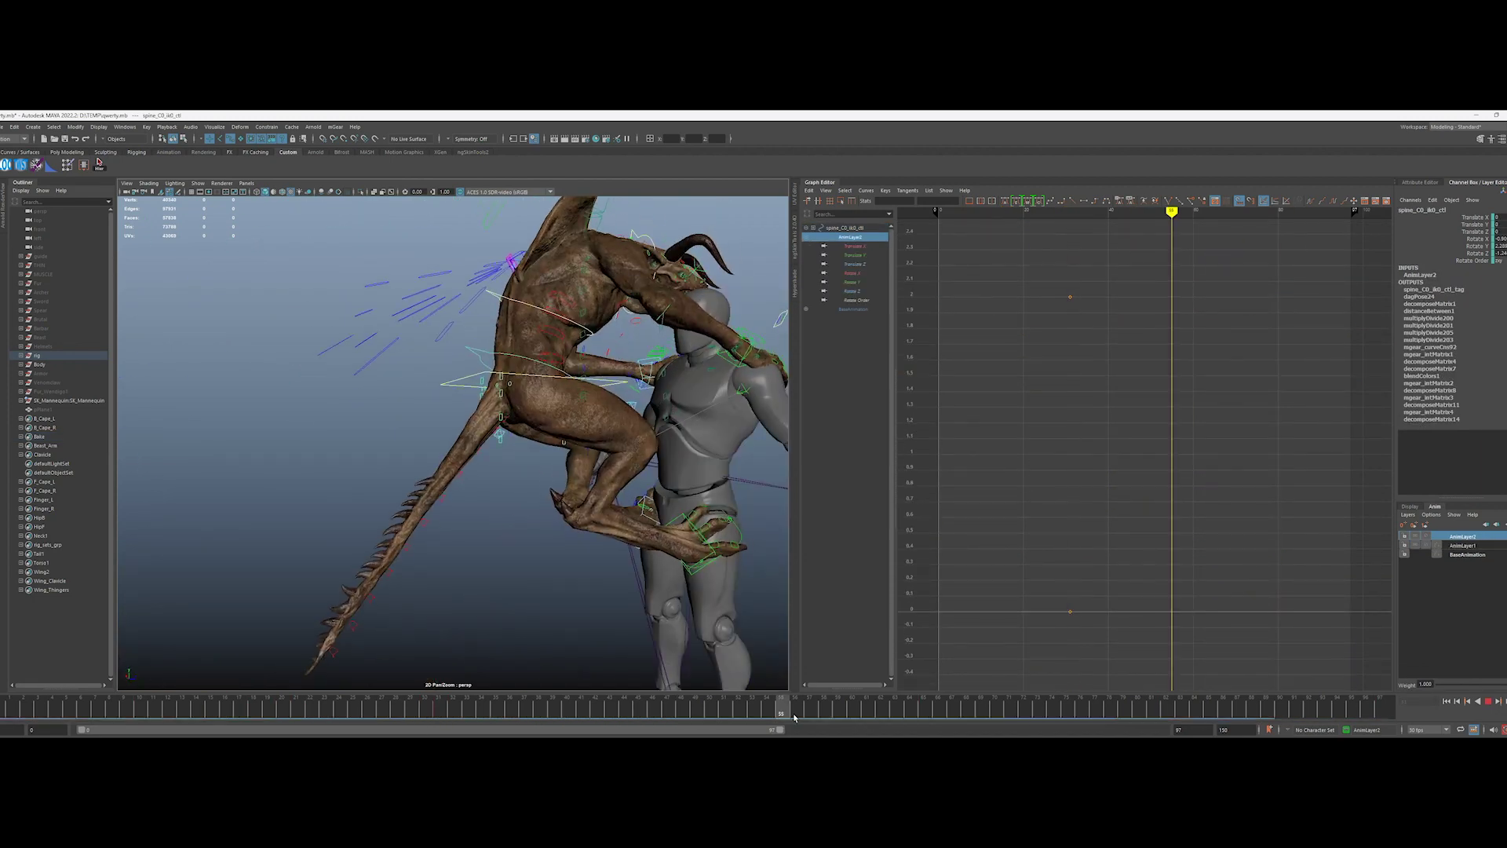
Step: Adjust the spine pose on the second animation layer while the creature clings to the mannequin
drag(927, 723, 682, 716)
alt+drag(471, 408, 565, 408)
drag(612, 283, 651, 298)
mouse_move(565, 409)
alt+mouse_down()
mouse_move(471, 408)
mouse_move(541, 411)
alt+mouse_up()
middle_drag(542, 410, 436, 404)
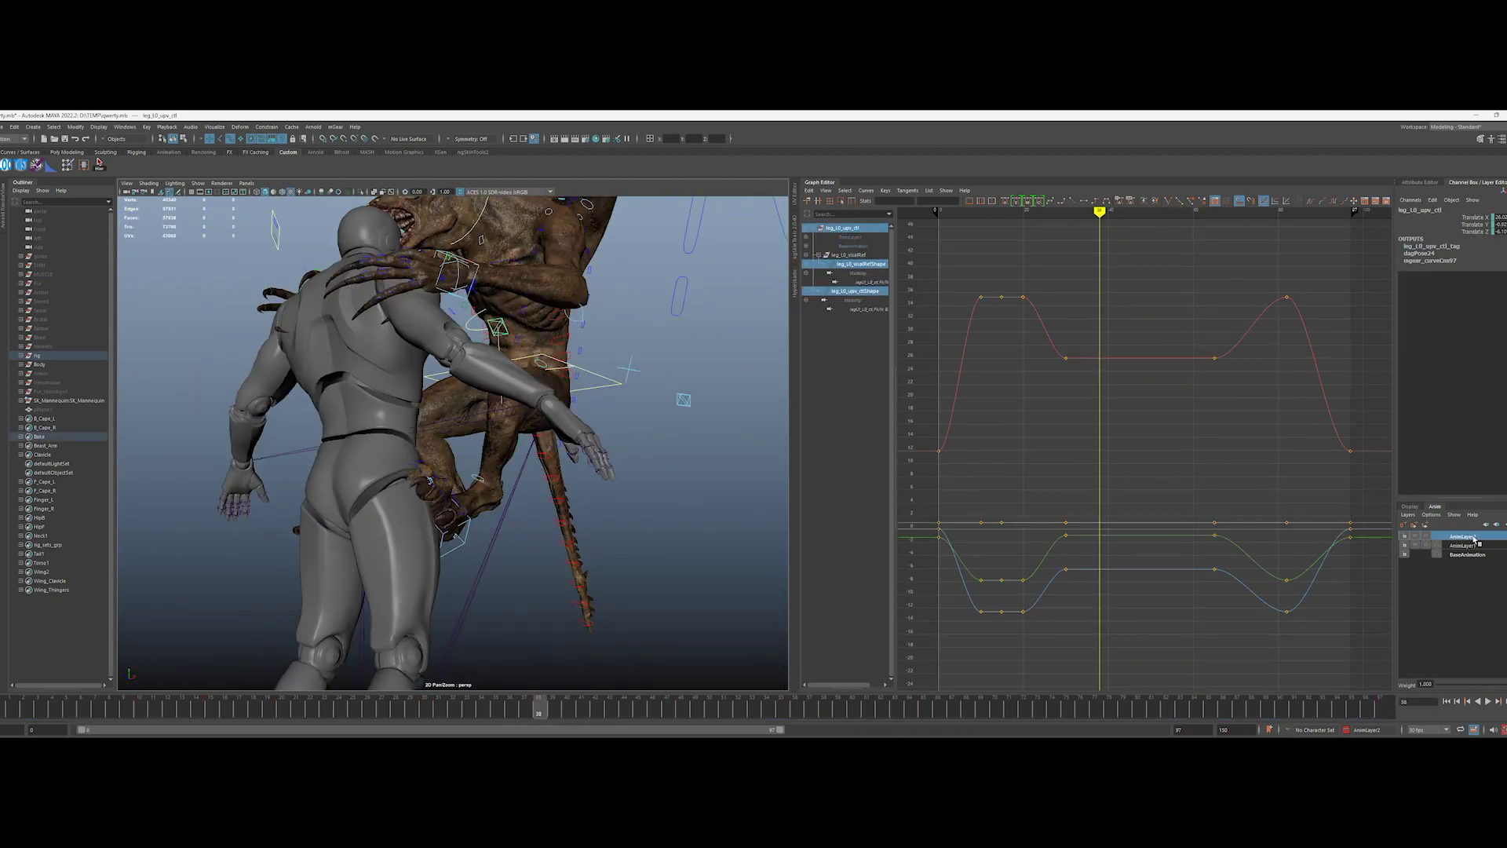
Step: Move the left leg's knee control outward at frame 97 on the second layer and scrub through the motion
drag(365, 715, 311, 710)
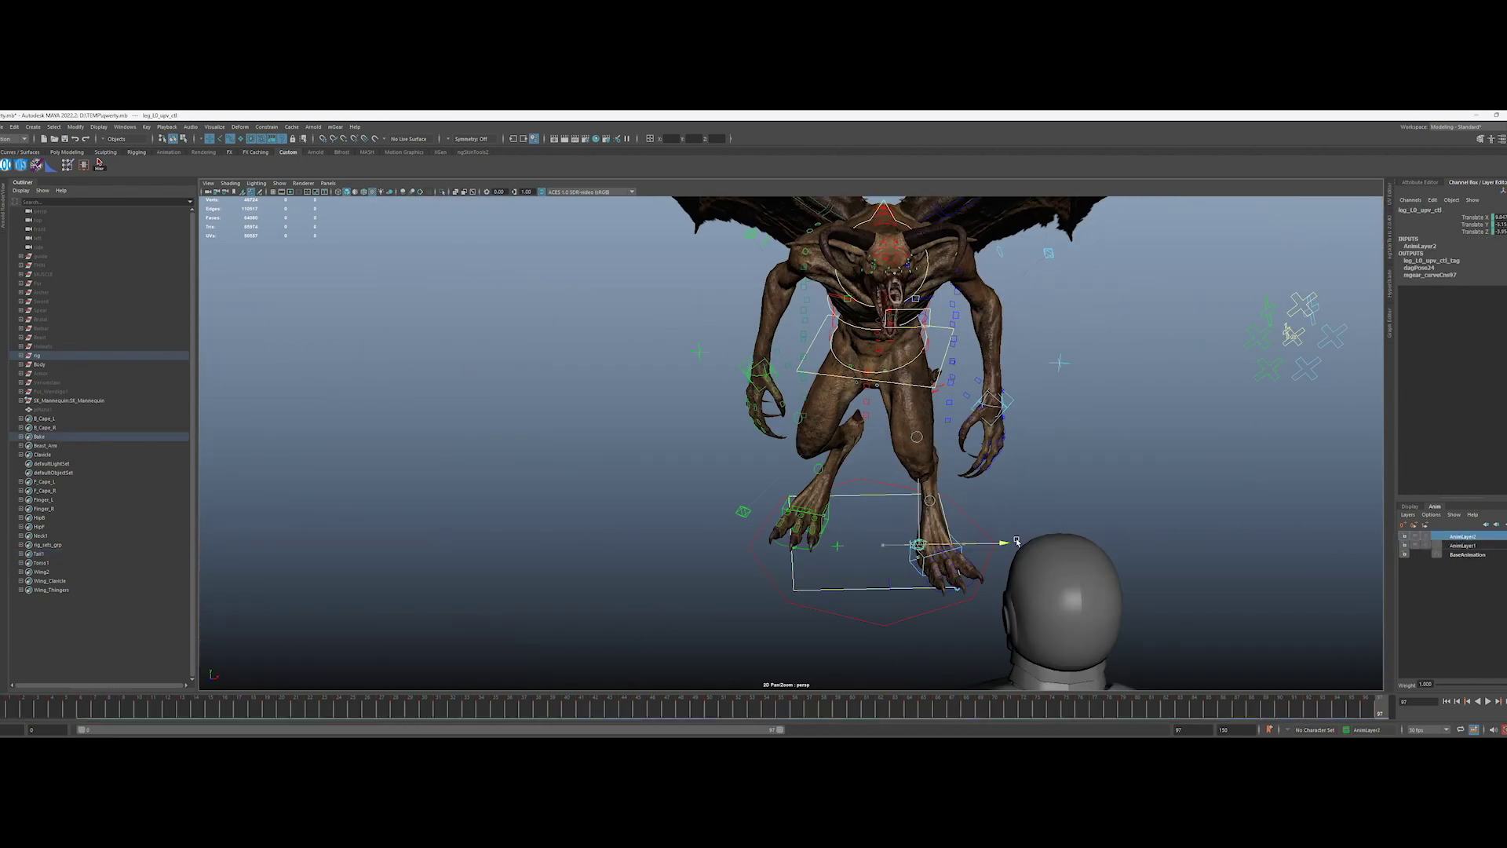
drag(1017, 540, 1079, 540)
drag(1375, 704, 1346, 704)
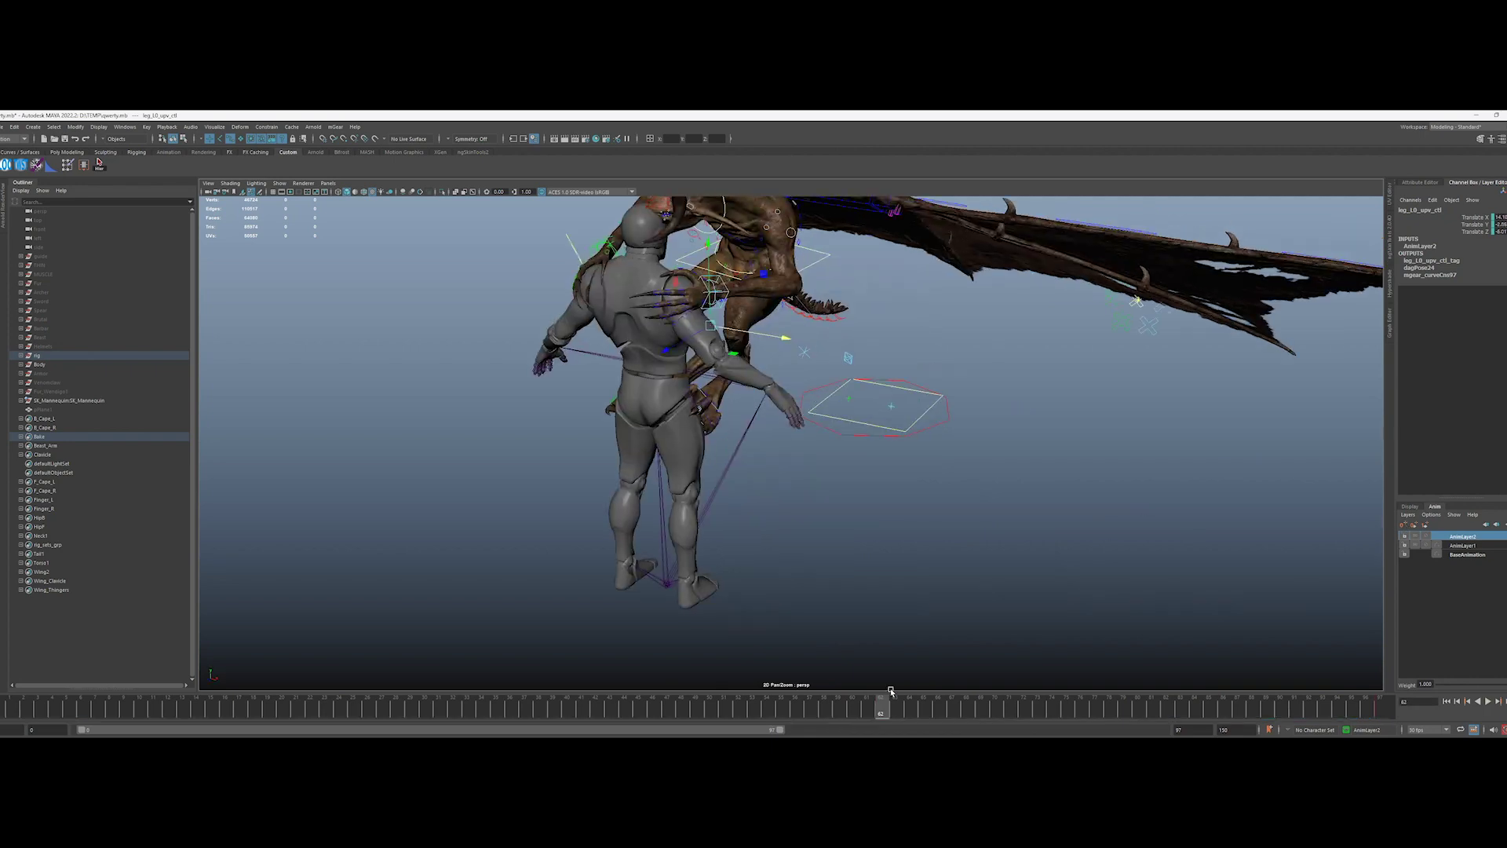
drag(888, 690, 1131, 686)
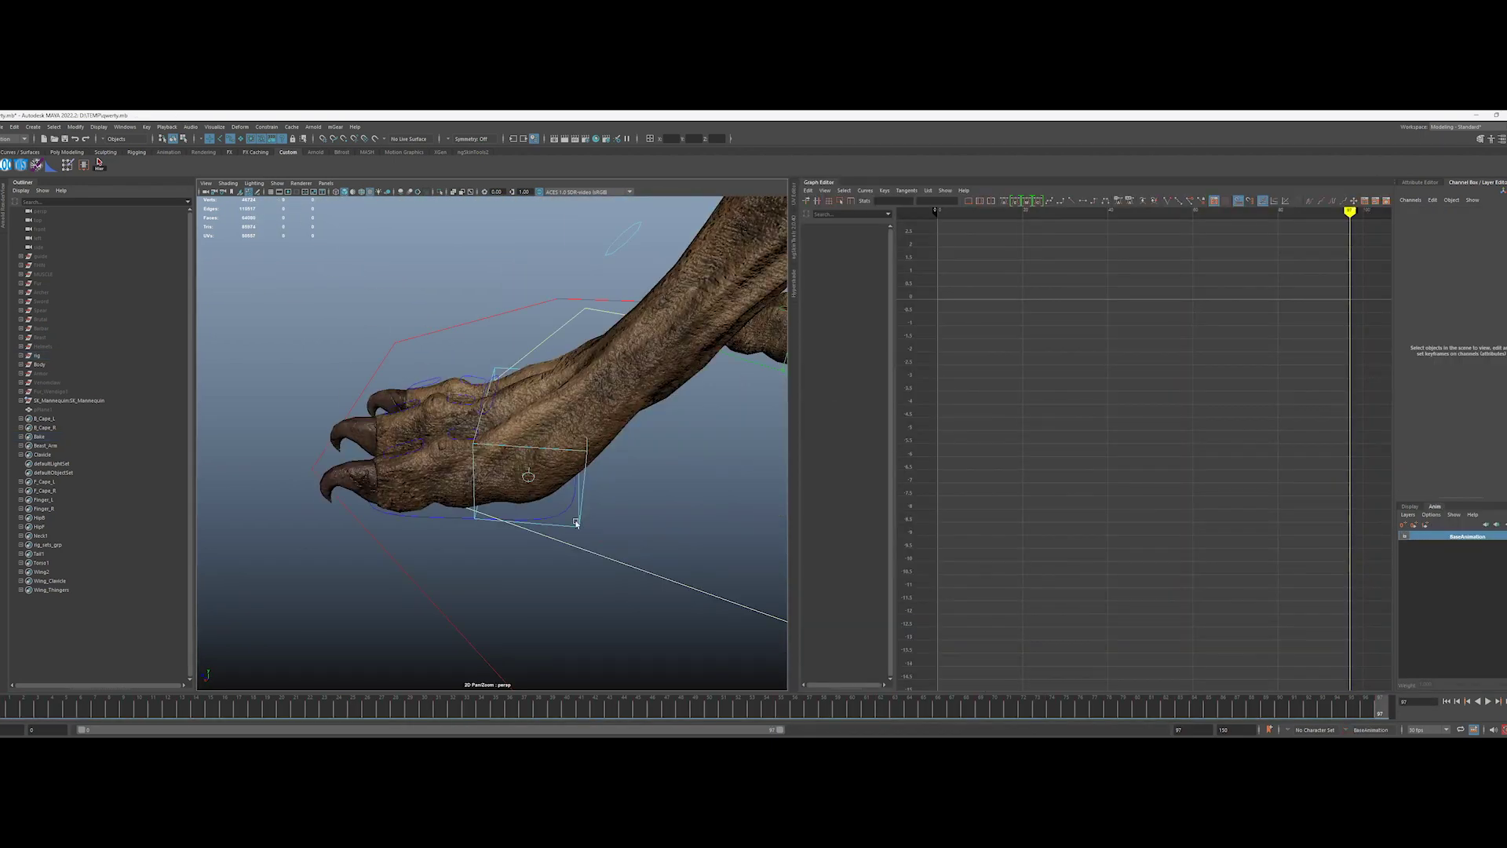
drag(1157, 711, 1165, 712)
drag(858, 237, 858, 255)
scroll(1153, 470, up, 6)
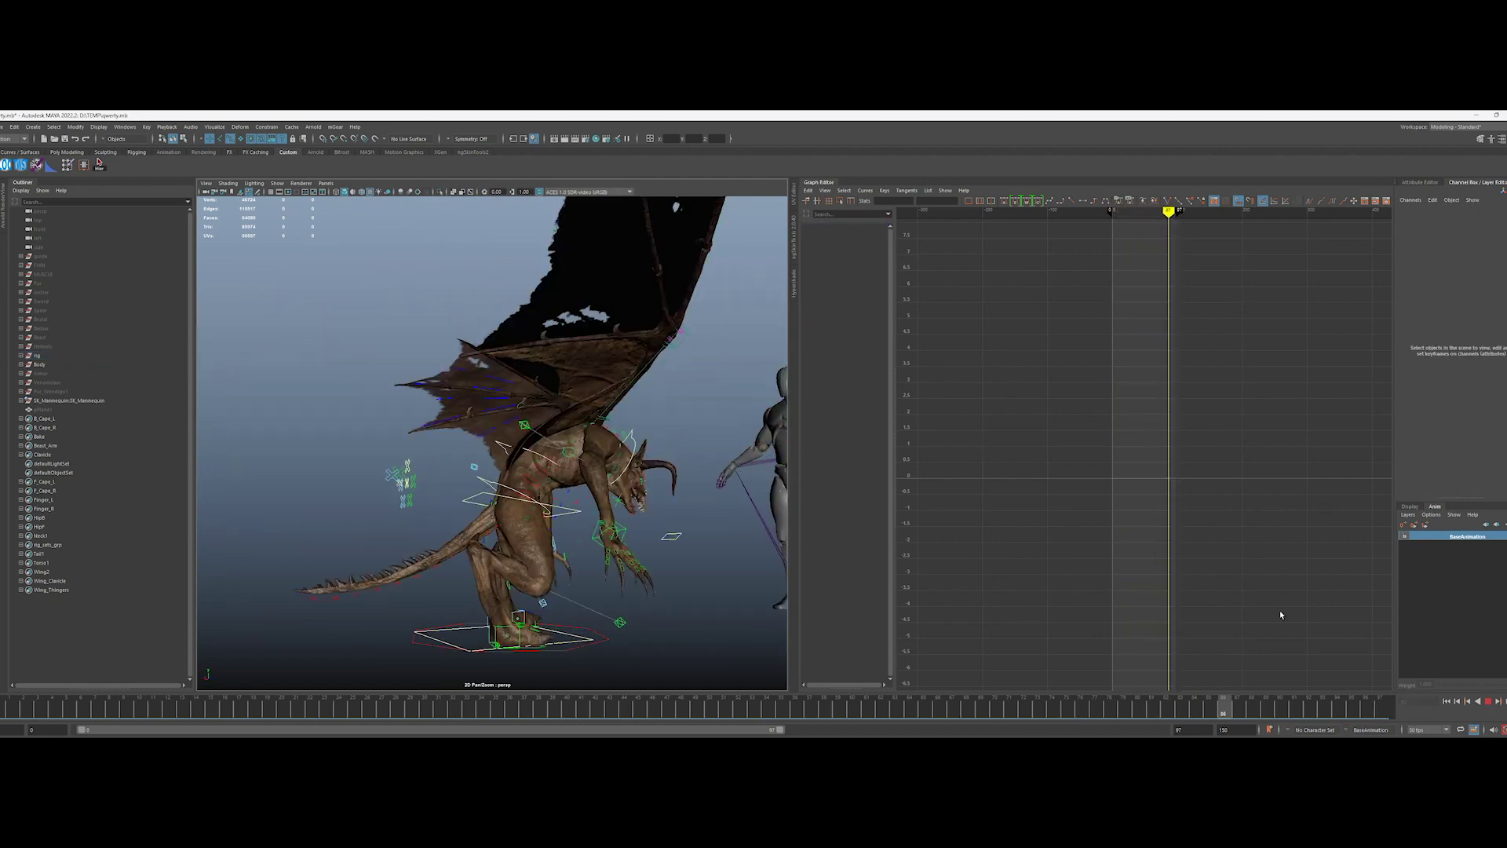
Step: Bake the tail locators' constrained motion to keys and isolate the locators together with the tail set's controls
click(83, 165)
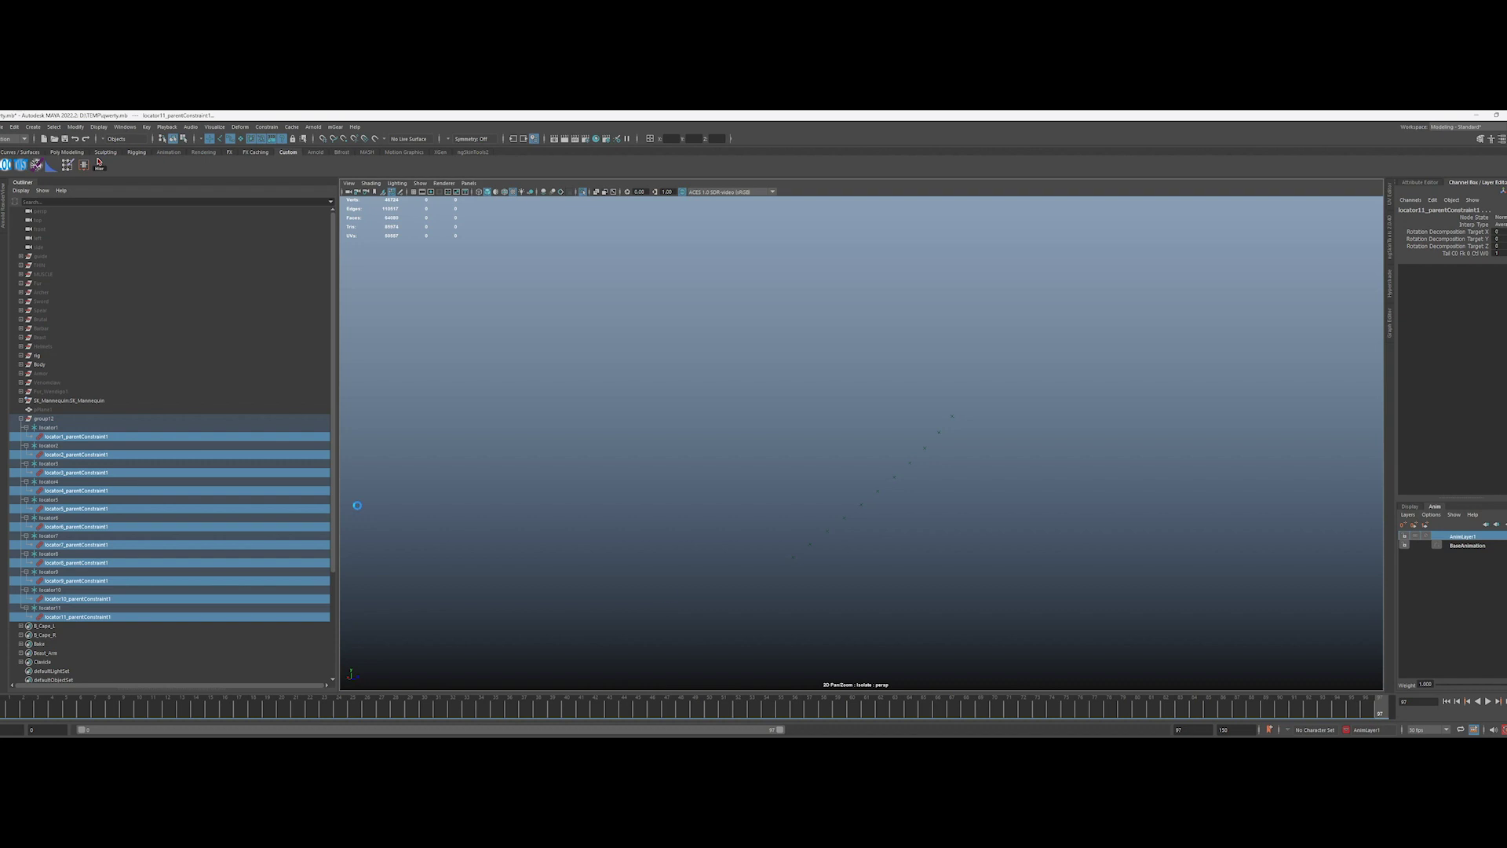
click(67, 400)
shift+click(67, 491)
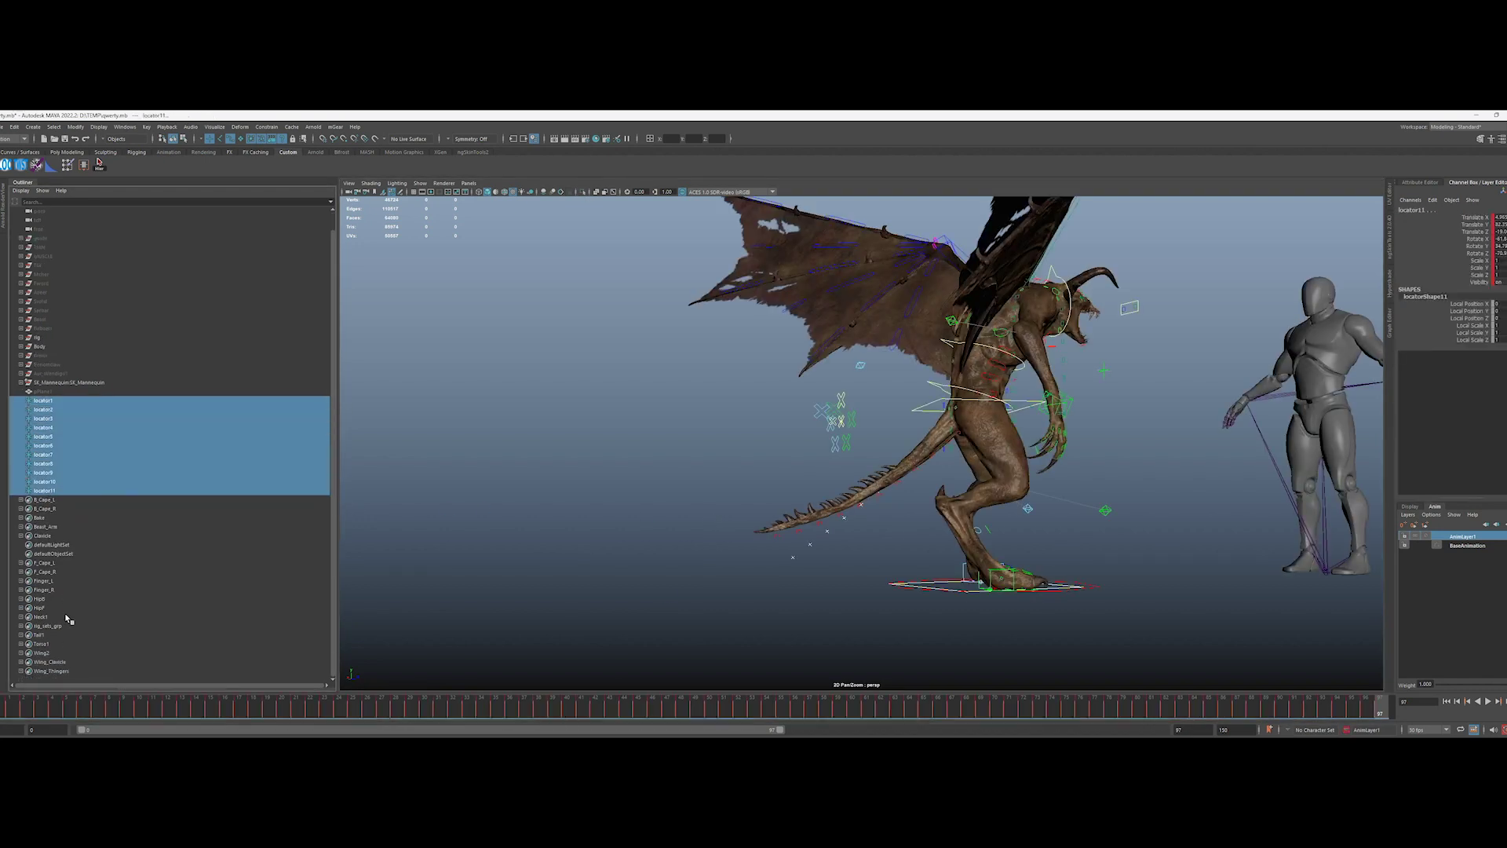
ctrl+click(68, 634)
right_click(68, 634)
click(98, 510)
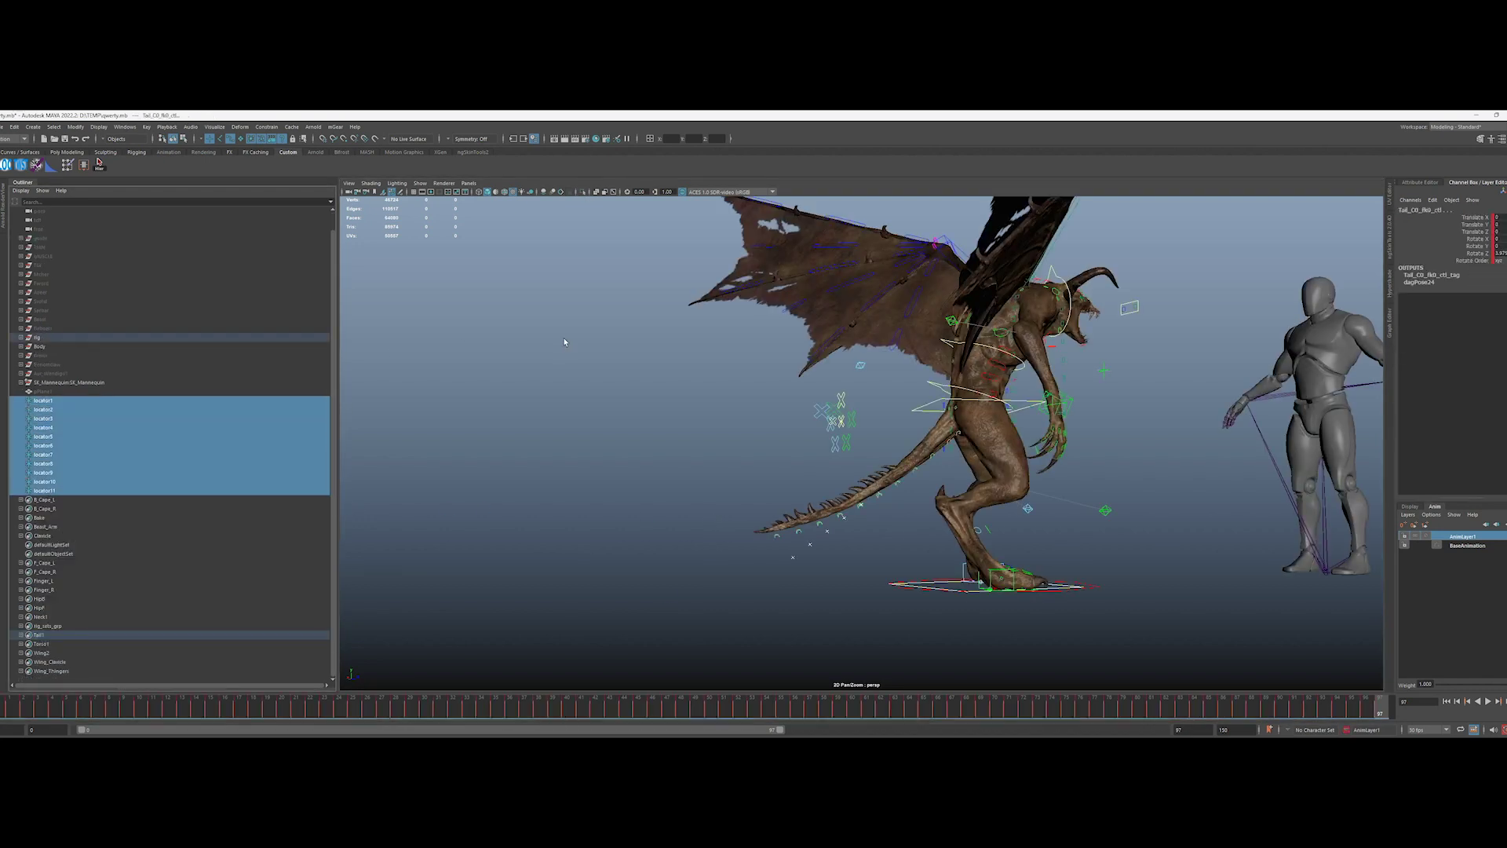
key(ctrl+1)
Step: Parent-constrain the tail controls to their matching locators with Maintain Offset enabled
click(353, 153)
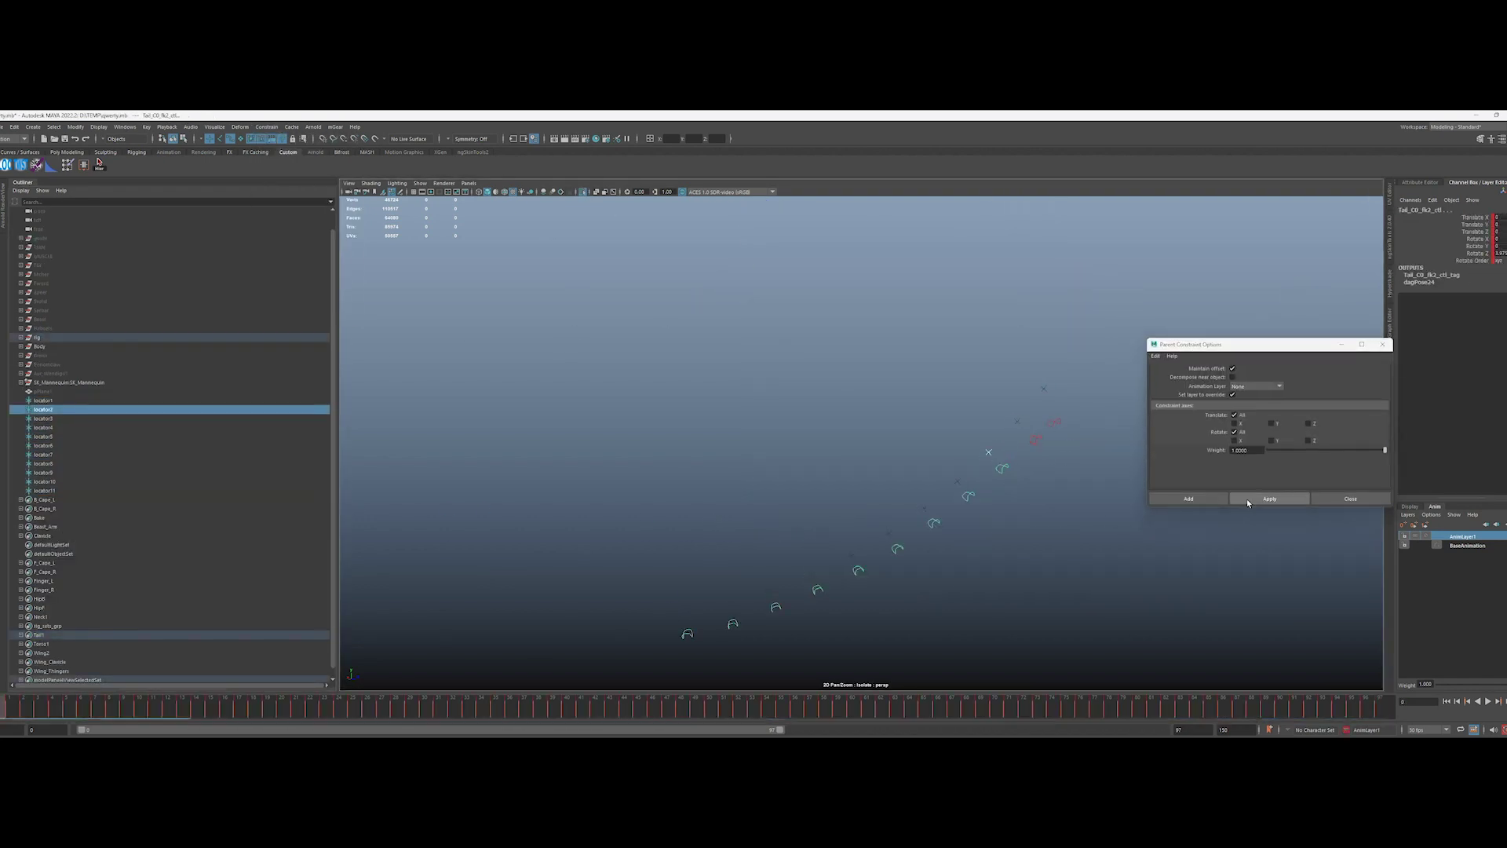
click(814, 574)
shift+click(817, 589)
click(1268, 499)
click(771, 592)
shift+click(776, 607)
click(1256, 503)
click(728, 607)
shift+click(732, 624)
click(1350, 499)
Step: Select all controls in the tail set
click(67, 634)
right_click(68, 634)
click(98, 510)
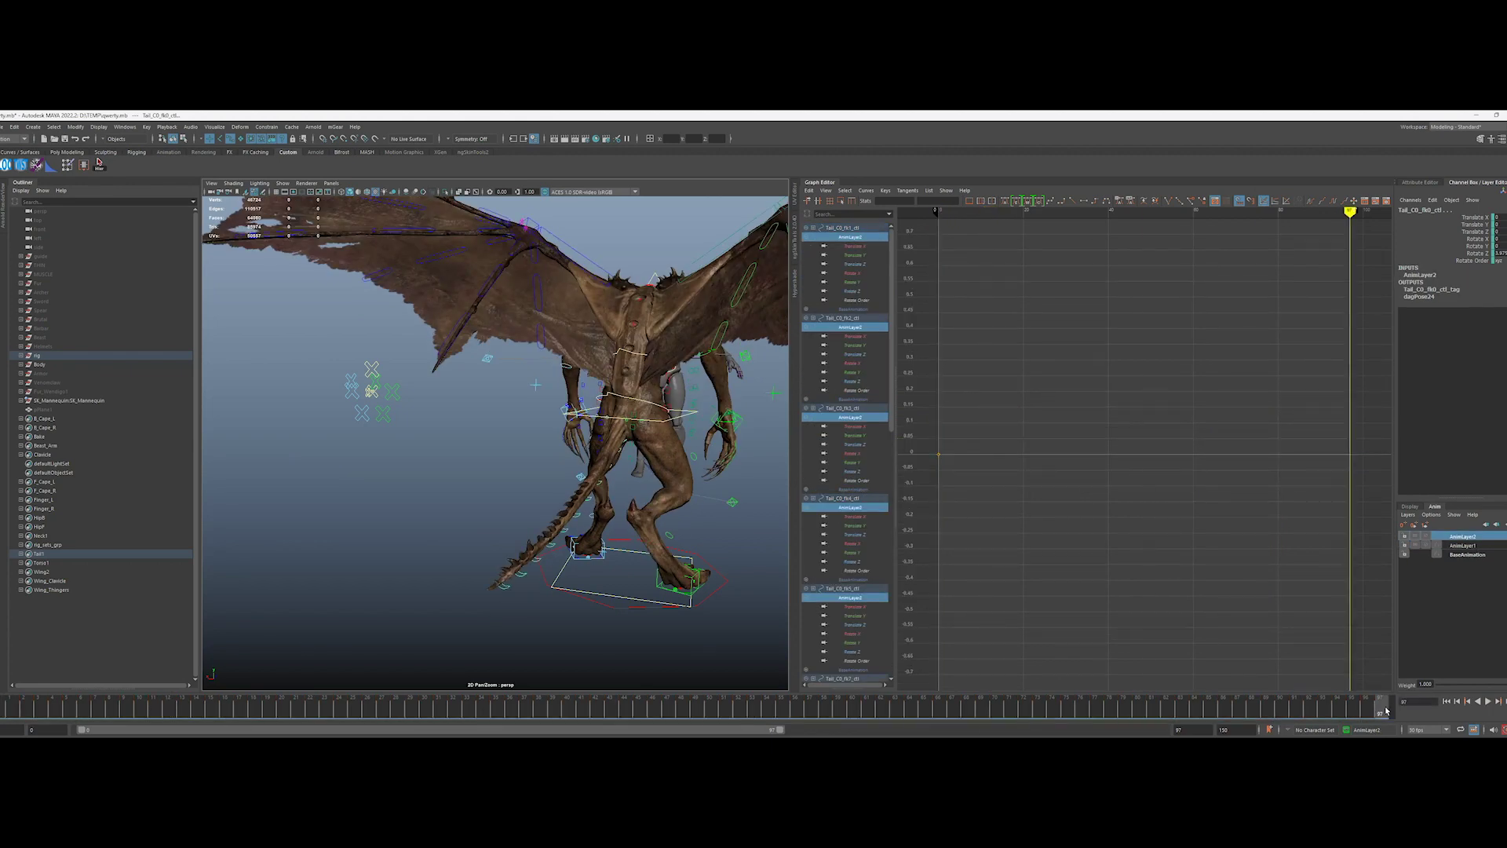
Step: Scrub and play the animation to check the tail's motion from behind and from the side
mouse_move(1386, 711)
mouse_down()
mouse_move(303, 708)
mouse_move(1048, 711)
mouse_up()
alt+drag(408, 597, 597, 589)
drag(1066, 707, 1119, 697)
key(alt+v)
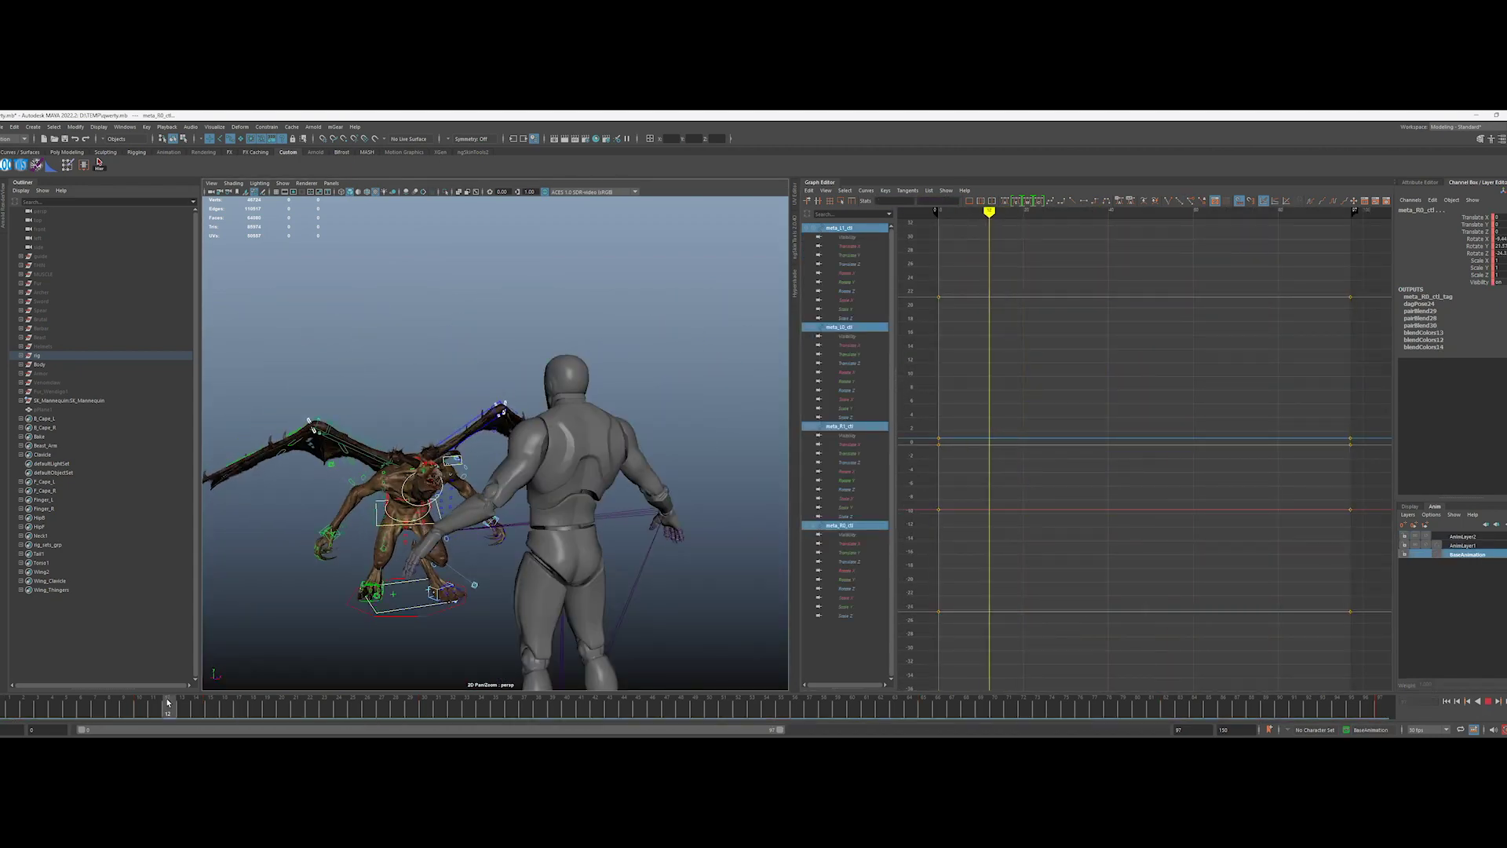
Step: Key the wing finger controls at frames 12, 32, 66 and 80, and pose the four main wing controls at frame 12 on a third layer
drag(167, 703, 453, 710)
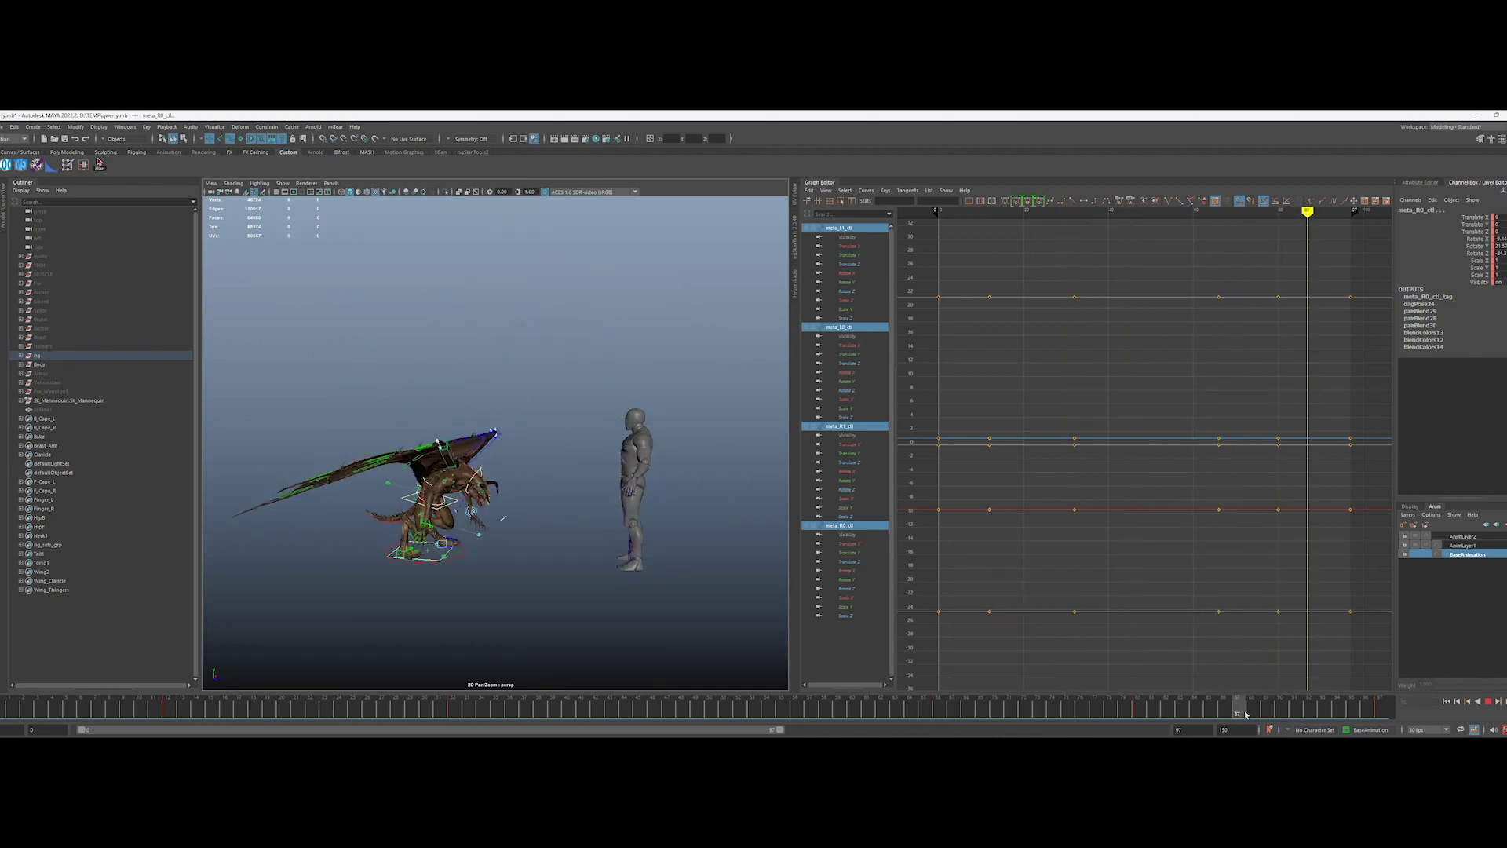
drag(200, 384, 122, 383)
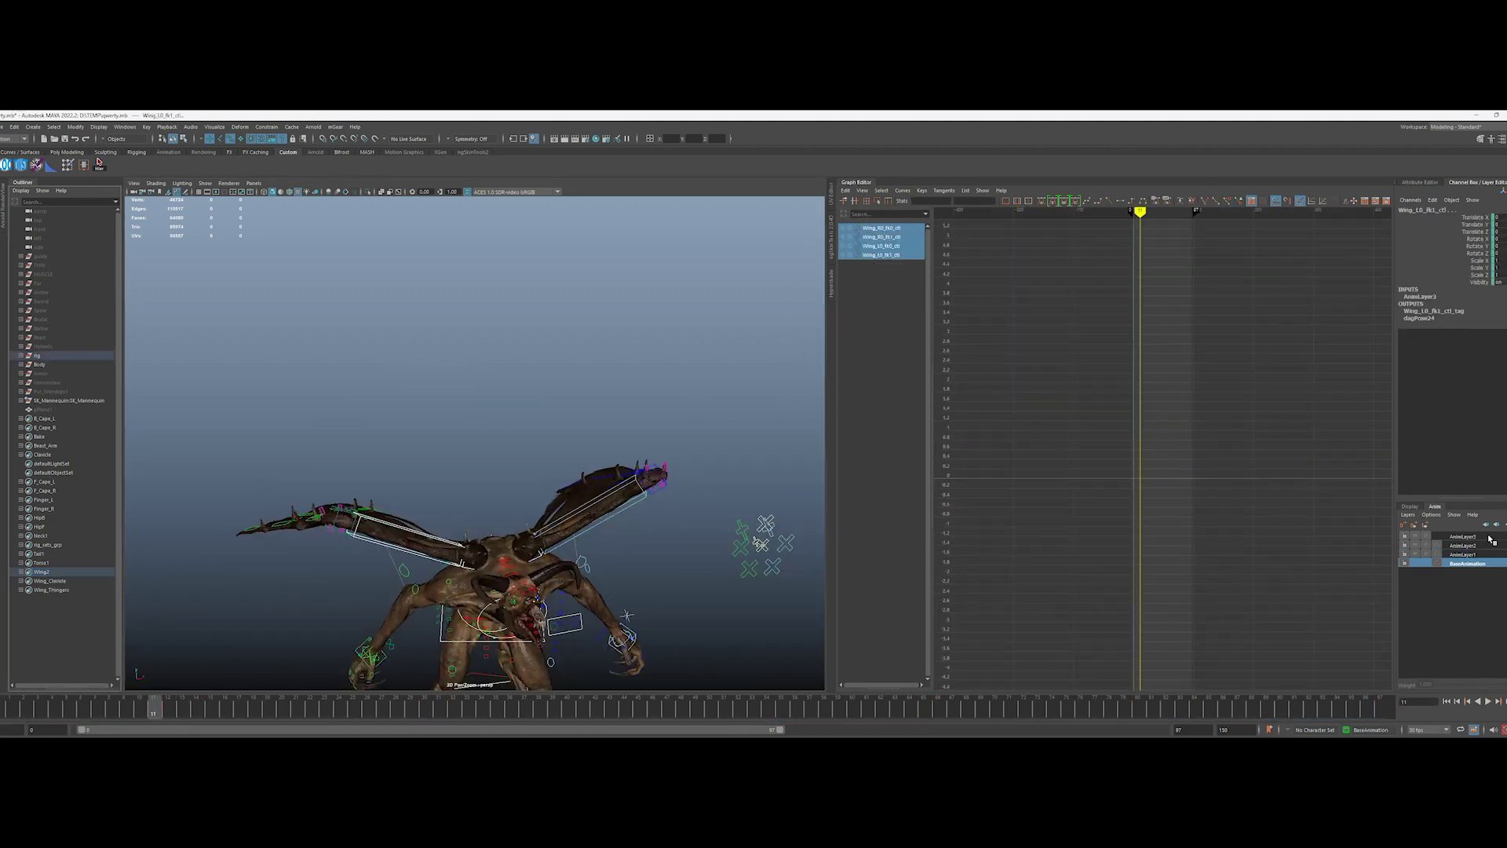
click(180, 714)
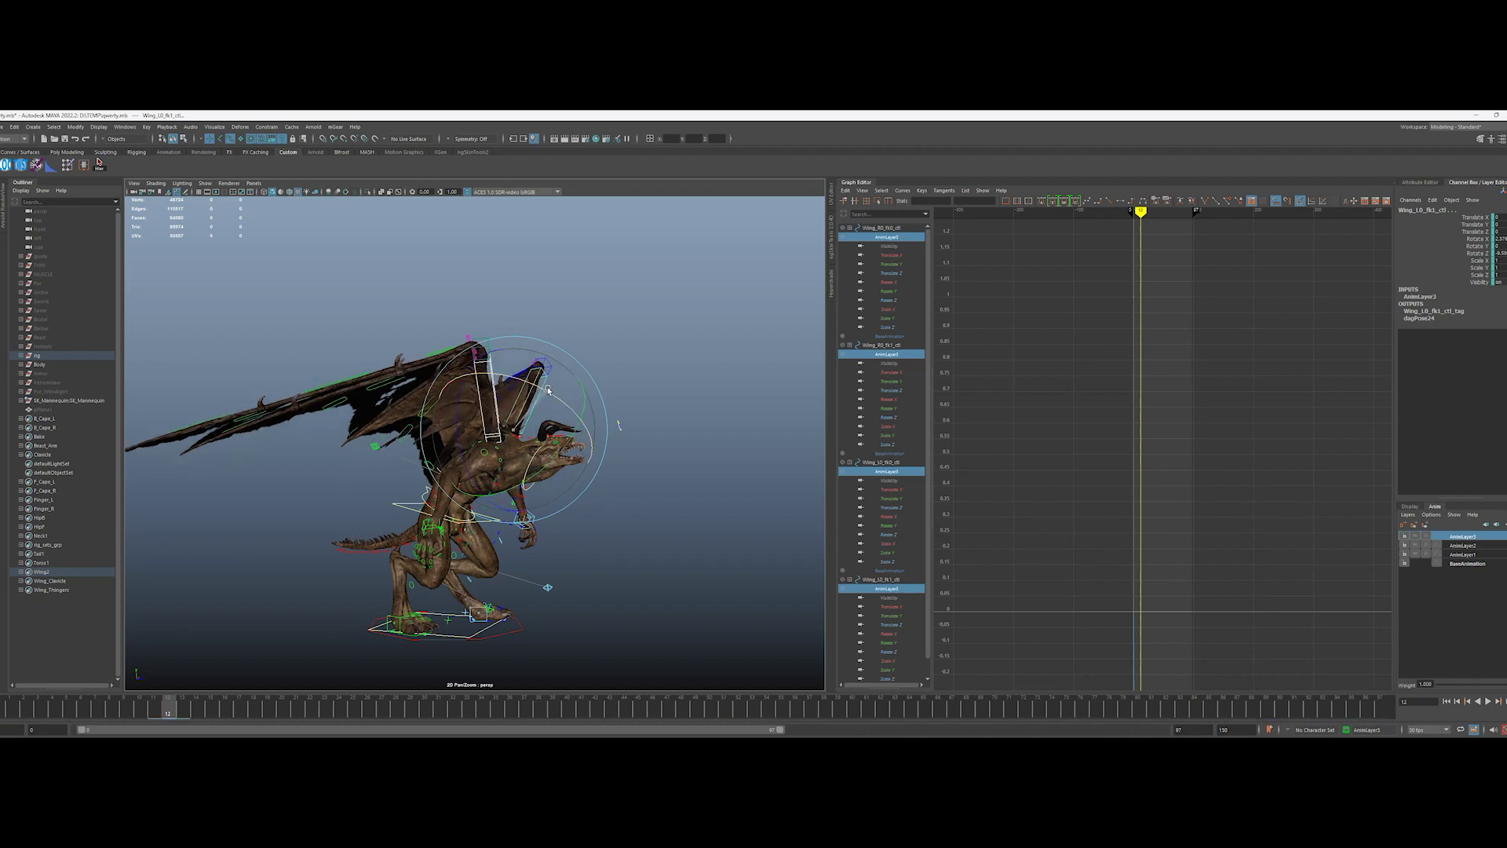
alt+drag(548, 390, 586, 598)
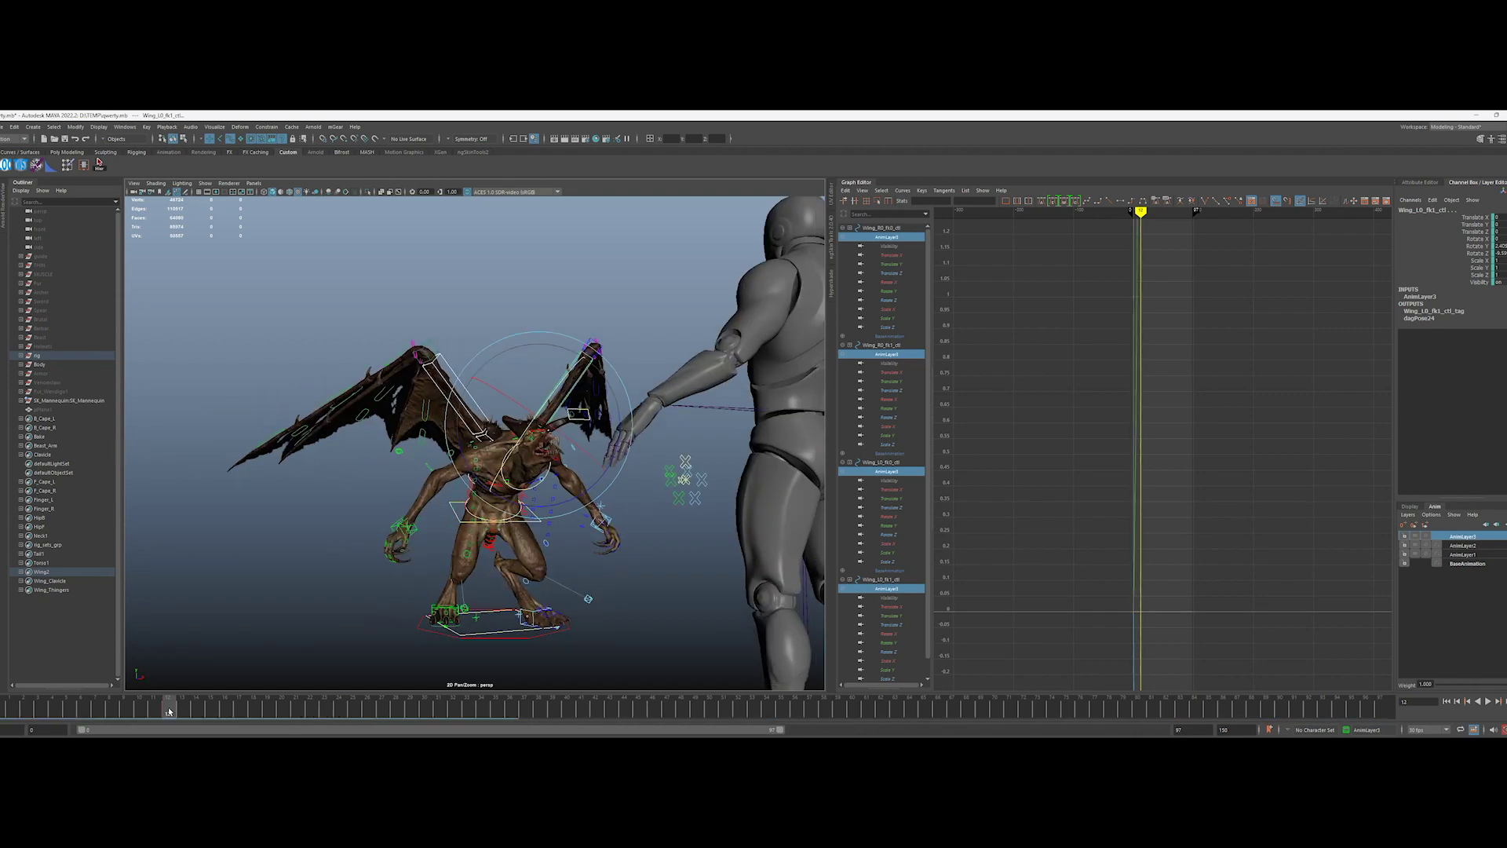
drag(168, 708, 441, 708)
alt+drag(471, 597, 581, 628)
scroll(581, 630, down, 2)
click(510, 708)
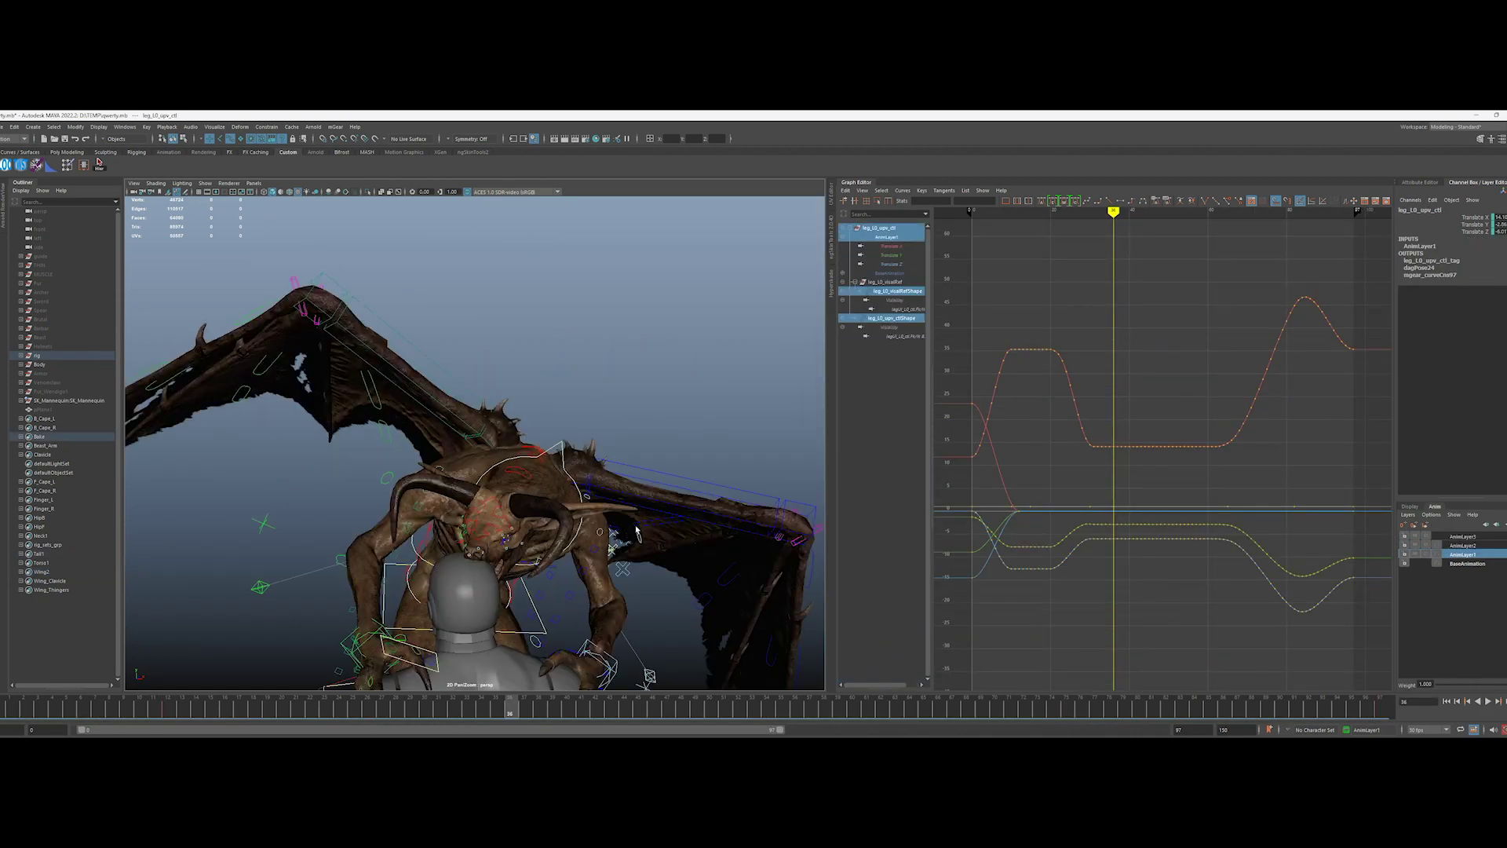
Step: Shift the wing finger controls' hold key to frame 36 and rotate the controls there to lower the wings over the mannequin
click(318, 322)
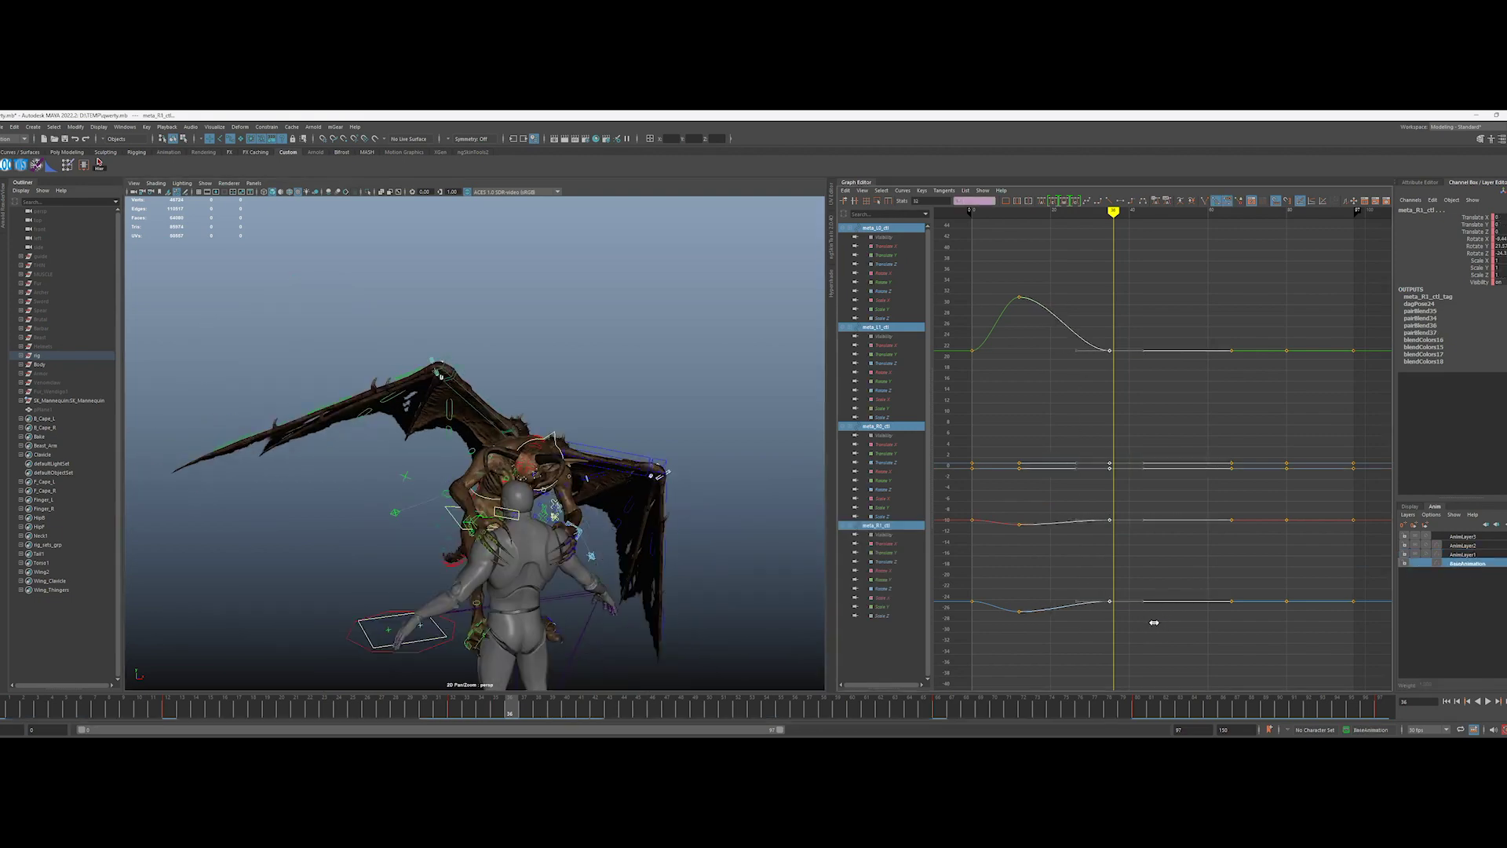
shift+middle_drag(1153, 623, 1158, 623)
key(e)
alt+drag(471, 314, 707, 409)
alt+drag(675, 330, 573, 401)
alt+drag(503, 314, 540, 306)
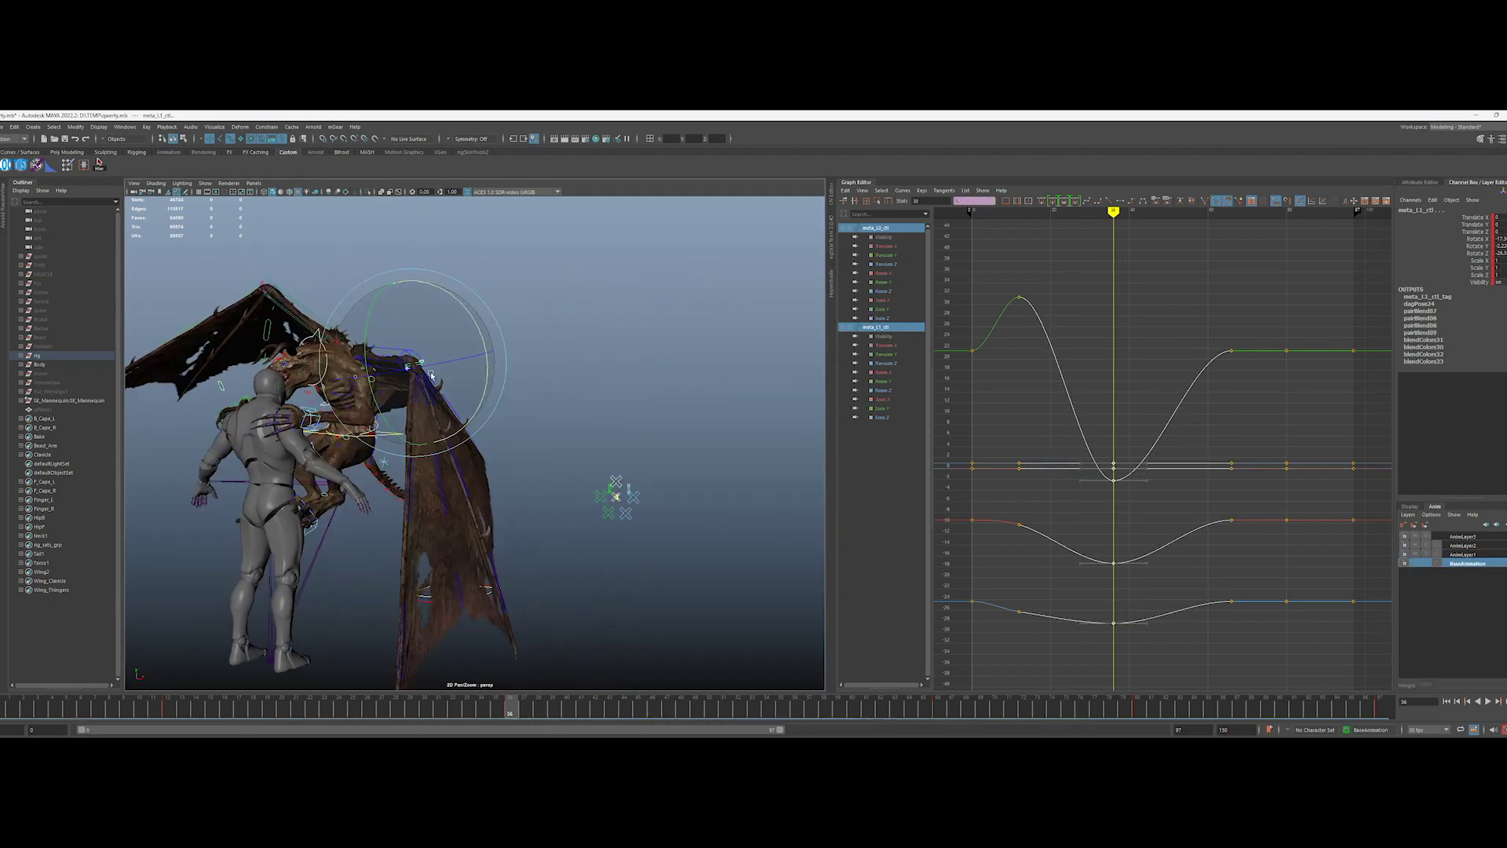
drag(521, 385, 515, 370)
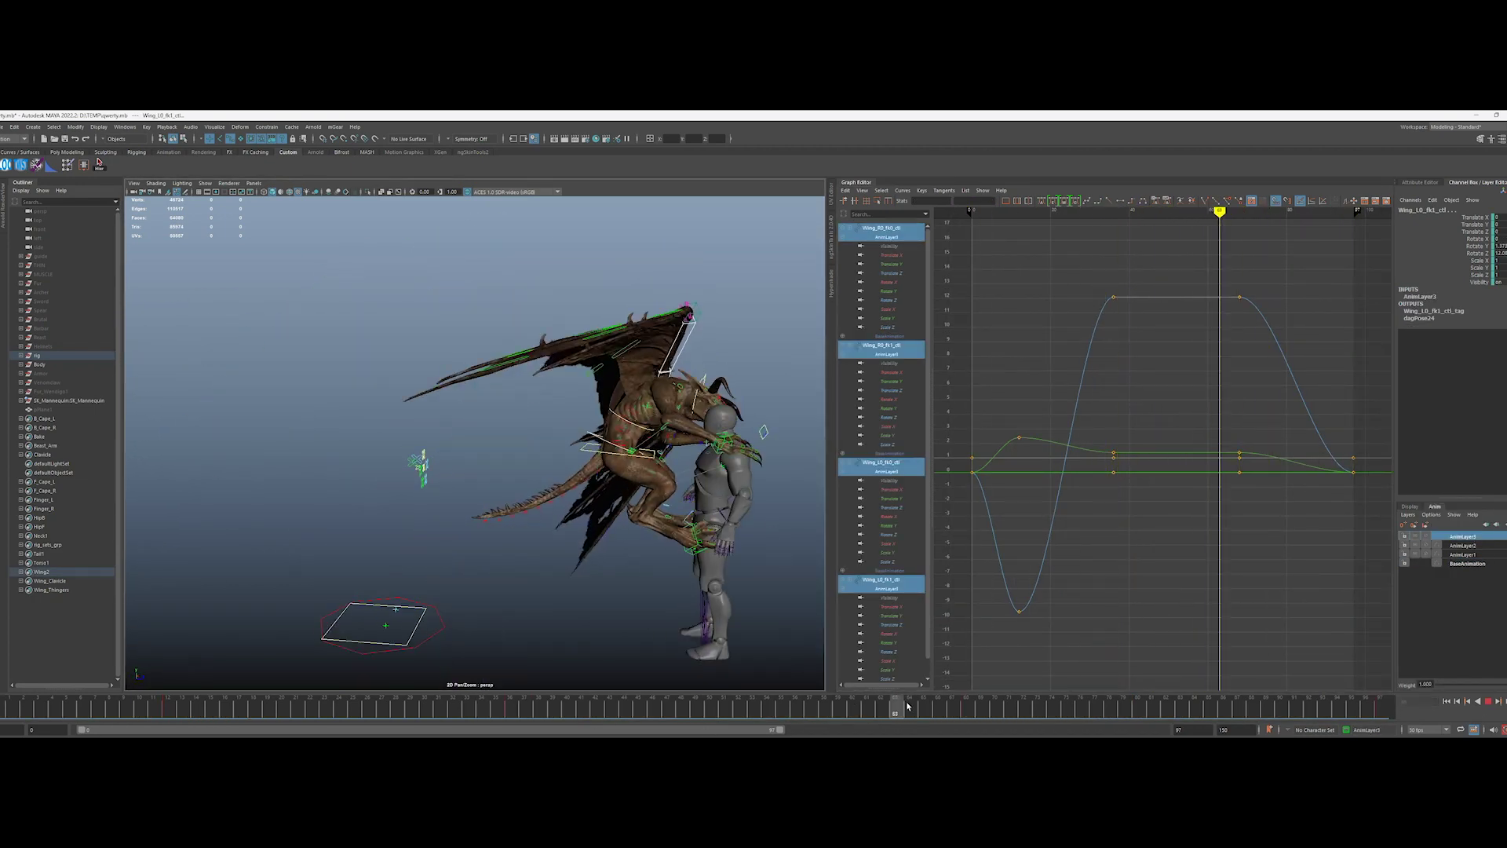
Step: Copy the main wing controls' pose from frame 36 to a key at frame 52 and delete their key at frame 68
drag(881, 716, 967, 716)
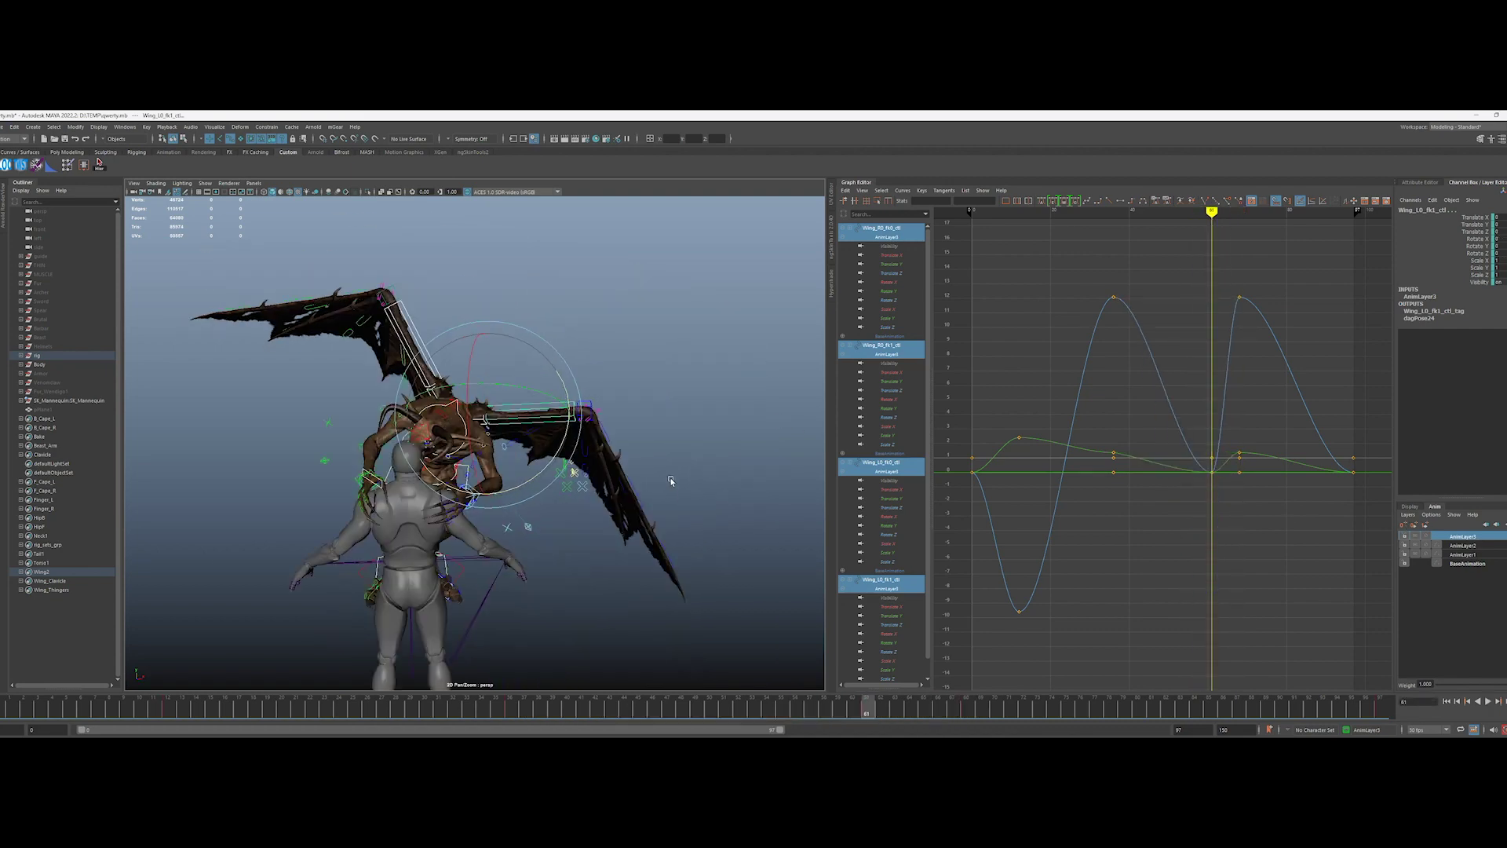
drag(903, 712, 510, 710)
middle_drag(510, 711, 736, 715)
key(s)
drag(736, 714, 965, 714)
right_click(964, 714)
click(989, 570)
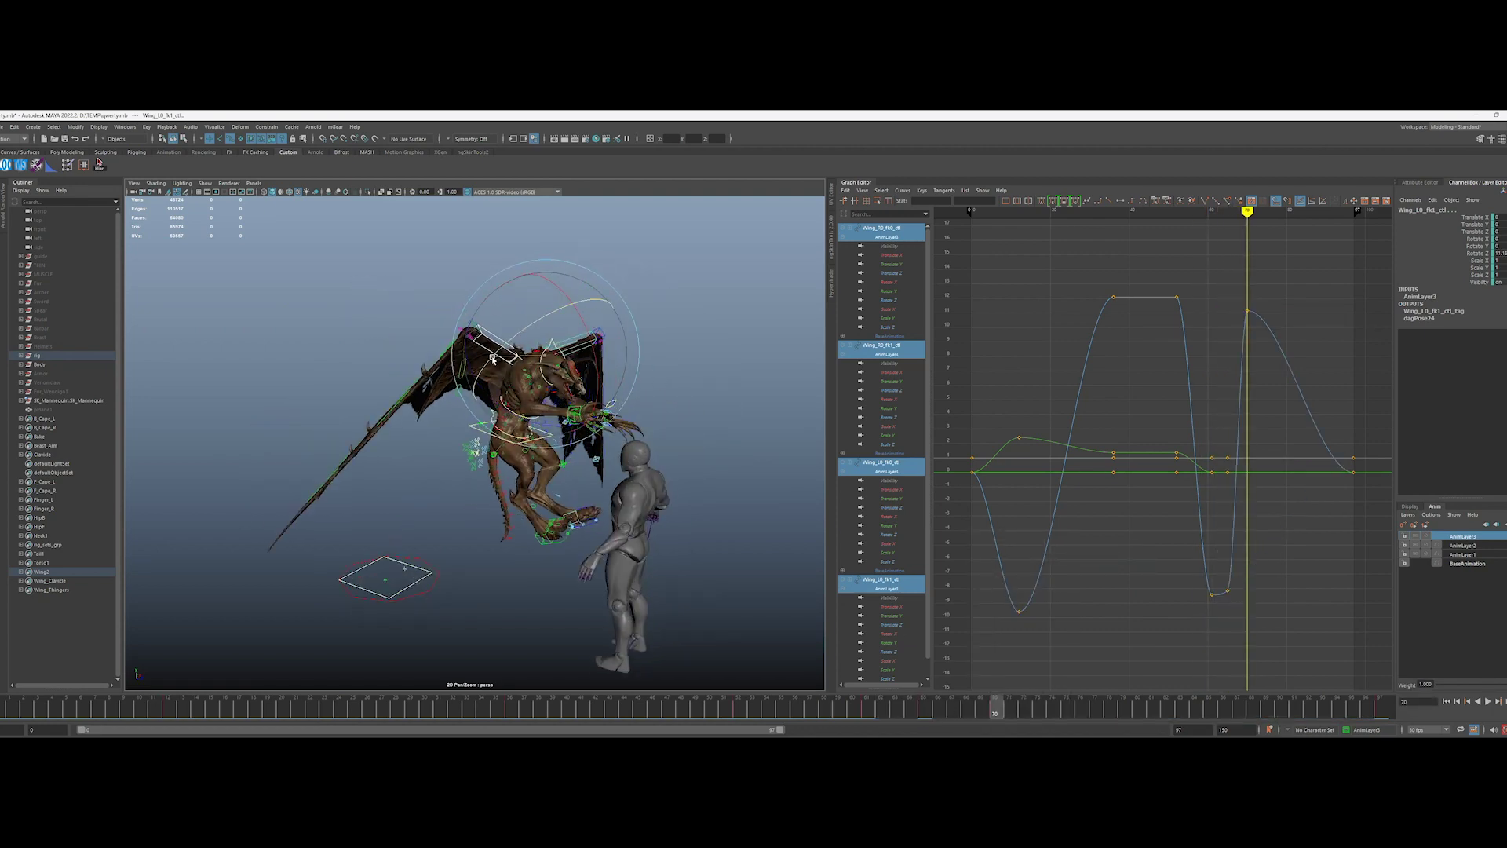
Step: Play the jump back from different angles to check the wings' flapping
alt+drag(550, 471, 432, 471)
key(alt+v)
click(1426, 536)
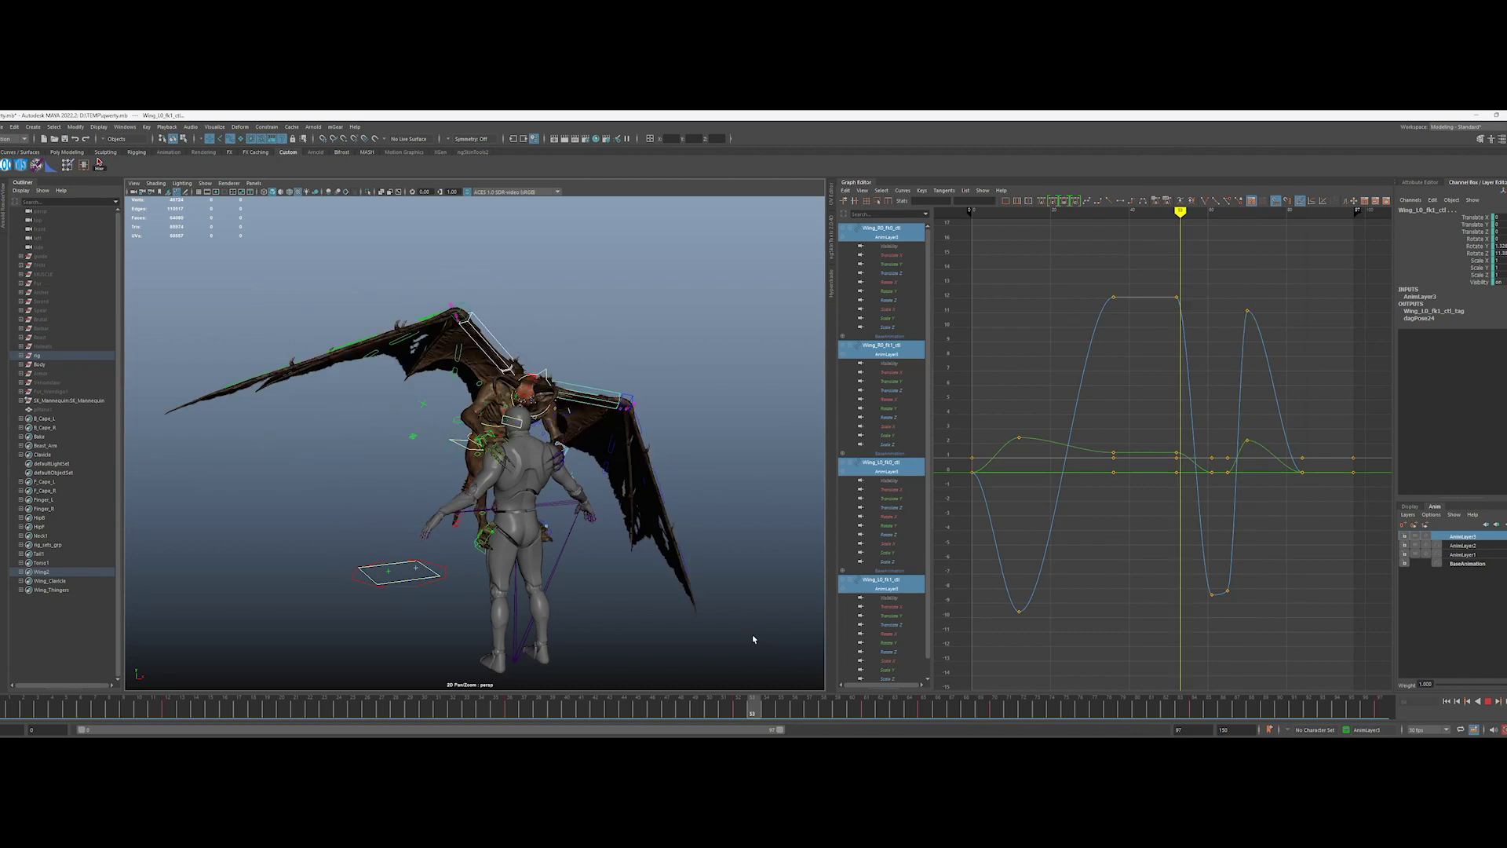
alt+drag(780, 640, 903, 636)
Step: Select the four wing finger controls across both wings
drag(503, 291, 565, 338)
key(ctrl+z)
scroll(753, 351, up, 5)
shift+click(774, 369)
scroll(754, 351, down, 10)
click(863, 700)
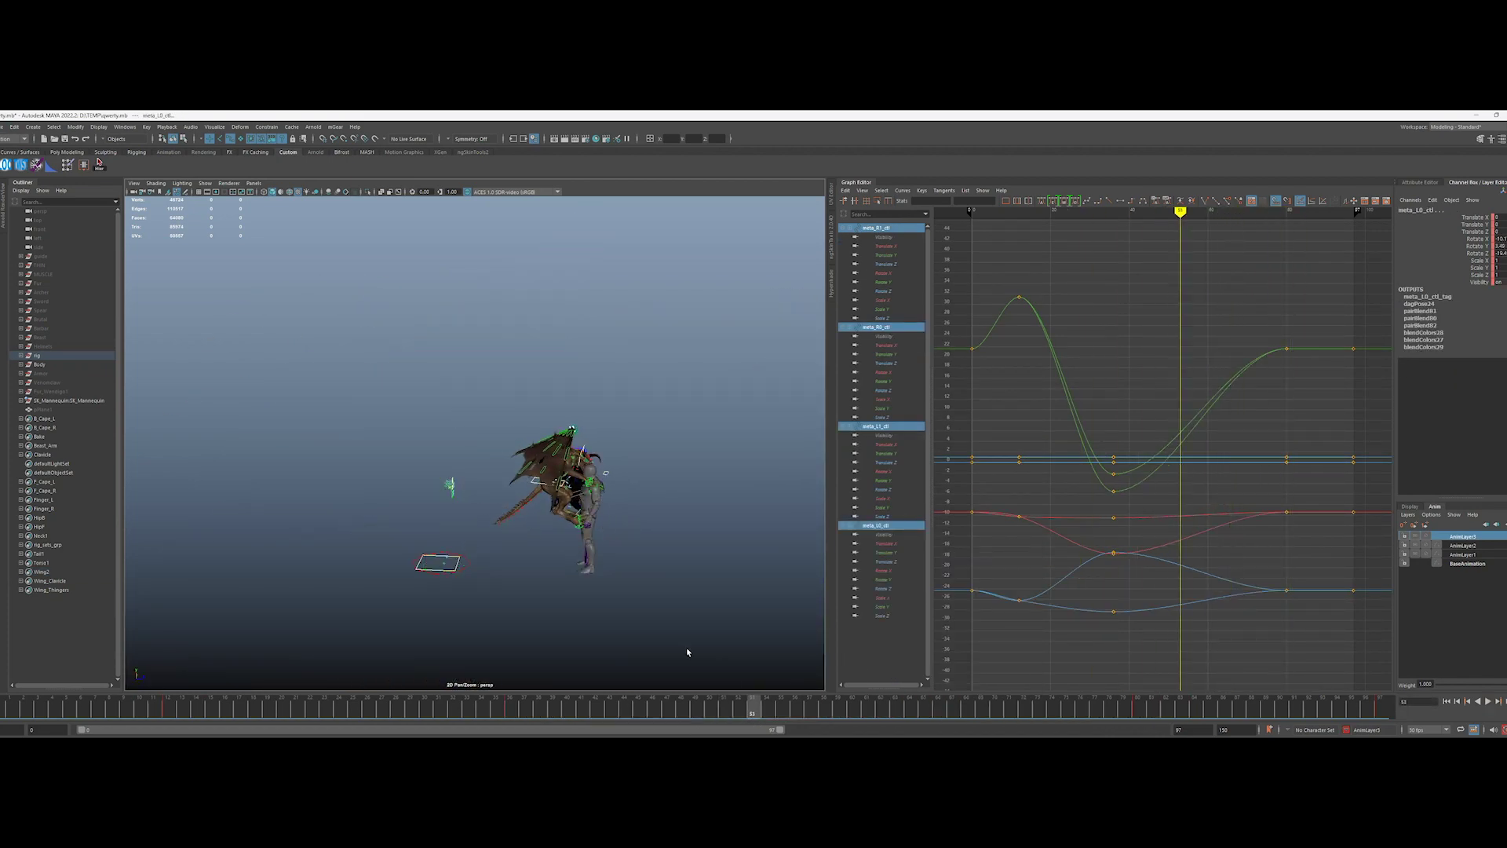
Step: Rotate the wing finger controls at frame 65 to follow the flap of the jump back
drag(864, 724, 923, 722)
scroll(403, 456, up, 8)
scroll(471, 440, down, 6)
key(e)
alt+drag(549, 439, 503, 409)
alt+drag(502, 408, 575, 482)
Step: Undo the last wing finger rotations
key(ctrl+z)
key(ctrl+z)
key(ctrl+z)
key(ctrl+z)
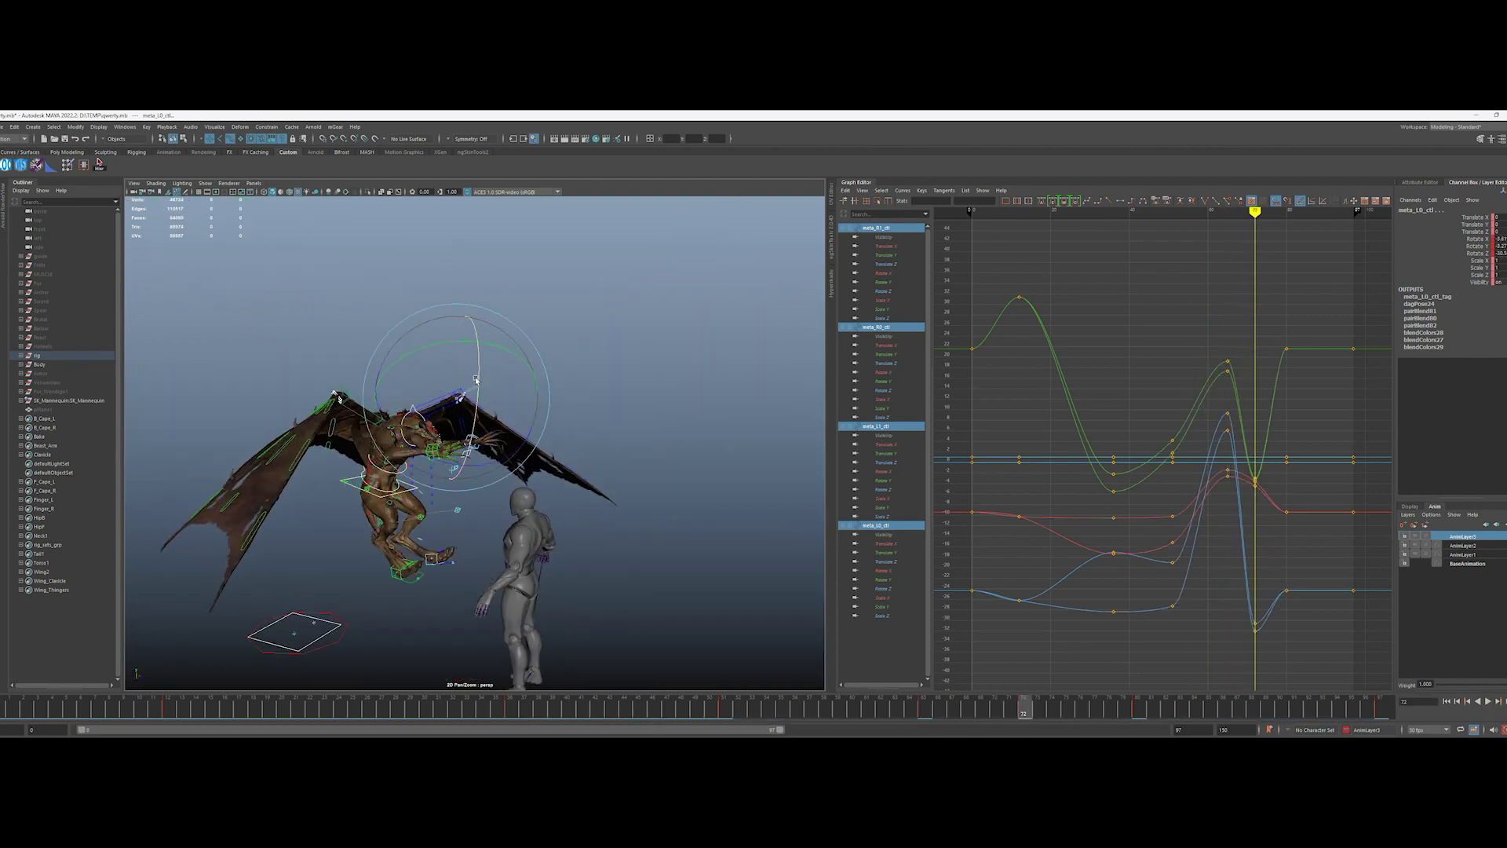
Step: Review the wing motion up to frame 80 and undo the most recent wing finger changes
key(alt+v)
drag(953, 709, 1137, 708)
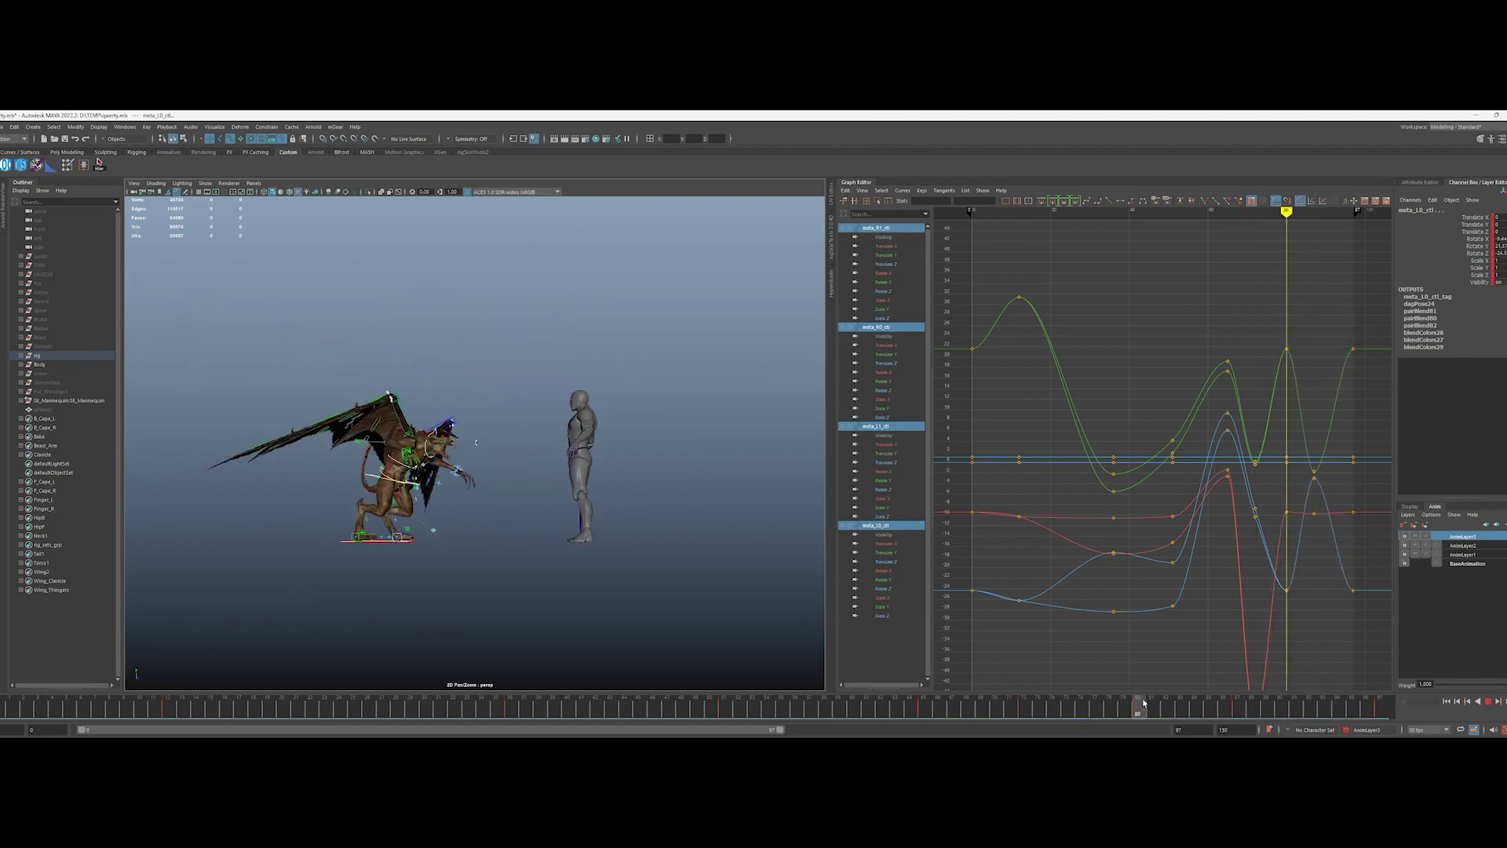
key(ctrl+z)
key(ctrl+z)
key(ctrl+z)
key(ctrl+z)
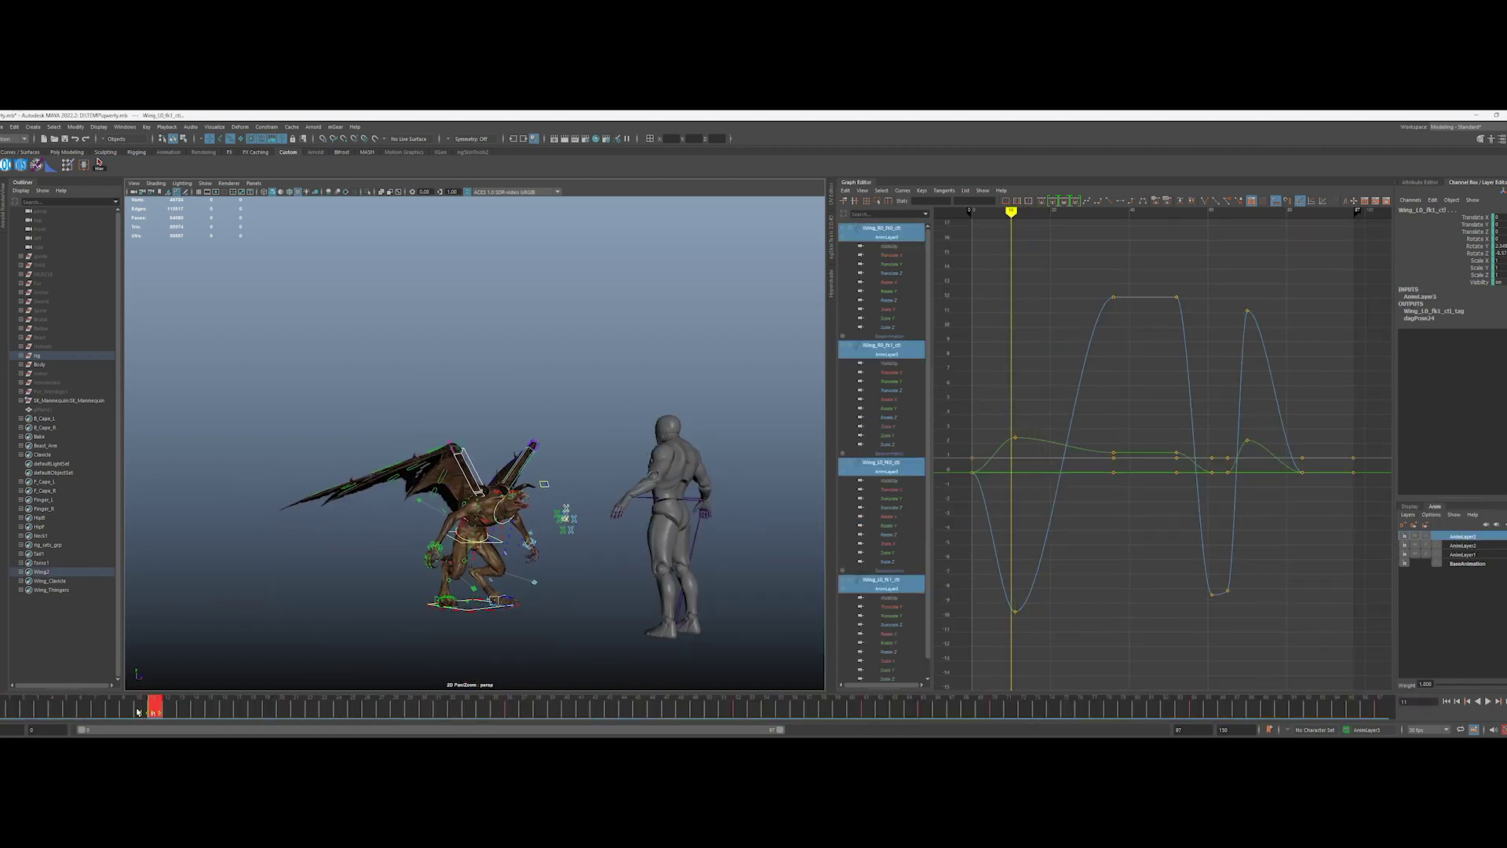
Step: Rotate the selected upper wing controls of both wings at frames 10 and 23 for the start of the leap
key(e)
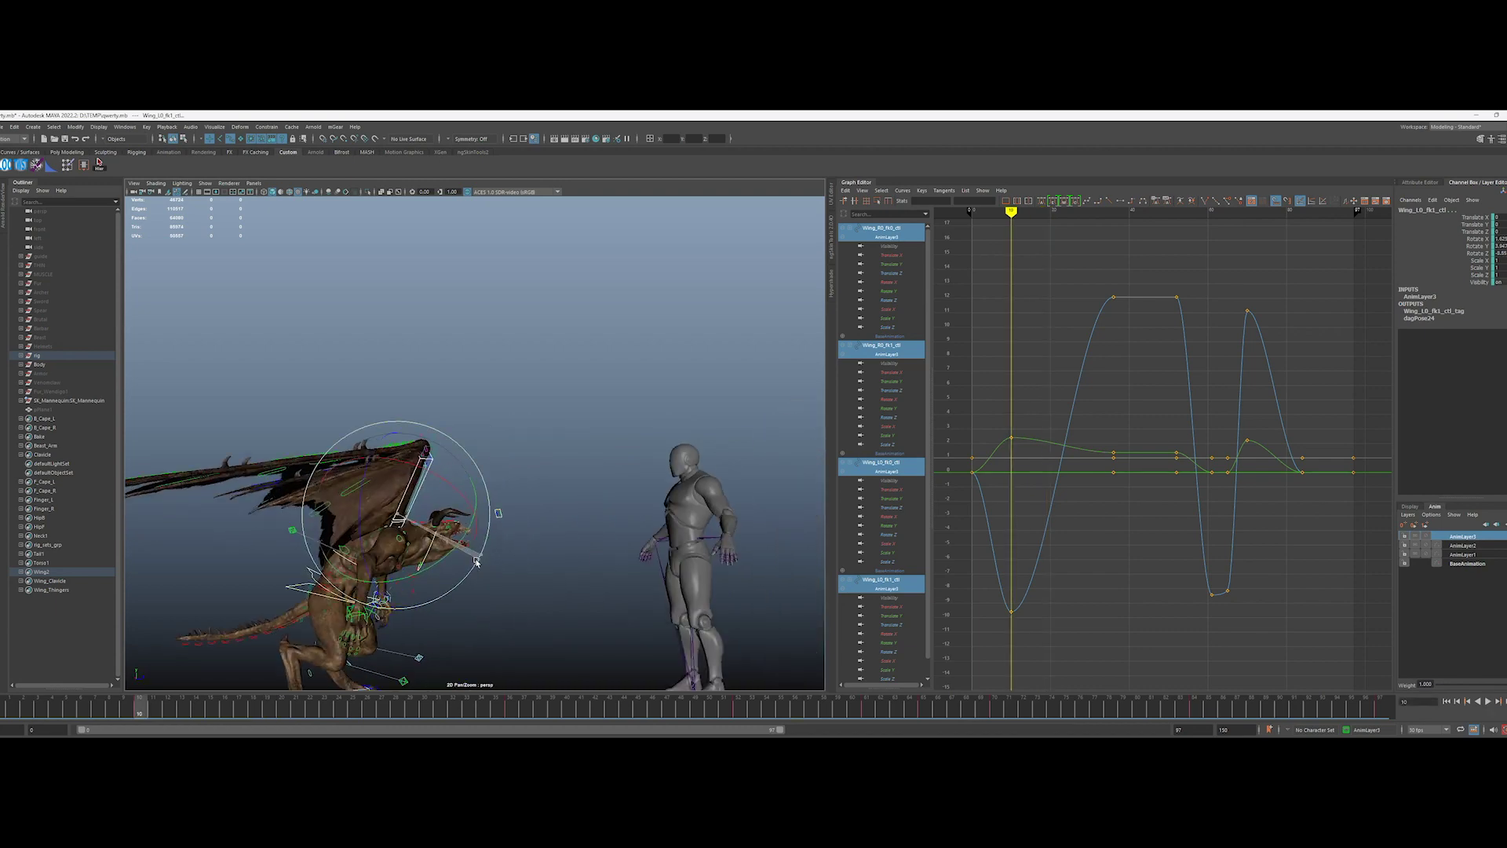
drag(319, 703, 348, 713)
alt+drag(590, 492, 549, 440)
click(255, 707)
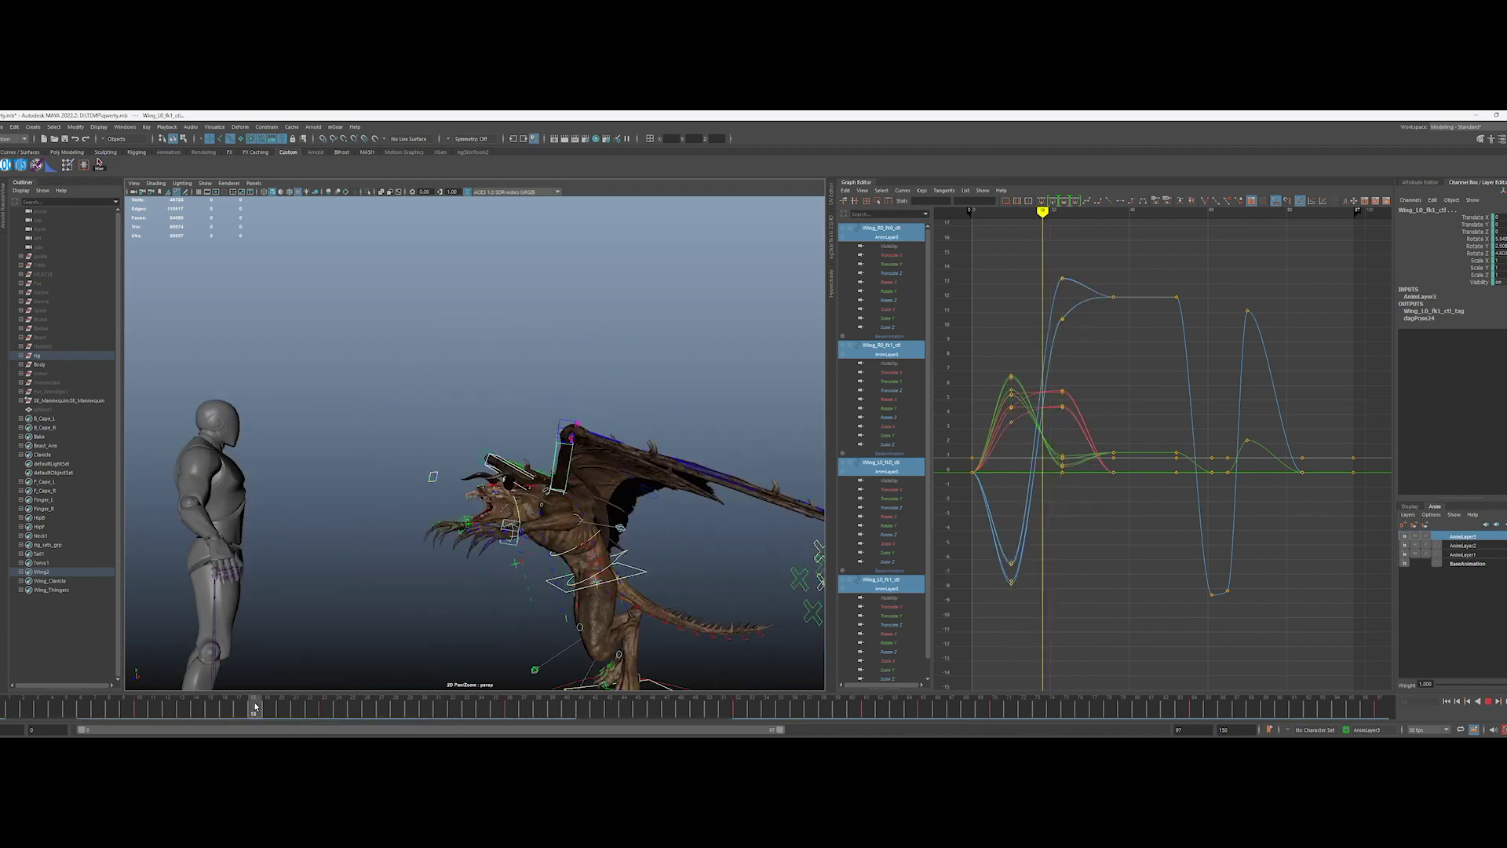
Step: Undo the recent edits to the four wing meta controls around frame 10
key(ctrl+z)
key(ctrl+z)
key(ctrl+z)
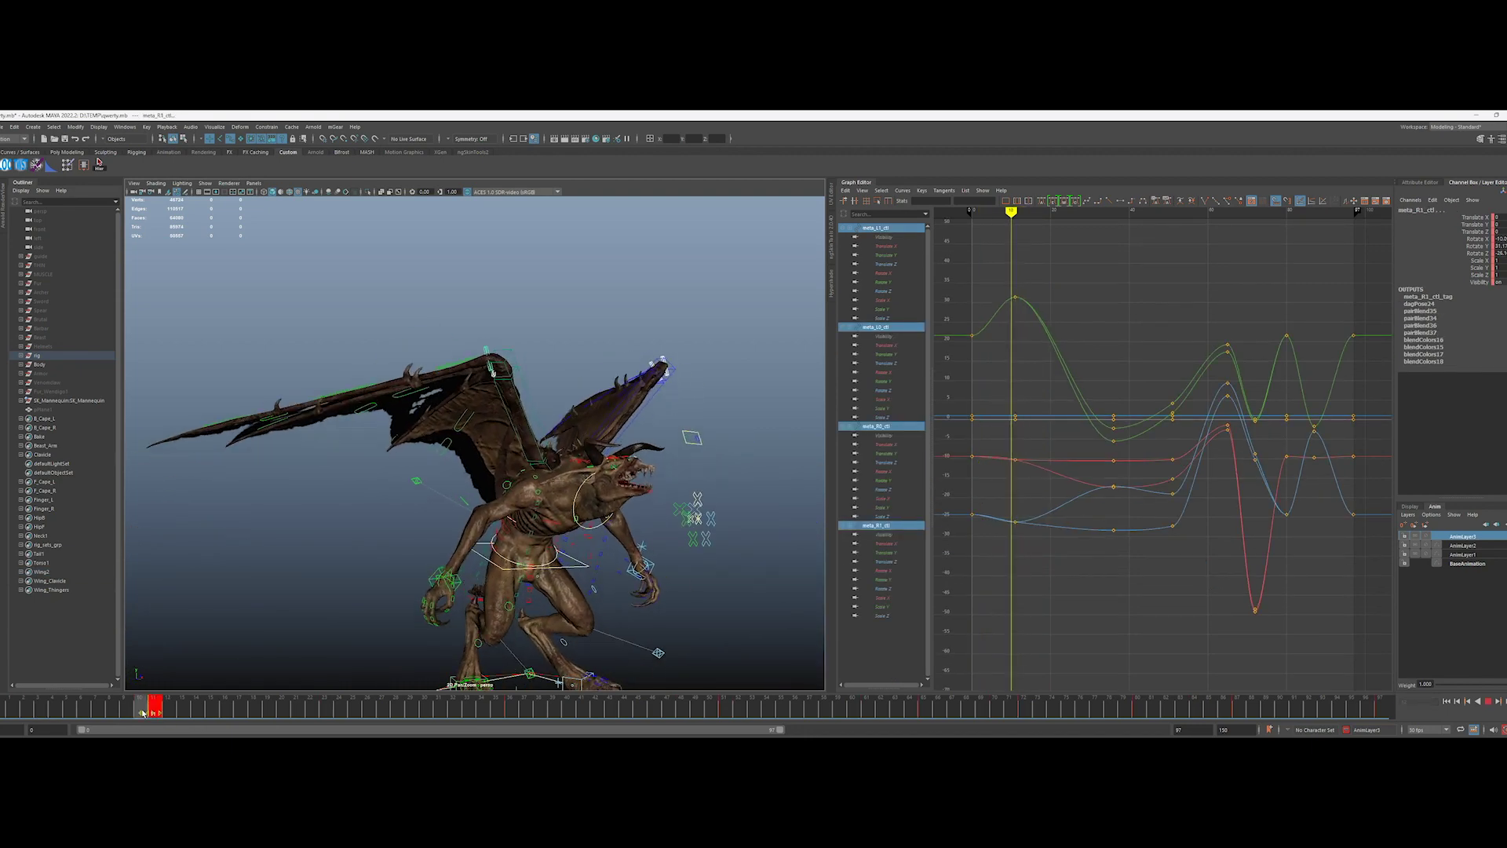
key(ctrl+z)
key(ctrl+z)
key(ctrl+z)
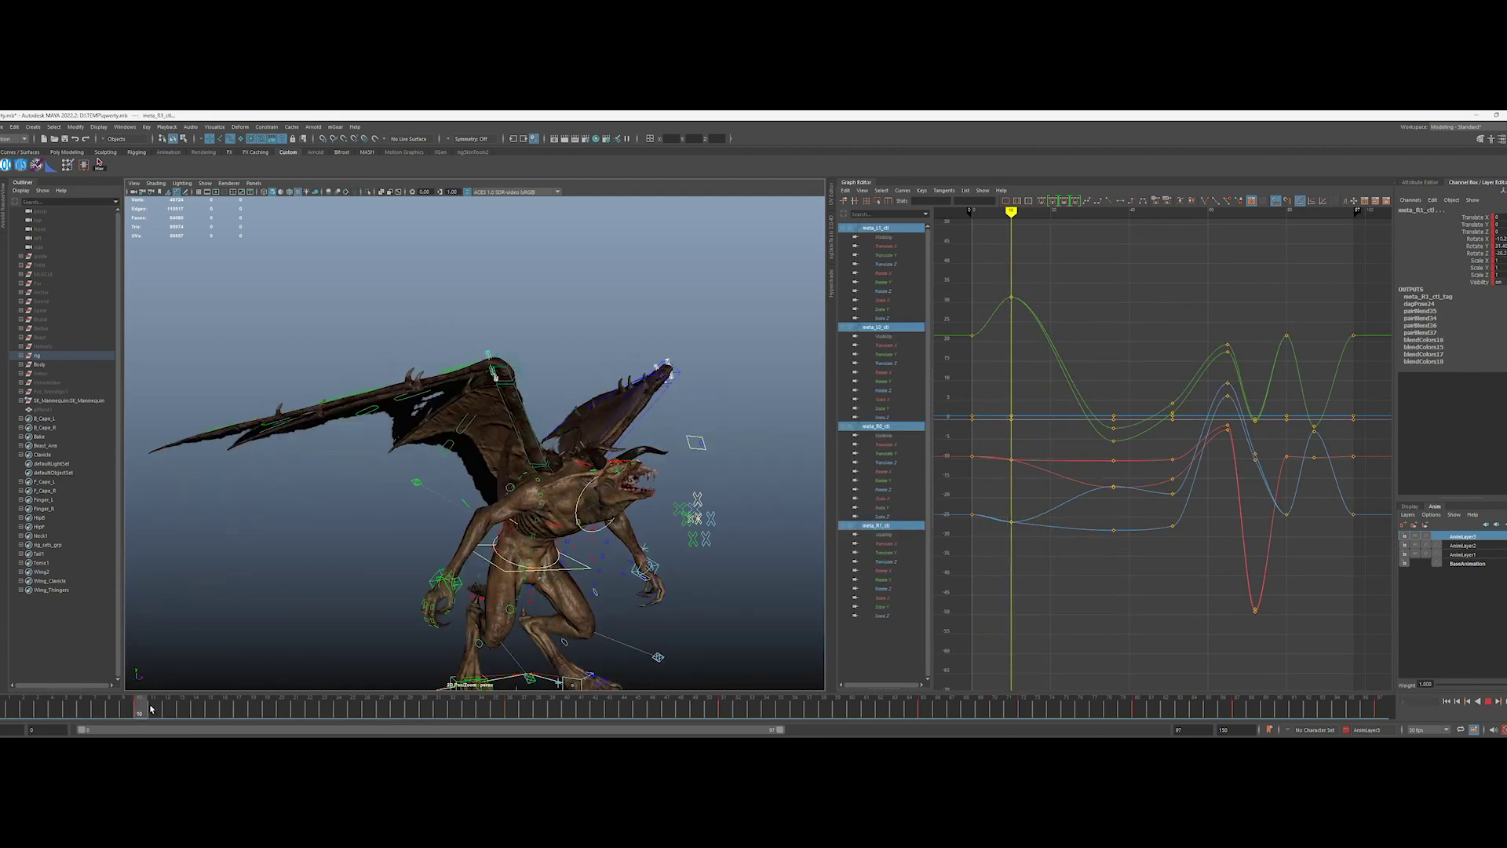
key(ctrl+z)
key(ctrl+z)
key(ctrl+z)
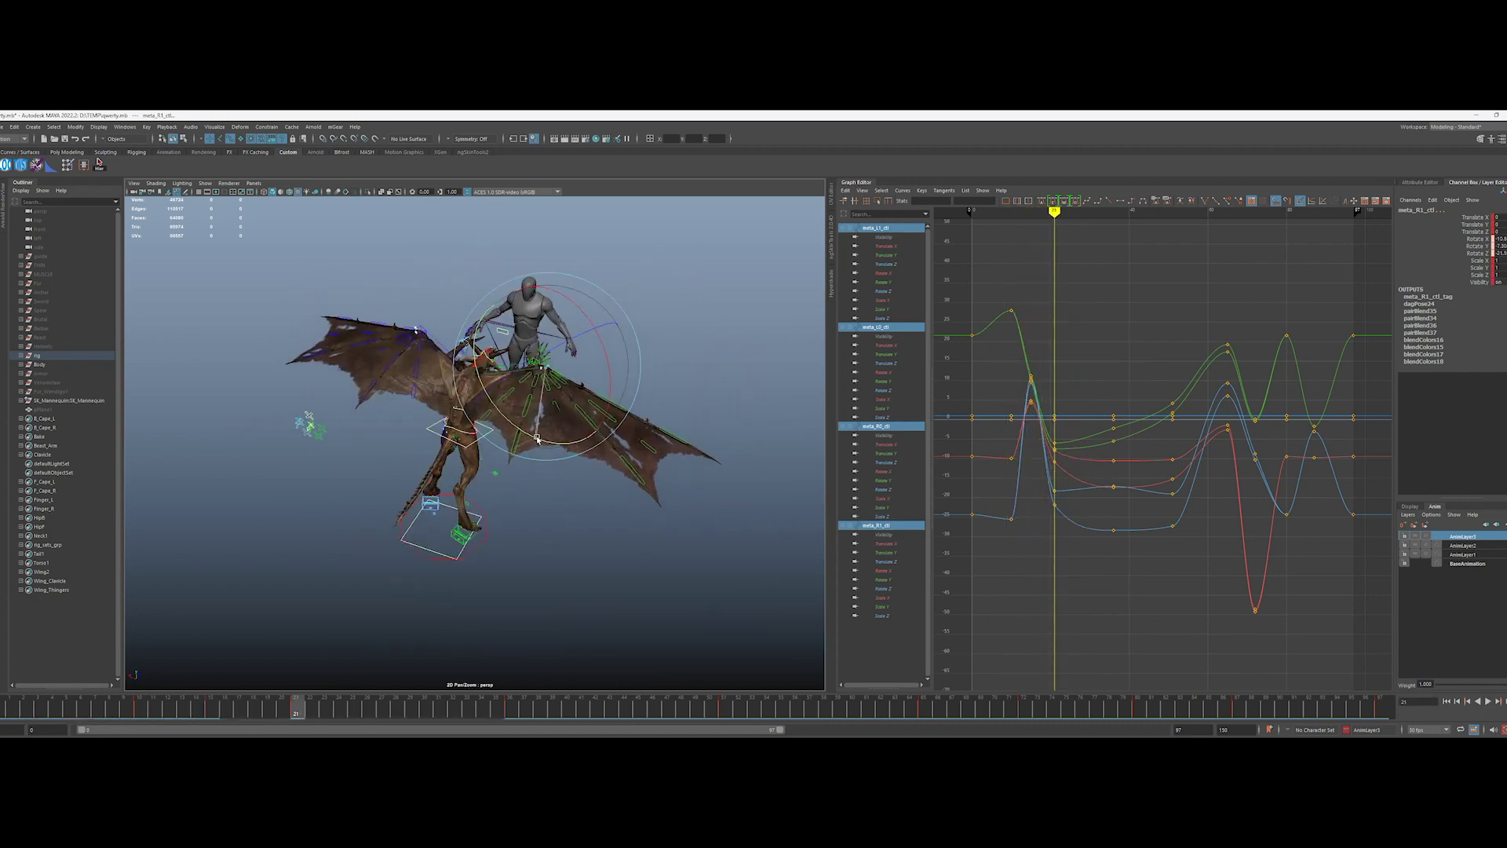
Step: Rotate the four wing meta controls around frames 21 and 28 to shape the flap toward the mannequin
mouse_move(452, 352)
alt+mouse_down()
mouse_move(353, 385)
mouse_move(452, 346)
alt+mouse_up()
drag(223, 709, 213, 727)
drag(326, 715, 397, 714)
alt+drag(597, 550, 330, 355)
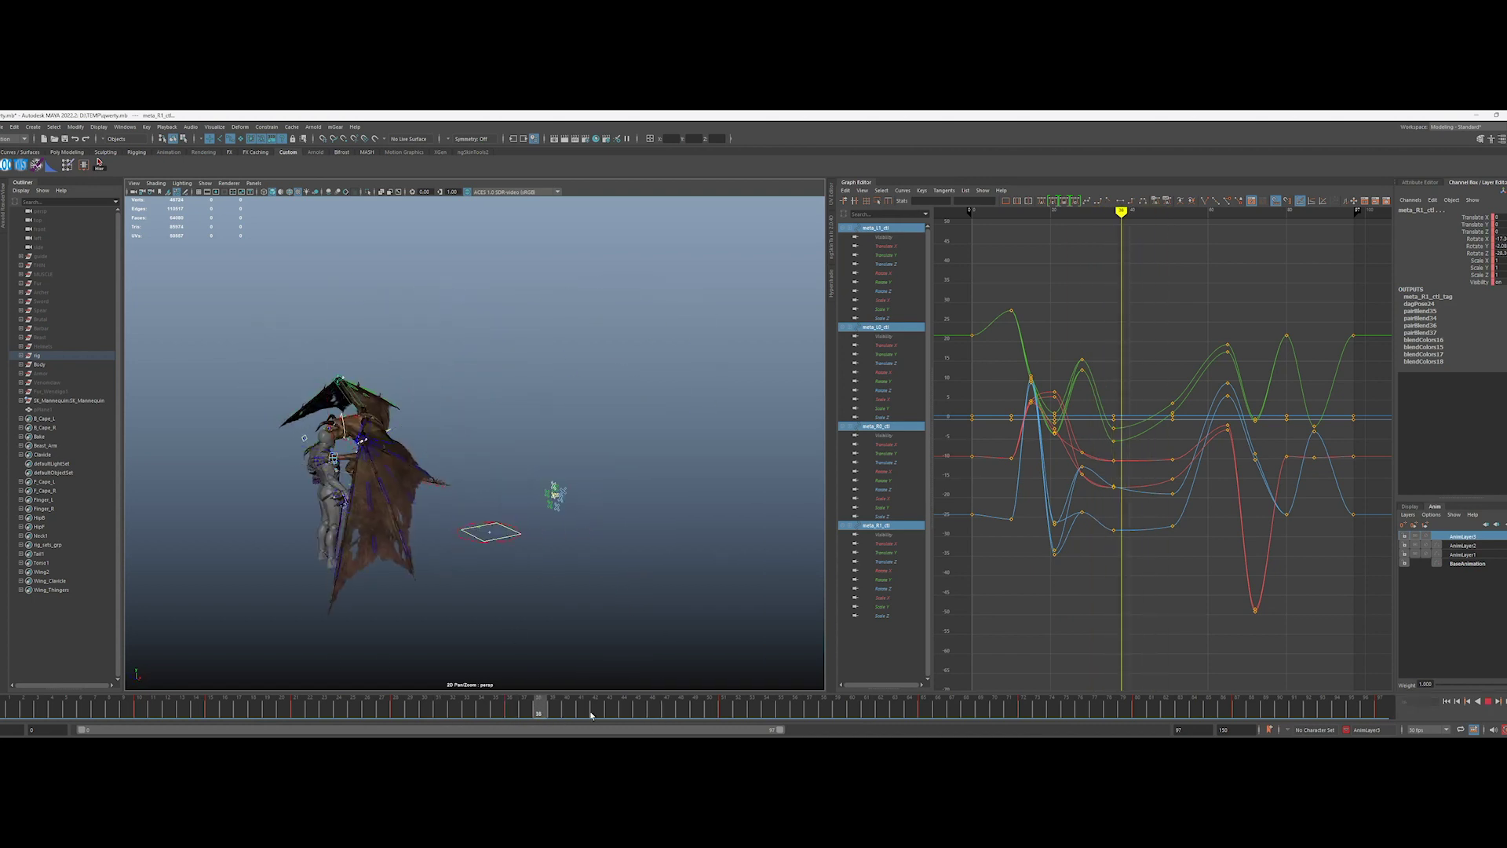
key(alt+v)
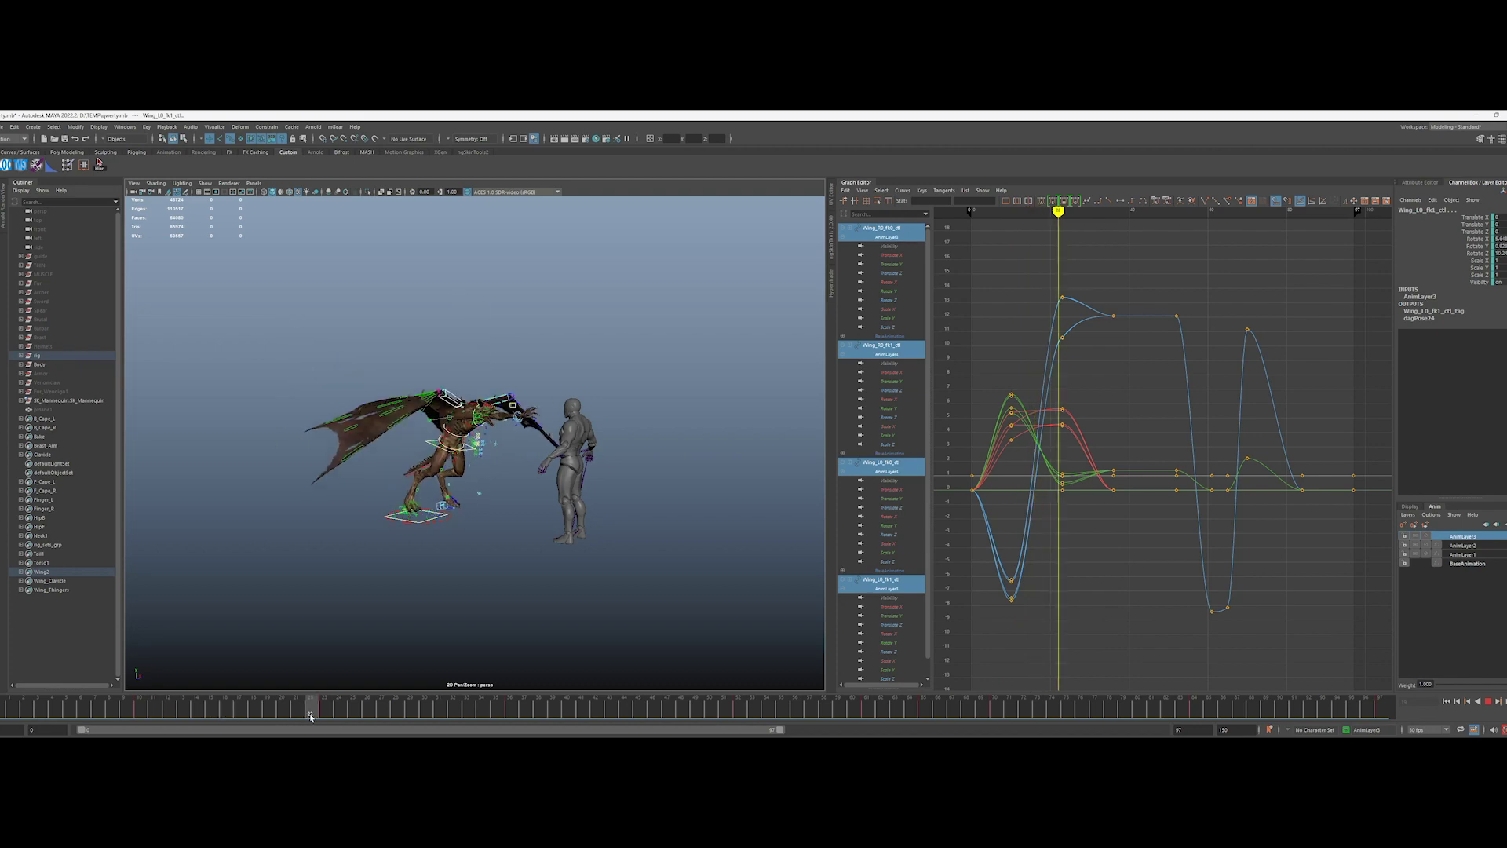
Step: Rotate the upper wing controls of both wings at frames 23 and 17 to follow the leap's flap
drag(310, 715, 324, 713)
alt+right_drag(440, 471, 491, 548)
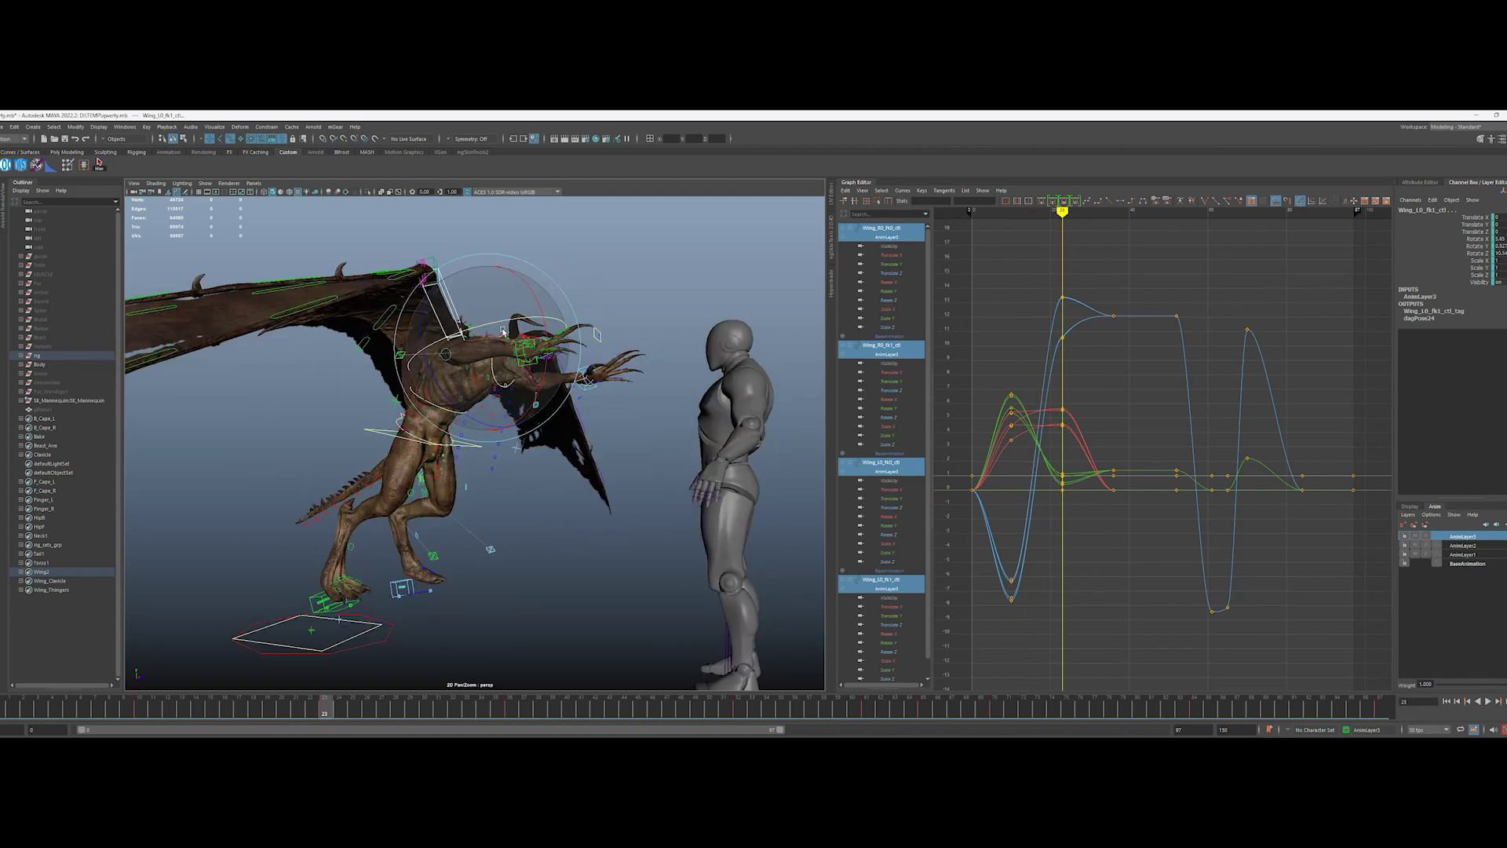
alt+drag(491, 548, 330, 534)
drag(330, 471, 393, 565)
drag(324, 711, 239, 710)
alt+drag(408, 534, 330, 424)
alt+right_drag(377, 479, 267, 479)
Step: Rotate the upper wing controls at frame 32 and play back the wing motion
drag(240, 711, 457, 710)
alt+drag(549, 471, 408, 471)
drag(628, 392, 589, 440)
key(alt+v)
right_click(533, 538)
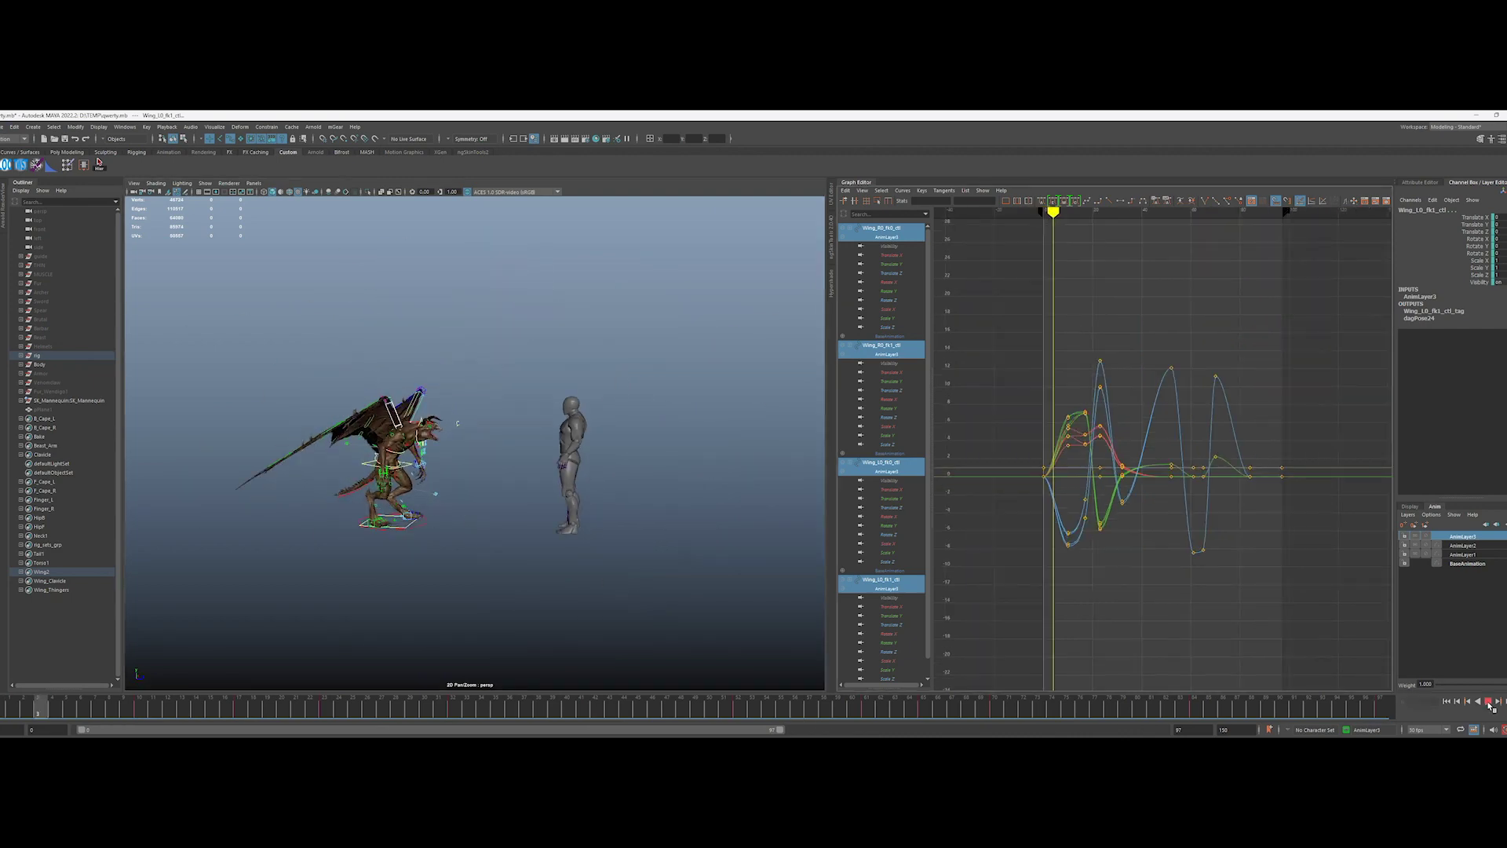
click(1489, 702)
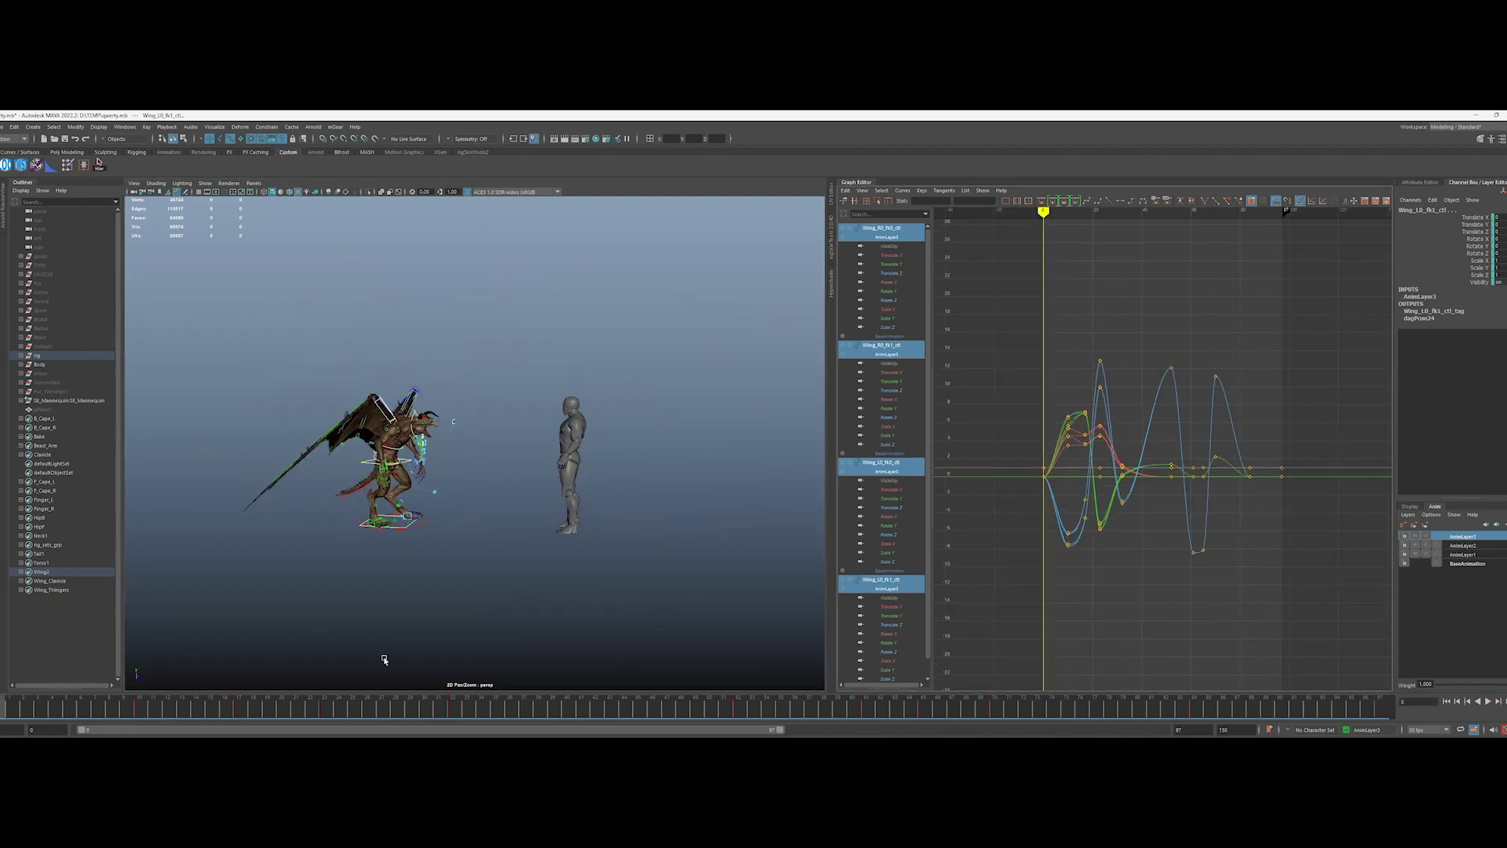
Step: Merge all animation layers into BaseAnimation and create baked locators for the wing finger controls
shift+click(1466, 563)
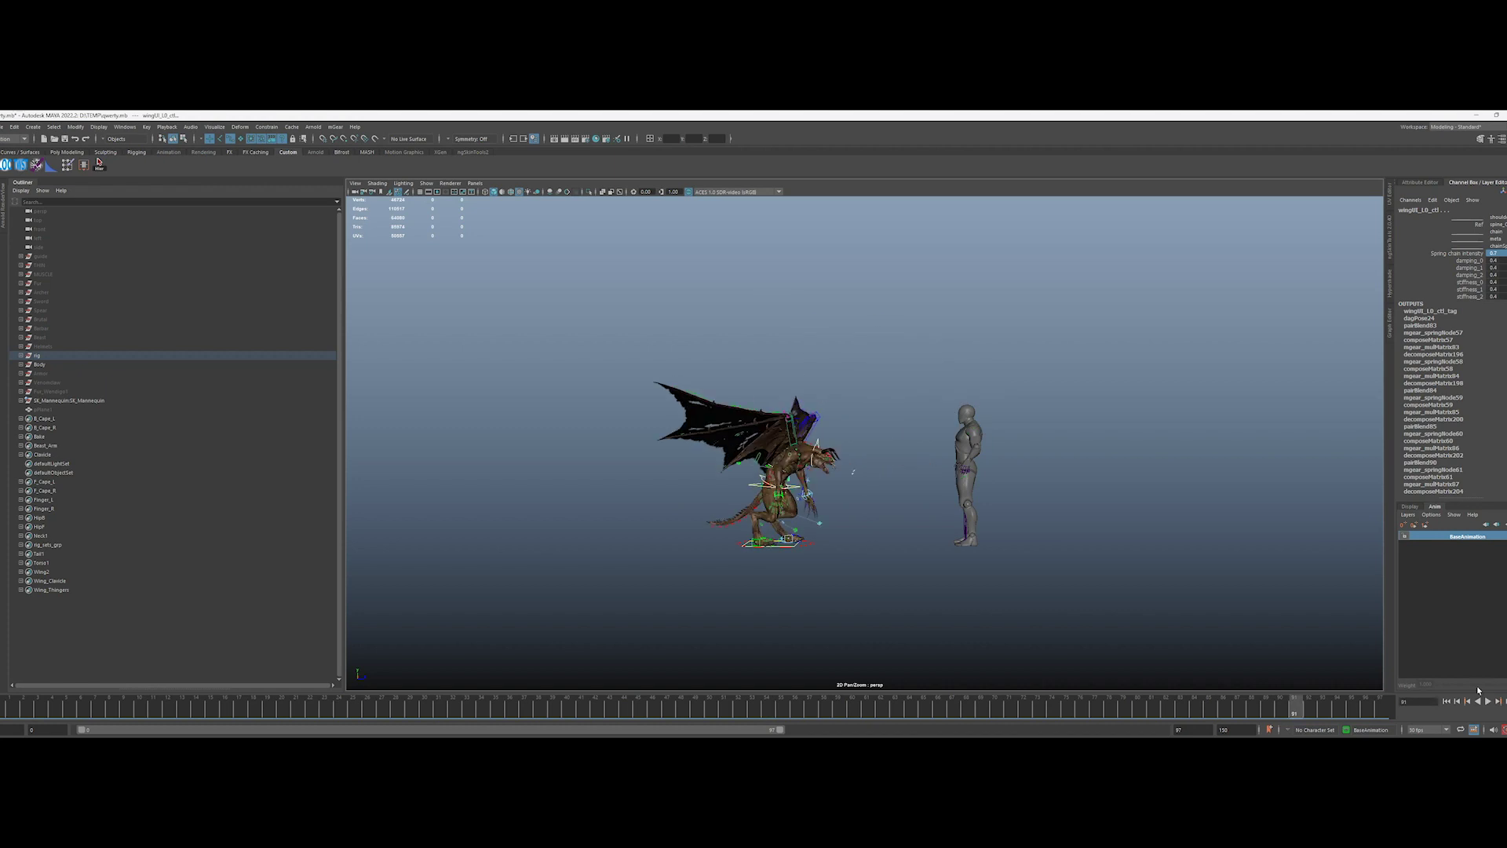
click(21, 165)
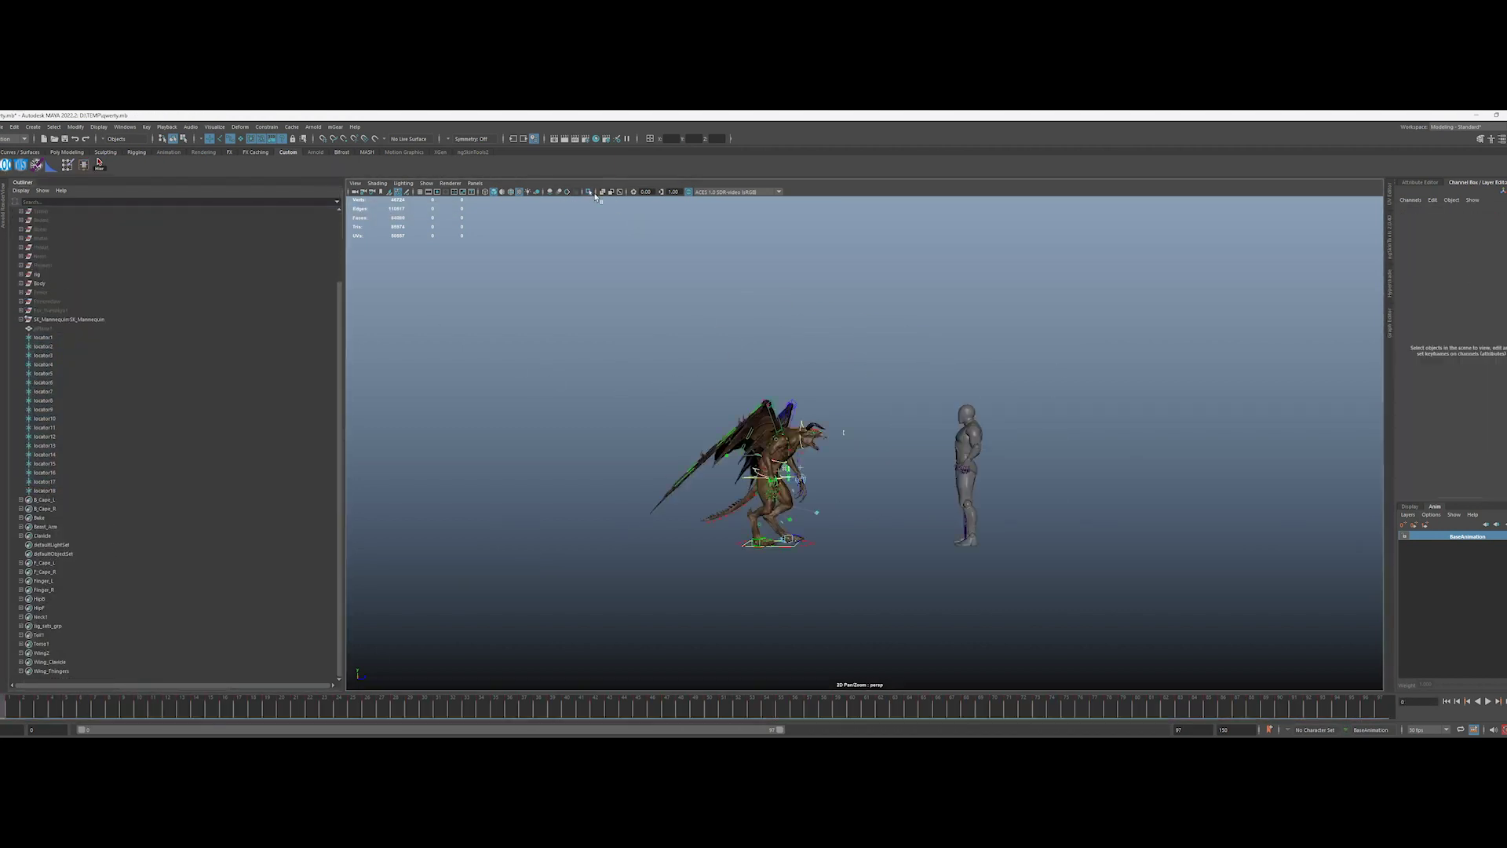
Step: Select locator1 through locator18 with the controls of the Wing_Thingers set and isolate them in the viewport
click(43, 337)
shift+click(44, 490)
ctrl+click(51, 671)
right_click(70, 671)
click(104, 559)
key(ctrl+1)
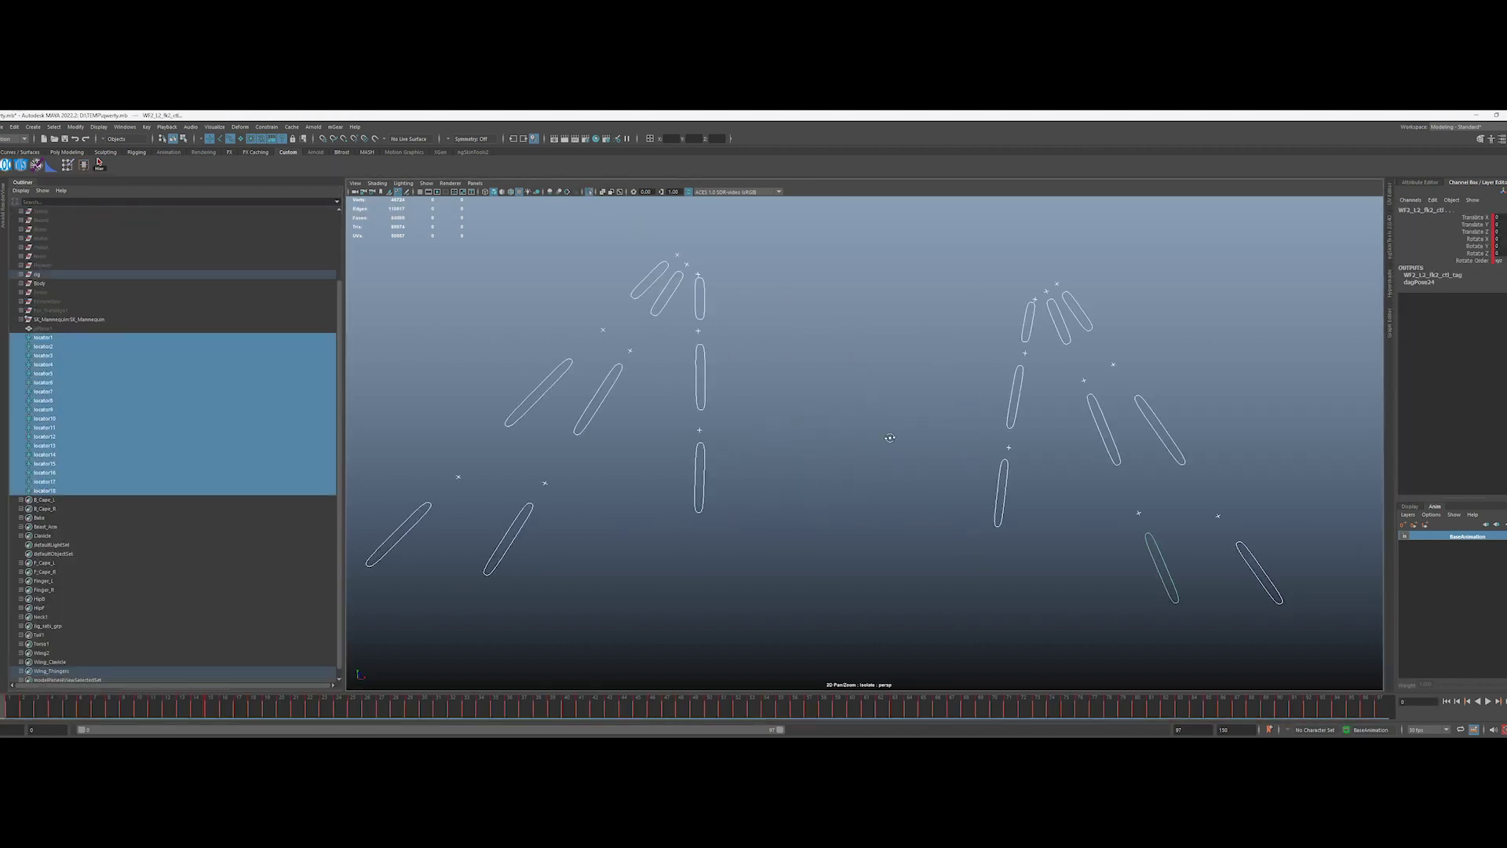
Step: Parent-constrain the left wing's blue finger controls to their matching locators with Maintain Offset enabled
click(266, 126)
click(353, 151)
click(1113, 362)
click(1356, 416)
click(1046, 290)
click(1362, 416)
click(1024, 351)
click(1084, 378)
shift+click(1097, 422)
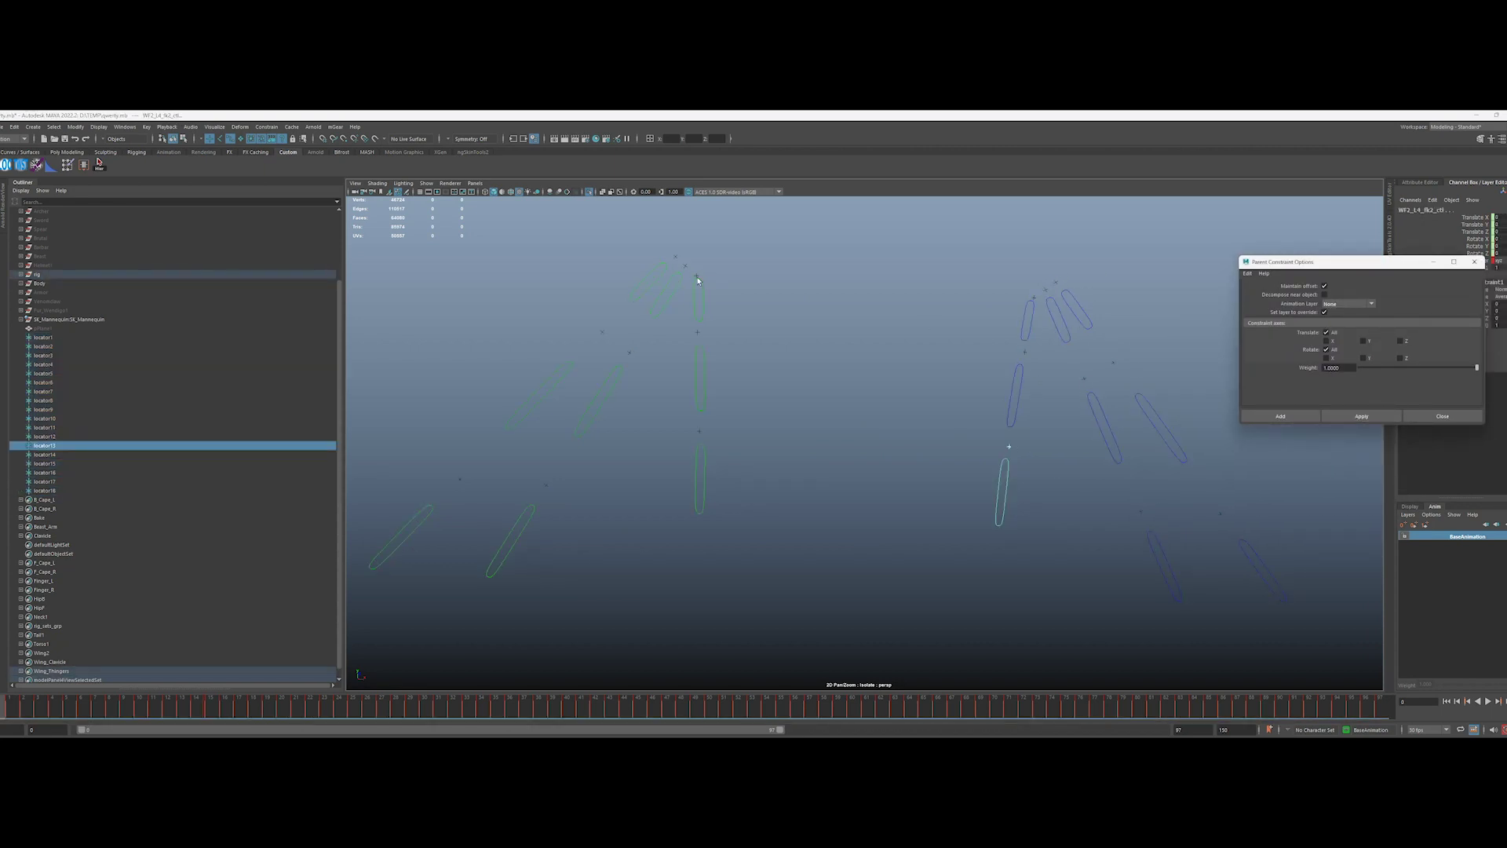
Step: Parent-constrain the right wing's green finger controls to their matching locators with Maintain Offset enabled
click(699, 431)
shift+click(704, 477)
click(1355, 416)
click(685, 266)
shift+click(662, 293)
click(1355, 416)
click(675, 257)
shift+click(646, 279)
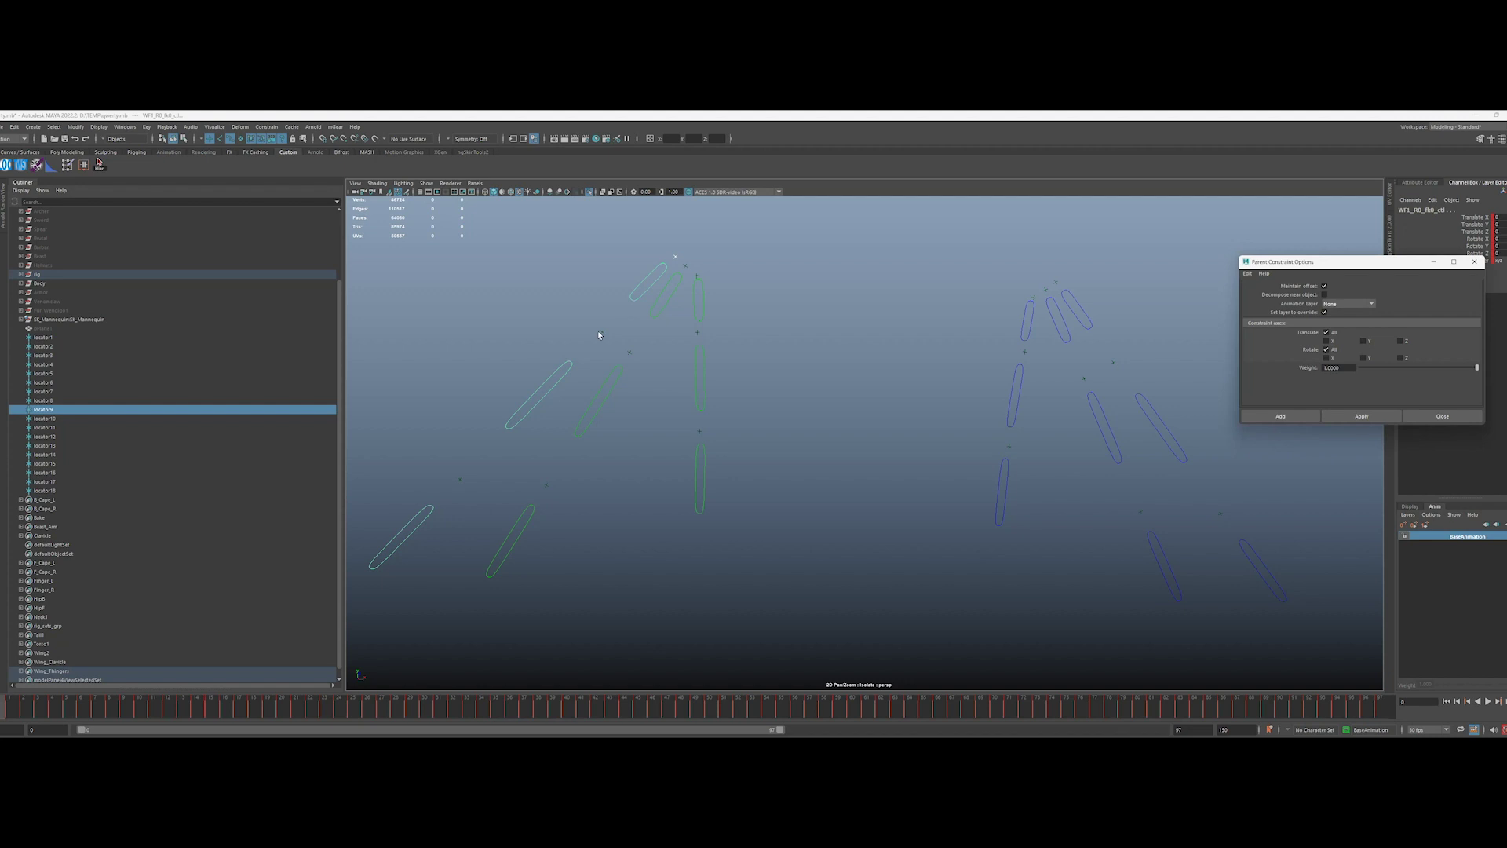
click(699, 431)
click(547, 485)
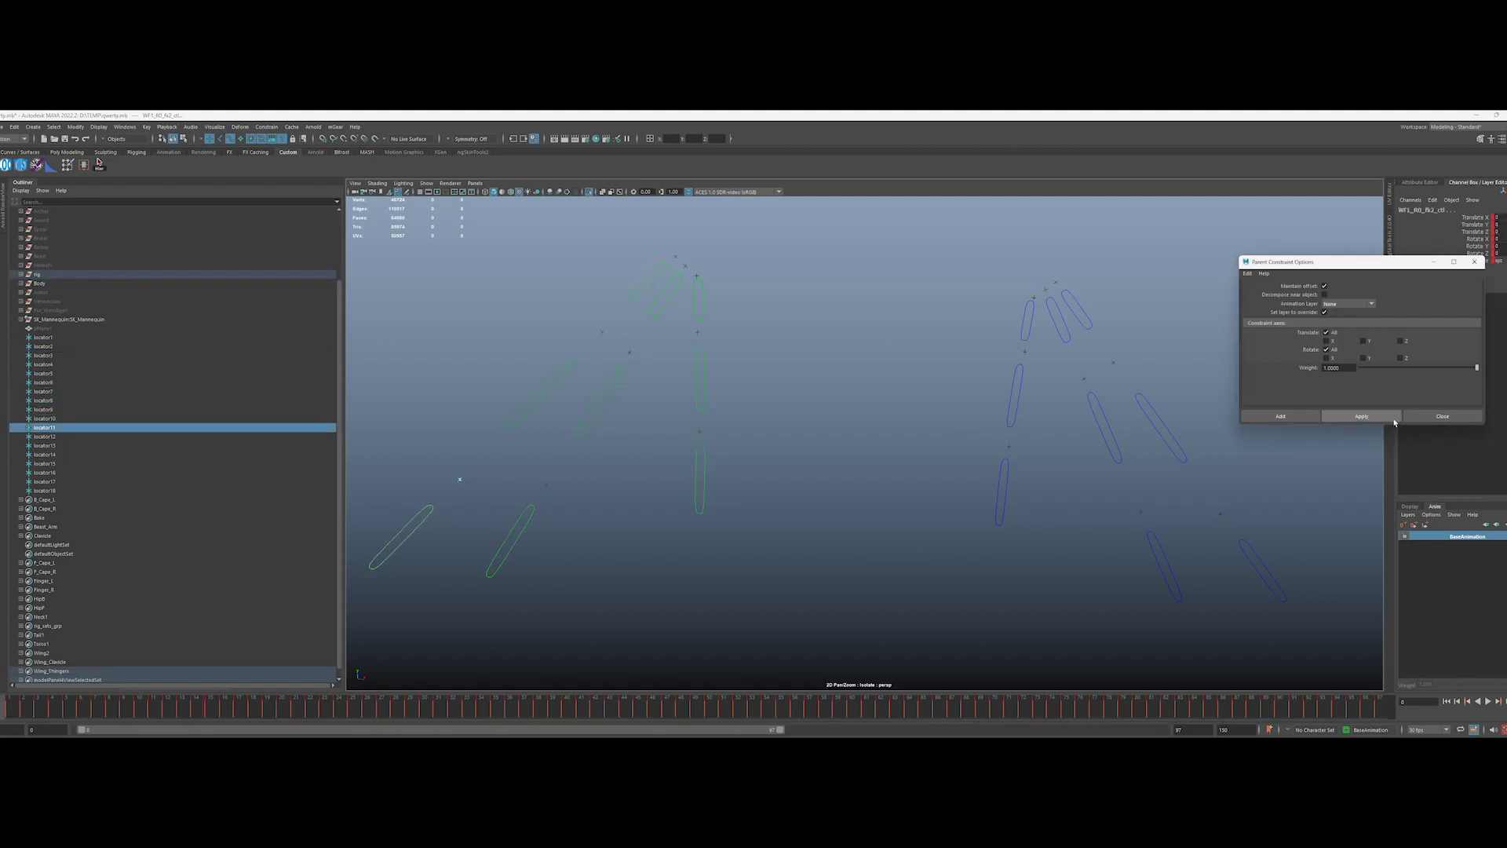
Step: Select the wing finger locators and open the Parent Constraint options for another constraint pass
drag(43, 338, 81, 474)
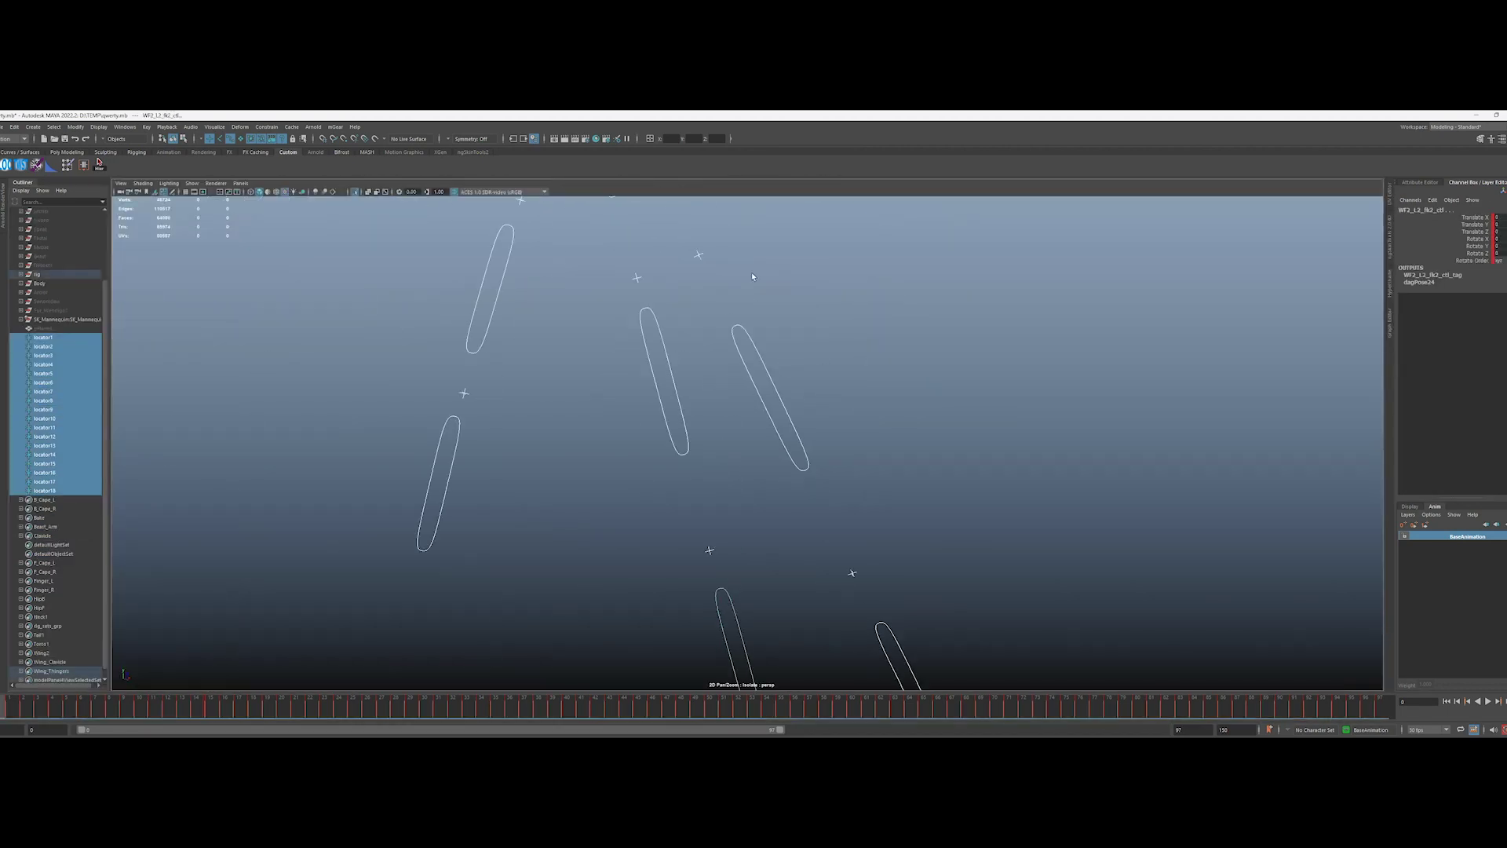
click(43, 365)
click(266, 126)
click(357, 139)
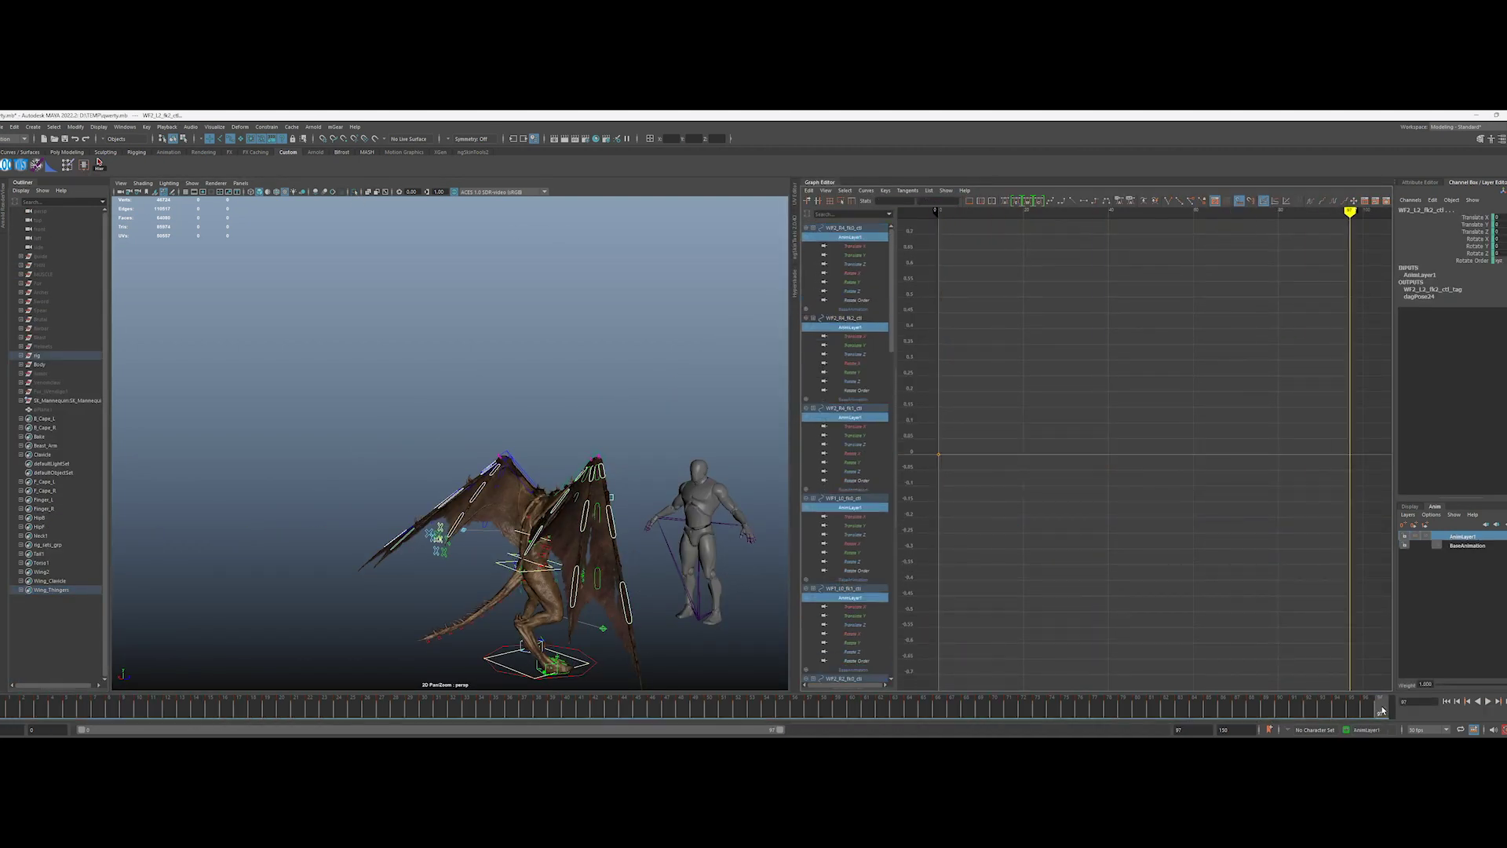
Step: Key the wing finger controls at frame 97 on AnimLayer1 and merge that layer into BaseAnimation
key(s)
mouse_move(1383, 710)
mouse_down()
mouse_move(847, 712)
mouse_move(1380, 711)
mouse_up()
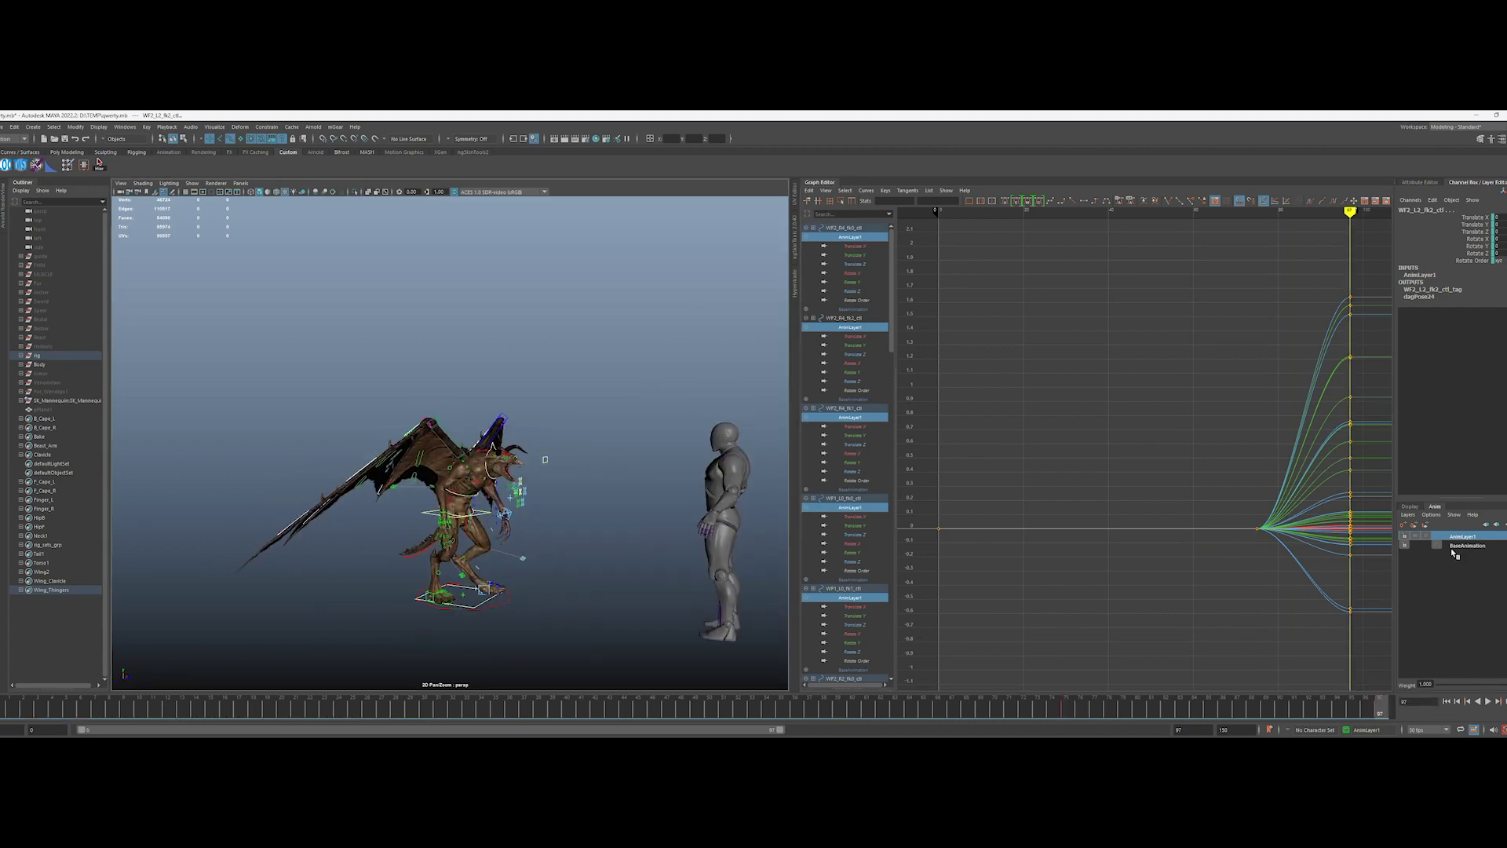
shift+click(1464, 546)
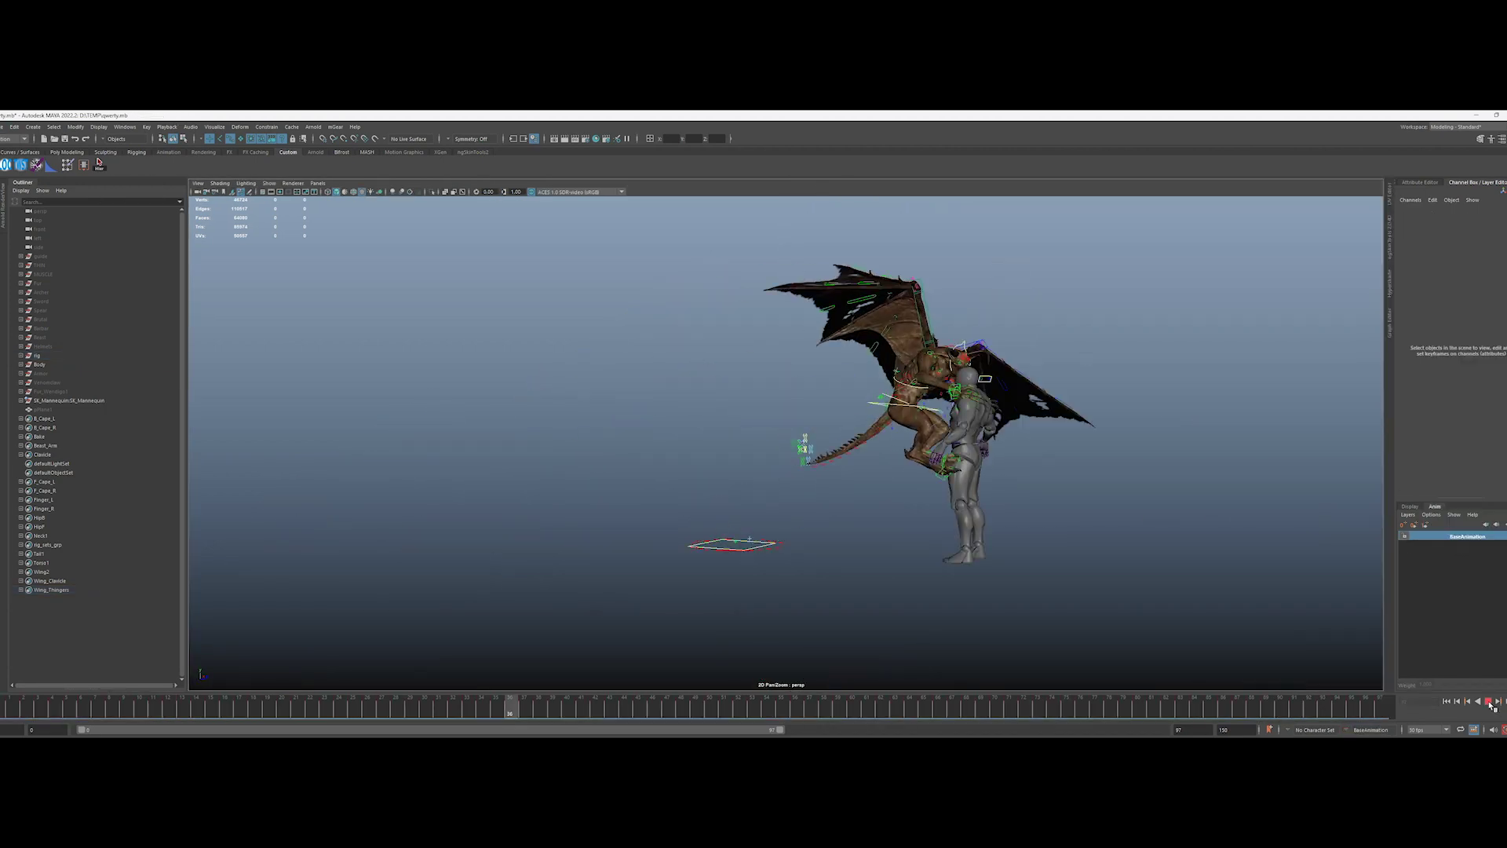
alt+drag(1002, 582, 1043, 573)
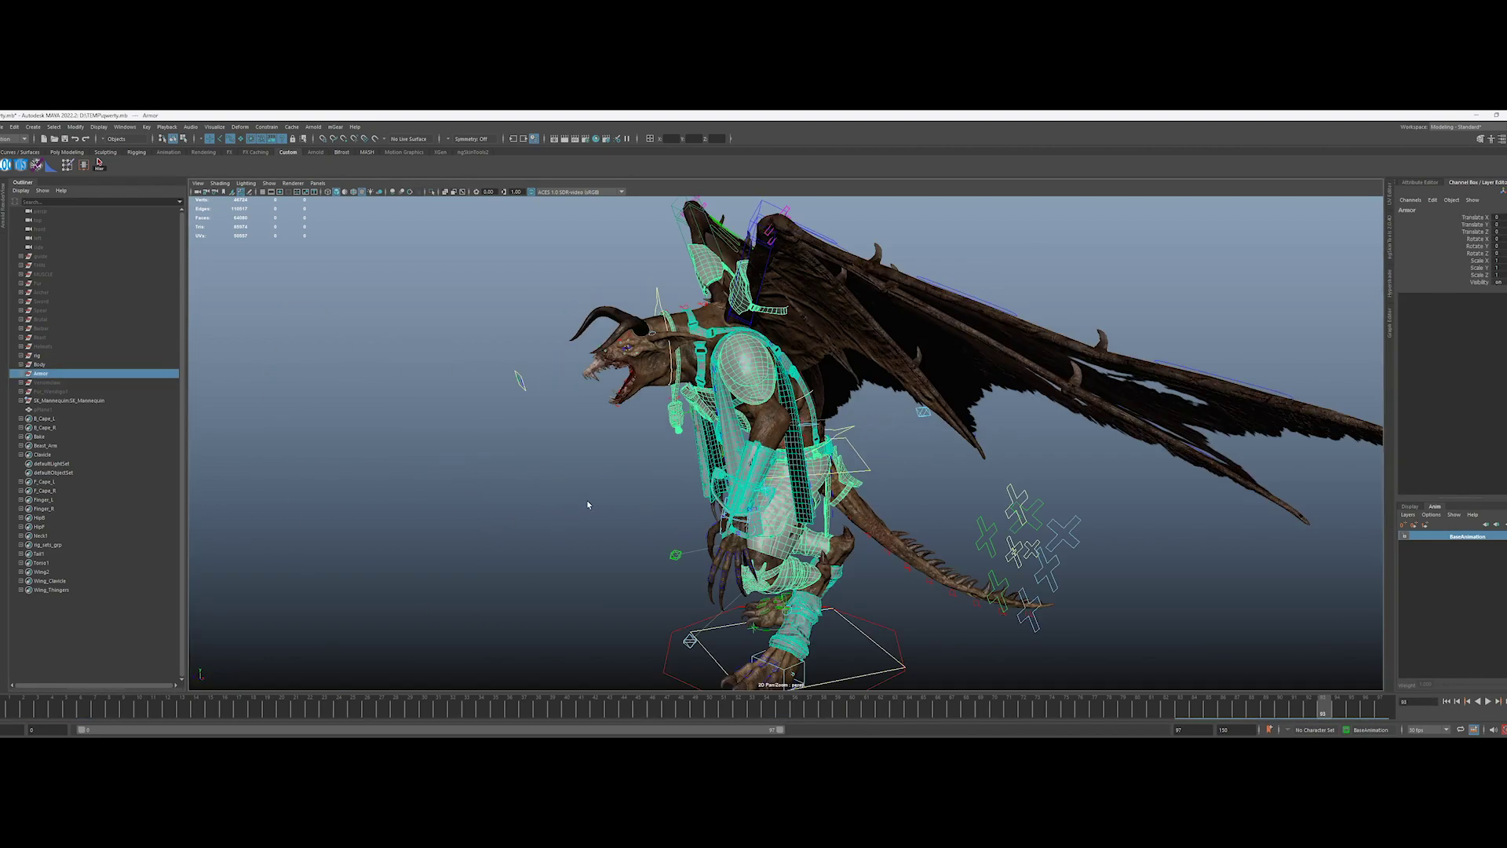
Step: Return to the first frame and select the controls of the front hip cloth
alt+drag(588, 505, 879, 495)
click(879, 493)
alt+drag(793, 510, 837, 517)
key(alt+shift+v)
scroll(836, 514, up, 5)
alt+middle_drag(785, 471, 923, 487)
drag(612, 464, 684, 596)
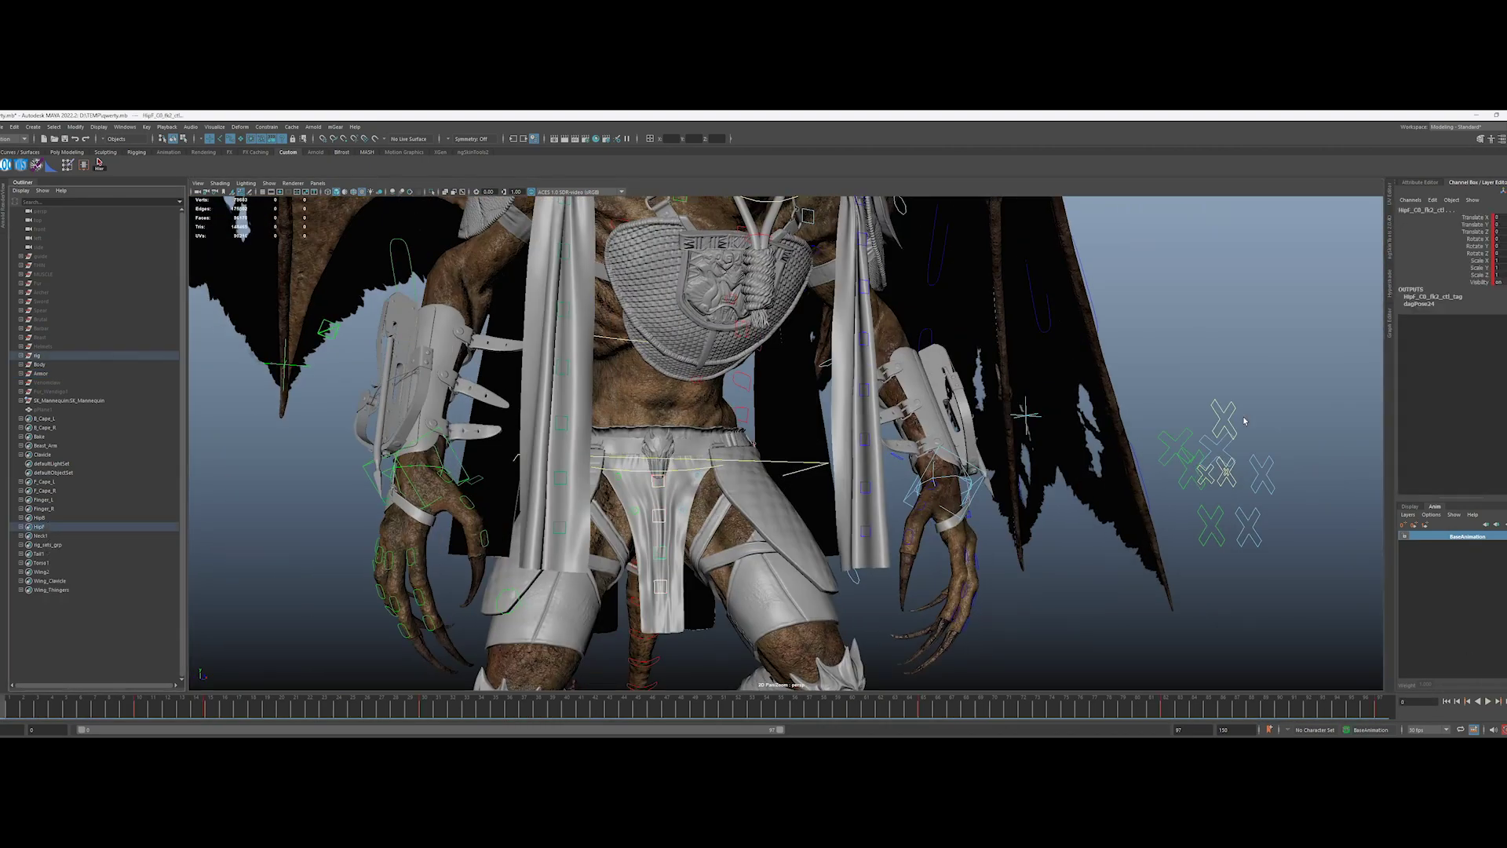
Step: Rotate the front hip cloth controls at frame 12 on a new animation layer
scroll(1298, 449, down, 2)
drag(761, 711, 155, 711)
alt+middle_drag(706, 502, 730, 338)
scroll(730, 338, up, 2)
mouse_move(155, 711)
mouse_down()
mouse_move(117, 711)
mouse_move(167, 710)
mouse_up()
key(e)
alt+drag(598, 527, 440, 533)
scroll(439, 534, down, 3)
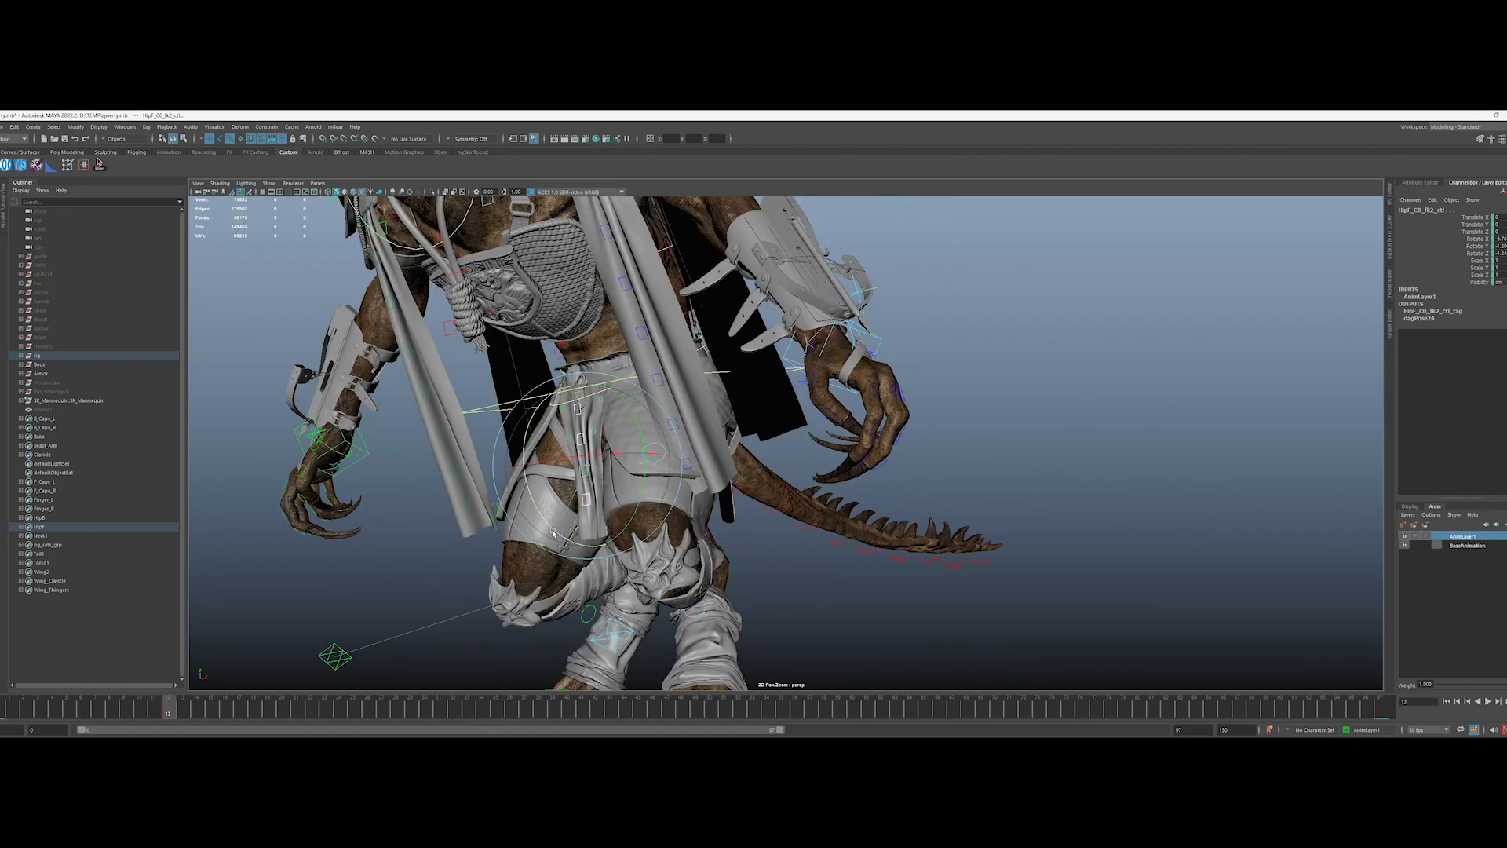
Step: Adjust the front hip cloth controls at frames 23 and 31 to follow the leap onto the mannequin
drag(167, 710, 324, 710)
alt+middle_drag(550, 329, 691, 502)
alt+drag(597, 408, 714, 408)
alt+drag(518, 392, 692, 381)
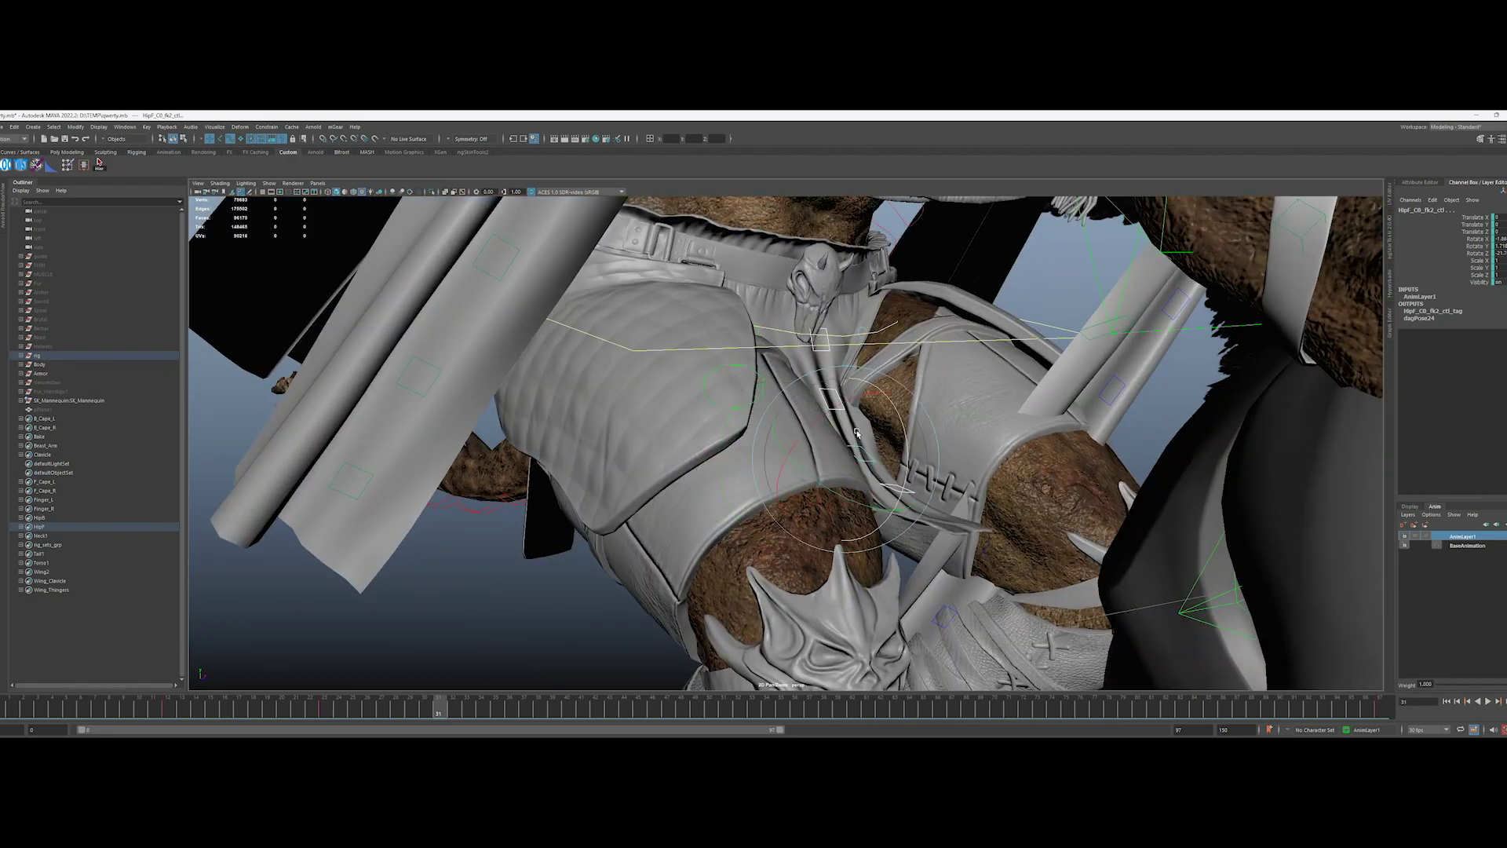
click(821, 340)
key(w)
alt+drag(821, 353, 903, 424)
Step: Rotate the front hip cloth controls at frames 27 and 39
click(383, 710)
key(f)
scroll(686, 558, down, 6)
alt+drag(686, 558, 799, 541)
key(e)
drag(381, 711, 553, 710)
click(662, 506)
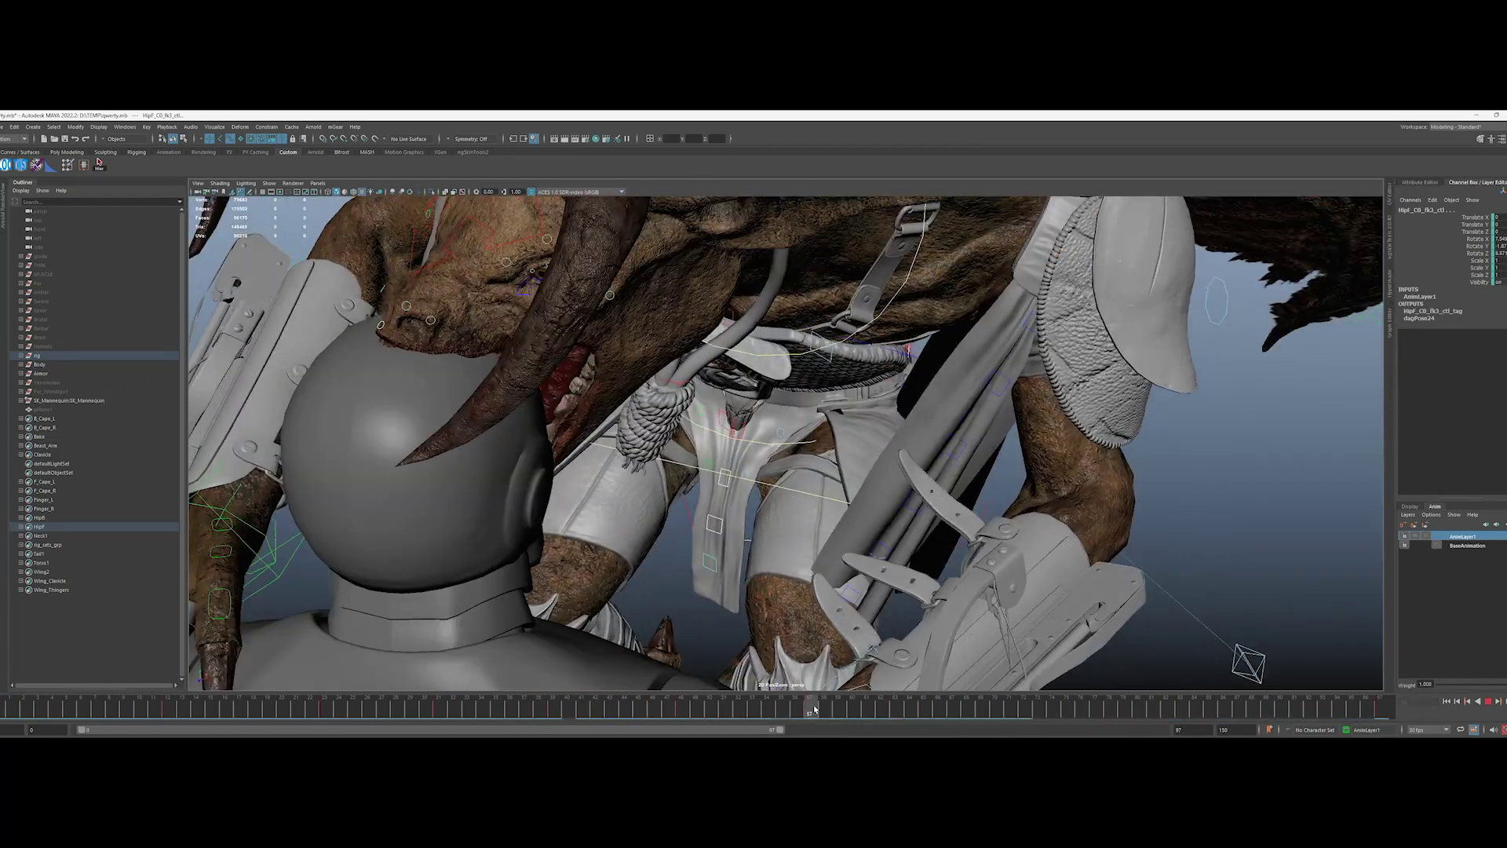
Step: Play back the cloth motion and adjust individual front hip cloth controls around frame 57
key(alt+v)
scroll(701, 495, up, 5)
click(701, 495)
scroll(701, 494, down, 4)
click(745, 471)
click(750, 588)
click(723, 433)
alt+drag(724, 433, 951, 712)
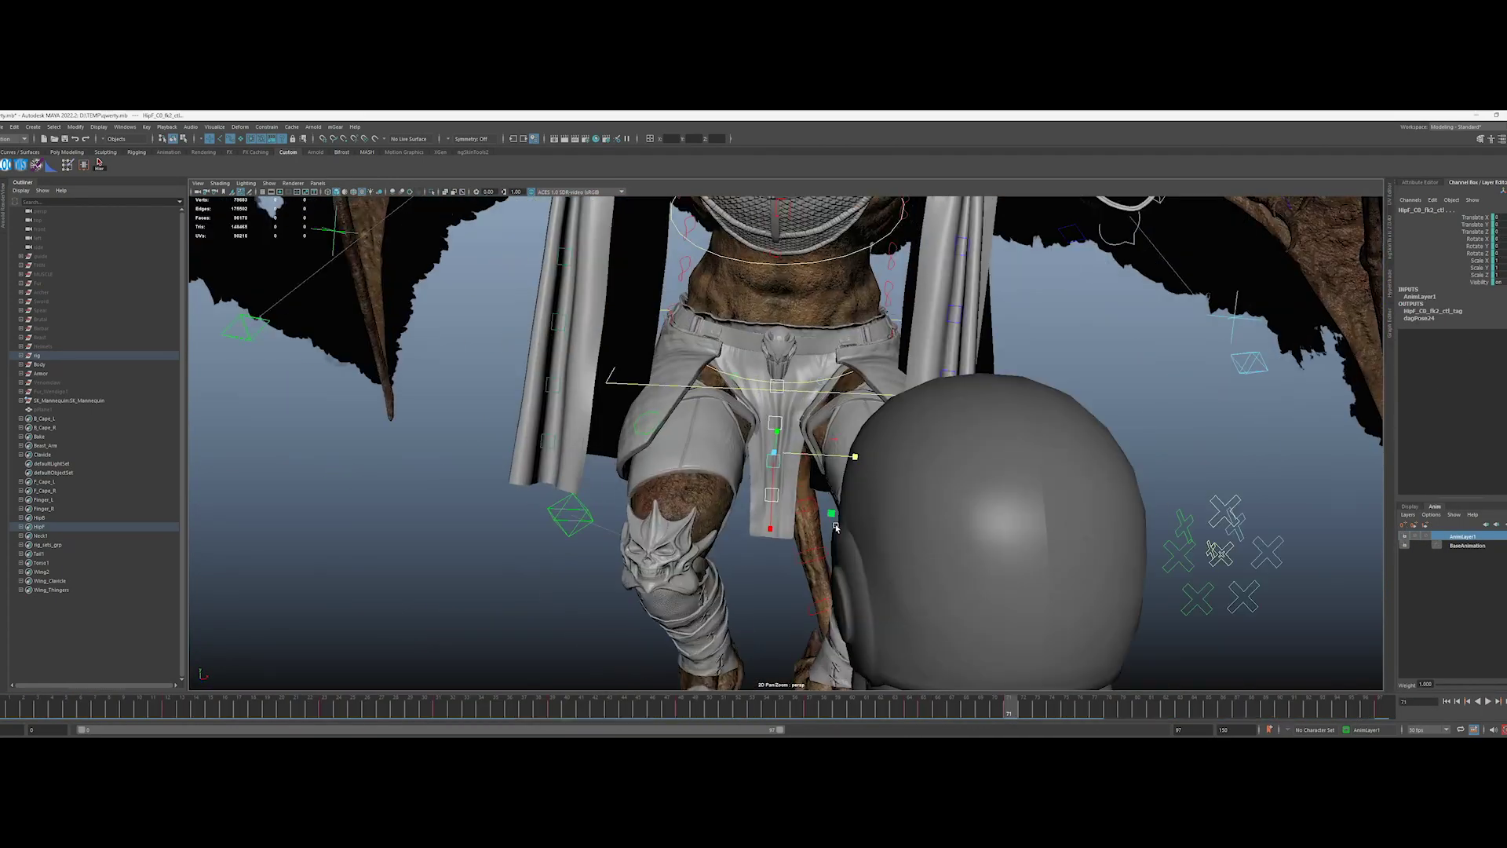
Step: Adjust the front hip cloth controls around frames 71 and 67 for the jump back
click(766, 420)
alt+drag(766, 420, 1020, 470)
click(769, 522)
alt+drag(793, 502, 730, 471)
drag(726, 416, 765, 471)
alt+drag(1099, 484, 909, 484)
alt+right_drag(909, 485, 816, 484)
click(952, 710)
Step: Pose the front hip cloth controls between frames 81 and 86 as the creature lands
drag(952, 711, 1151, 715)
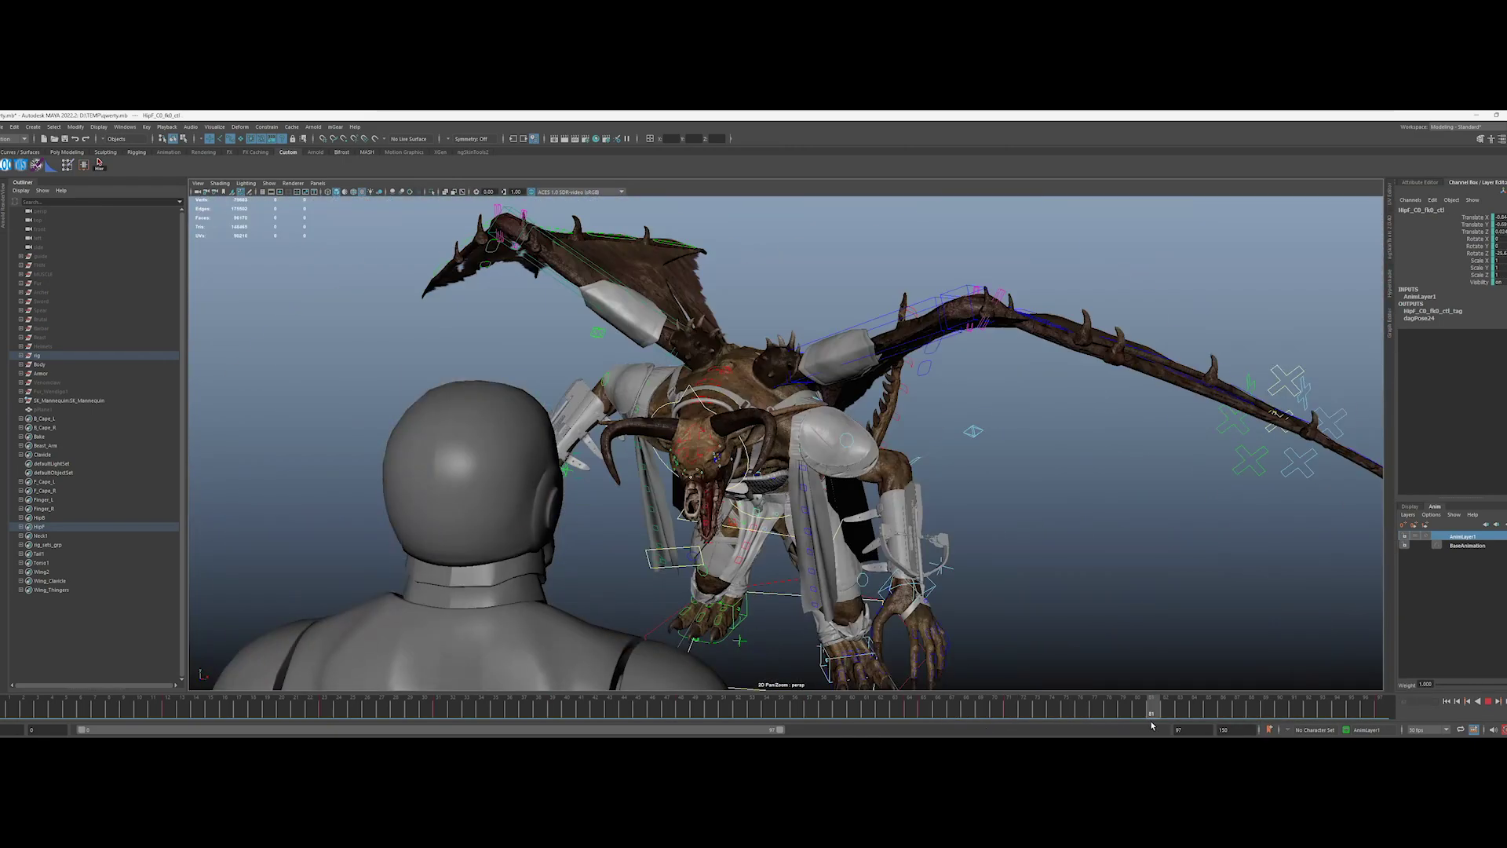
alt+drag(968, 431, 746, 431)
drag(1138, 709, 1196, 710)
alt+drag(745, 602, 986, 602)
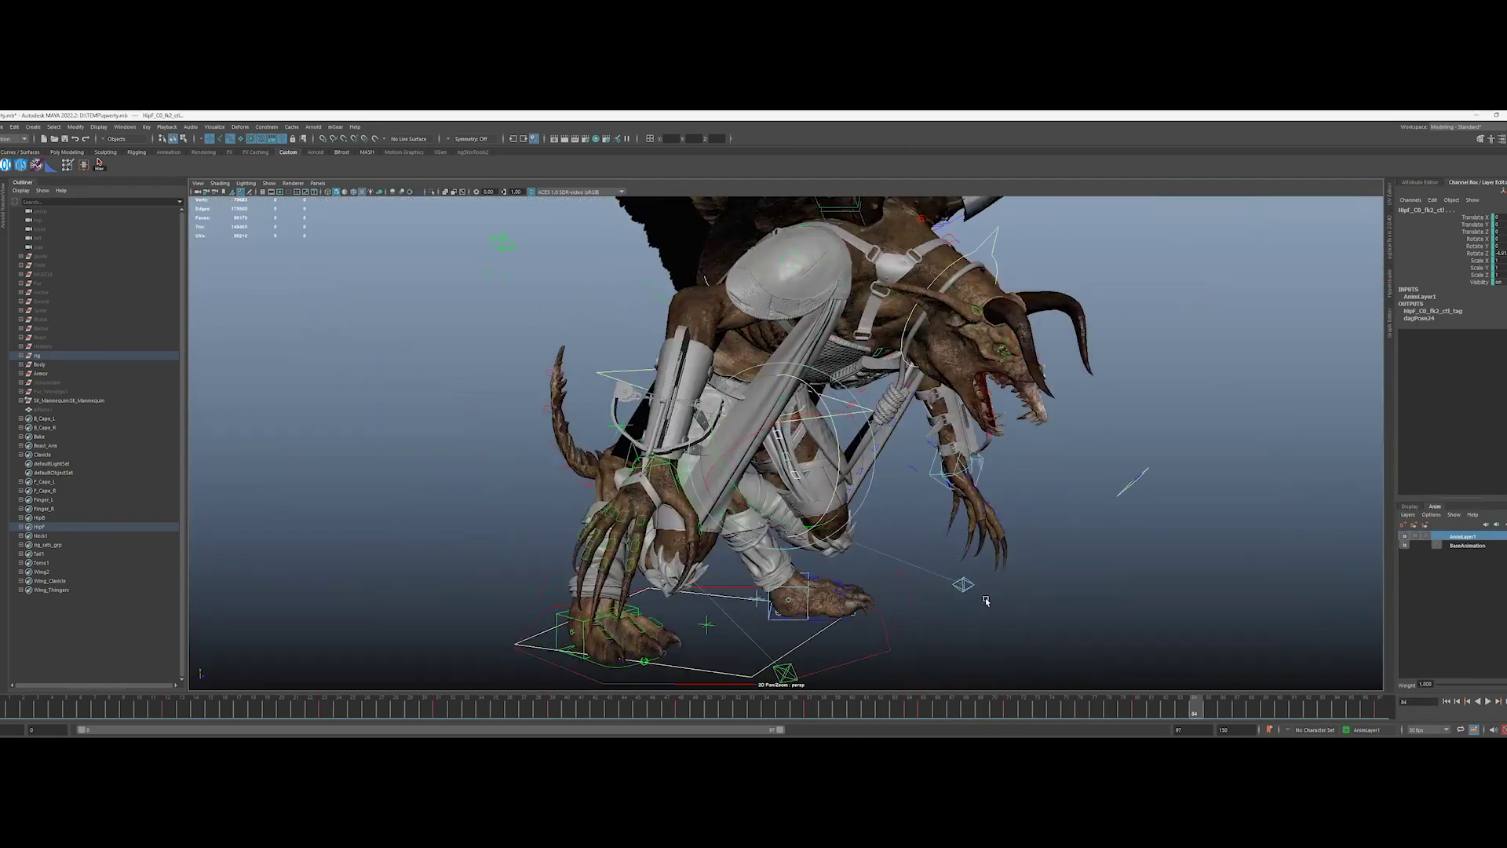
click(1225, 710)
alt+drag(986, 550, 801, 534)
Step: Play back the front cloth motion and examine how it settles from frame 90 to 97
key(alt+v)
drag(1433, 708, 1281, 731)
alt+drag(903, 533, 1115, 542)
drag(1295, 709, 1382, 709)
alt+drag(863, 519, 1103, 527)
alt+right_drag(1102, 527, 1177, 527)
Step: Select the controls of both back hip cloth strips and pose them from frame 12 to 30 on AnimLayer2
drag(749, 376, 844, 502)
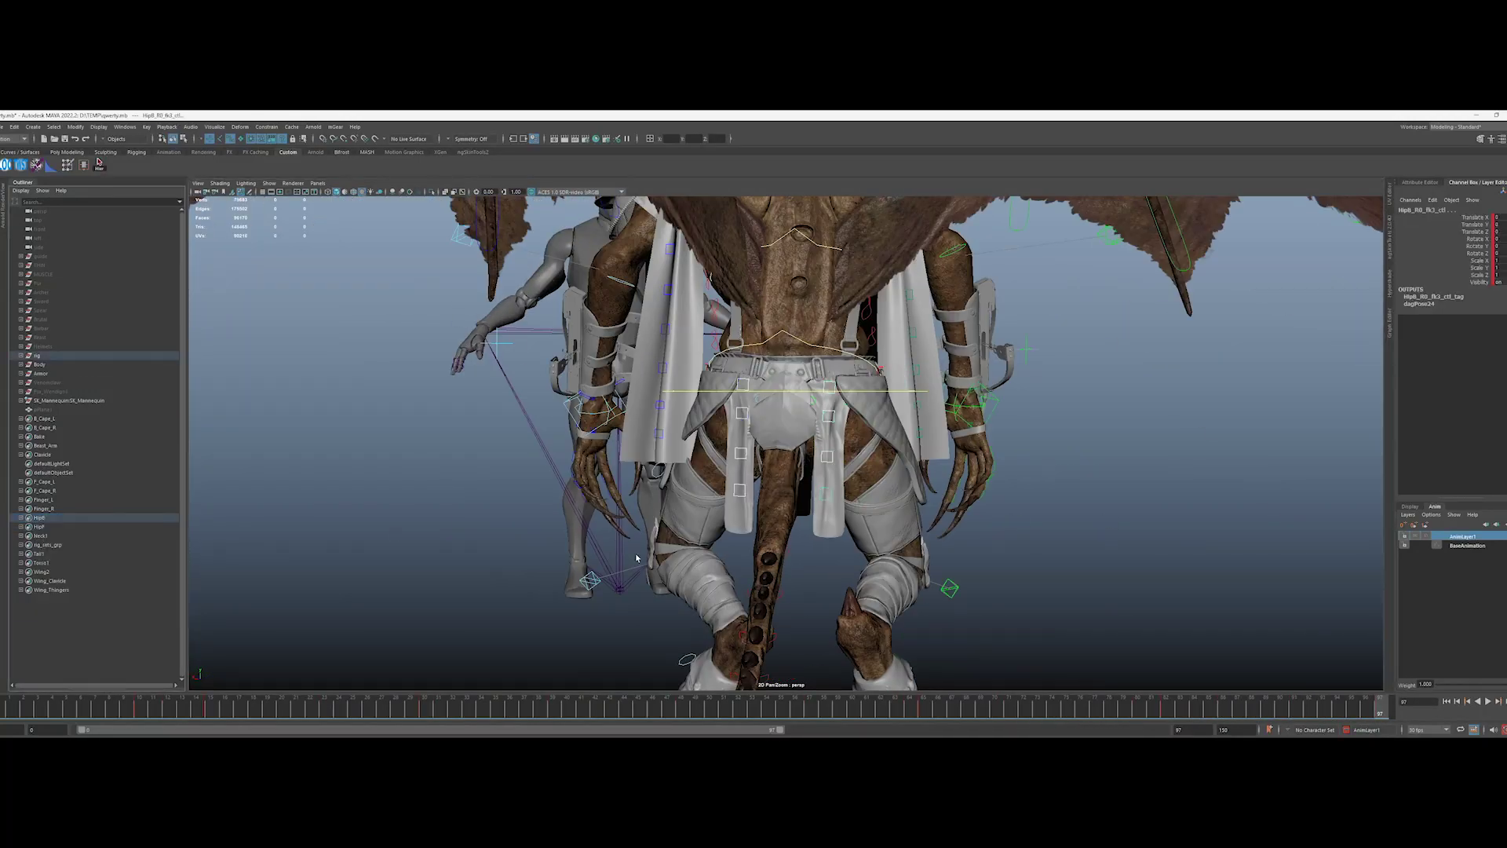
alt+right_drag(864, 526, 785, 525)
alt+drag(864, 526, 1099, 534)
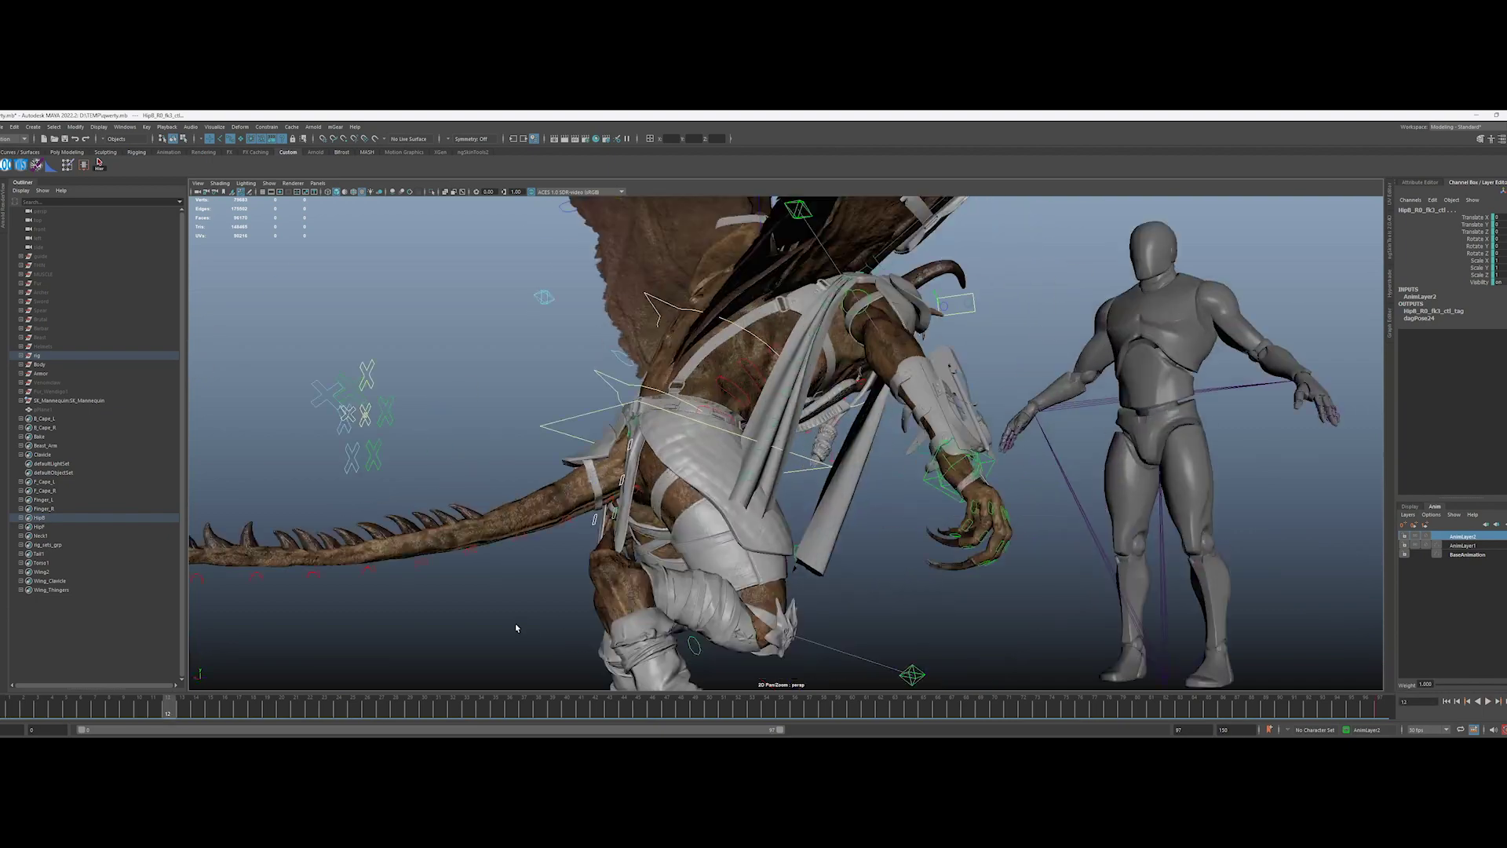
drag(226, 701, 425, 709)
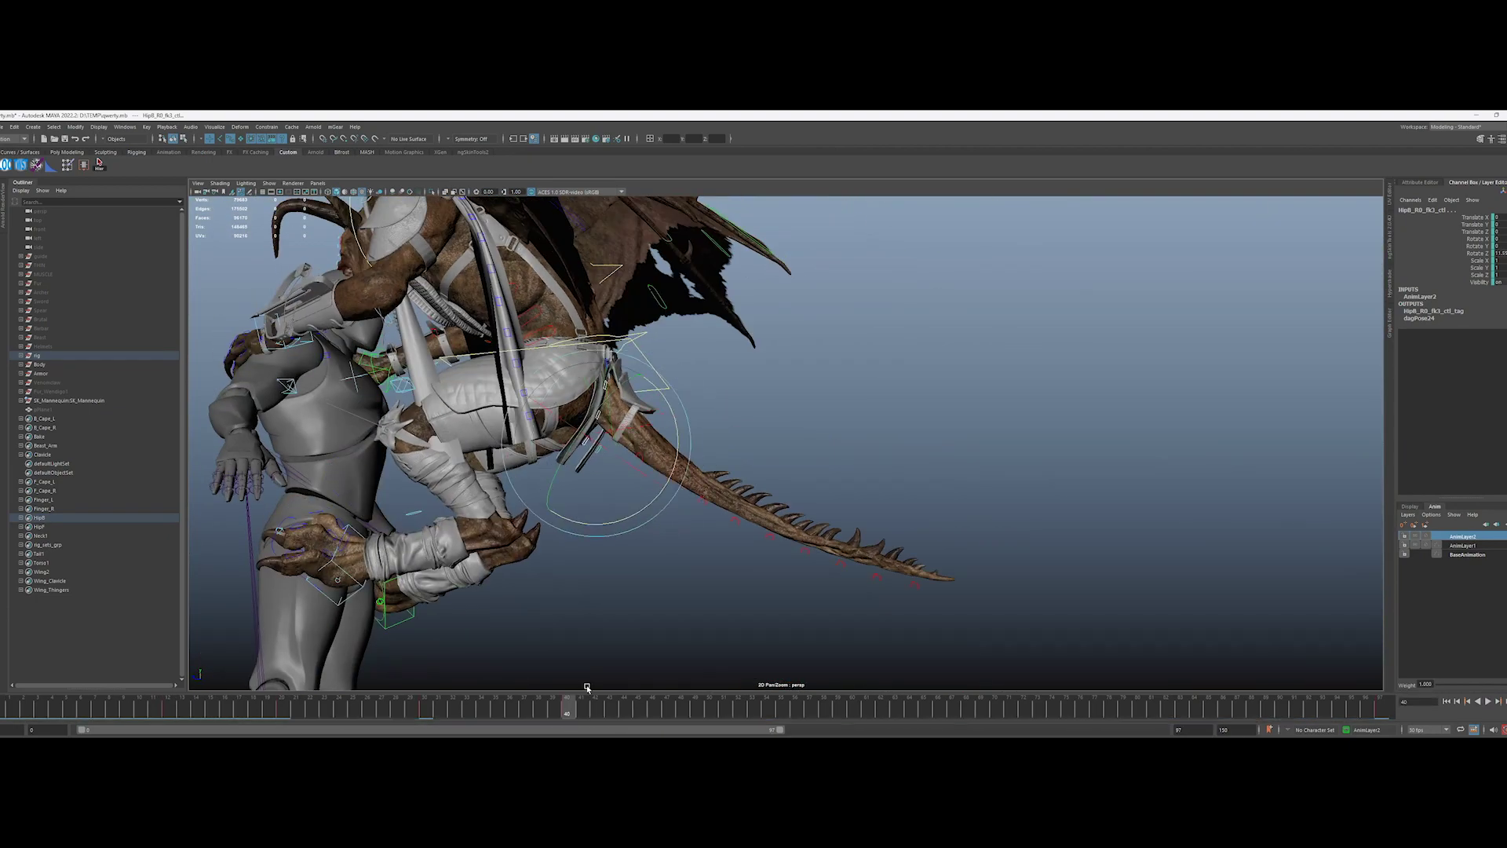
Step: Rotate the back hip cloth controls at frames 50 and 70
mouse_move(707, 711)
mouse_down()
mouse_move(652, 676)
mouse_move(709, 683)
mouse_up()
alt+drag(887, 510, 692, 514)
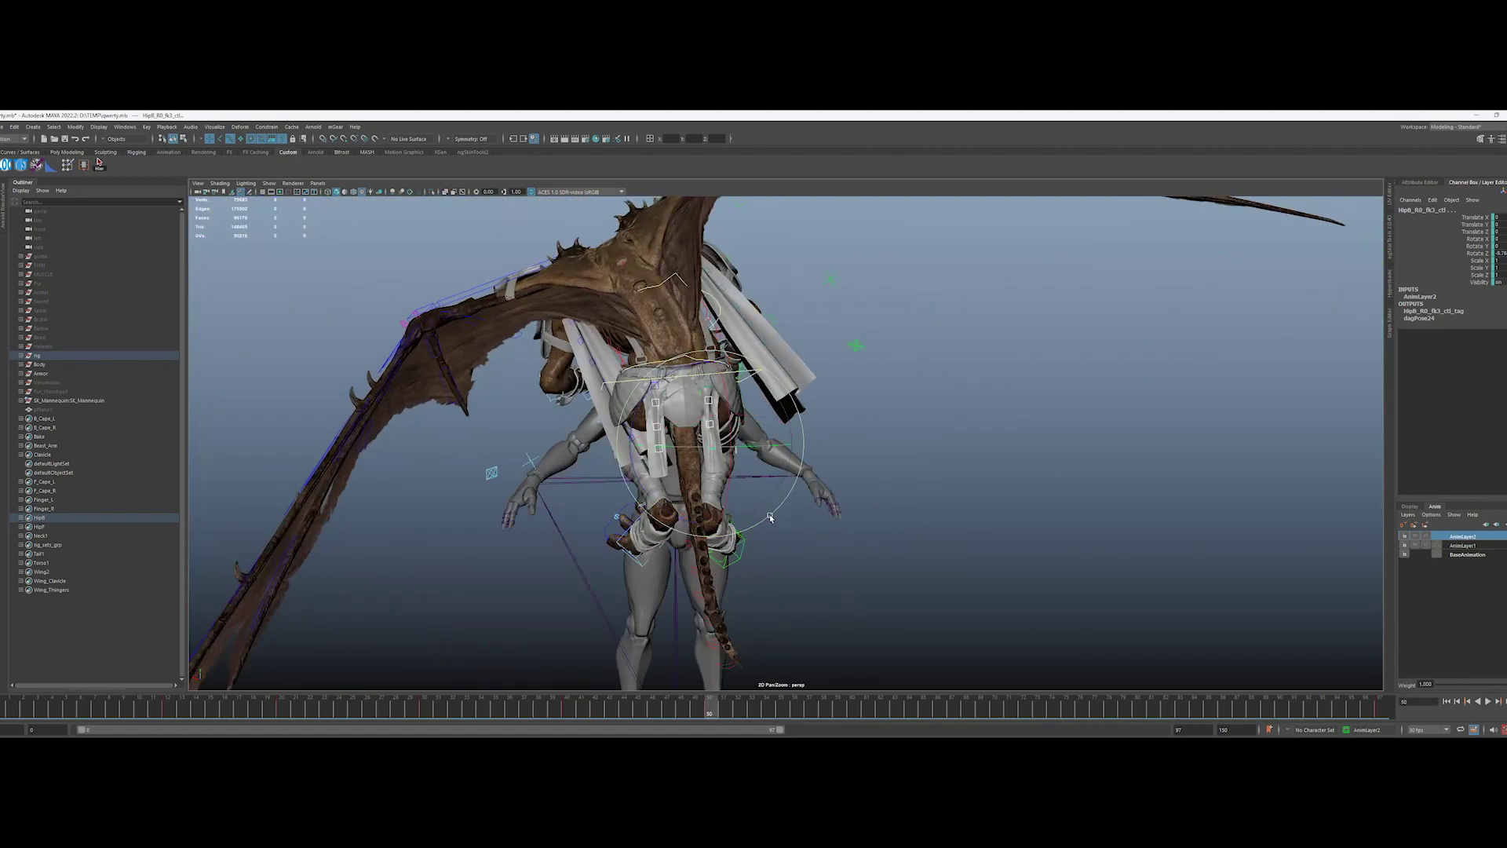
alt+drag(807, 520, 792, 636)
mouse_move(981, 710)
mouse_down()
mouse_move(852, 711)
mouse_move(996, 709)
mouse_up()
alt+drag(845, 565, 565, 549)
Step: Rotate the back hip cloth controls between frames 80 and 86 for the landing after the jump back
drag(1002, 710, 1195, 709)
alt+drag(793, 547, 1174, 414)
key(alt+comma)
key(alt+comma)
key(alt+comma)
key(alt+comma)
alt+drag(916, 355, 1138, 369)
drag(1147, 709, 1224, 709)
alt+drag(609, 385, 926, 440)
drag(1002, 567, 993, 585)
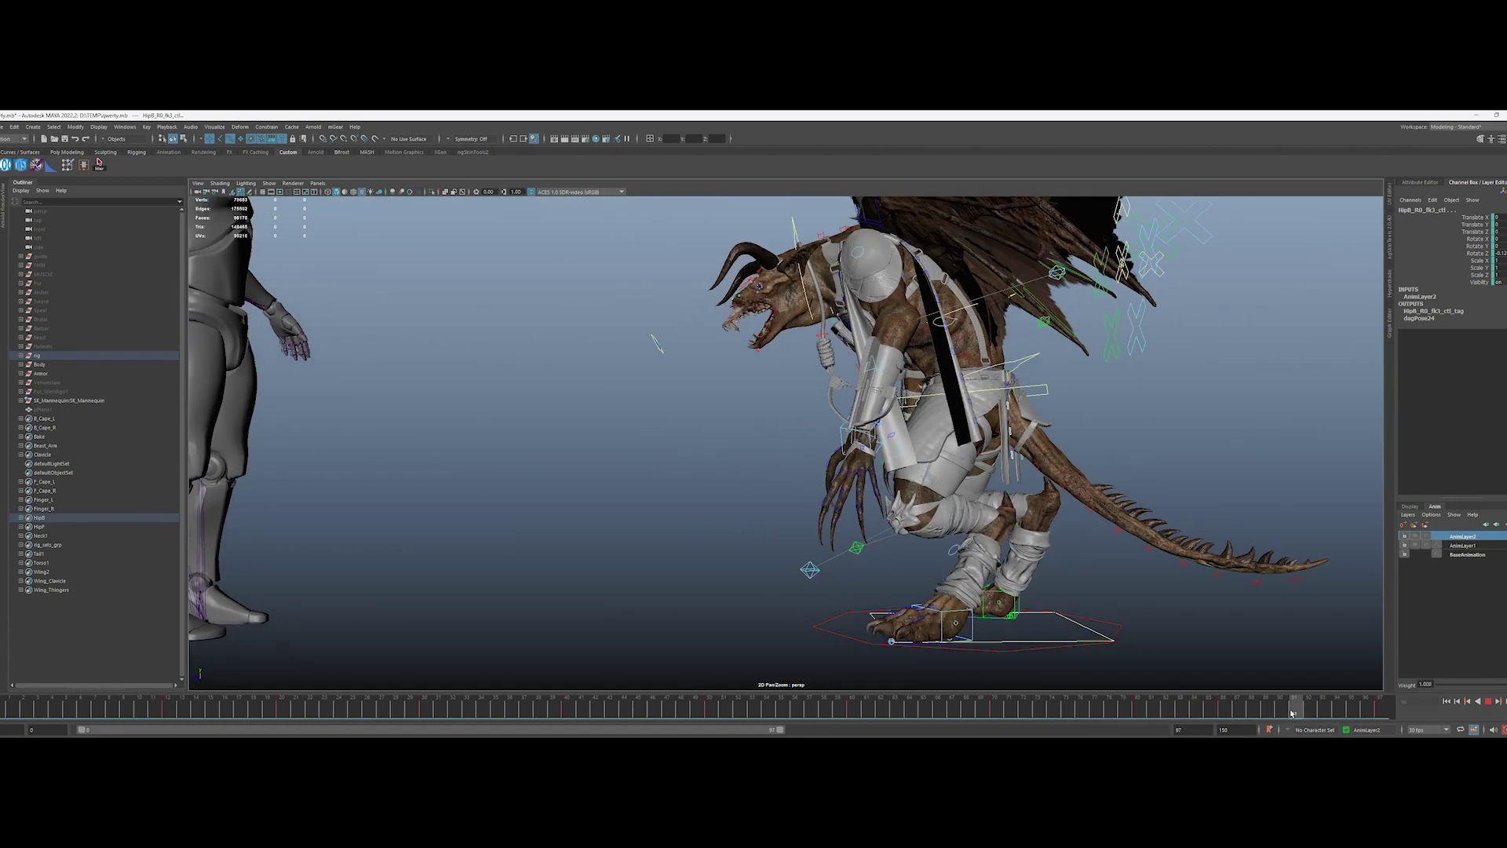
Step: Play the animation from frame 0 to review the hip cloth motion
drag(1287, 708, 9, 707)
alt+drag(706, 495, 1141, 494)
scroll(1140, 494, down, 2)
click(1487, 702)
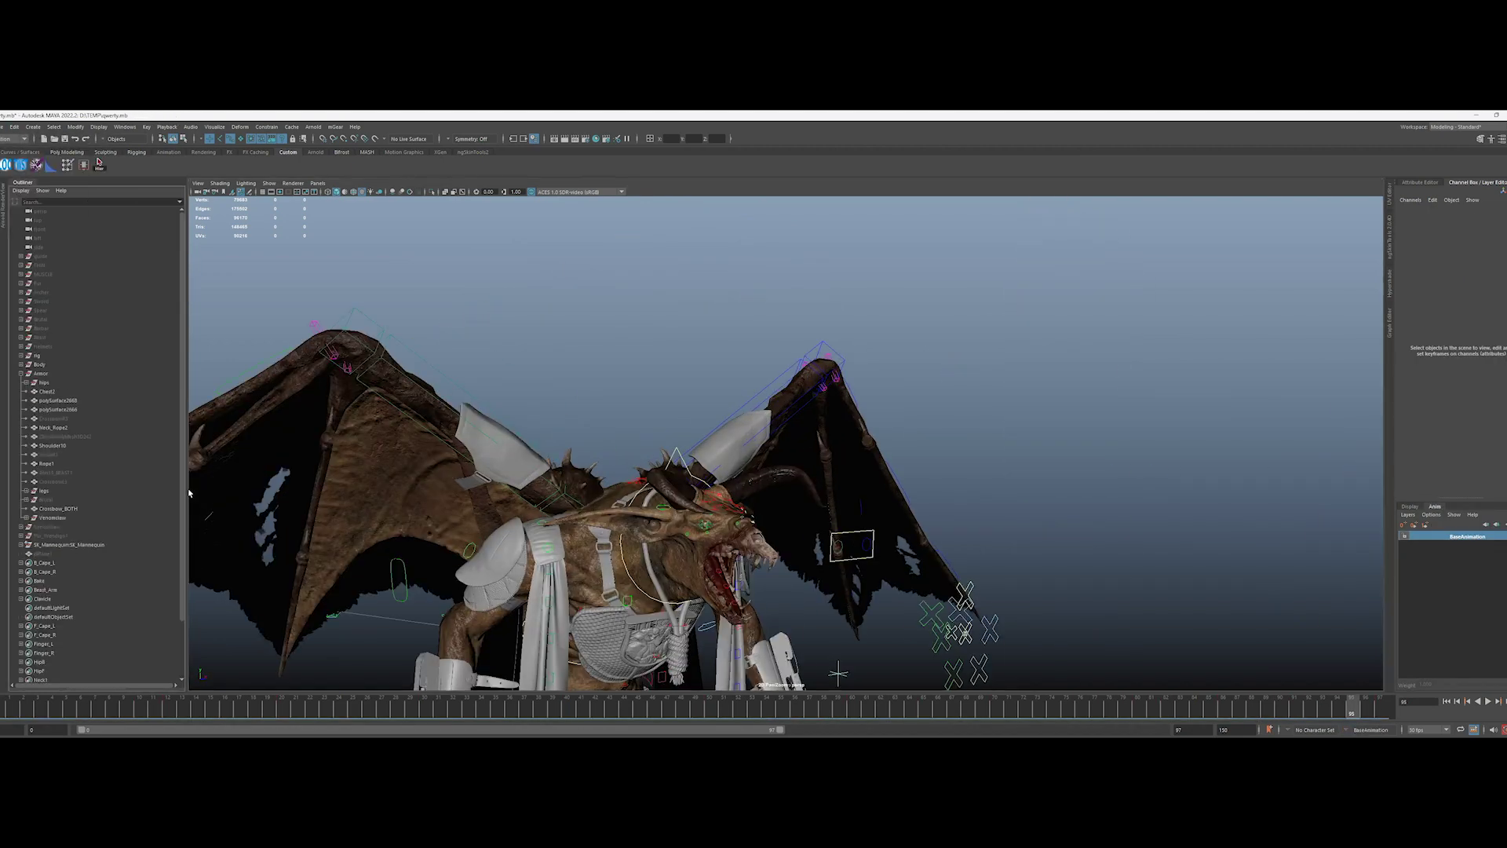
Step: Hide the shoulder pads and the other armor pieces that cover the cape
click(494, 565)
key(ctrl+h)
alt+drag(494, 565, 824, 526)
click(734, 539)
key(ctrl+h)
click(753, 534)
shift+click(785, 463)
key(ctrl+h)
Step: Select the cape's shoulder controls, undoing the last stray selection
alt+drag(785, 463, 869, 584)
click(802, 457)
key(f)
click(802, 456)
key(ctrl+z)
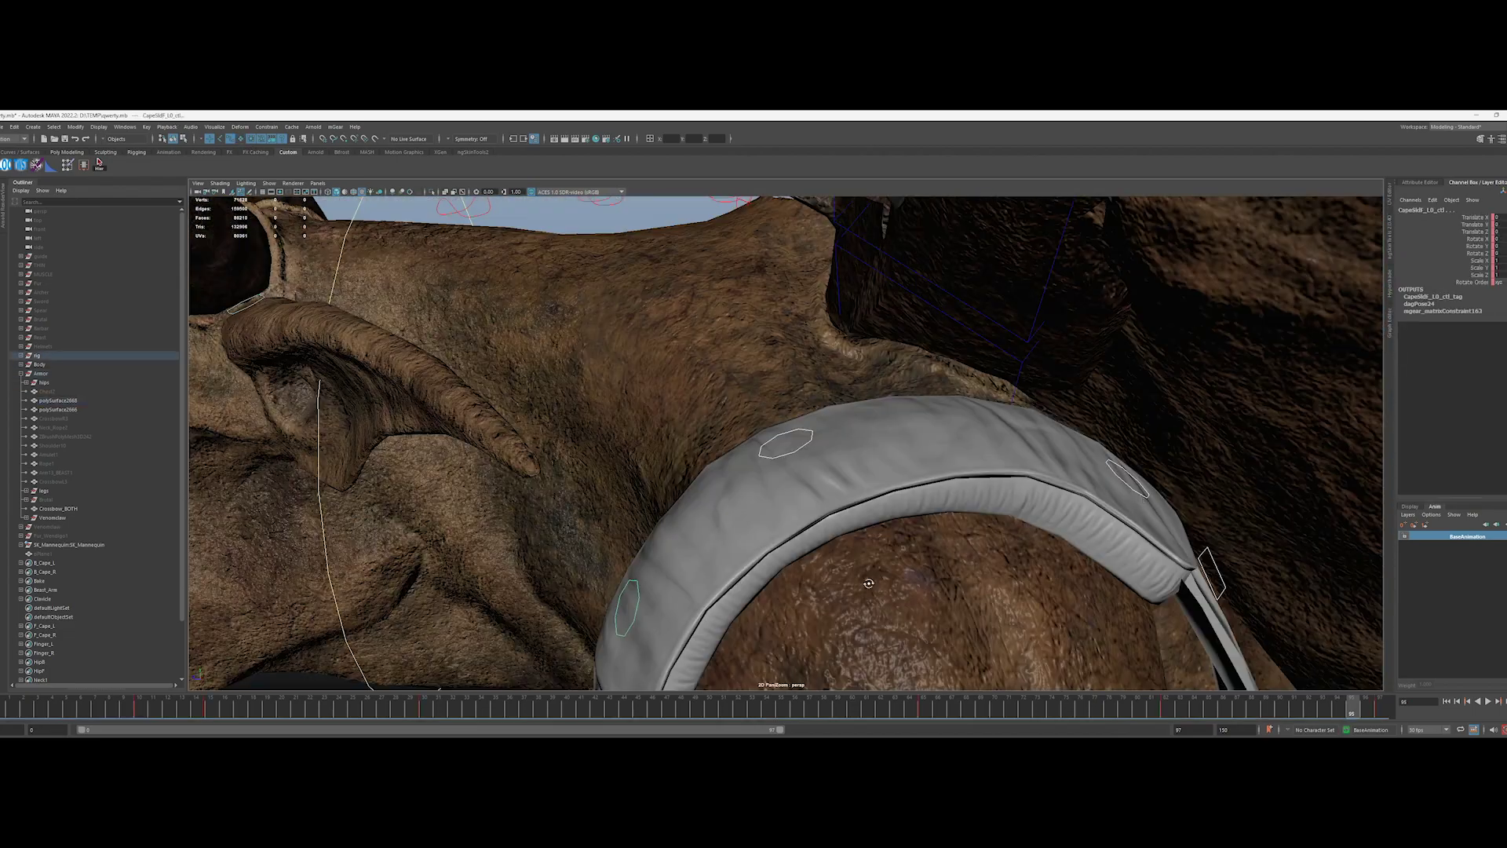
Step: Add the left cape shoulder controls to a new animation layer and adjust the strap between frames 11 and 30
click(1472, 537)
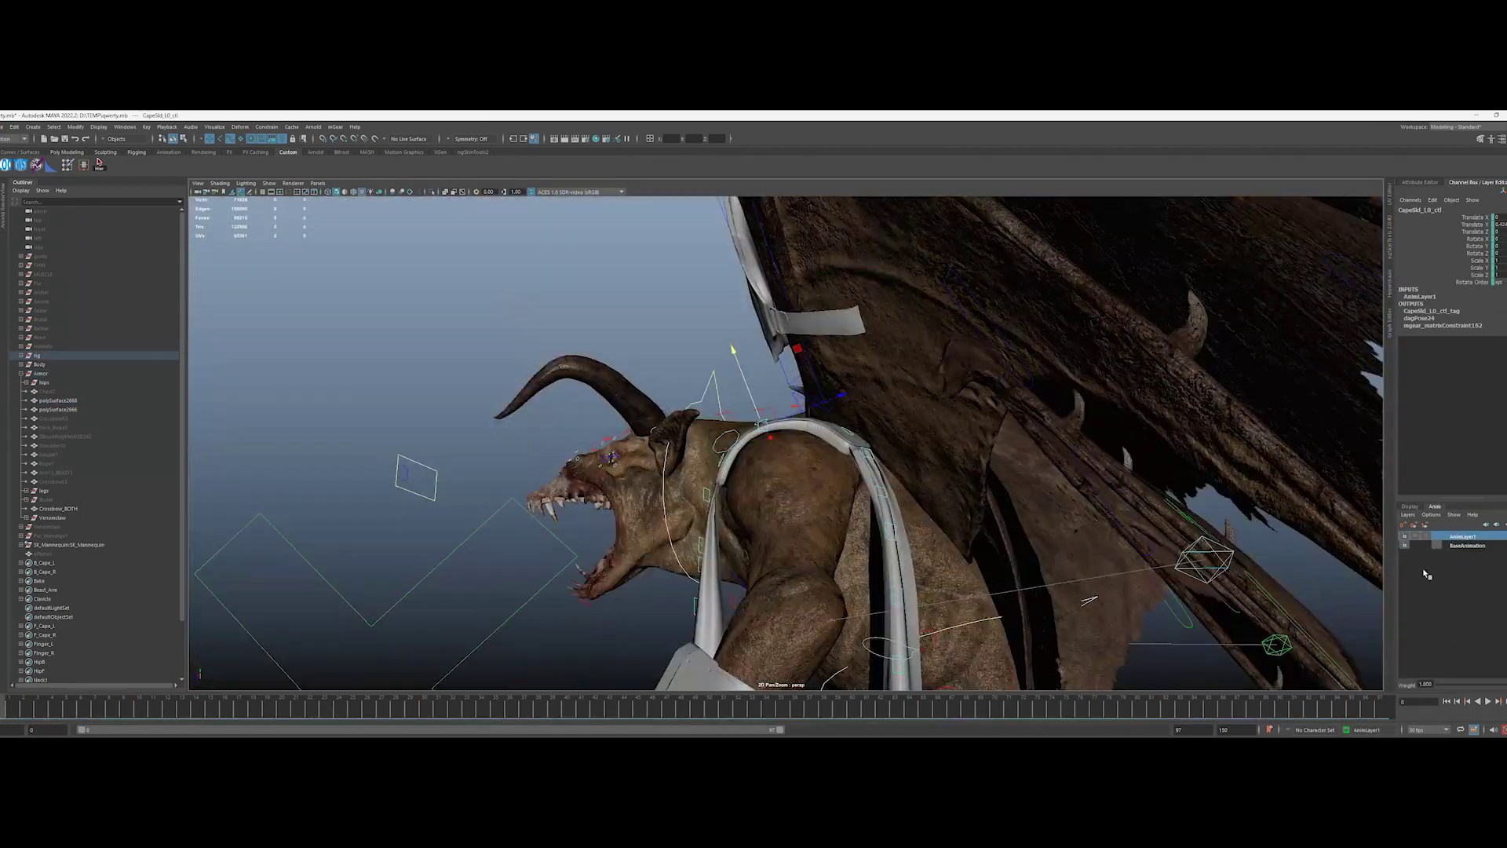
shift+click(848, 431)
drag(94, 708, 161, 710)
alt+drag(706, 440, 821, 316)
drag(168, 710, 425, 710)
alt+drag(756, 562, 822, 482)
click(783, 428)
key(e)
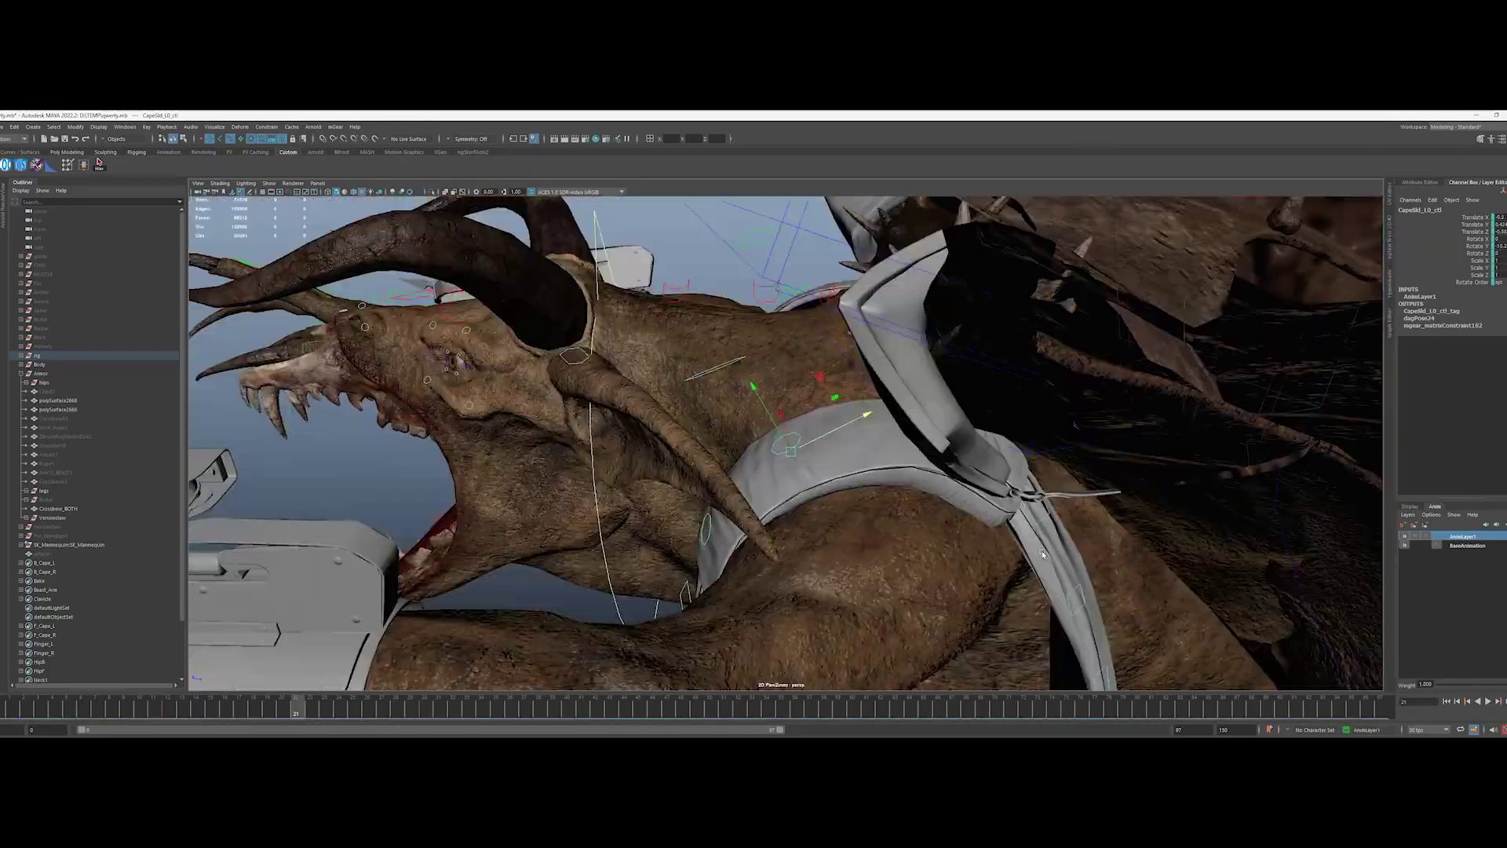
Step: Adjust the remaining left cape shoulder controls so the strap follows the shoulder up to frame 75
click(995, 438)
alt+drag(995, 437, 771, 376)
click(807, 437)
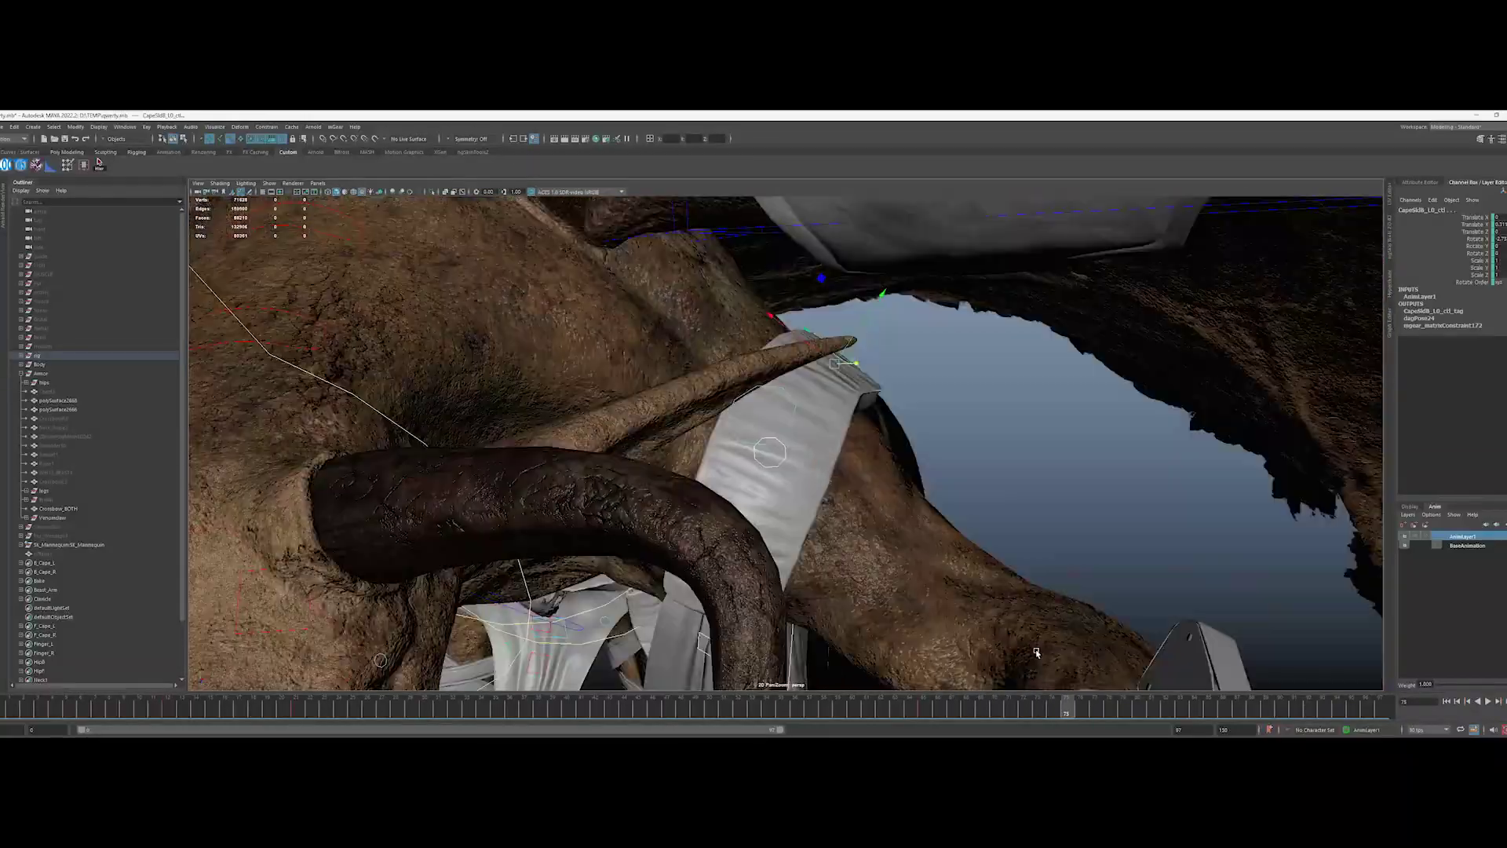
click(803, 479)
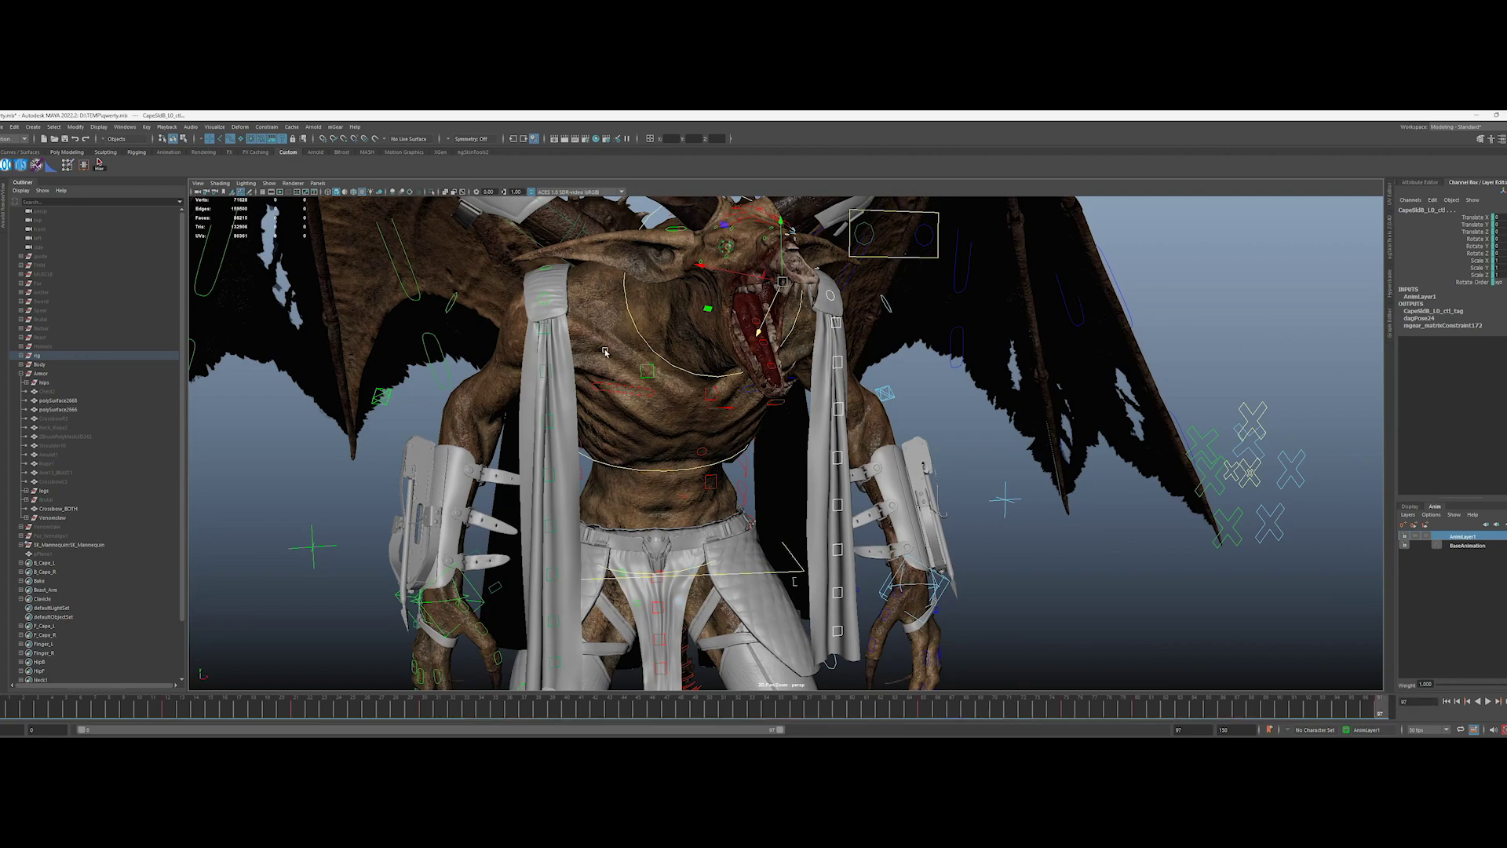
Step: Put the right cape shoulder controls on a new animation layer and rotate the strap at frame 32
click(1504, 524)
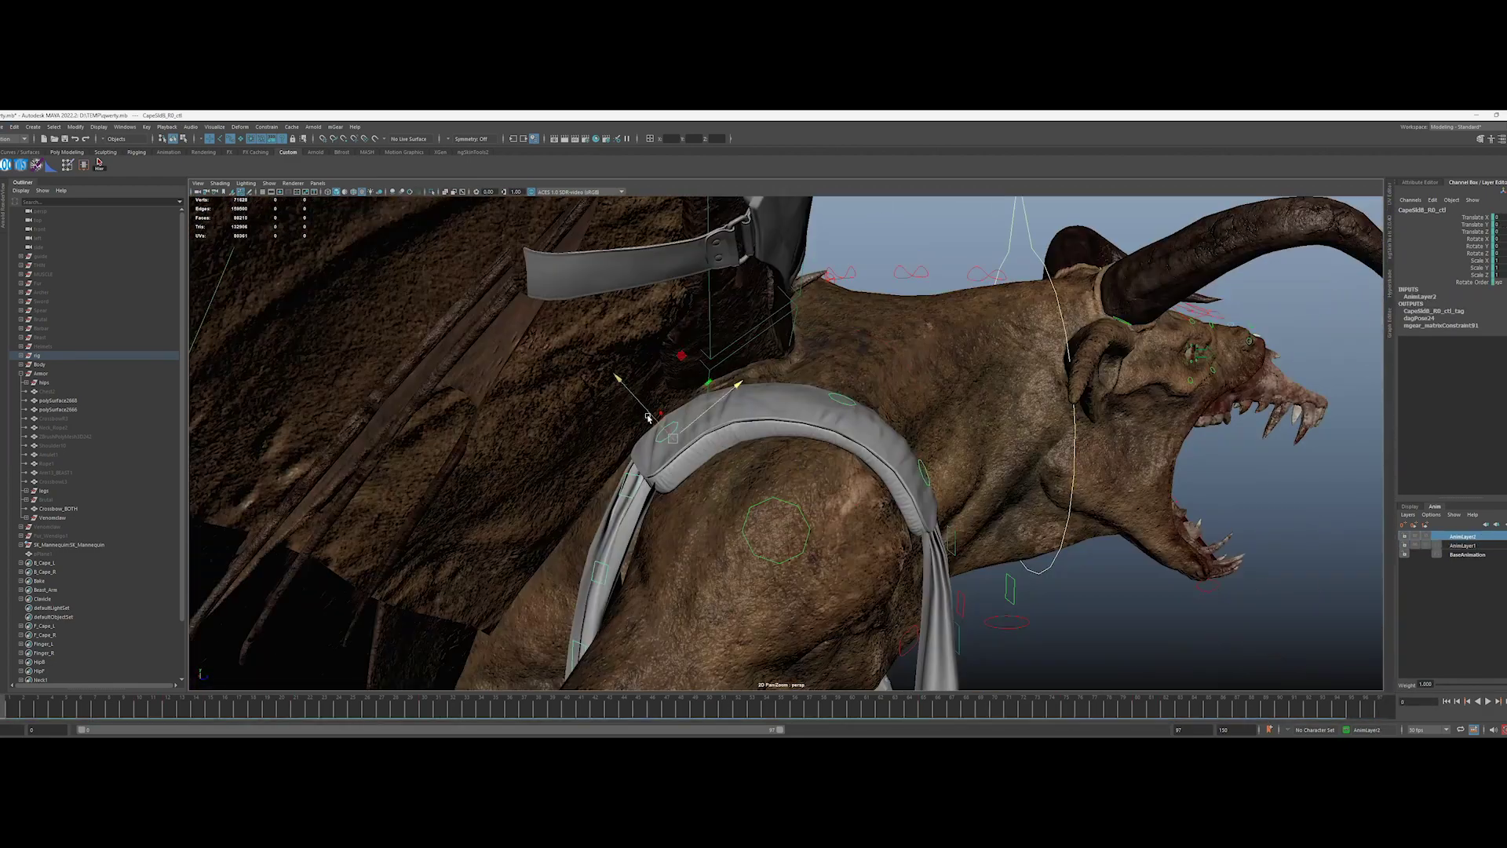
right_click(1456, 536)
click(1480, 337)
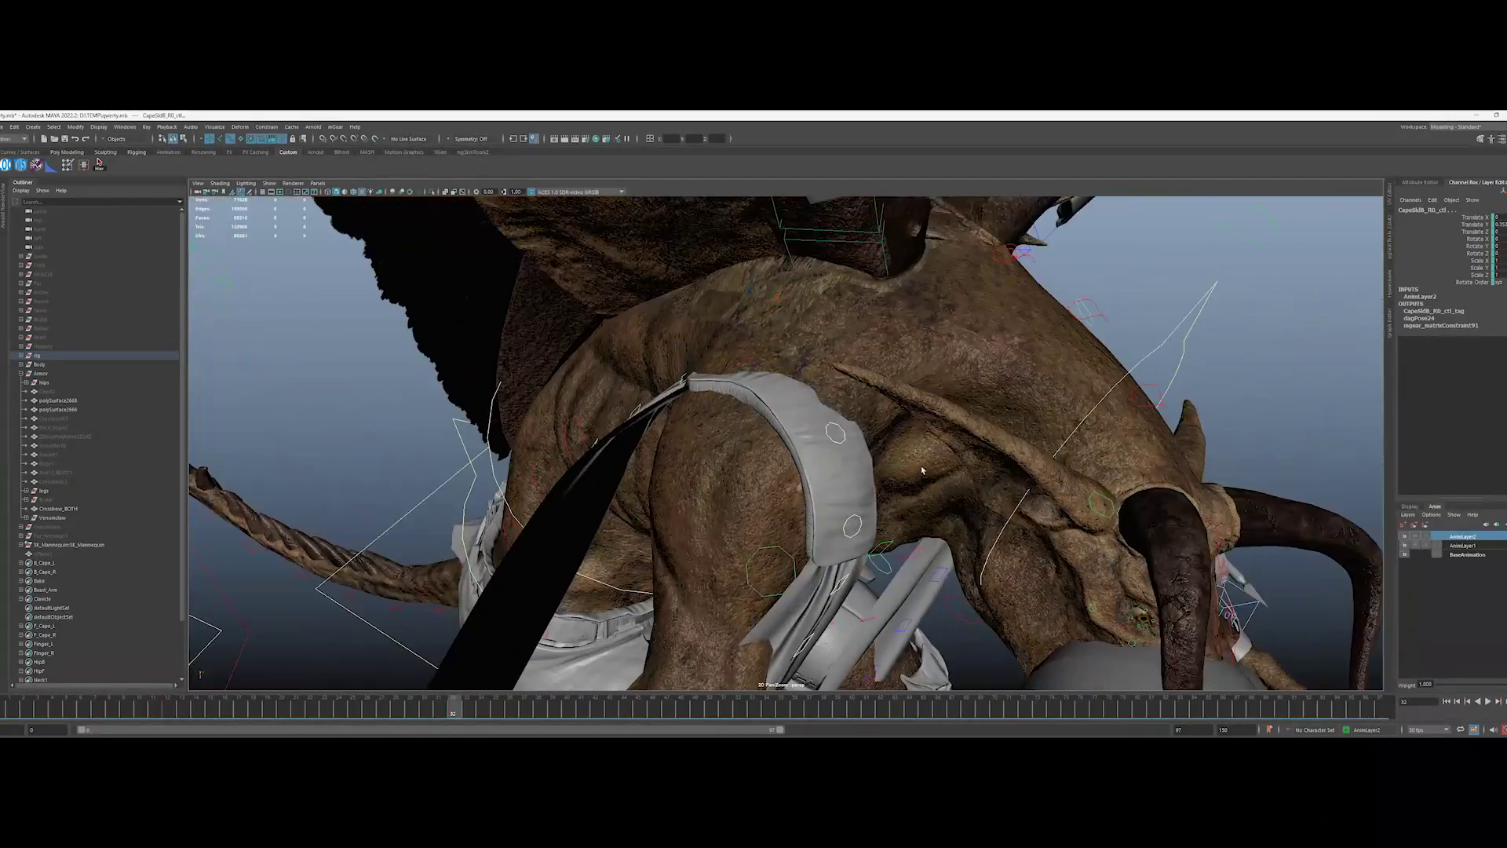
click(835, 433)
key(e)
alt+drag(923, 470, 892, 469)
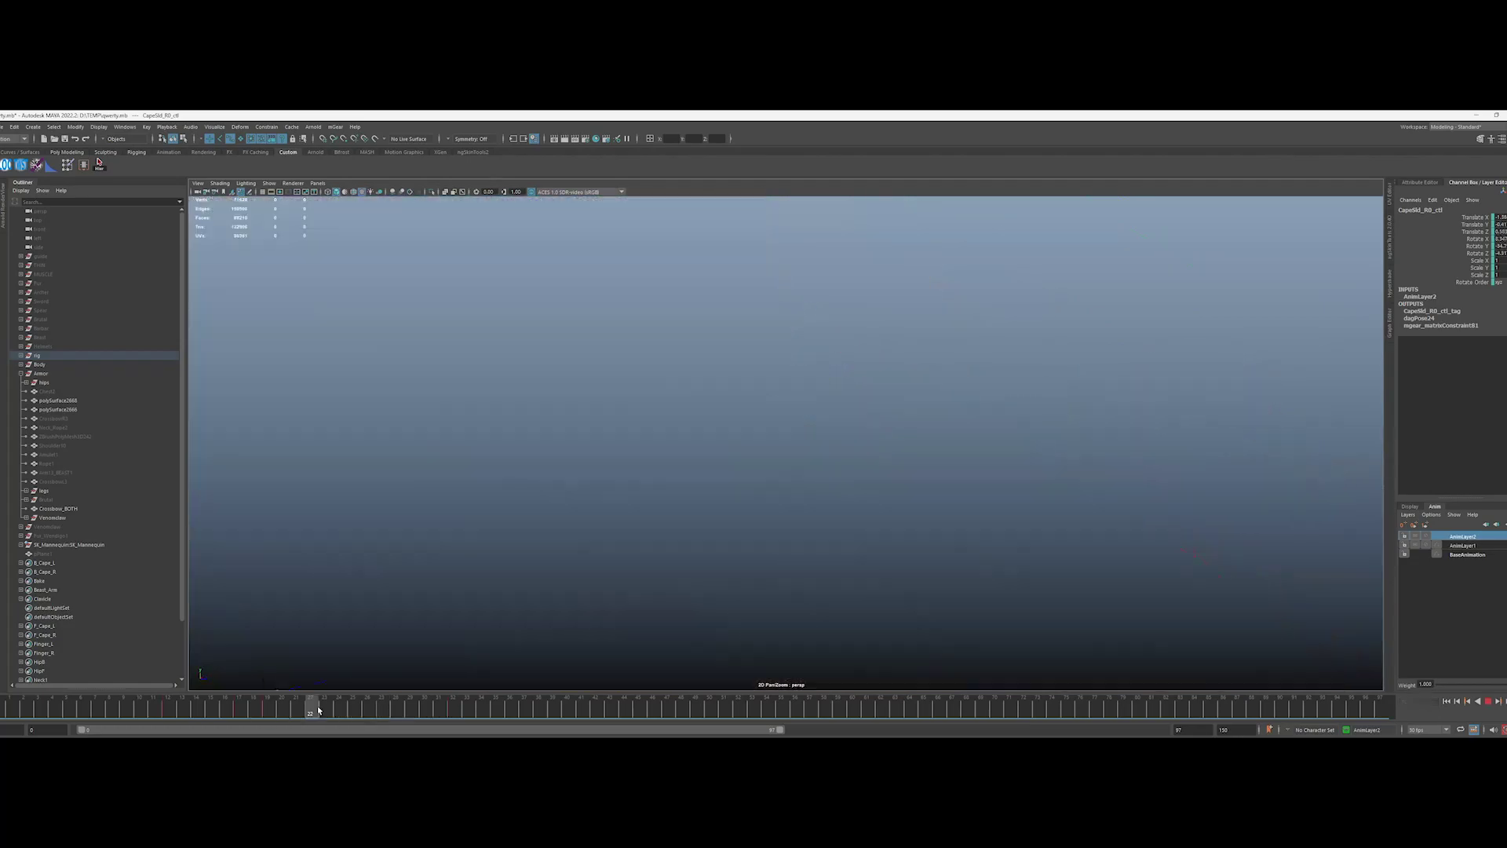
Step: Rotate and move the right cape shoulder control between frames 66 and 73 to fit the strap
right_click(1489, 539)
drag(934, 706, 1039, 706)
alt+drag(816, 440, 813, 408)
click(1107, 414)
key(e)
key(w)
alt+drag(814, 408, 894, 478)
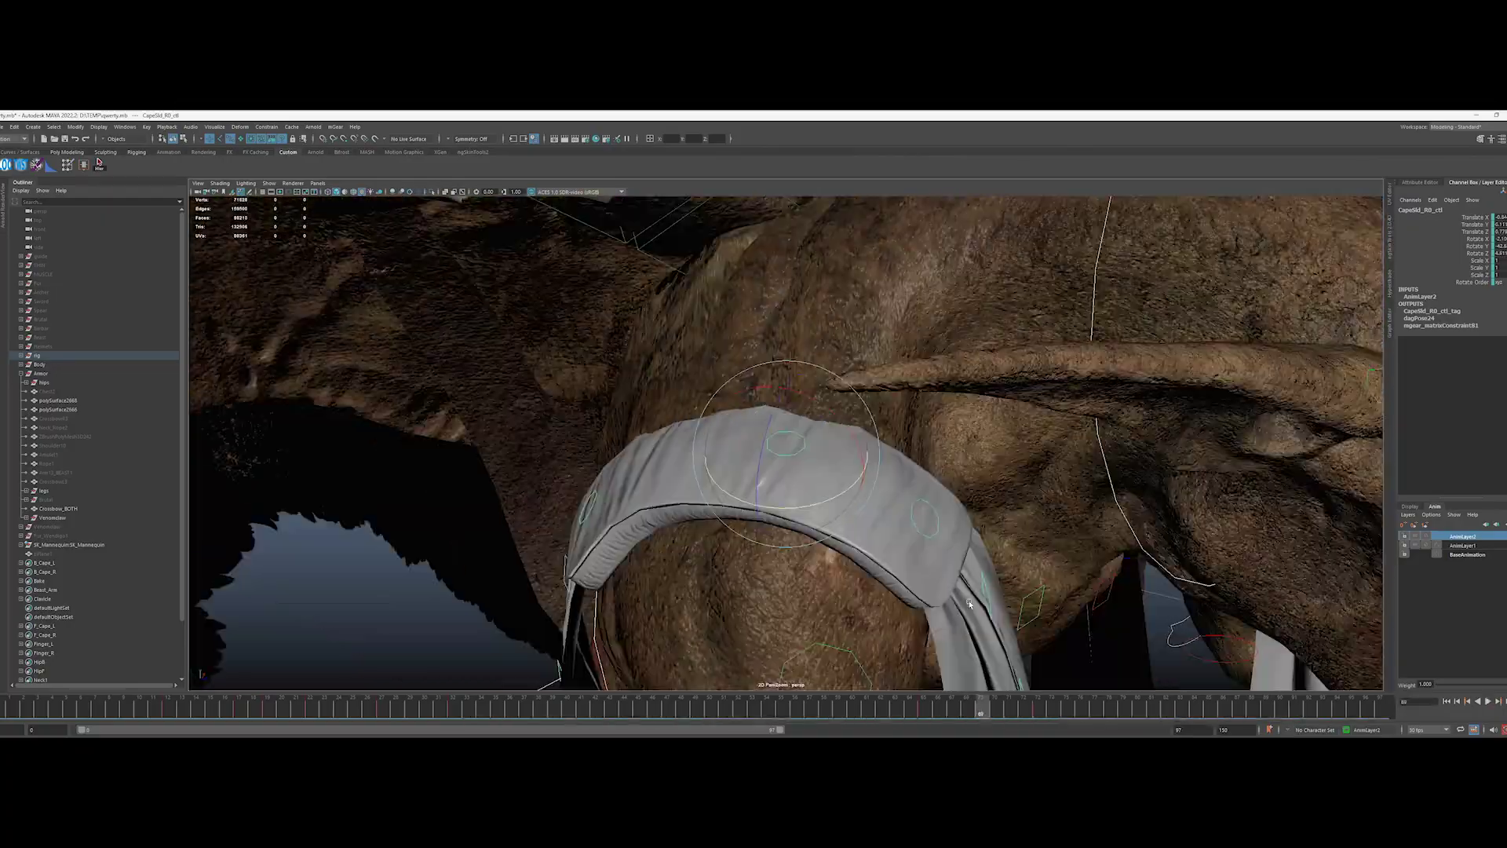
Step: Fit the right cape shoulder strap between frames 69 and 80 and merge the animation layers
key(e)
key(w)
alt+drag(854, 516, 905, 514)
scroll(863, 471, down, 5)
click(1029, 717)
key(w)
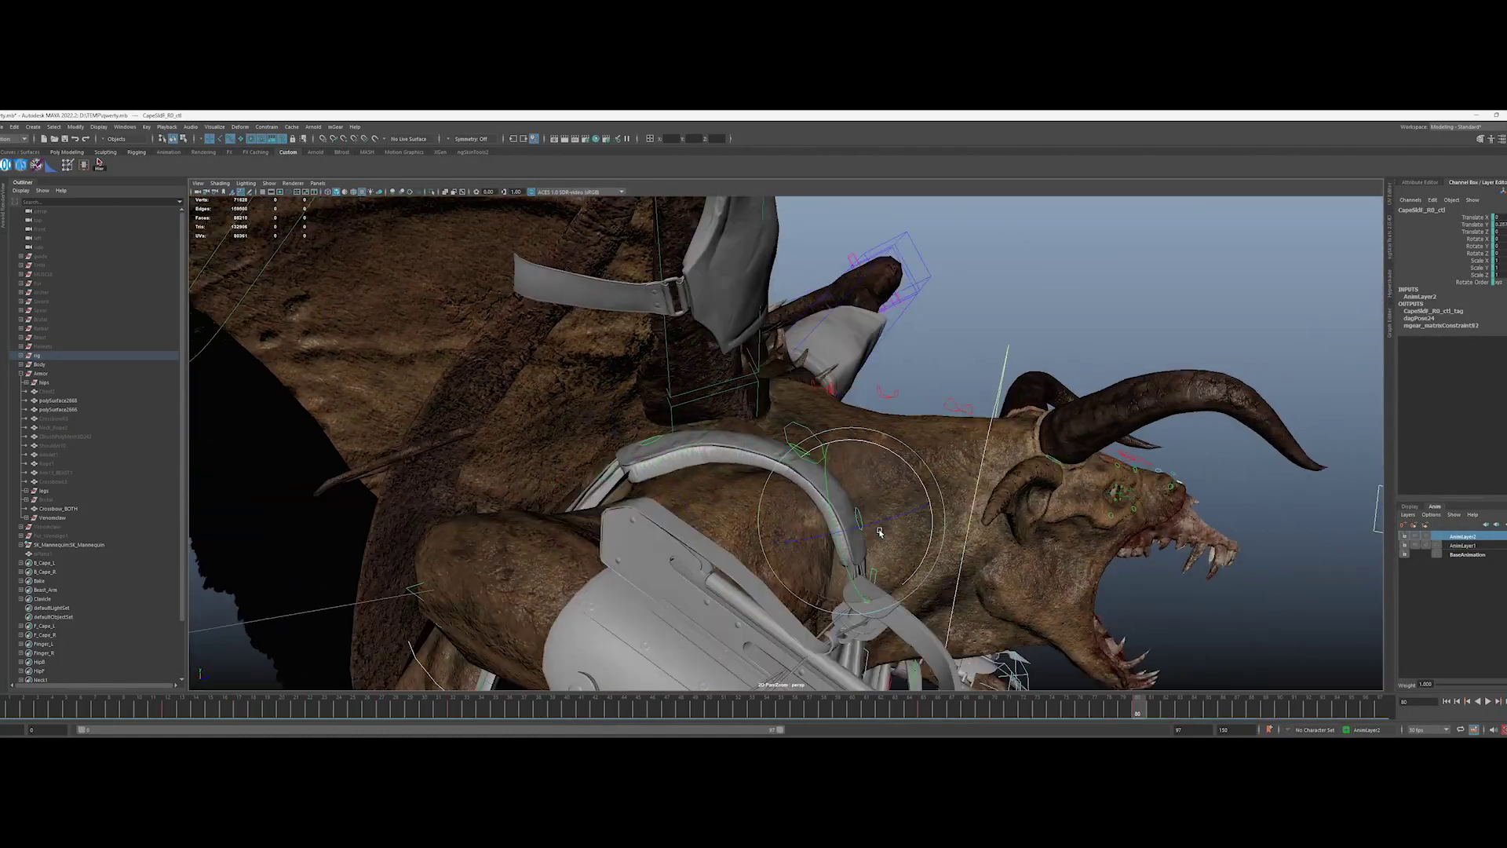
right_click(1461, 536)
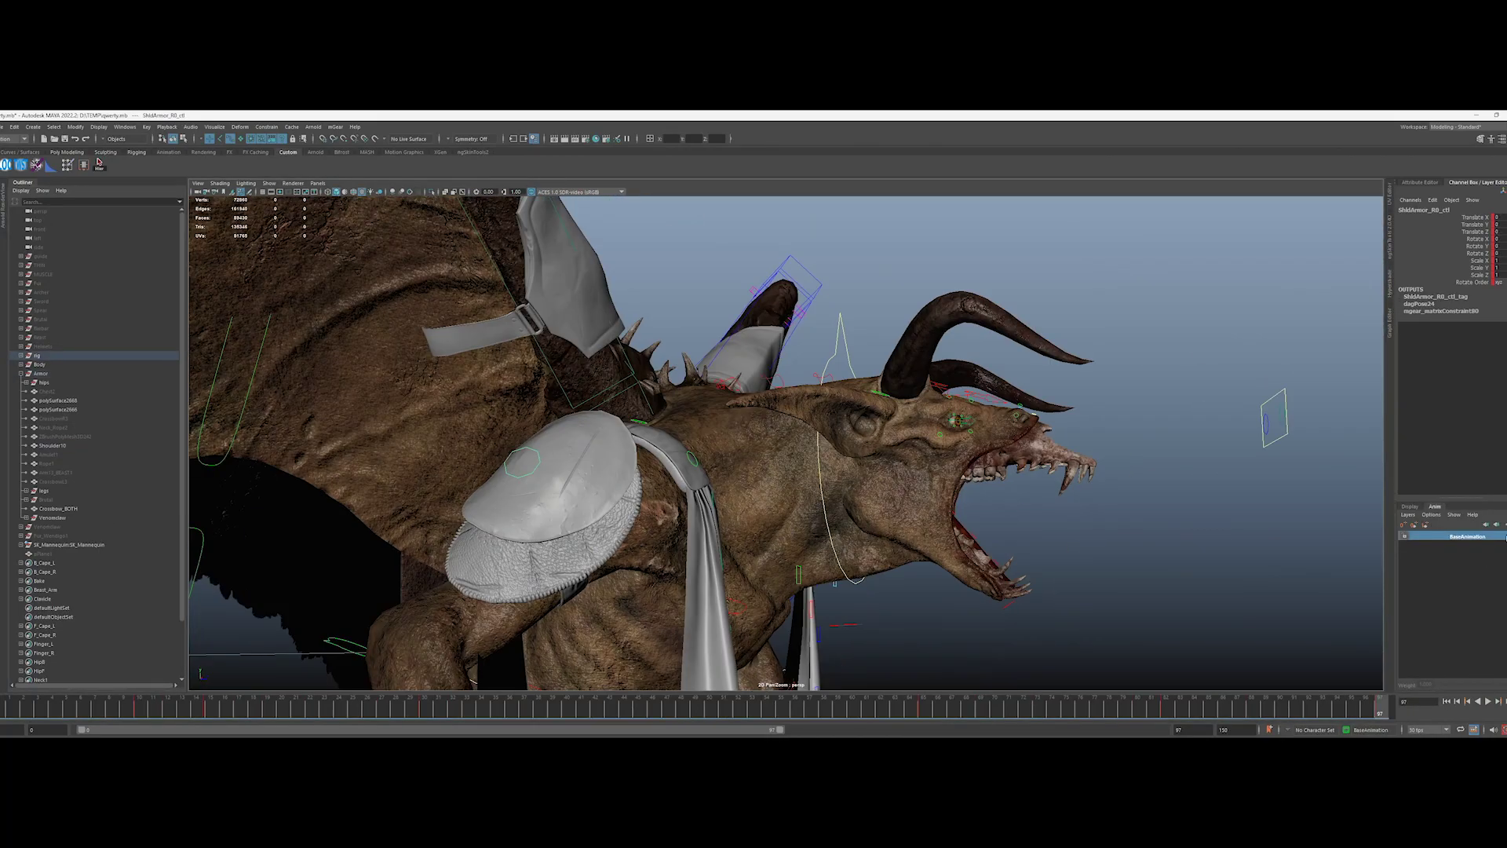
Step: Add an animation layer for the right shoulder armor control and rotate the pad between frames 16 and 21
click(1504, 524)
alt+drag(1044, 495, 1266, 477)
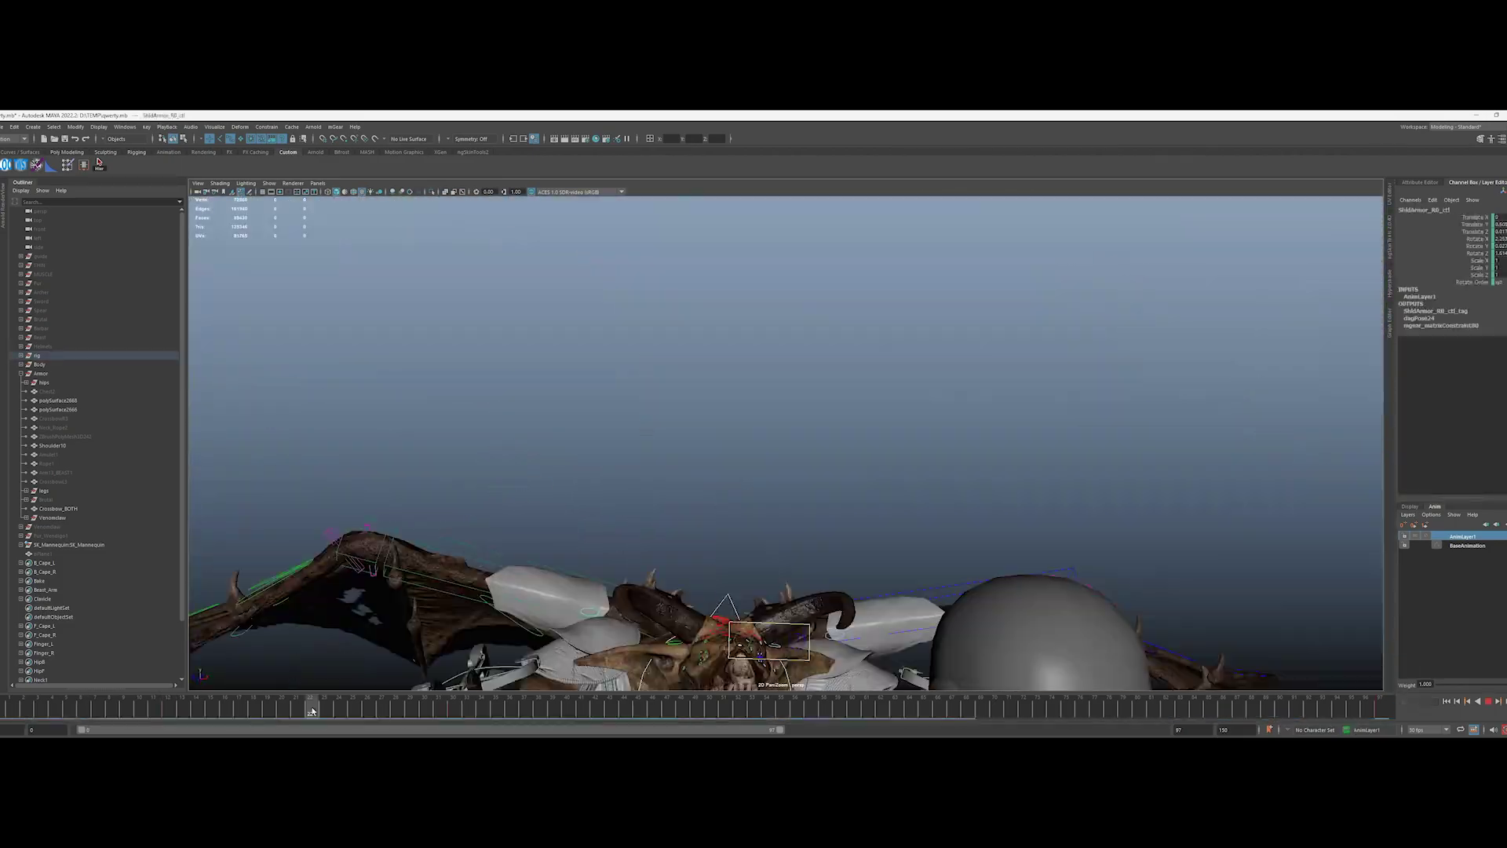
click(298, 710)
alt+drag(706, 502, 839, 387)
right_click(780, 487)
click(225, 711)
click(244, 712)
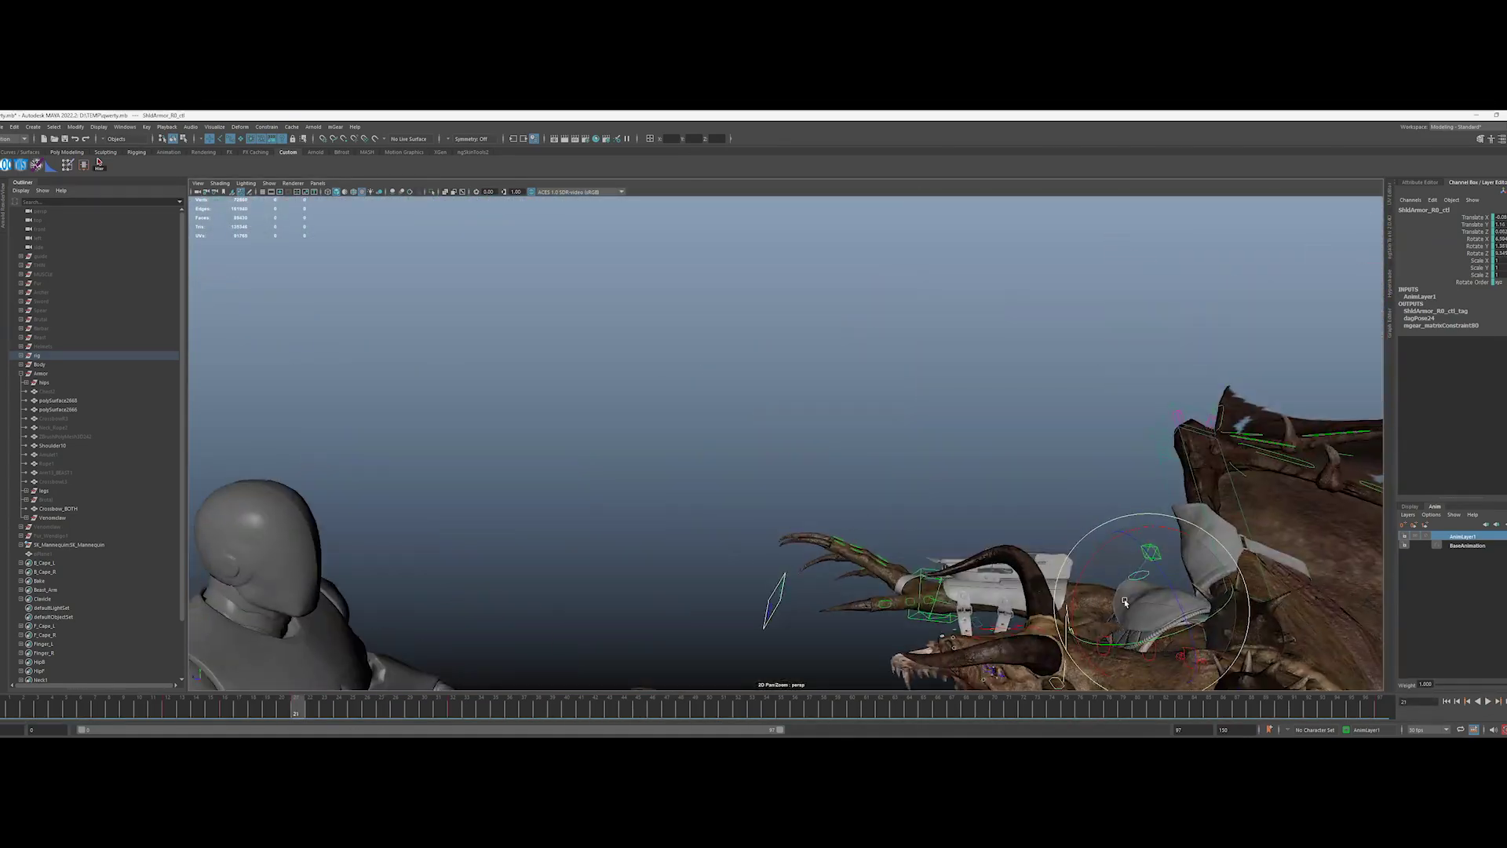
Step: Play the leap and move the right shoulder armor control at frame 74
key(alt+v)
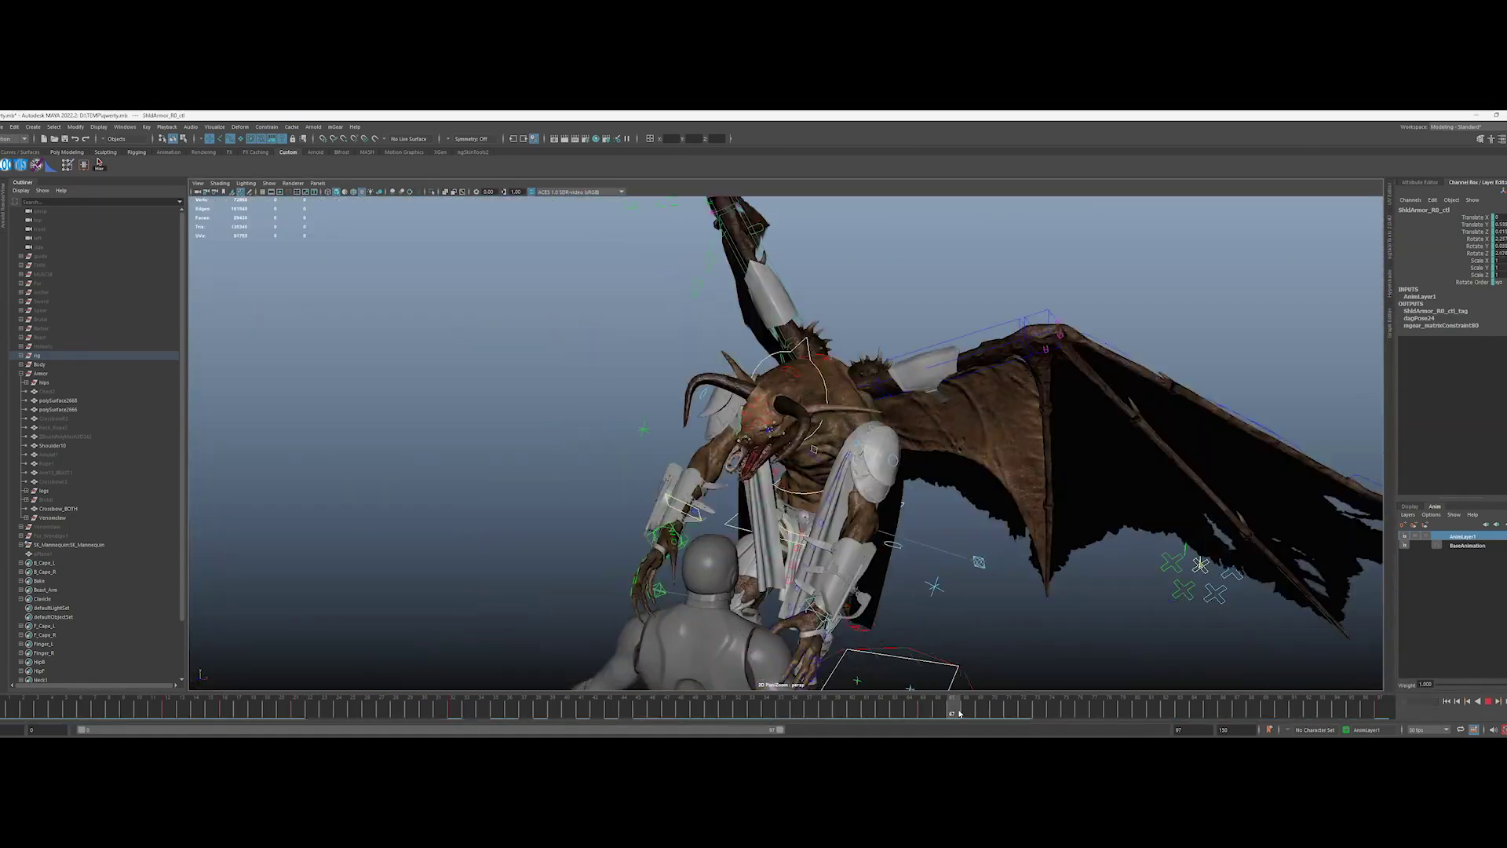
click(1052, 710)
key(f)
alt+drag(918, 581, 951, 583)
key(w)
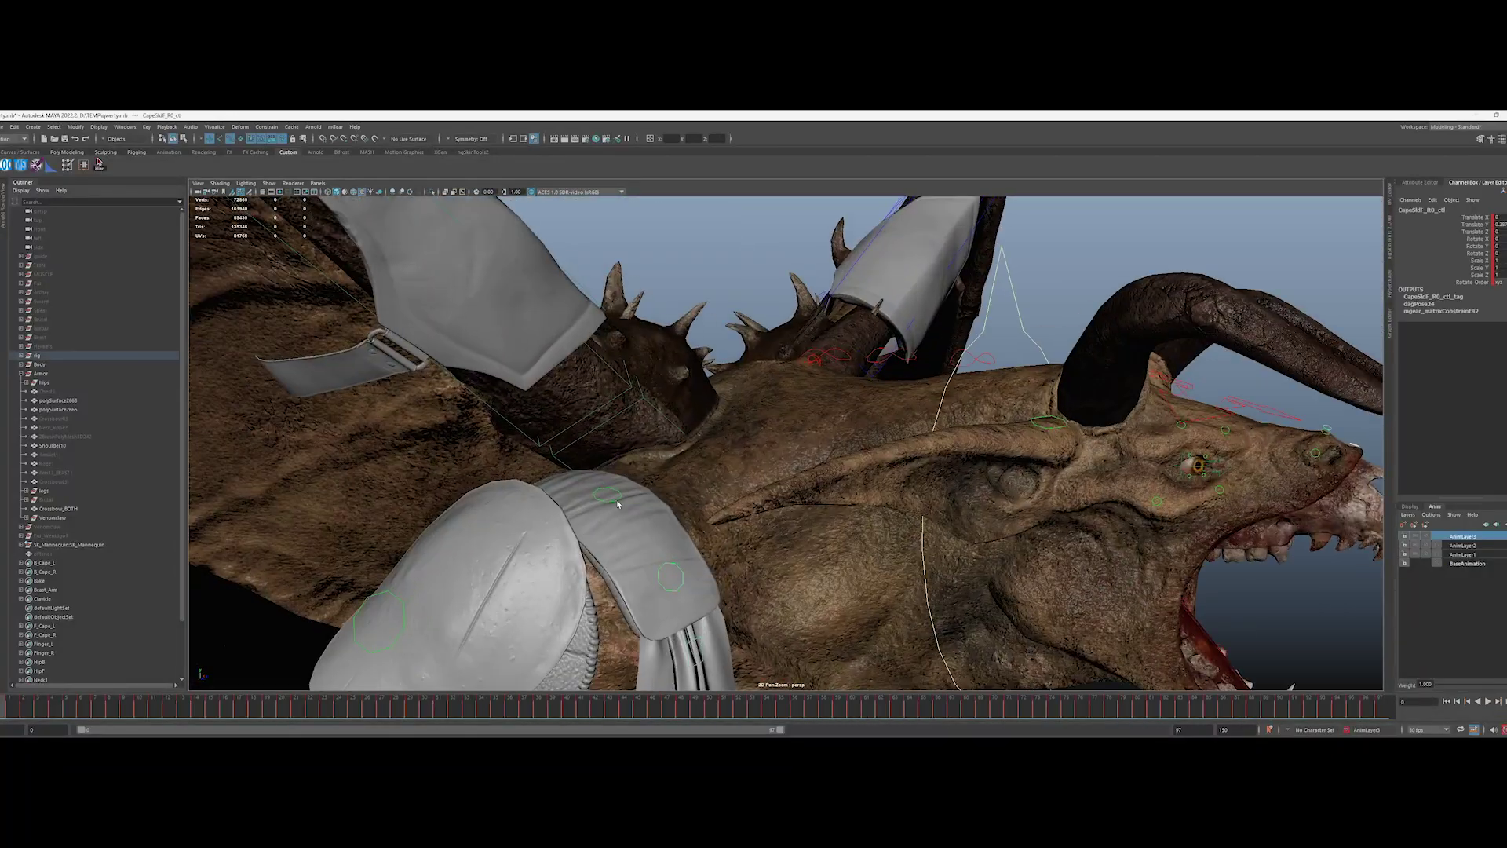
Step: Set a zero key at frame 87 on the right cape shoulder layer and merge all animation layers
alt+drag(616, 499, 680, 542)
key(space)
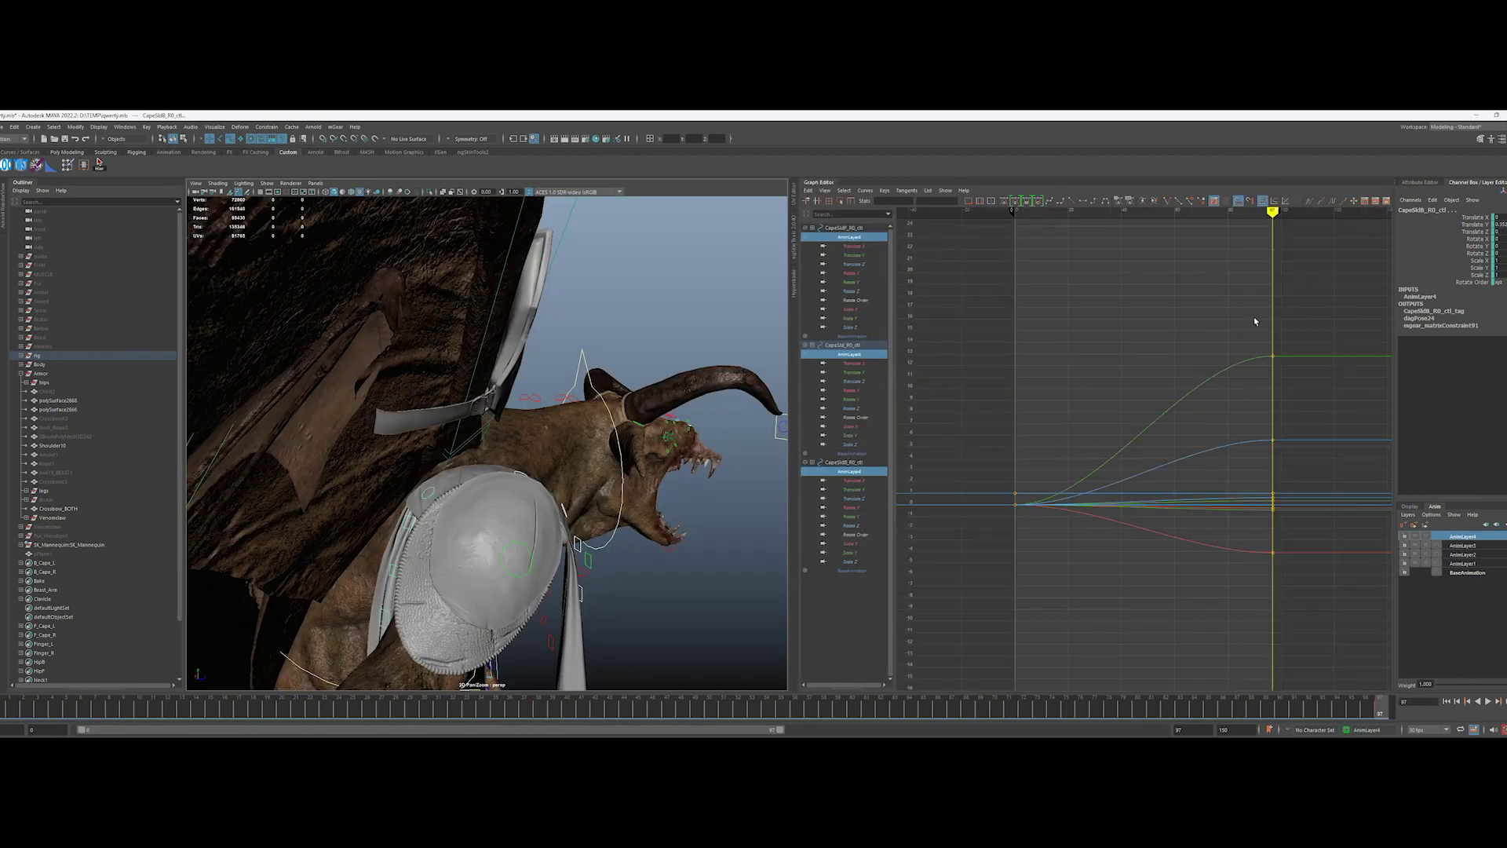
click(1239, 706)
click(1403, 524)
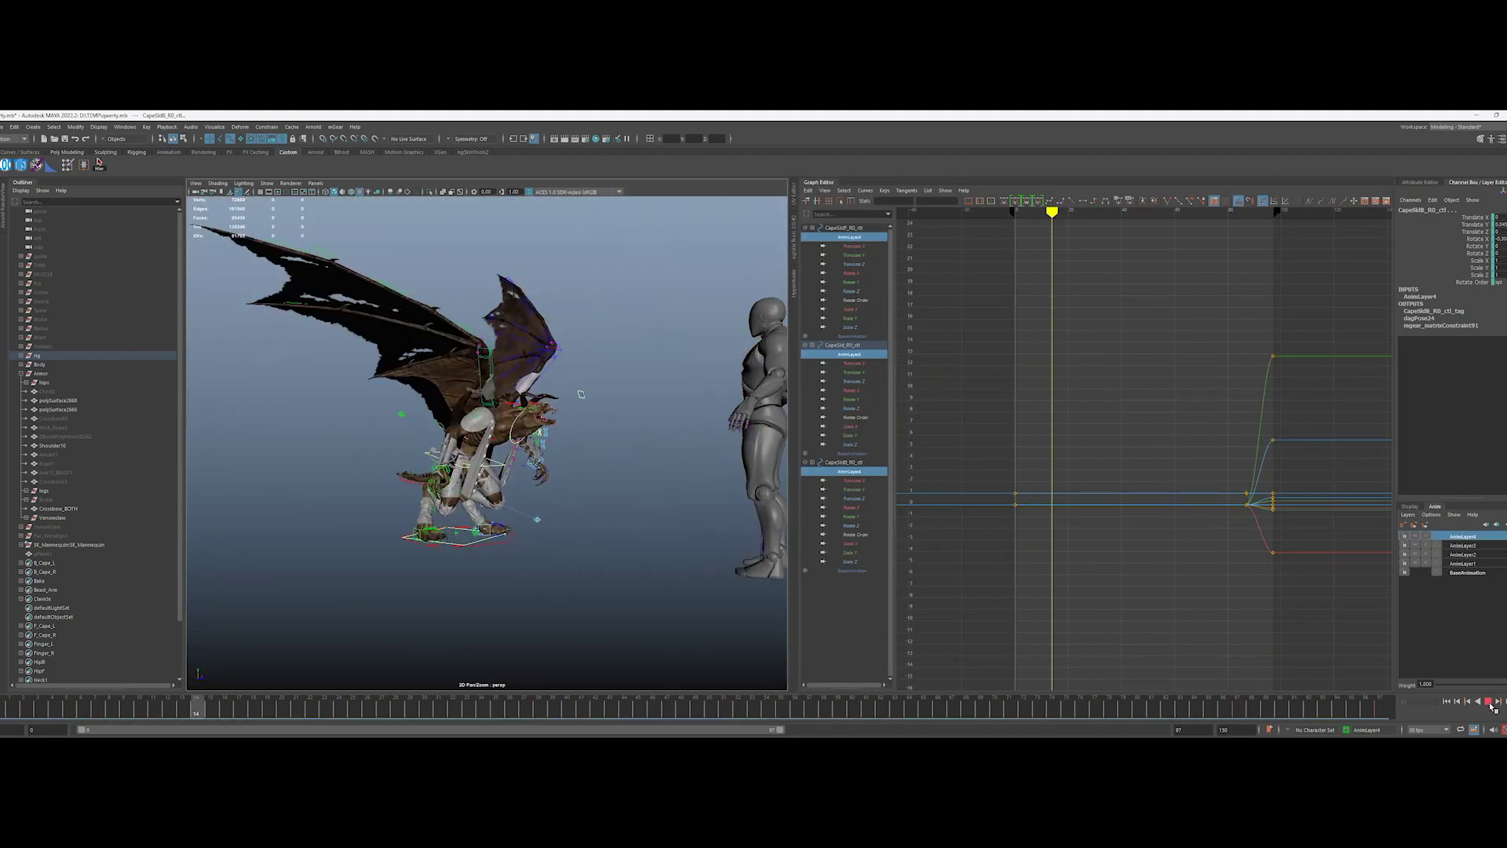
shift+click(1473, 575)
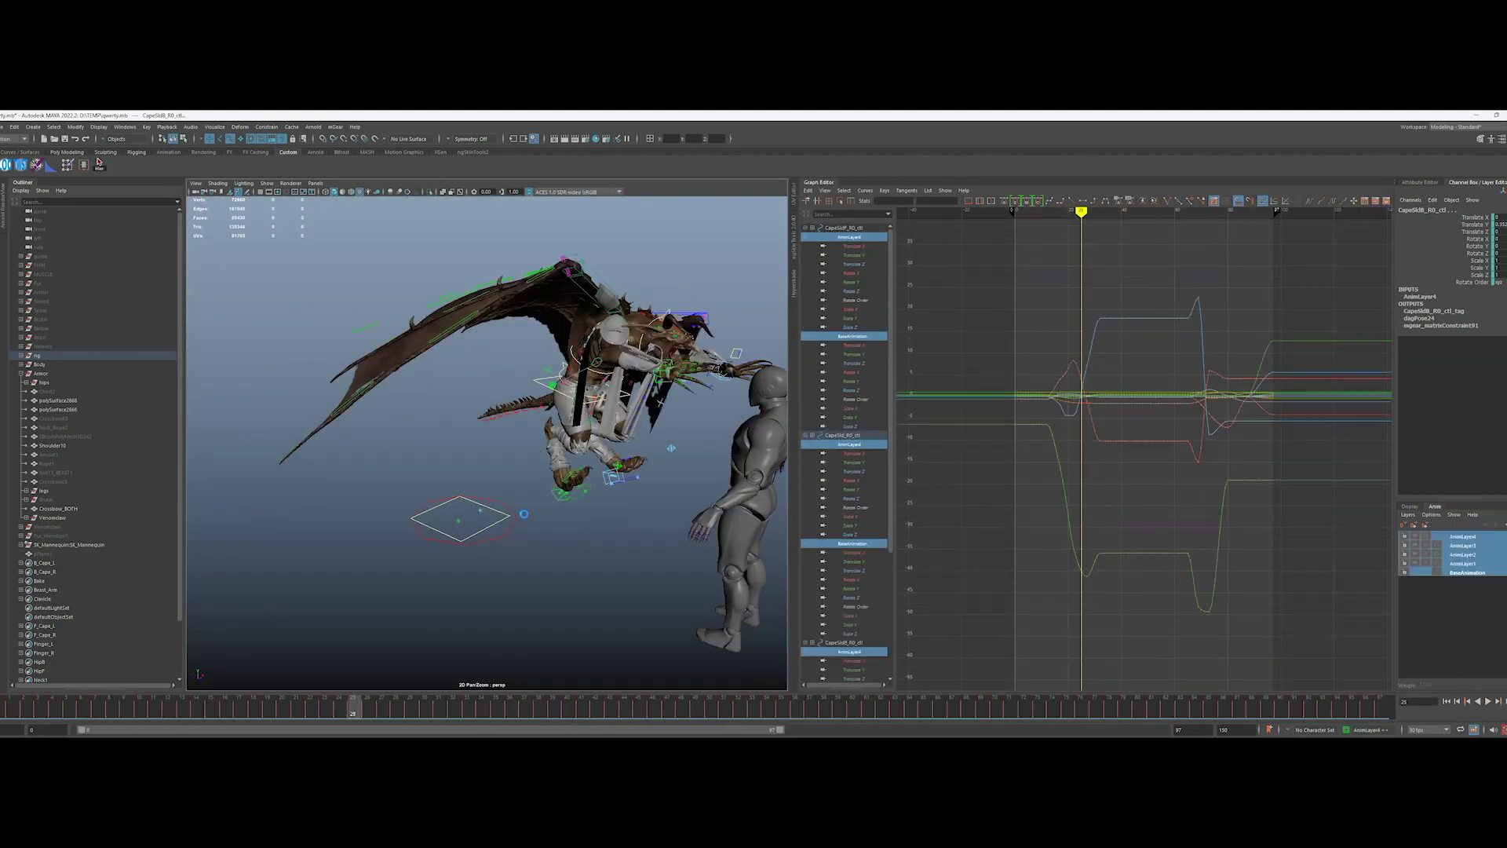
Step: Put the front cape controls on a new animation layer and rotate the first right front cape control at frame 12
click(83, 509)
click(1502, 524)
alt+drag(583, 471, 439, 503)
click(1079, 707)
click(167, 707)
alt+drag(330, 549, 431, 572)
scroll(471, 439, up, 5)
click(497, 362)
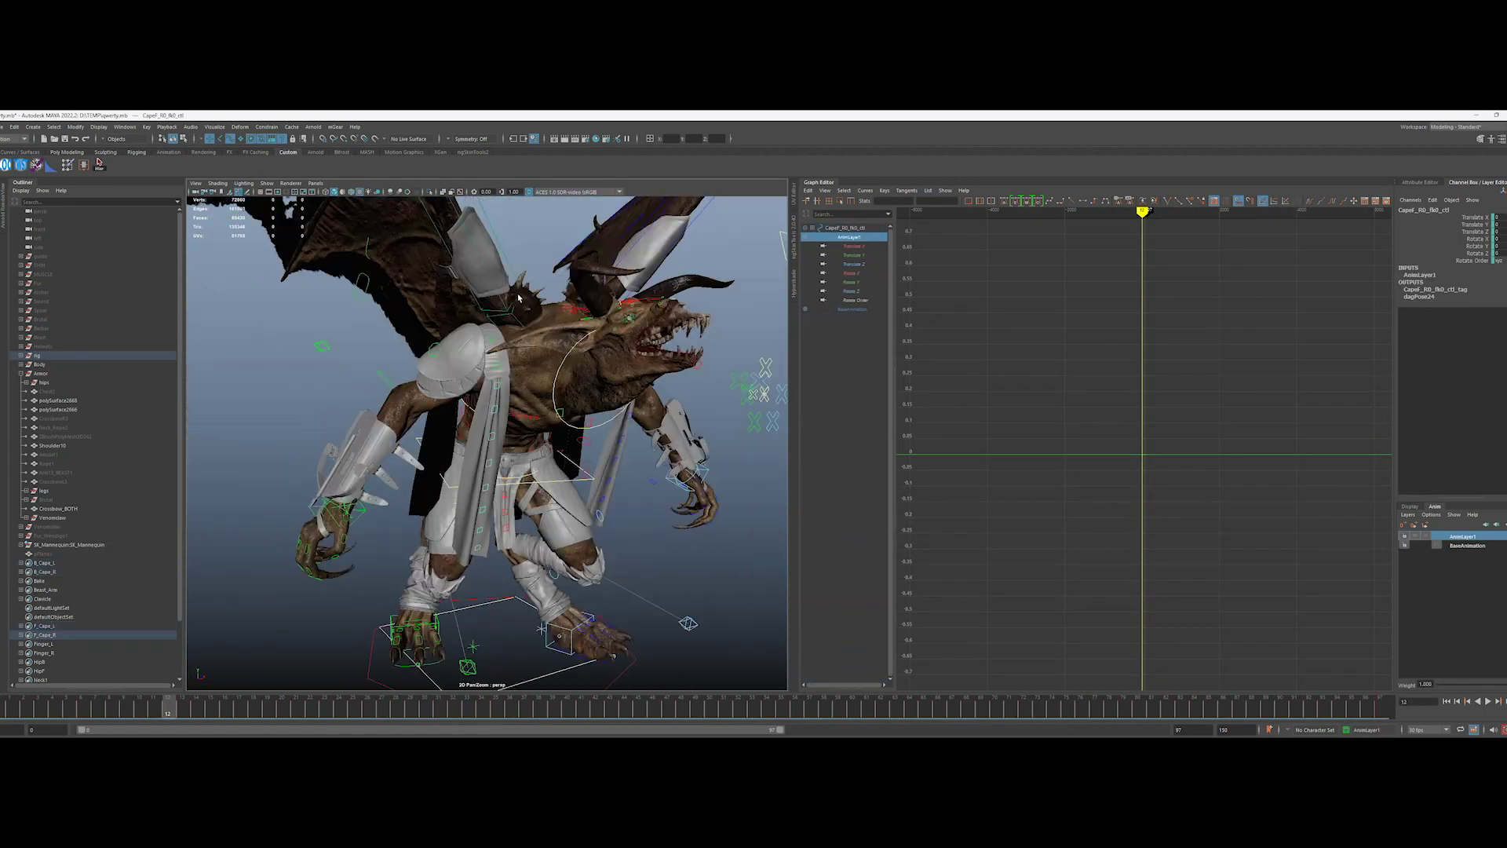
alt+drag(518, 297, 477, 302)
drag(494, 440, 369, 439)
Step: Rotate the first left front cape control at frame 12 and check the front cape up to frame 36
click(608, 338)
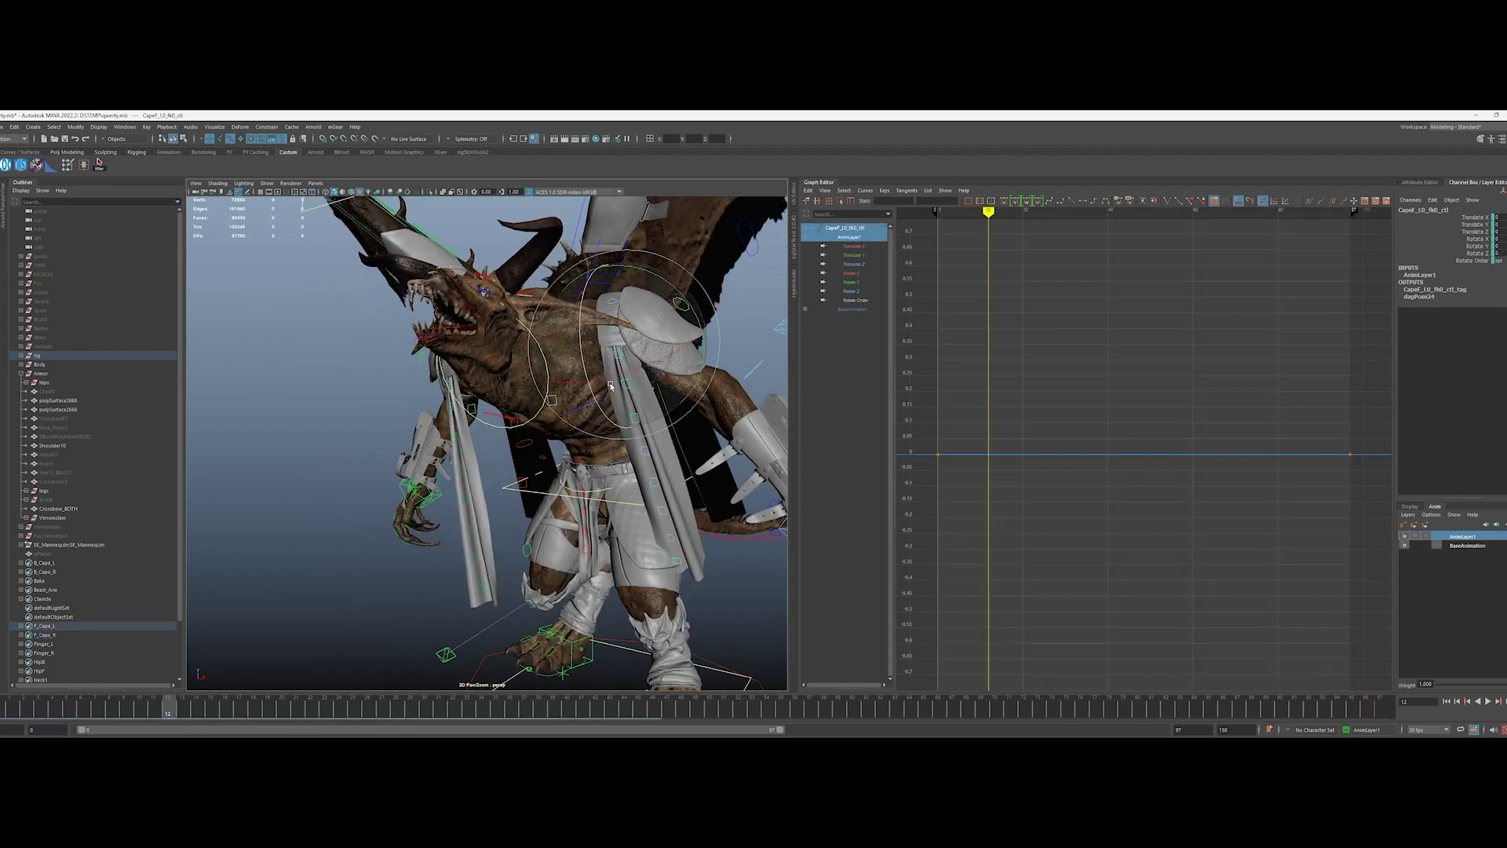
drag(620, 440, 667, 463)
alt+drag(628, 440, 456, 439)
alt+drag(550, 439, 409, 463)
click(83, 510)
drag(186, 710, 511, 710)
Step: Adjust the damping and stiffness values of the cape spring control beside the creature and play the animation
alt+drag(691, 581, 505, 613)
scroll(504, 613, down, 5)
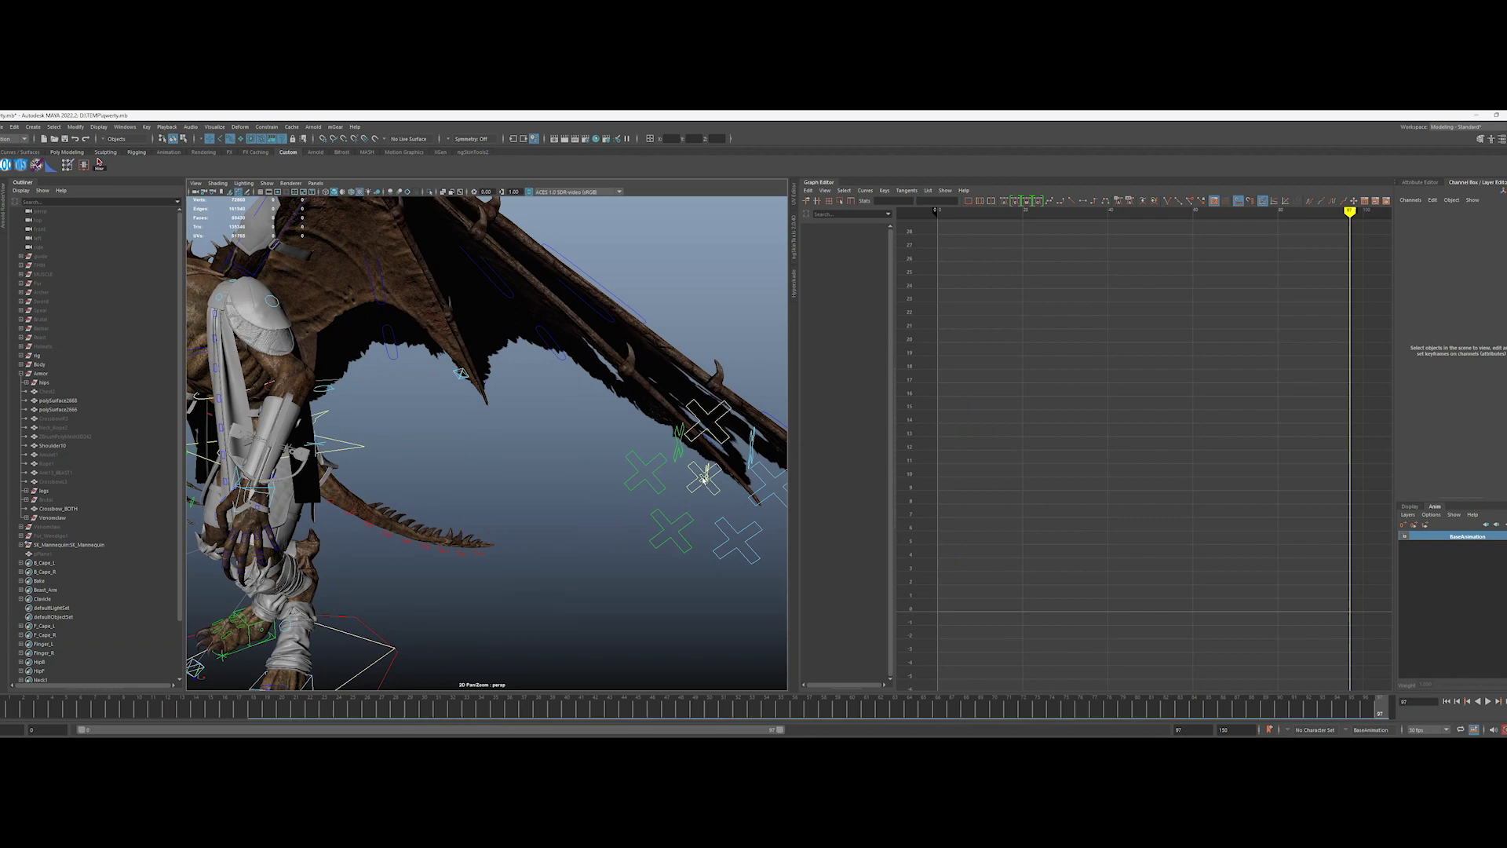
alt+drag(706, 474, 760, 538)
scroll(492, 437, up, 5)
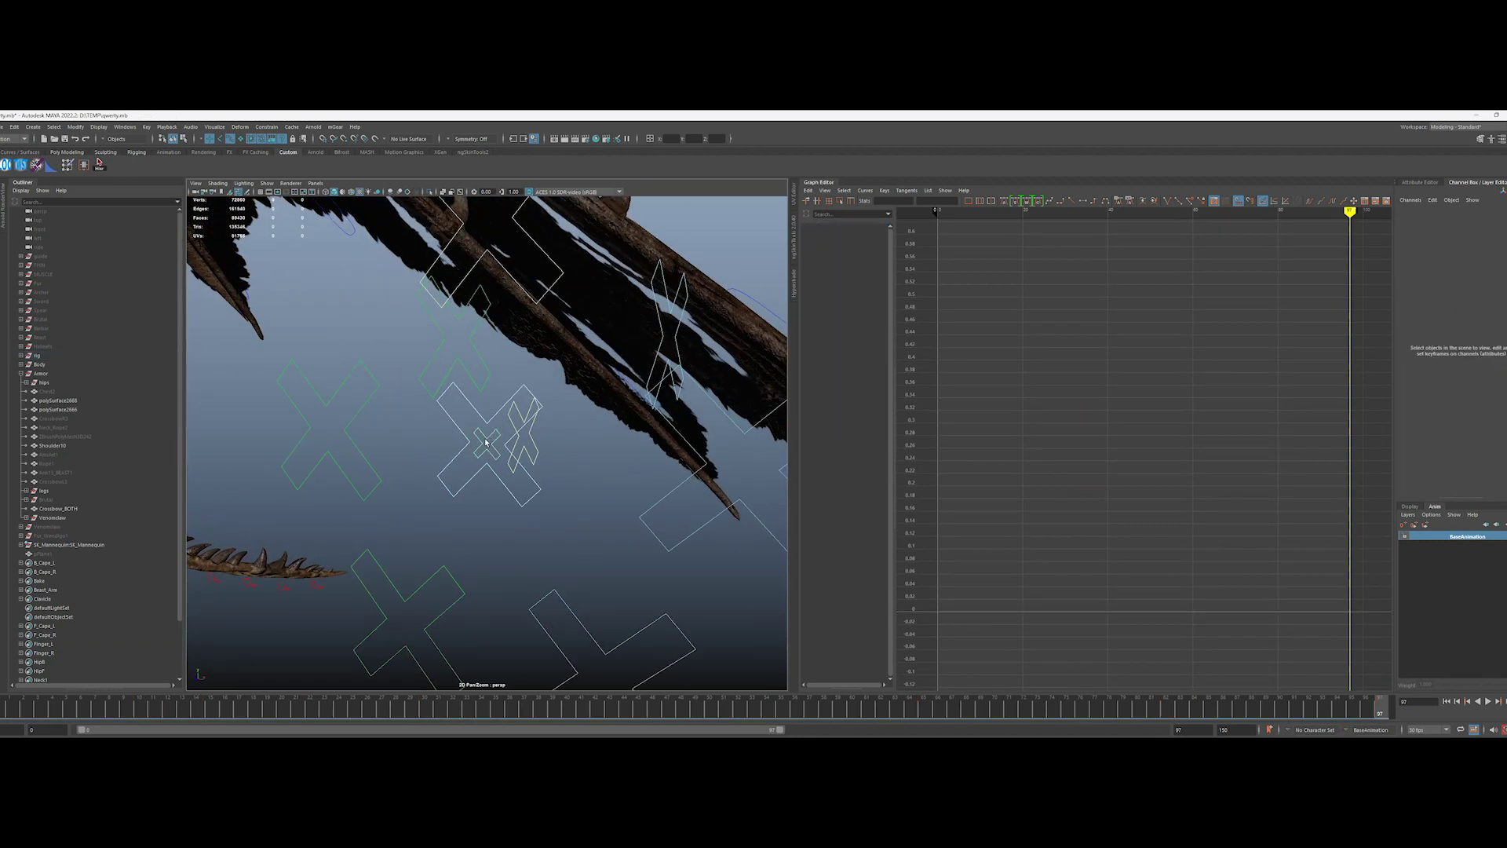
click(492, 437)
key(f)
scroll(1231, 373, down, 5)
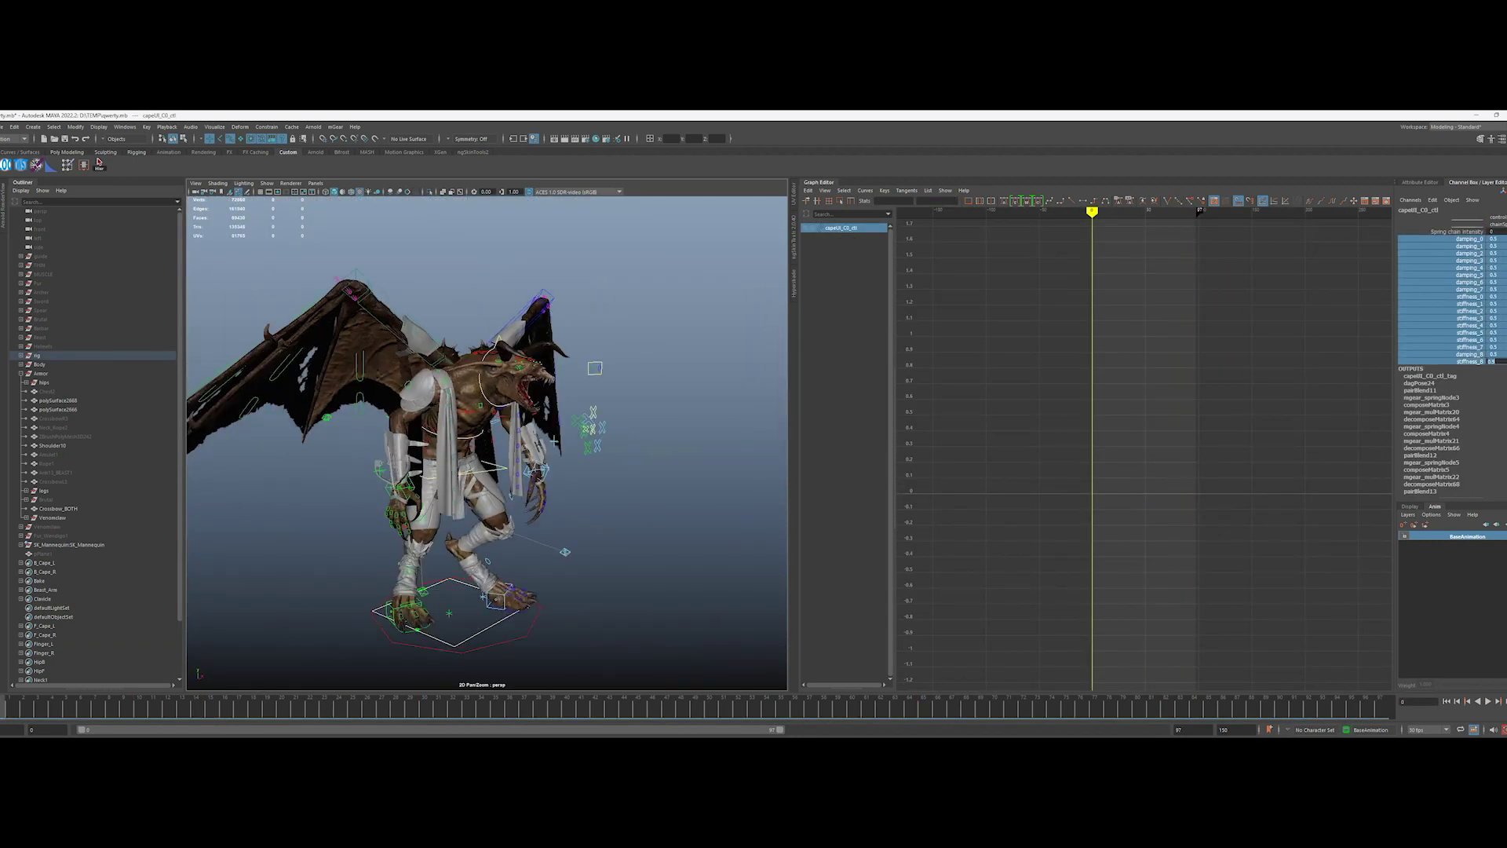
click(1489, 701)
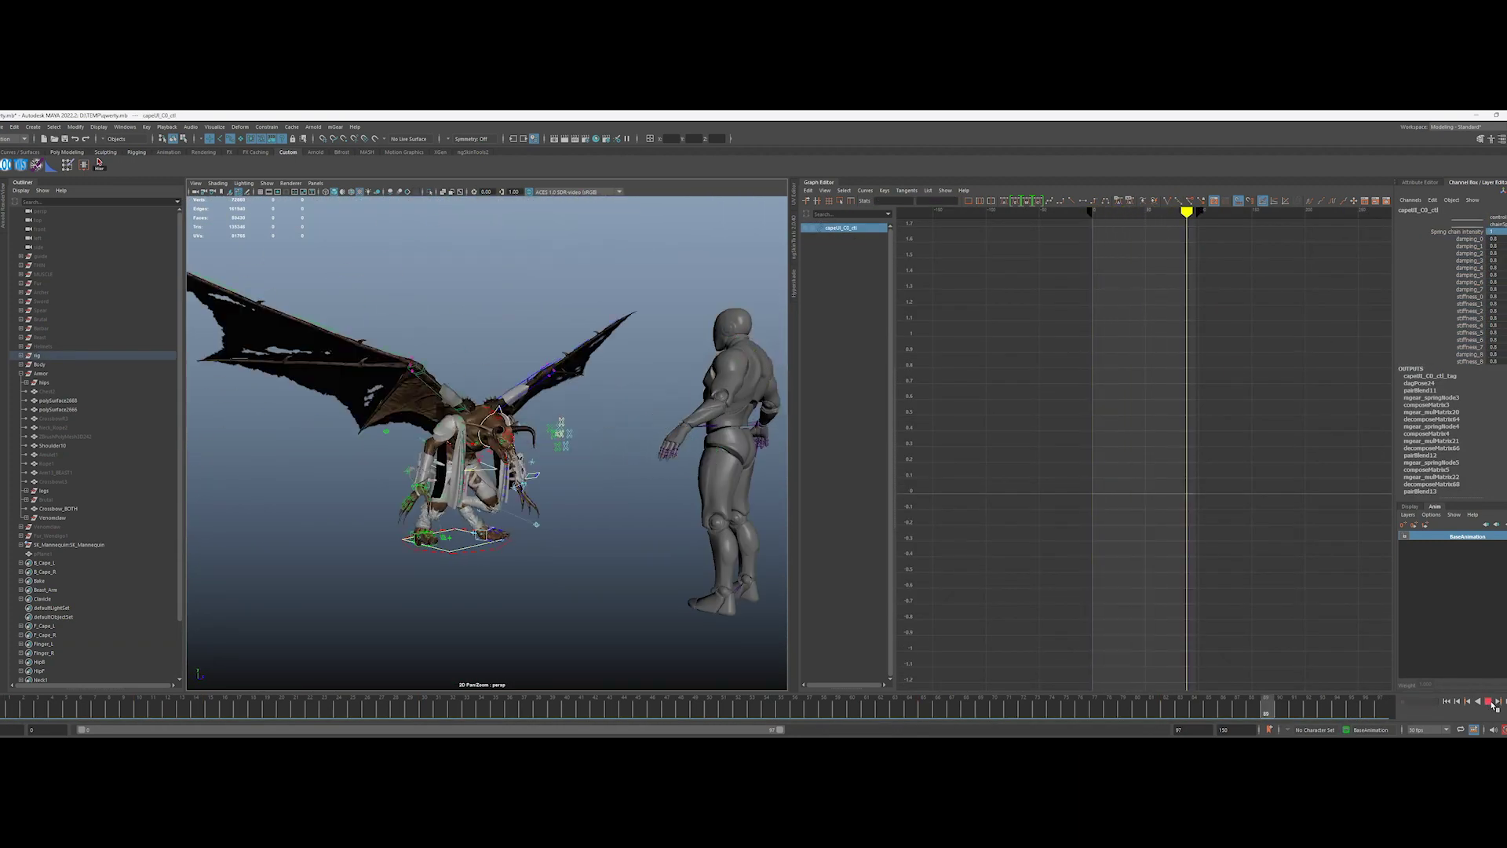
Step: Undo the last cape bake, then create locators constrained to all front and back cape controls and bake them
click(84, 165)
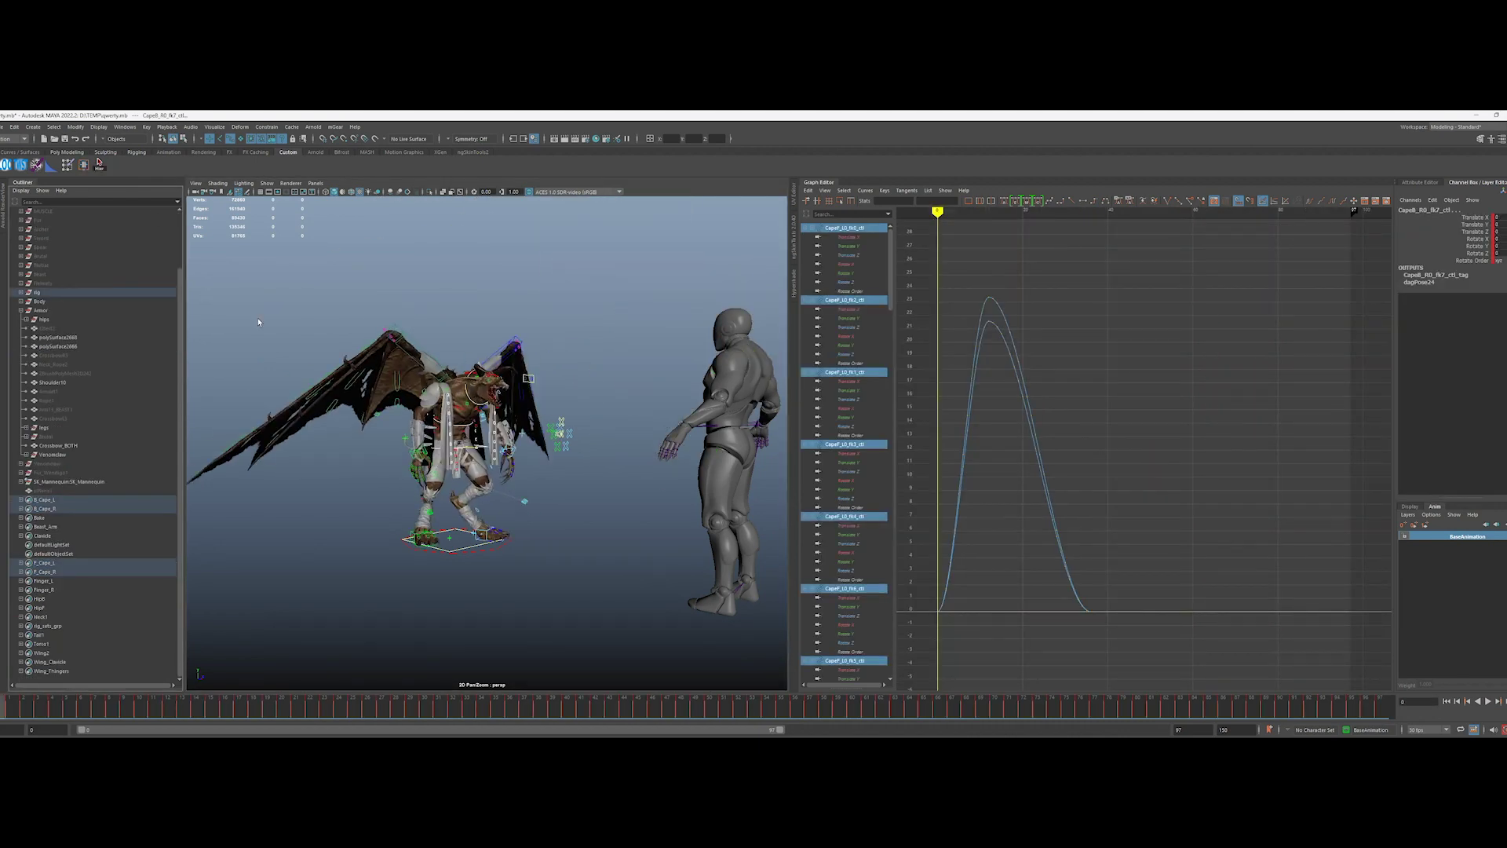
key(ctrl+z)
mouse_move(518, 489)
alt+mouse_down()
mouse_move(330, 489)
mouse_move(510, 489)
alt+mouse_up()
right_click(44, 501)
click(80, 510)
click(6, 164)
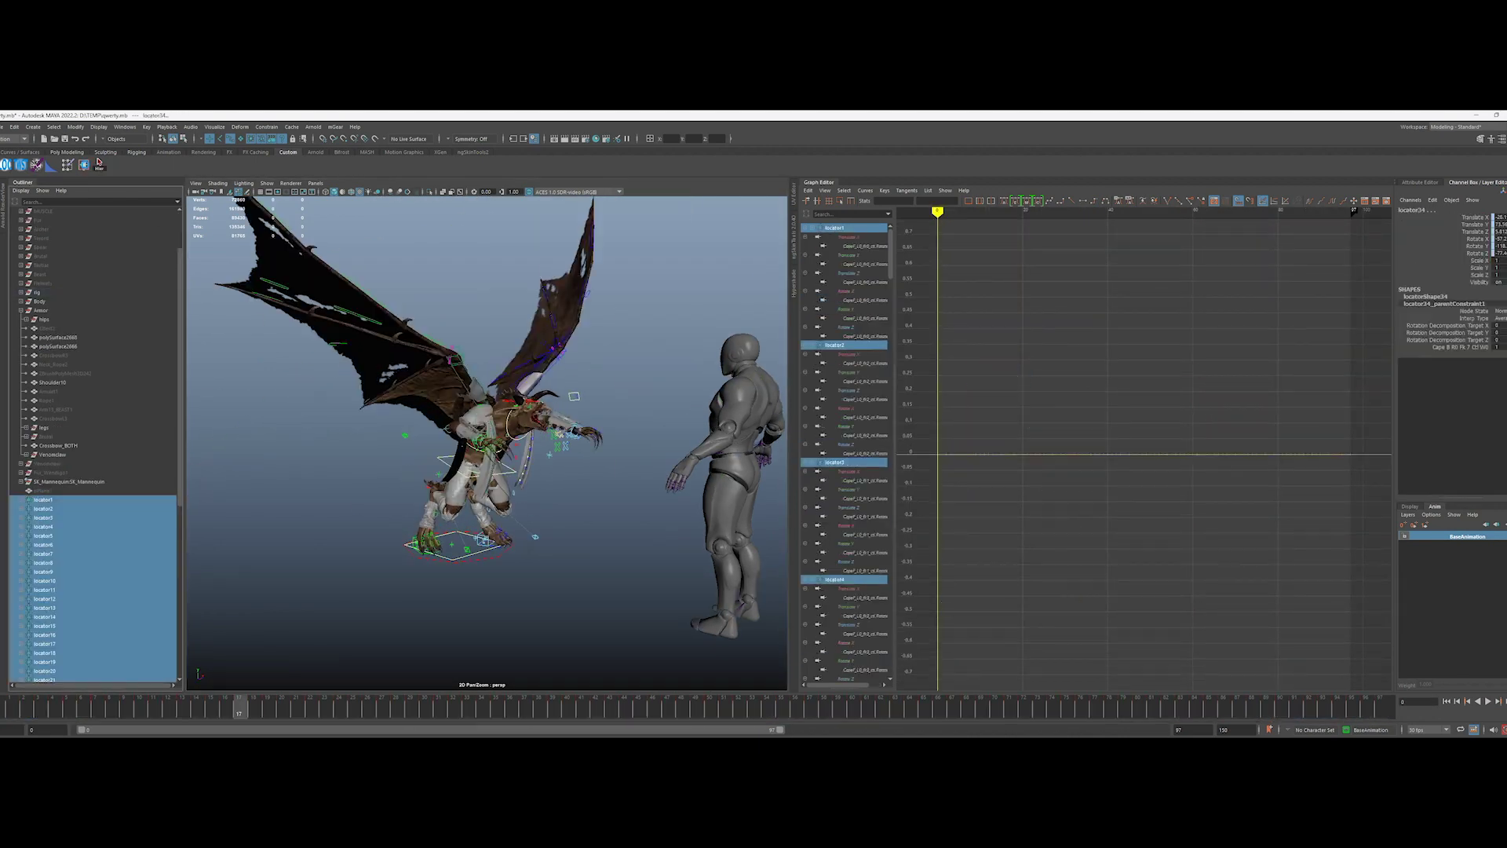
click(99, 162)
Step: Clean up the locator group by deleting the leftover nodes and unparenting the baked locators
click(43, 499)
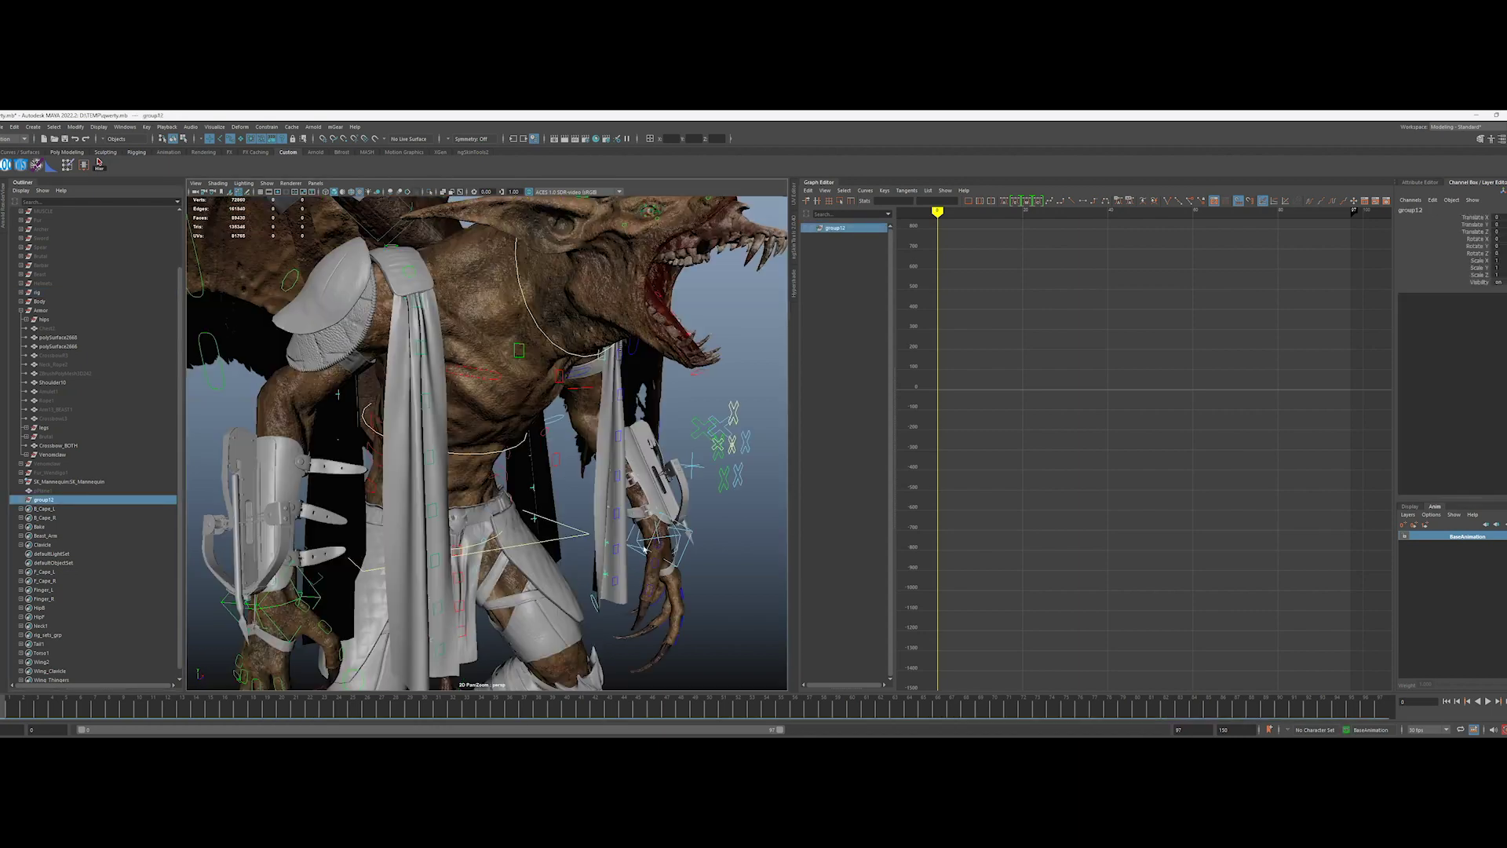
key(ctrl+1)
shift+click(20, 499)
click(58, 510)
scroll(57, 510, down, 5)
key(Delete)
shift+click(48, 402)
key(ctrl+1)
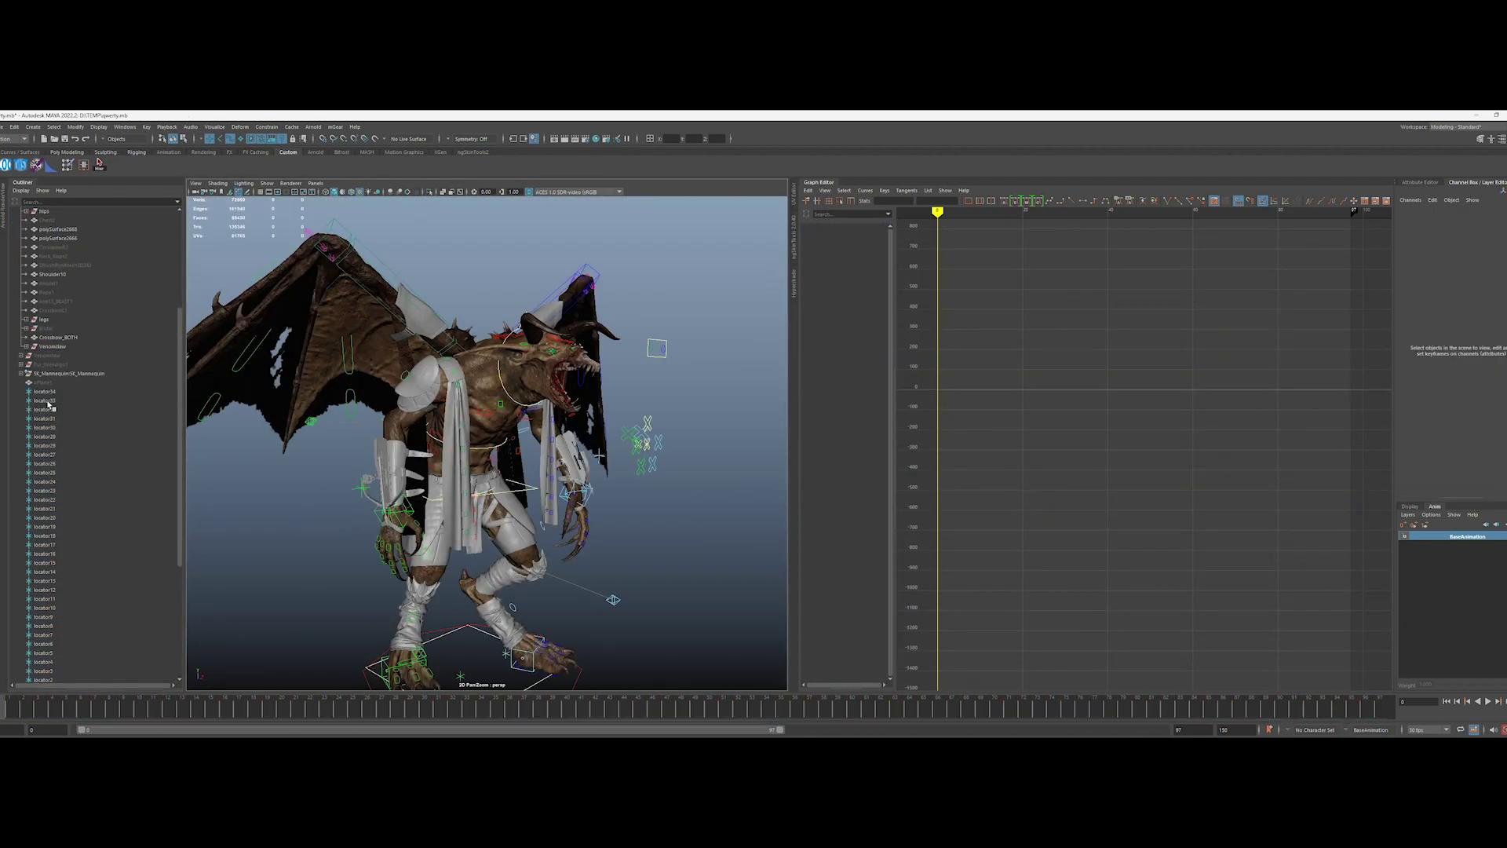
key(shift+p)
Step: Isolate the cape controls and their locators in the viewport
ctrl+click(48, 502)
click(82, 569)
key(ctrl+1)
key(f)
alt+drag(723, 384, 777, 384)
Step: Constrain the cape controls to their matching locators, one pair after another
click(590, 265)
drag(589, 264, 596, 286)
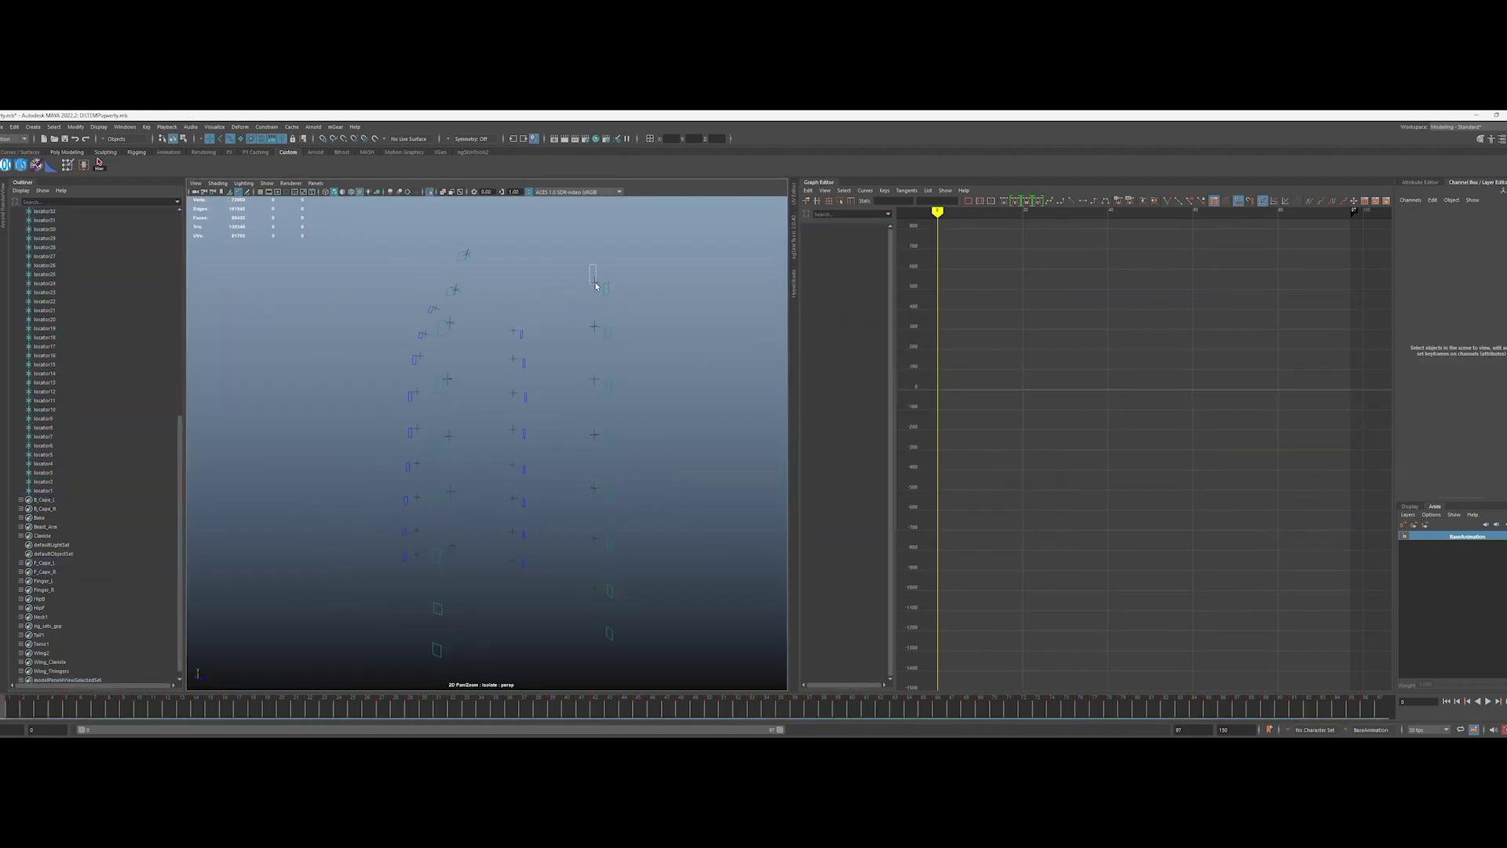
drag(1285, 255, 715, 256)
click(605, 332)
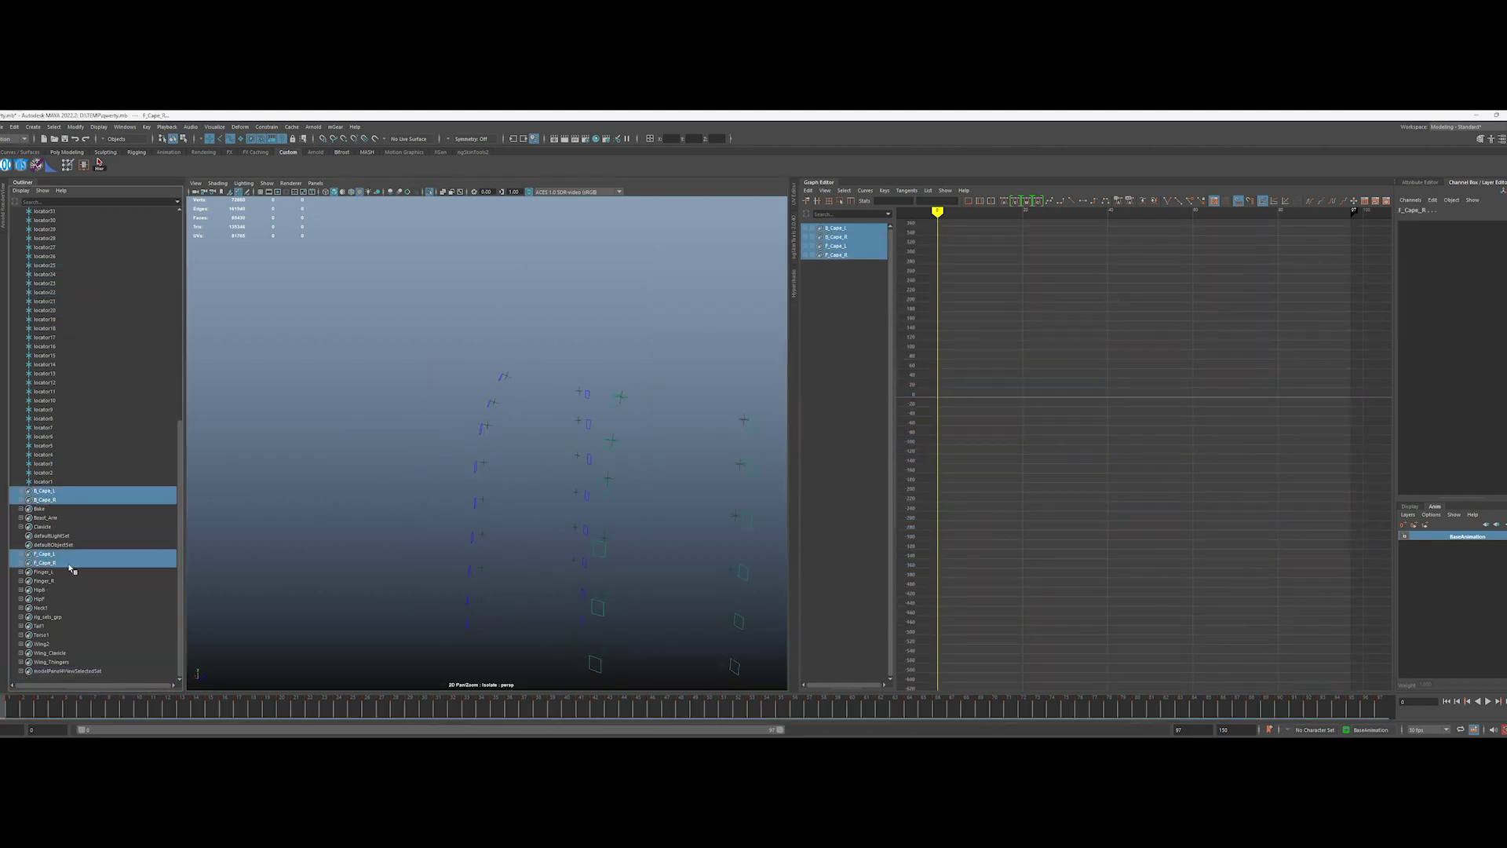
Step: Bake the controls of all four cape sets, delete the locators and exit the isolated view
click(68, 568)
click(1231, 632)
click(69, 481)
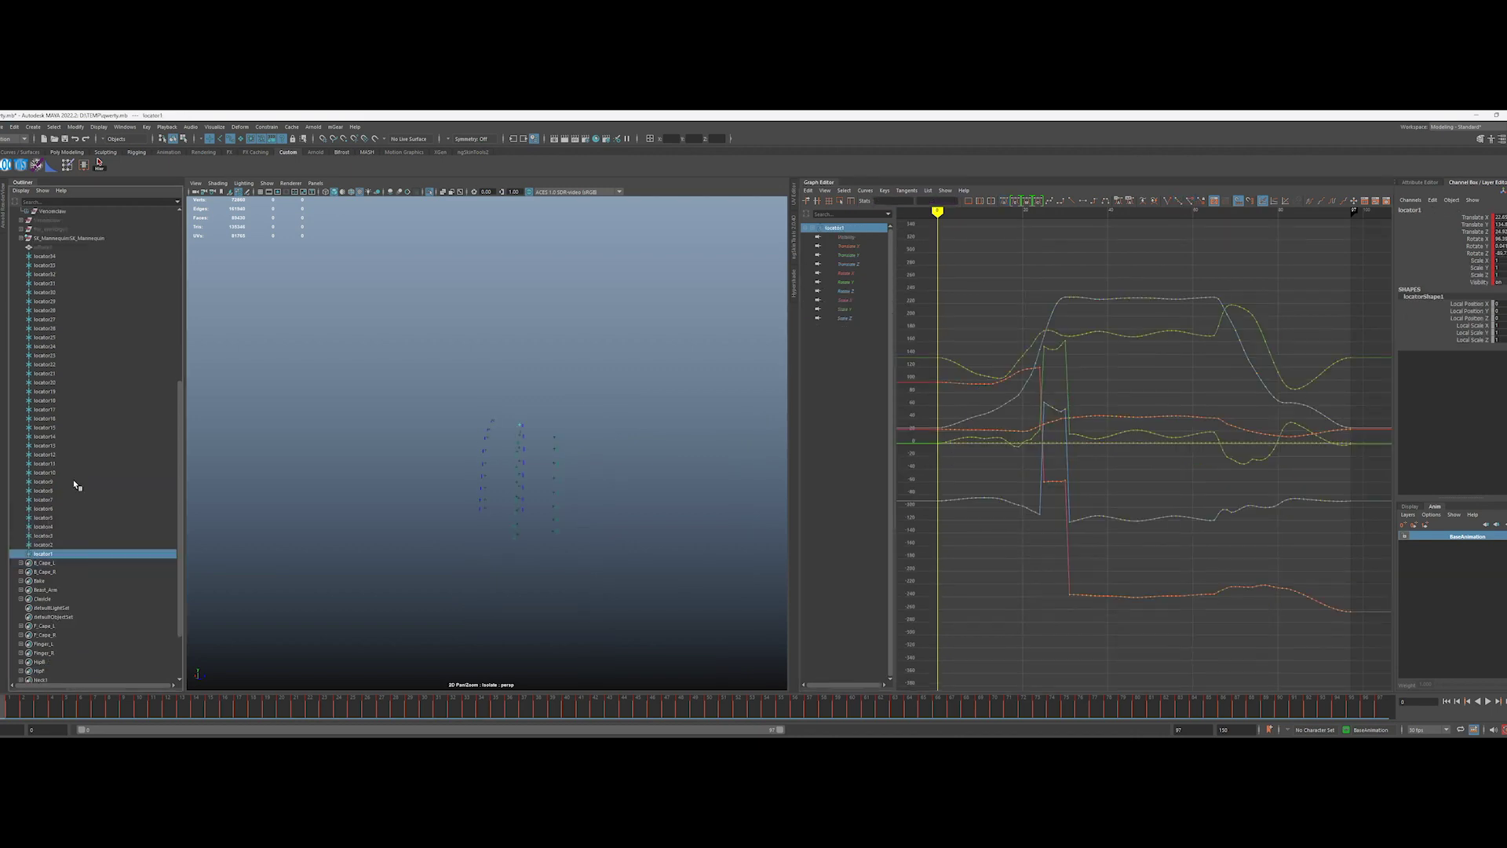
click(549, 425)
key(ctrl+1)
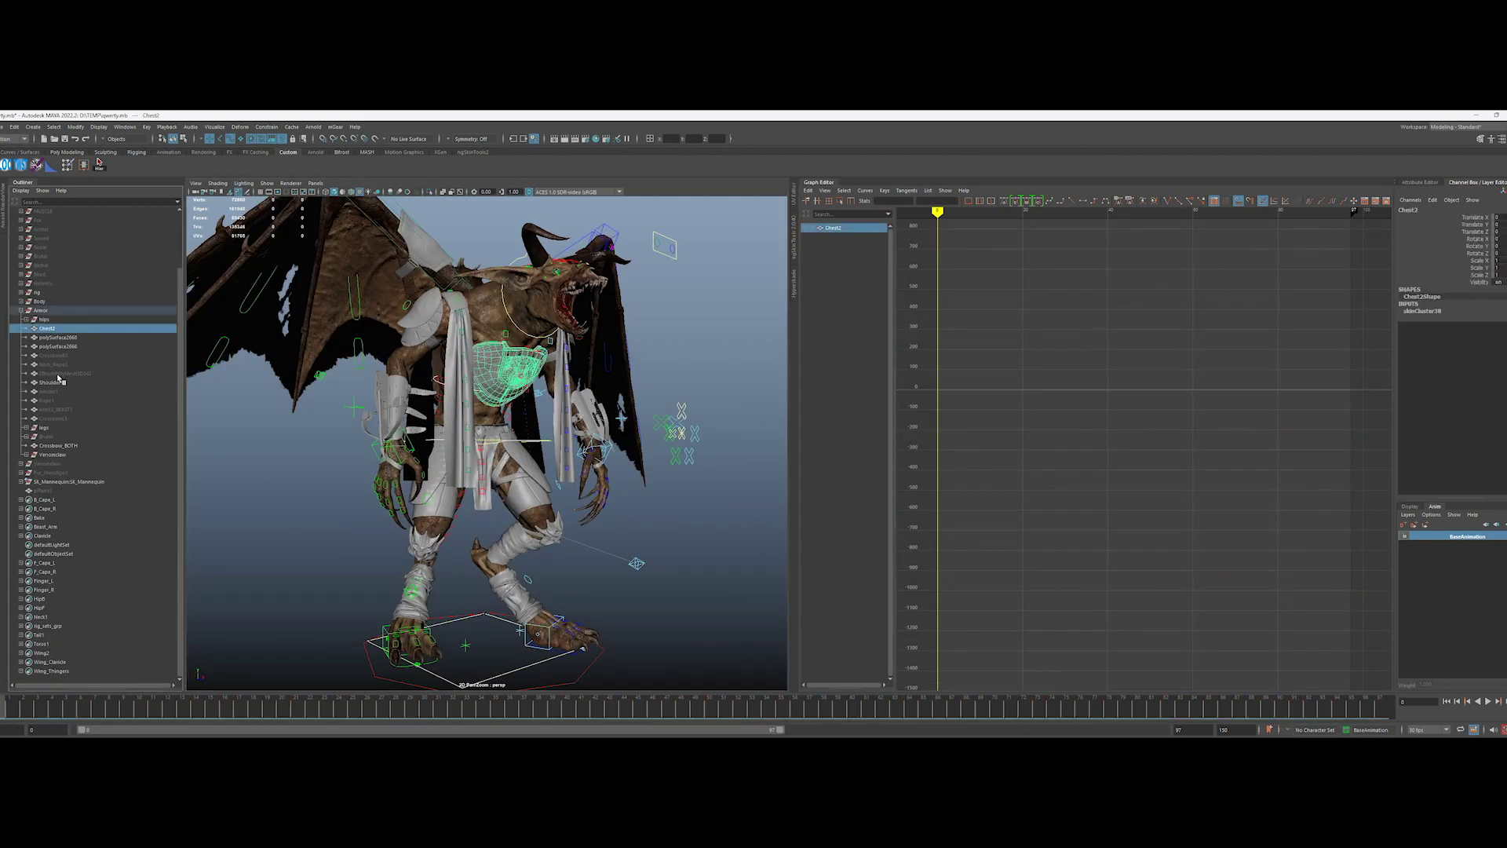
Step: Add the right front cape controls to a new animation layer and key them near the start of the leap
click(46, 573)
click(1463, 537)
key(alt+v)
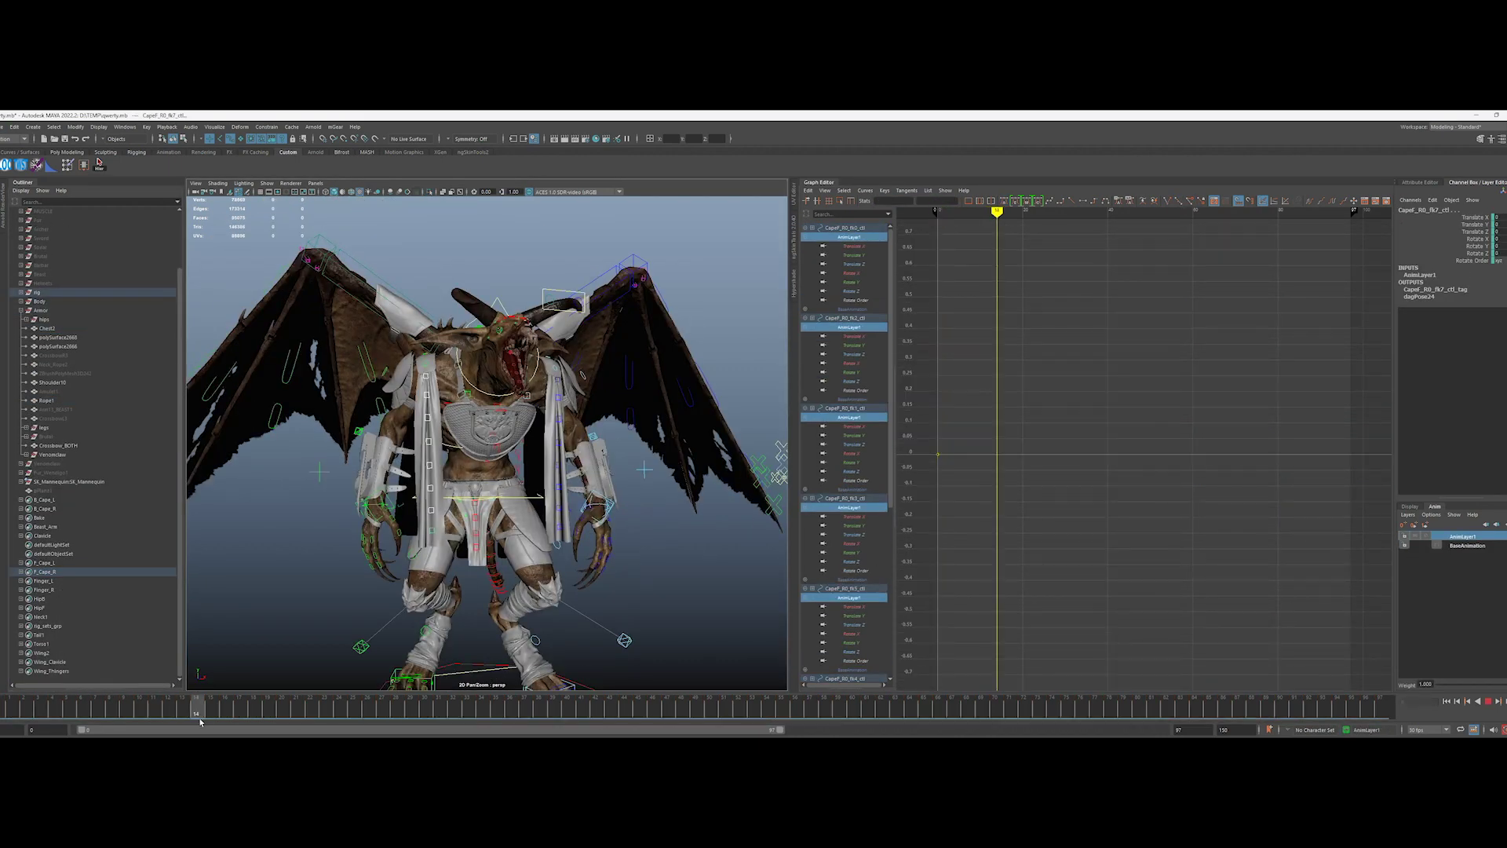
key(f)
key(alt+v)
alt+drag(330, 628, 494, 620)
key(s)
Step: Rotate the right front cape controls between frames 32 and 41 and refine their motion up to frame 97
scroll(508, 589, up, 6)
scroll(506, 584, down, 2)
scroll(505, 582, down, 5)
right_click(555, 612)
drag(495, 620, 471, 659)
mouse_move(452, 710)
mouse_down()
mouse_move(334, 711)
mouse_move(588, 725)
mouse_up()
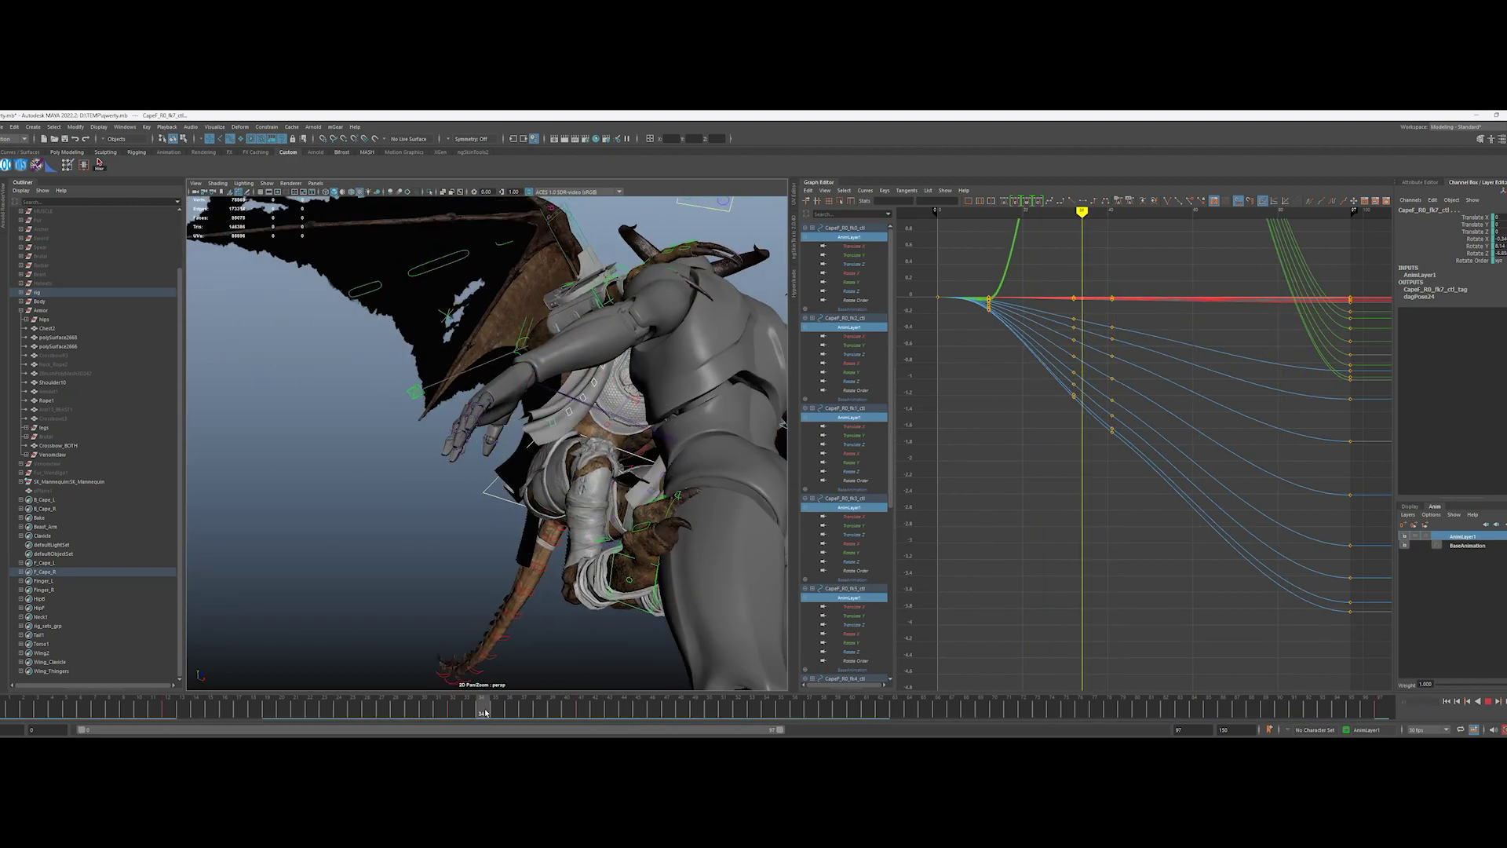
drag(854, 711, 715, 711)
mouse_move(956, 711)
mouse_down()
mouse_move(1029, 711)
mouse_move(865, 711)
mouse_move(1379, 711)
mouse_up()
click(99, 163)
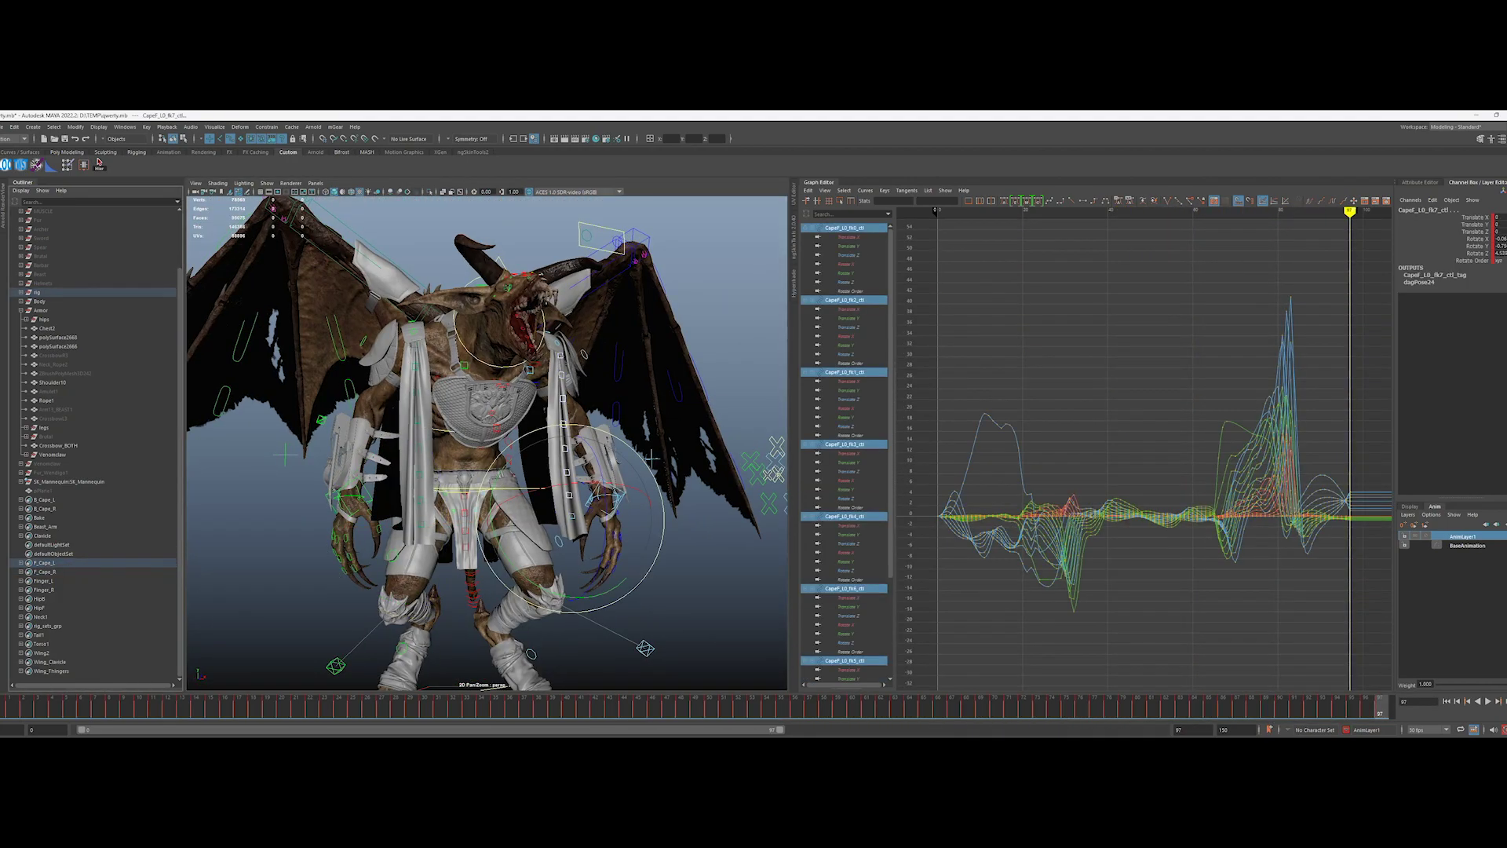
Step: Set a zero key at frame 83 on the left front cape controls' animation layer
scroll(604, 601, up, 4)
drag(1394, 712, 1163, 711)
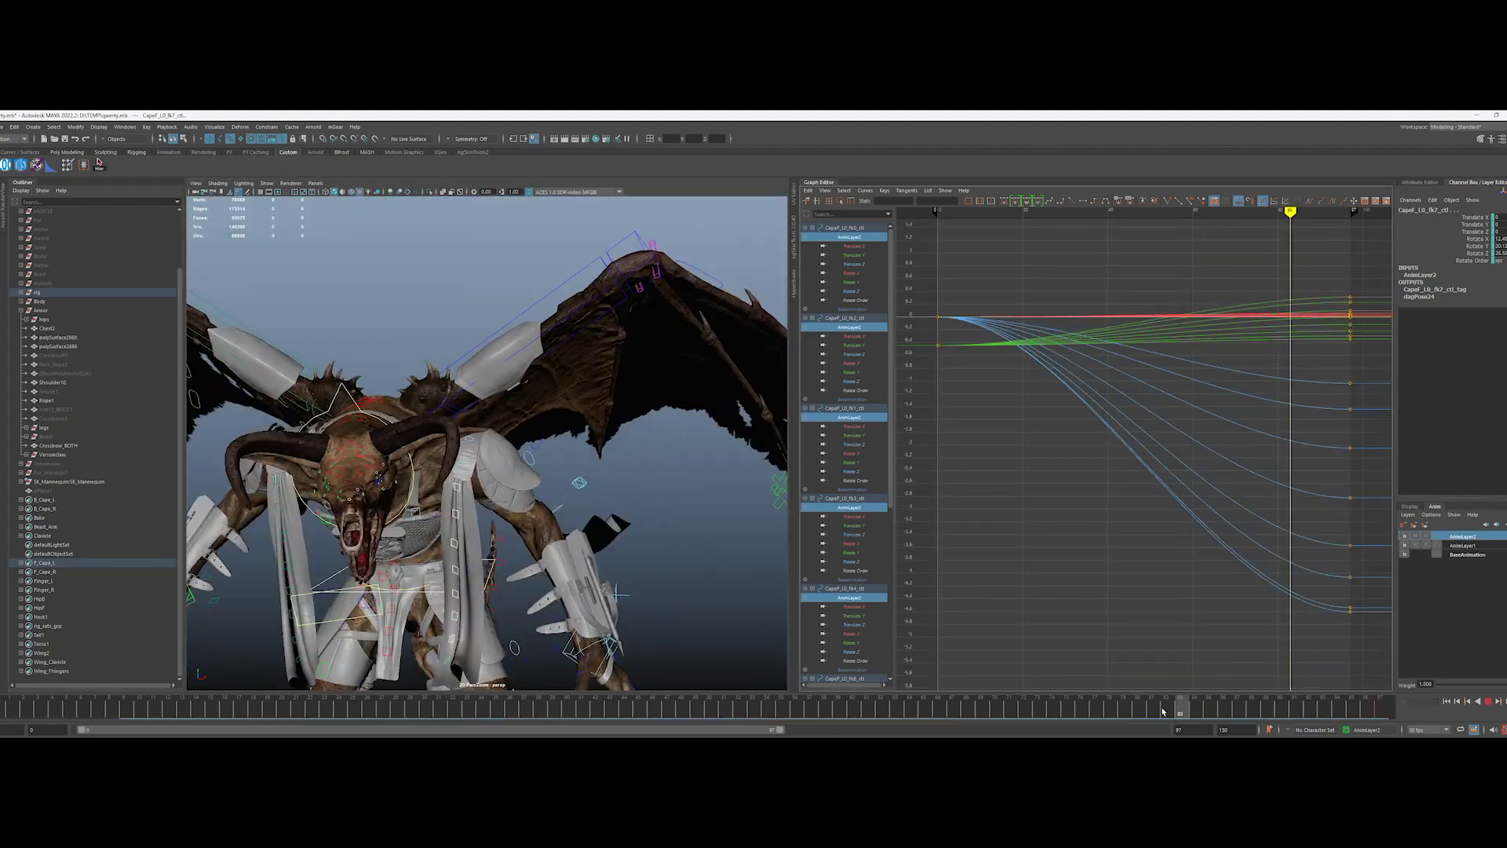
click(1404, 526)
Step: Rotate the left front cape controls during the leap up to about frame 30 and play back the result
drag(52, 701, 75, 699)
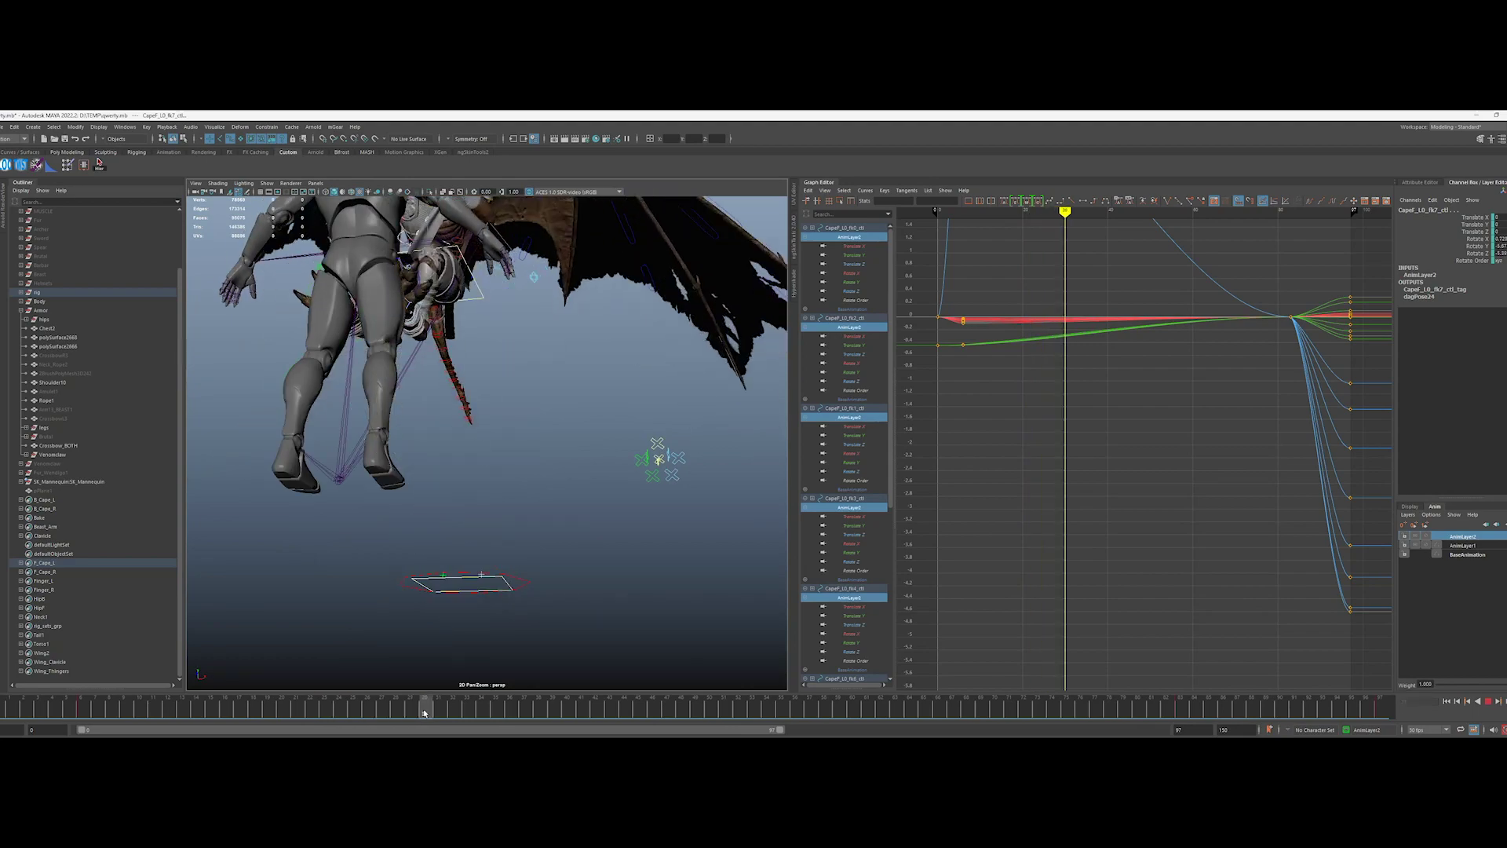
alt+drag(424, 622, 444, 550)
drag(444, 549, 502, 541)
alt+drag(502, 542, 625, 629)
key(alt+v)
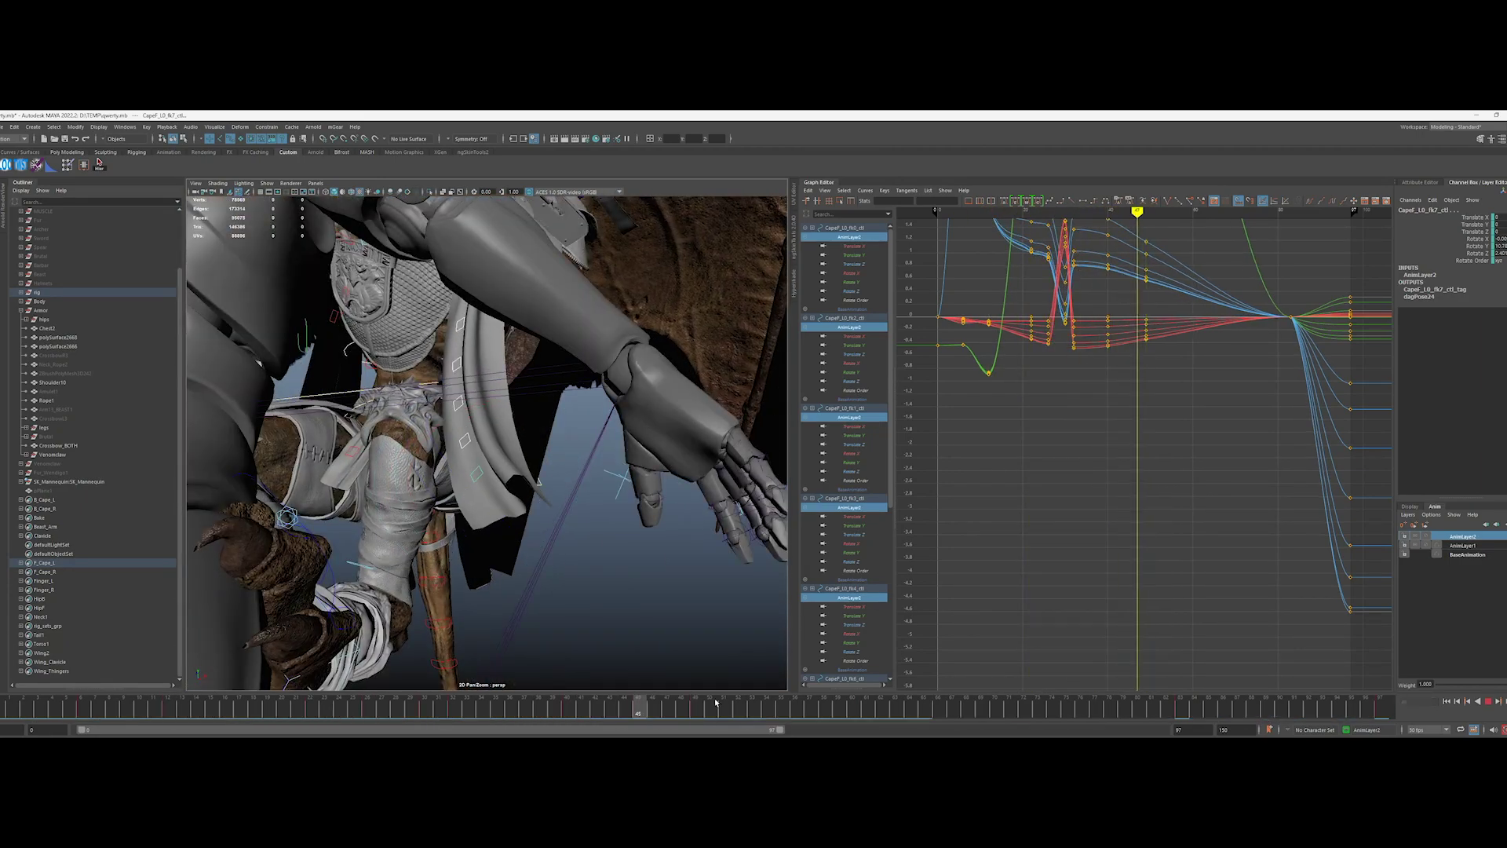
Step: Rotate the left front cape controls to clear the body around frames 47 to 65 and key the pose
drag(474, 556, 495, 554)
scroll(495, 554, down, 5)
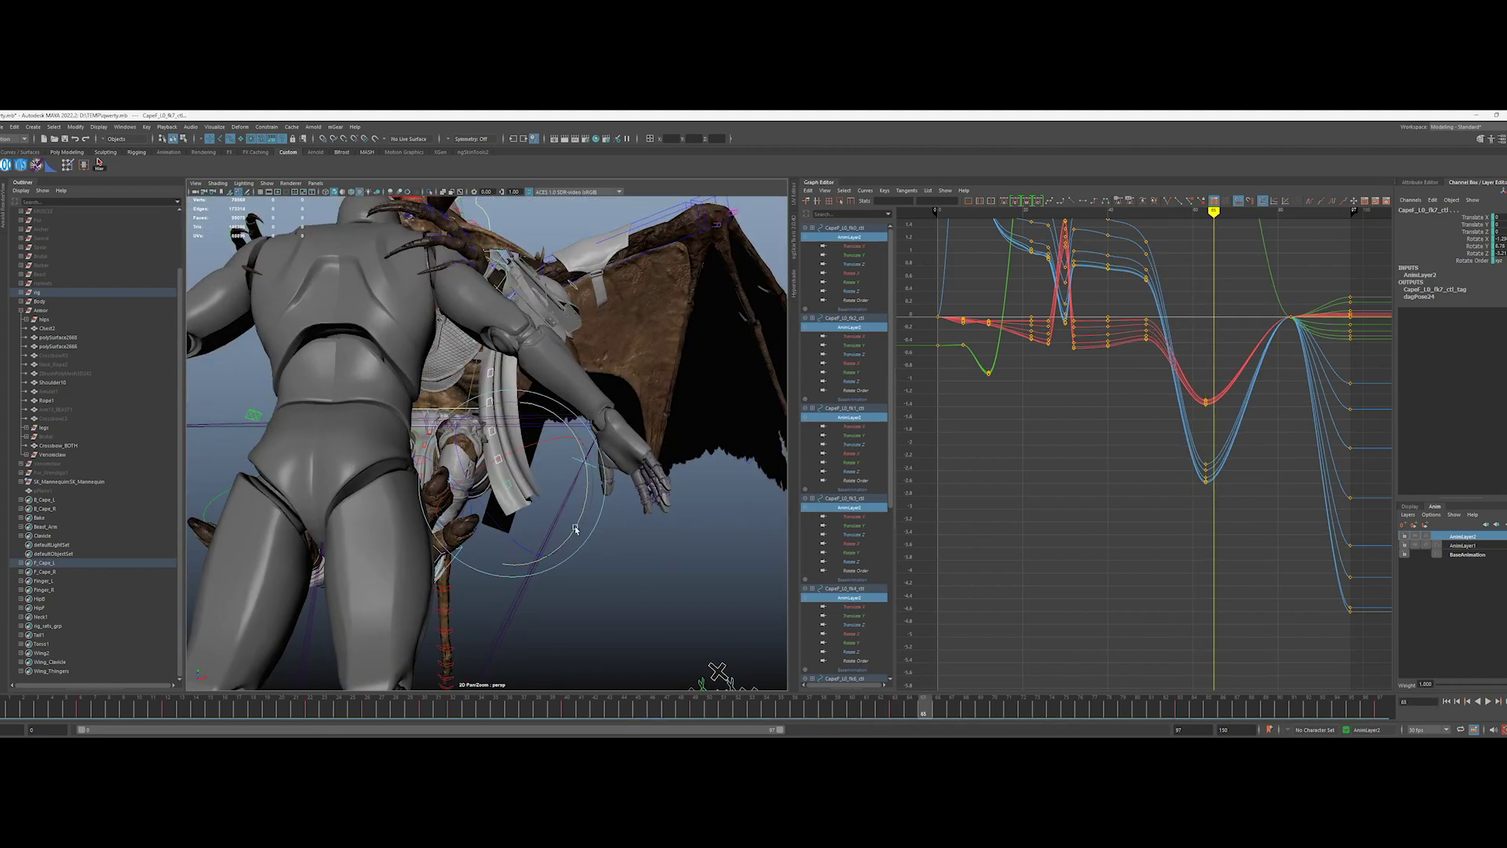
key(s)
key(alt+period)
key(alt+period)
key(alt+period)
key(alt+period)
Step: Inspect the left front cape motion from frame 65 to 85, reselect the layer's controls and play back the animation
alt+drag(575, 494, 713, 586)
click(939, 708)
mouse_move(960, 709)
mouse_down()
mouse_move(939, 710)
mouse_move(967, 713)
mouse_move(952, 712)
mouse_up()
click(1211, 712)
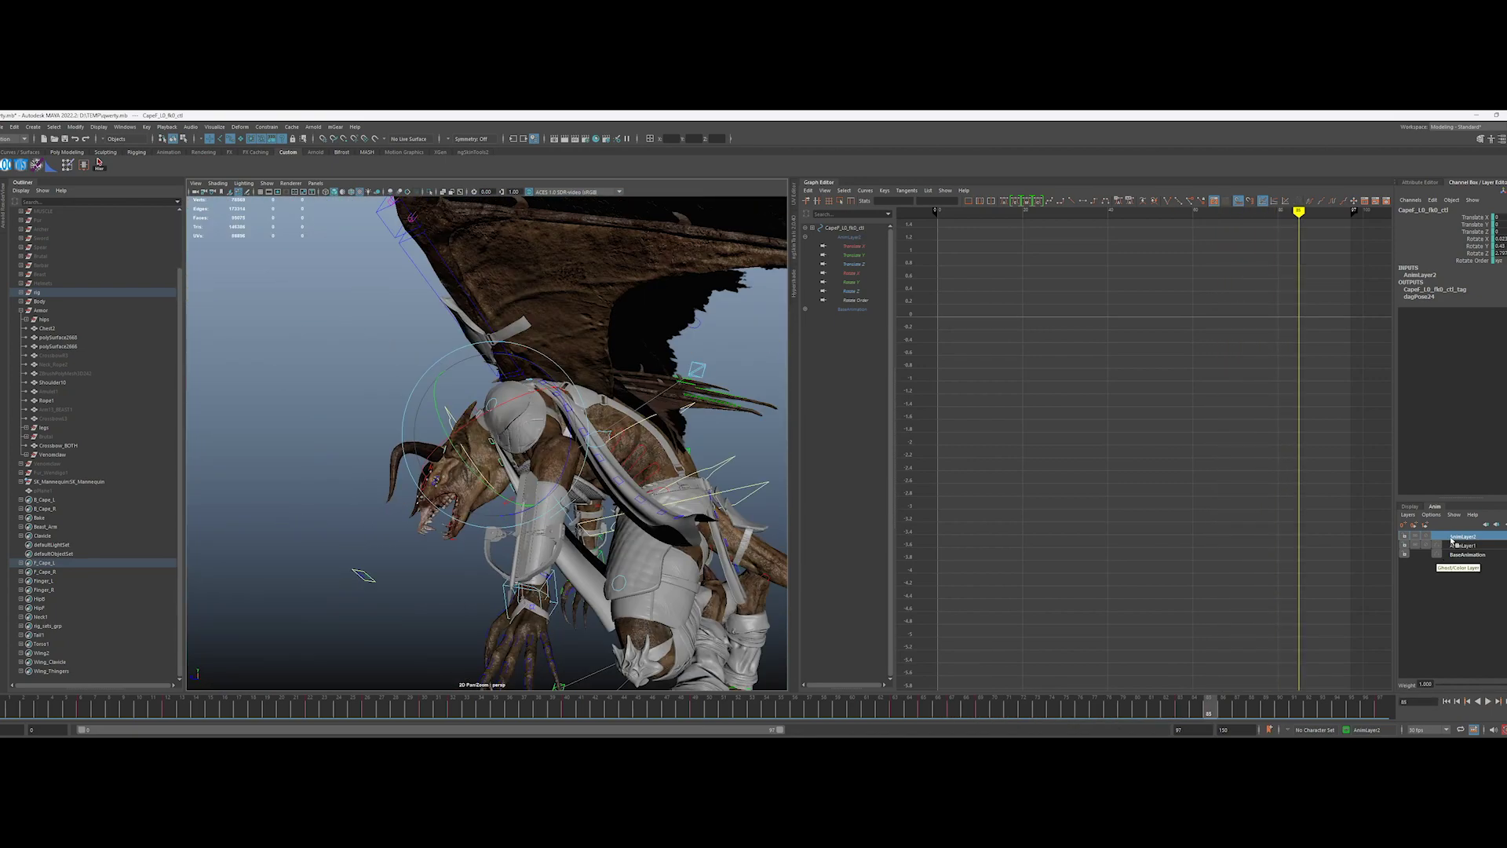
right_drag(1451, 538, 1460, 549)
key(alt+period)
key(alt+comma)
key(alt+v)
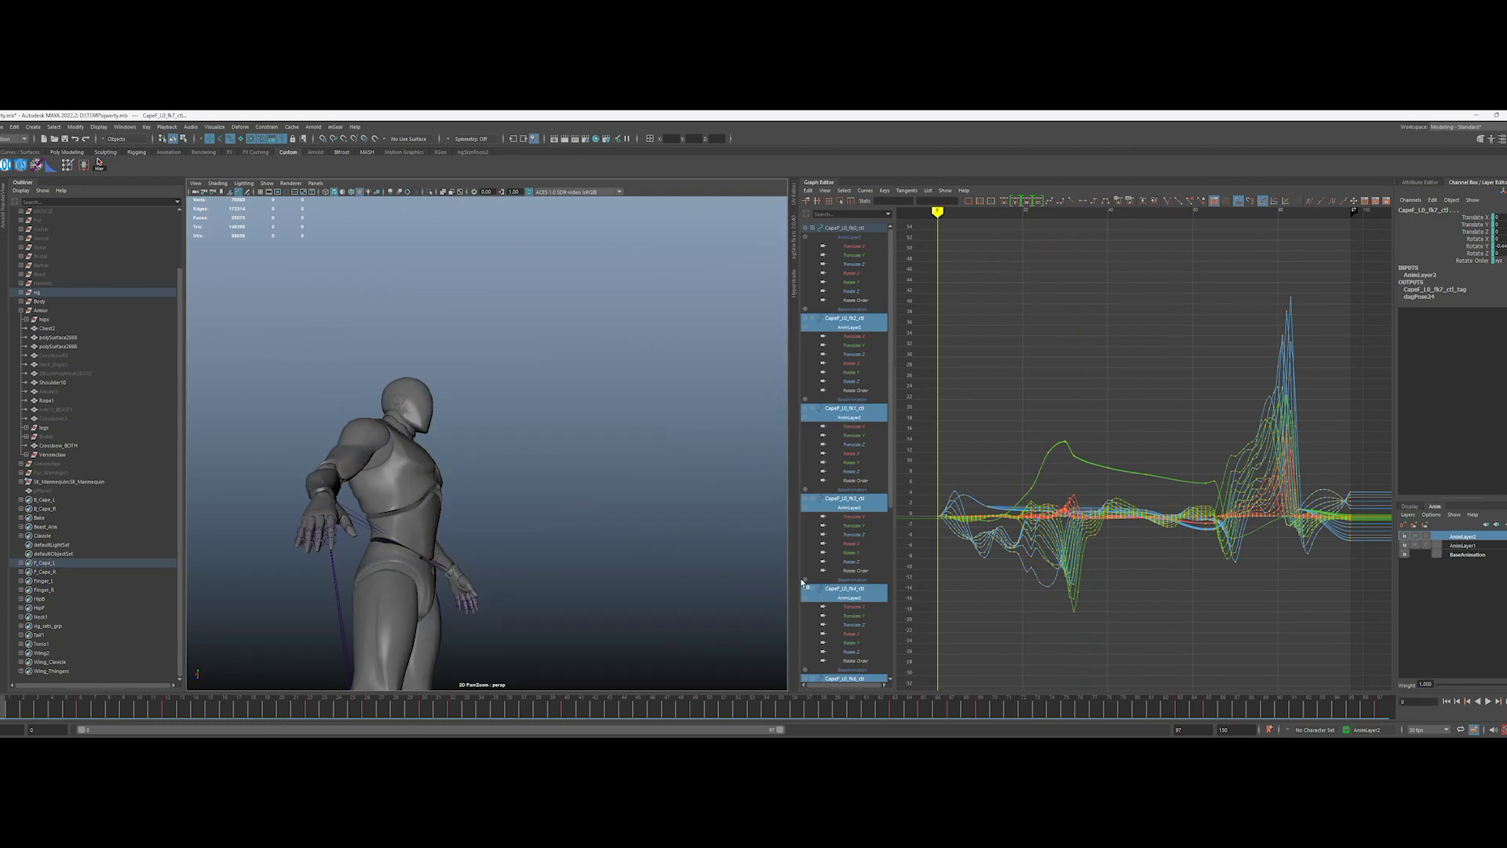
Step: Merge the animation layers into BaseAnimation and put the members of the B_Cape_R set on a new layer
shift+click(1482, 555)
click(49, 508)
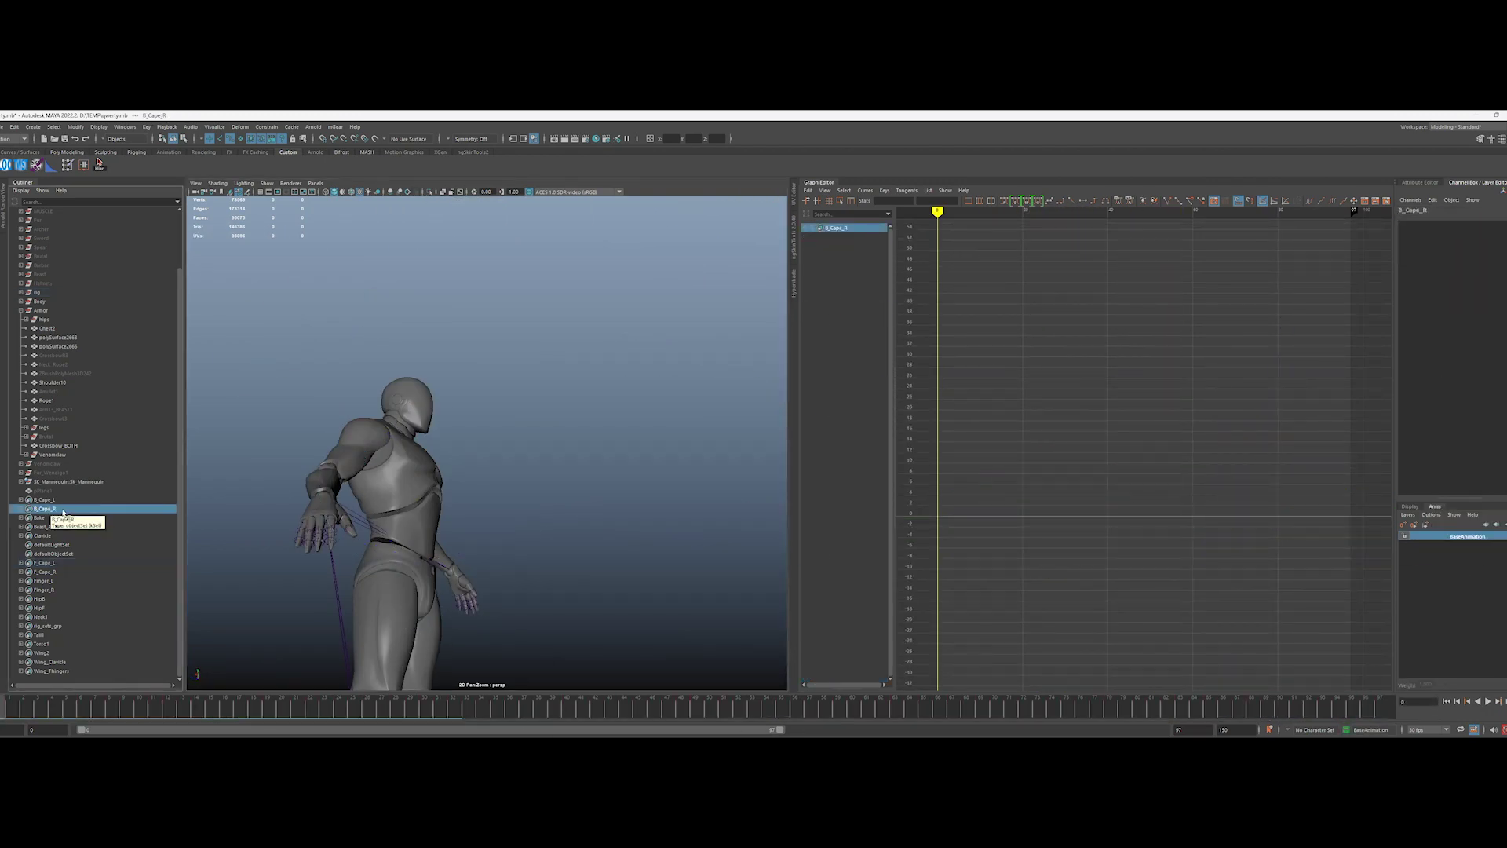
right_drag(49, 508, 74, 520)
click(1503, 525)
key(f)
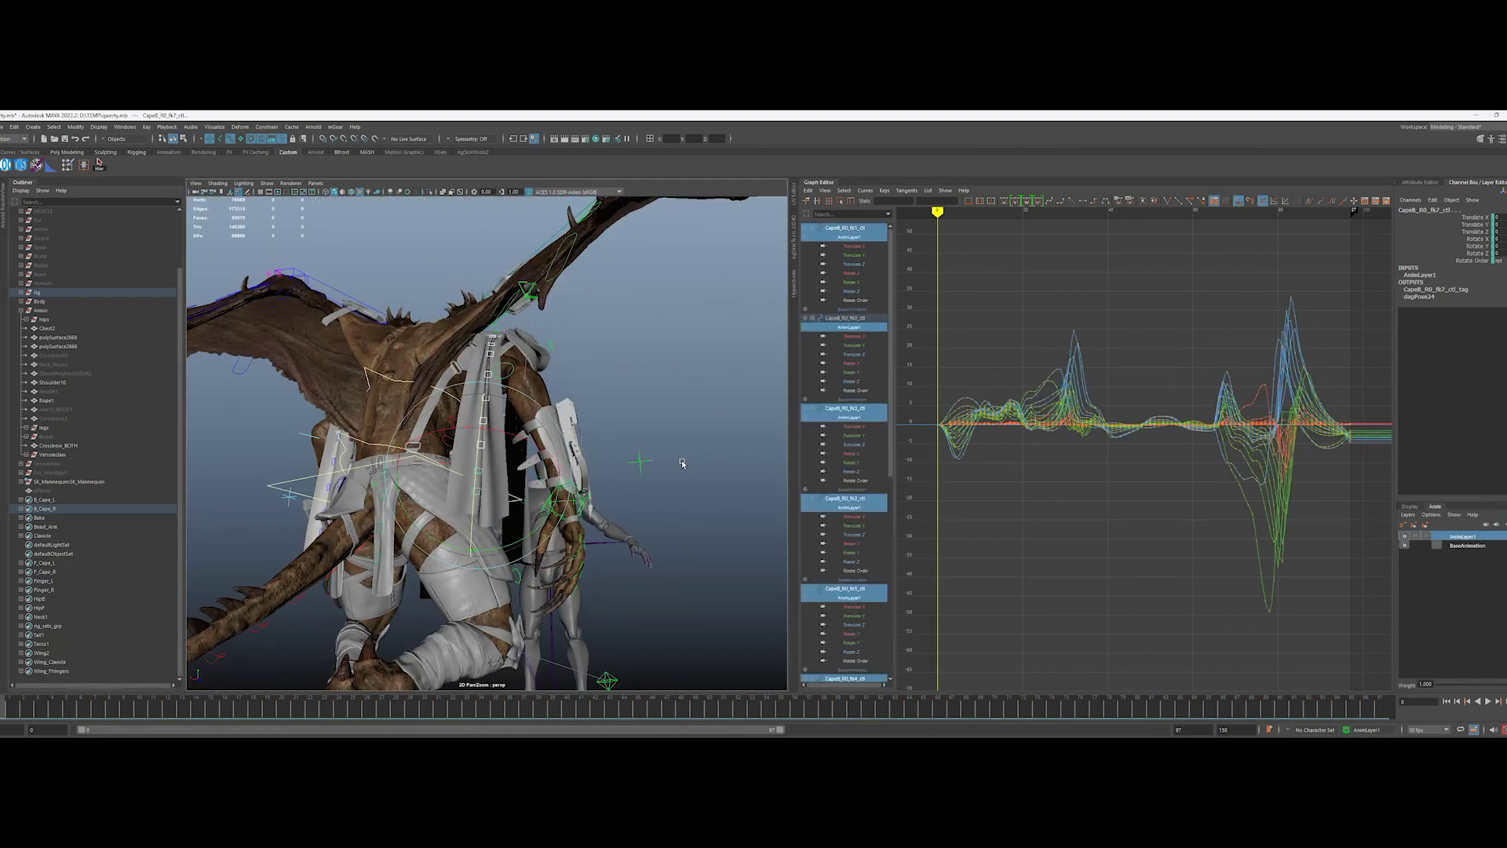
Step: Key the right back cape controls at the end of the range and adjust their pose from frame 12 to about 40
click(1379, 709)
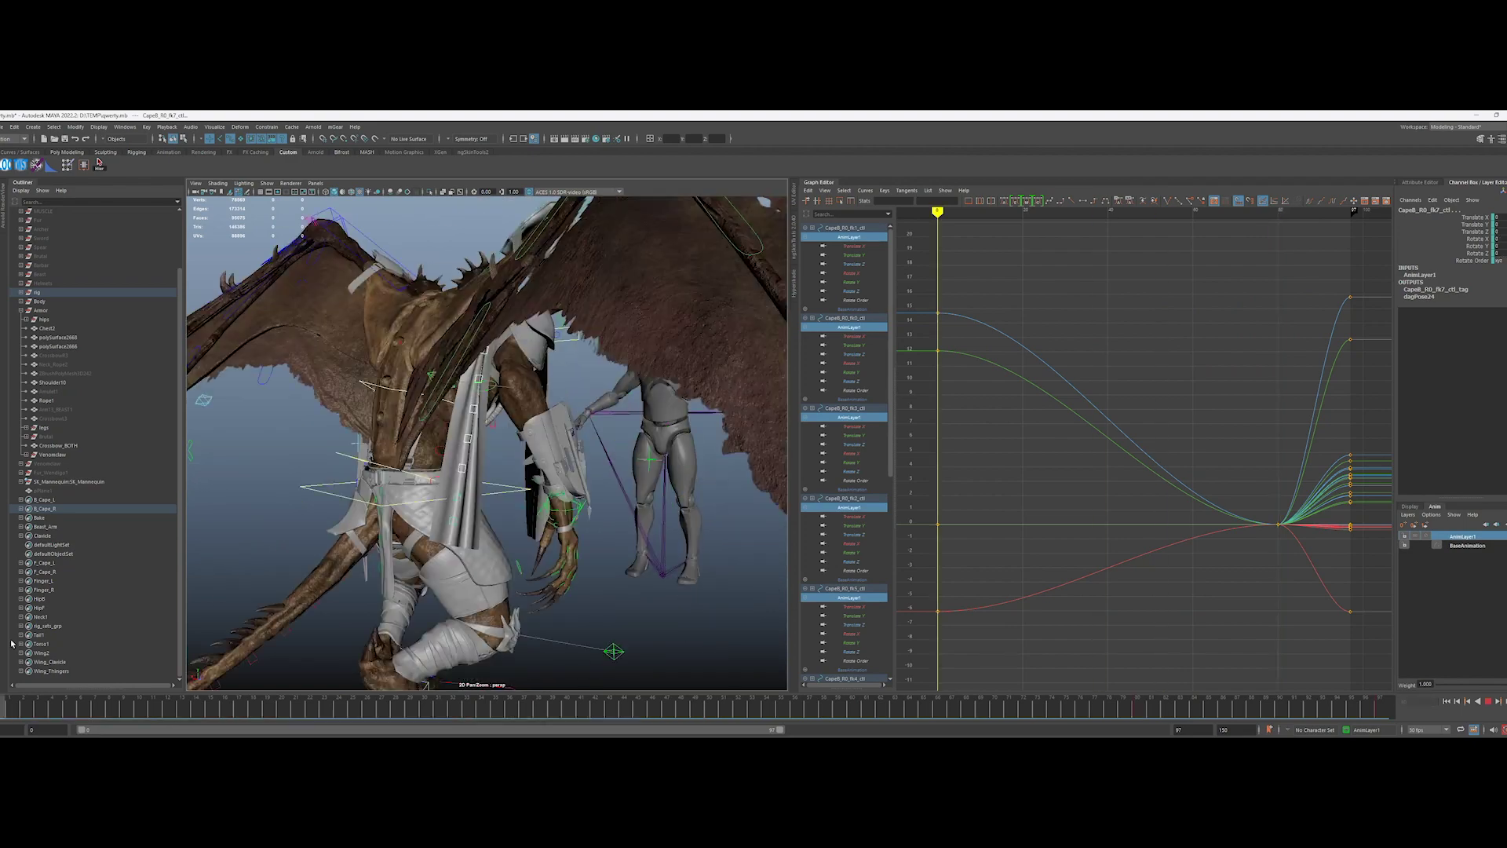
drag(168, 708, 337, 708)
alt+drag(468, 502, 597, 503)
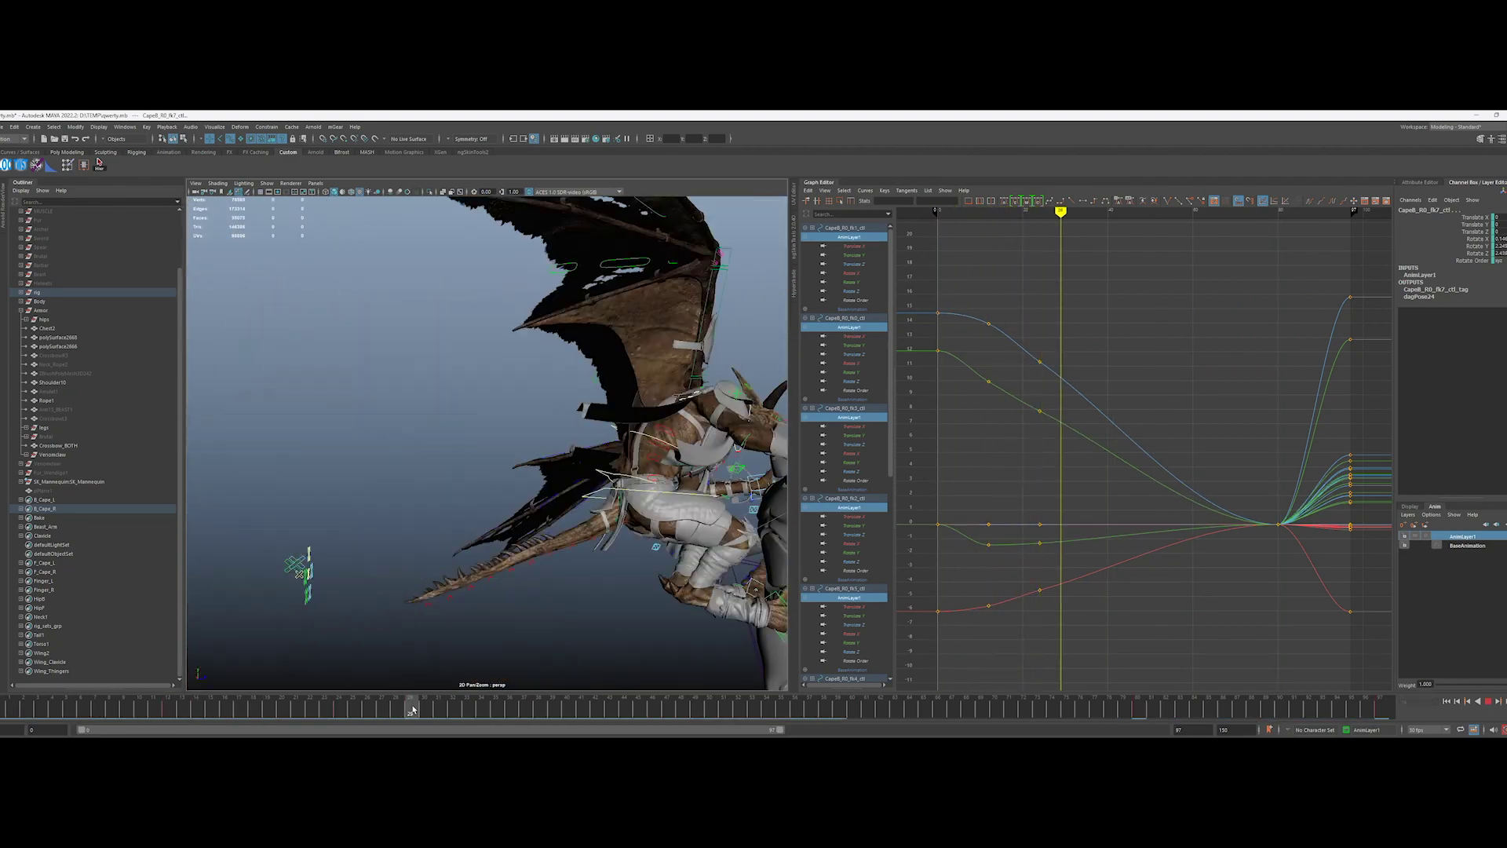
key(s)
drag(361, 708, 467, 708)
alt+drag(622, 562, 699, 561)
mouse_move(467, 706)
mouse_down()
mouse_move(317, 701)
mouse_move(471, 705)
mouse_up()
drag(526, 614, 525, 614)
drag(430, 710, 582, 723)
Step: Key the right back cape controls at frame 71 and rotate the uppermost control to fit the shoulder
drag(864, 716, 1010, 711)
key(s)
alt+right_drag(502, 440, 581, 440)
alt+drag(550, 408, 597, 377)
click(578, 297)
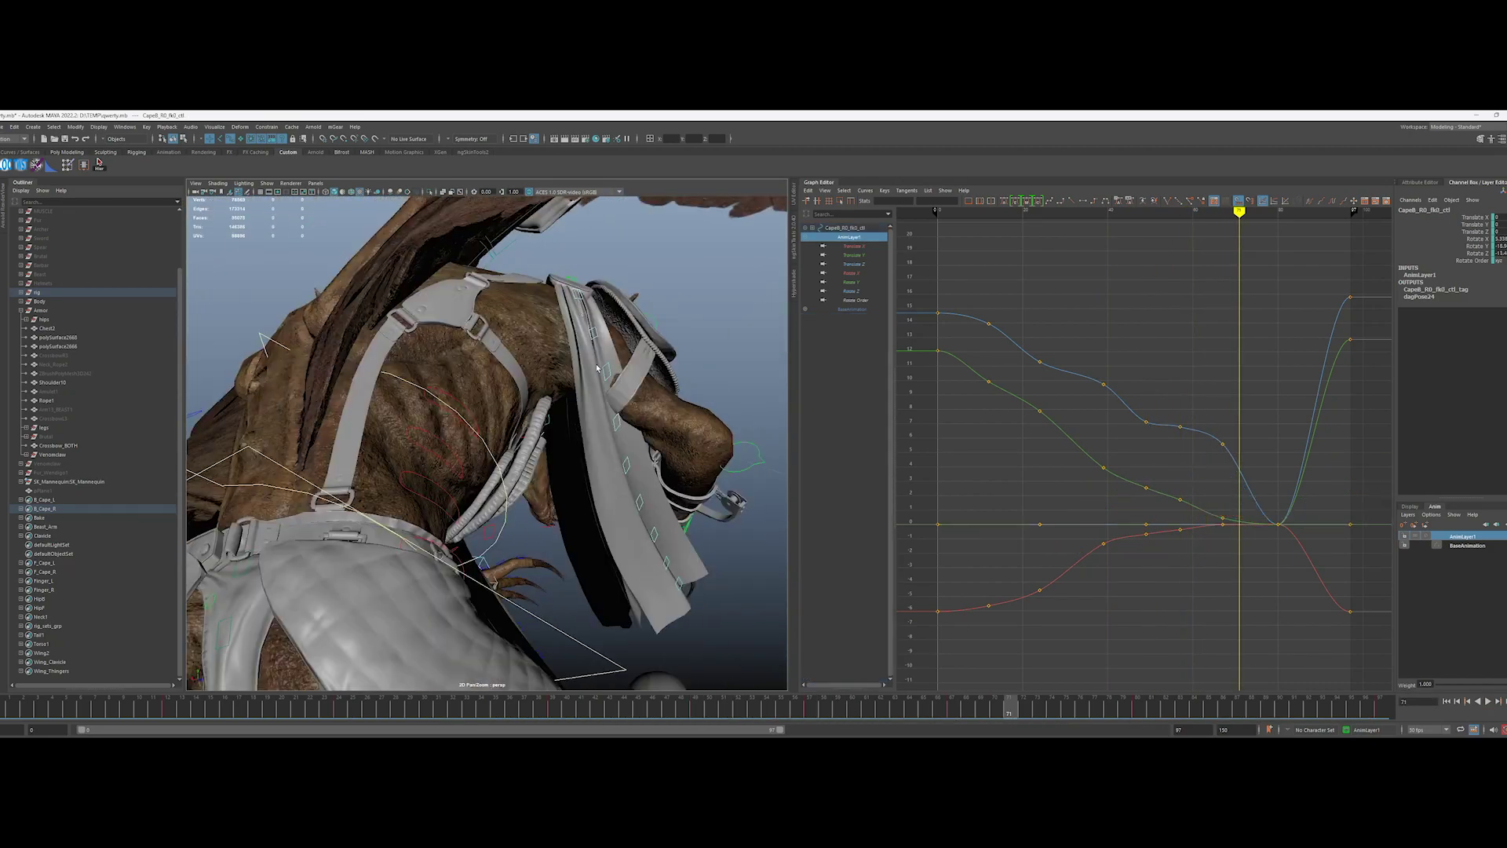
alt+right_drag(586, 327, 510, 369)
drag(502, 404, 539, 392)
Step: Rotate the right back cape controls around frame 76 and reselect the chain near frame 80
drag(1004, 709, 1080, 711)
alt+right_drag(471, 560, 525, 559)
drag(516, 497, 542, 440)
drag(1080, 712, 1124, 711)
shift+drag(502, 424, 777, 550)
mouse_move(1123, 711)
mouse_down()
mouse_move(1106, 711)
mouse_move(1137, 711)
mouse_up()
Step: Step through the right back cape keys and examine the cloth motion from frame 80 to 85
alt+drag(550, 549, 592, 512)
scroll(592, 511, down, 3)
key(alt+comma)
key(alt+comma)
key(alt+period)
key(alt+period)
key(alt+period)
key(alt+period)
drag(1166, 711, 1215, 721)
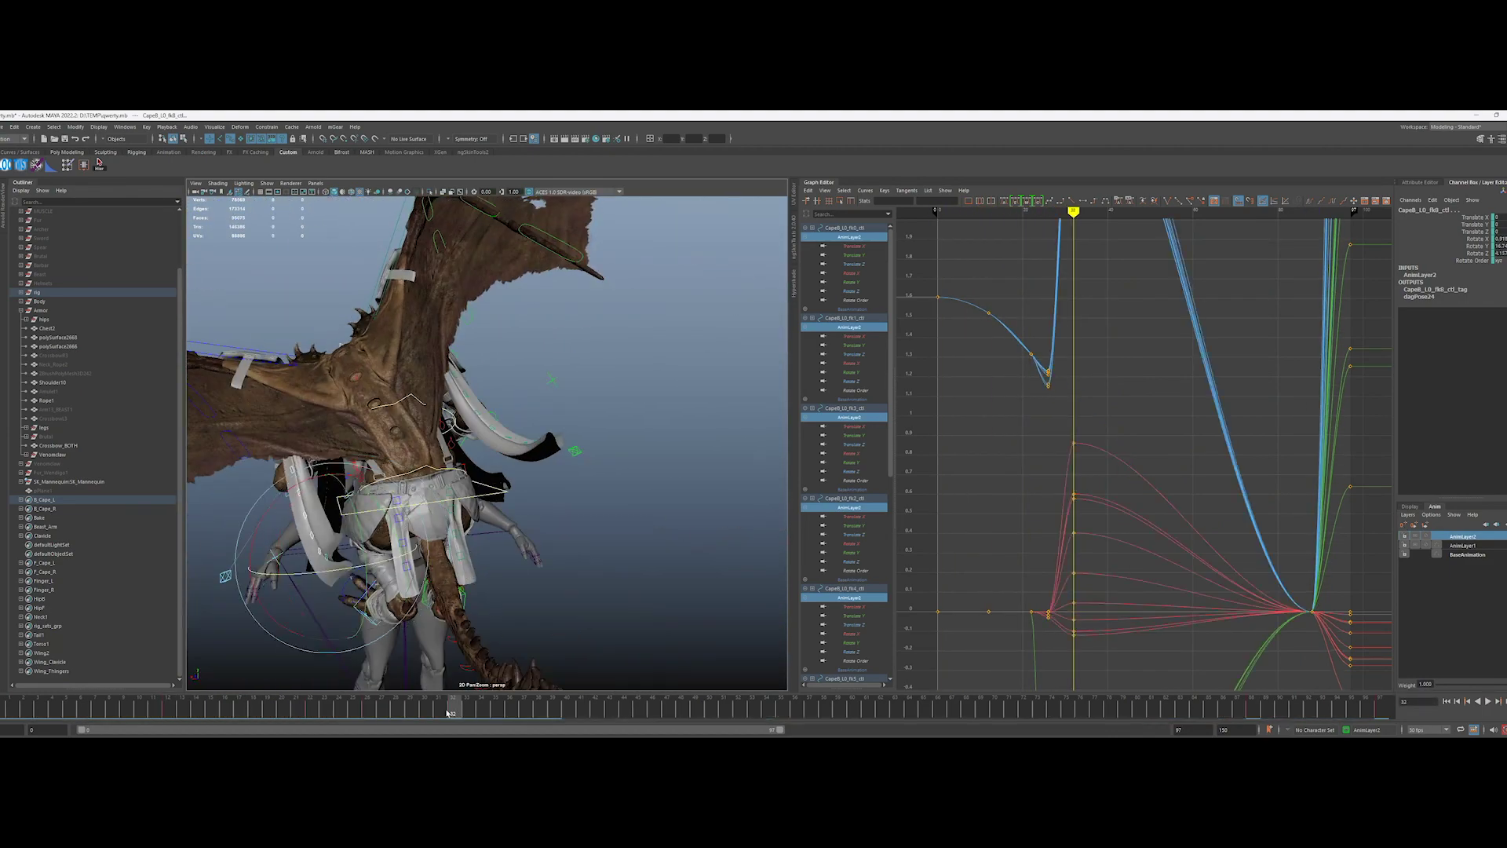
right_click(970, 708)
drag(952, 707, 984, 708)
click(1013, 572)
key(ctrl+z)
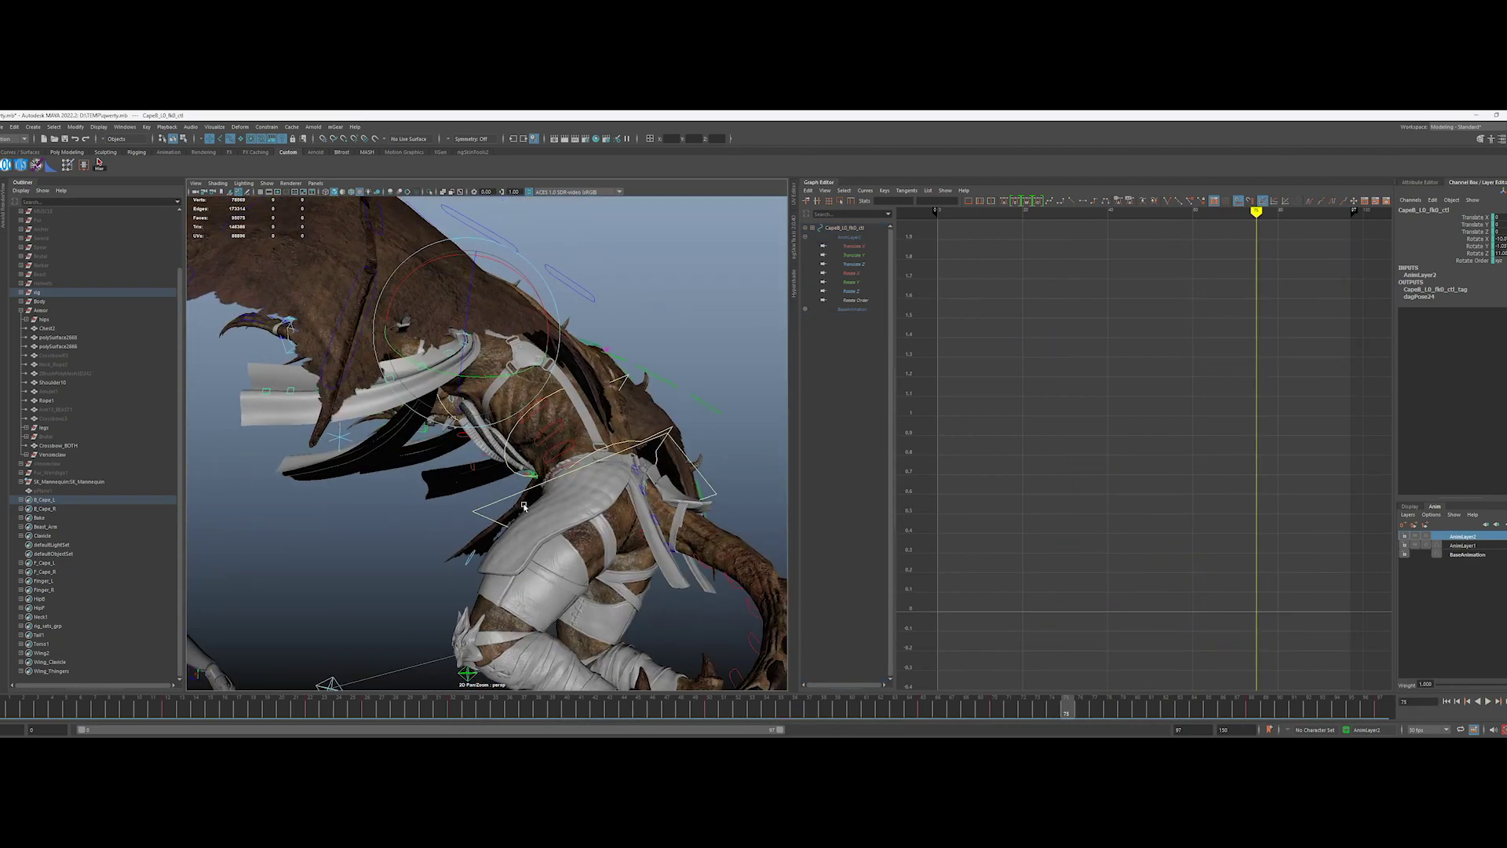
Step: Rotate the left back cape controls around frame 83, key them up to about frame 91 and play back the motion
key(alt+v)
scroll(497, 511, down, 5)
click(1448, 537)
drag(1067, 713, 1181, 713)
key(s)
drag(578, 404, 565, 424)
alt+drag(565, 423, 628, 491)
key(period)
drag(1224, 710, 1299, 712)
key(s)
key(alt+v)
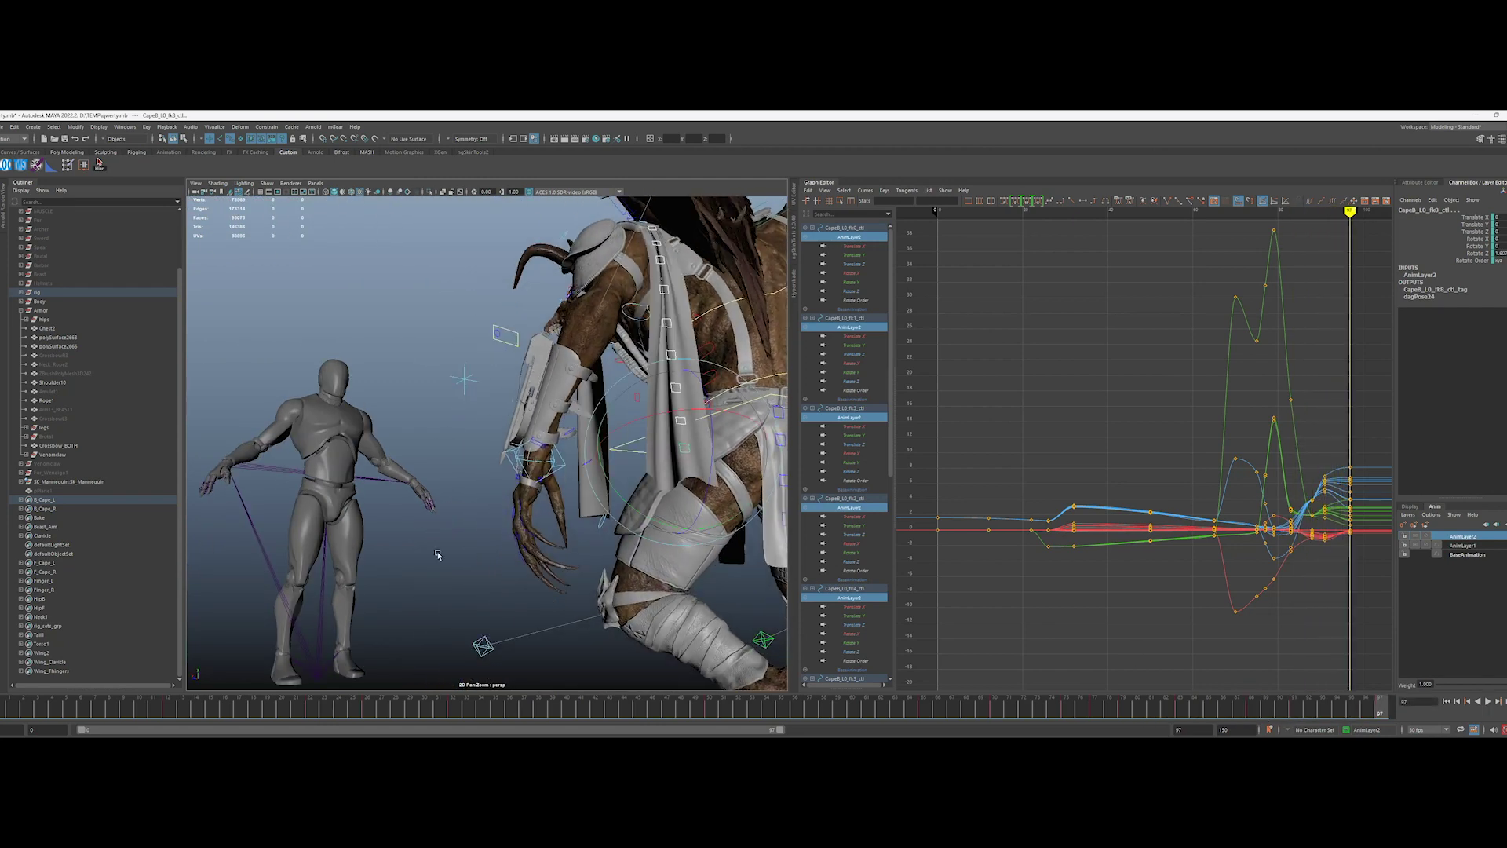
Step: Merge the cape animation layers into BaseAnimation and show the hidden wrist shackle mesh with its chains
shift+click(1466, 554)
right_click(1467, 554)
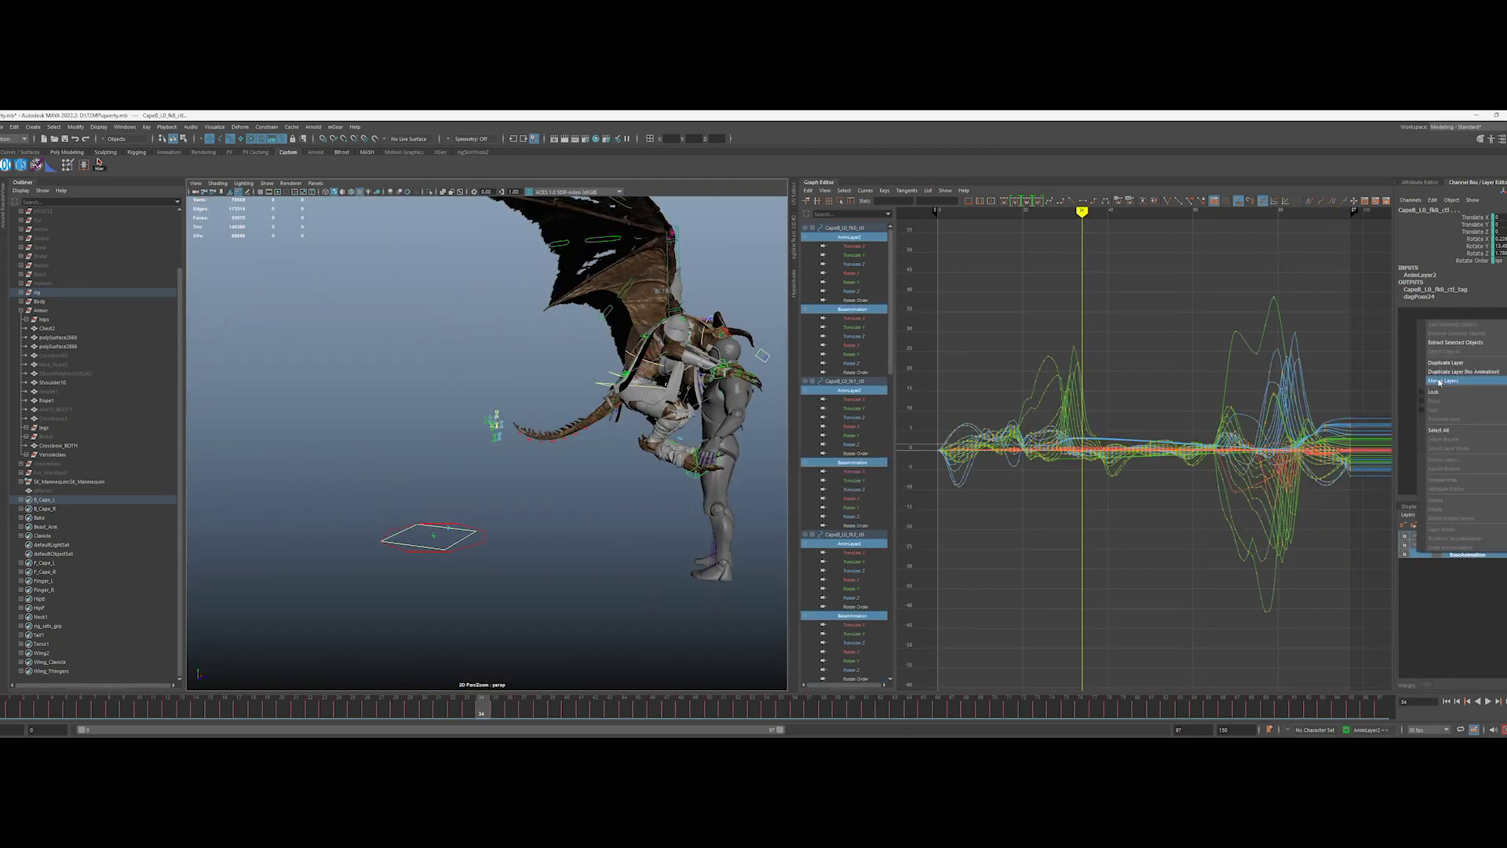
click(1441, 381)
click(62, 412)
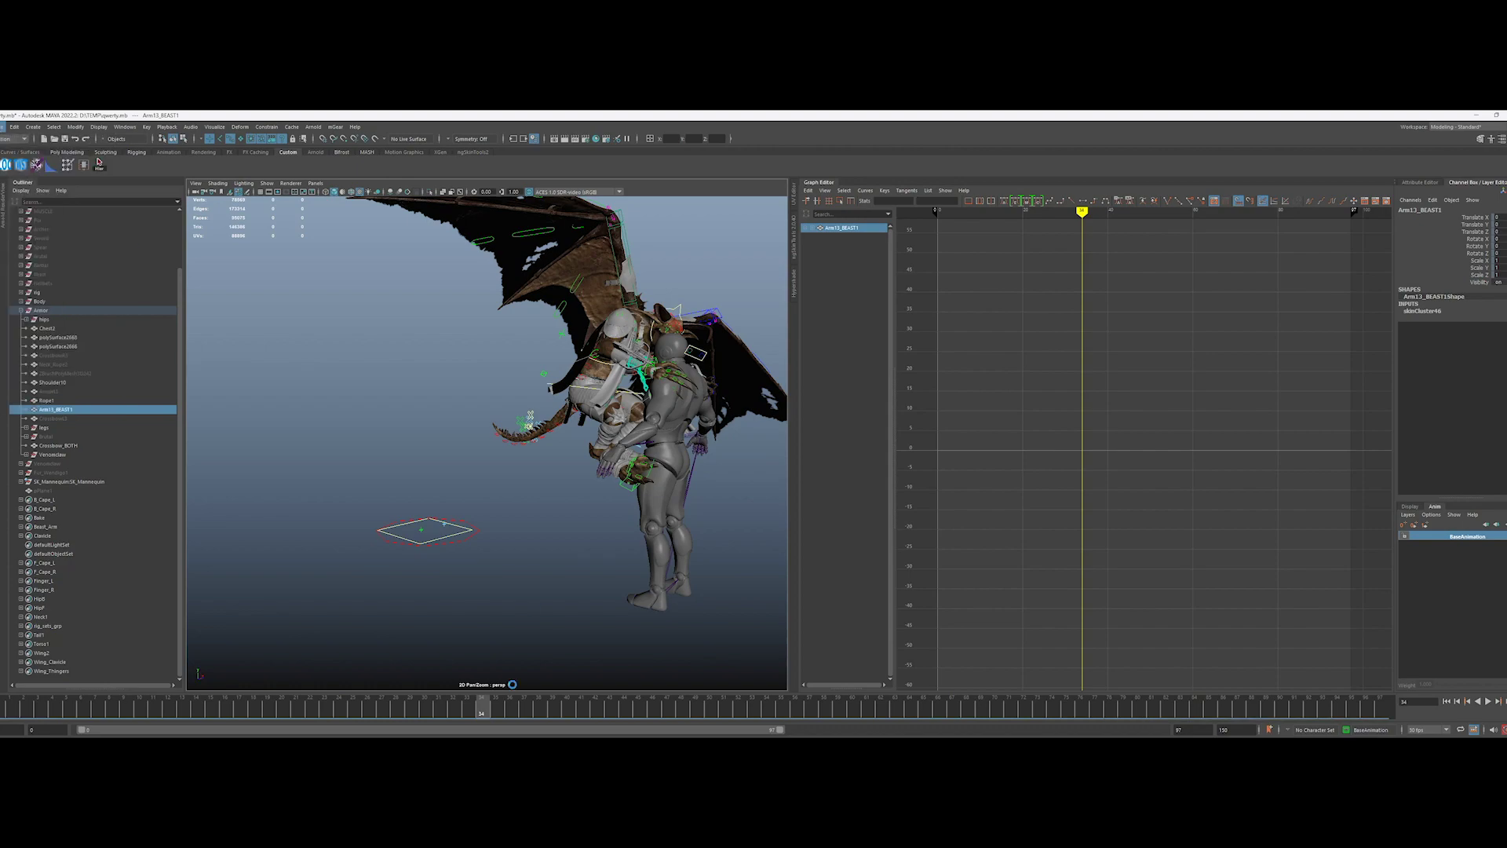
key(alt+shift+v)
Step: Select the chain controls on both wrists and add them to a new animation layer
click(456, 547)
scroll(475, 447, up, 8)
click(505, 461)
shift+click(494, 464)
alt+middle_drag(235, 423, 381, 426)
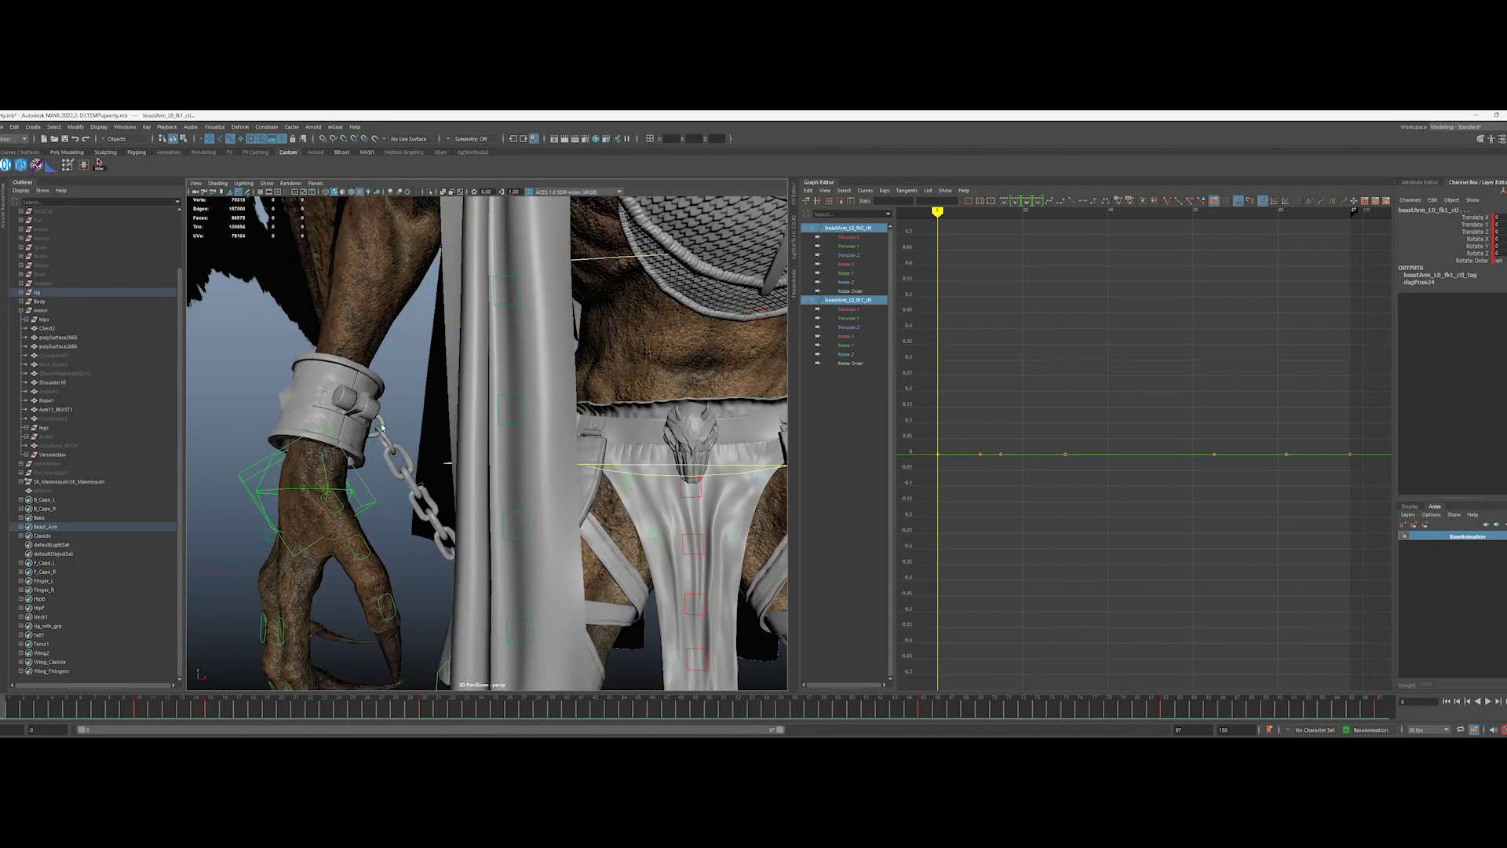
click(1441, 536)
Step: Rotate the wrist chain controls into a natural hang and key that pose at the first and last frames
alt+drag(376, 440, 534, 451)
key(e)
drag(453, 526, 863, 549)
scroll(495, 521, down, 6)
key(s)
key(s)
click(1379, 706)
Step: Rotate the wrist chain controls to follow the arm swing at frame 12 and the grab around frame 40
click(167, 706)
alt+drag(706, 652, 552, 656)
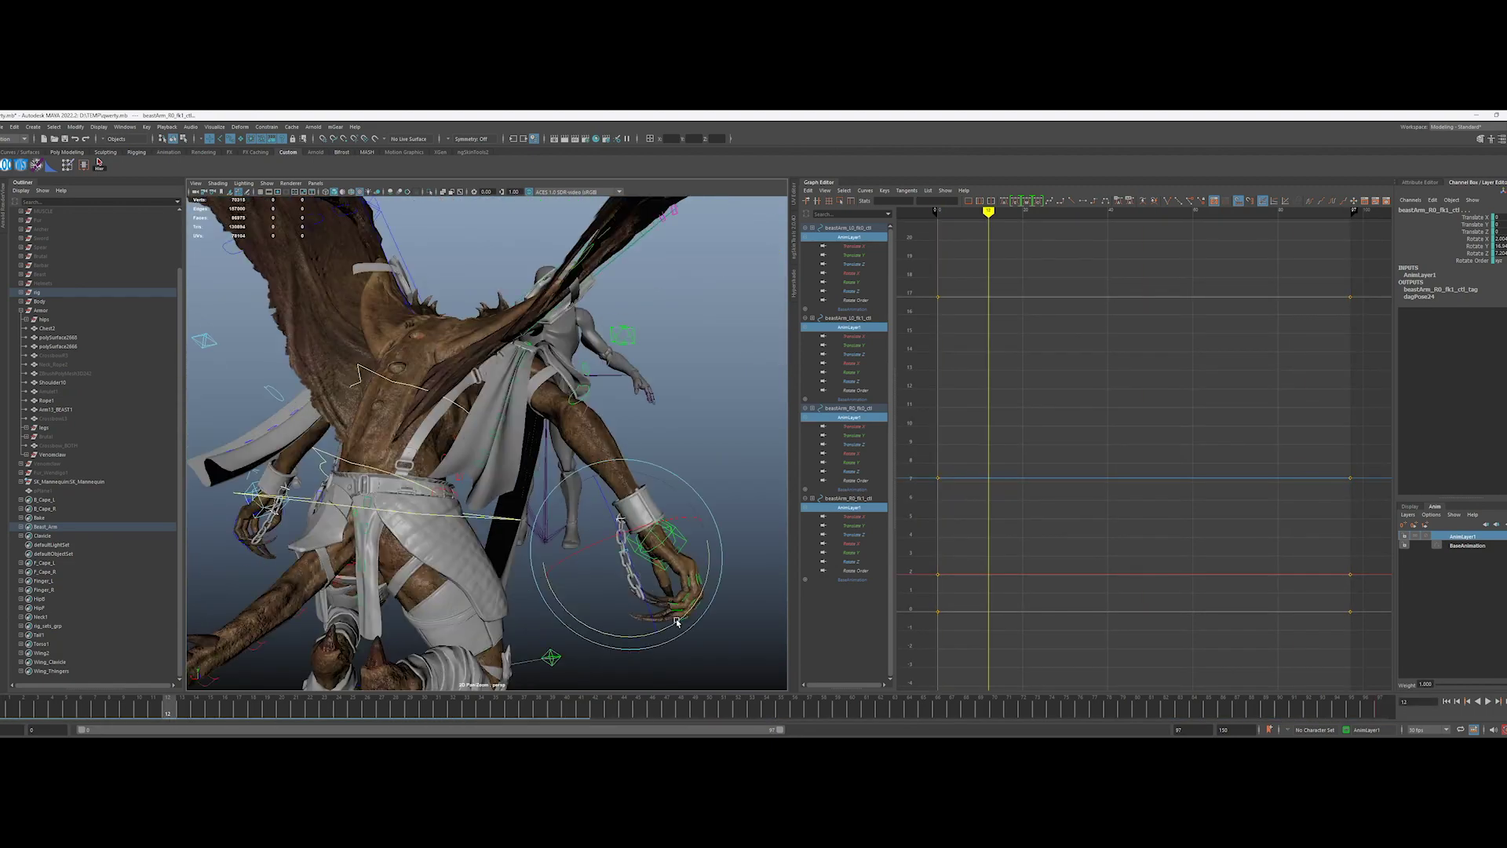
drag(562, 599, 556, 609)
drag(768, 649, 780, 649)
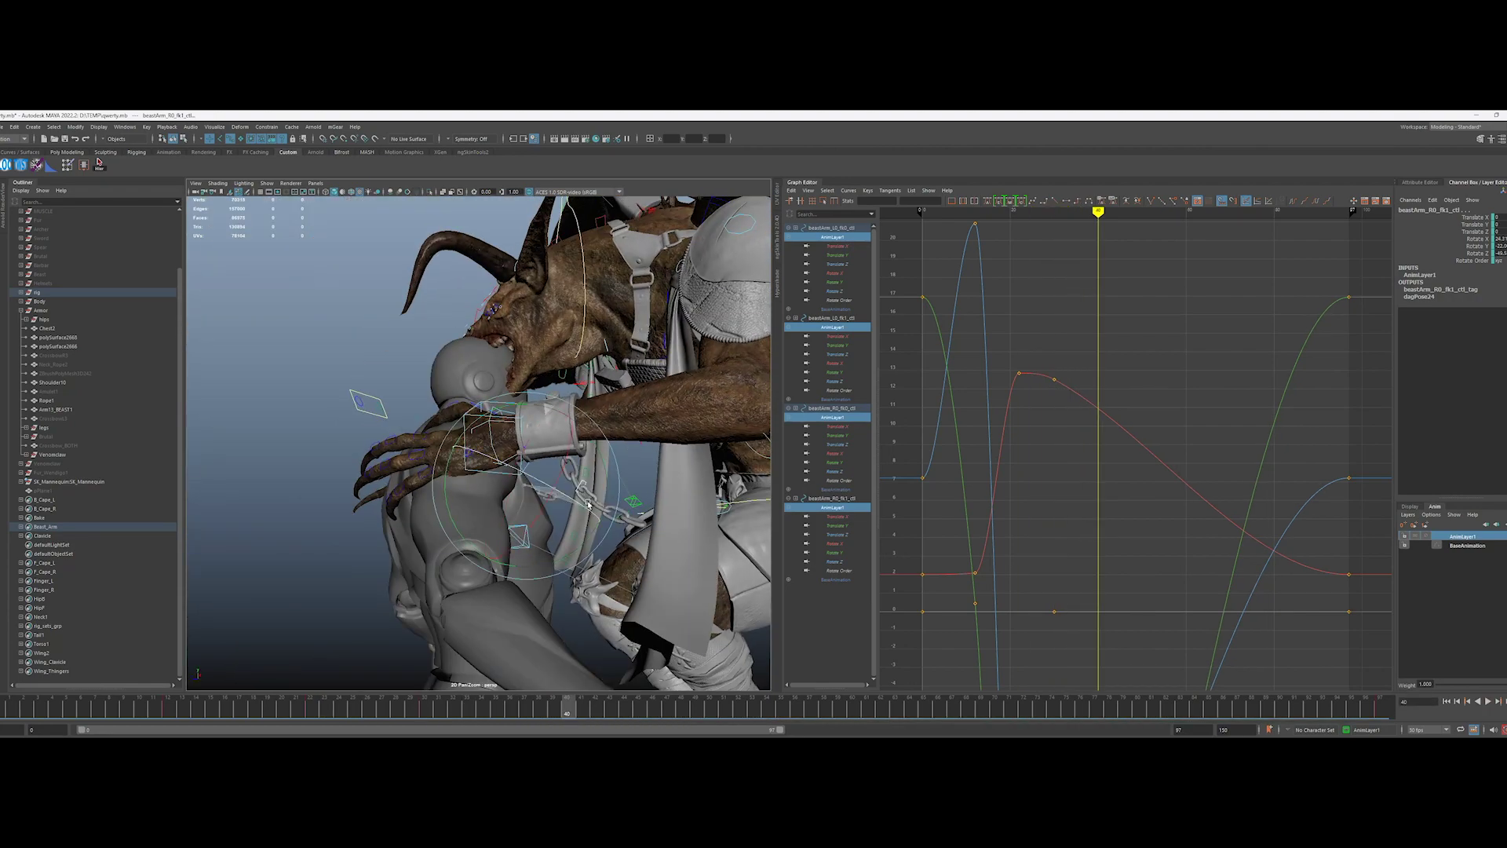
alt+drag(588, 505, 544, 459)
drag(452, 488, 456, 491)
alt+drag(463, 494, 534, 526)
Step: Refine the wrist chain rotation around frames 49, 30 and 40 while the creature holds the mannequin
drag(566, 709, 695, 720)
drag(401, 549, 440, 615)
mouse_move(441, 704)
mouse_down()
mouse_move(464, 704)
mouse_move(397, 703)
mouse_move(421, 698)
mouse_up()
drag(467, 588, 463, 587)
drag(428, 706, 566, 707)
alt+drag(502, 502, 440, 487)
alt+right_drag(439, 486, 502, 502)
drag(440, 502, 471, 550)
alt+drag(470, 550, 479, 518)
alt+drag(479, 518, 524, 502)
Step: Rotate the wrist chain controls at frame 71 and key them through the landing after frame 80
drag(567, 710, 1009, 710)
alt+drag(291, 510, 330, 510)
drag(471, 440, 463, 478)
drag(1008, 709, 1137, 710)
alt+drag(377, 487, 393, 561)
key(.)
key(s)
alt+right_drag(534, 628, 463, 613)
key(.)
alt+drag(463, 612, 542, 597)
Step: Close the Graph Editor, narrow the Outliner and hide the legs armor group to review the playback in a wide viewport
click(802, 182)
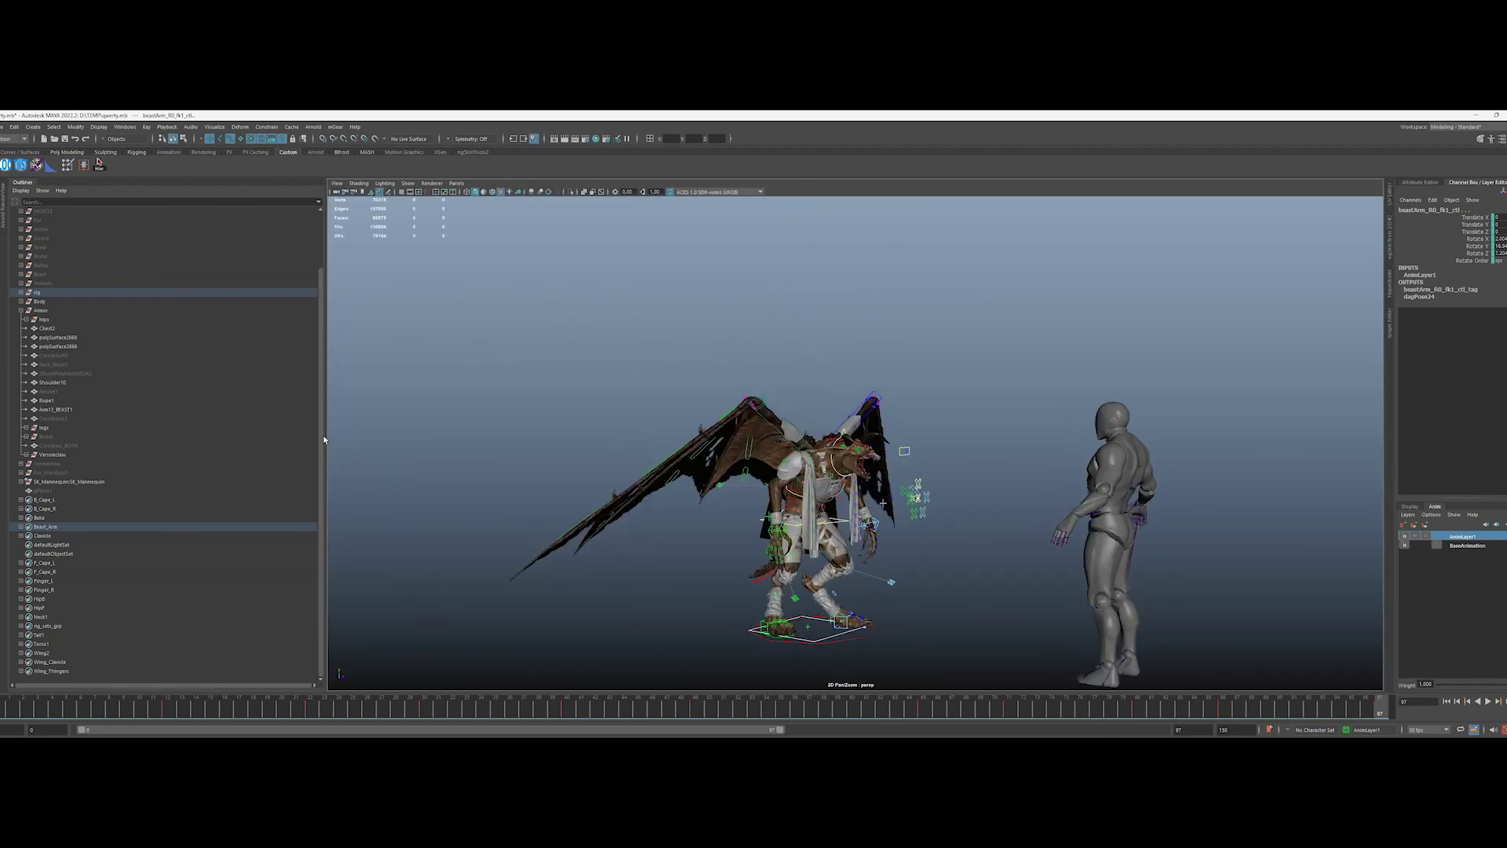
drag(326, 437, 153, 502)
click(44, 427)
key(ctrl+h)
scroll(599, 534, down, 1)
alt+middle_drag(599, 535, 499, 535)
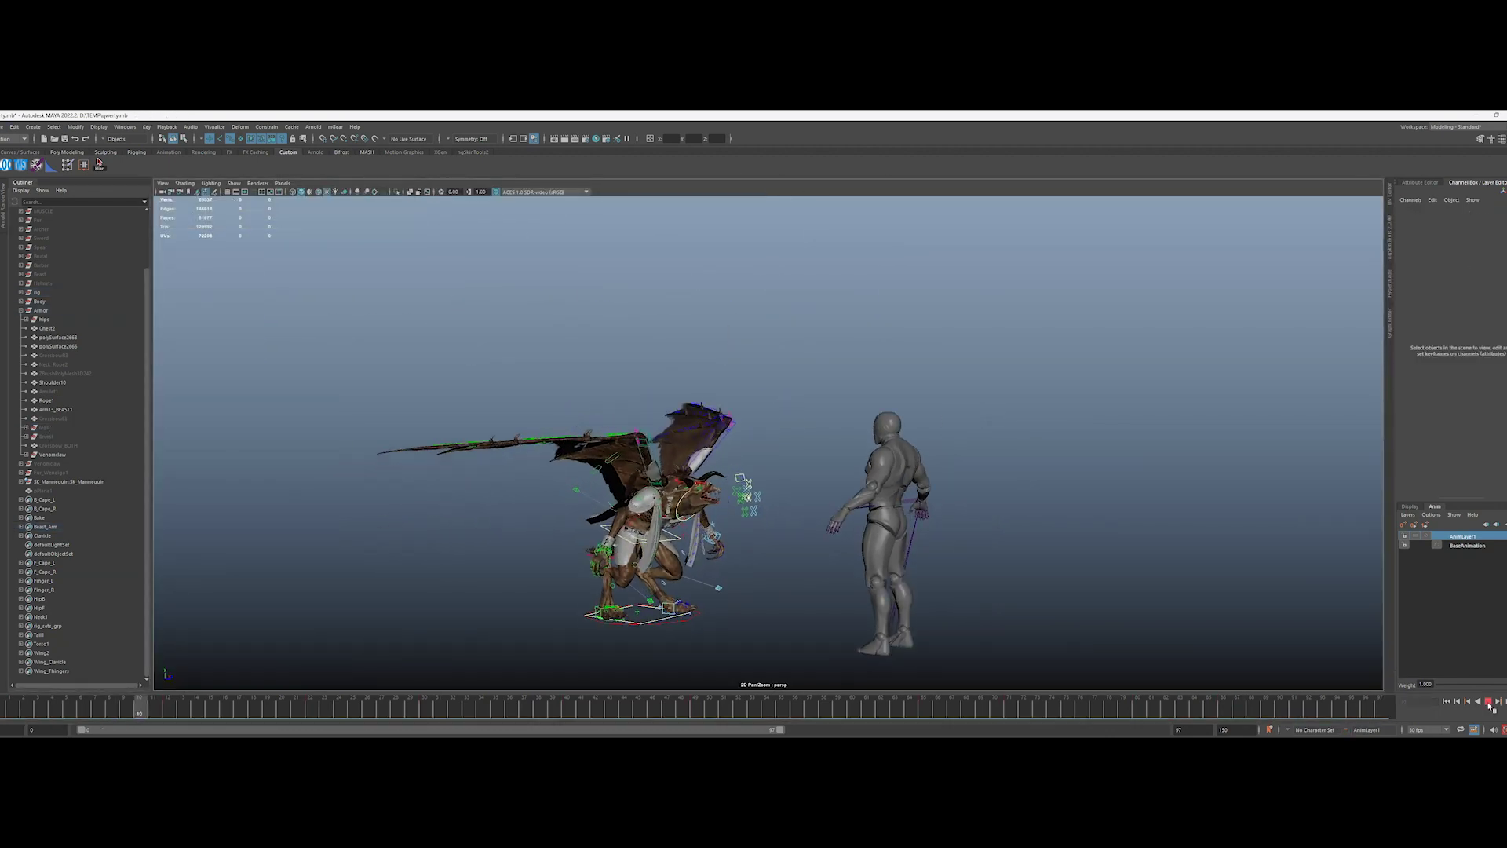